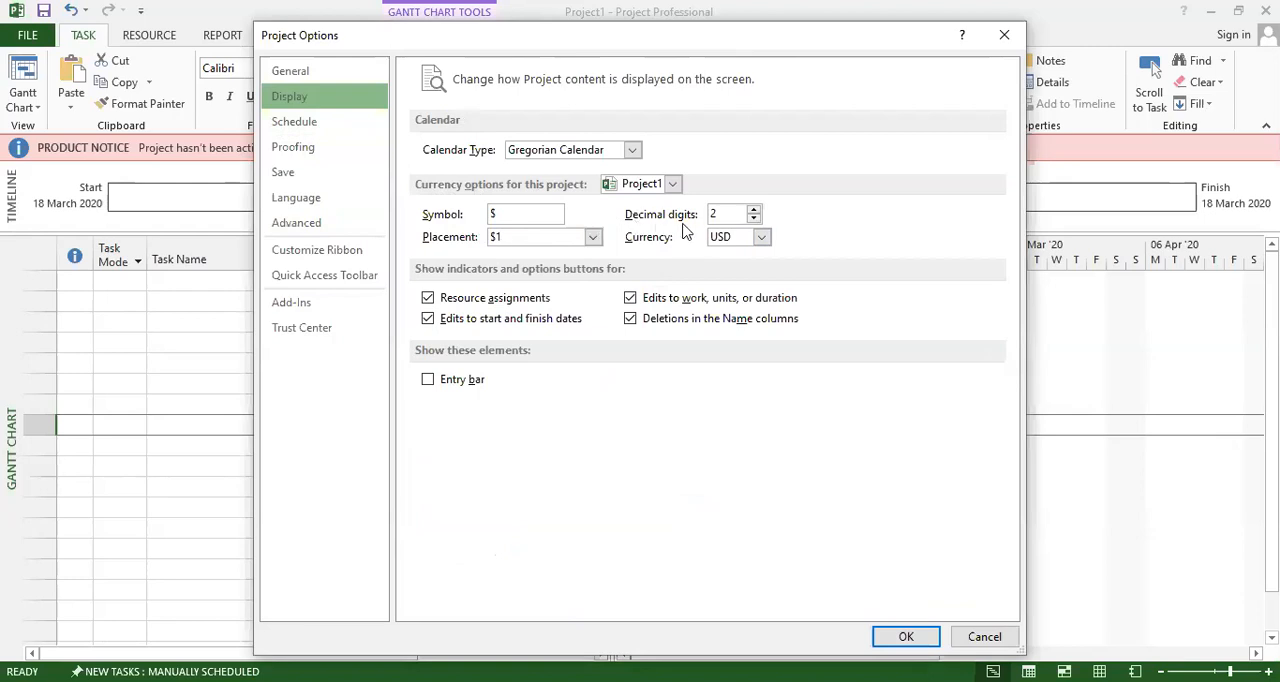
Open the Schedule options and choose Monday as the day the week starts on.
left_click(334, 128)
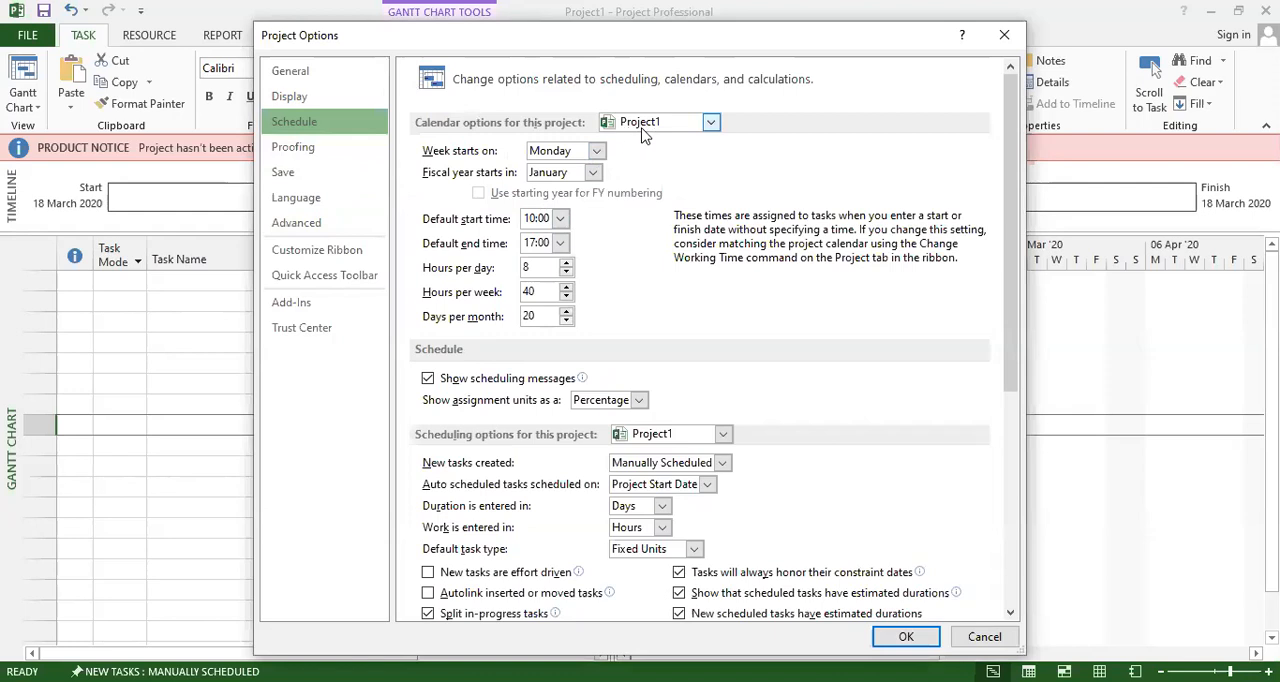
left_click(595, 175)
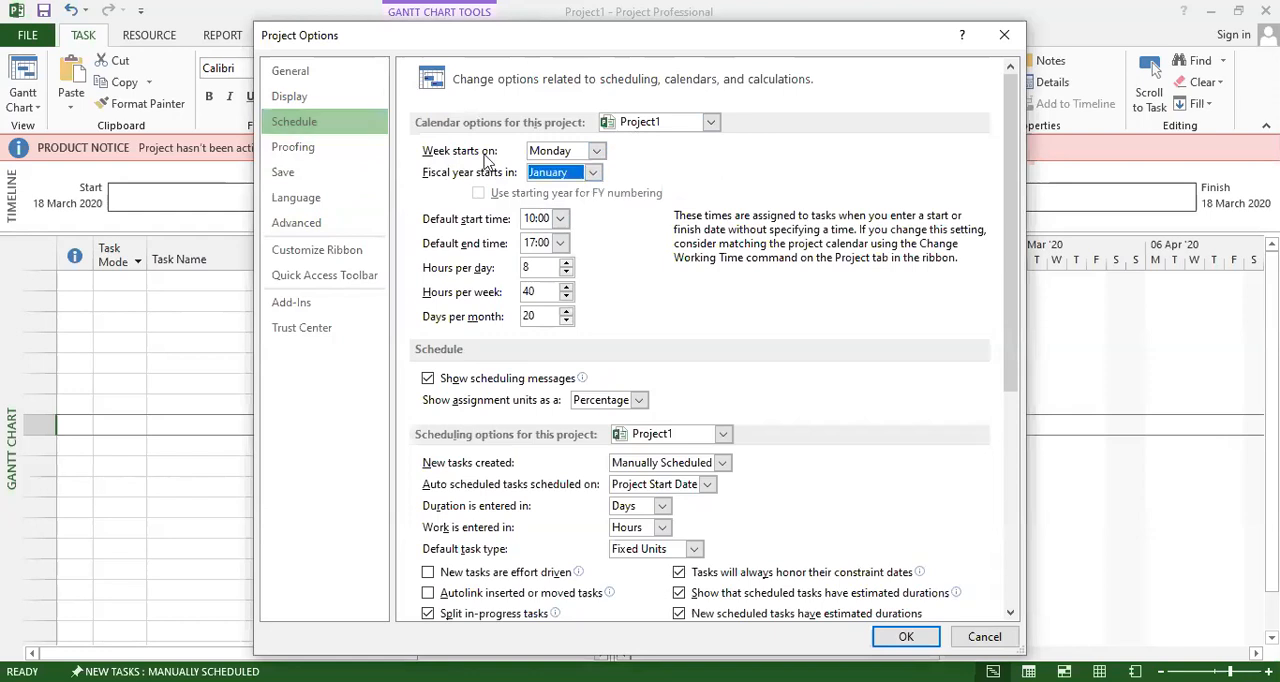
left_click(597, 151)
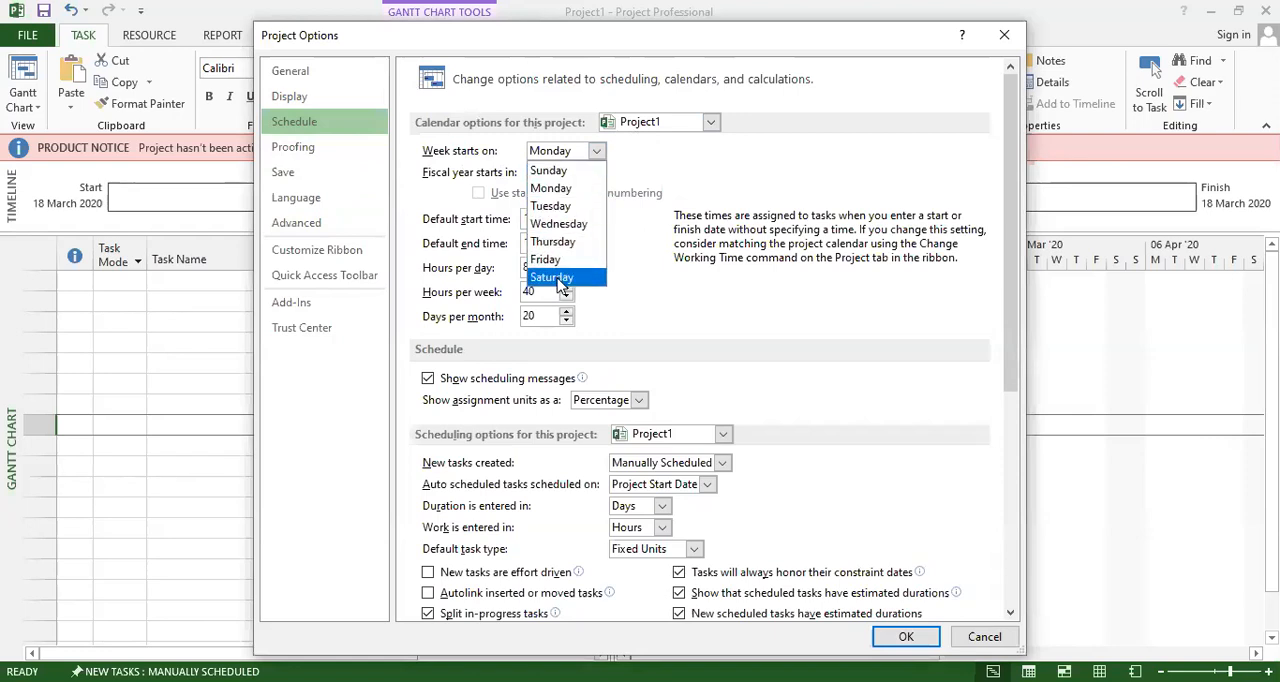
left_click(561, 190)
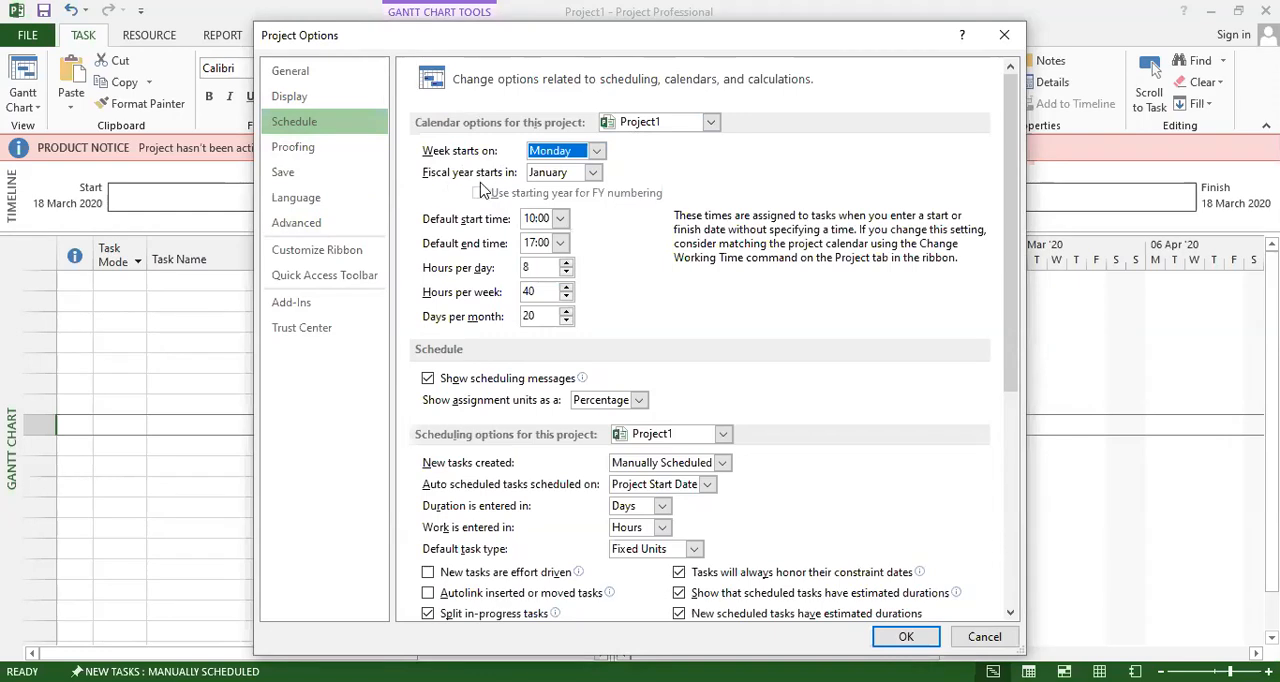
Try April as the month the fiscal year starts in, and return it to January.
left_click(592, 174)
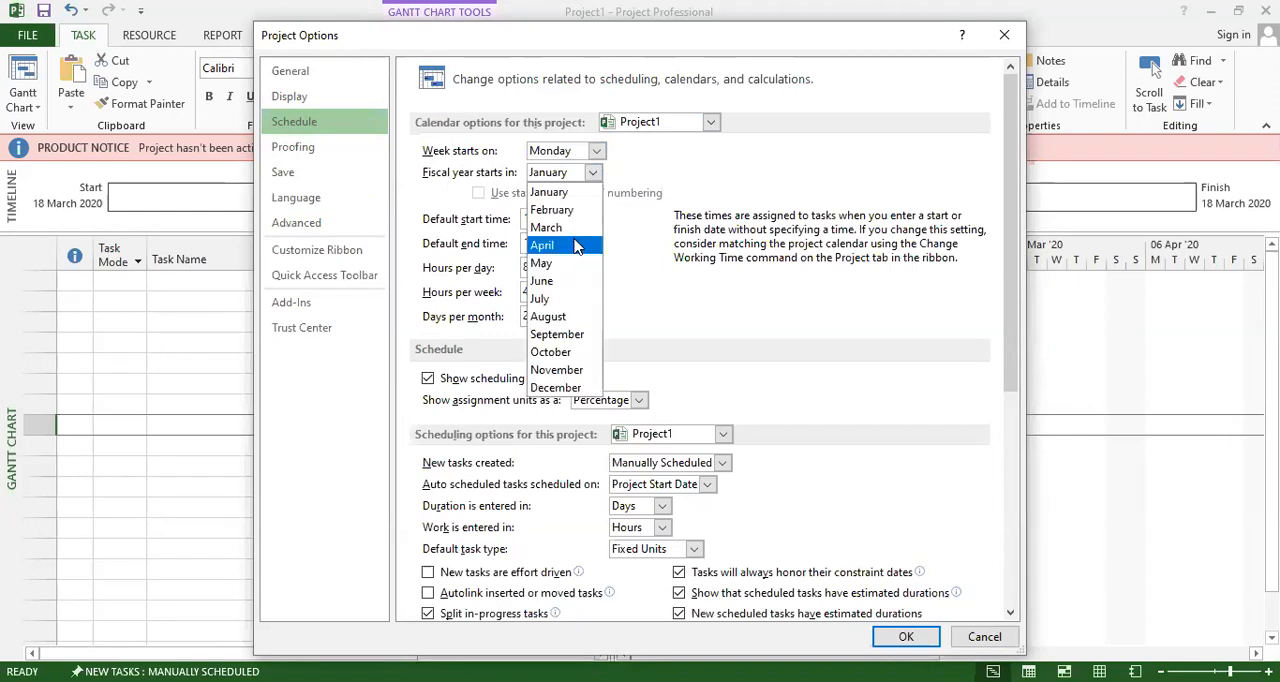
left_click(575, 246)
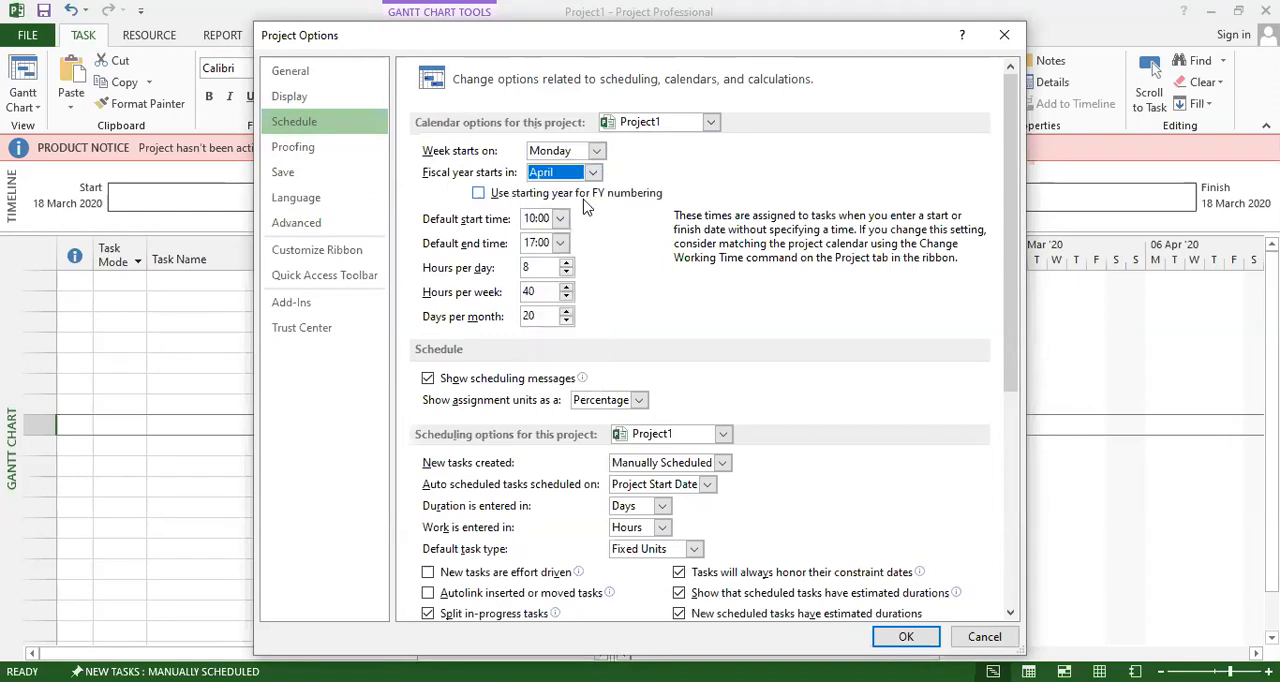
left_click(567, 174)
left_click(567, 194)
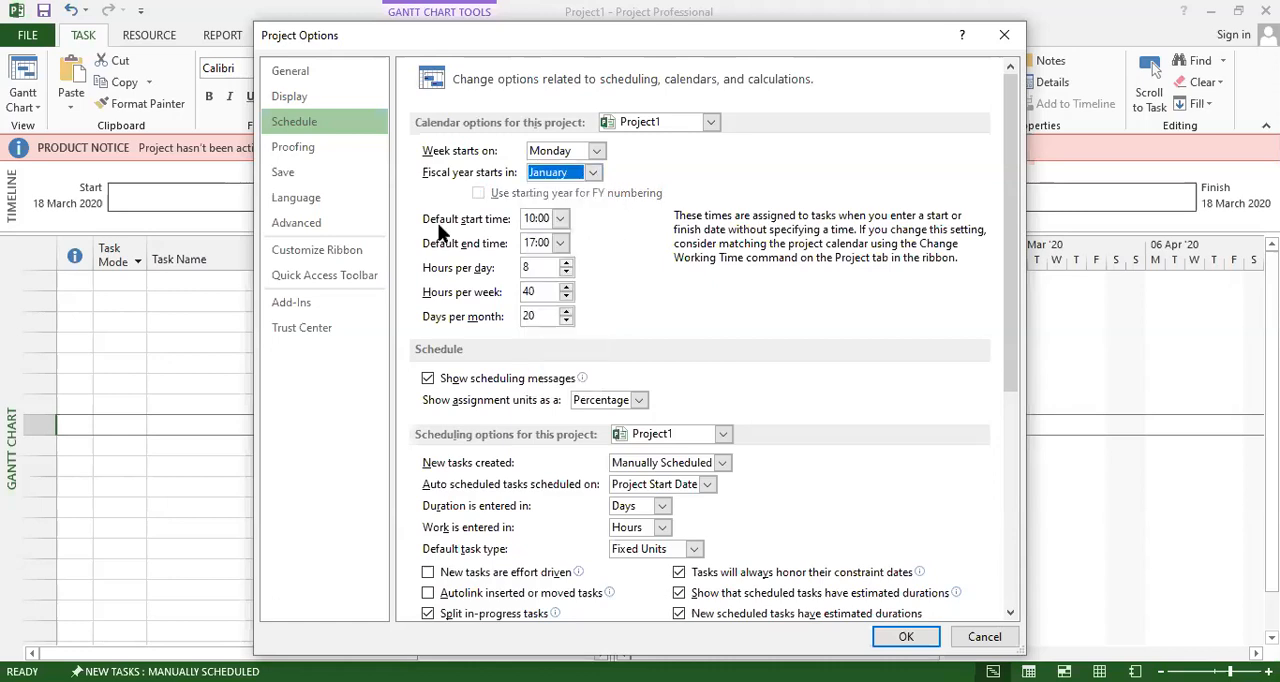
Look through the available default start times and leave the list without choosing one.
left_click(560, 219)
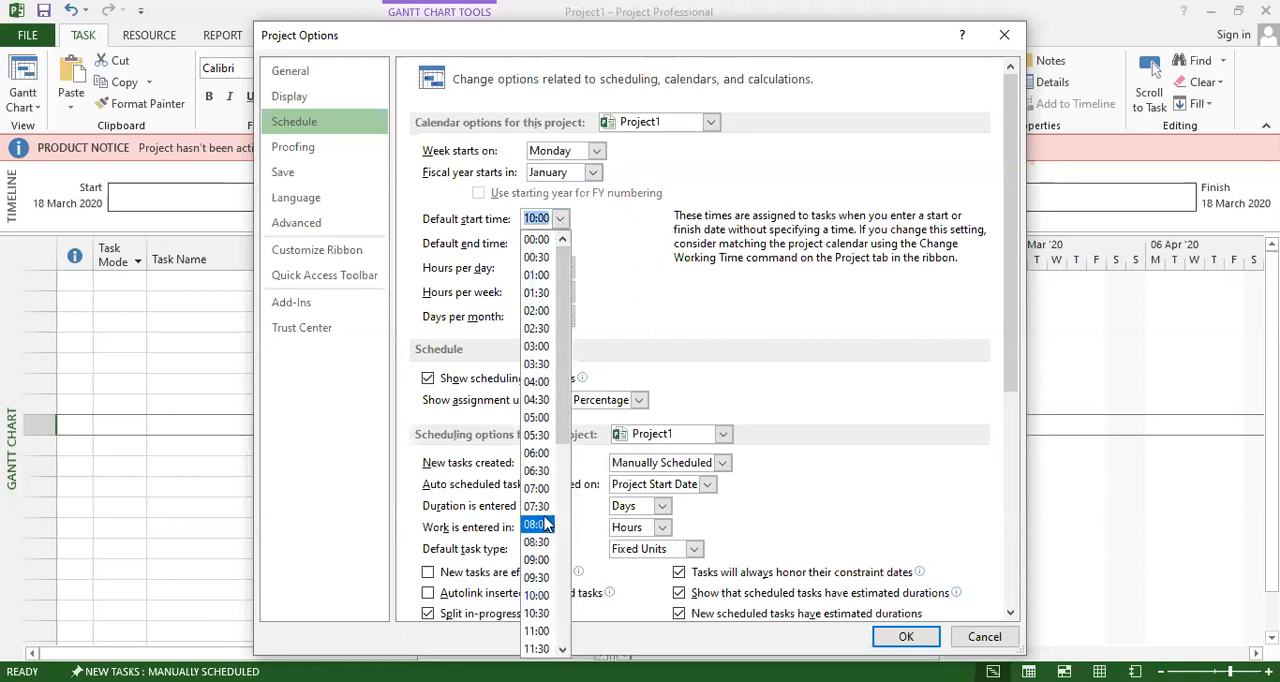
scroll(545, 540, "down", 4)
scroll(540, 540, "up", 2)
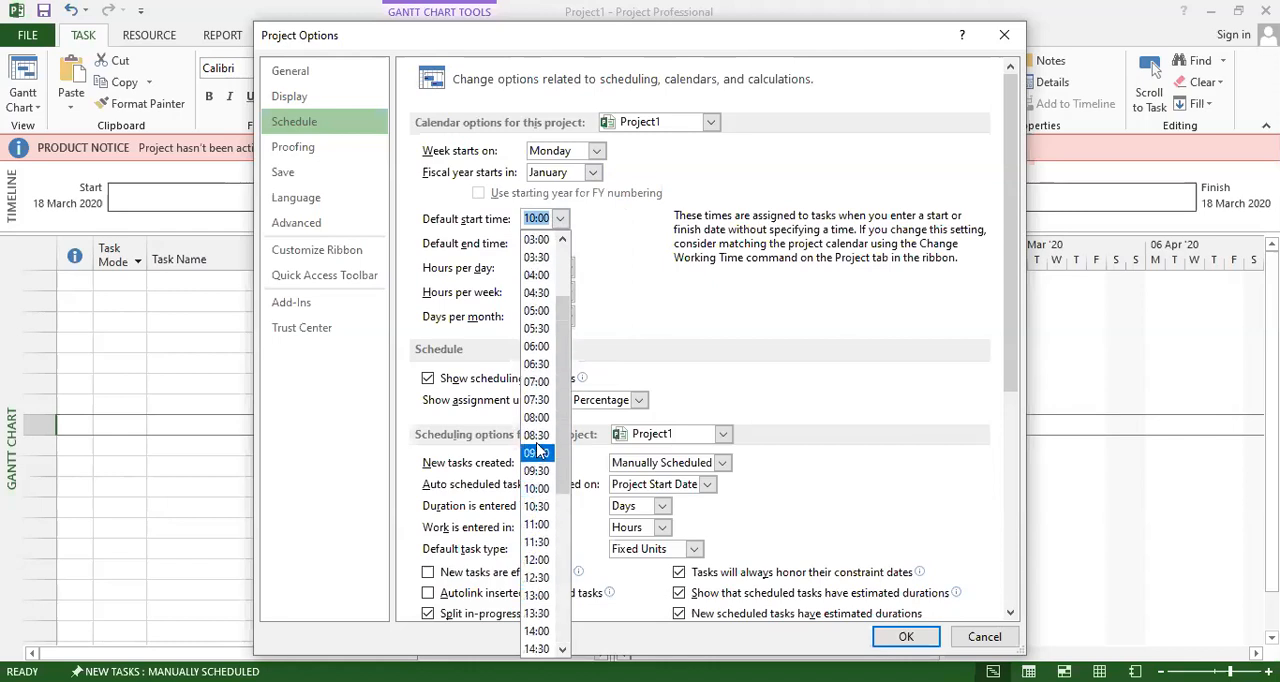
left_click(640, 313)
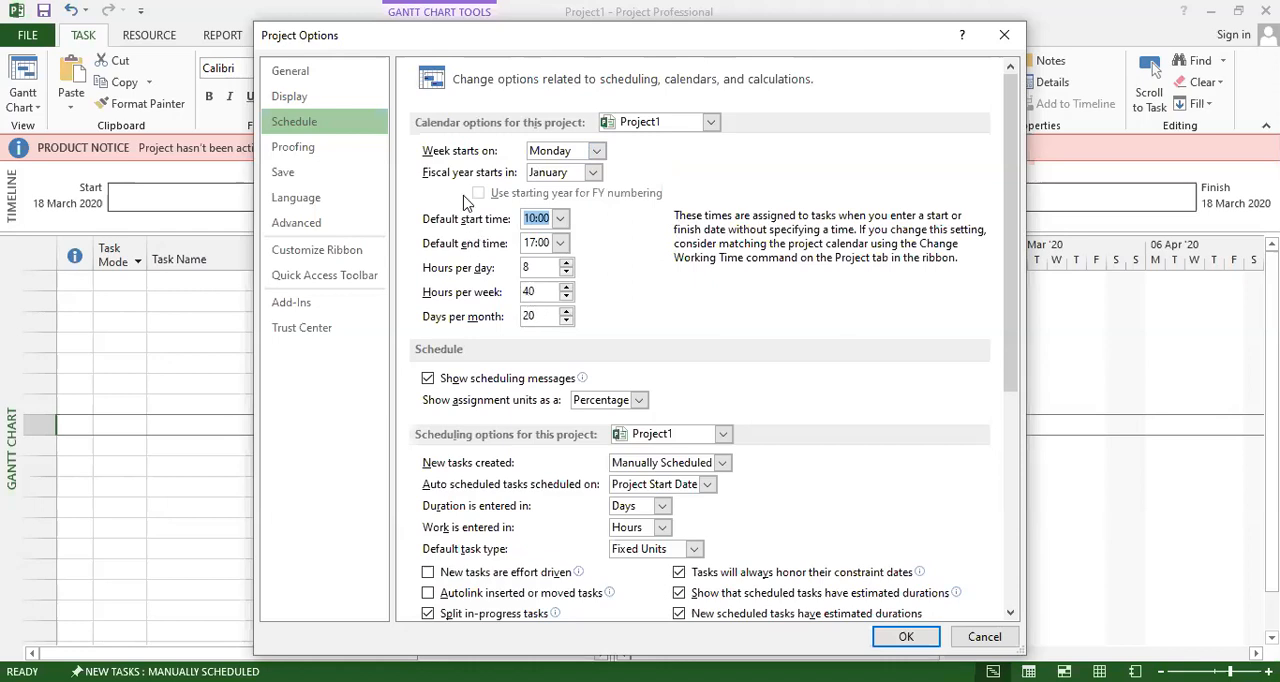
Review the General options and the Display options for calendar type and currency.
left_click(282, 96)
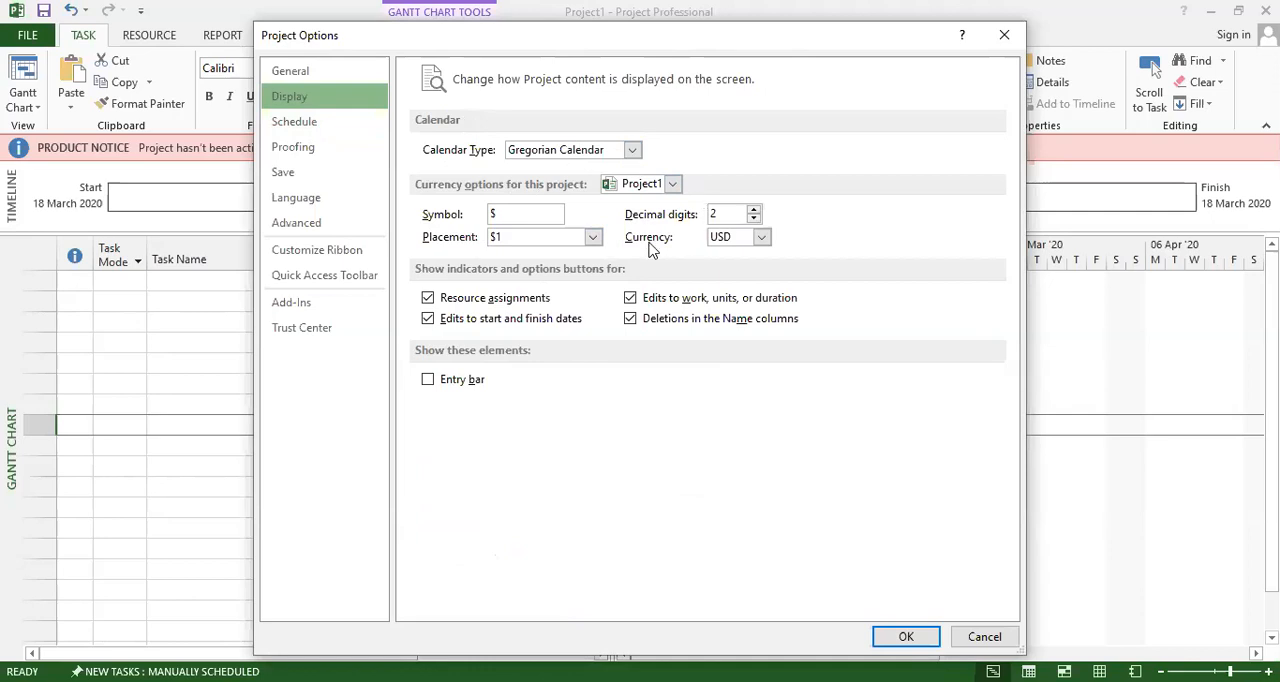
left_click(290, 74)
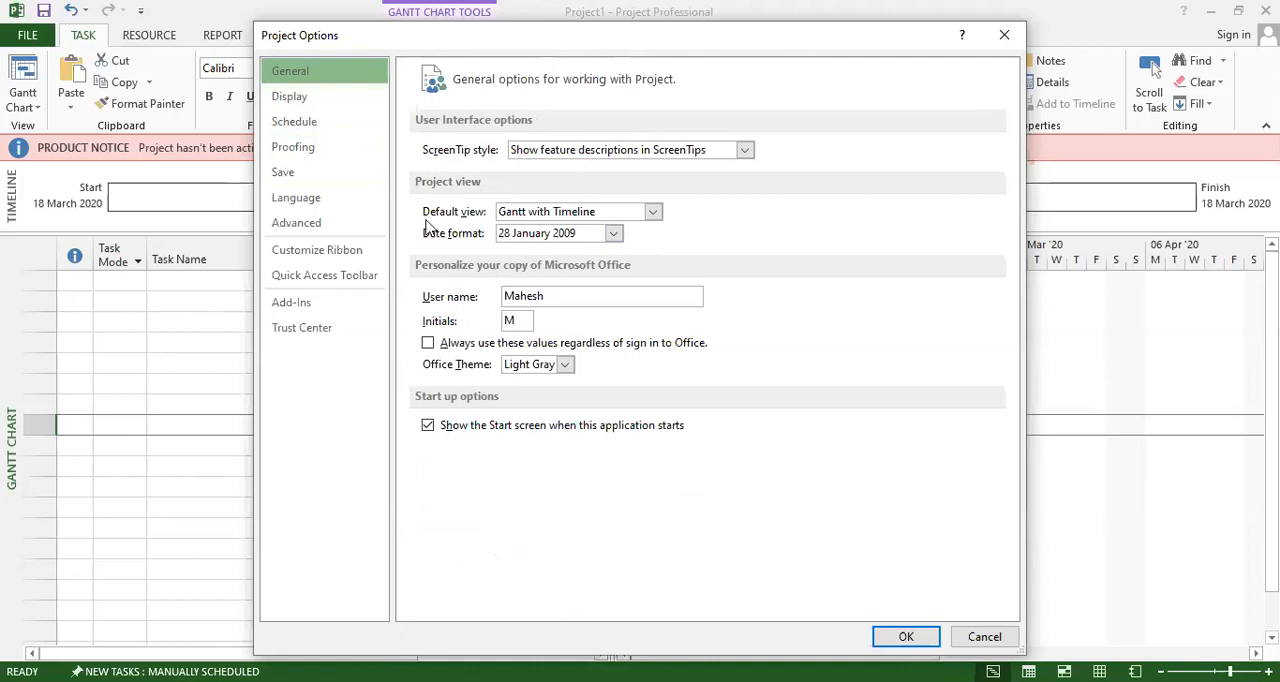
left_click(301, 103)
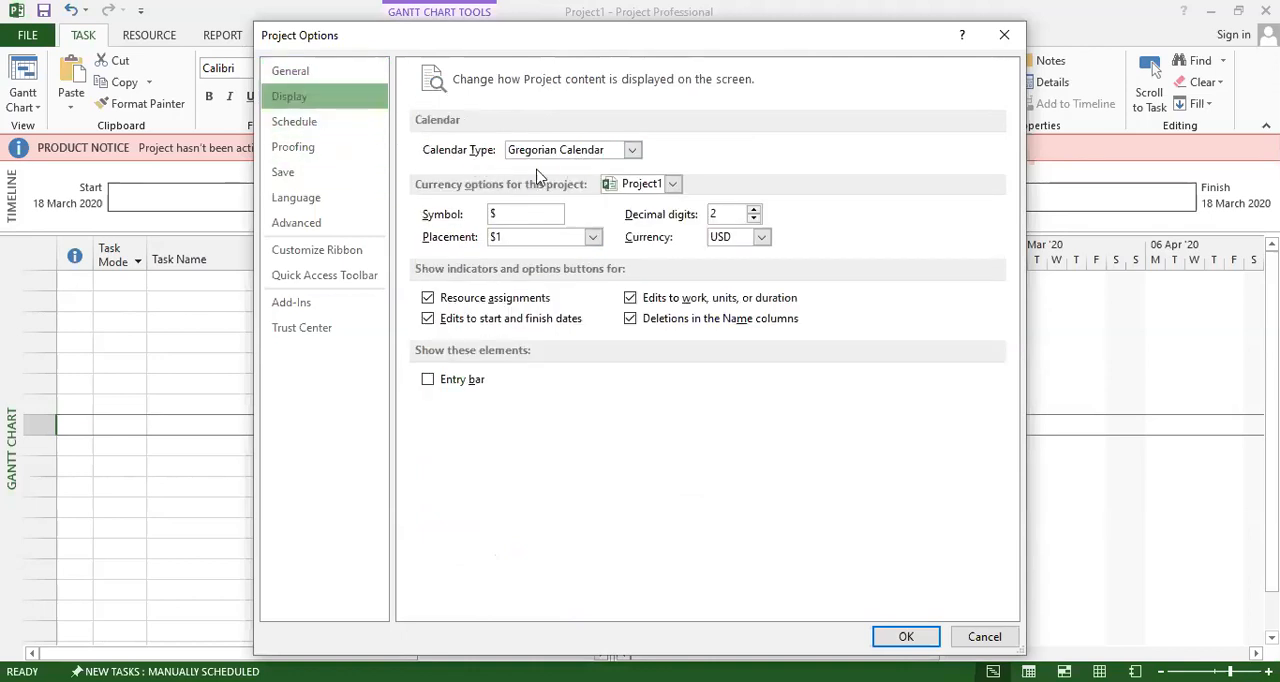
Return to the Schedule options and choose Percentage for showing assignment units.
left_click(310, 122)
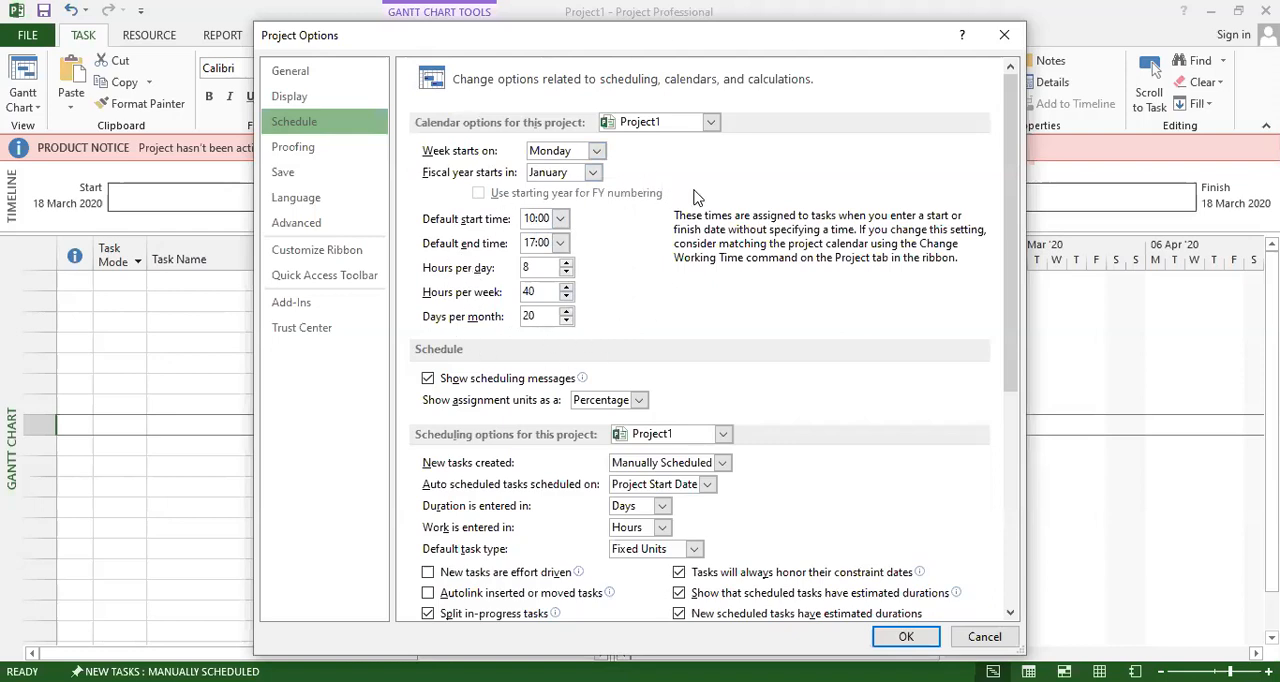
scroll(697, 197, "down", 1)
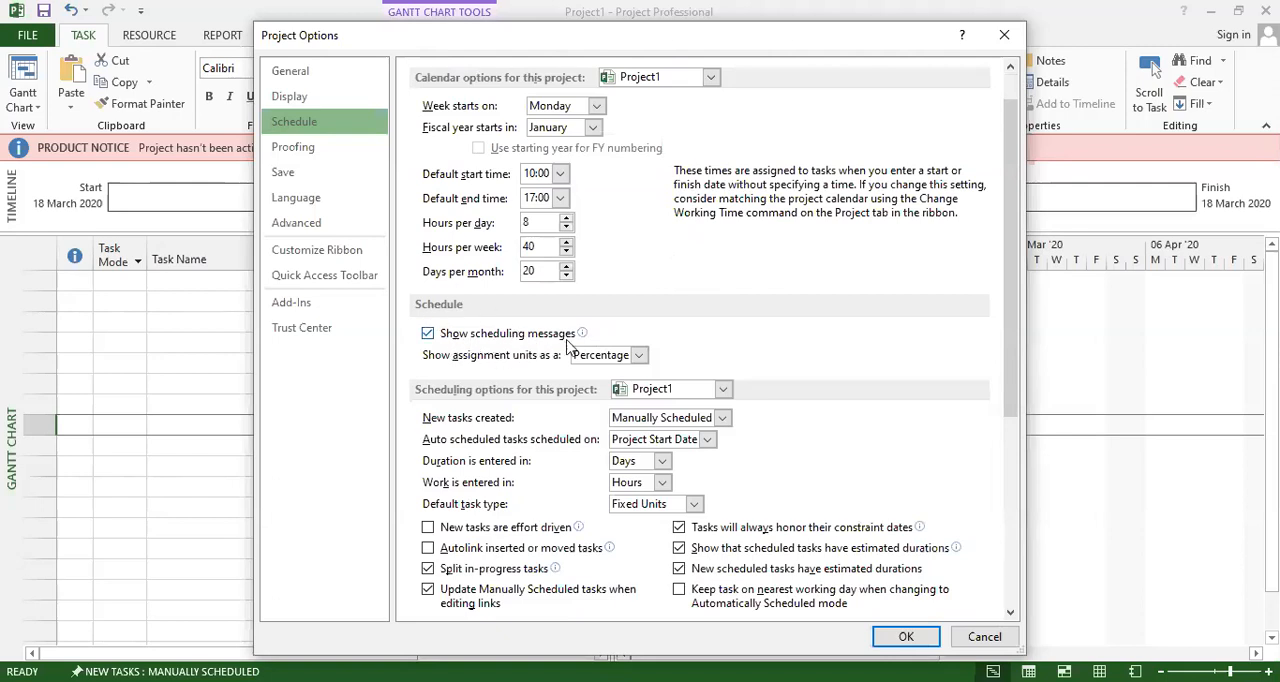
left_click(640, 358)
left_click(632, 376)
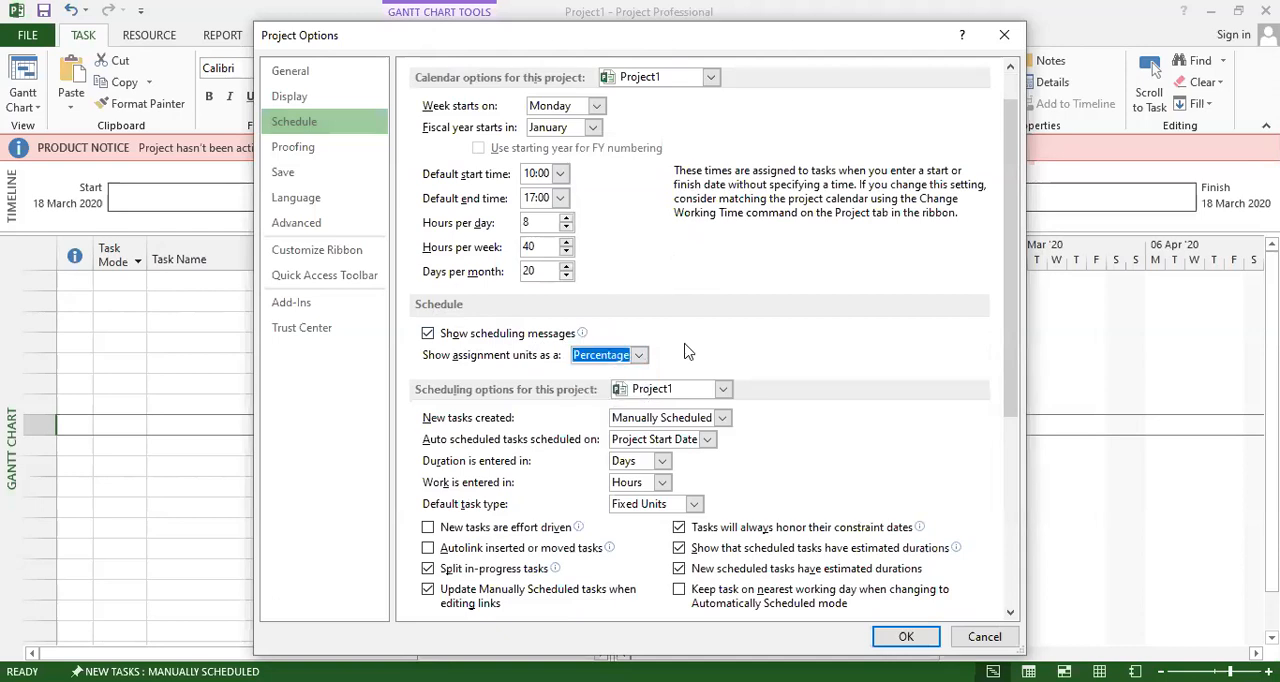
Examine the scheduling mode choices for new tasks and the date choices for auto scheduled tasks.
scroll(688, 348, "down", 3)
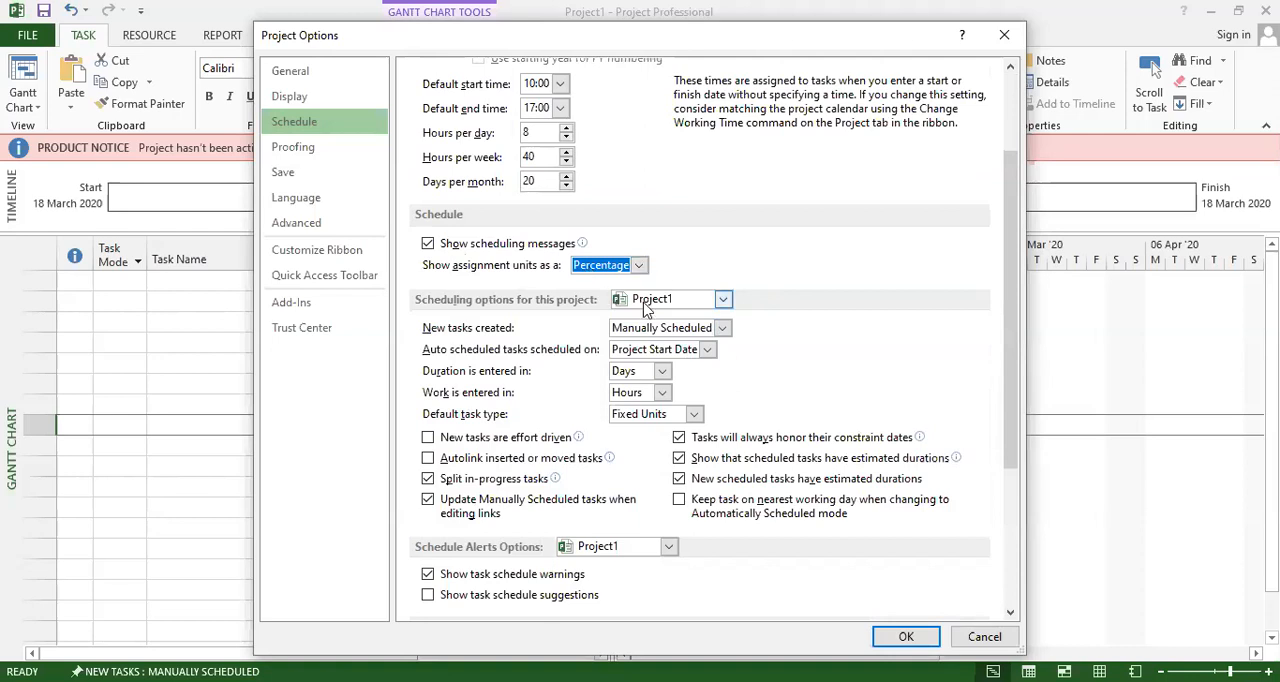
scroll(510, 355, "down", 1)
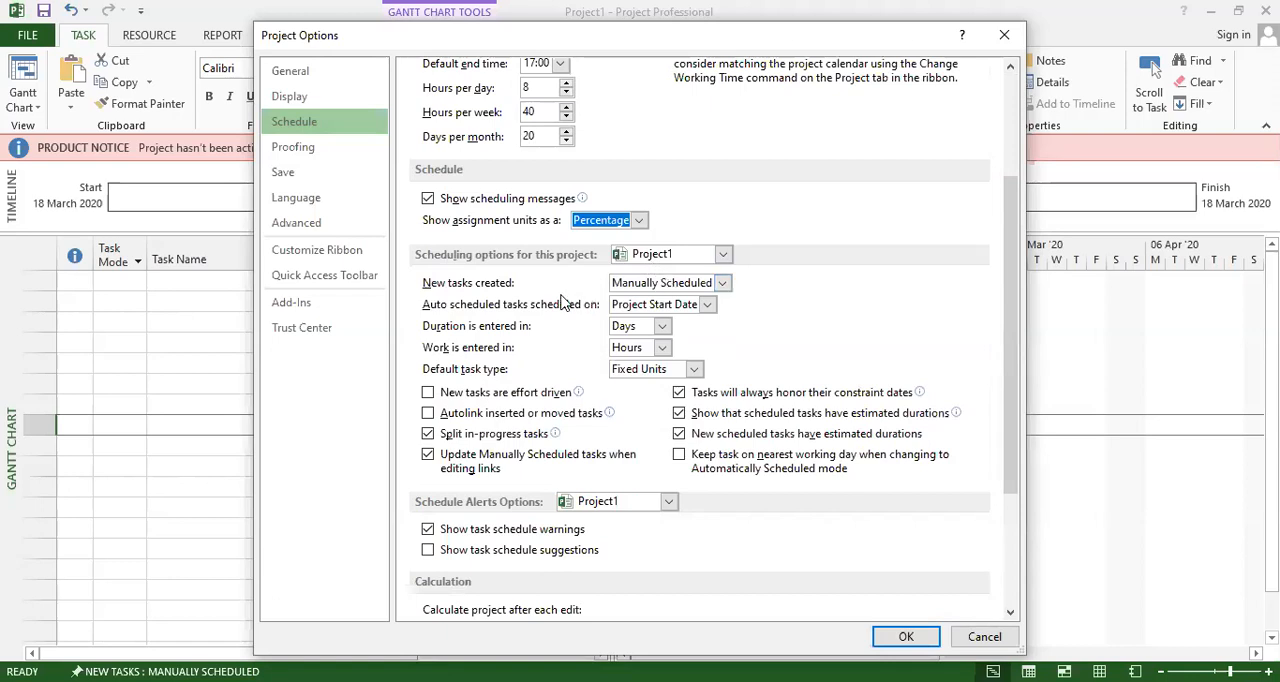
left_click(722, 284)
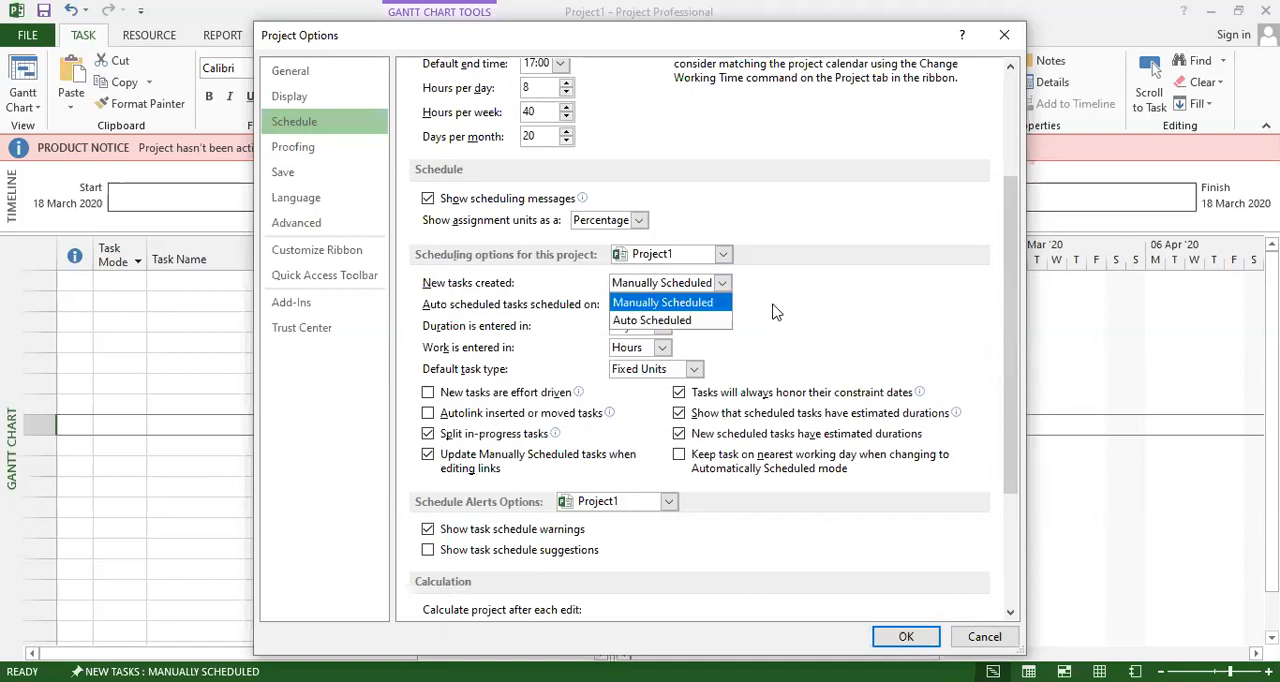
left_click(445, 325)
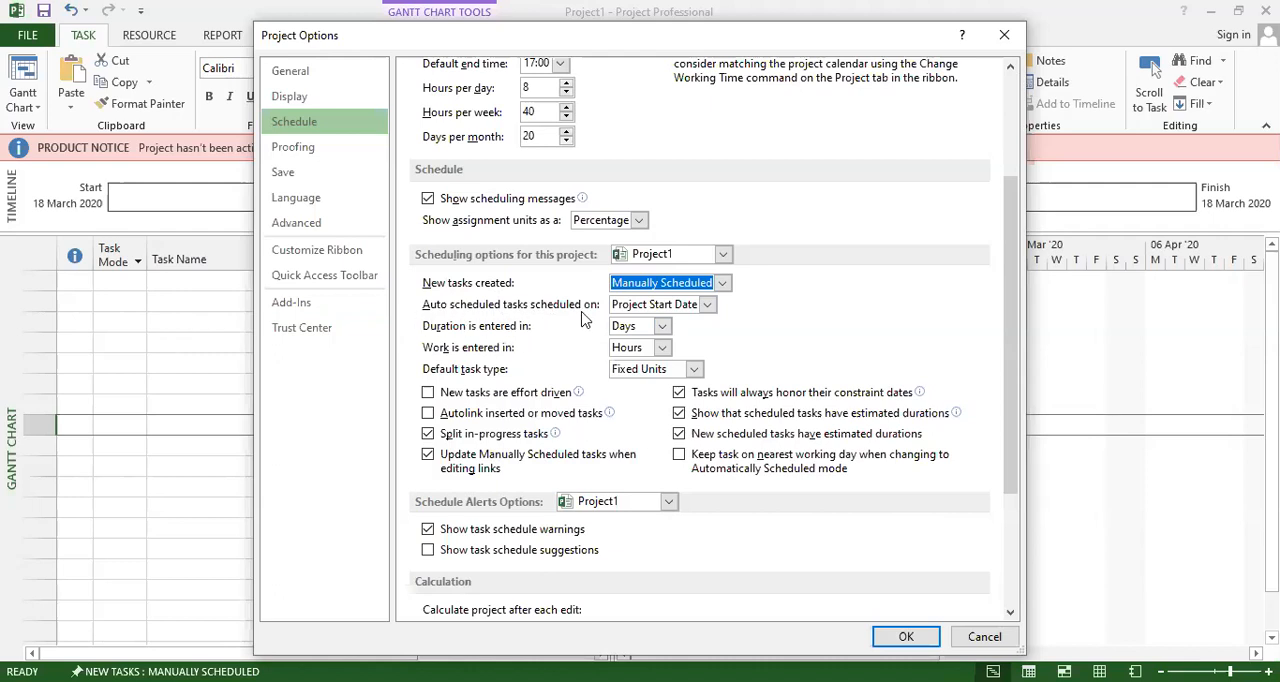
left_click(644, 308)
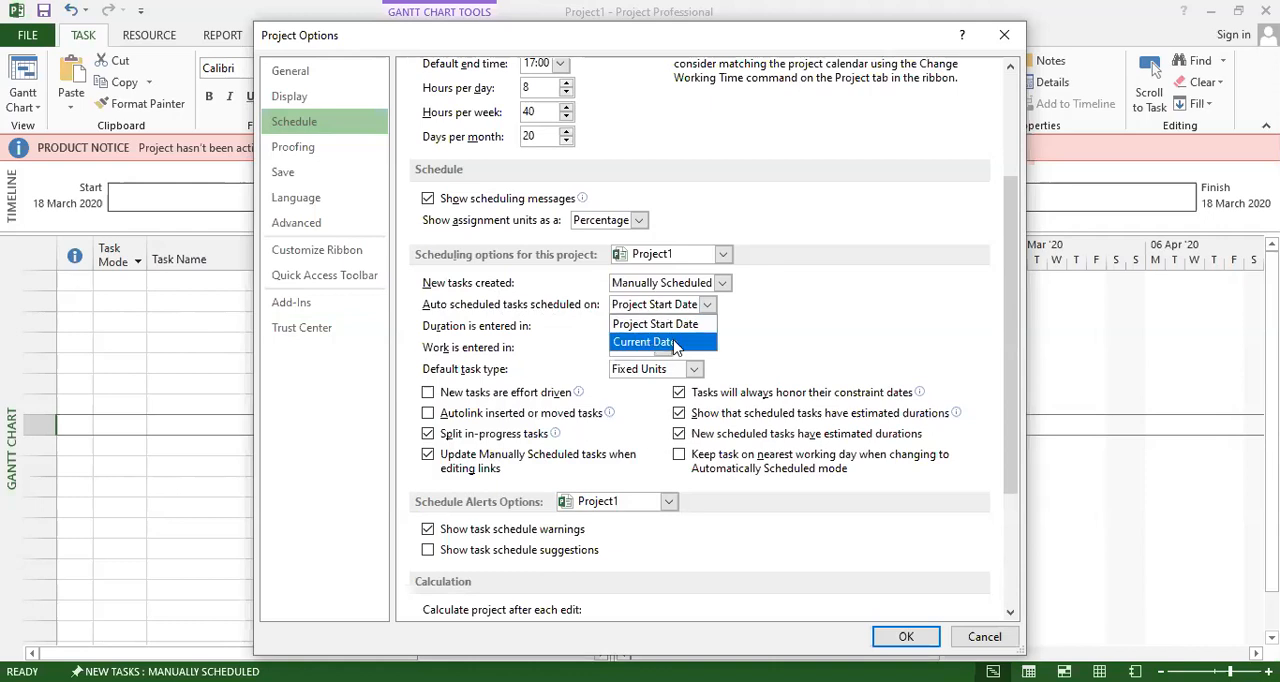
left_click(564, 347)
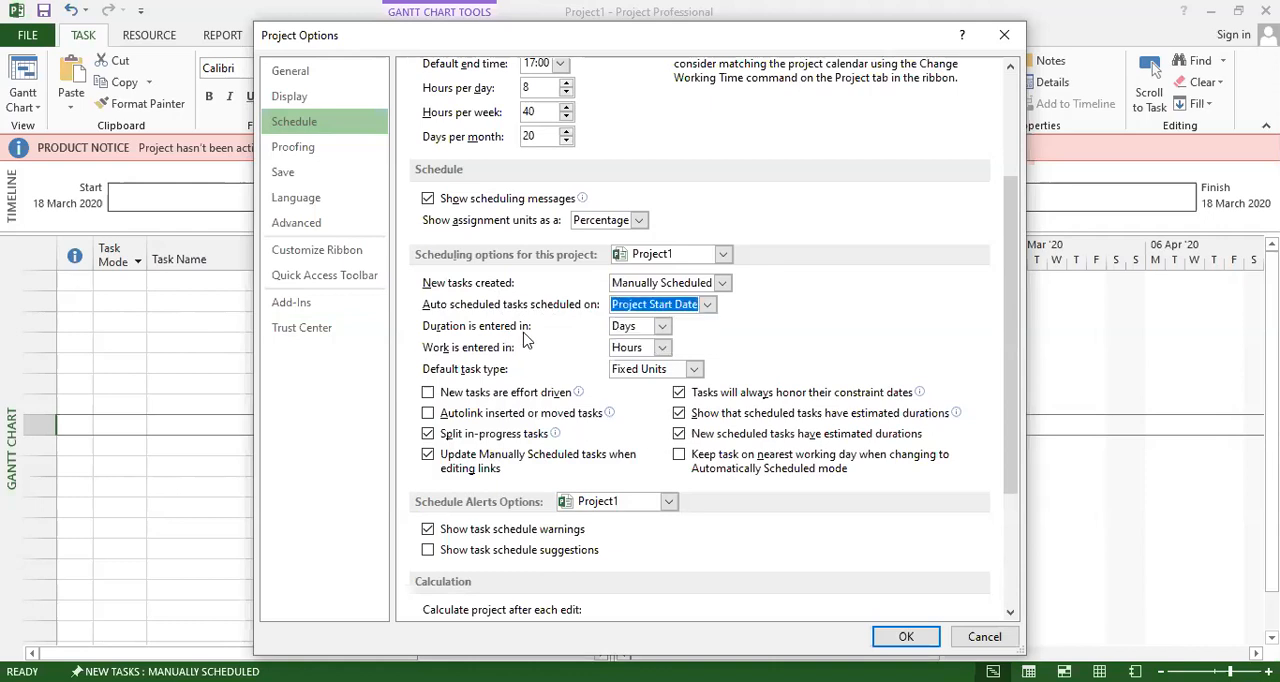
Examine the unit choices for entering duration and work, and the default task type choices.
left_click(662, 327)
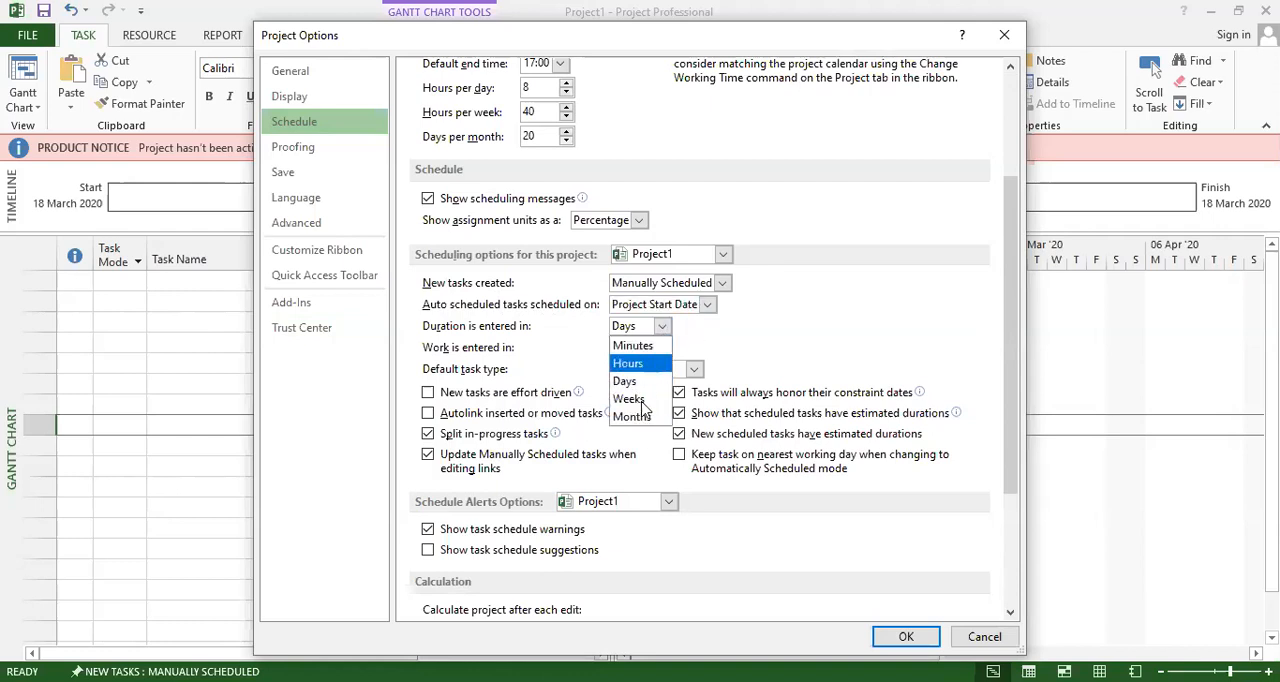
left_click(770, 342)
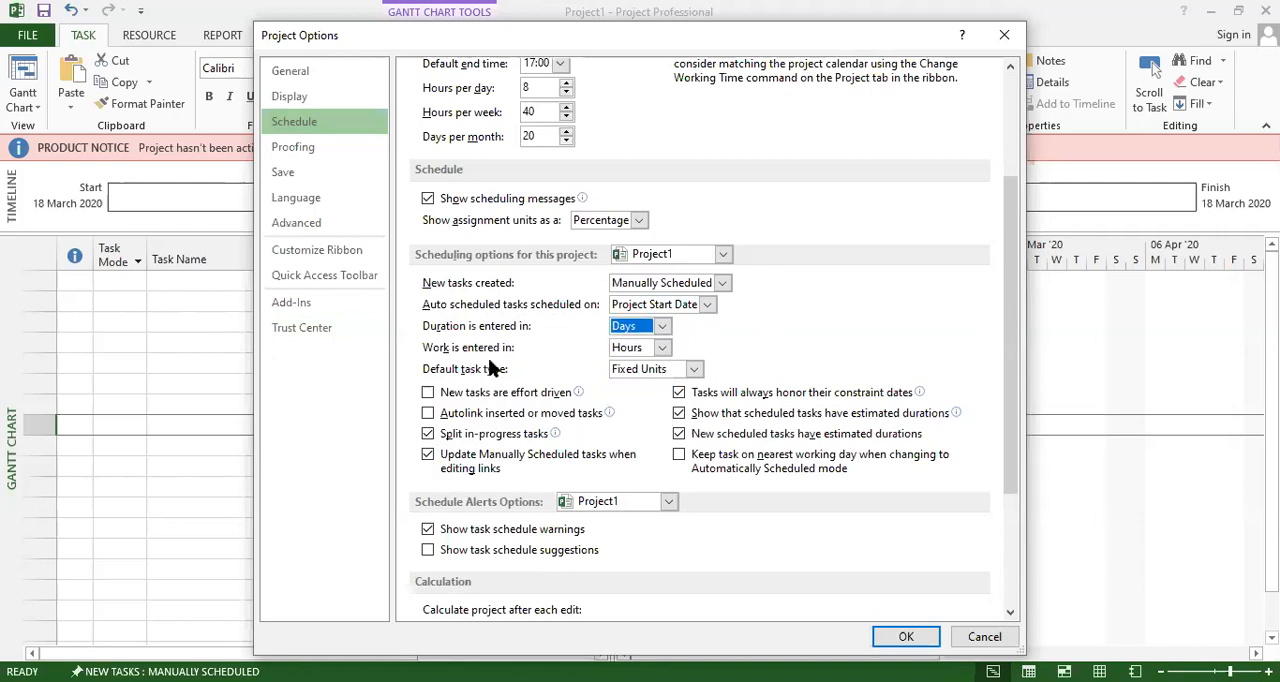
left_click(661, 349)
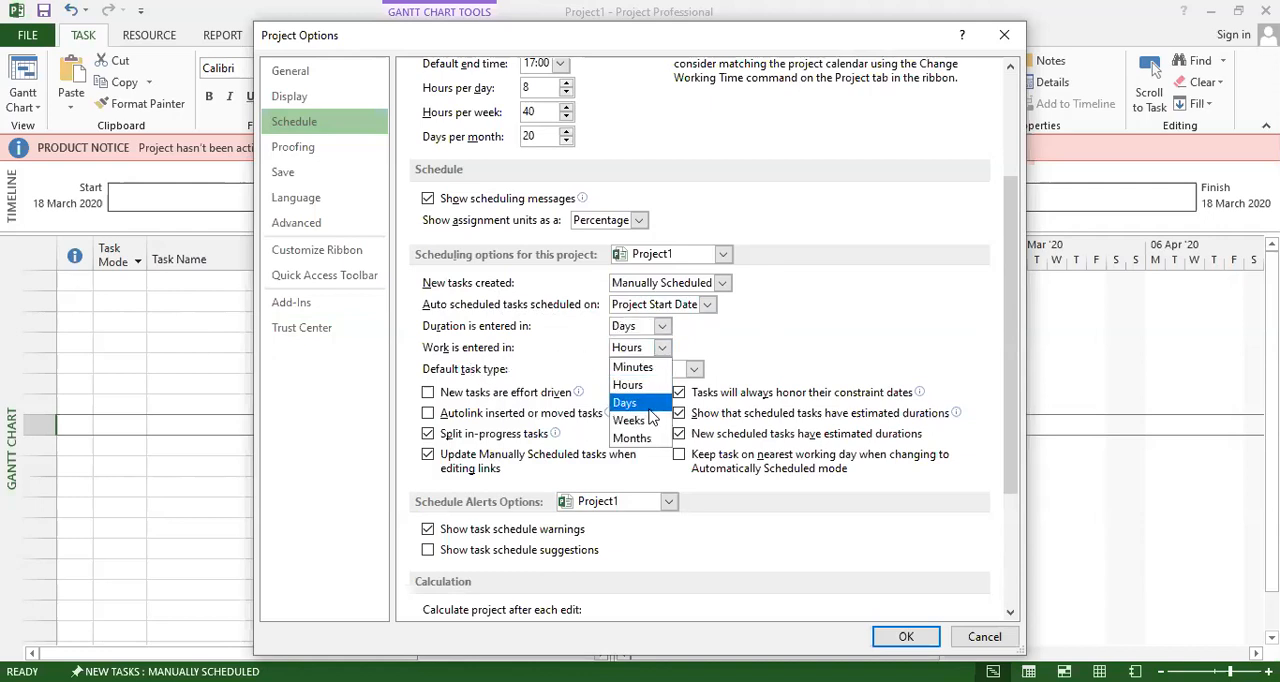
left_click(784, 339)
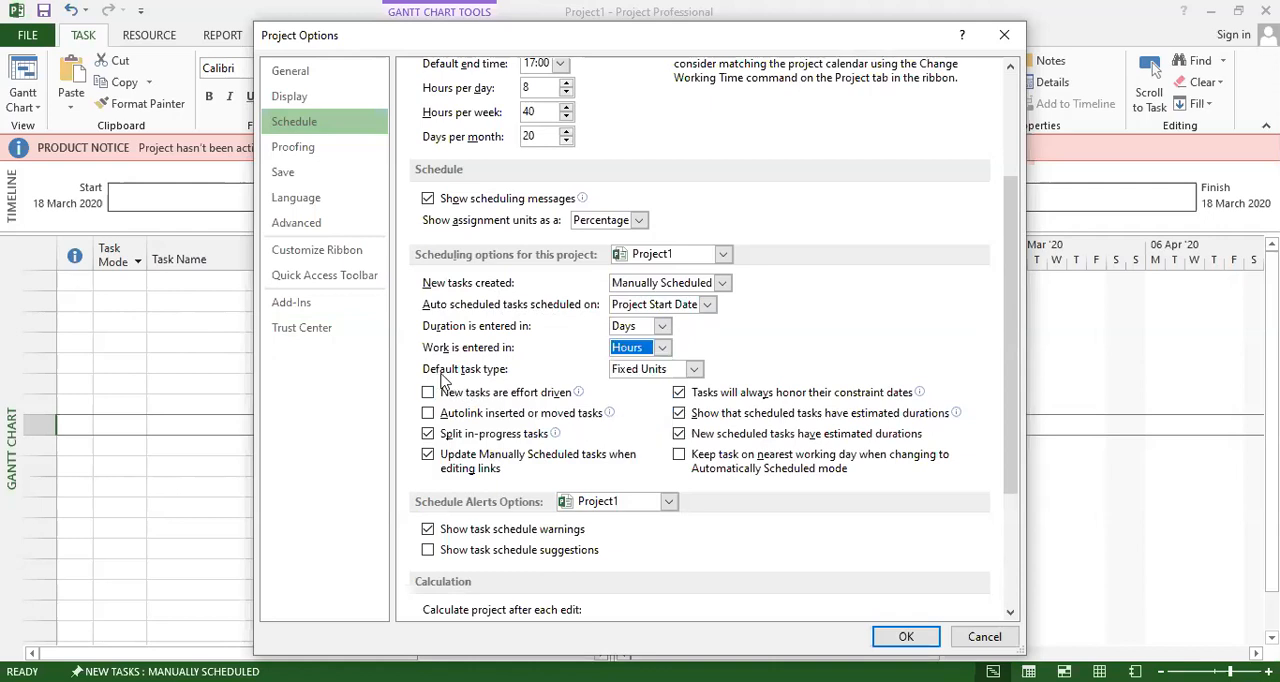
left_click(620, 376)
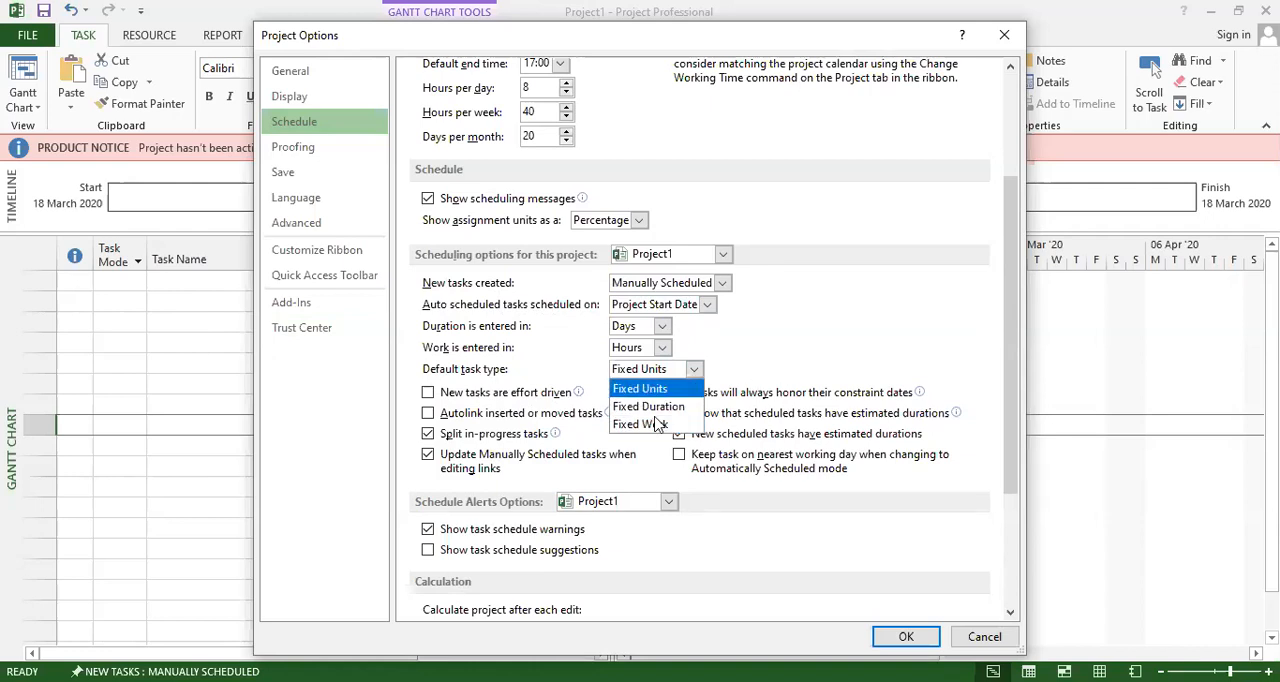
left_click(608, 420)
Turn on task schedule suggestions in the schedule alerts options for Project1.
scroll(613, 418, "down", 1)
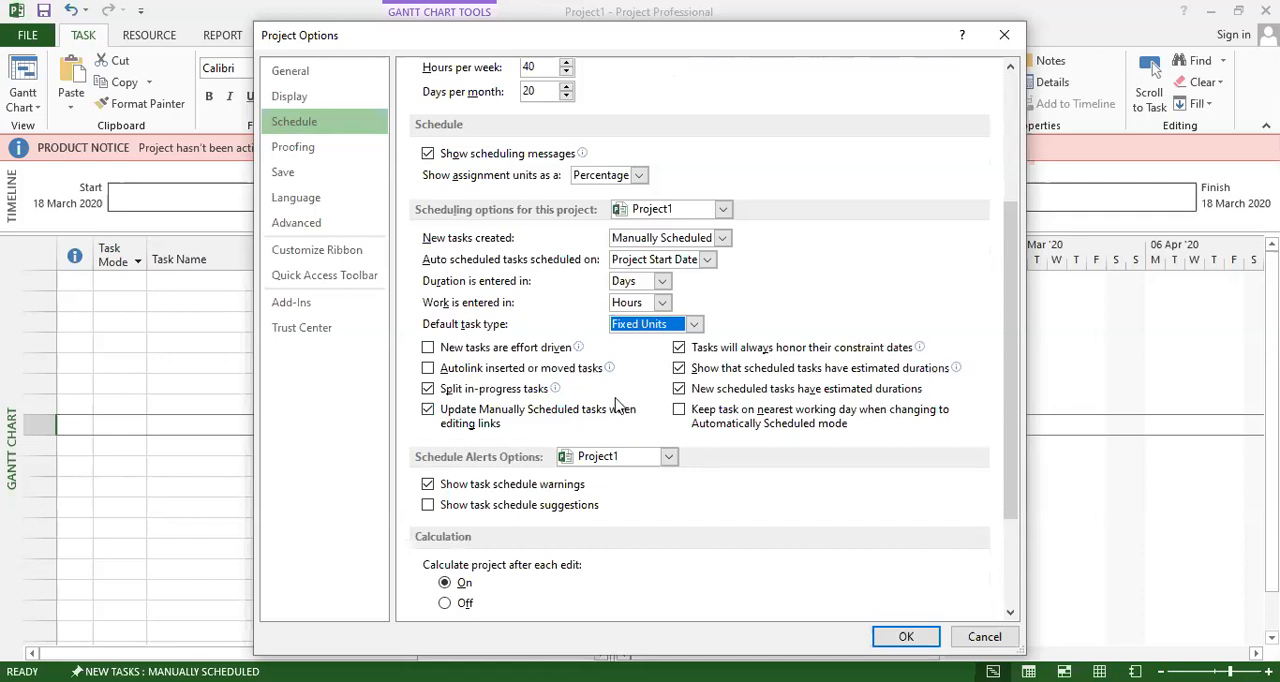
scroll(617, 424, "down", 1)
scroll(620, 430, "down", 1)
scroll(620, 435, "down", 1)
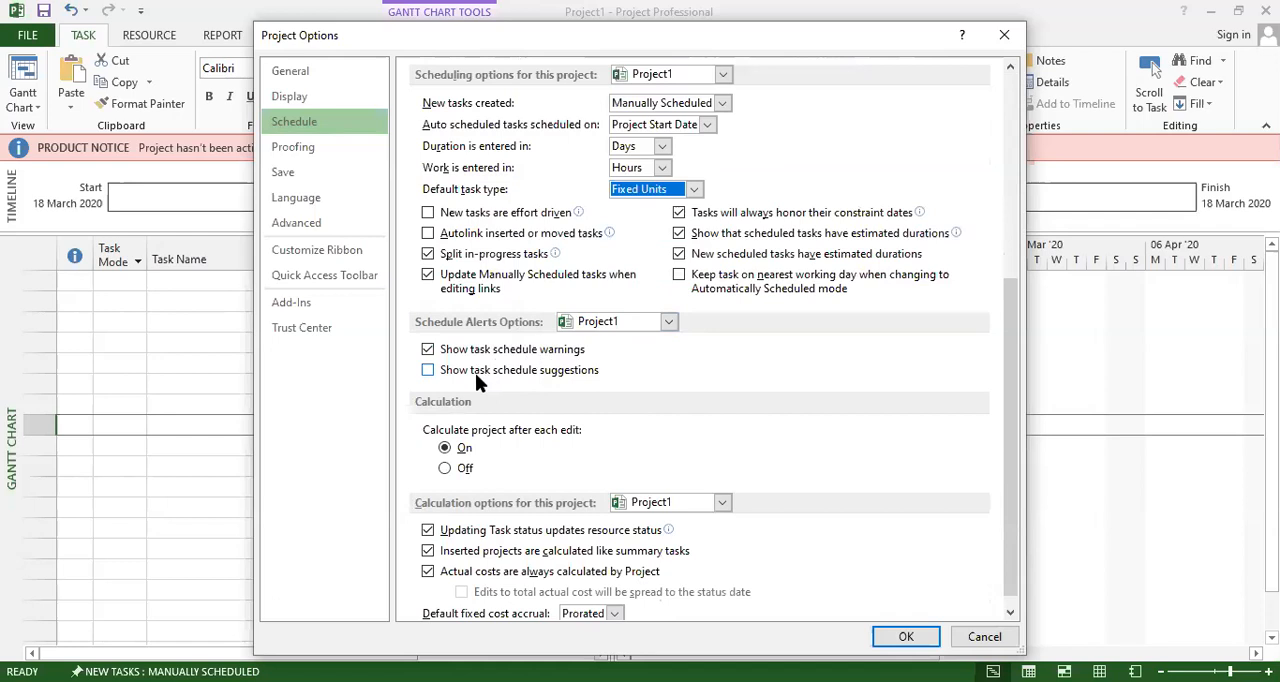
left_click(428, 370)
scroll(565, 380, "down", 1)
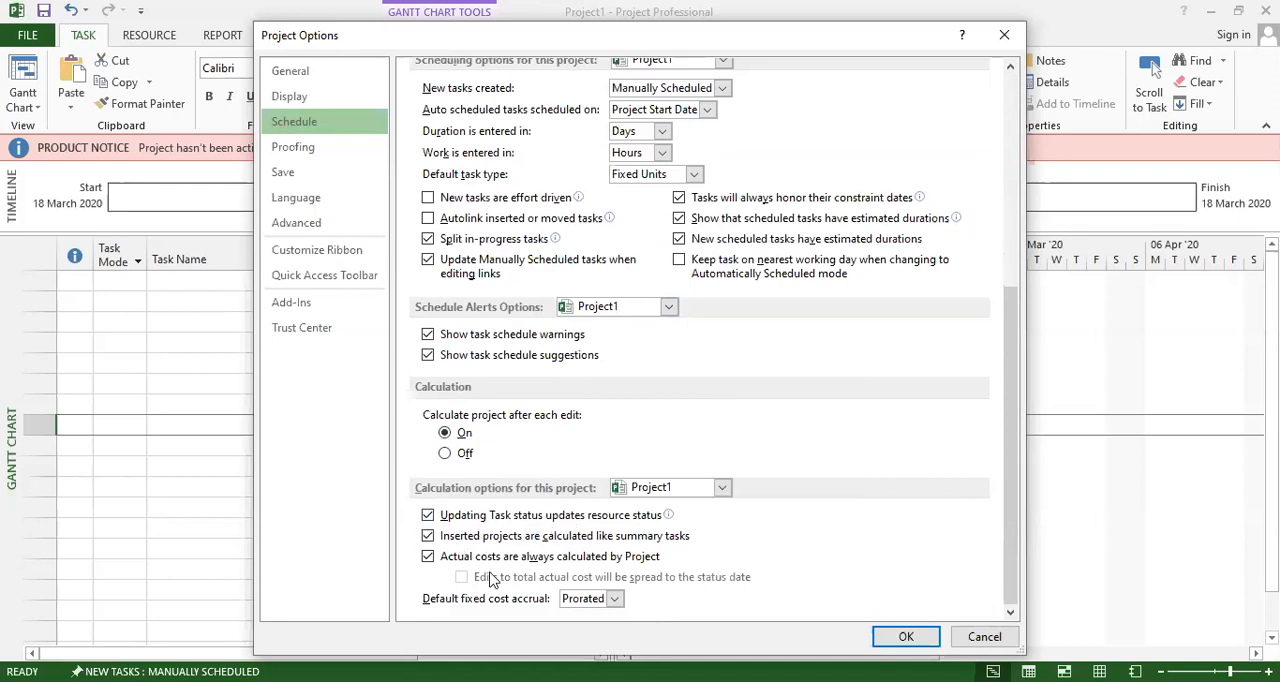
Review the Proofing, Save and Language options, highlighting the default file location path on the way.
left_click(309, 148)
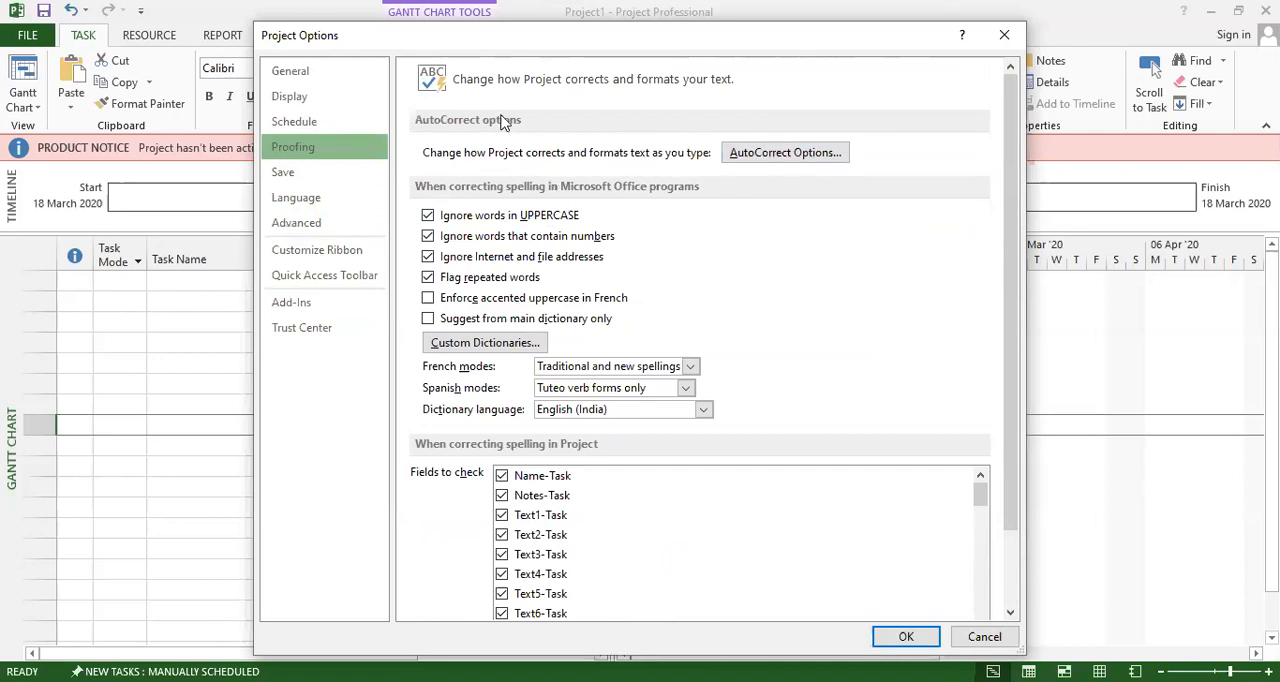
scroll(528, 258, "down", 2)
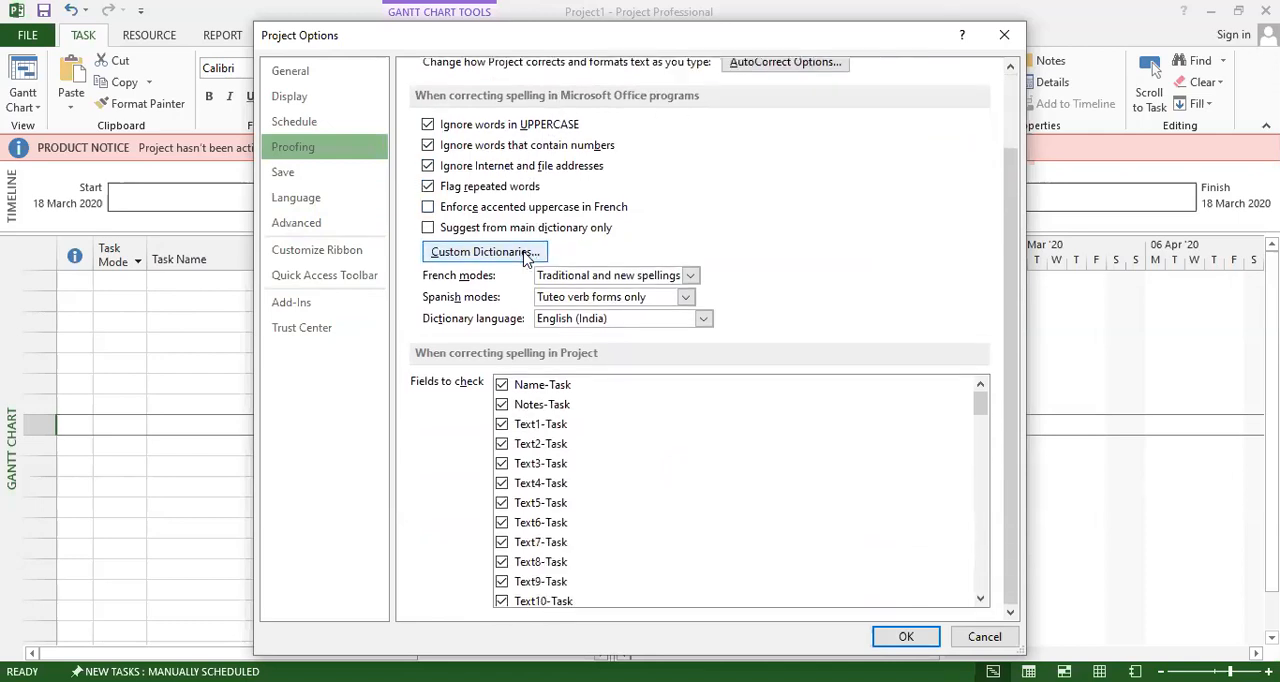
left_click(294, 176)
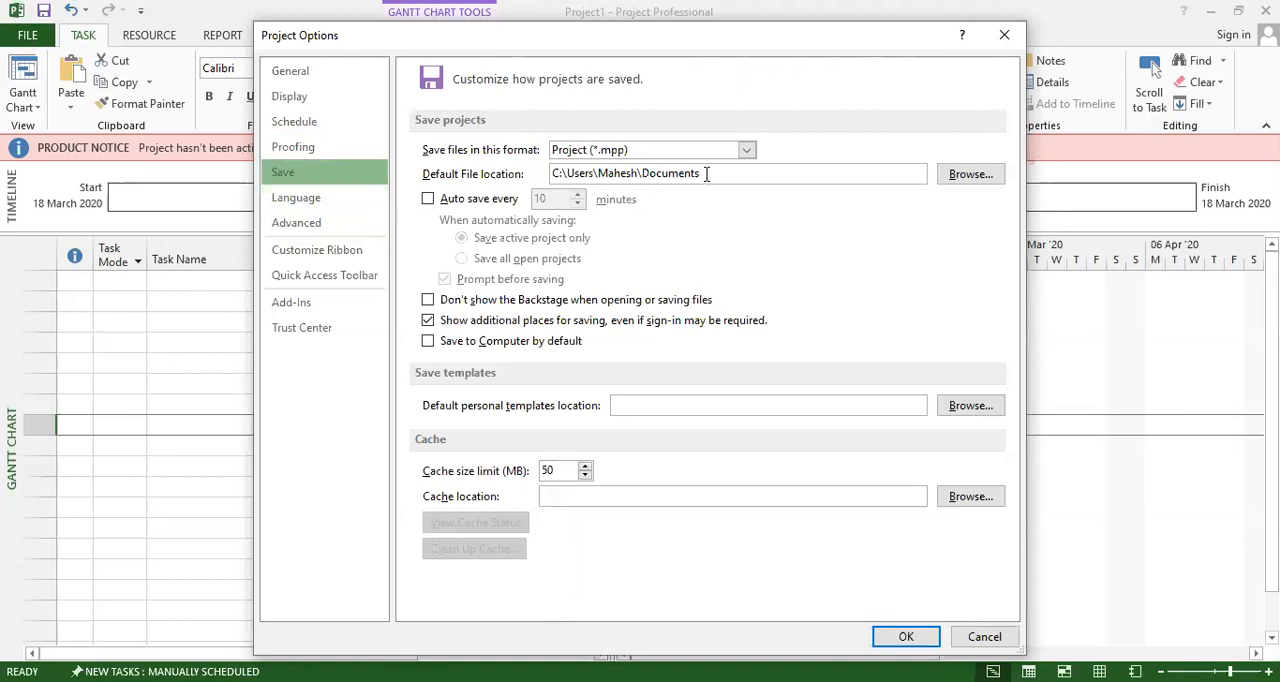
left_click_drag(706, 175, 549, 180)
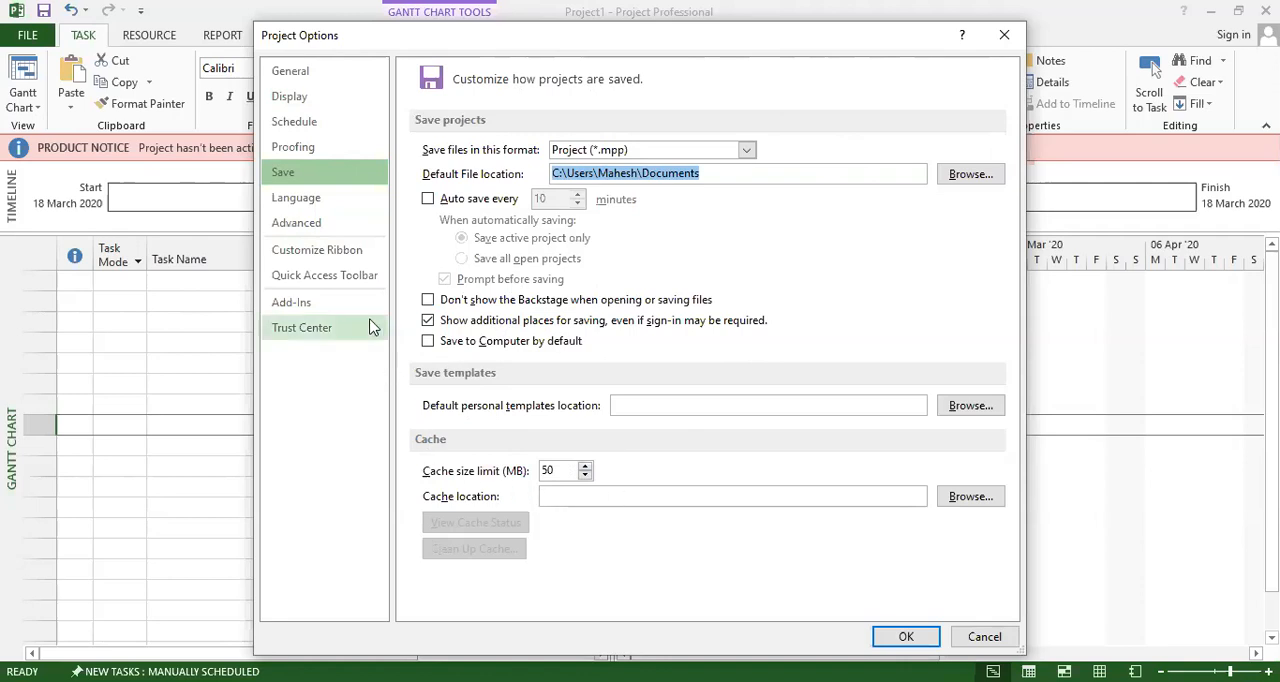
left_click(296, 203)
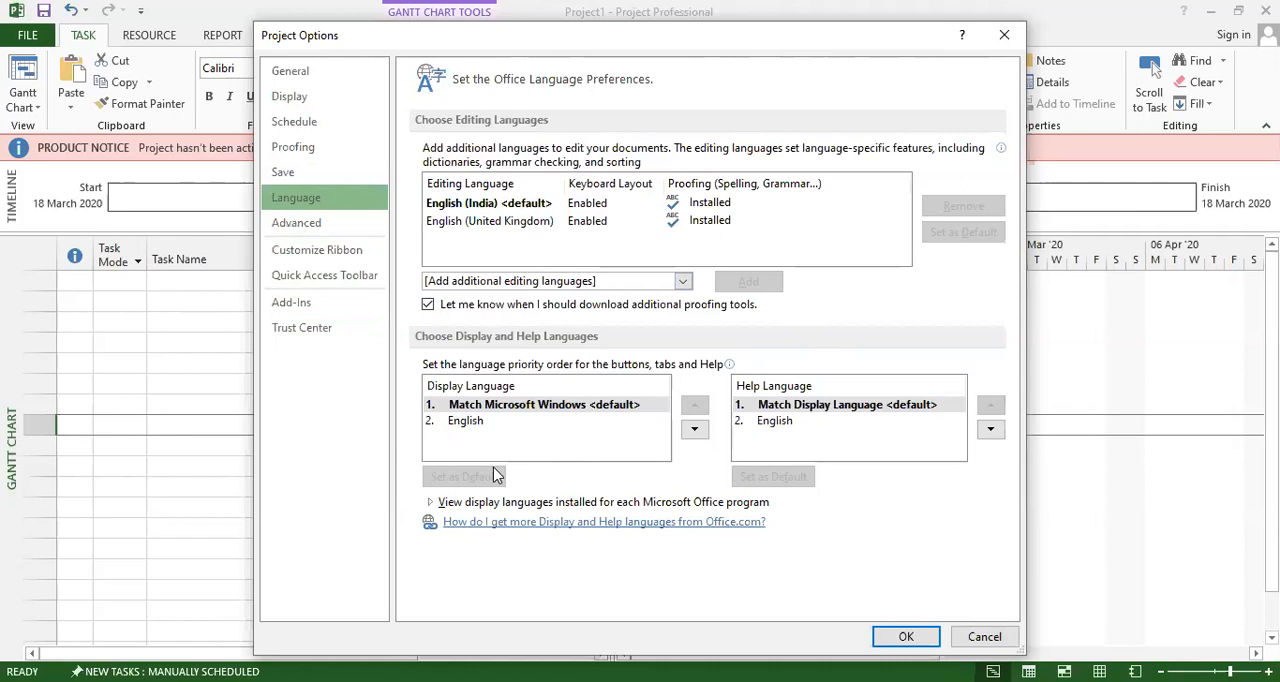
In the Advanced project options, set the default standard rate to ₹10.00/h and the default overtime rate to ₹4.00/h.
left_click(300, 220)
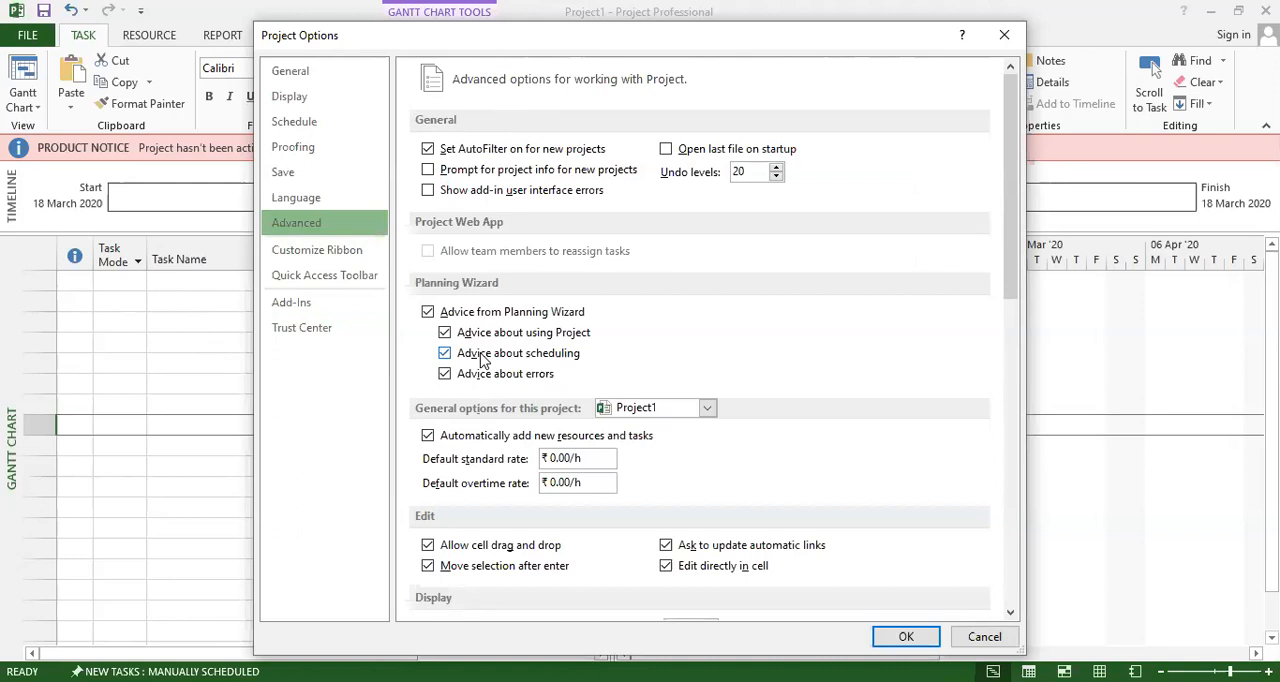
left_click(557, 458)
key("BackSpace")
type("1")
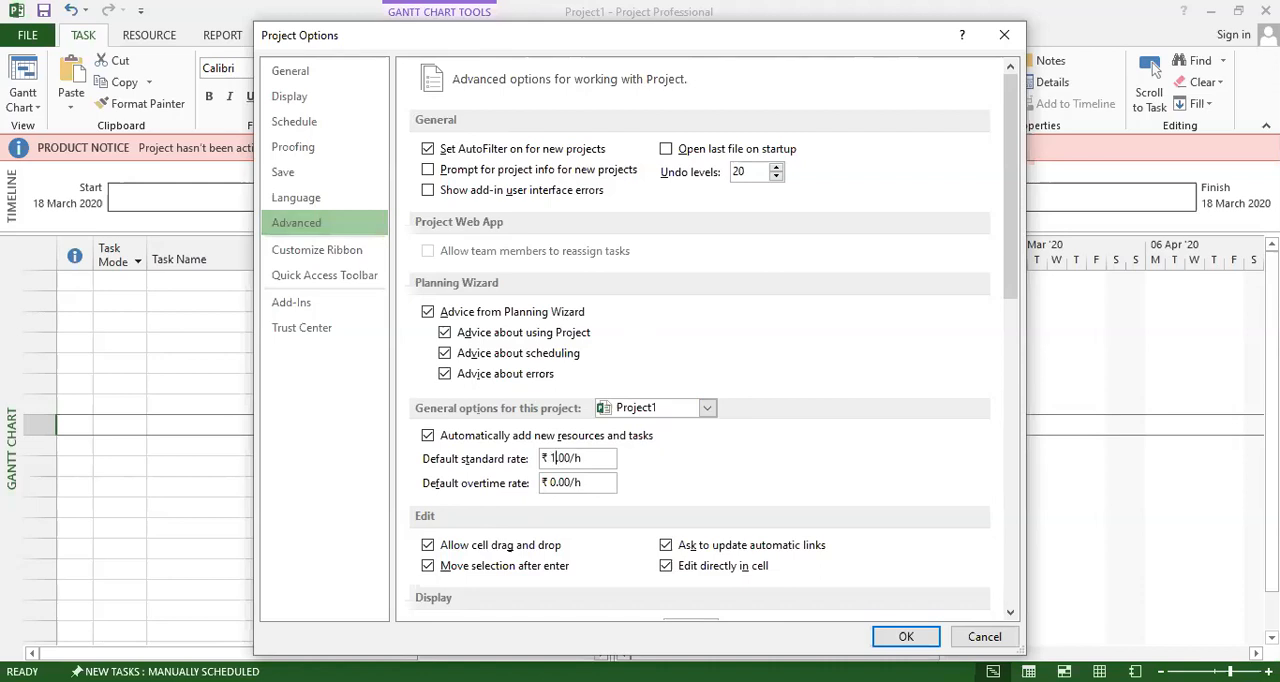
type("0")
left_click(557, 482)
key("BackSpace")
type("4")
Review the Customize Ribbon, Quick Access Toolbar, Add-Ins and Trust Center options, and apply the project options.
left_click(317, 251)
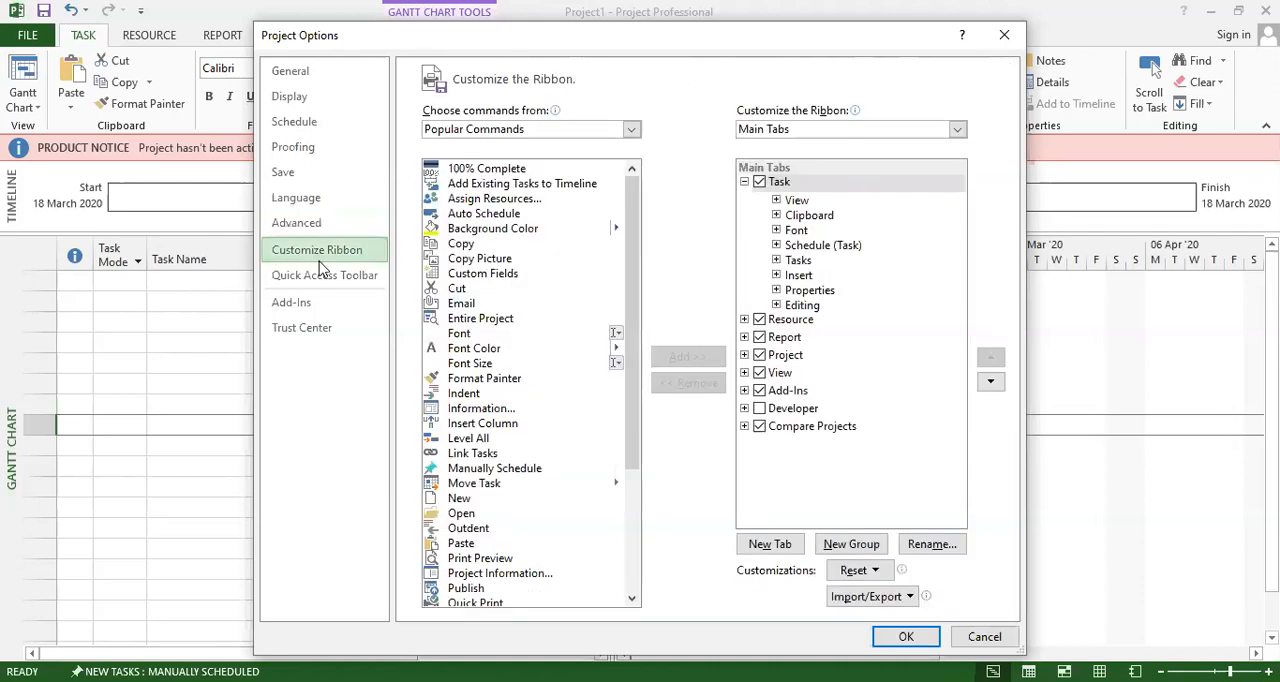
left_click(320, 275)
left_click(298, 302)
left_click(305, 329)
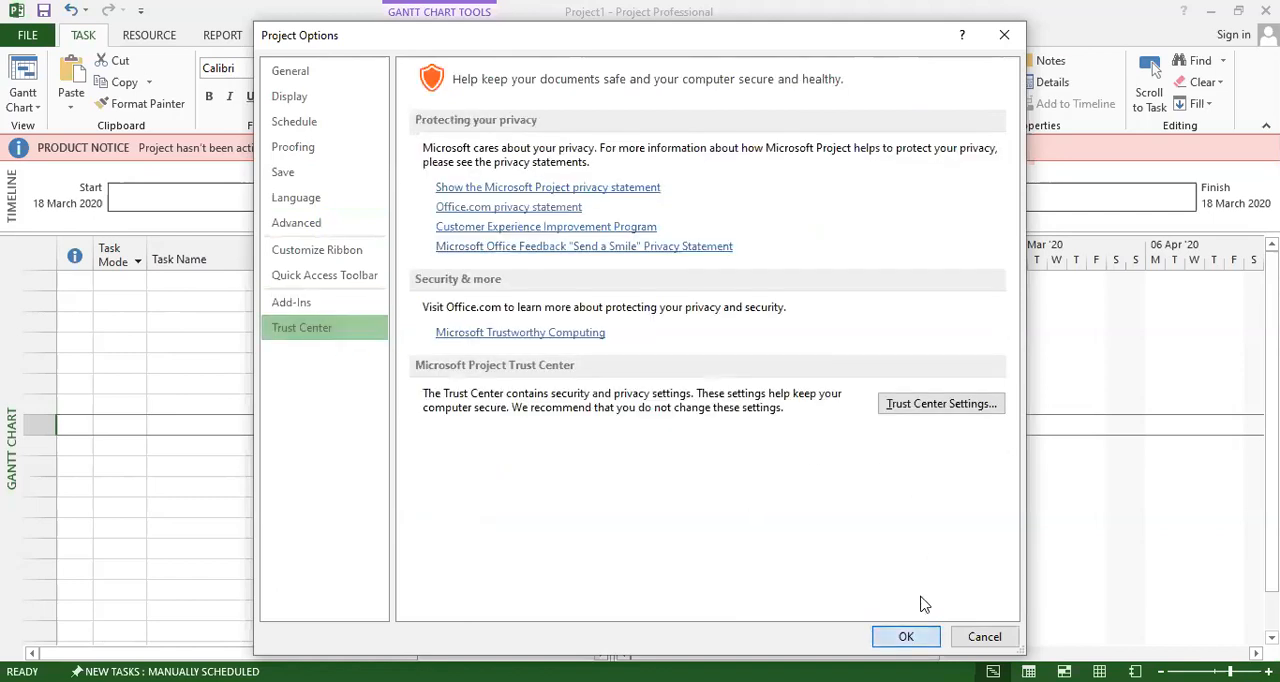
left_click(908, 635)
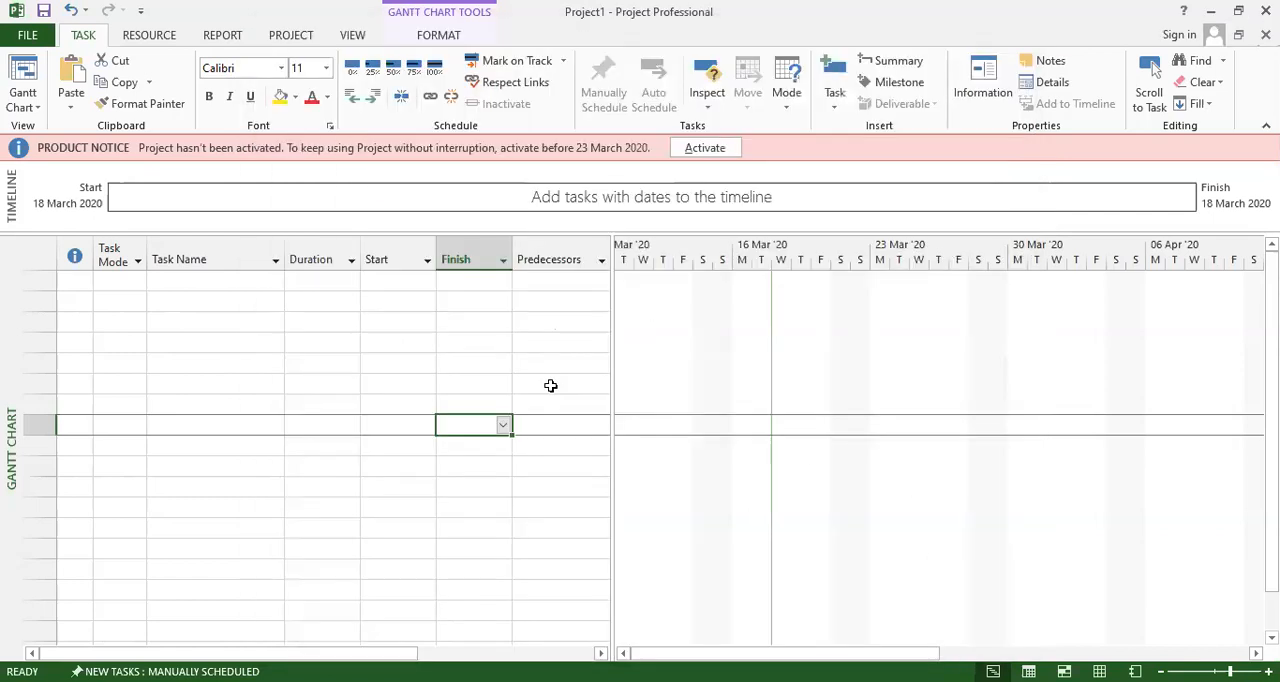
left_click(84, 287)
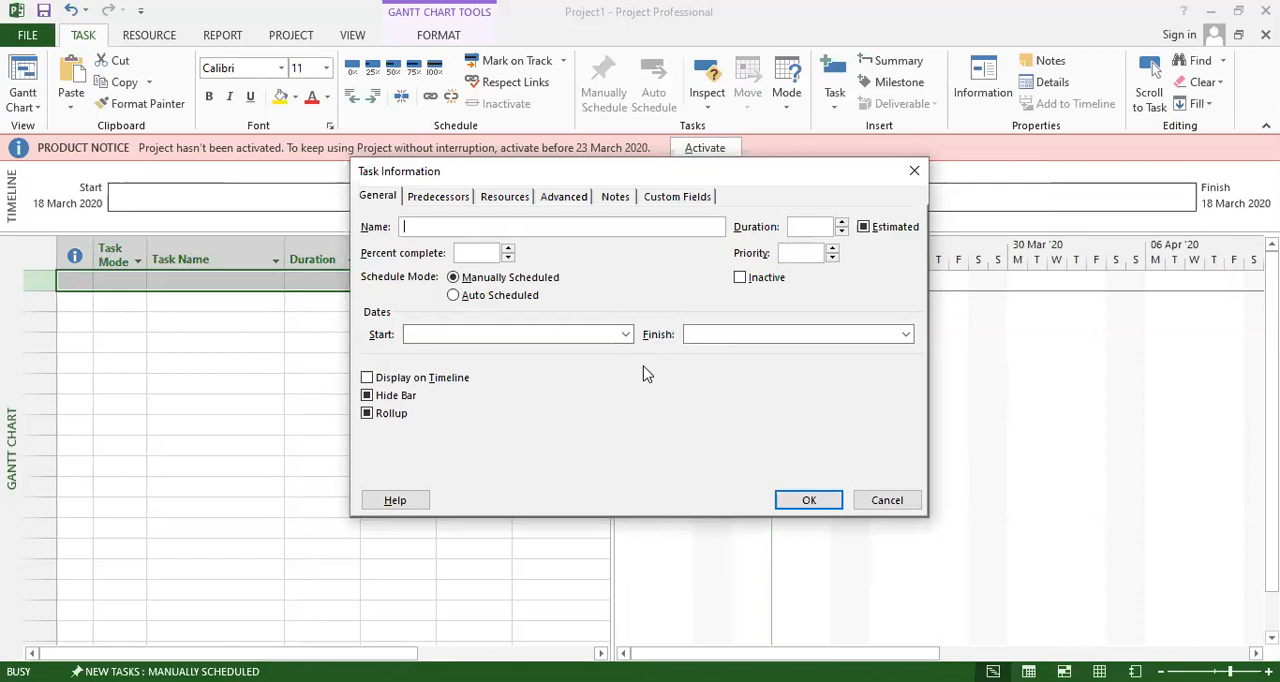
left_click(877, 510)
double_click(130, 288)
left_click(884, 502)
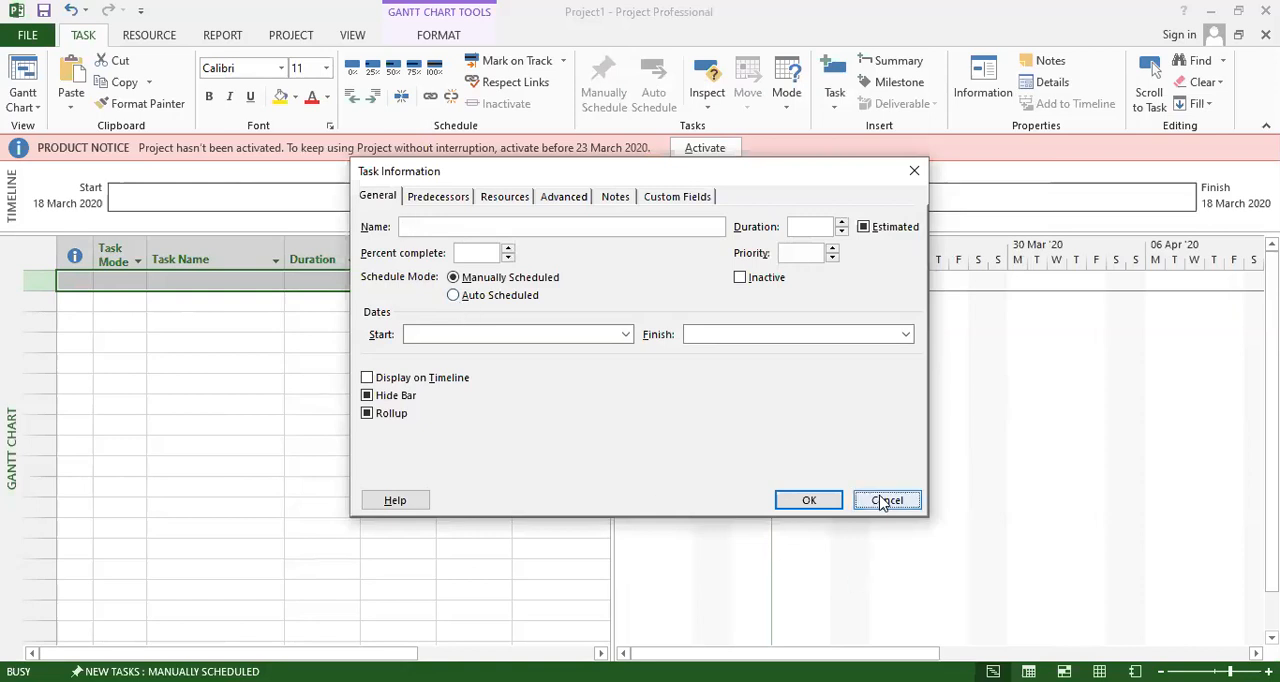
Open the task information for the first empty row and name the task "Project Initiation".
double_click(240, 290)
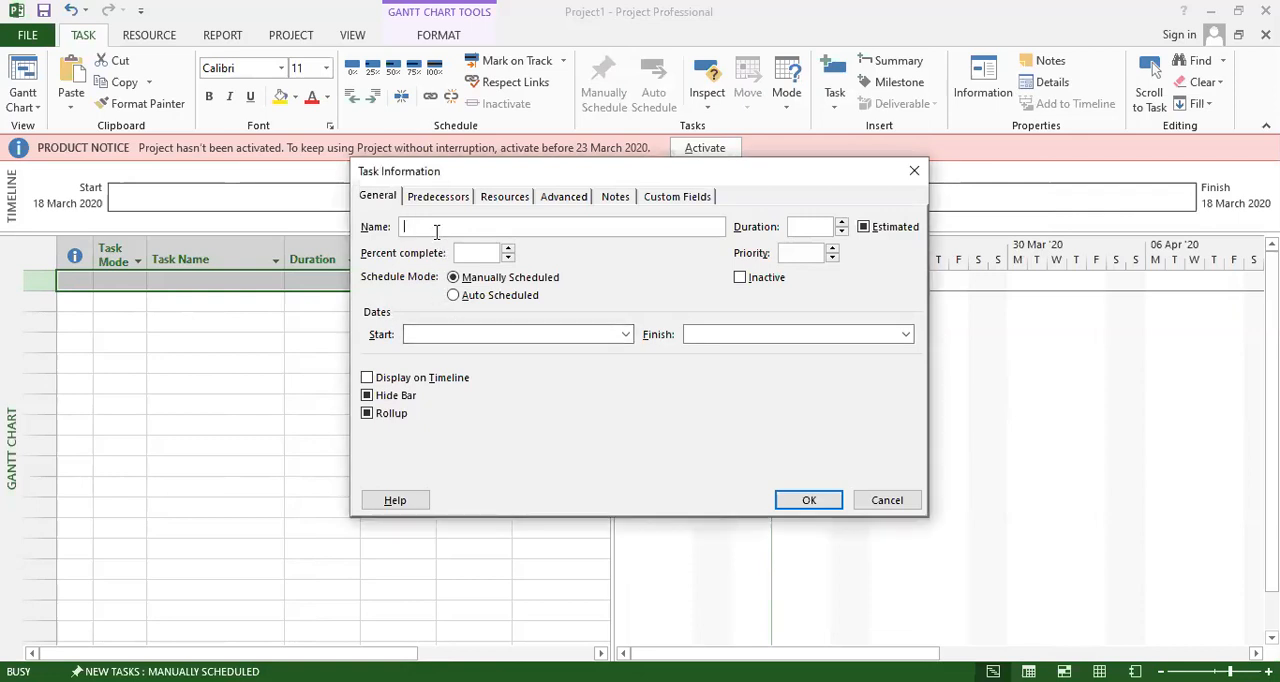
type("Project Iniciation")
left_click(458, 229)
left_click(452, 228)
type("t")
key("Delete")
Set the duration of the Project Initiation task to 7 days.
left_click(814, 228)
left_click(841, 225)
left_click(841, 224)
Set the priority of the Project Initiation task to 40.
left_click(832, 250)
left_click(833, 258)
left_click(833, 258)
left_click(832, 251)
left_click(832, 251)
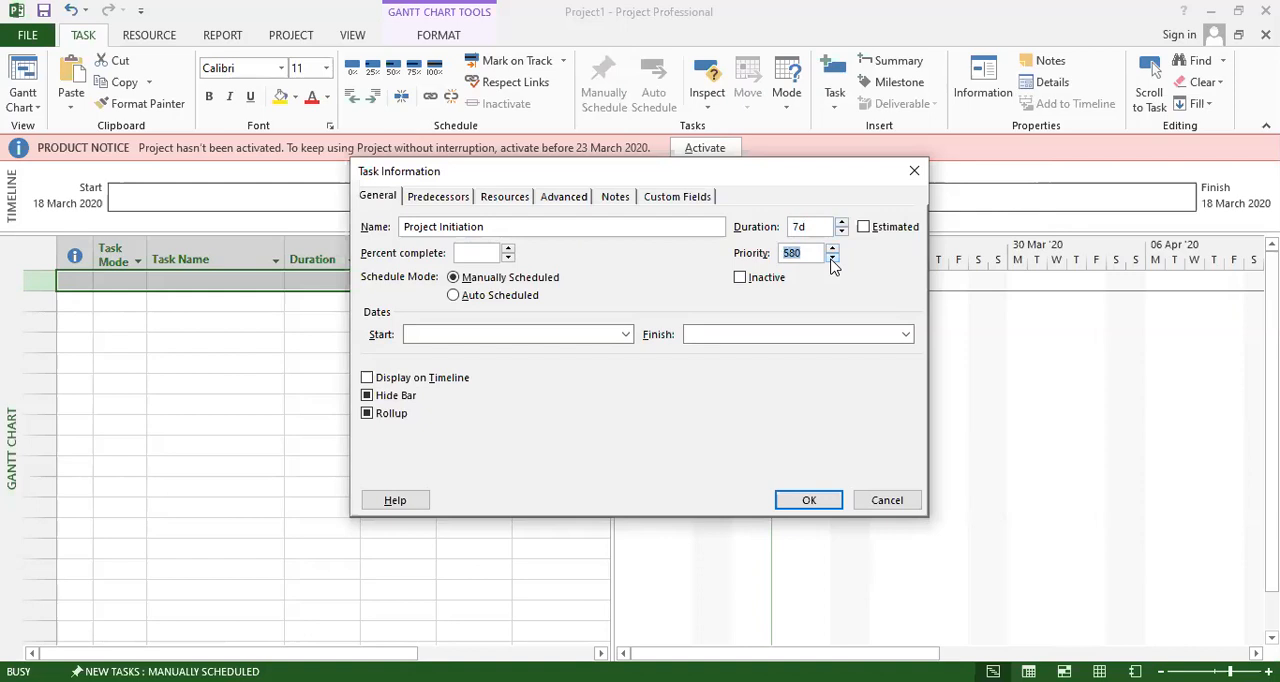
double_click(833, 257)
left_click(833, 261)
left_click(833, 260)
left_click(833, 260)
left_click(833, 260)
left_click(833, 260)
left_click(833, 250)
left_click(833, 250)
double_click(833, 258)
Set the task to start on 18 March 2020 and finish on 24 March 2020, and display it on the timeline.
left_click(626, 336)
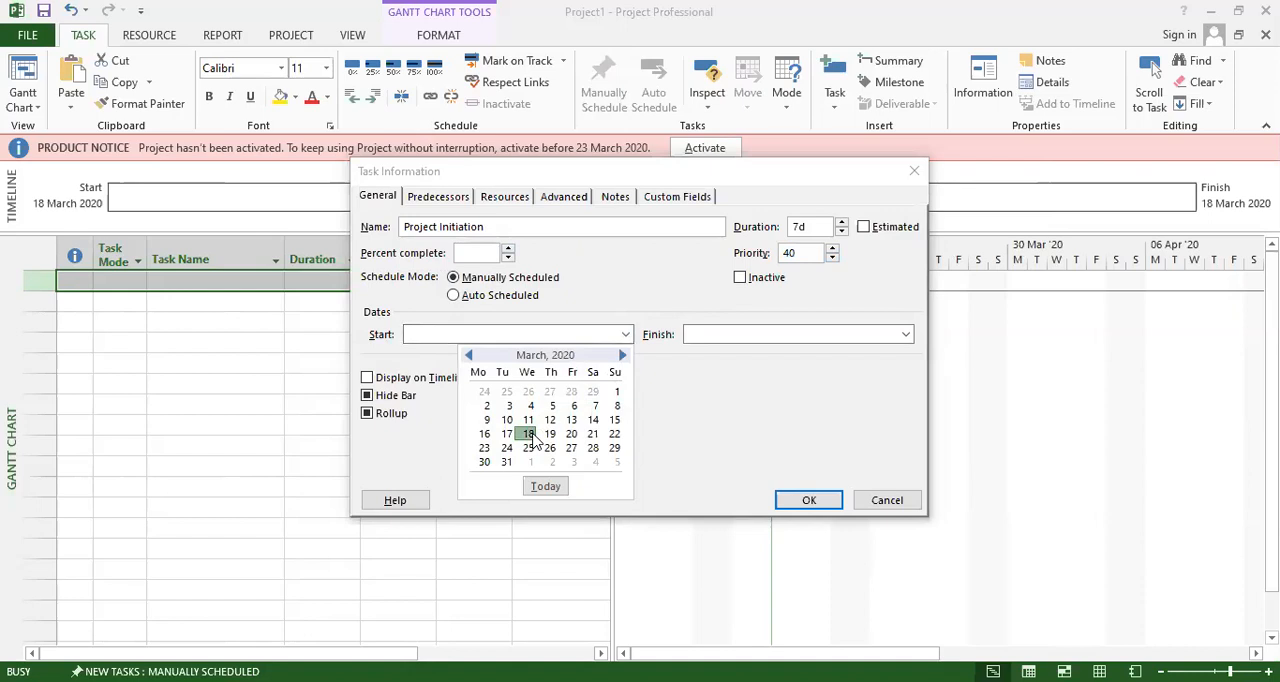
left_click(529, 434)
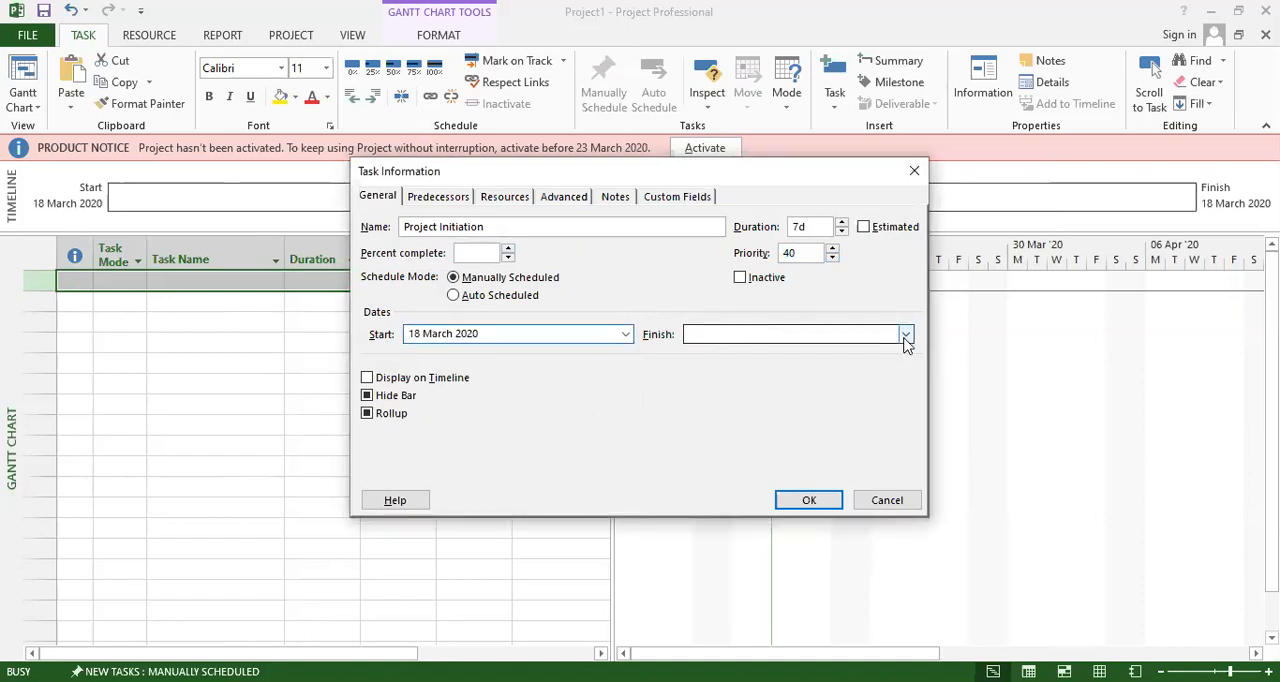
left_click(906, 336)
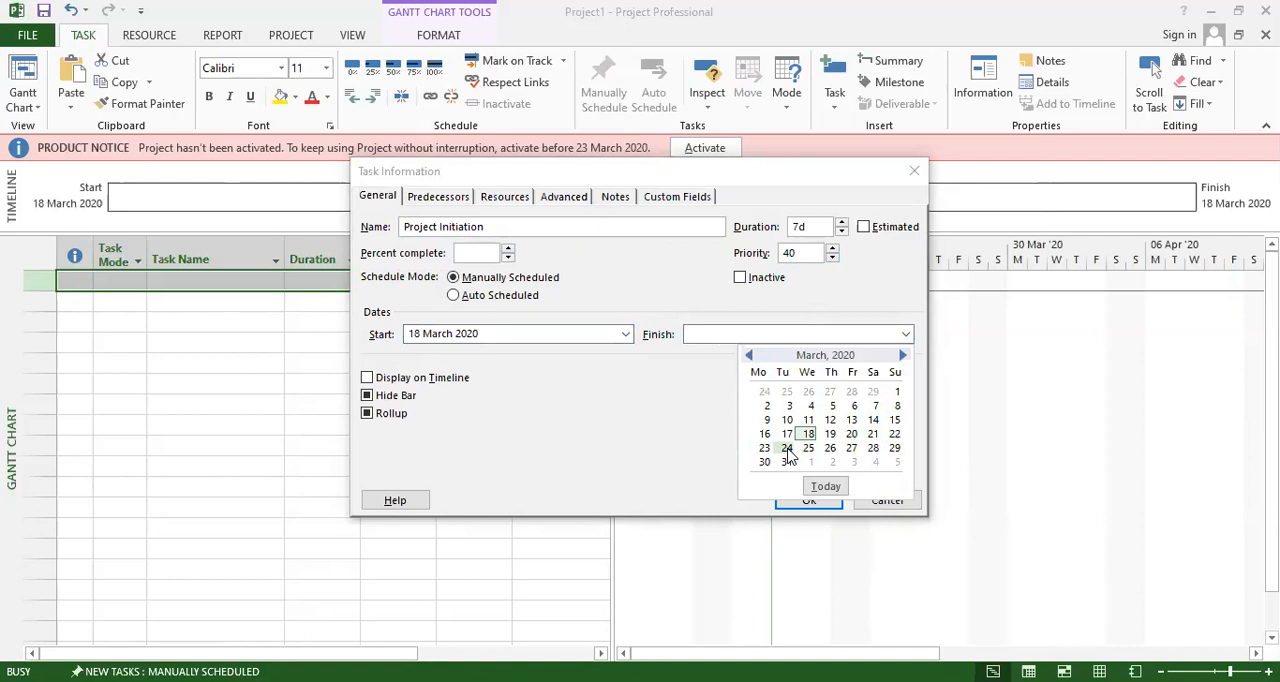
left_click(787, 448)
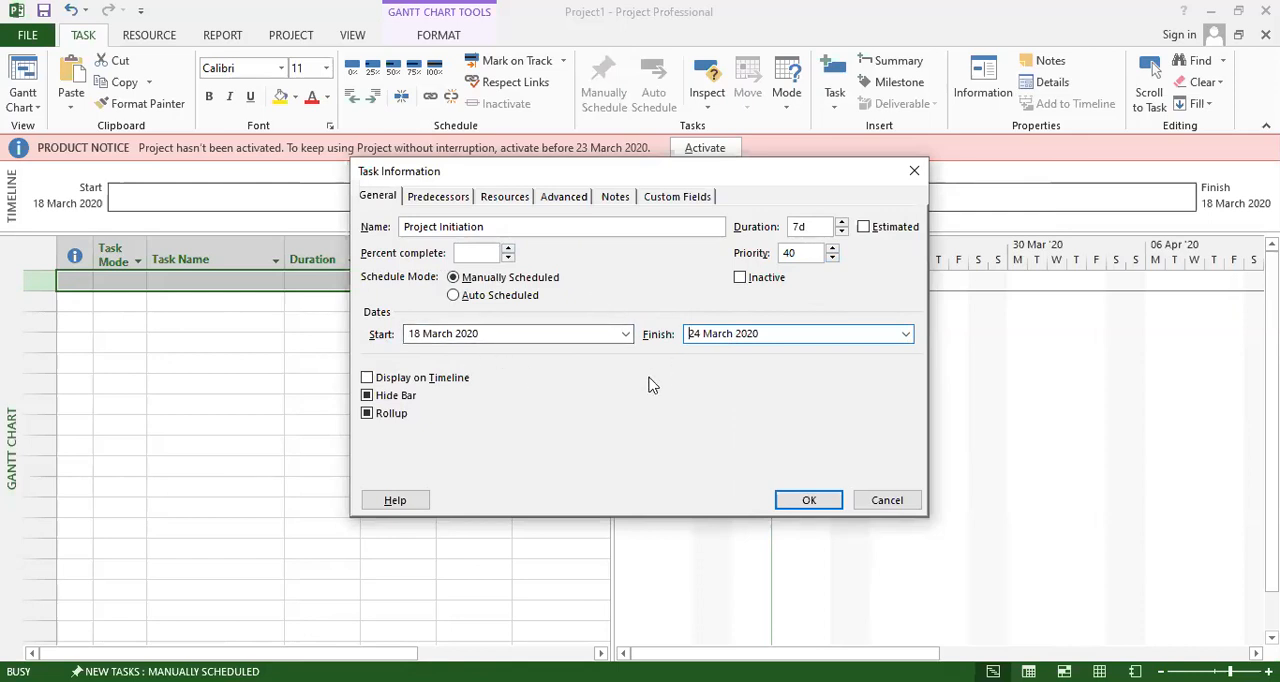
left_click(441, 379)
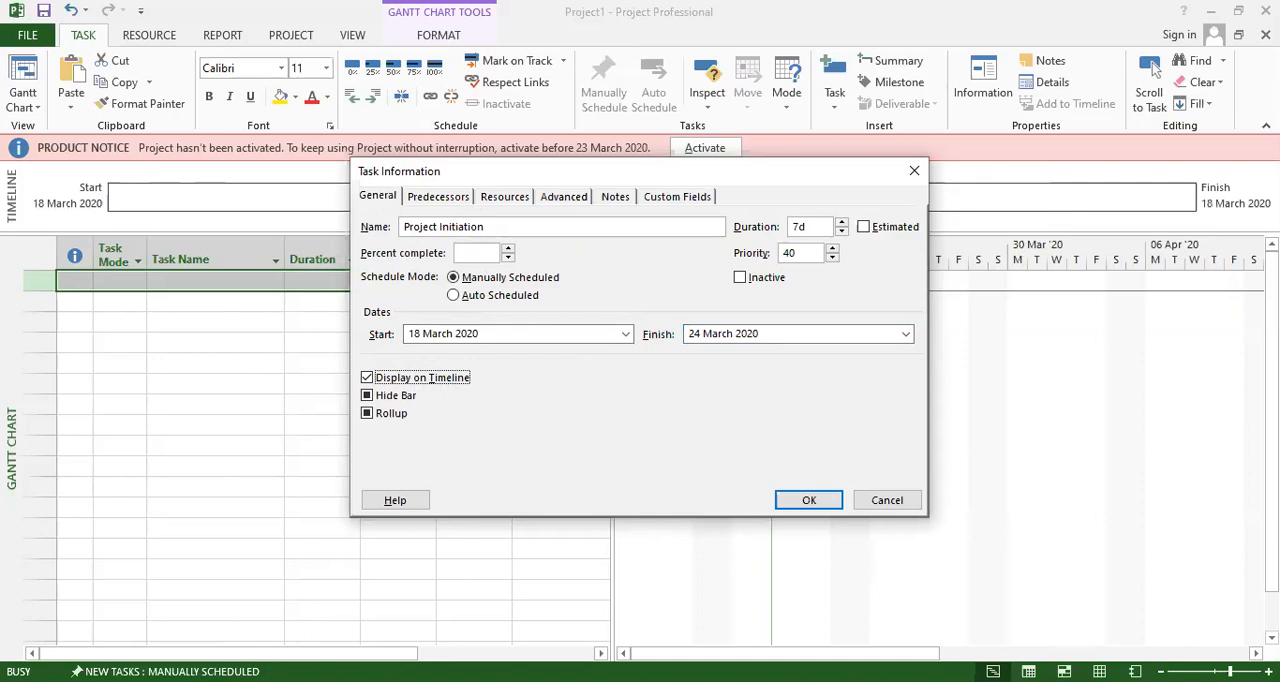
Try to add "Project charters" as a predecessor of the Project Initiation task.
left_click(437, 200)
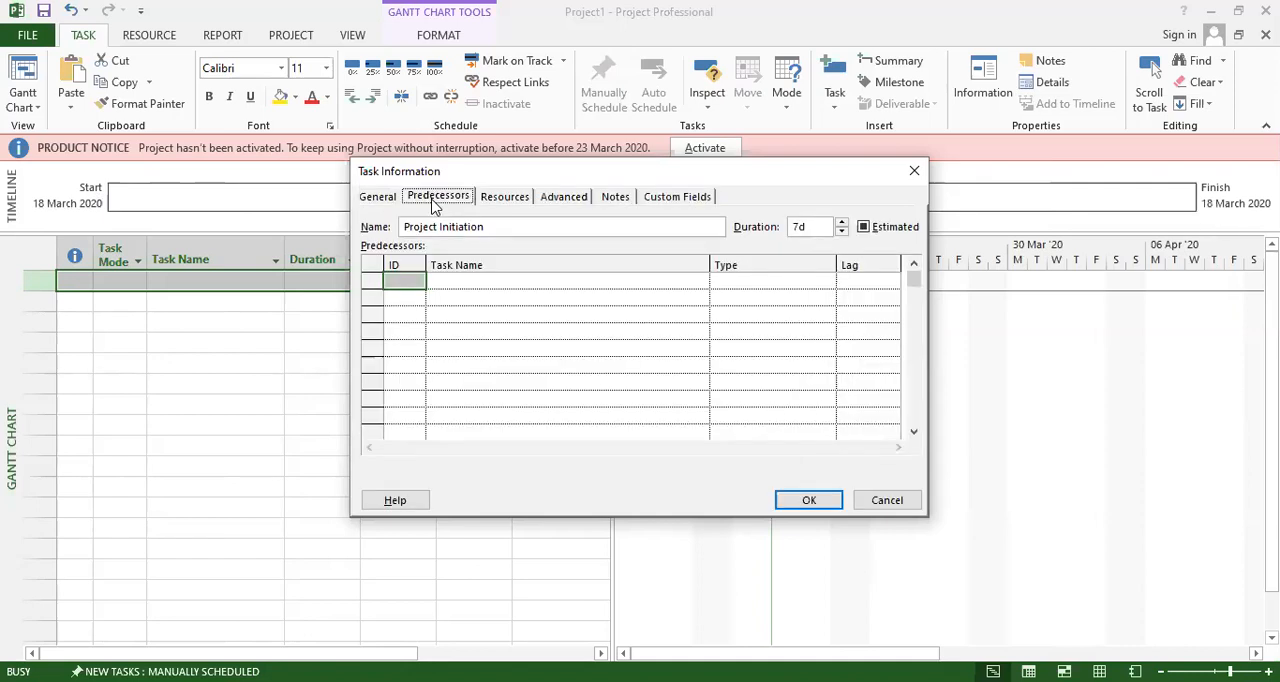
left_click(452, 281)
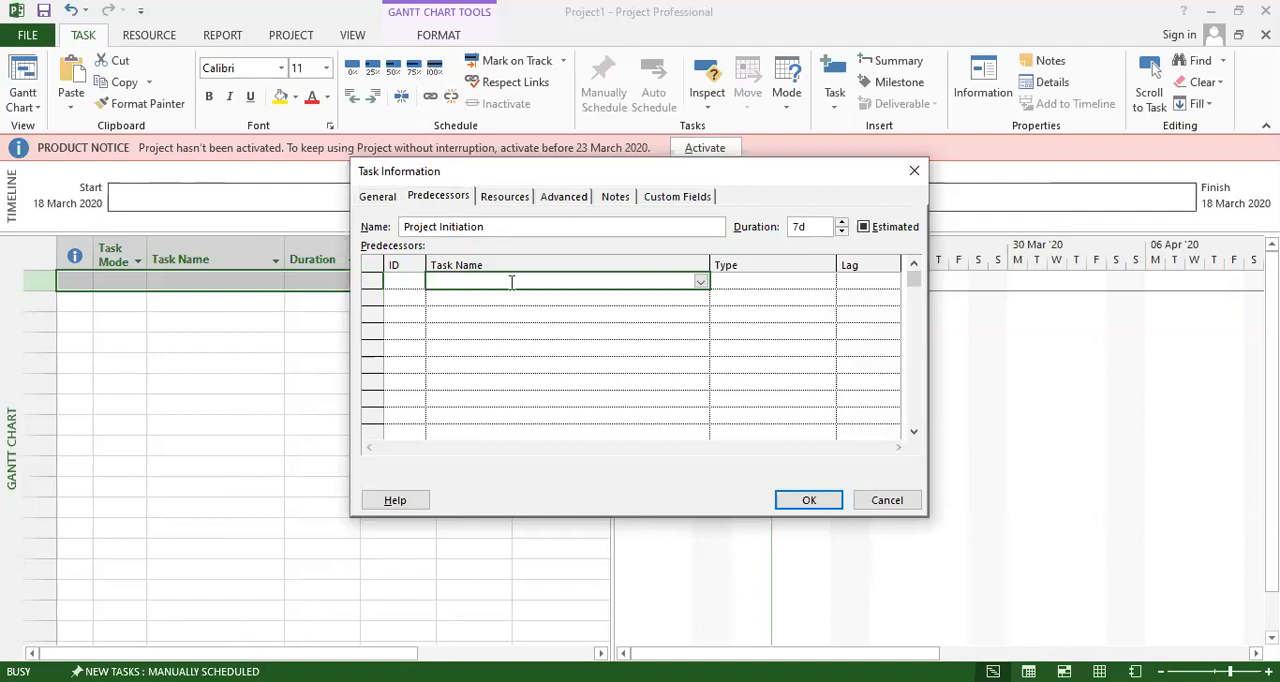
left_click(399, 280)
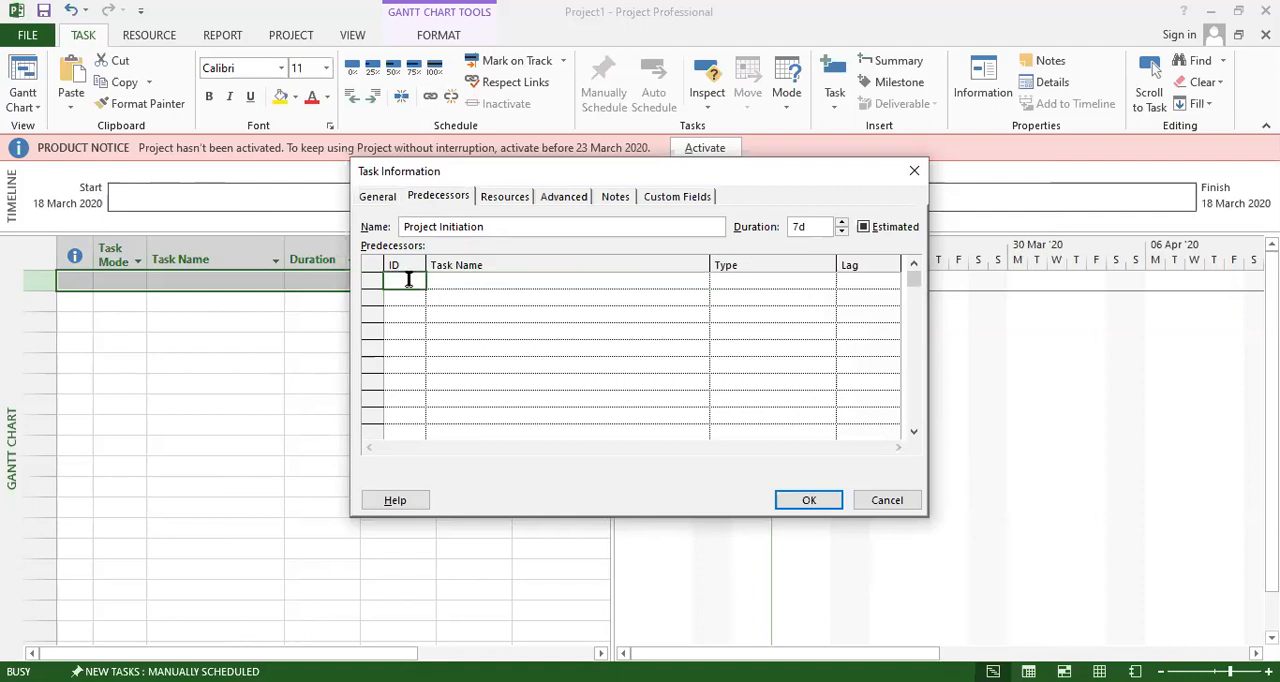
left_click(447, 281)
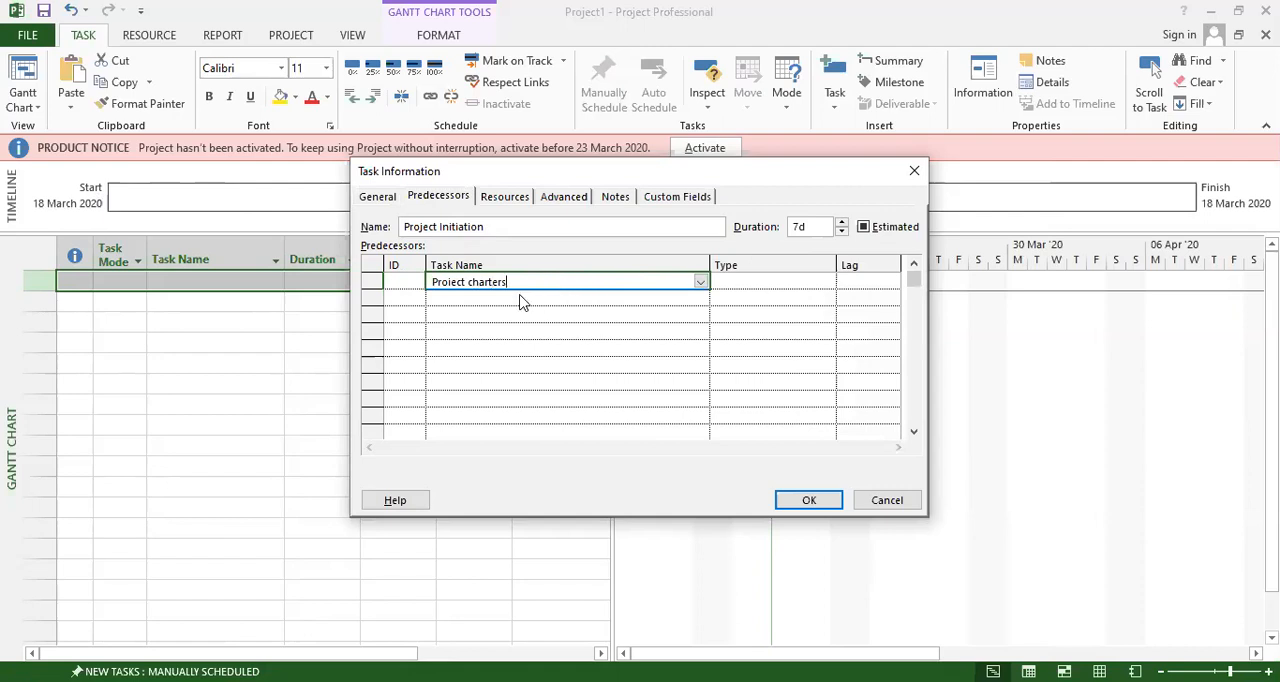
key("Return")
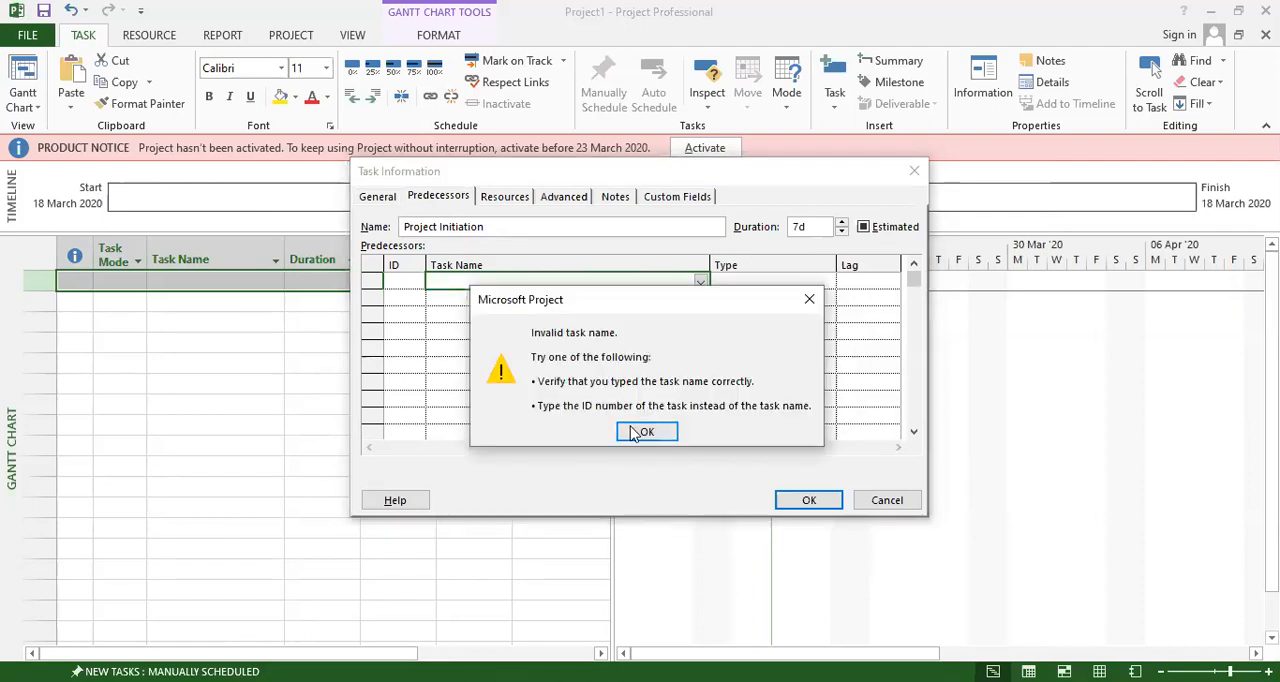
left_click(636, 433)
left_click(796, 502)
left_click(644, 434)
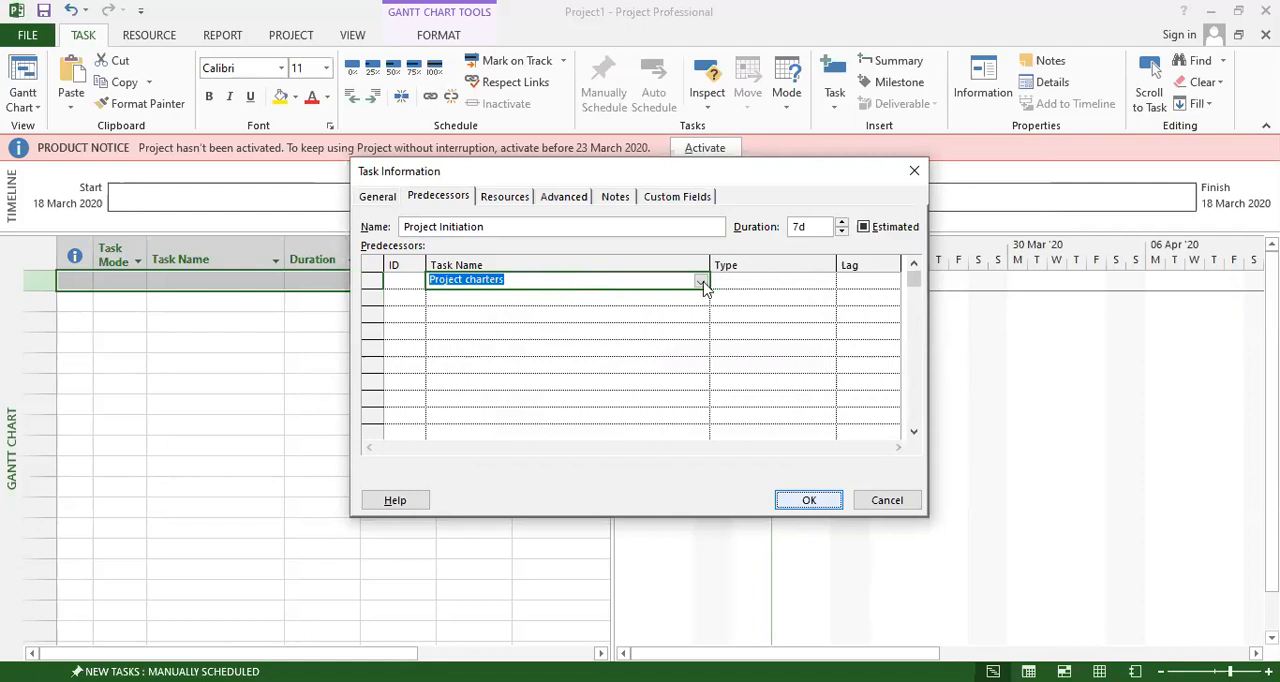
left_click(523, 260)
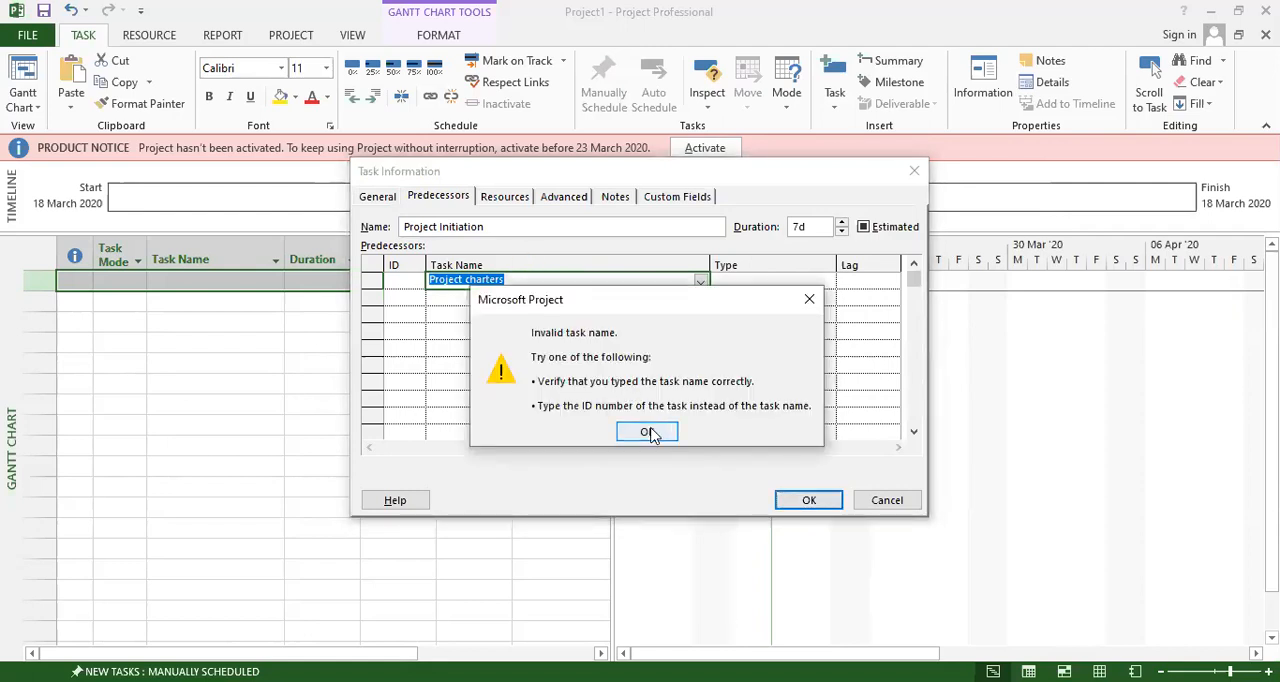
left_click(647, 432)
Clear the "Project charters" entry from the task's predecessors.
double_click(513, 278)
left_click(513, 278)
key("BackSpace")
key("BackSpace")
key("BackSpace")
key("BackSpace")
key("BackSpace")
key("BackSpace")
key("BackSpace")
key("BackSpace")
key("BackSpace")
key("BackSpace")
key("BackSpace")
key("BackSpace")
key("BackSpace")
key("BackSpace")
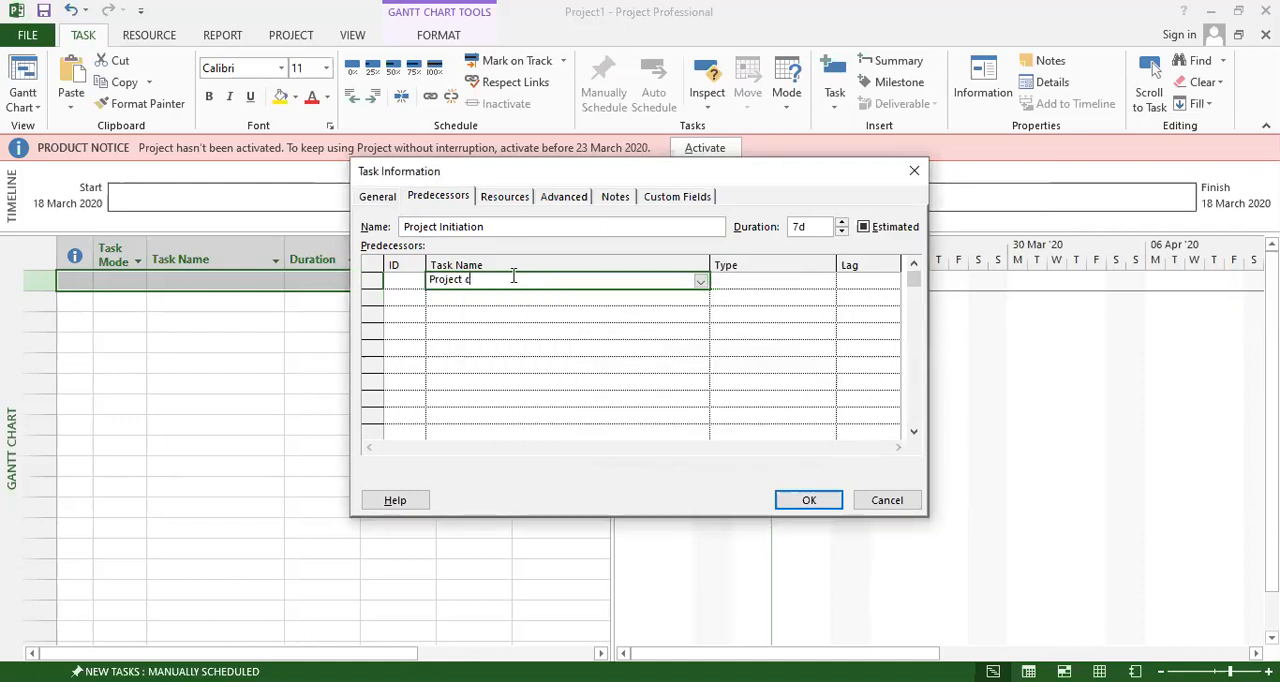
Review the task's Resources, Advanced, Notes and Custom Fields information, and save the Project Initiation task.
left_click(505, 197)
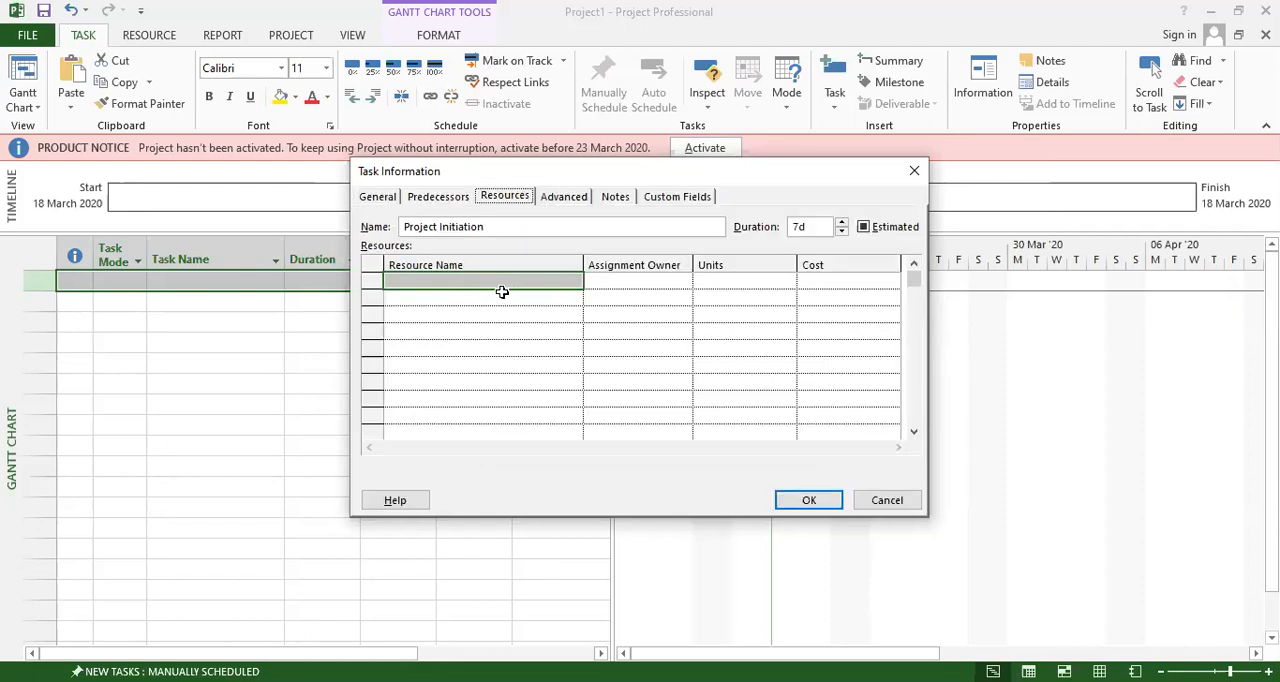
left_click(565, 197)
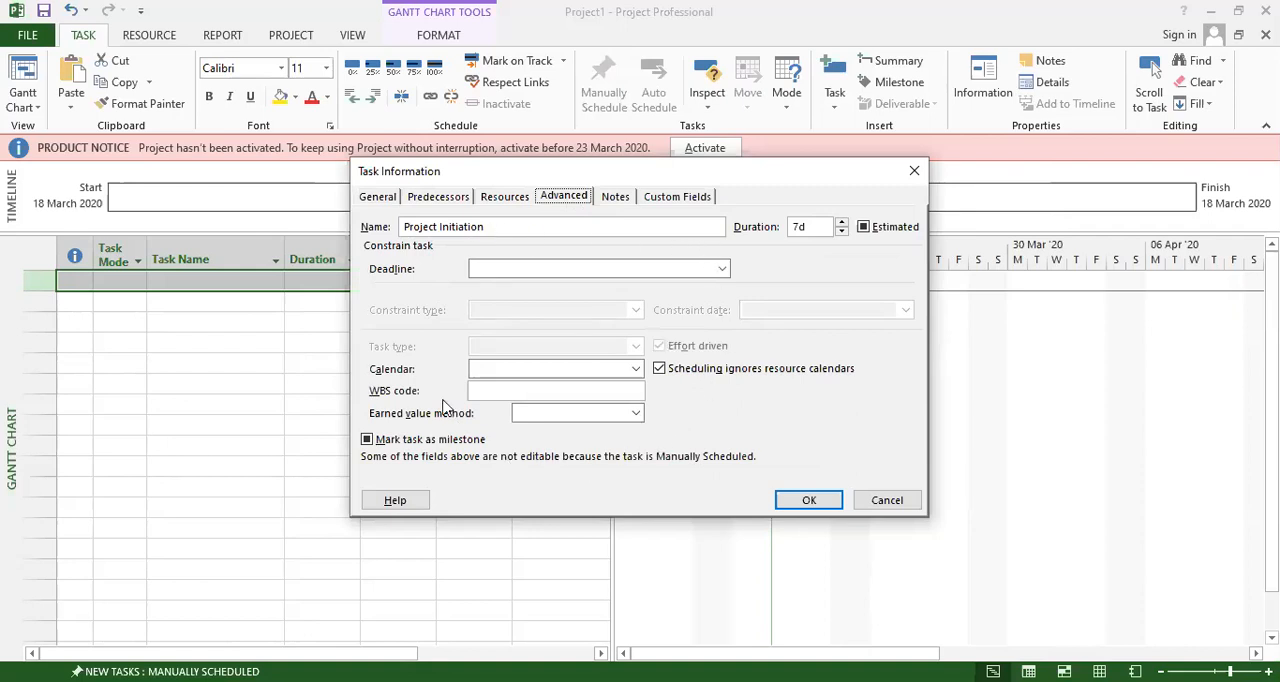
left_click(615, 198)
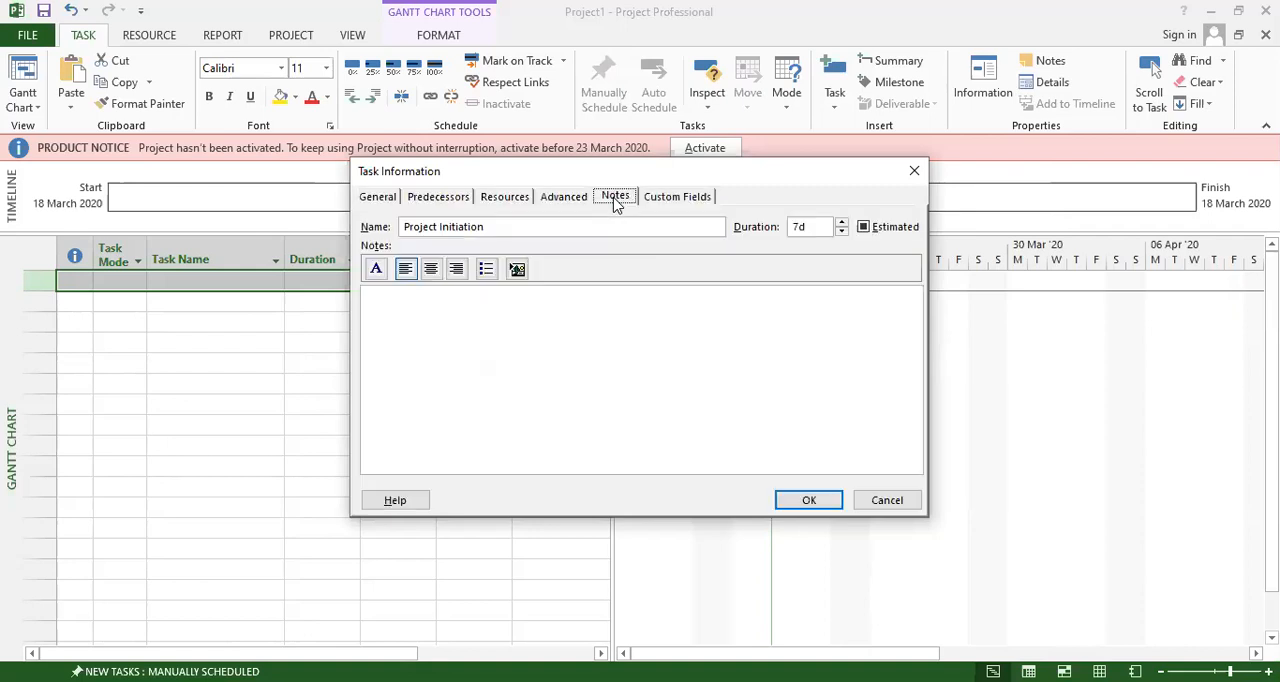
left_click(430, 326)
left_click(672, 203)
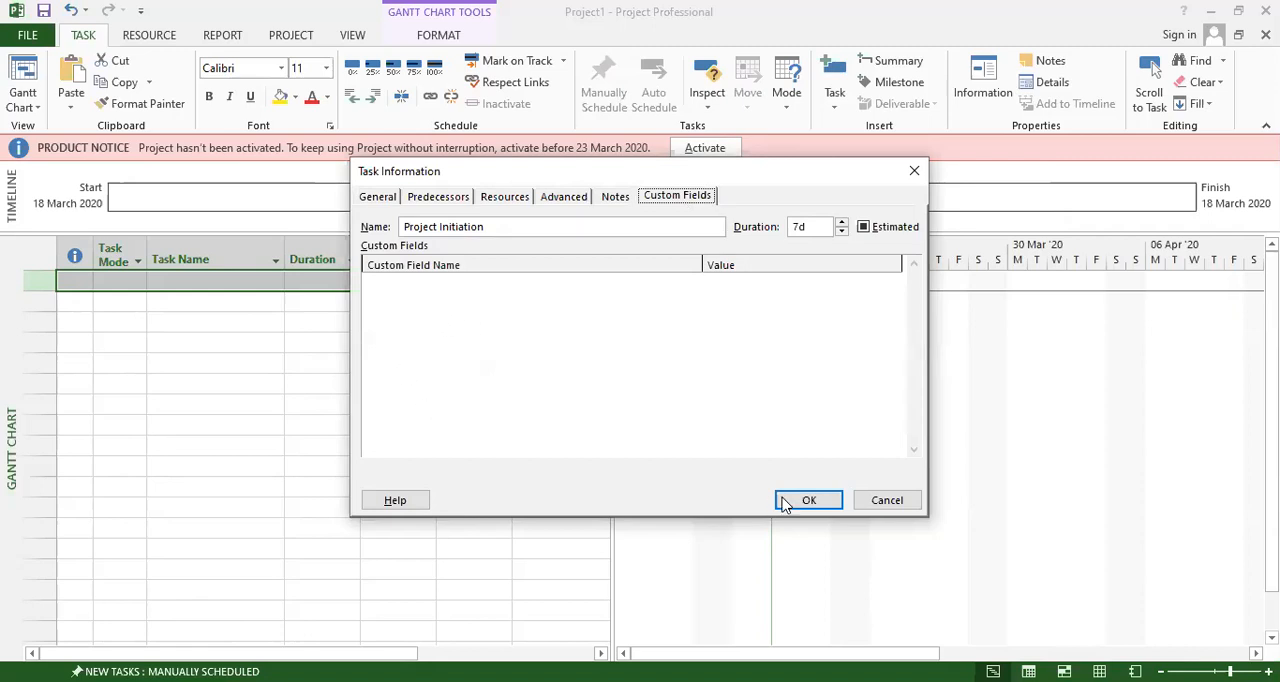
left_click(808, 500)
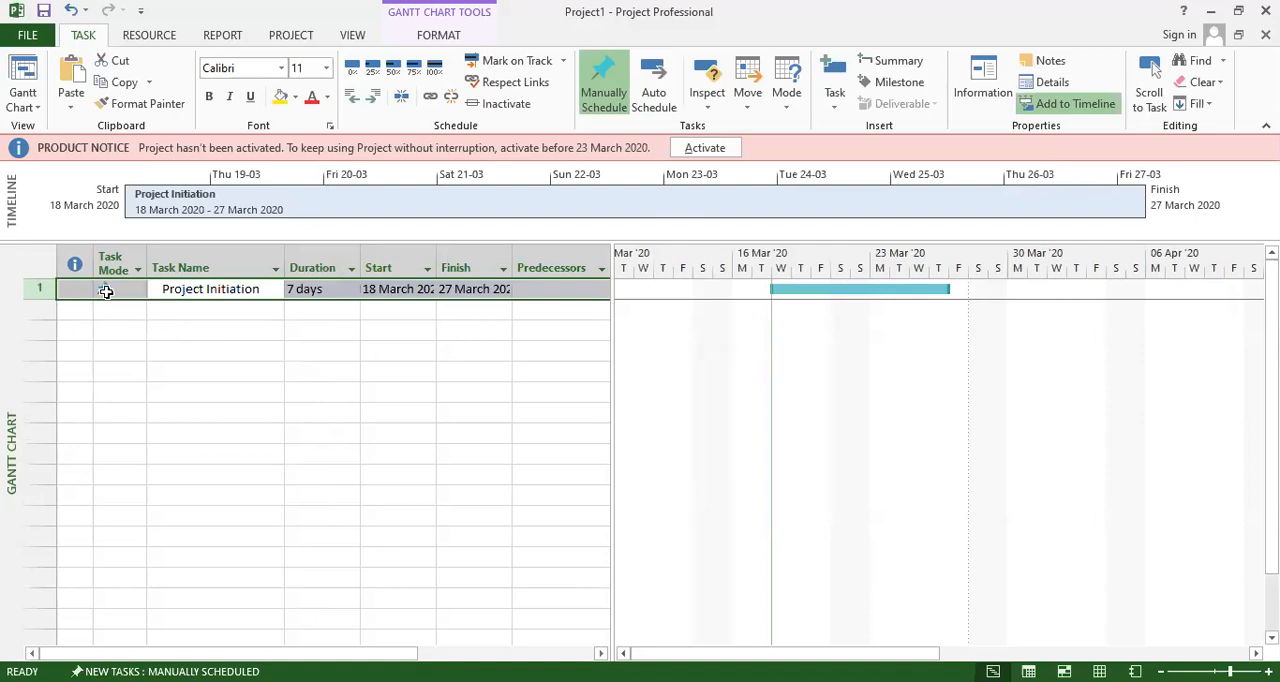
Set the task mode of Project Initiation to Manually Scheduled.
left_click(122, 333)
left_click(113, 290)
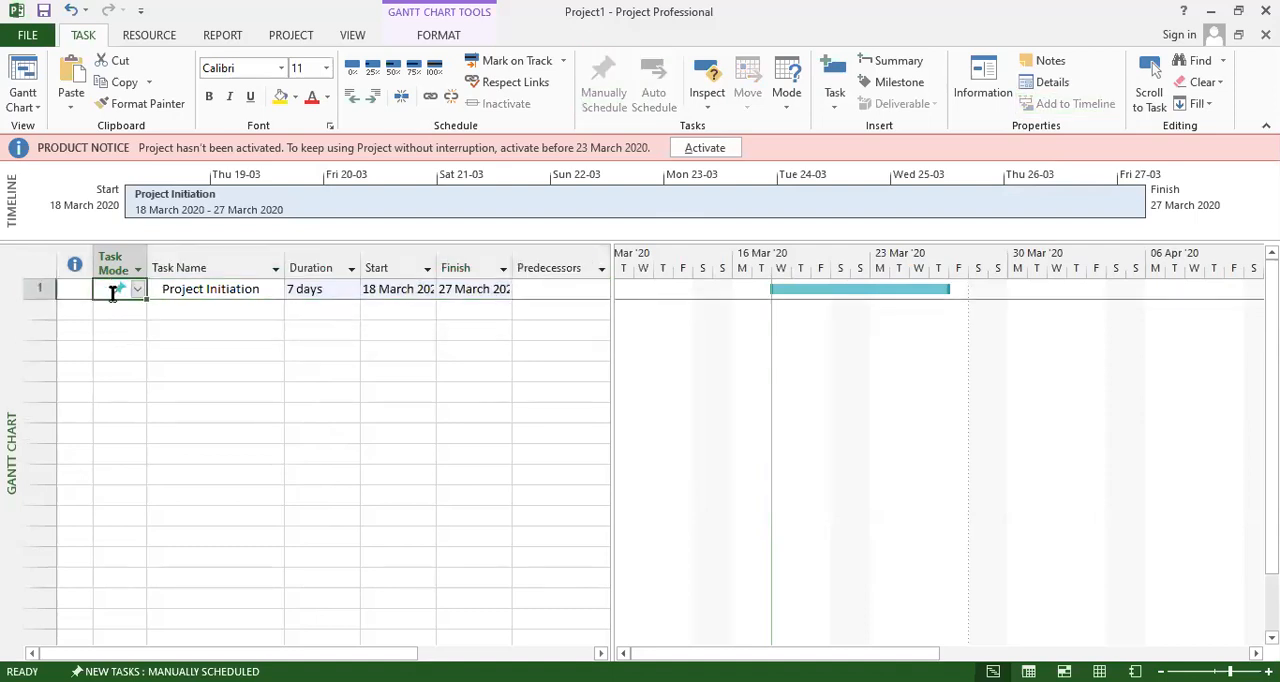
left_click(137, 289)
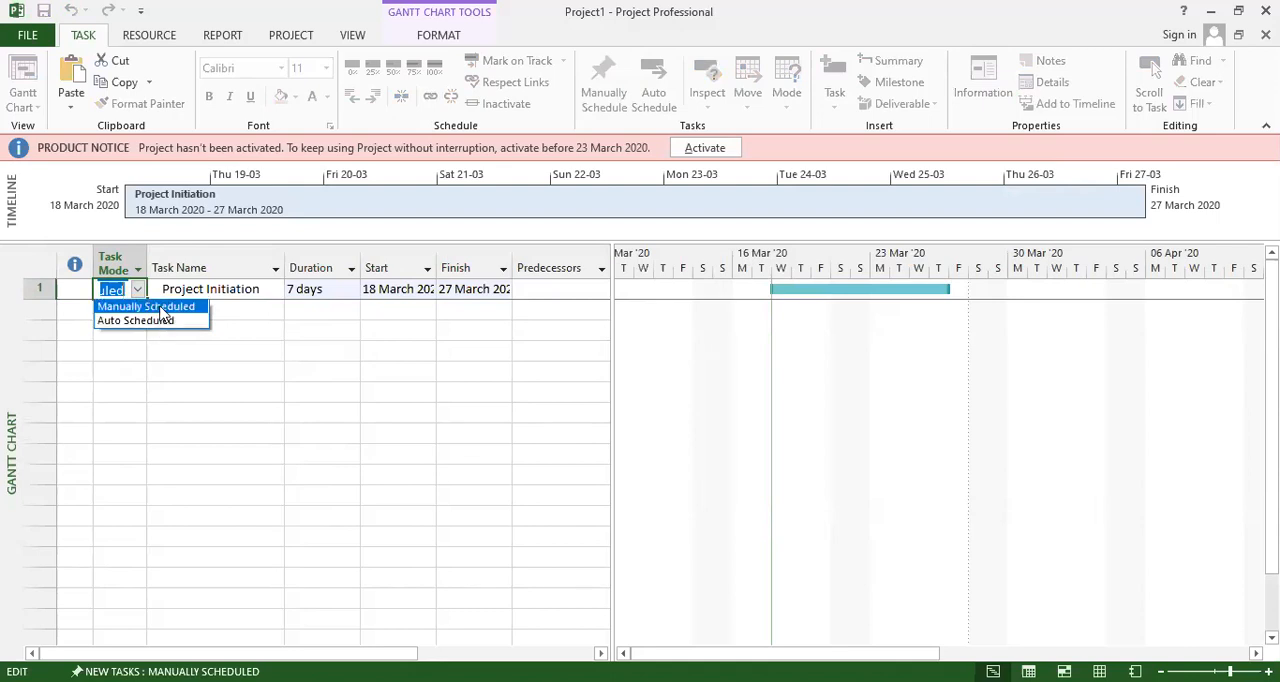
left_click(163, 310)
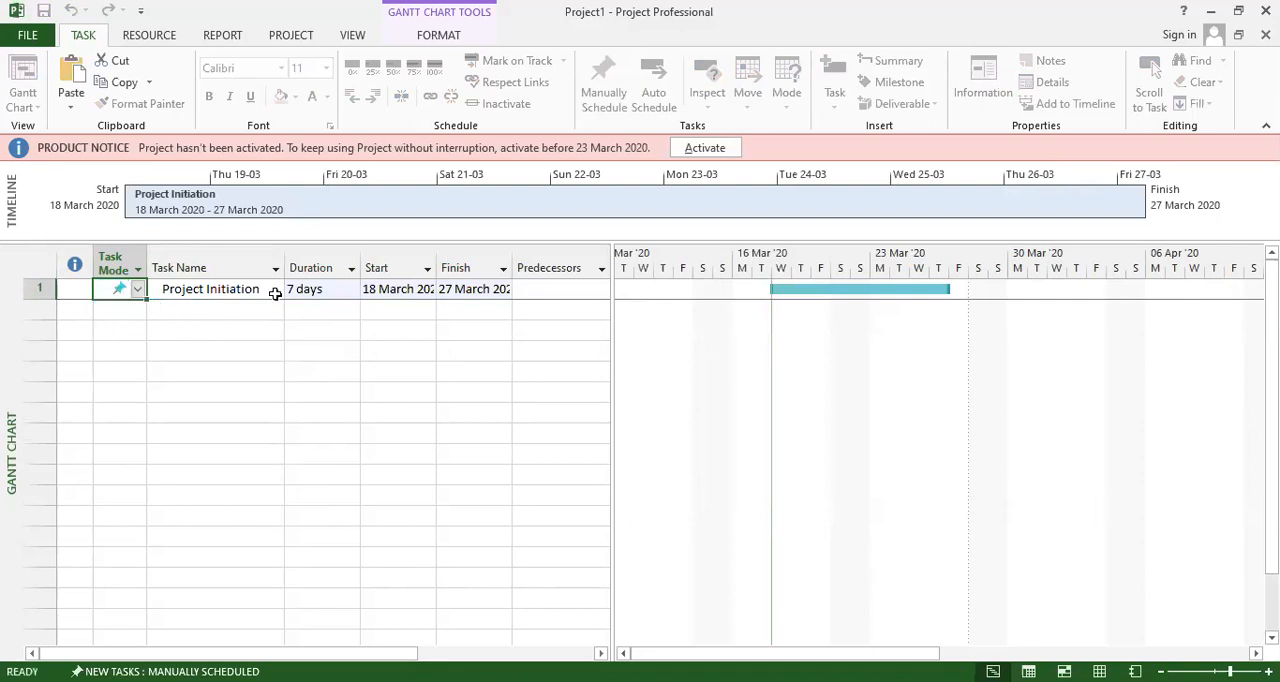
Examine the name, duration, start, finish and predecessors entries of the Project Initiation task in the table.
left_click(211, 289)
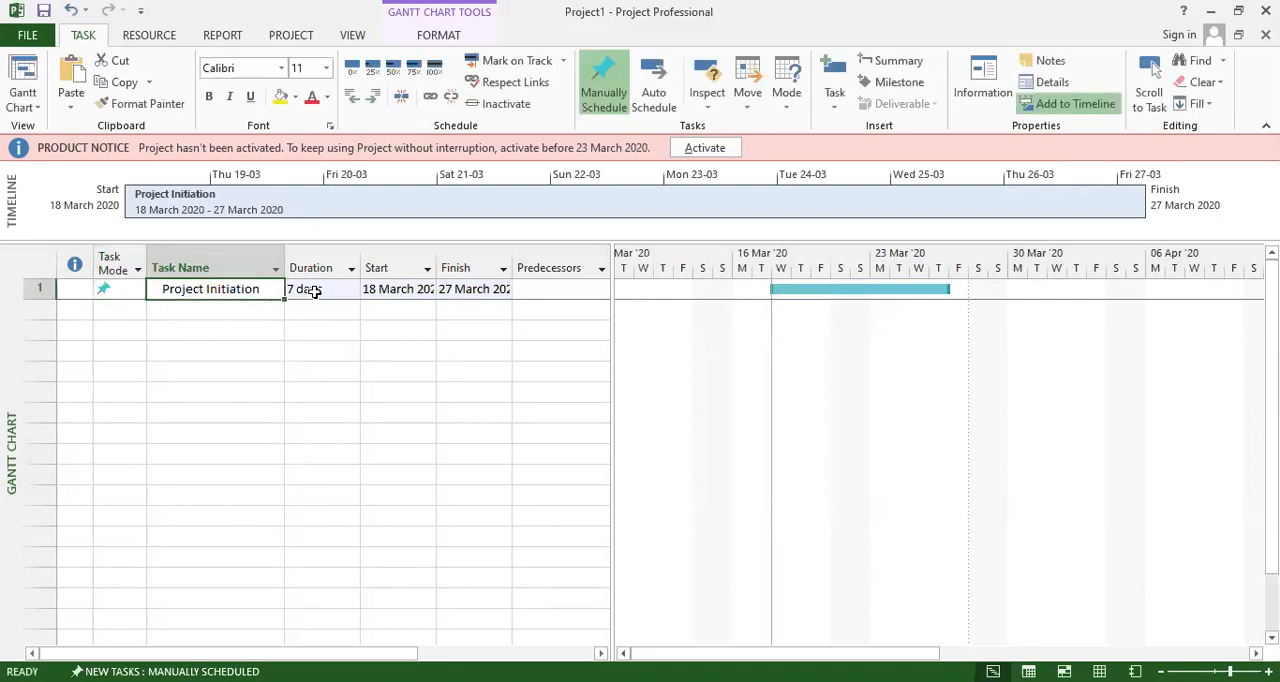
left_click(310, 289)
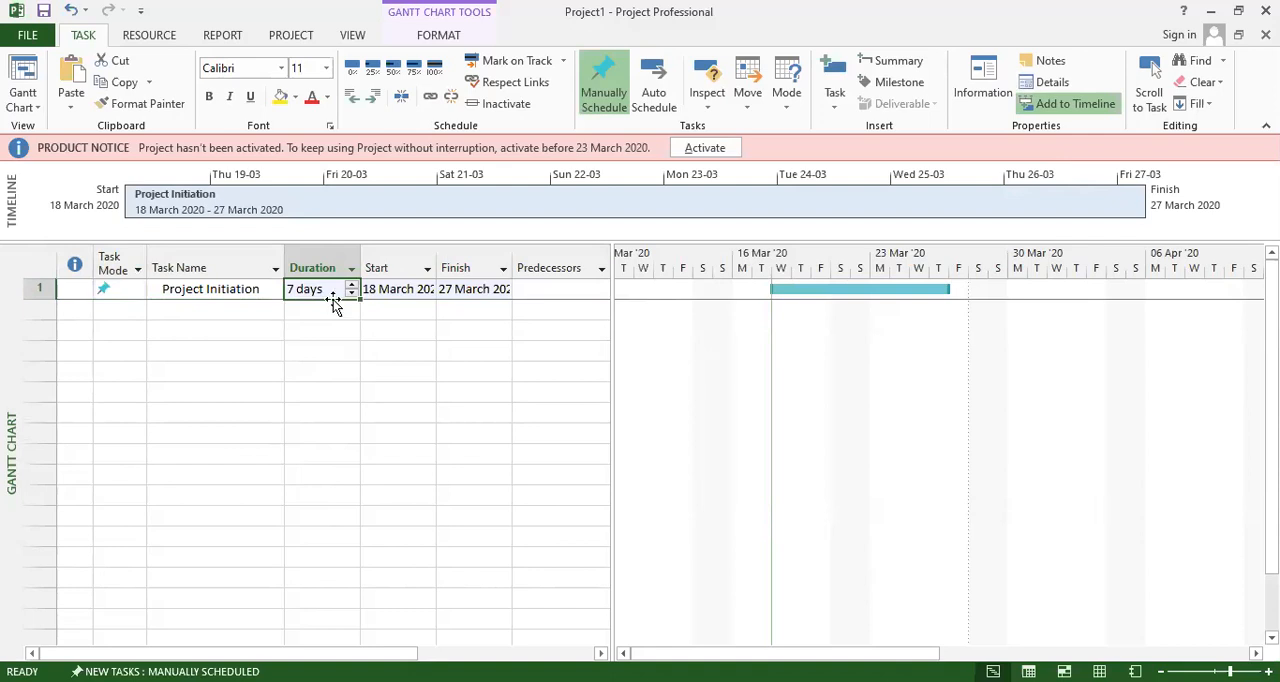
left_click(393, 290)
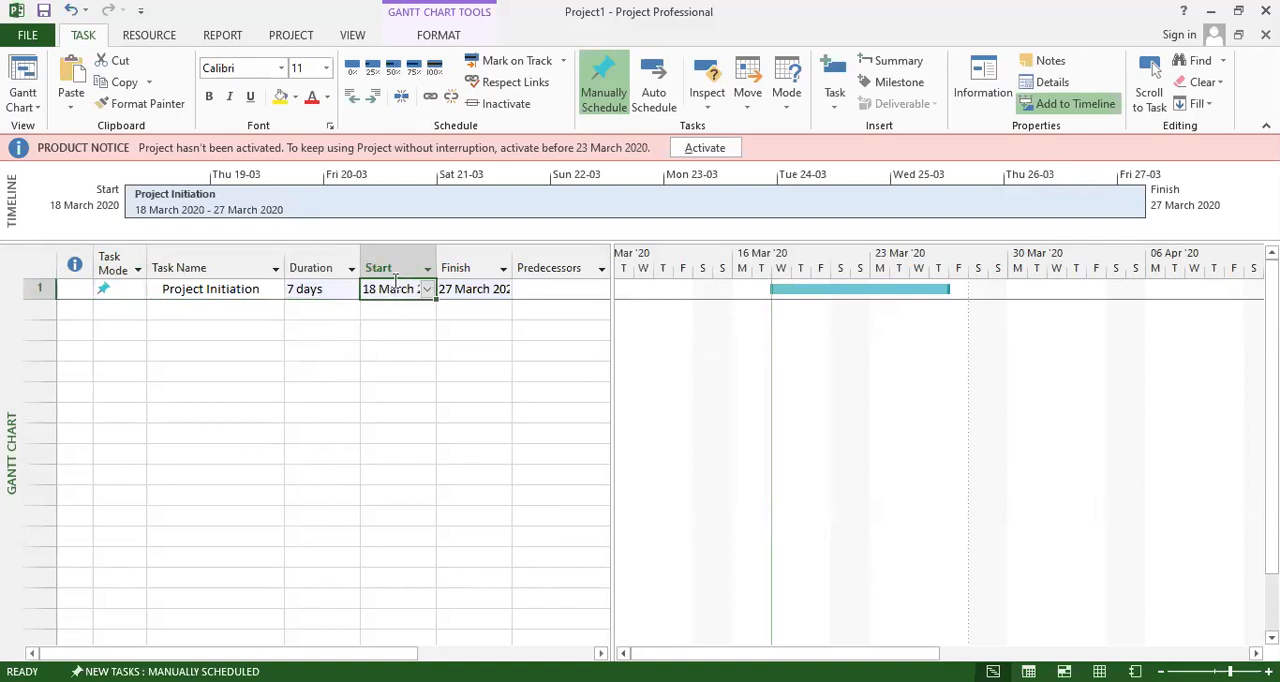
left_click(471, 290)
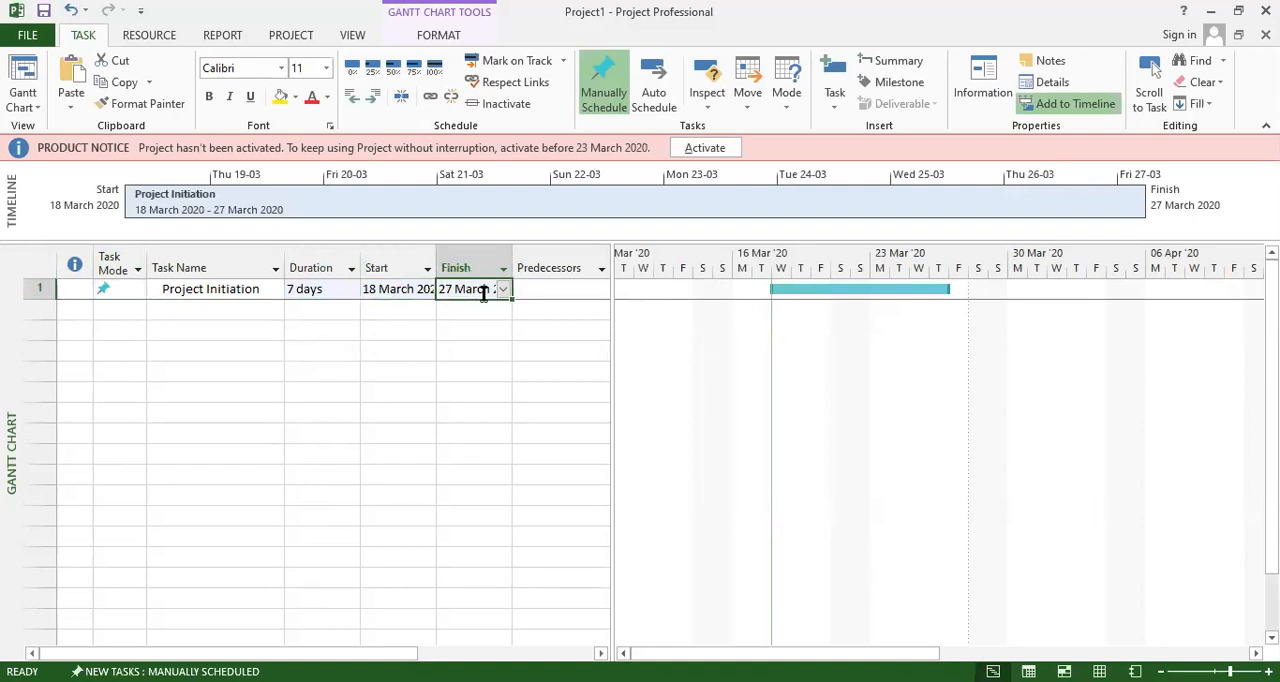
left_click(561, 290)
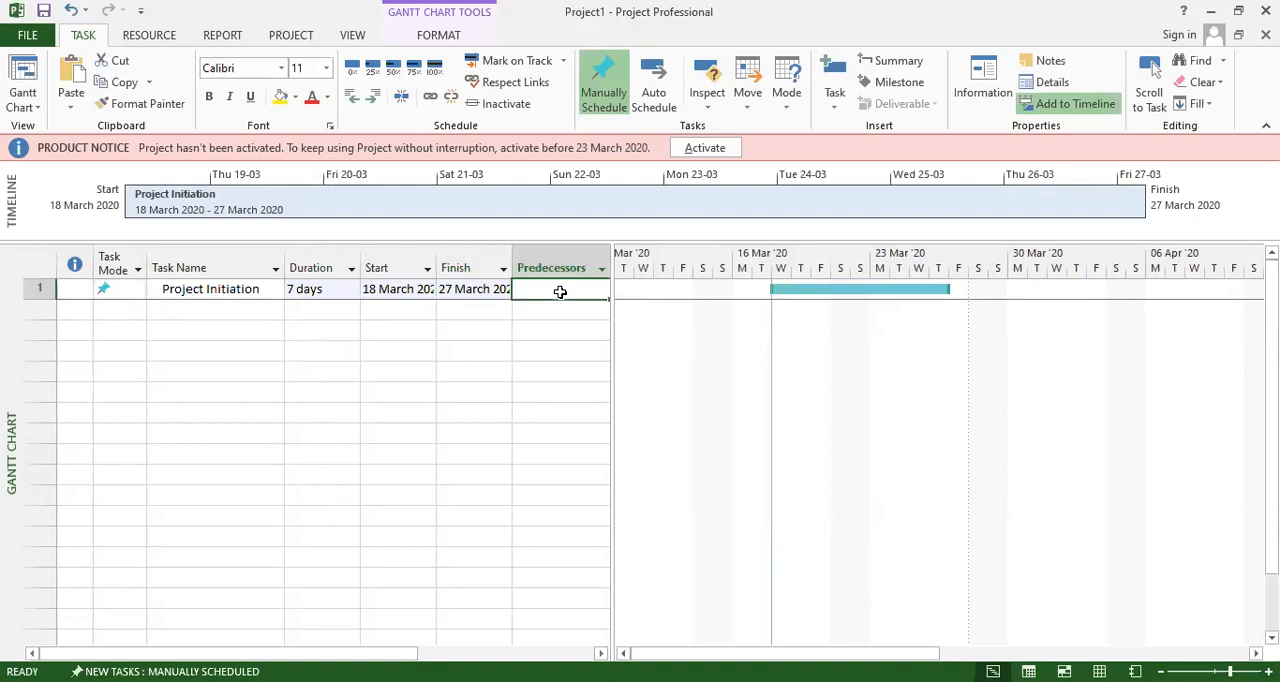
Widen the task table so that the full Resource Names and Add New Column columns are in view.
left_click(602, 269)
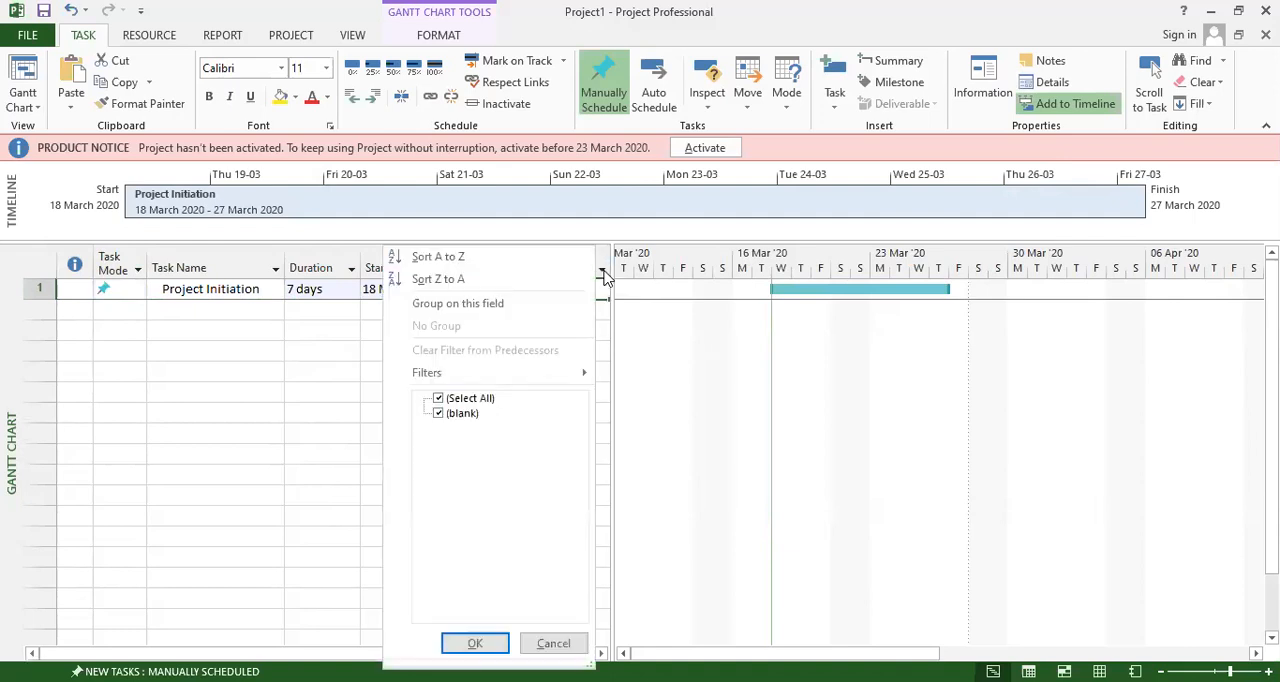
left_click(312, 379)
left_click_drag(680, 332, 726, 337)
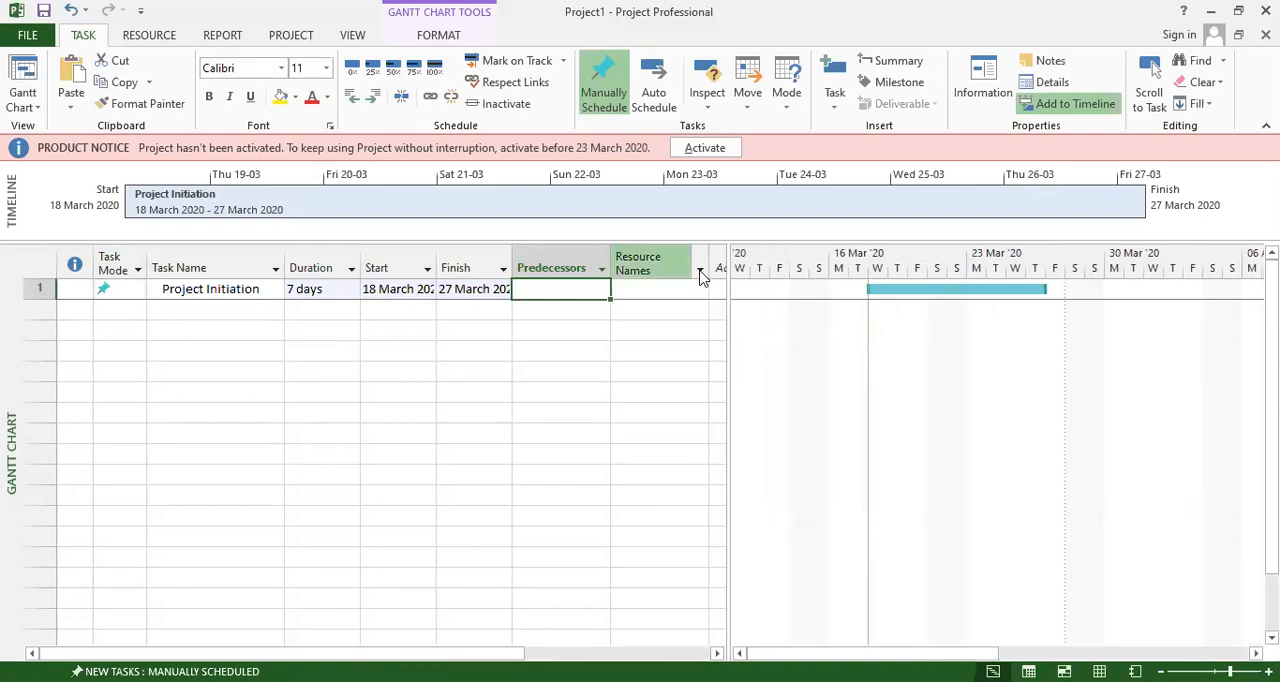
left_click(700, 271)
left_click(740, 405)
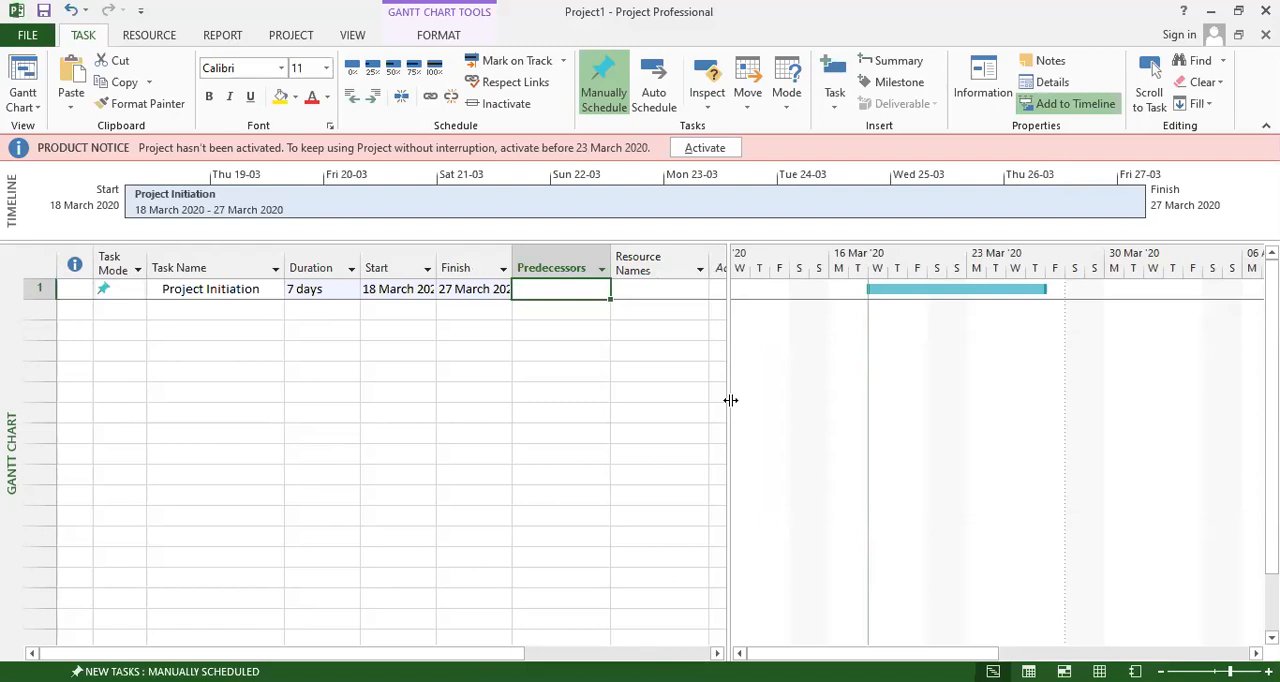
left_click_drag(729, 401, 814, 406)
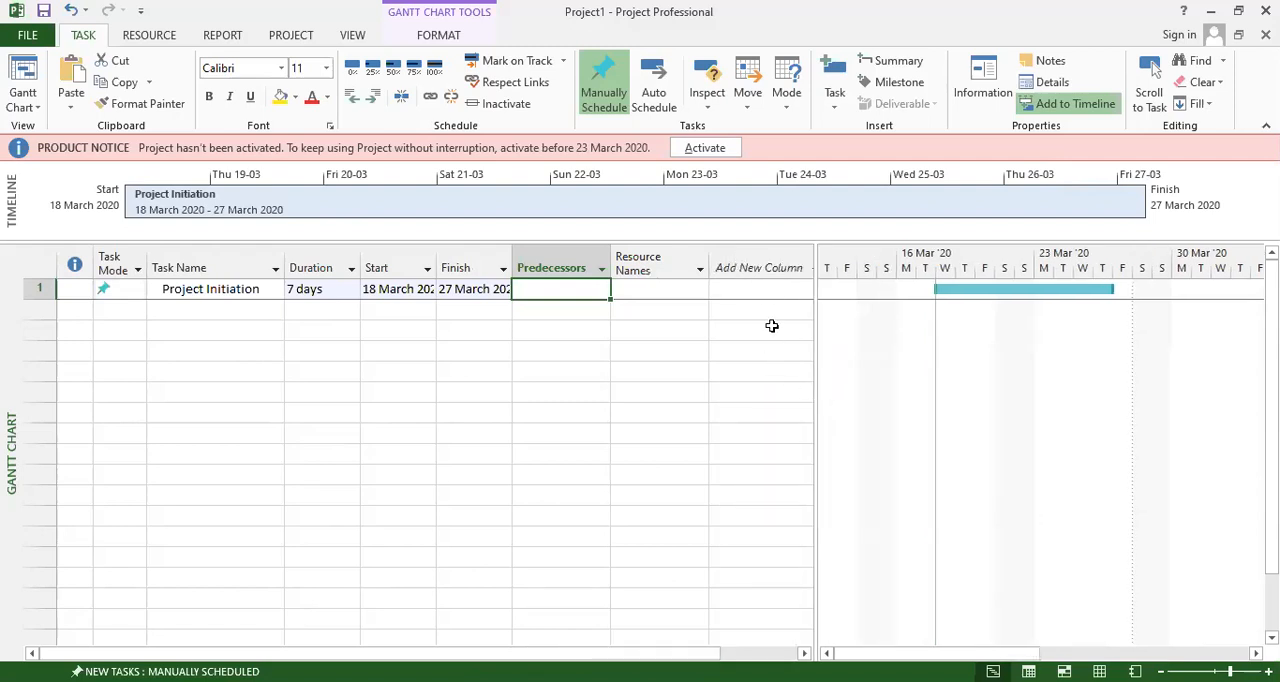
Add a Work column to the task table after Resource Names.
left_click(766, 264)
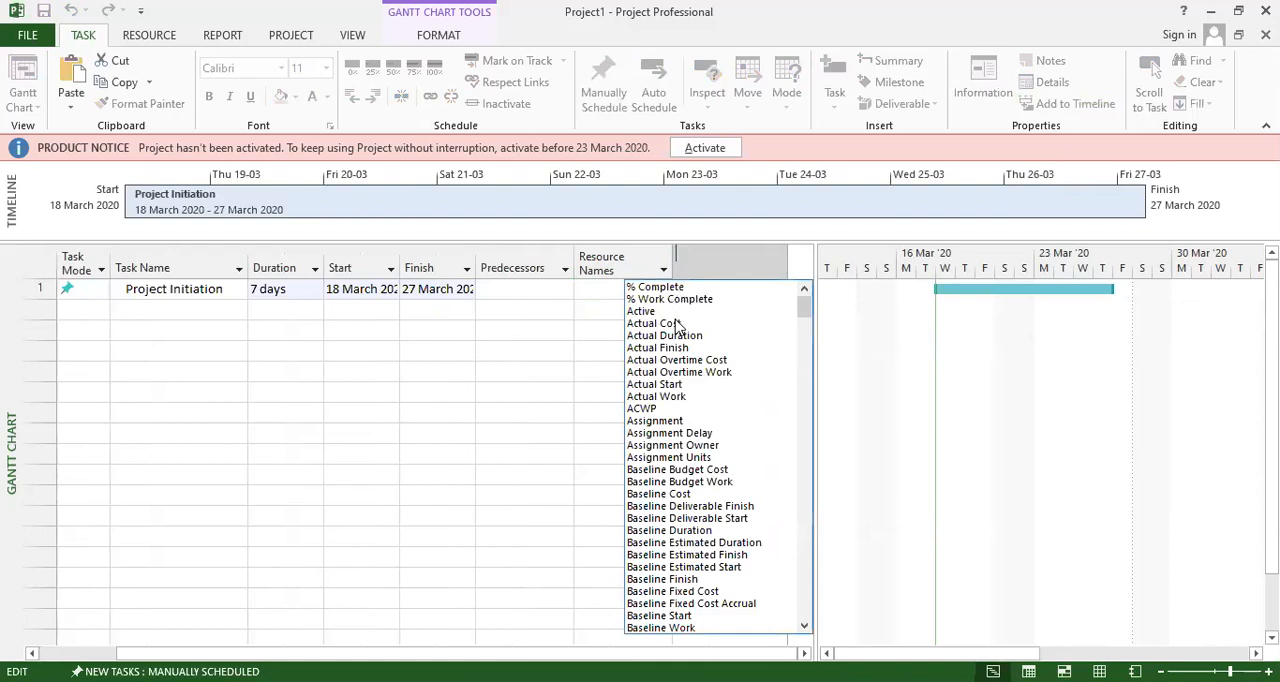
scroll(697, 366, "down", 14)
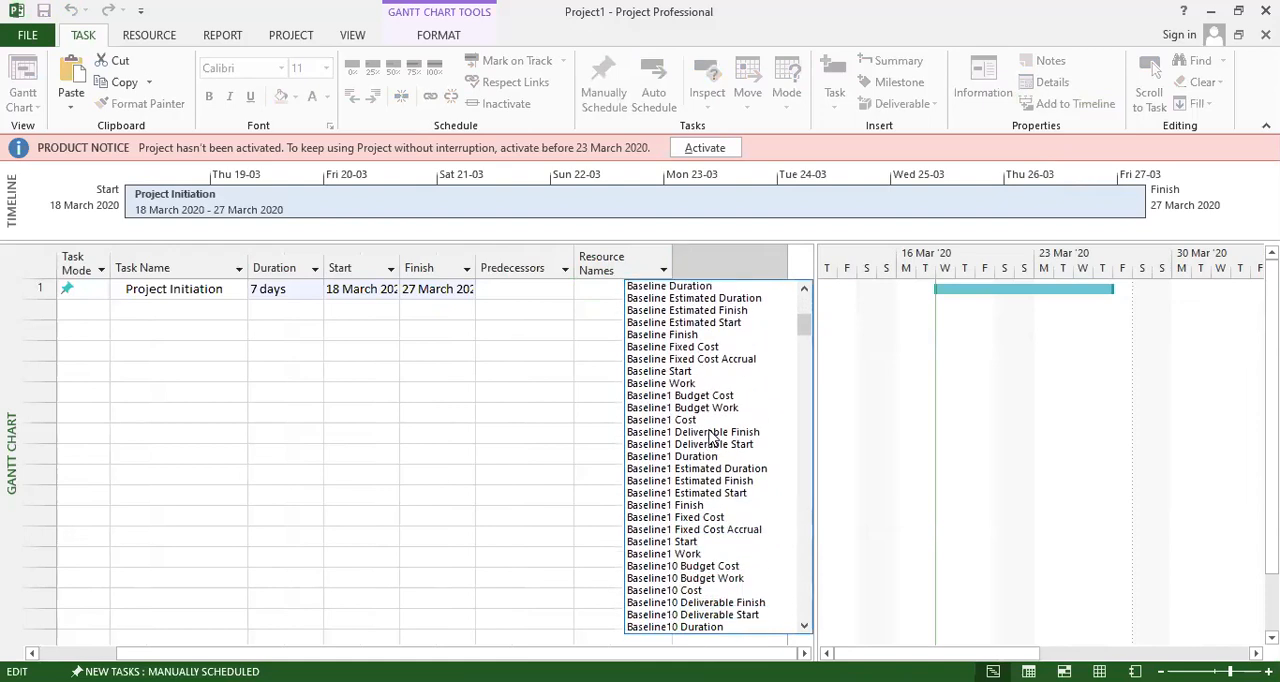
scroll(712, 437, "down", 17)
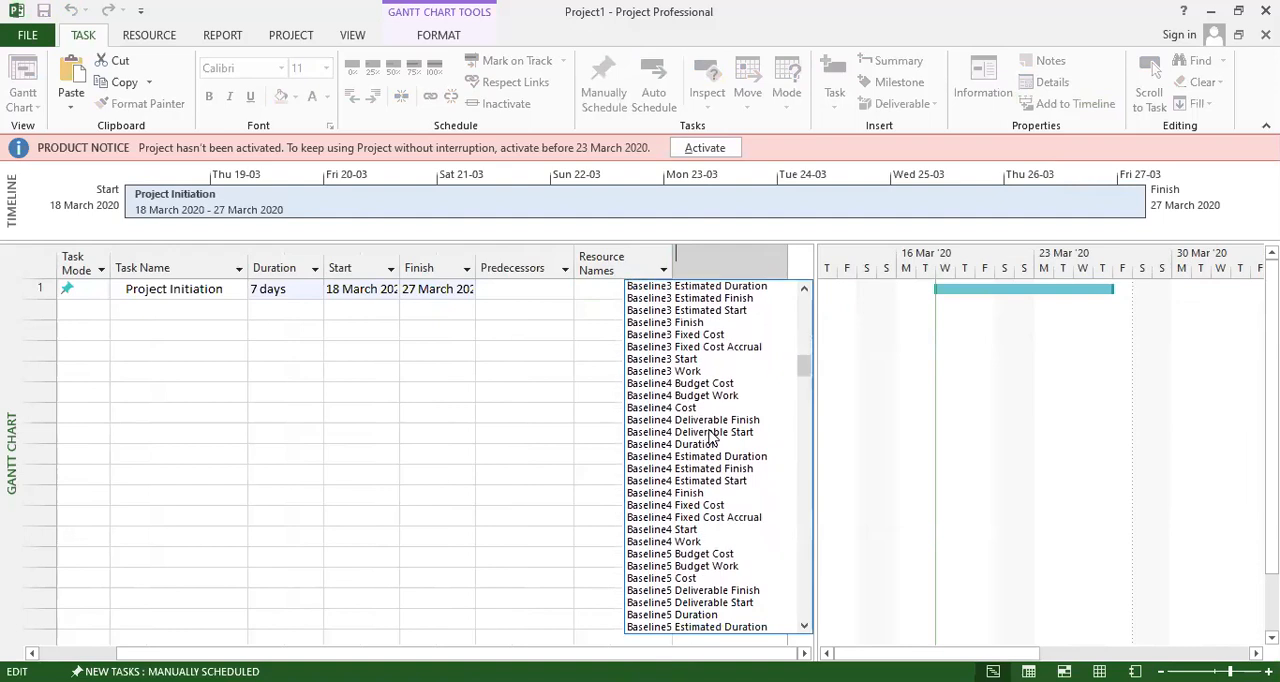
scroll(712, 437, "down", 12)
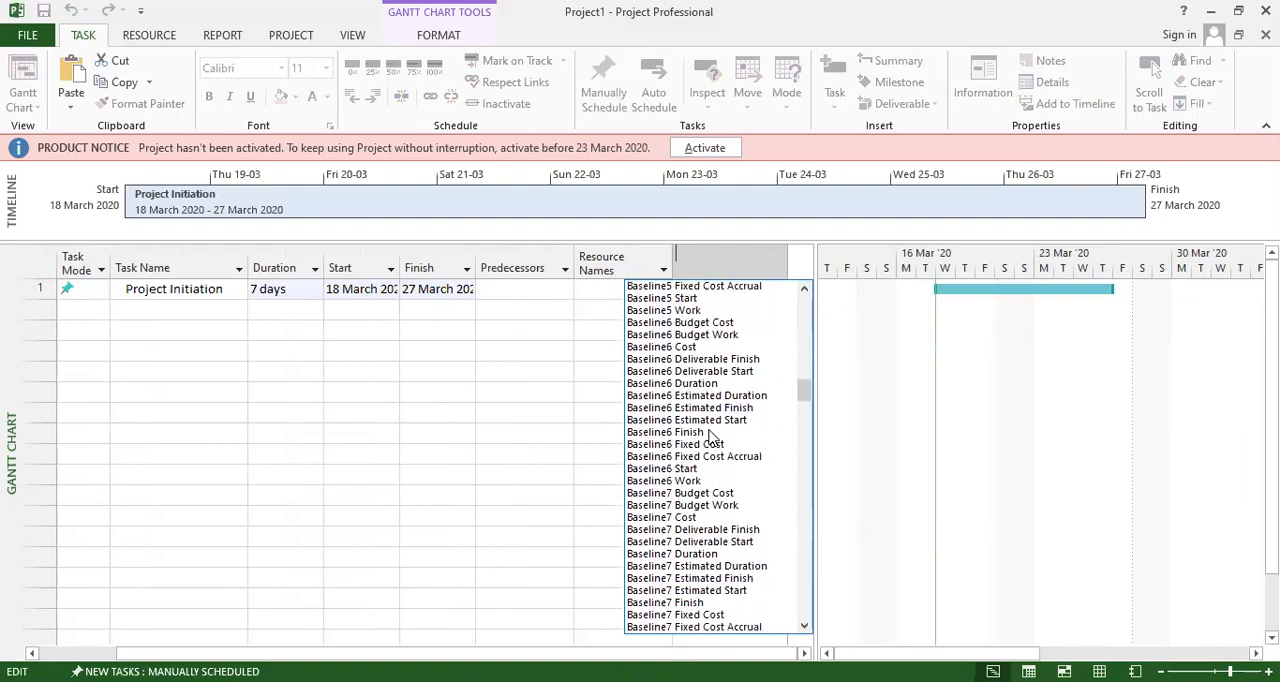
scroll(712, 437, "down", 3)
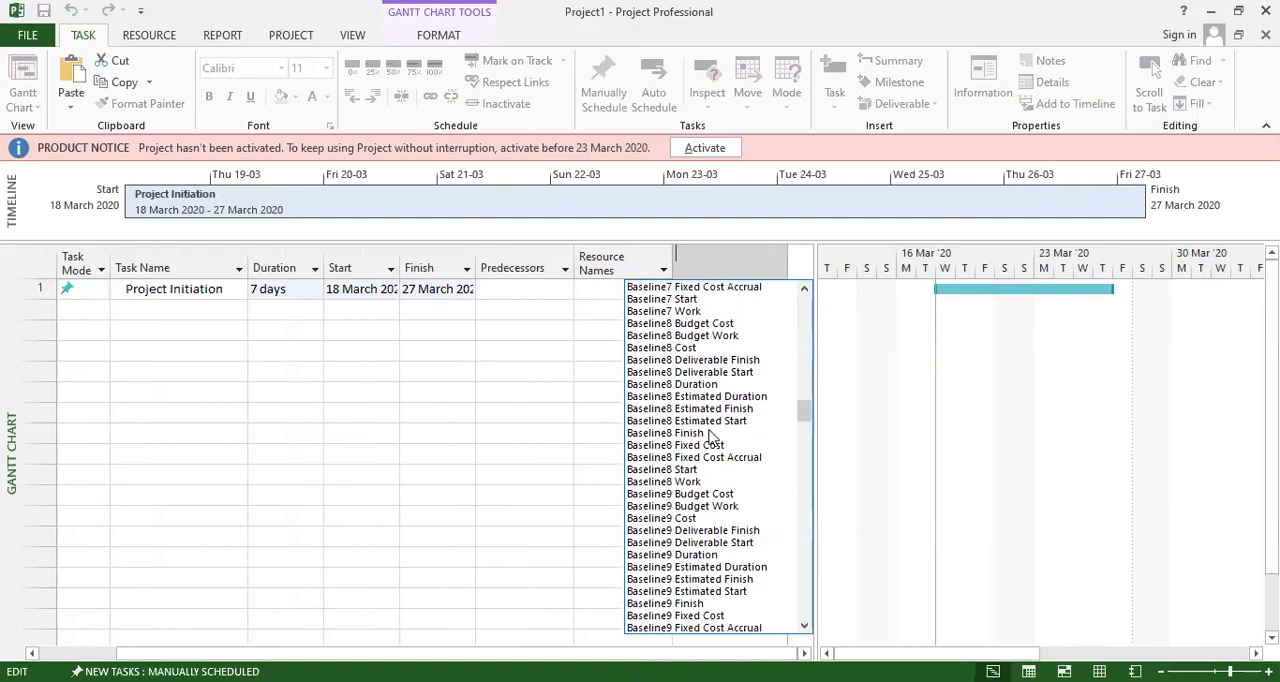
scroll(712, 445, "down", 6)
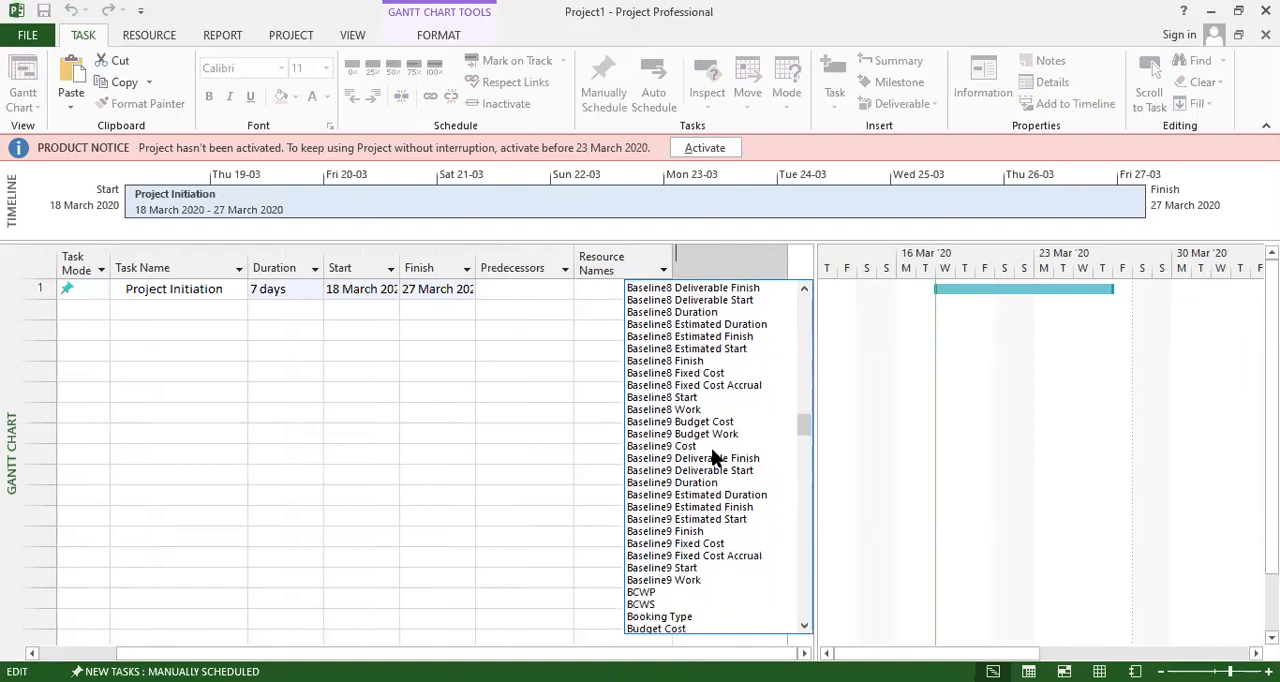
scroll(713, 457, "down", 4)
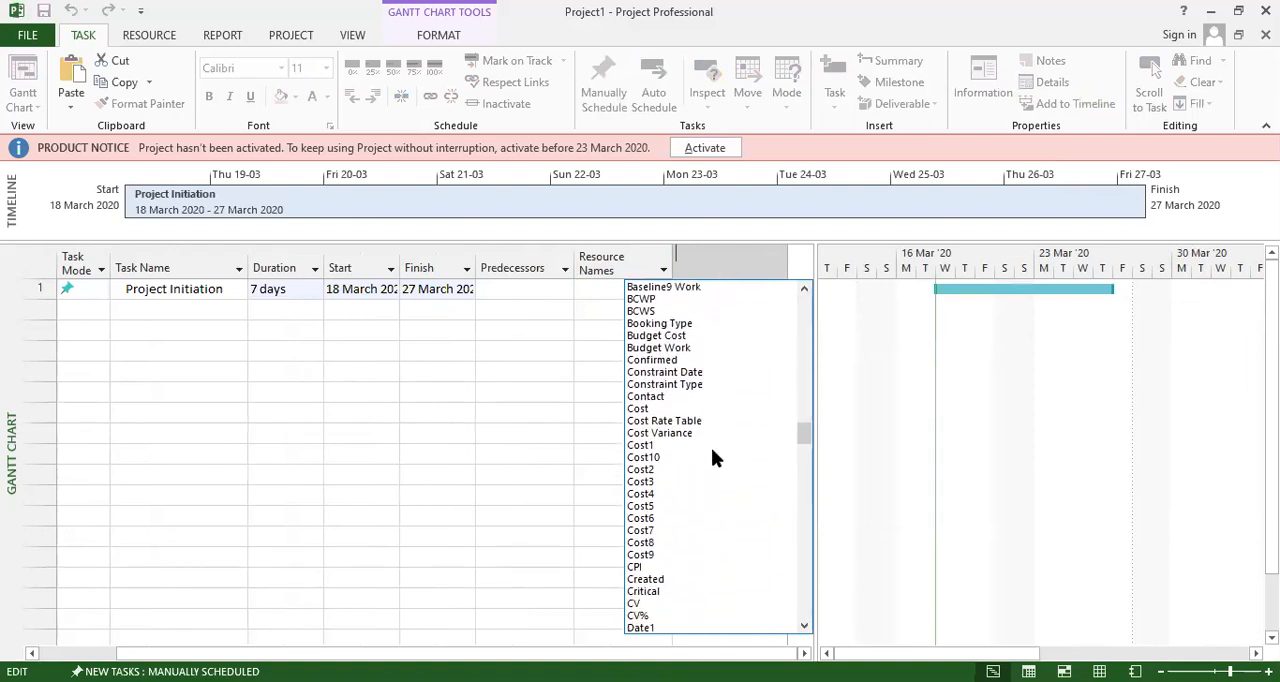
scroll(711, 450, "down", 5)
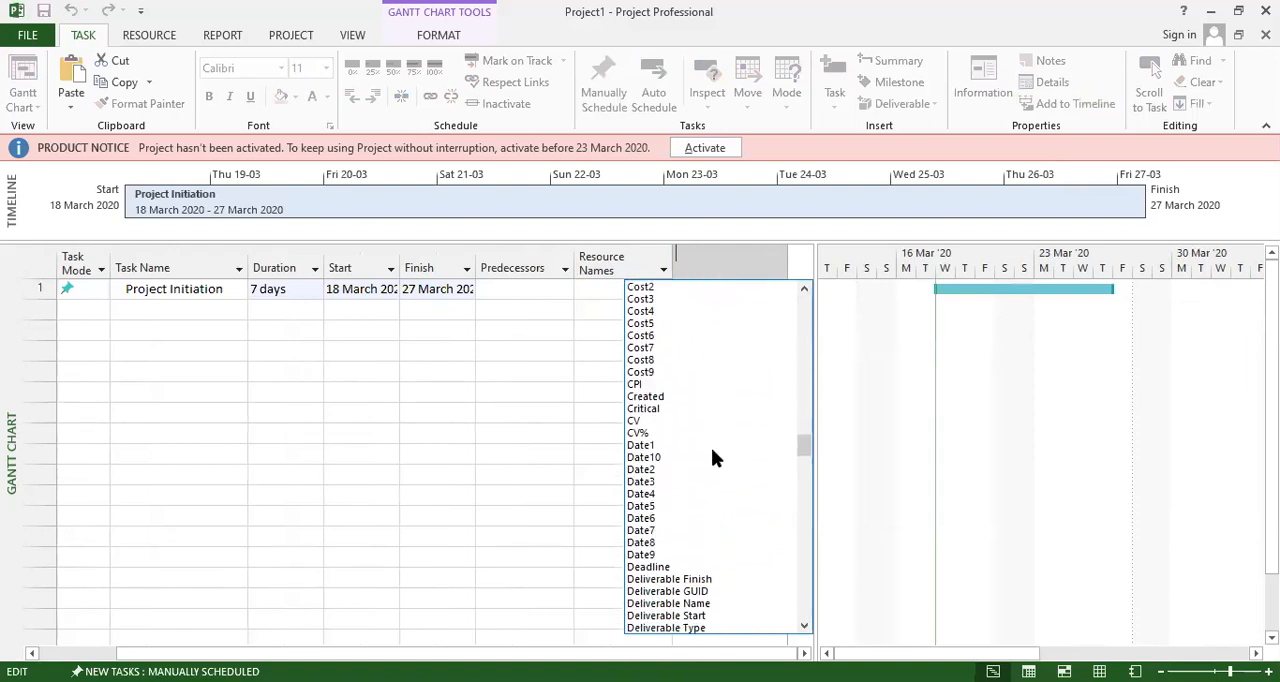
scroll(711, 448, "down", 8)
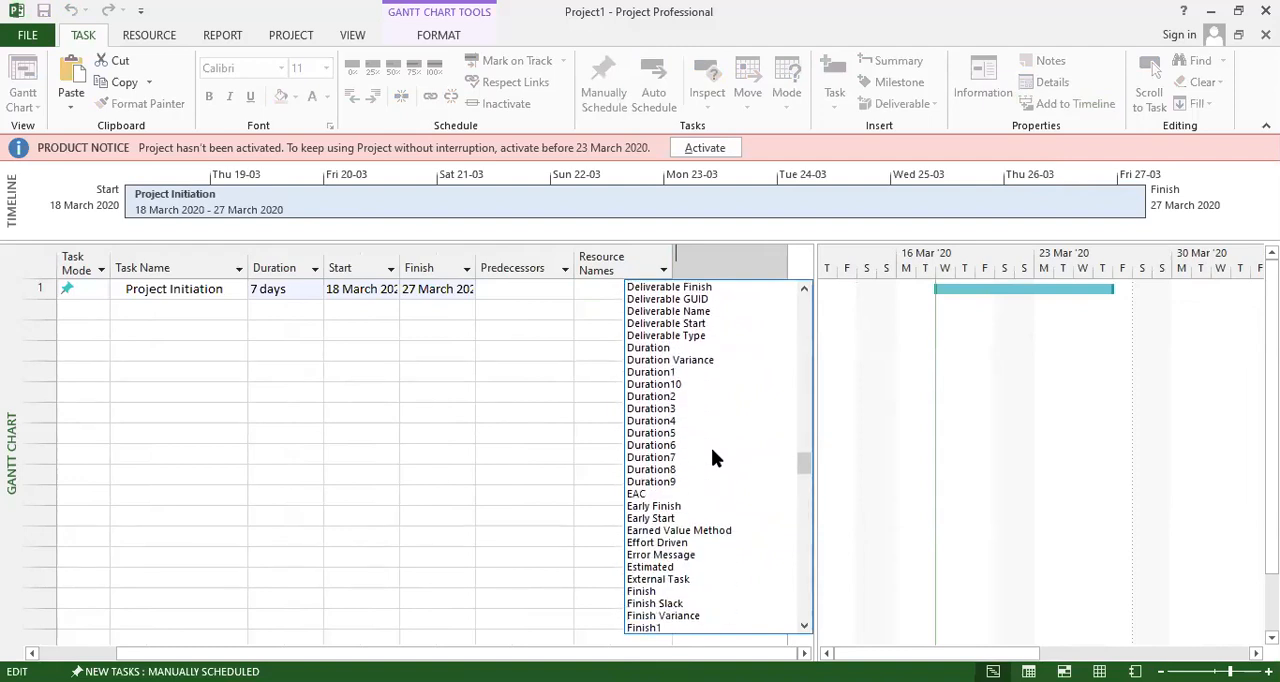
scroll(711, 448, "down", 5)
left_click_drag(804, 476, 813, 562)
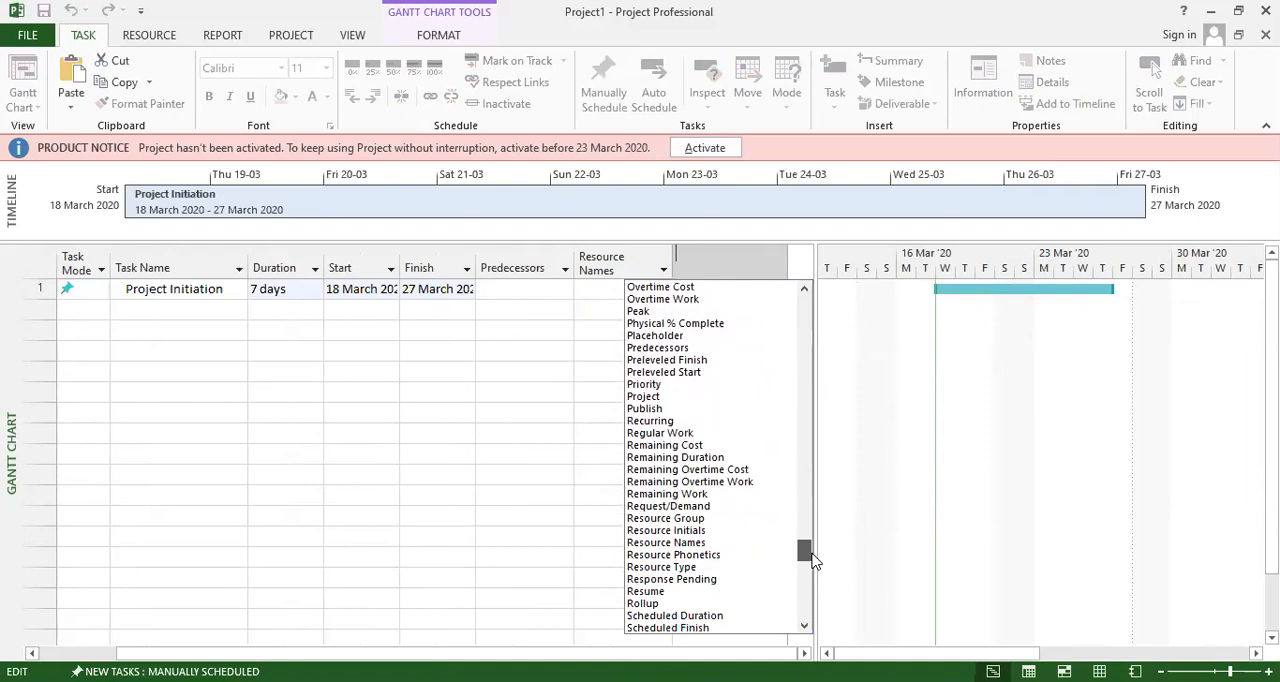
left_click_drag(813, 562, 812, 607)
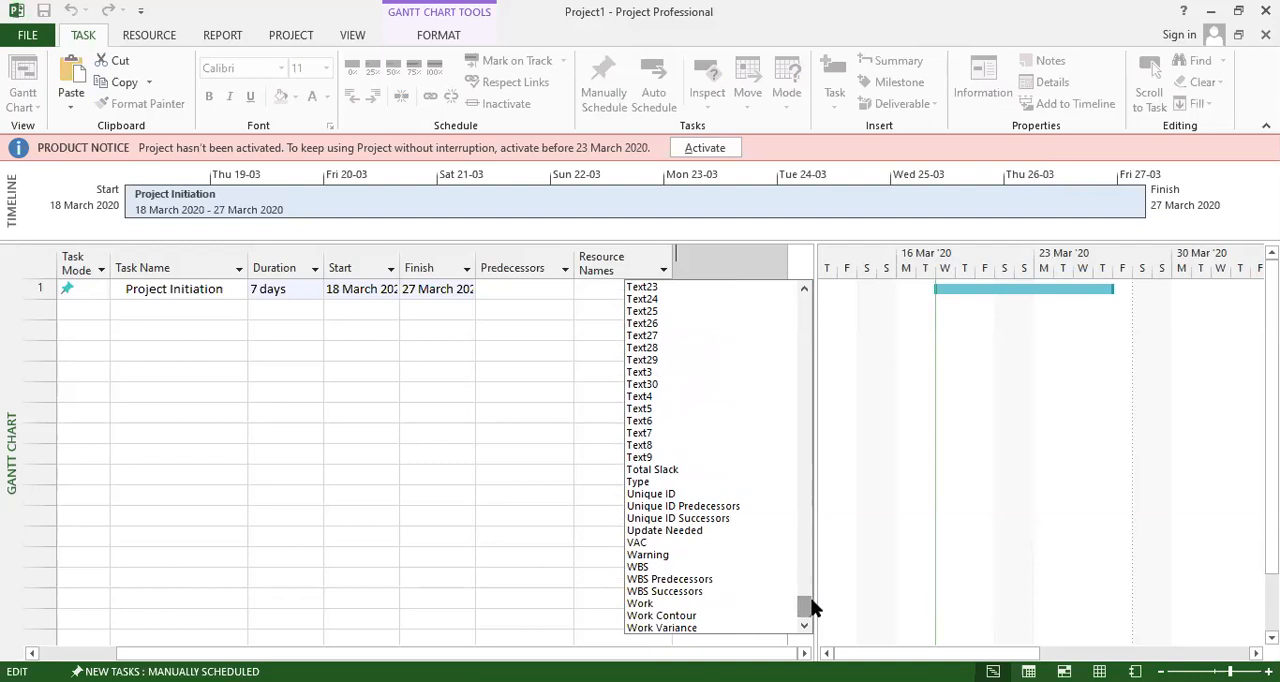
left_click(640, 603)
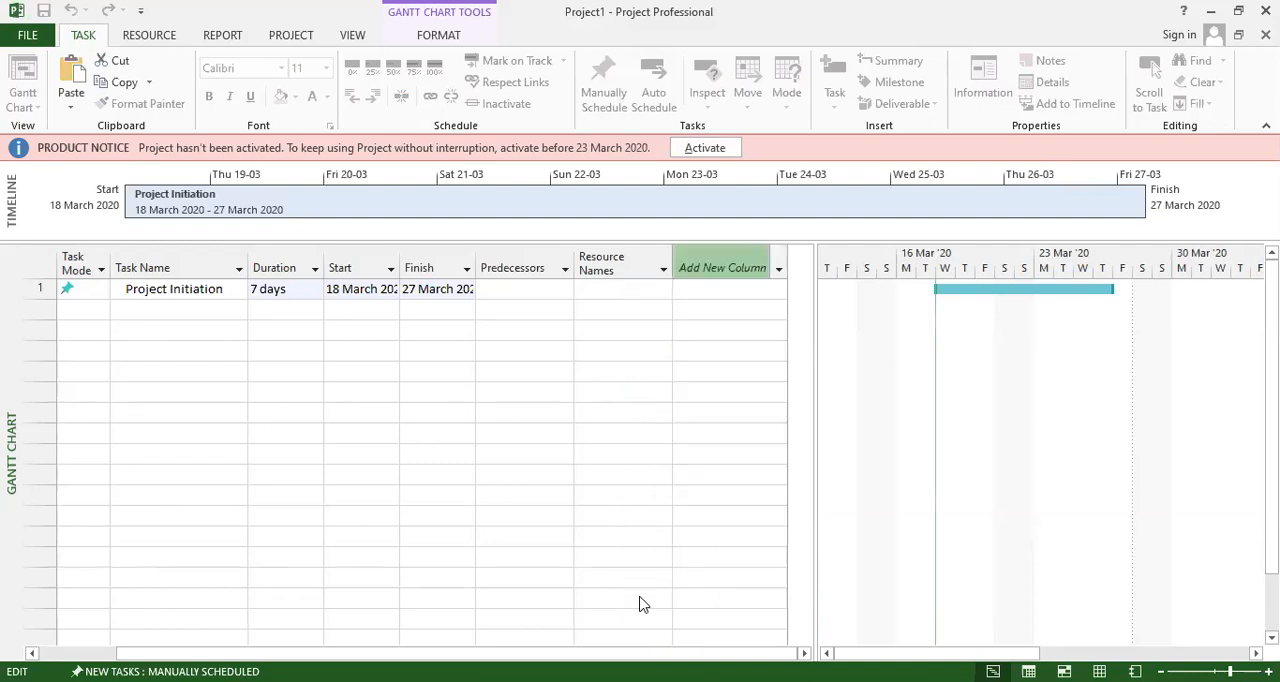
left_click(725, 331)
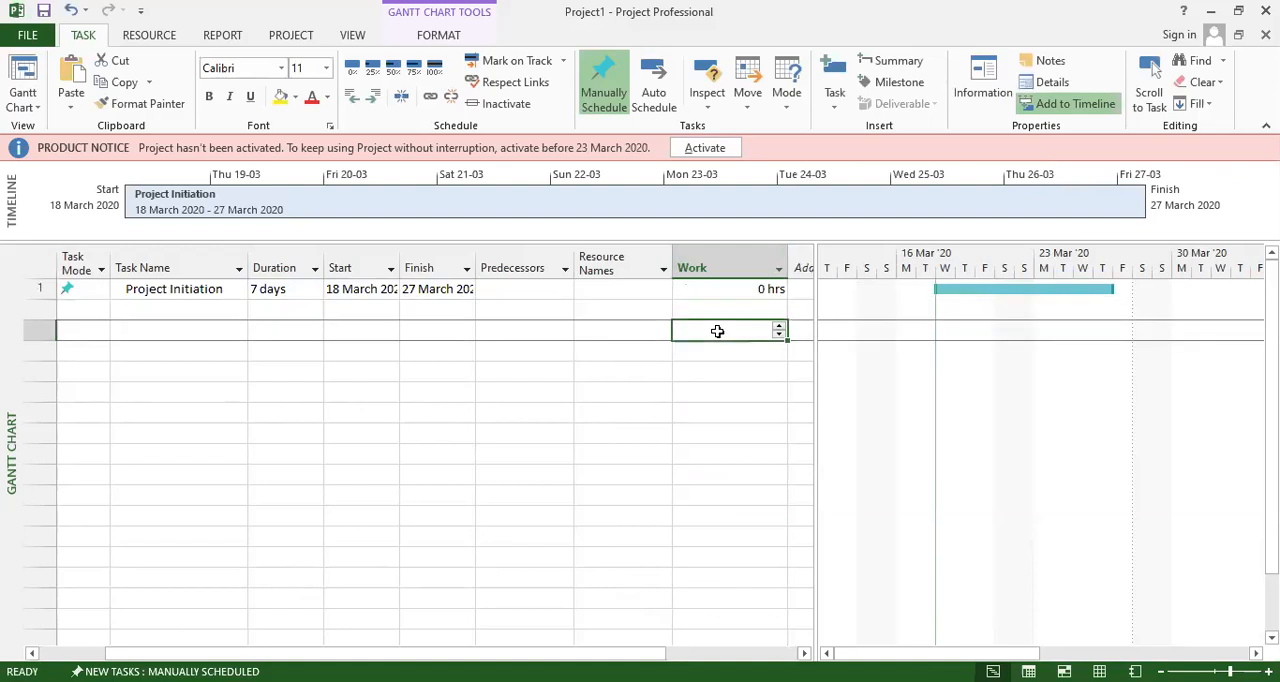
Add one resource to the Project Initiation task in its Task Information, entering the person's name as the resource name.
left_click(633, 288)
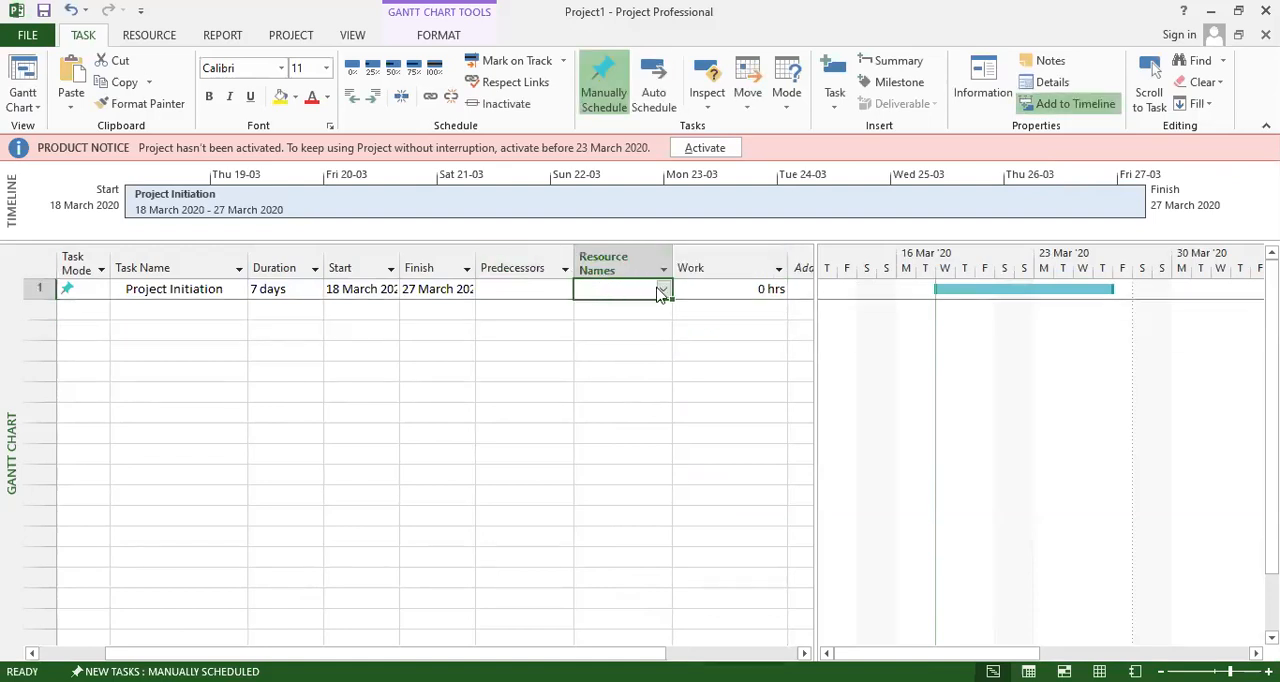
left_click(664, 289)
left_click(608, 285)
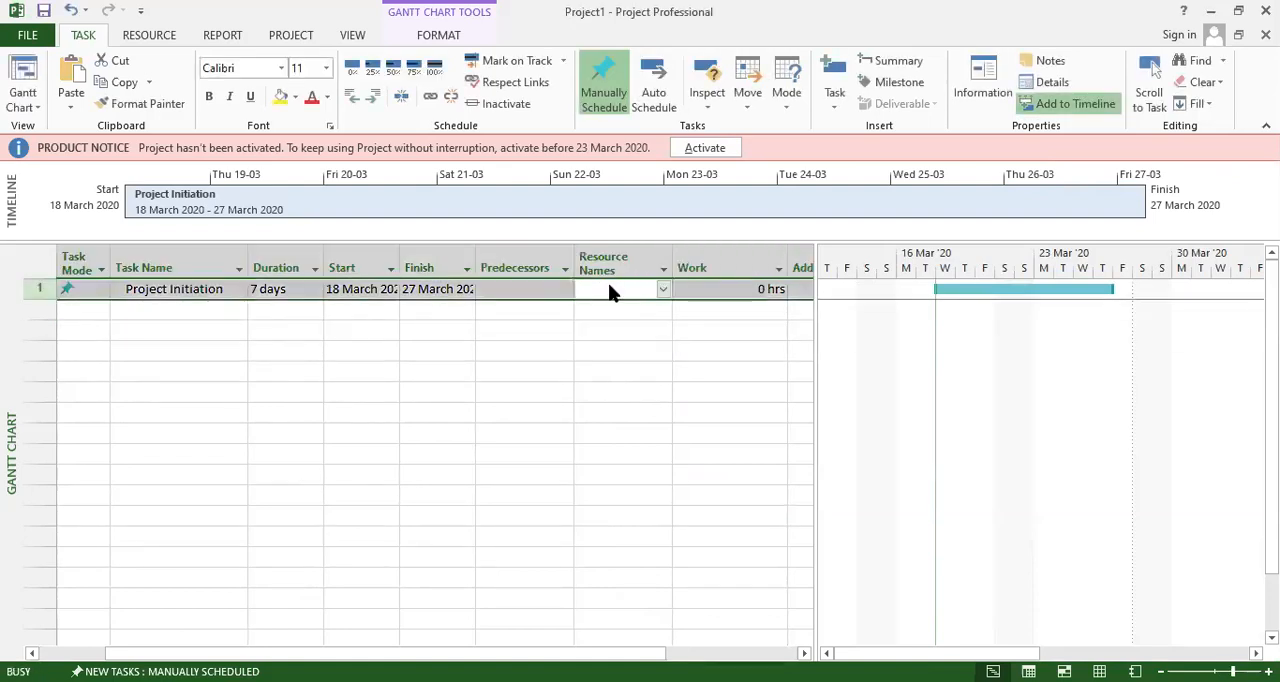
double_click(608, 285)
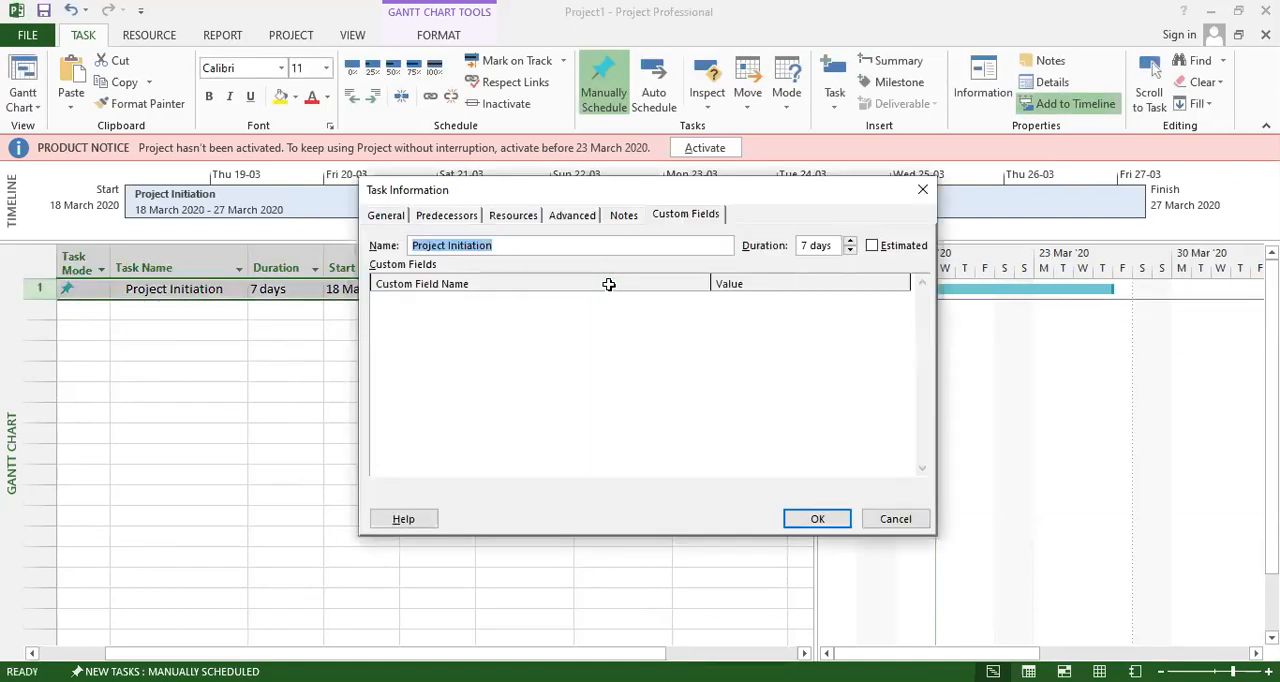
left_click(458, 218)
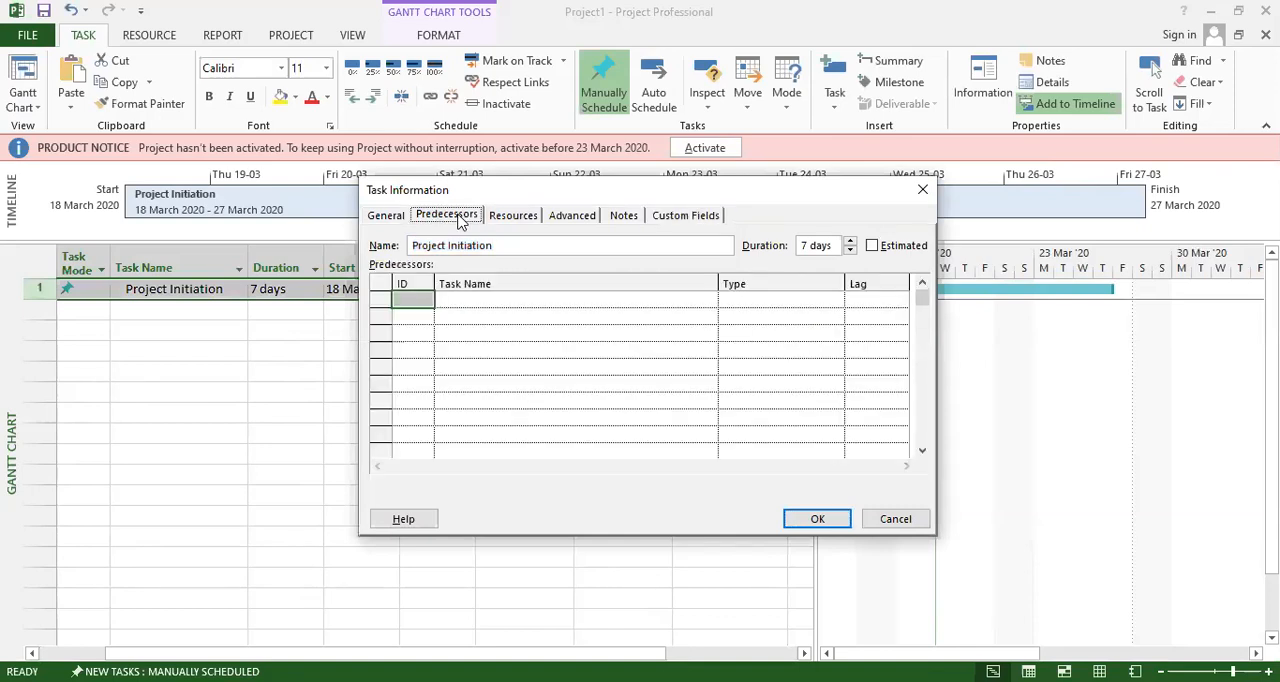
left_click(513, 217)
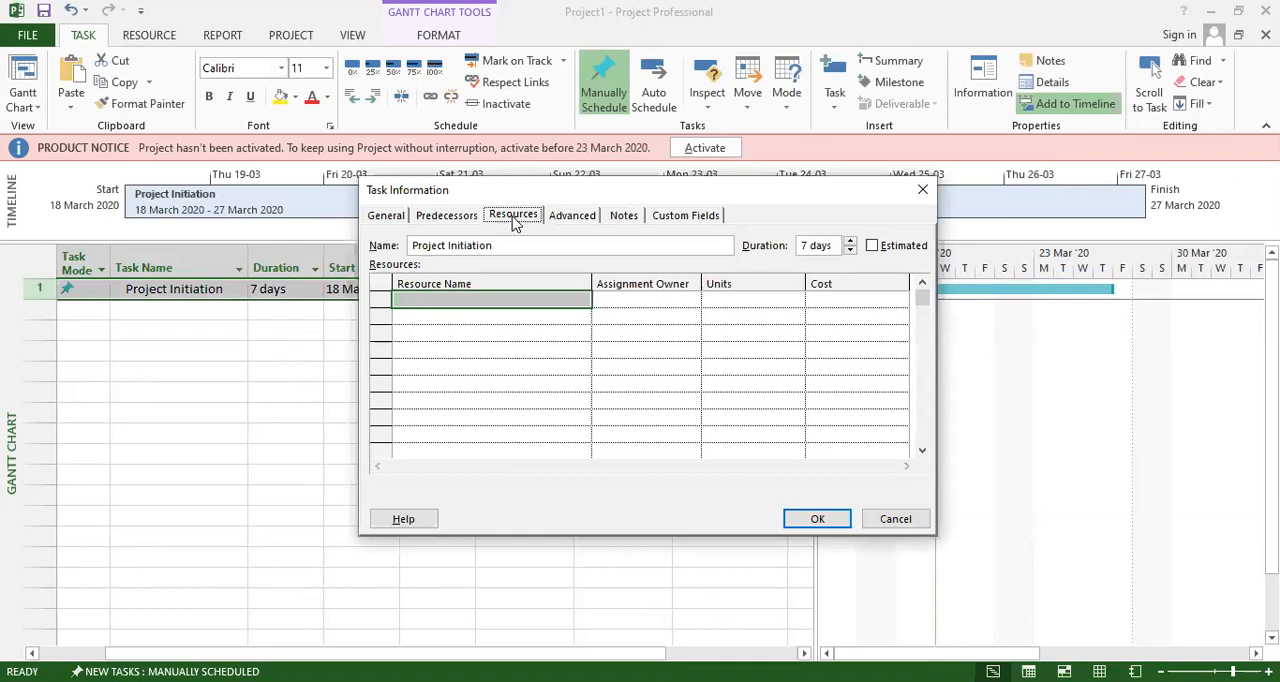
left_click(440, 300)
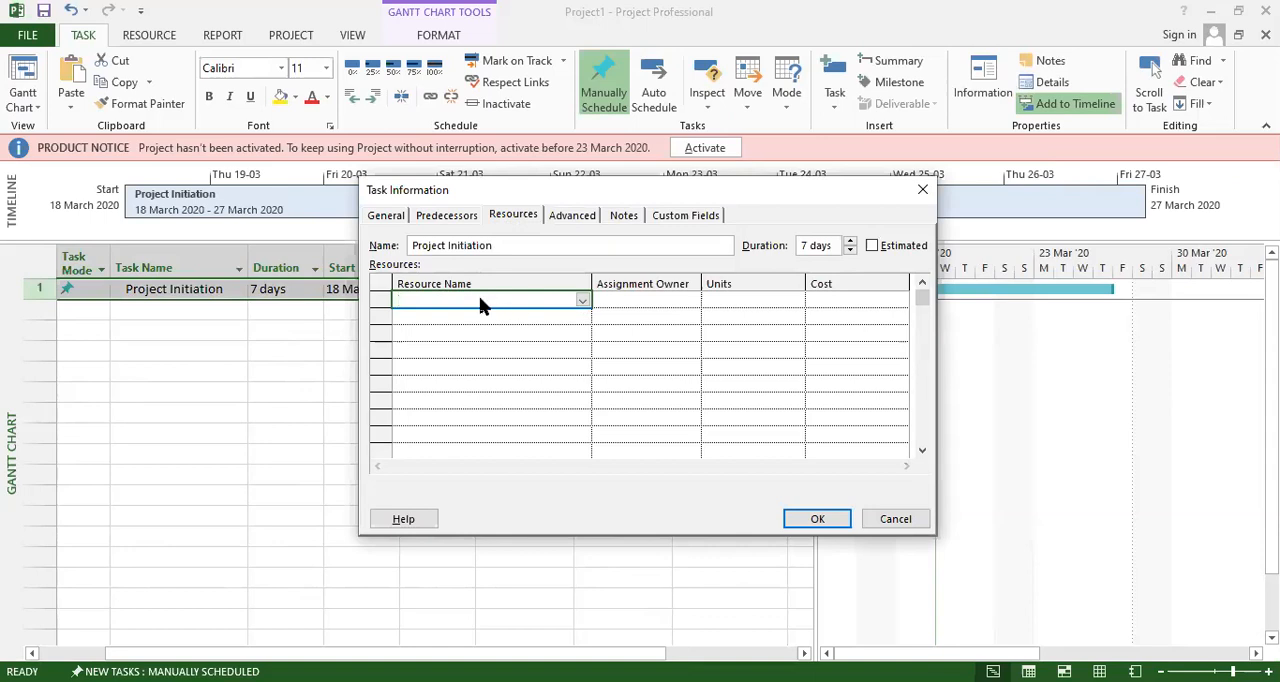
type("Zara")
left_click(636, 299)
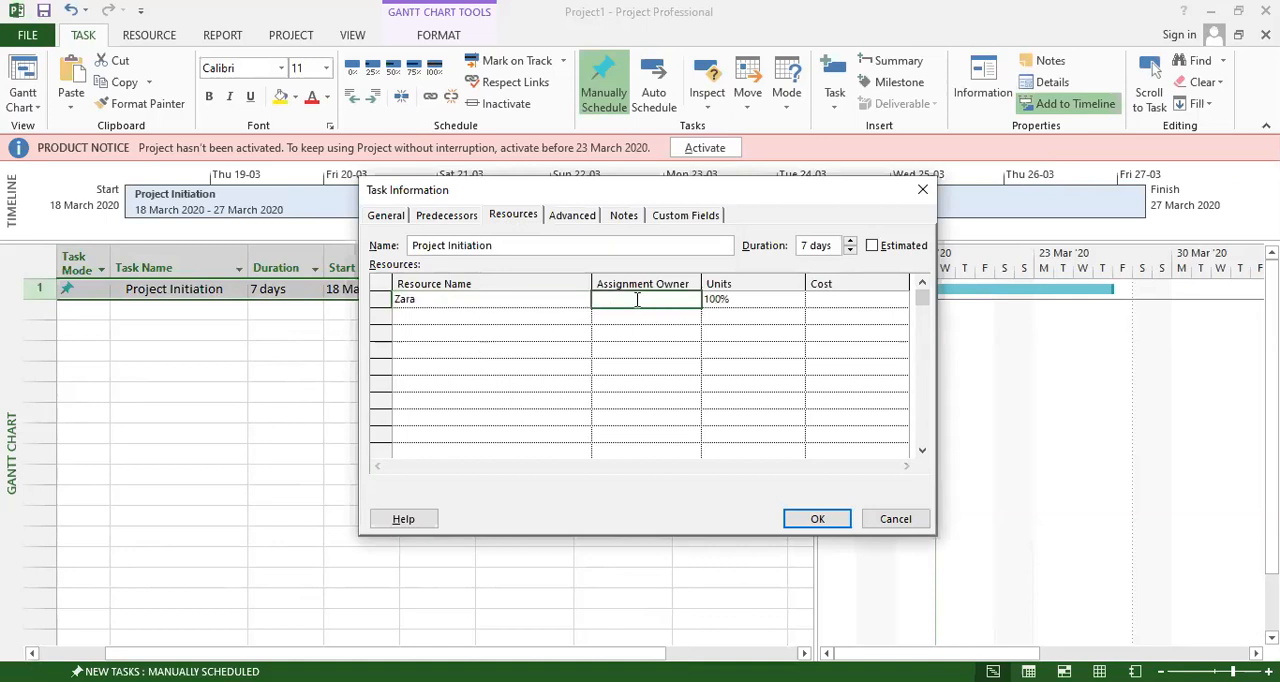
Check the name, assignment owner, units and cost entries of the newly added resource.
left_click(440, 298)
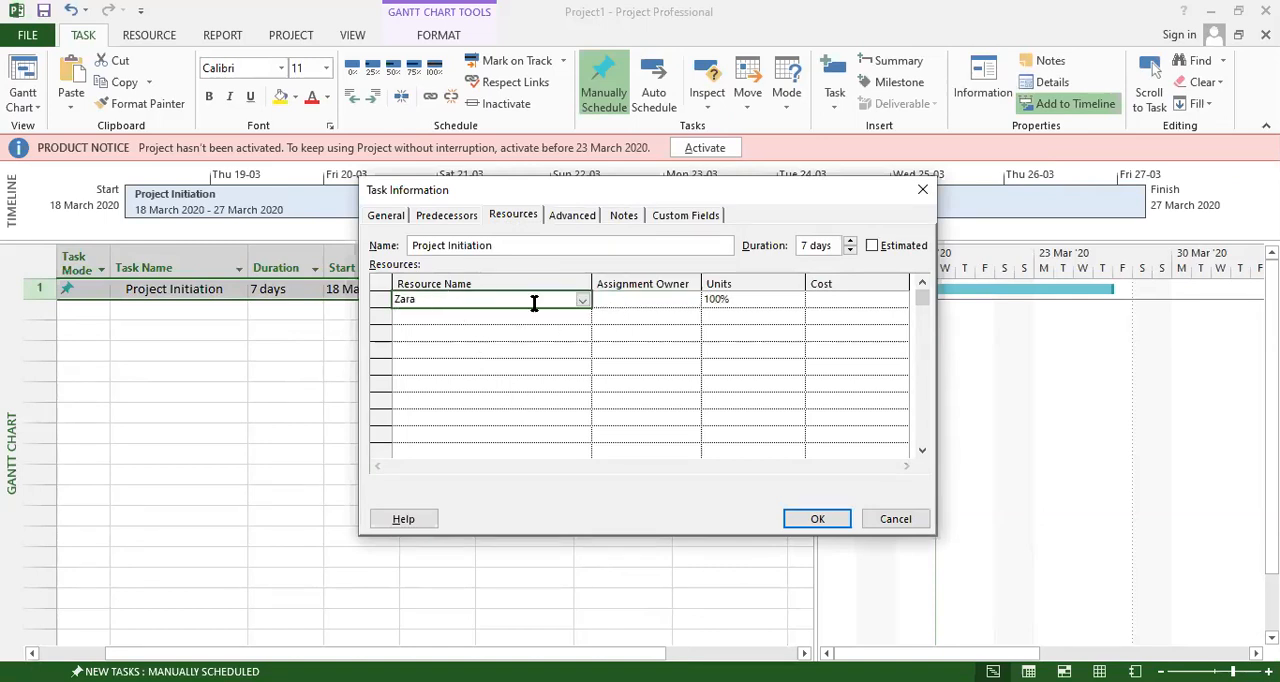
left_click(632, 300)
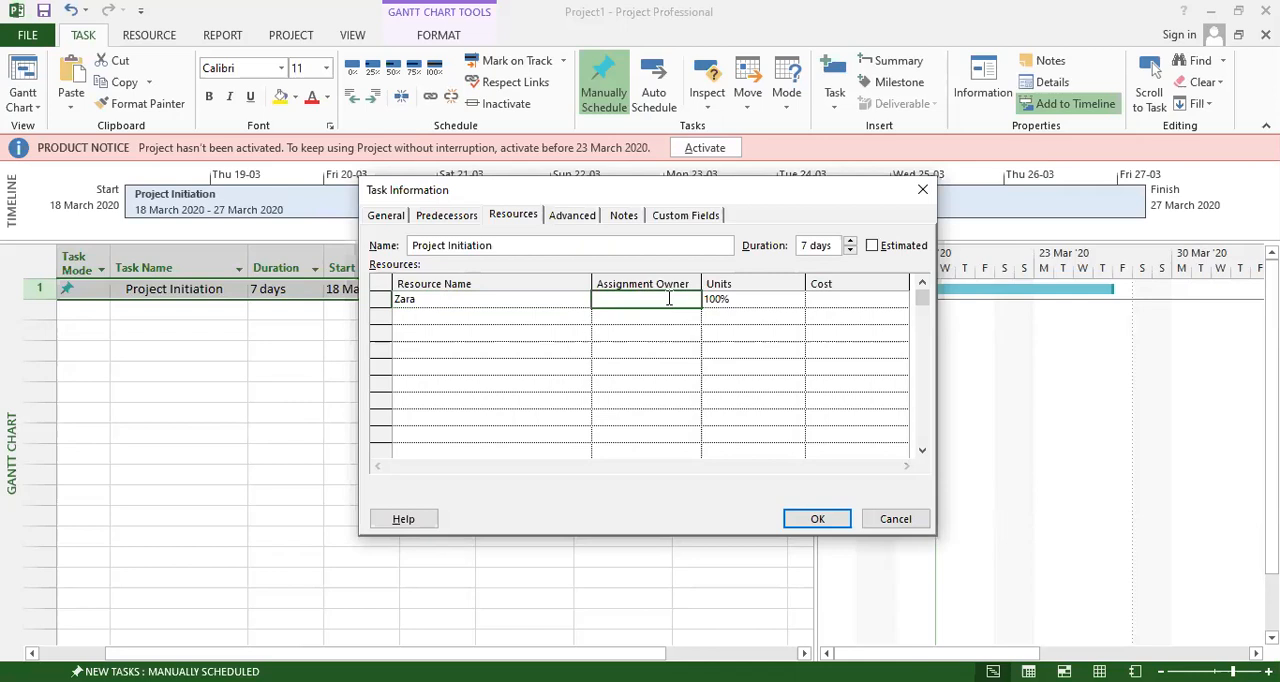
left_click(735, 299)
left_click(828, 303)
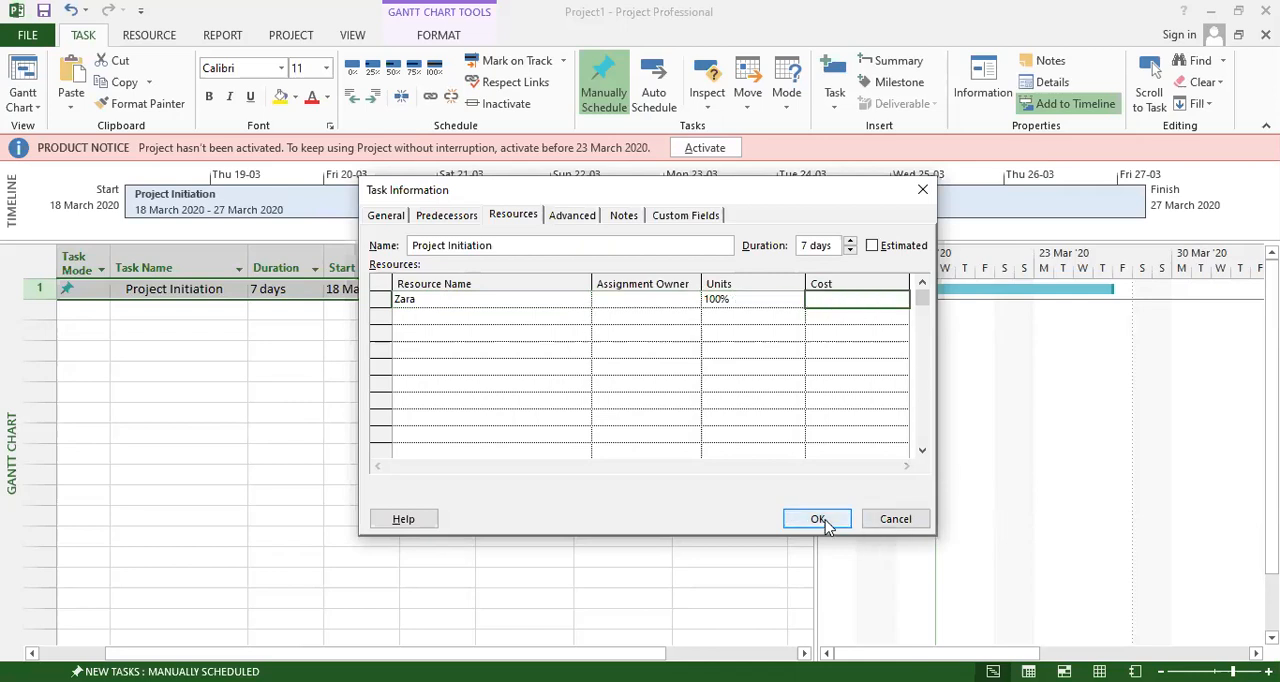
Try Physical % Complete as the task's earned value method, and set the method back to % Complete.
left_click(570, 217)
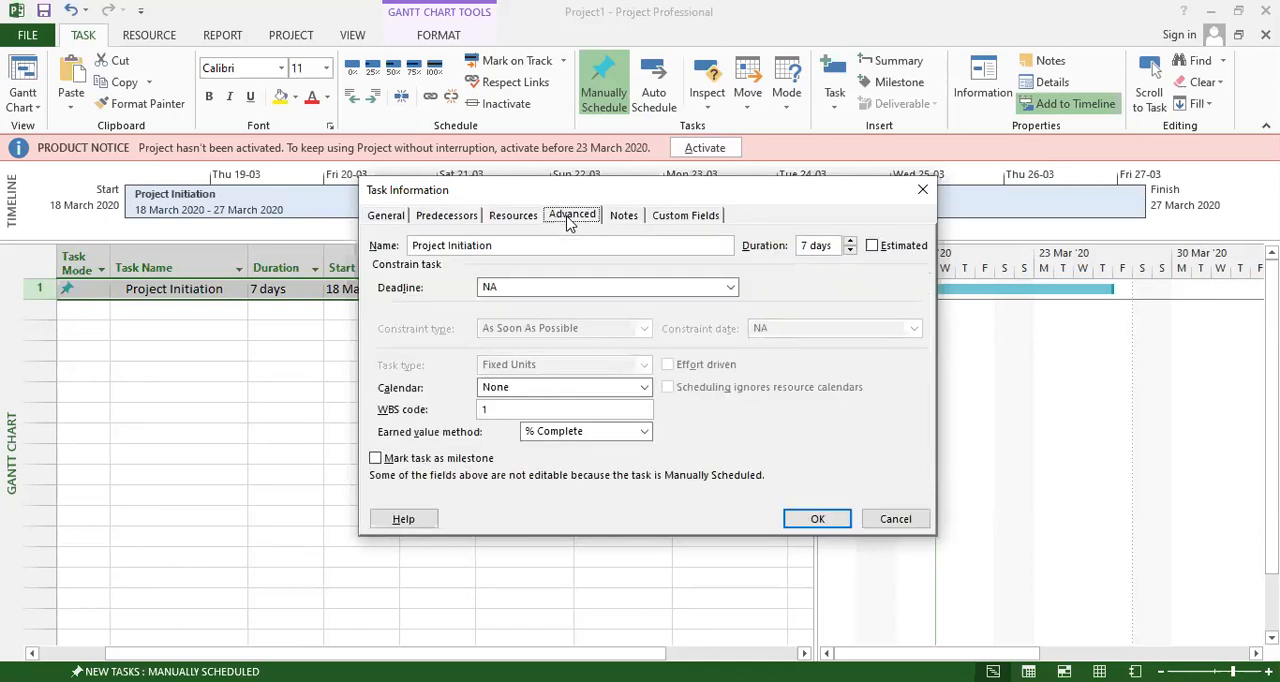
left_click(645, 432)
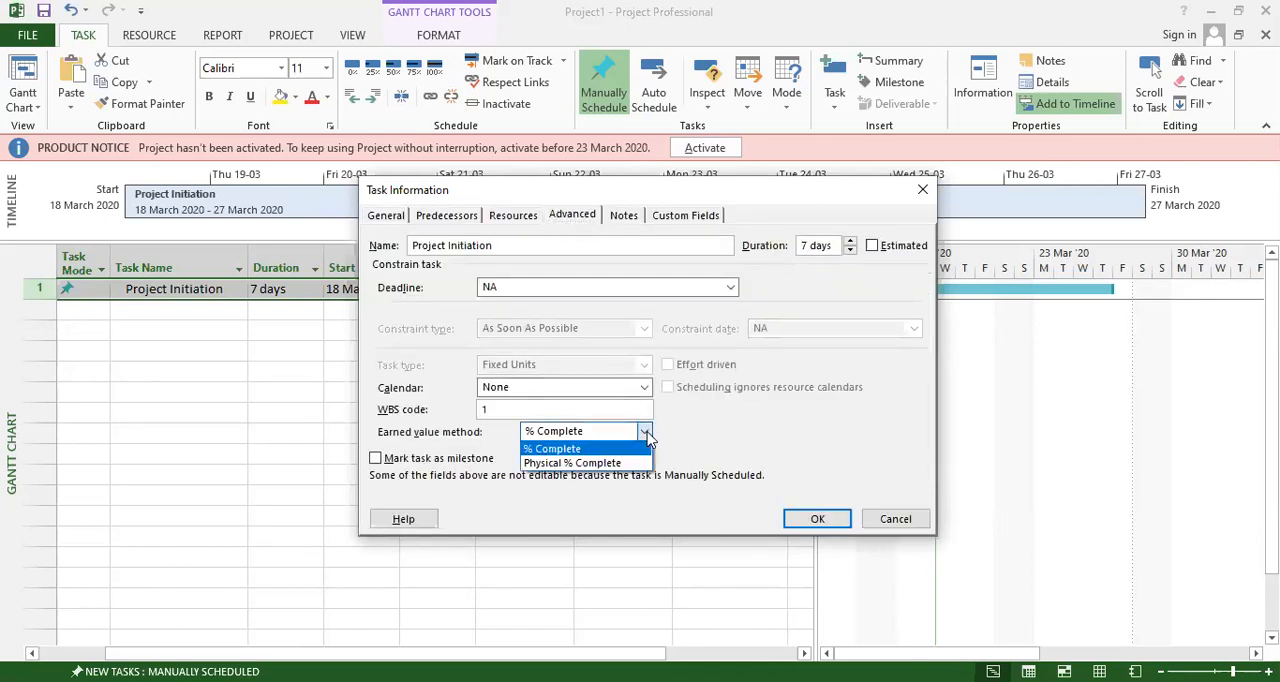
left_click(548, 465)
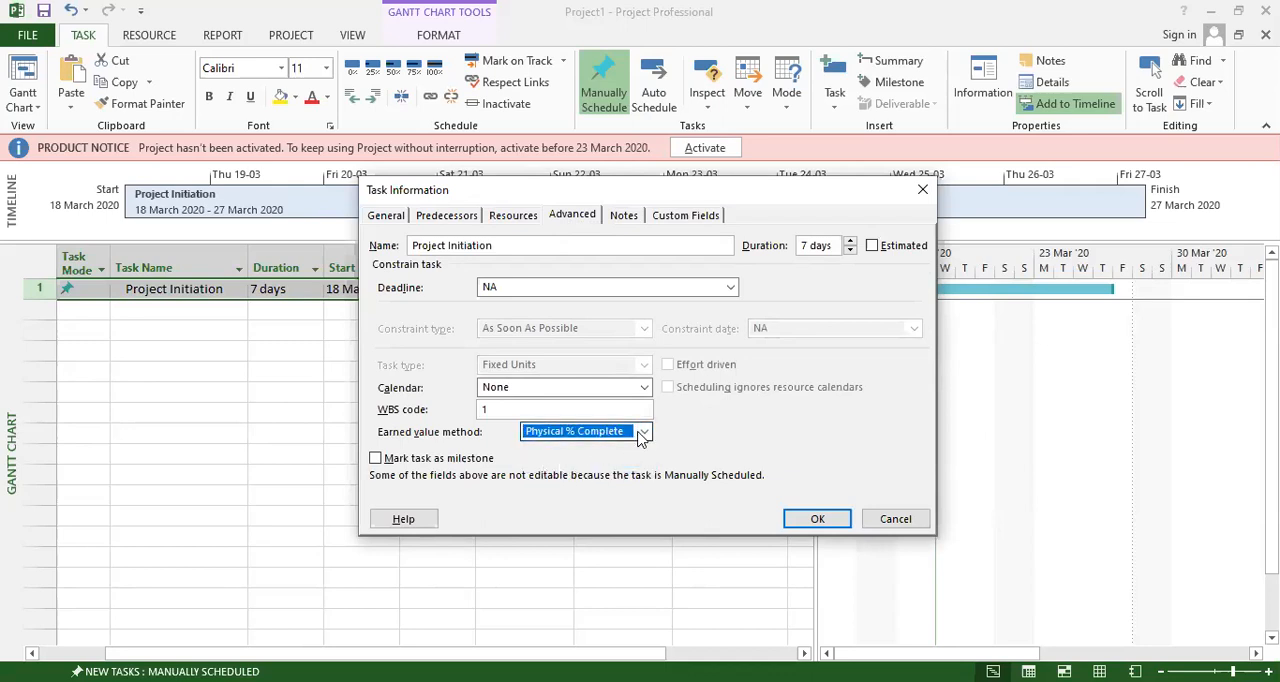
left_click(600, 431)
left_click(575, 449)
left_click(568, 434)
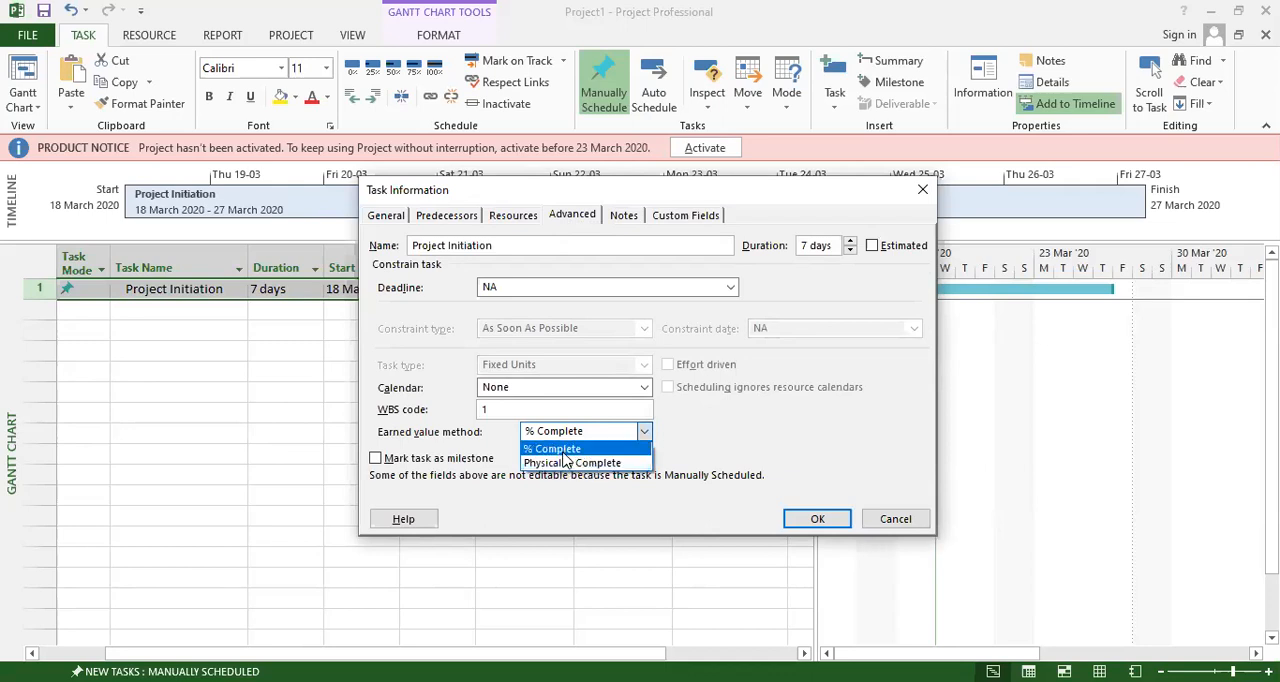
left_click(565, 450)
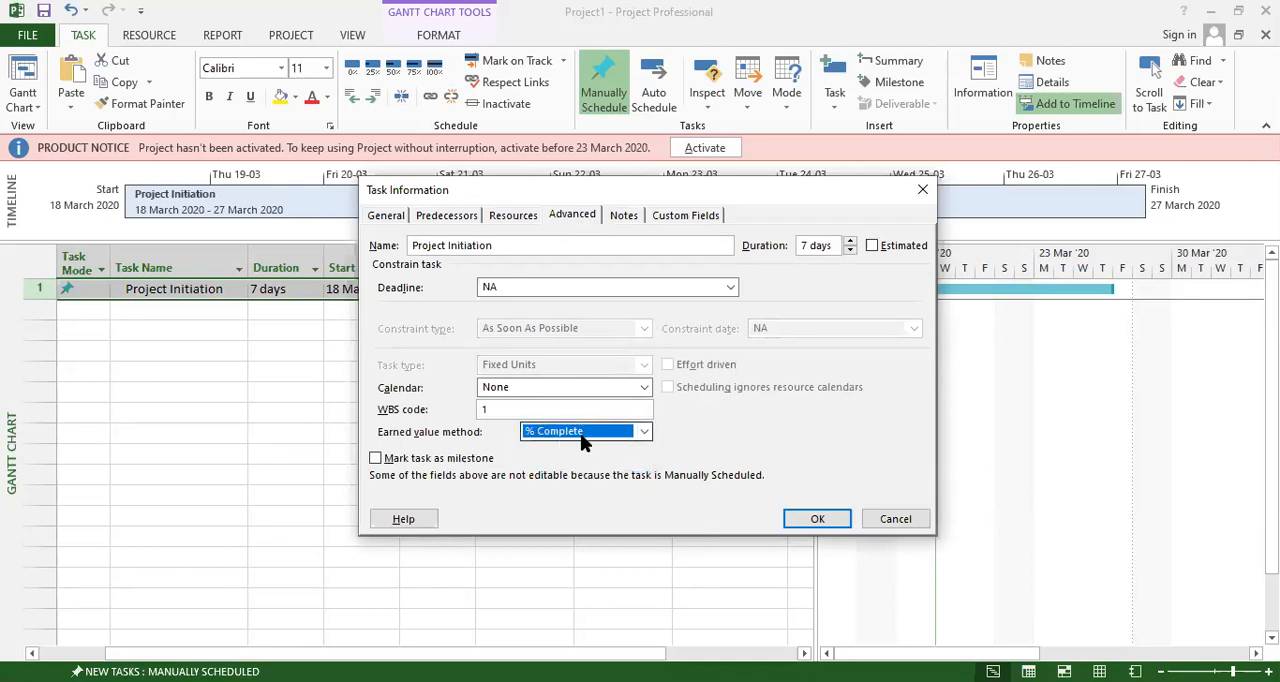
Mark the Project Initiation task as a milestone and set its deadline to 24 March 2020.
left_click(430, 459)
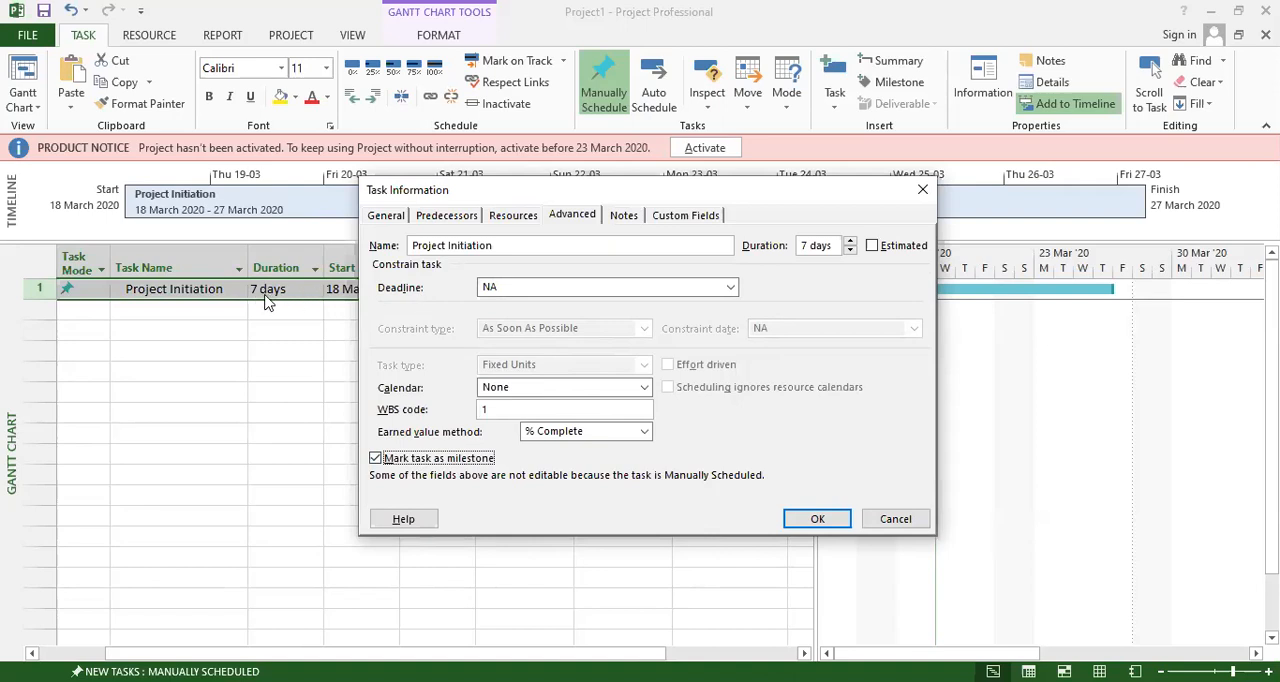
left_click(552, 286)
left_click(730, 288)
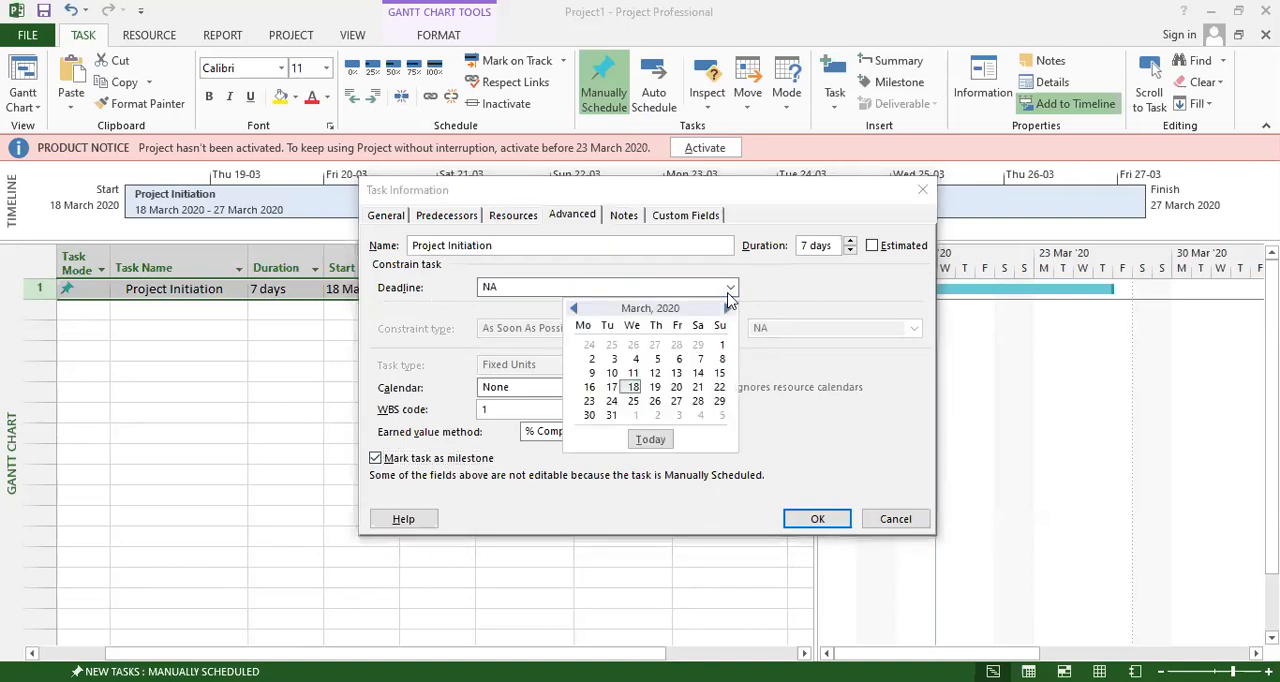
left_click(616, 402)
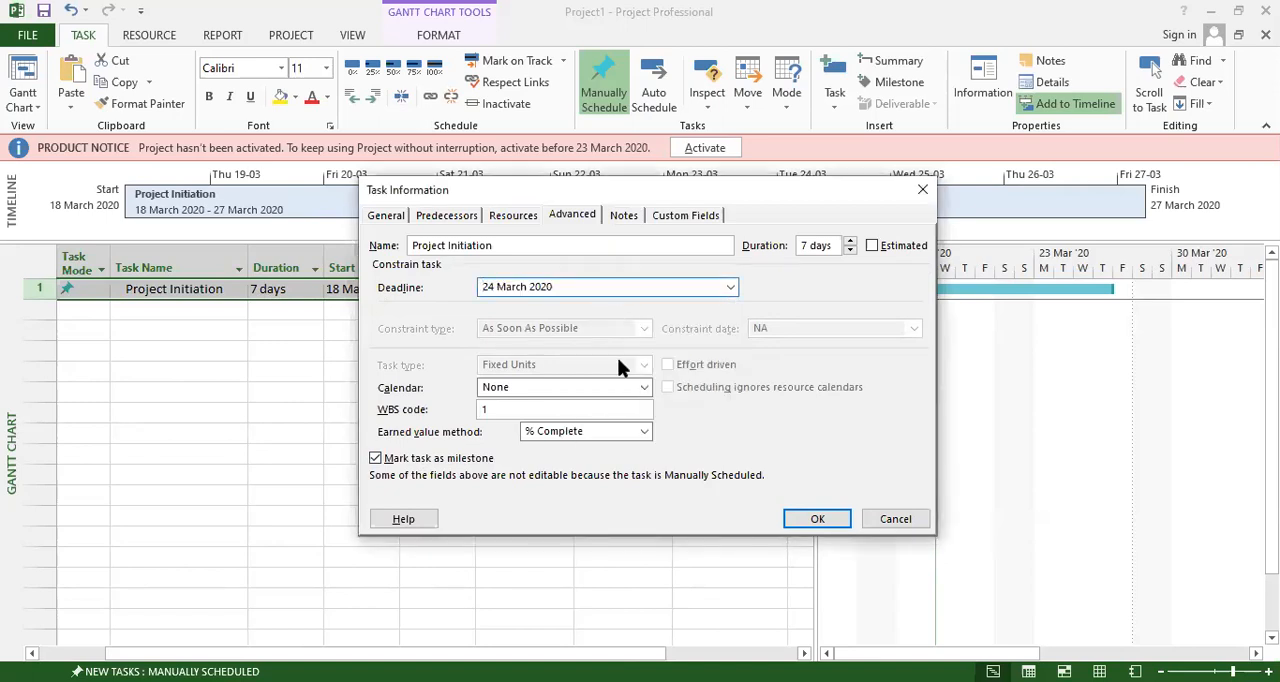
Assign the Standard calendar to the Project Initiation task and enter "Project charters" and "Stackholders Management" as two note lines.
left_click(643, 388)
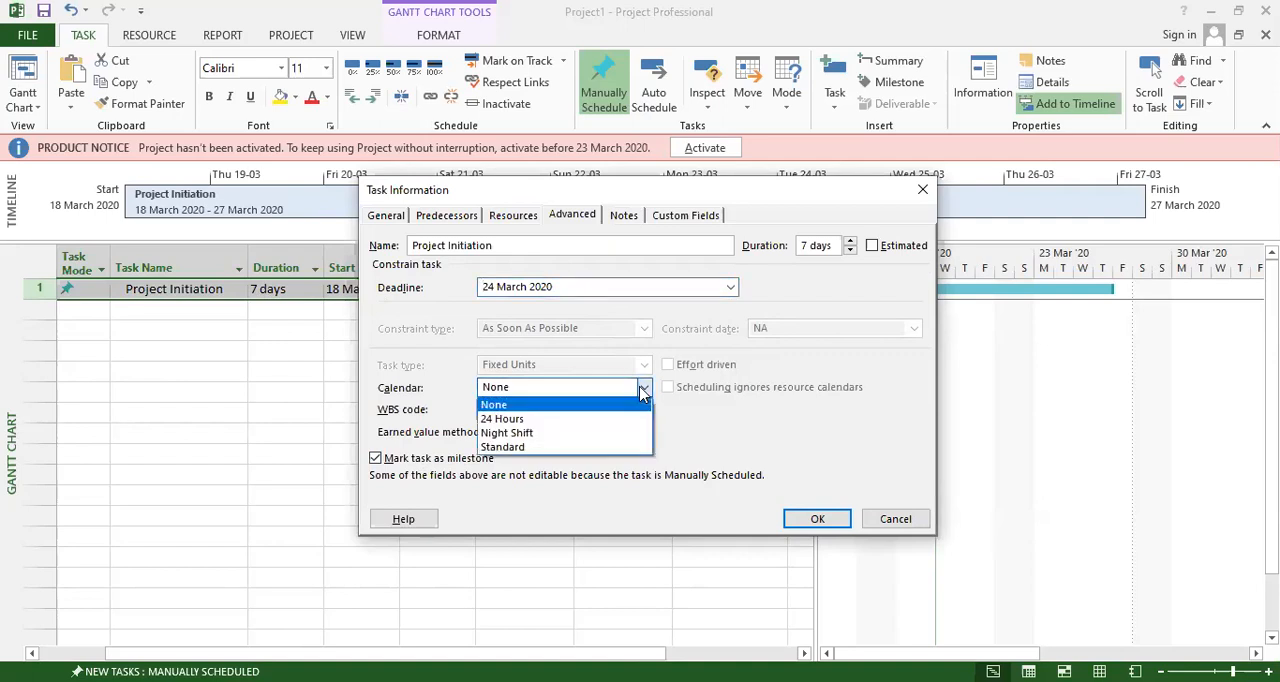
left_click(528, 447)
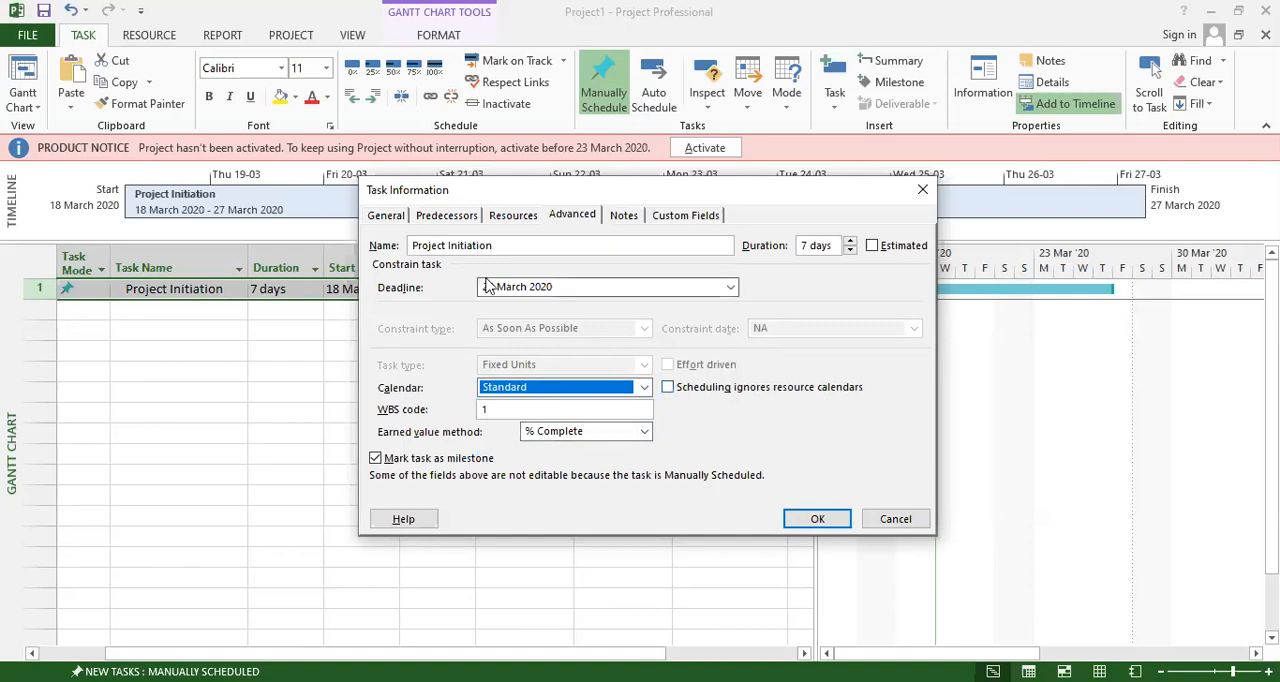
left_click(624, 217)
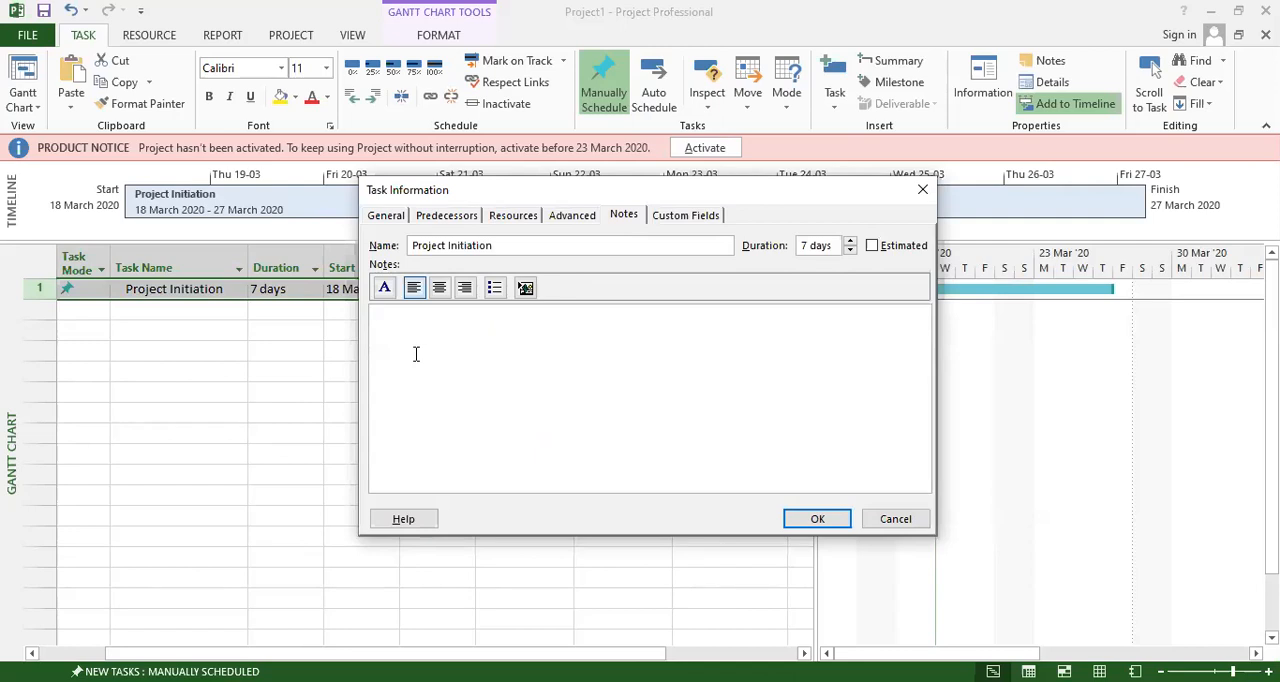
type("Proe")
key("BackSpace")
key("BackSpace")
type("oject charters")
key("Return")
type("Stackholders")
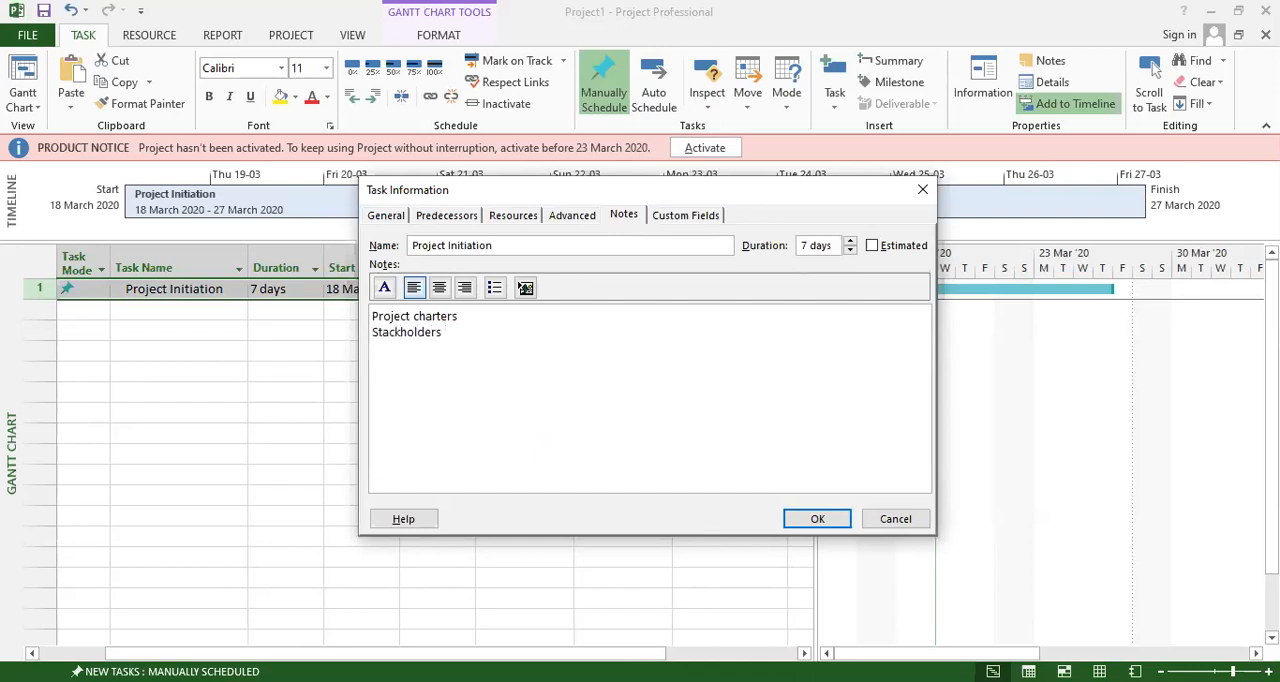
type(" Manag,en")
type("ment")
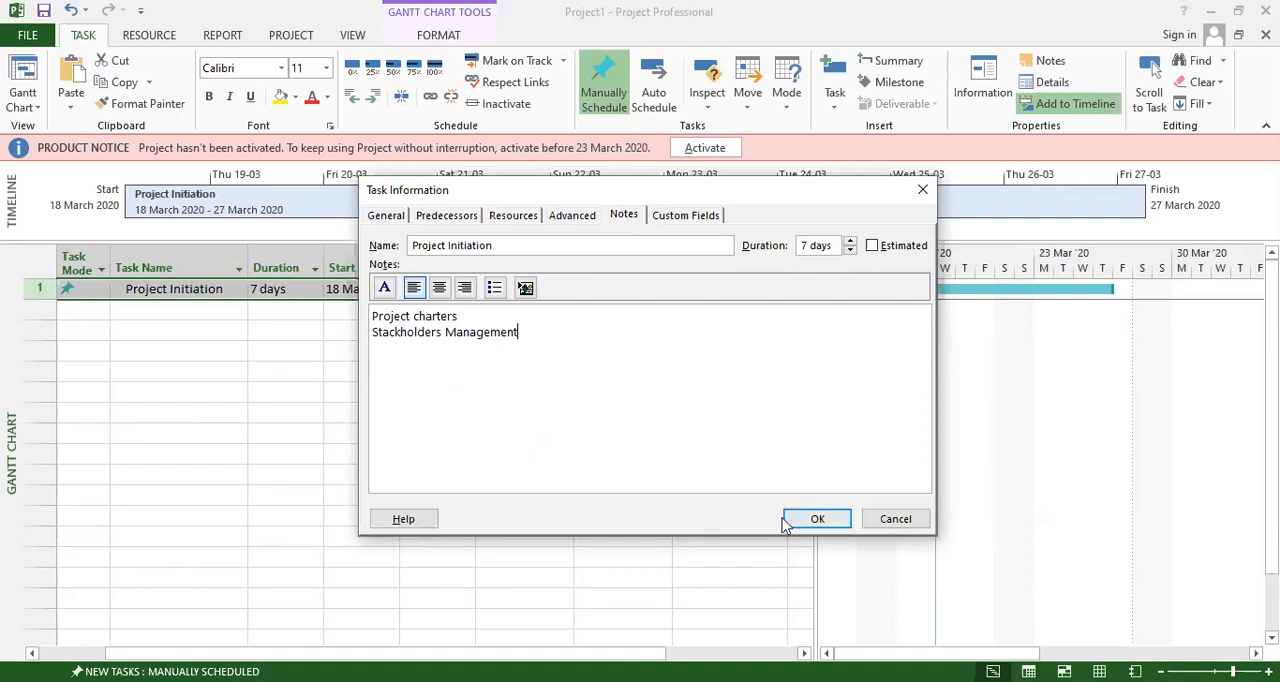
Copy the two note lines, mark the Project Initiation duration as estimated and apply the task information.
left_click_drag(528, 333, 361, 317)
key("ctrl+c")
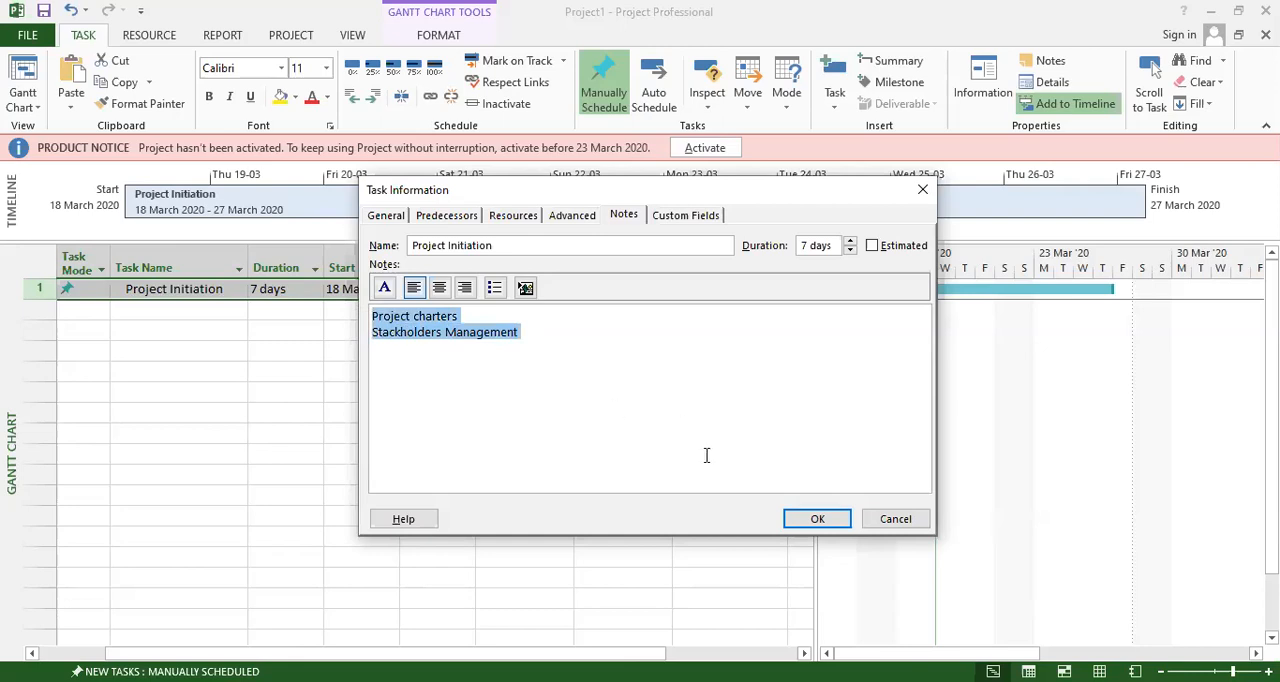
left_click(696, 217)
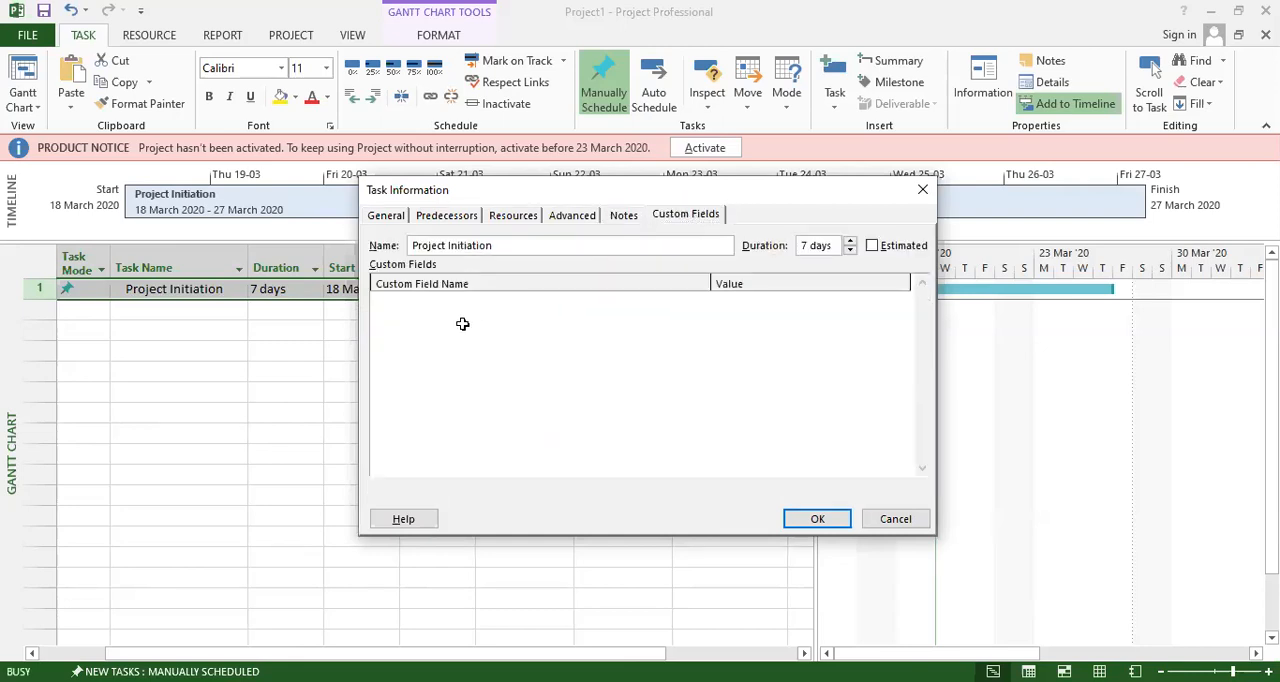
left_click(873, 246)
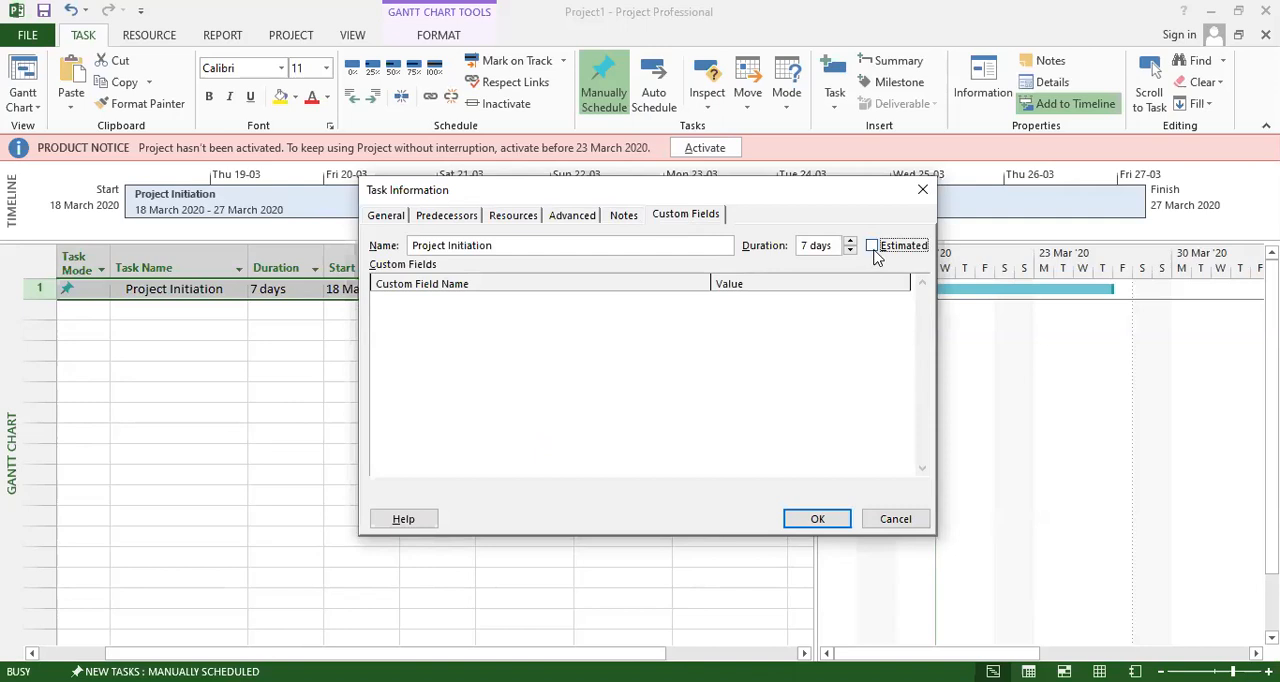
left_click(818, 521)
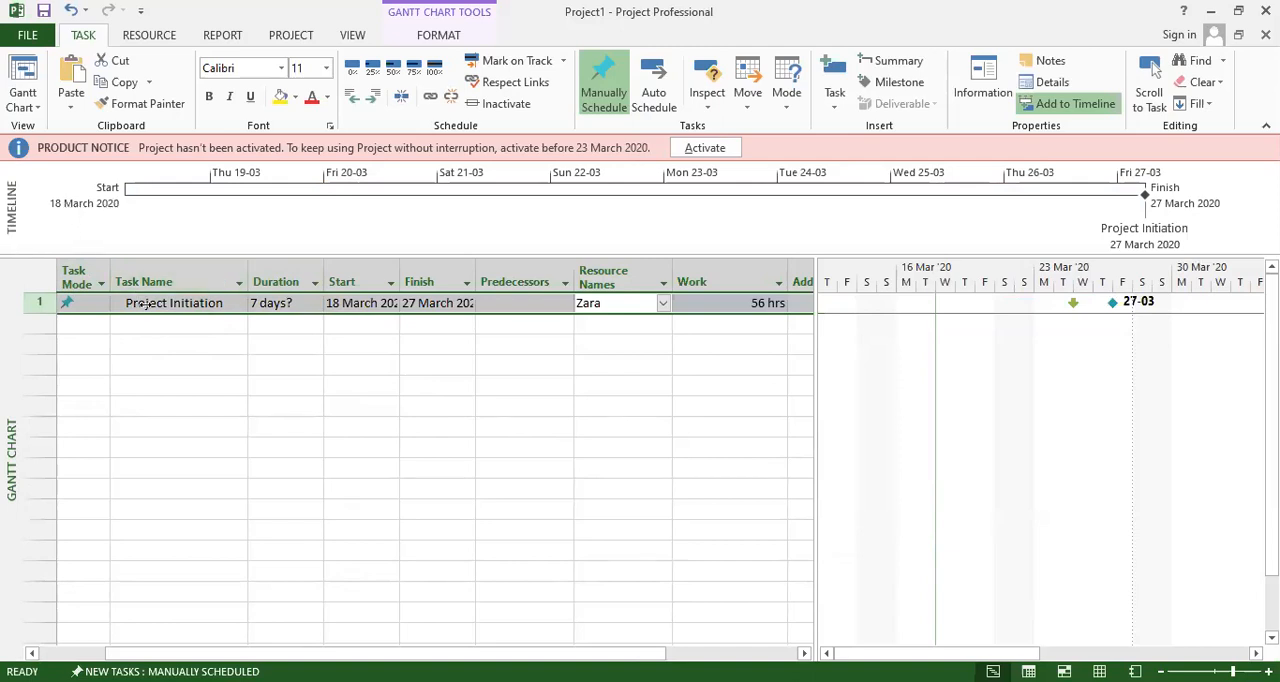
Check the Project Initiation row's resource assignment list and its work entry.
left_click(159, 339)
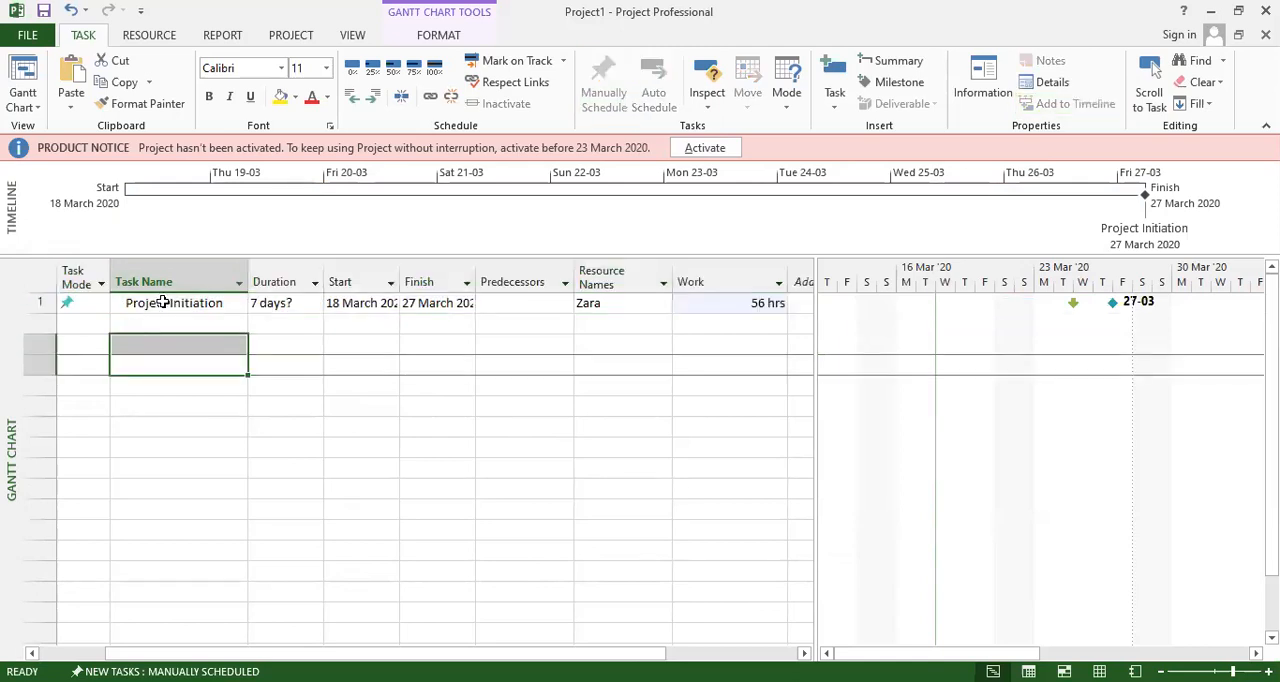
left_click(166, 303)
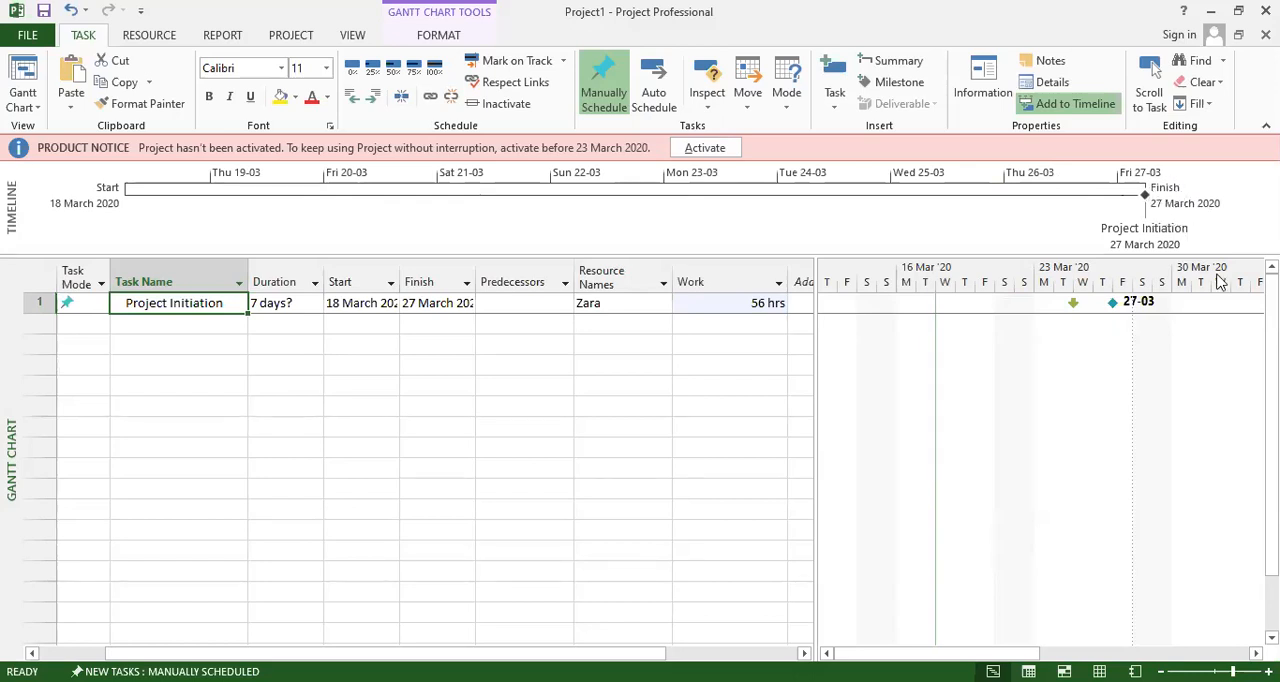
left_click(618, 343)
left_click(605, 303)
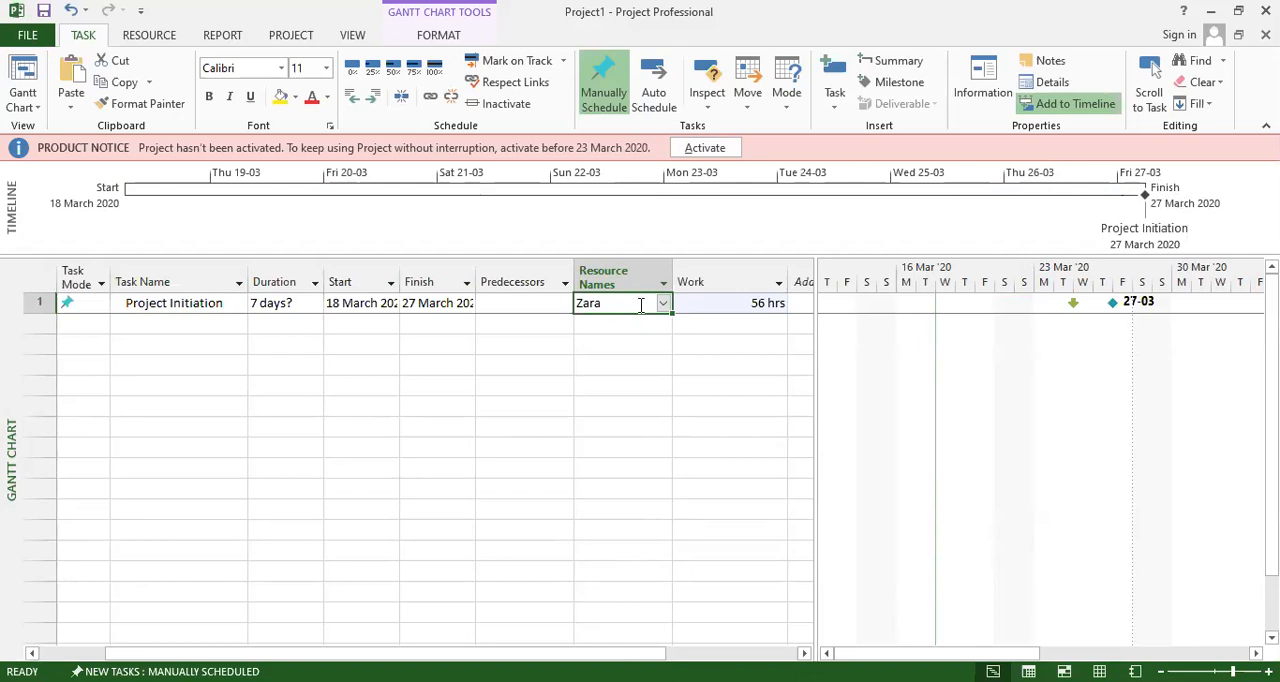
left_click(664, 306)
left_click(664, 306)
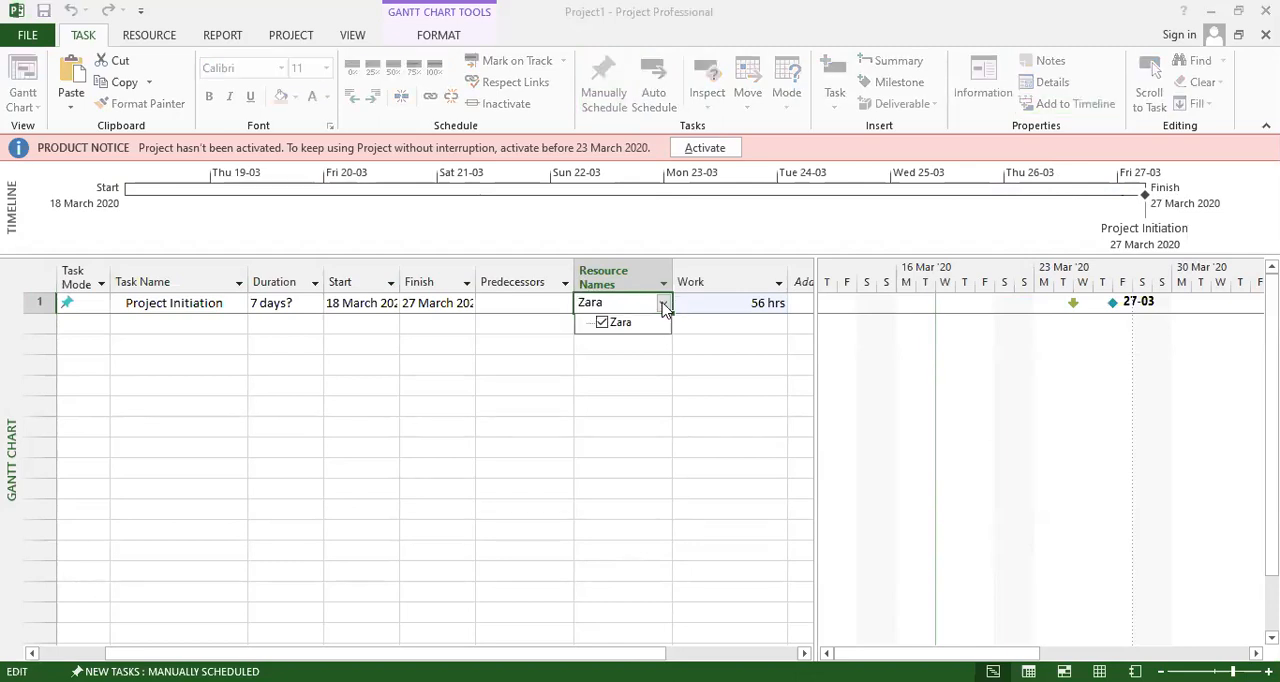
left_click(621, 306)
left_click(619, 350)
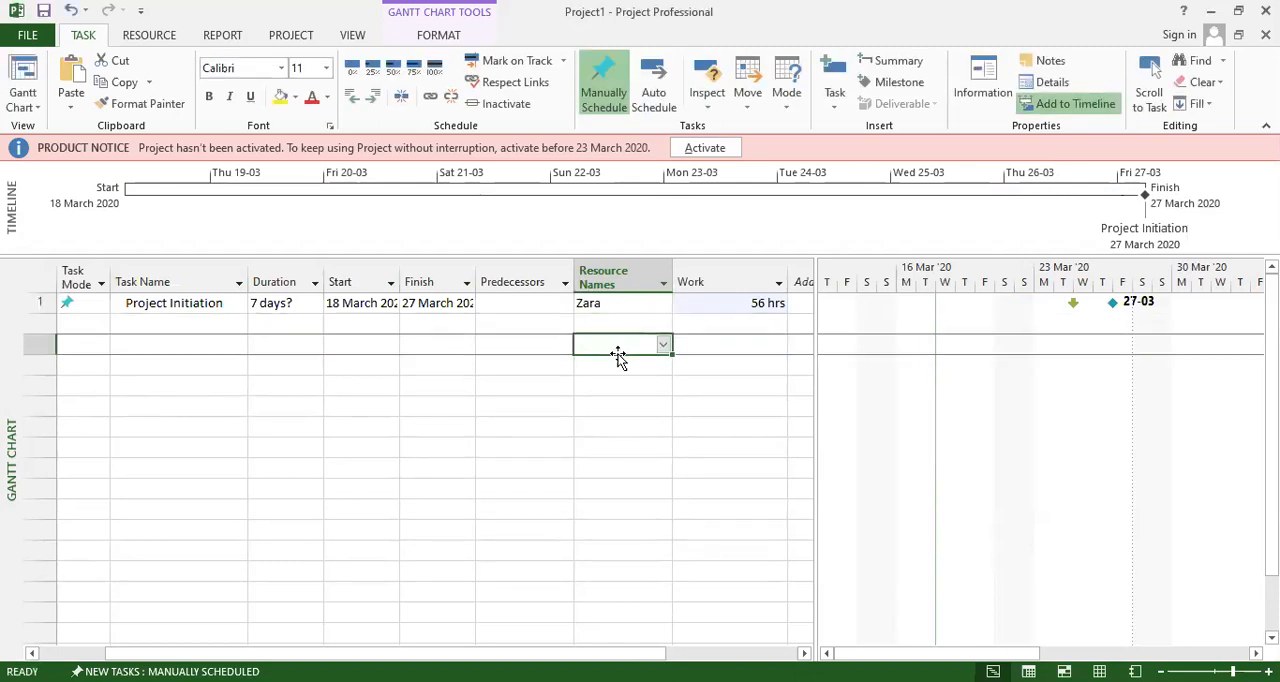
left_click(673, 306)
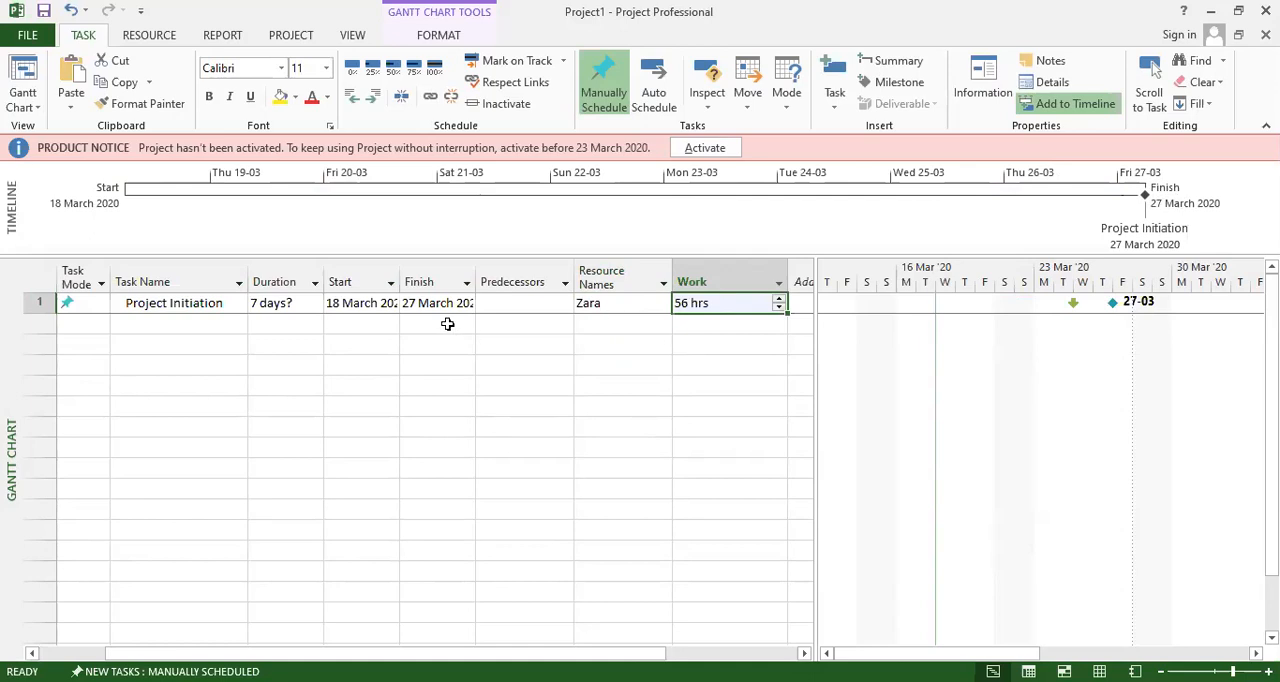
Widen the Finish and Start columns of the task table to fit their full dates.
double_click(475, 272)
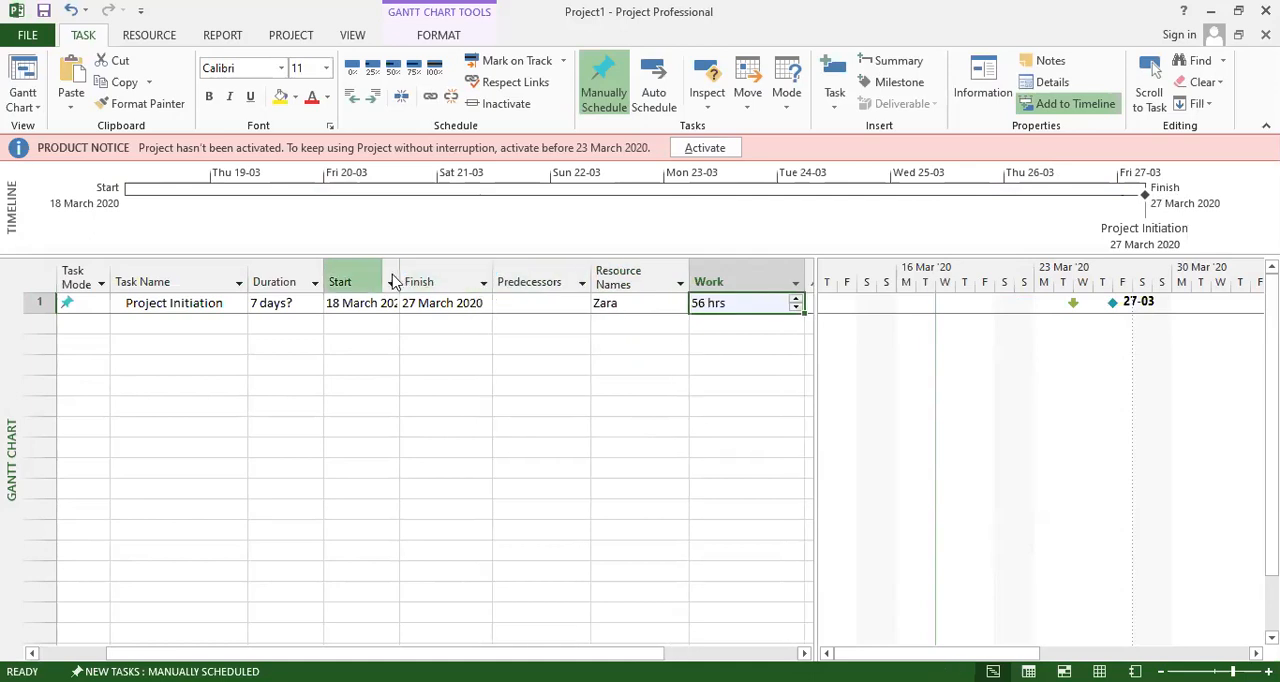
double_click(398, 262)
left_click(394, 354)
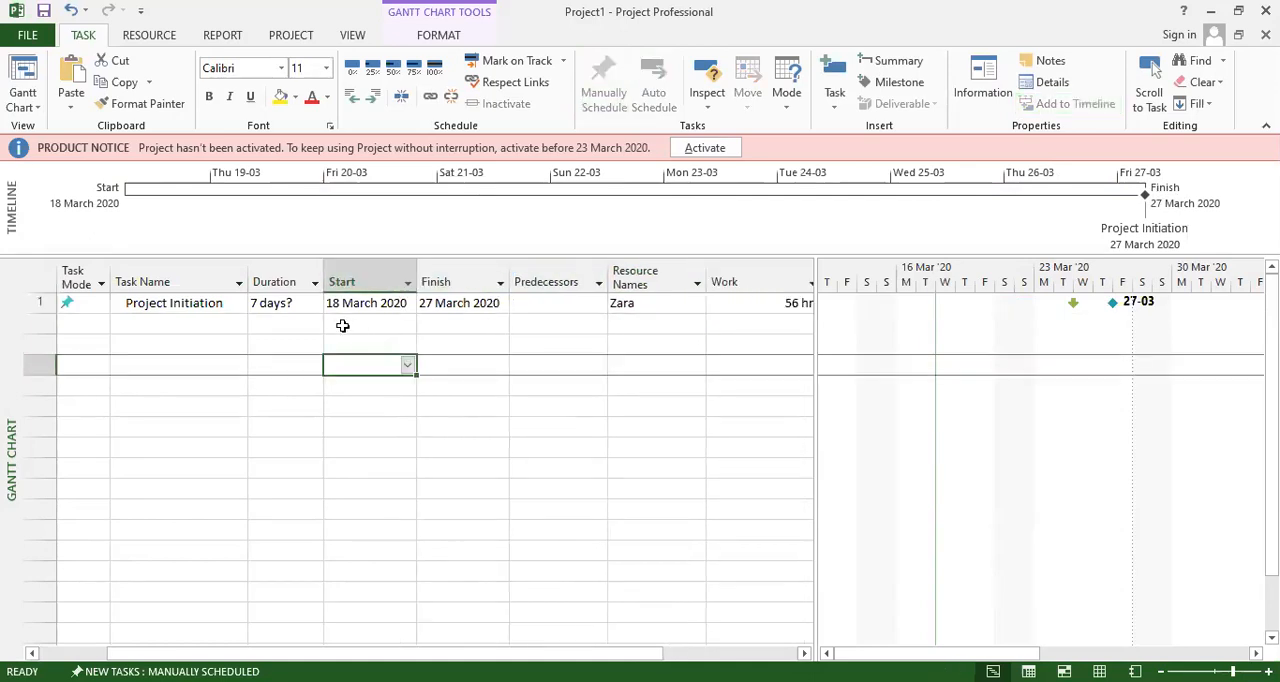
left_click(283, 322)
left_click(296, 311)
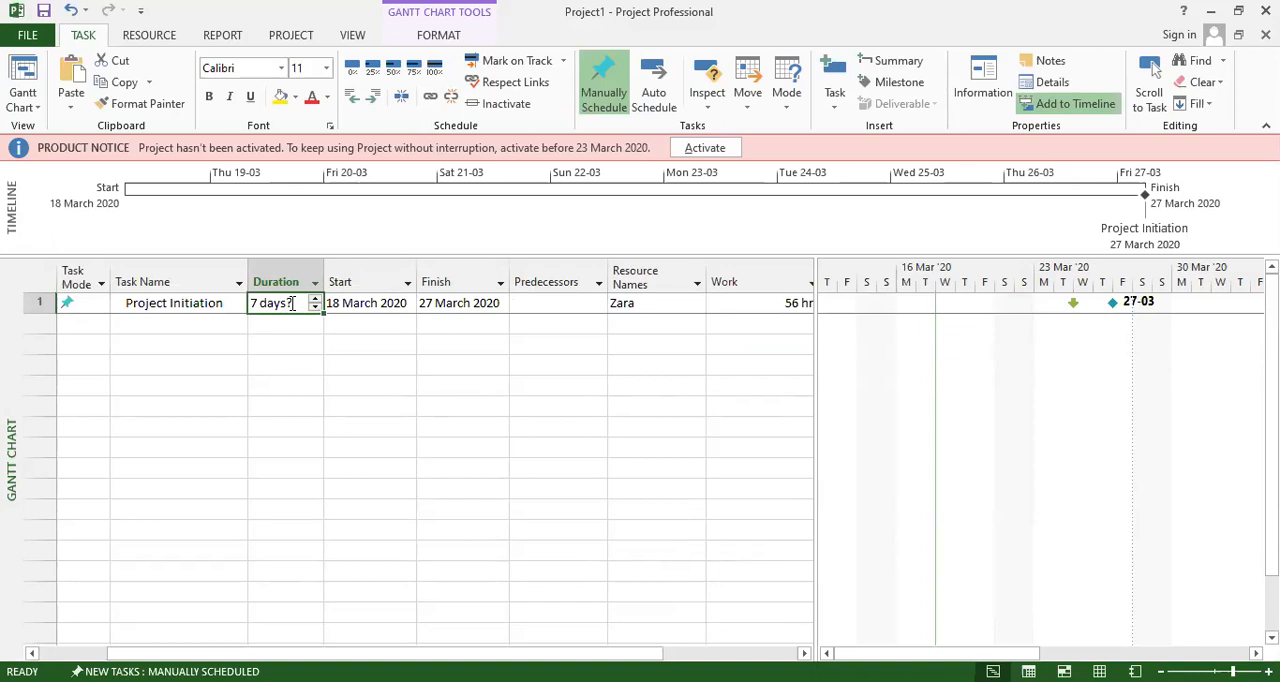
Paste the copied note lines as two new tasks, Project charters and Stackholders Management, below Project Initiation.
left_click(202, 327)
key("ctrl+v")
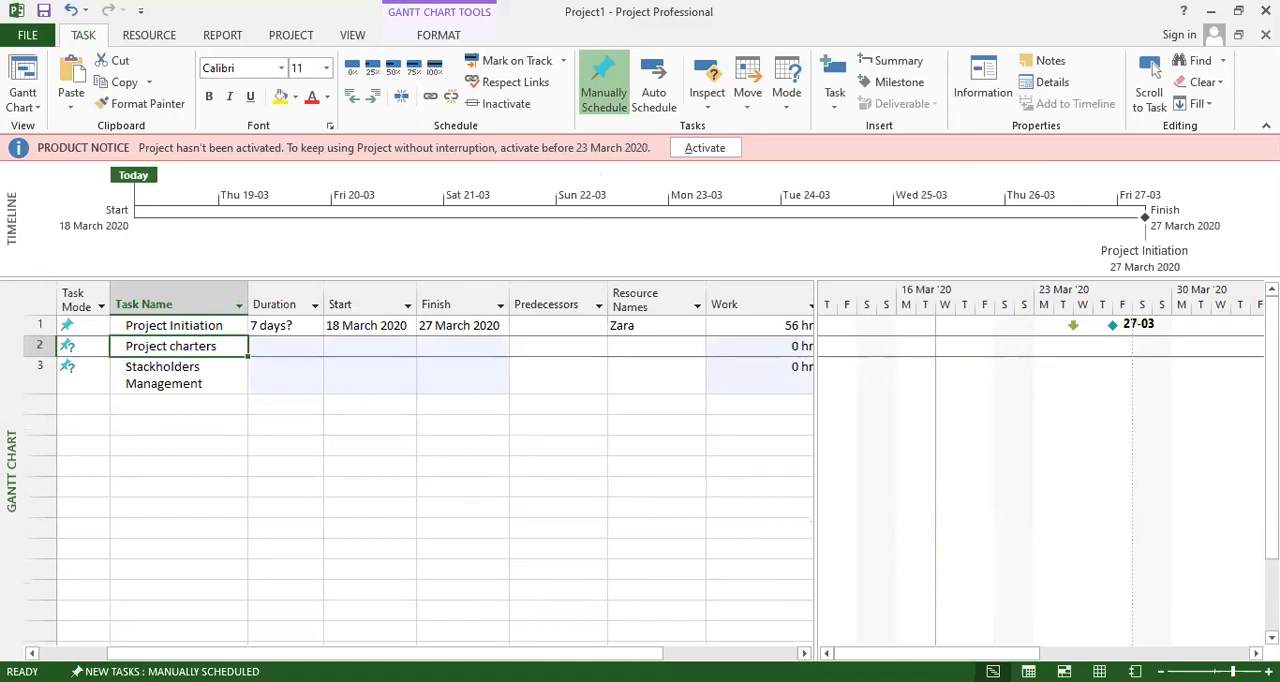
left_click(314, 431)
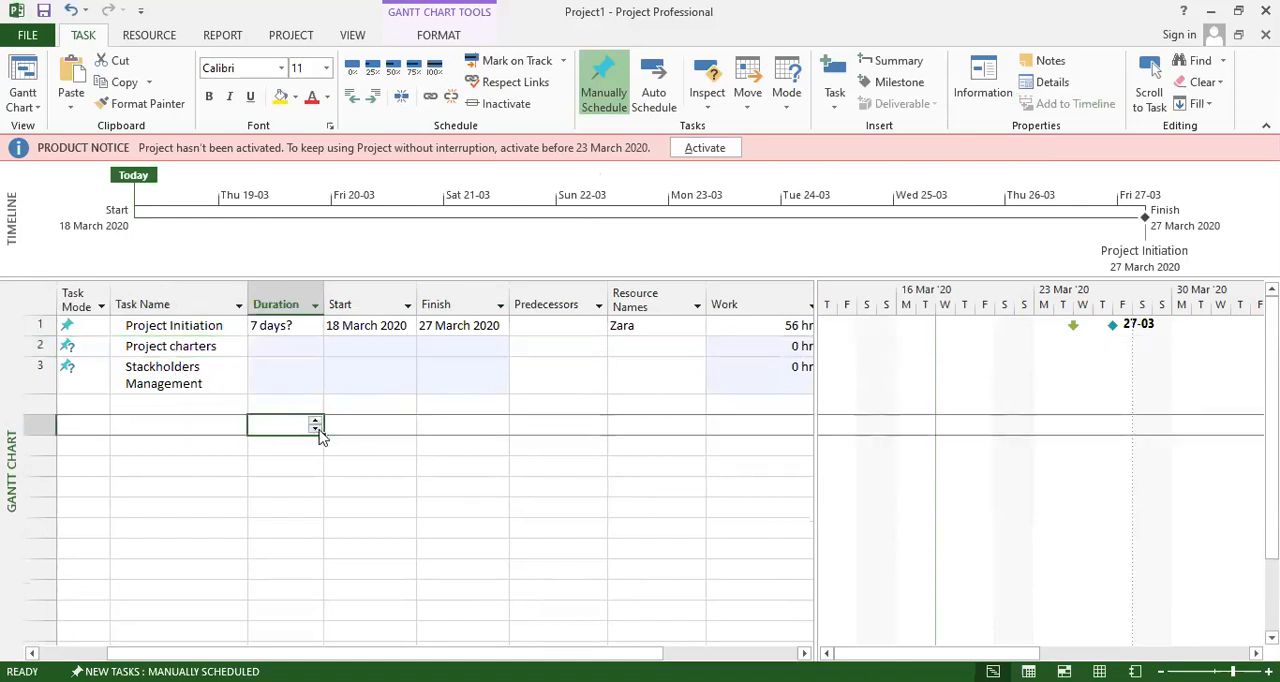
In the Project charters task information, enable display on the timeline, set percent complete to 55% and duration to 2 days.
left_click(178, 347)
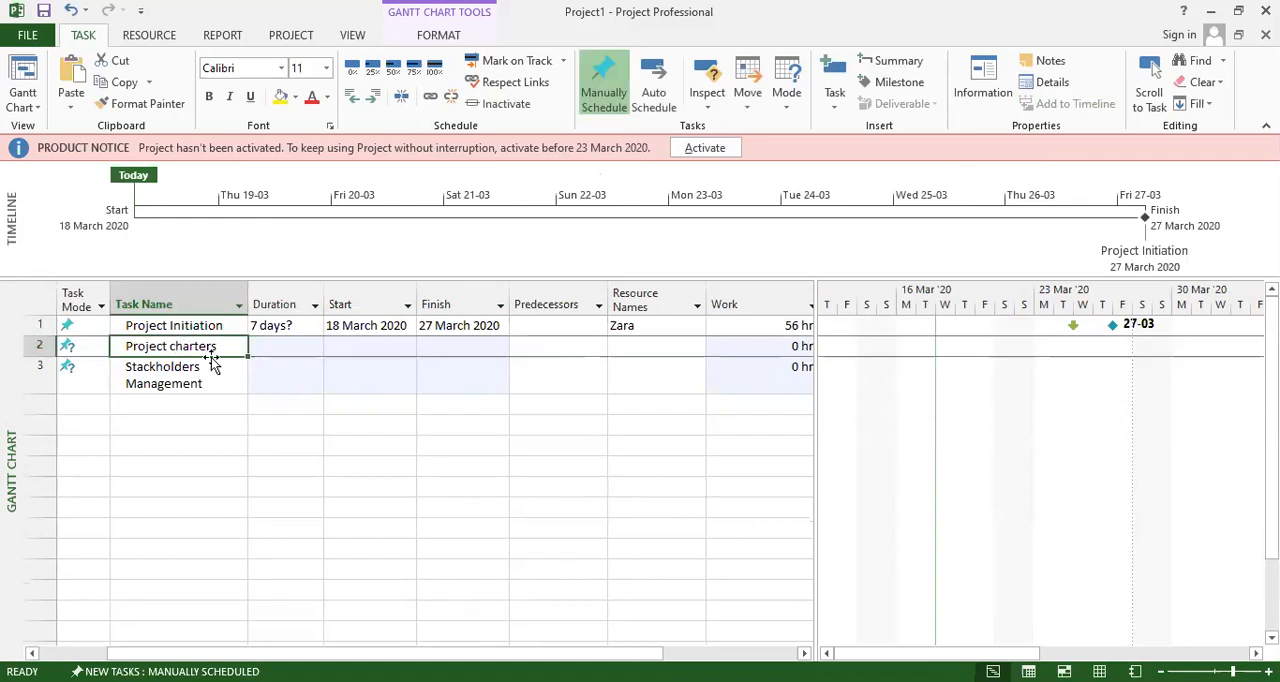
double_click(160, 349)
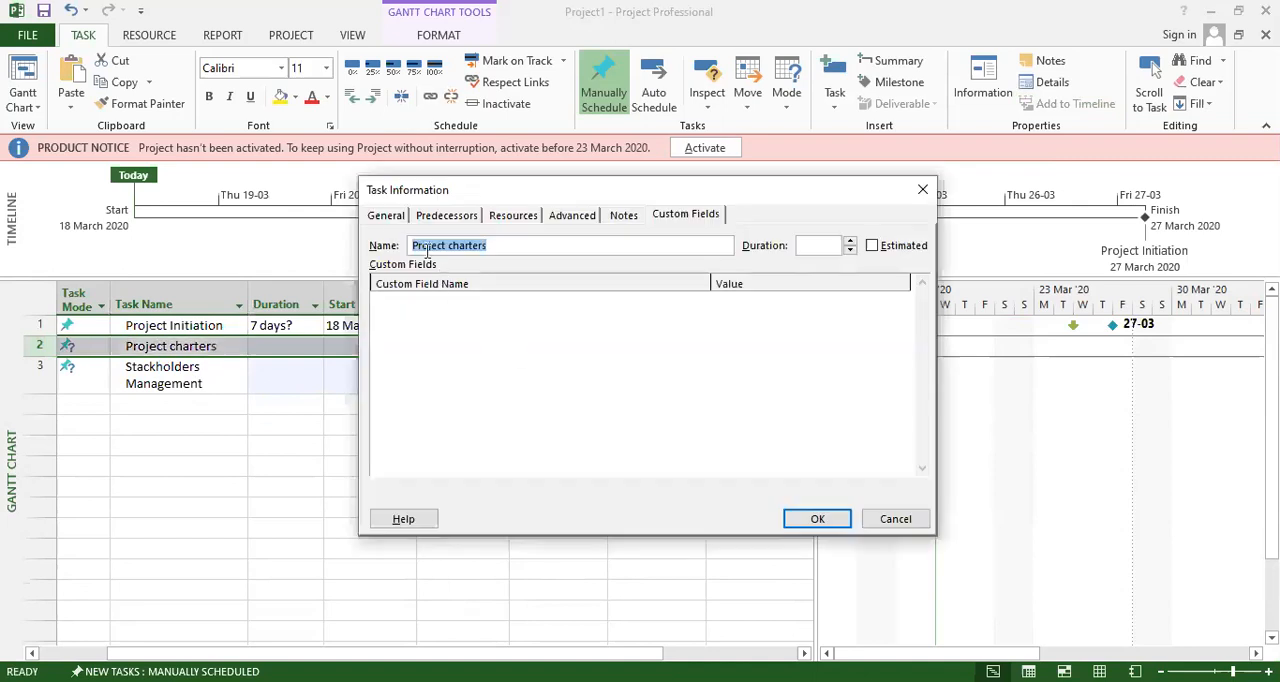
left_click(387, 216)
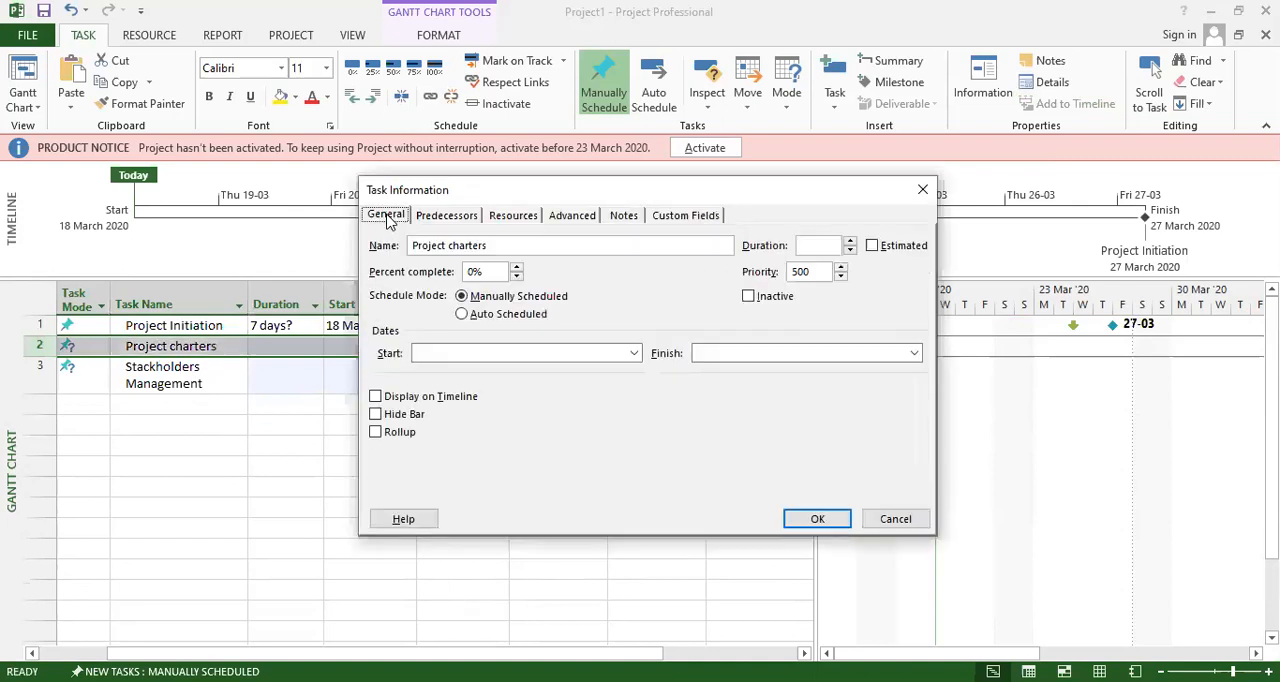
left_click(406, 397)
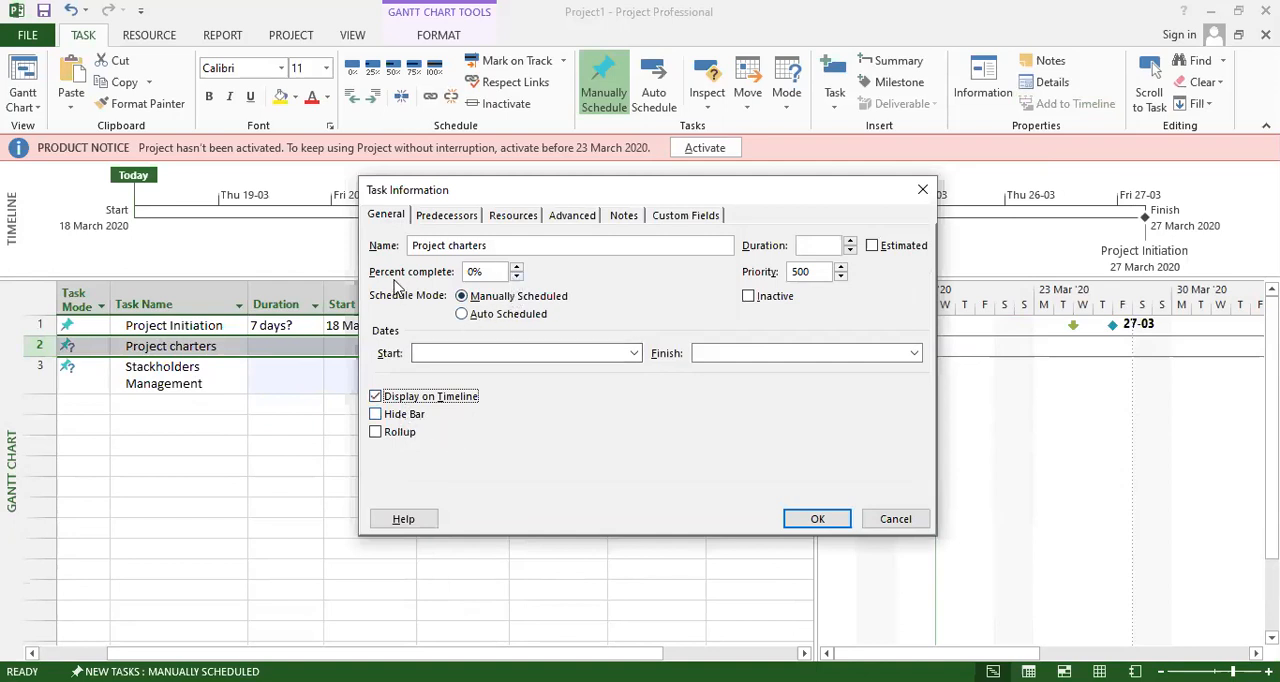
left_click(516, 268)
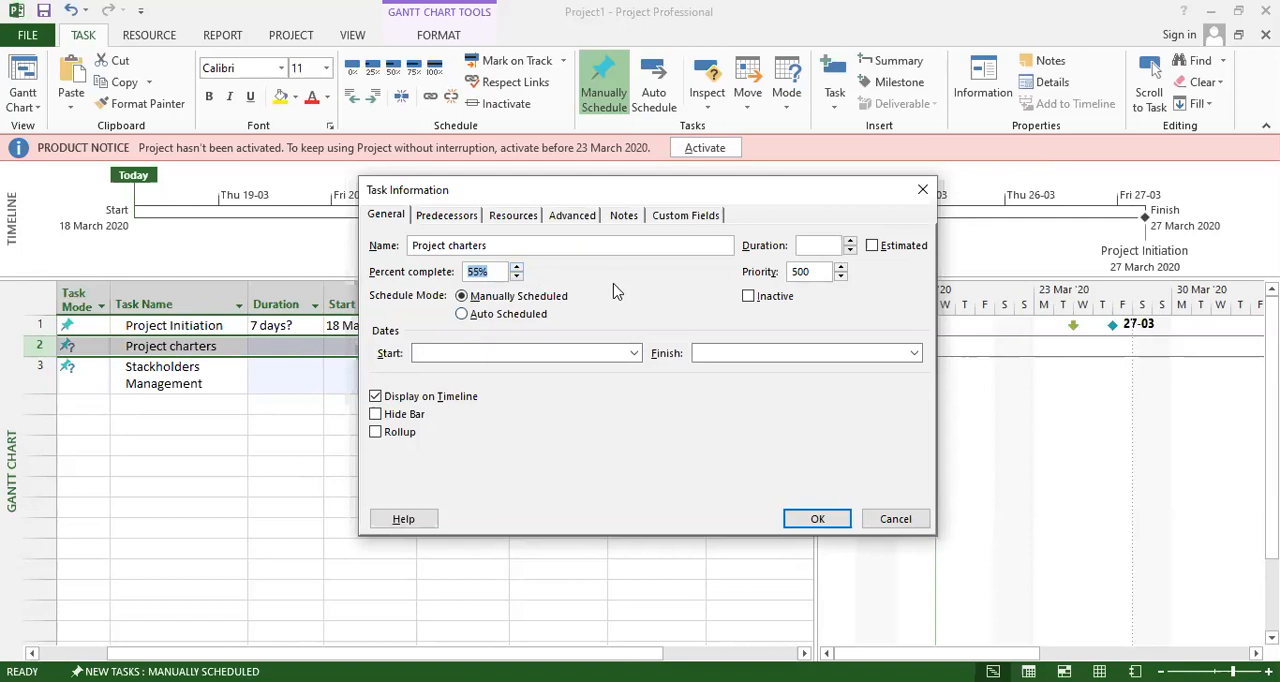
left_click(851, 242)
Set the Project charters task's deadline to 19 March 2020.
left_click(450, 216)
left_click(525, 217)
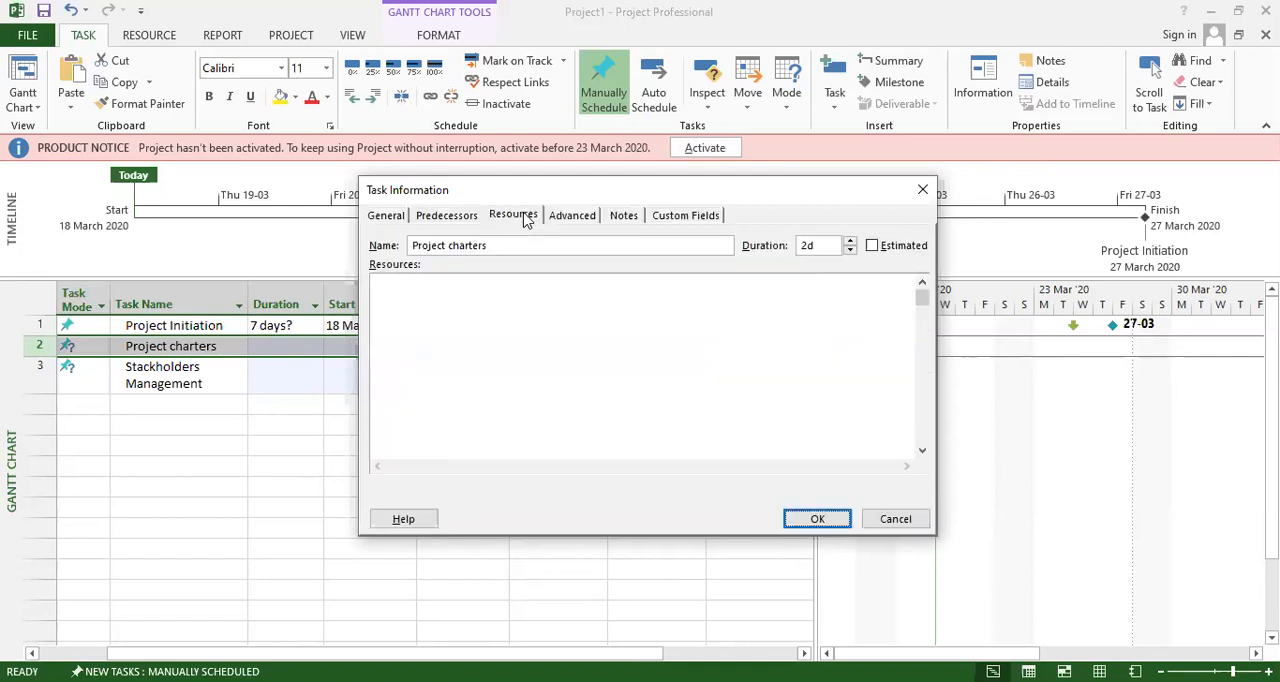
left_click(571, 216)
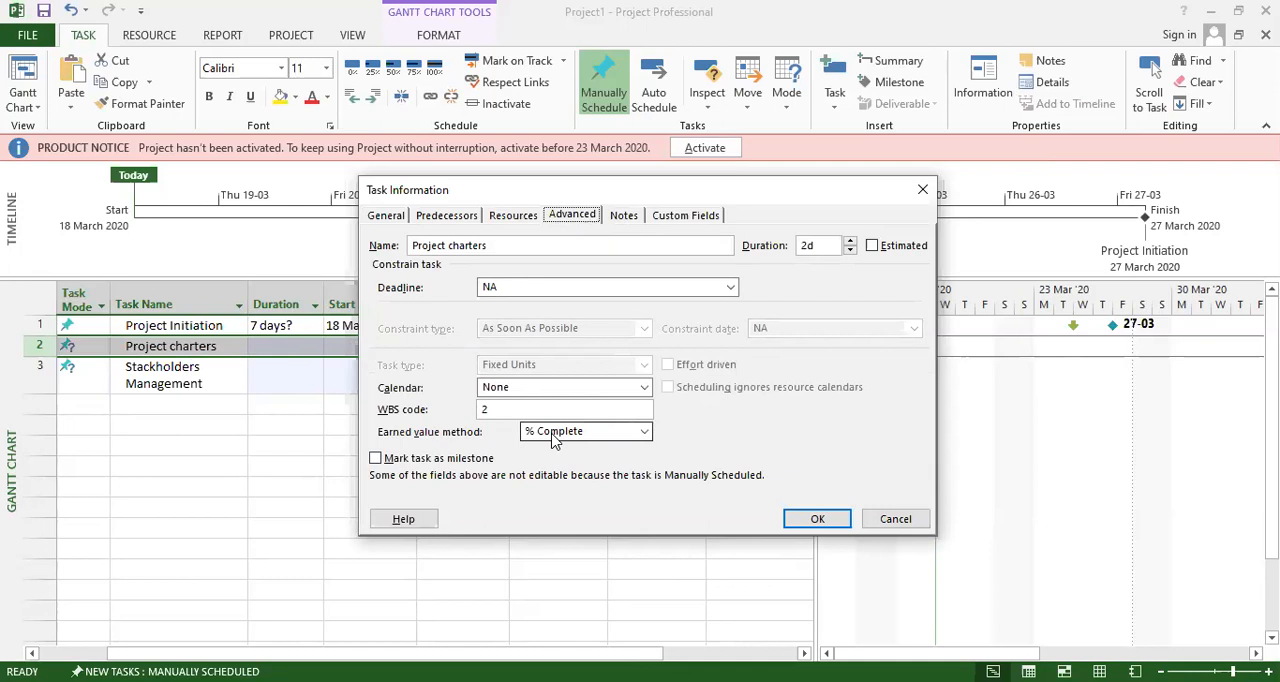
left_click(551, 287)
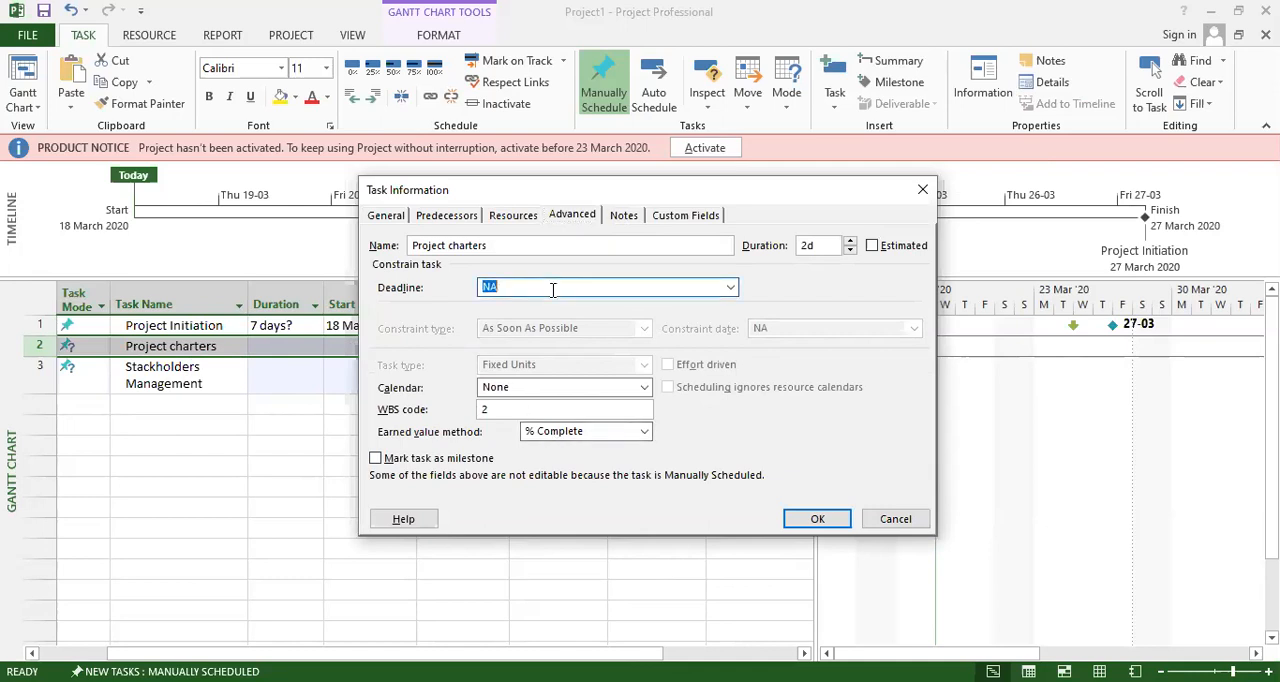
left_click(731, 288)
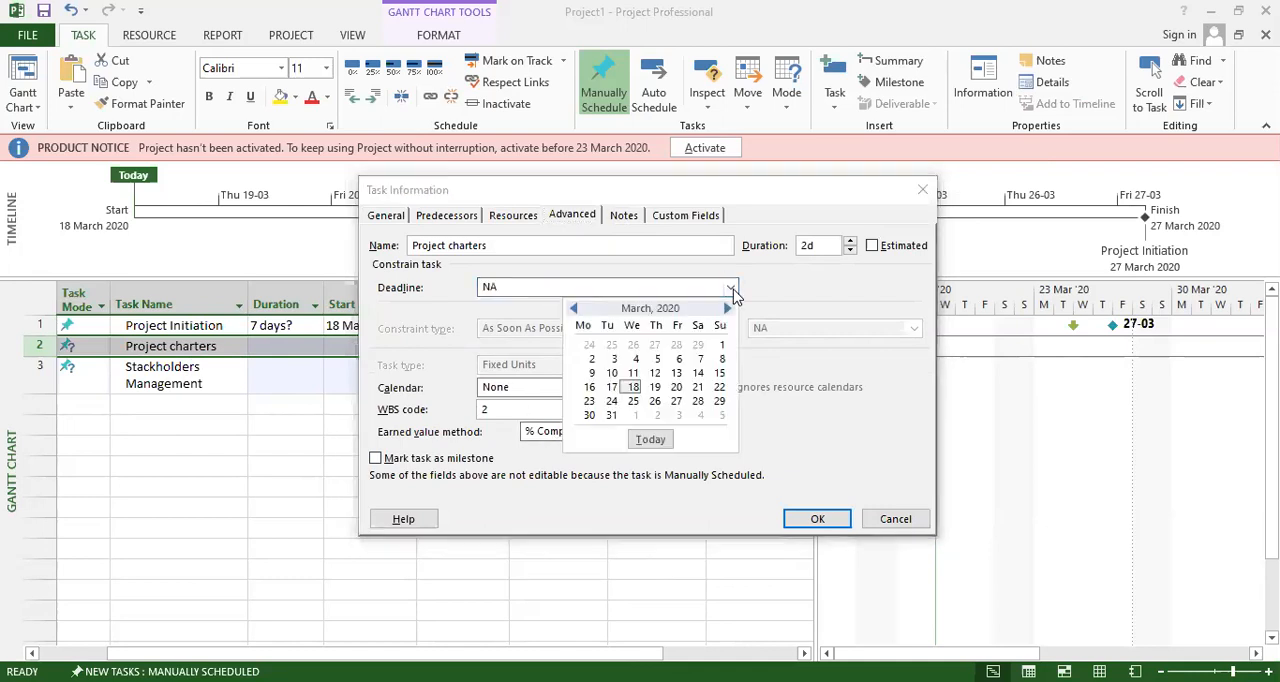
left_click(654, 389)
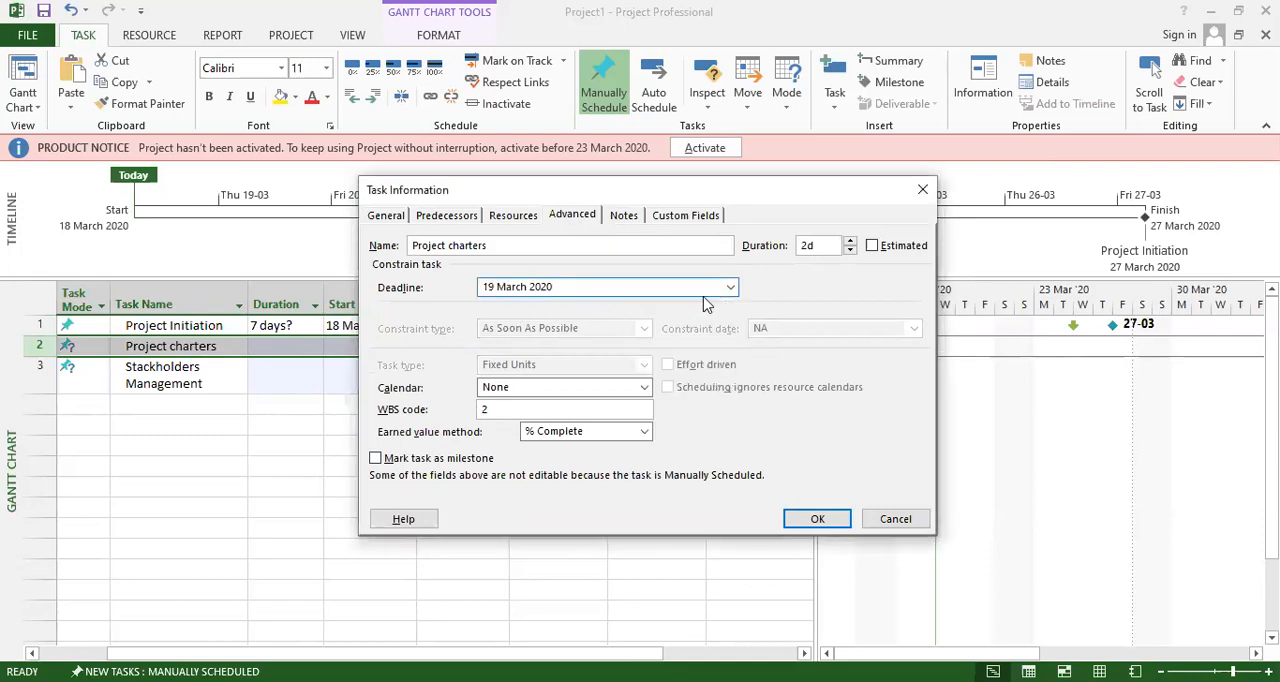
Review the estimated option, notes and custom fields of Project charters and apply its task information.
left_click(879, 248)
left_click(879, 248)
left_click(622, 220)
left_click(455, 352)
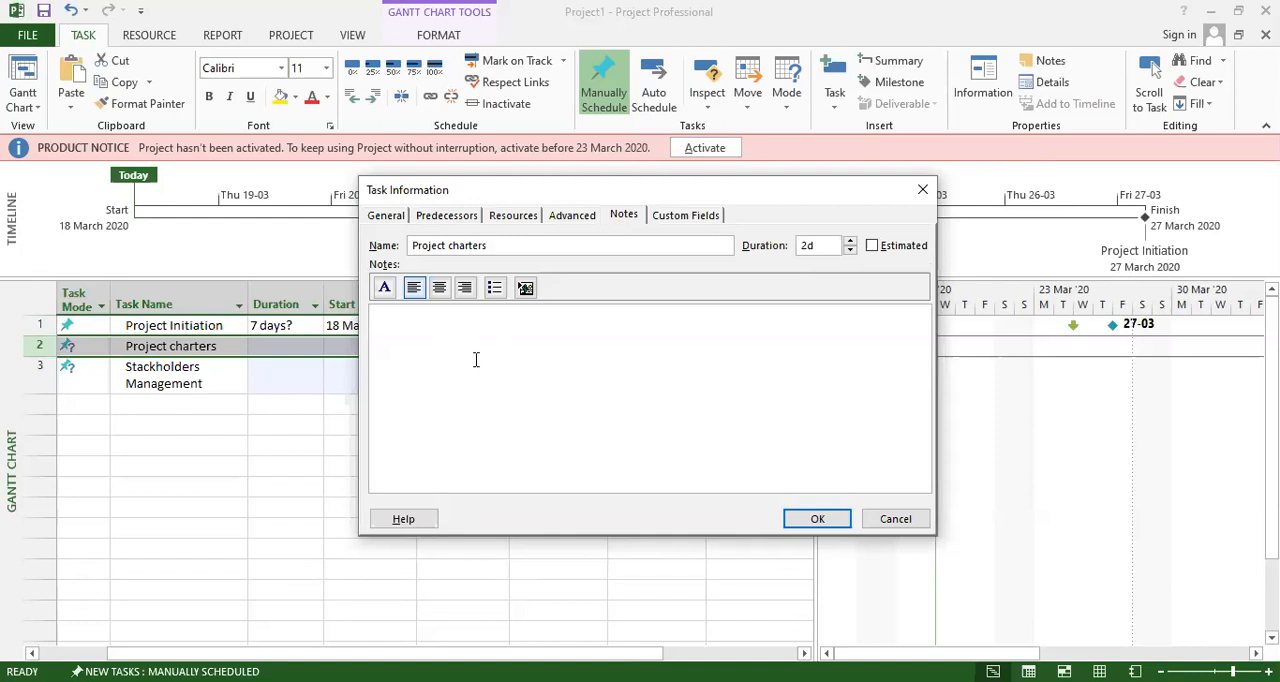
left_click(684, 216)
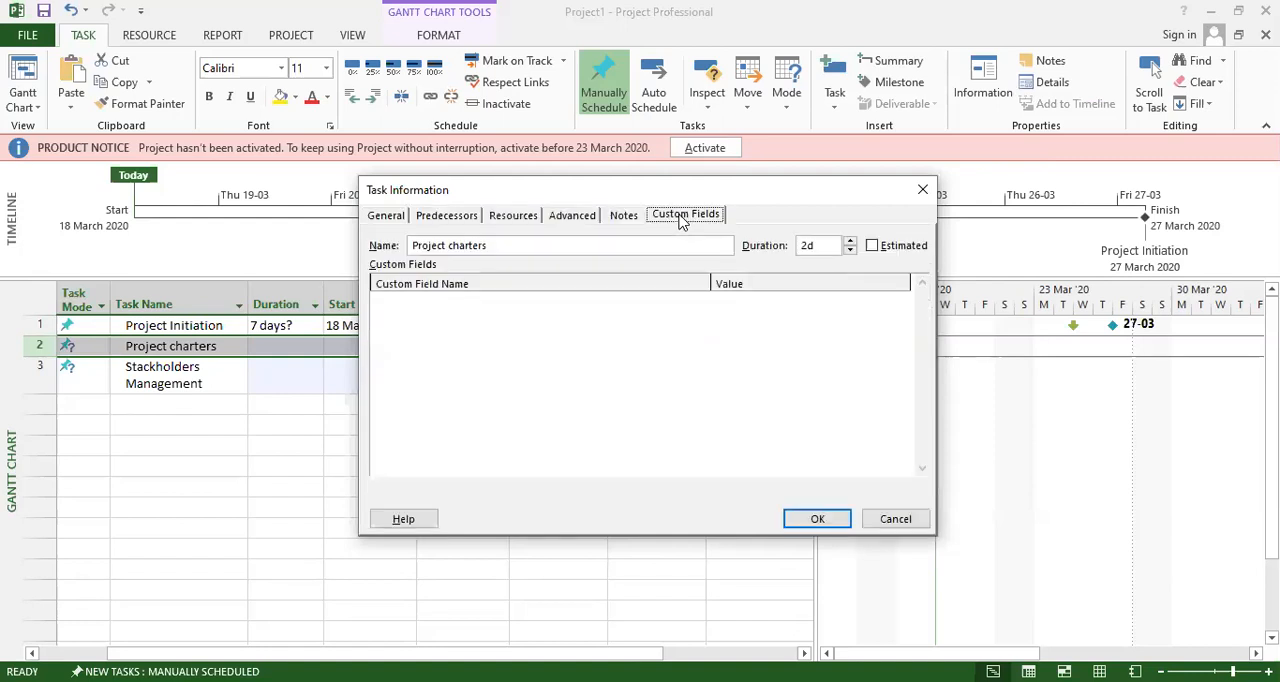
left_click(818, 518)
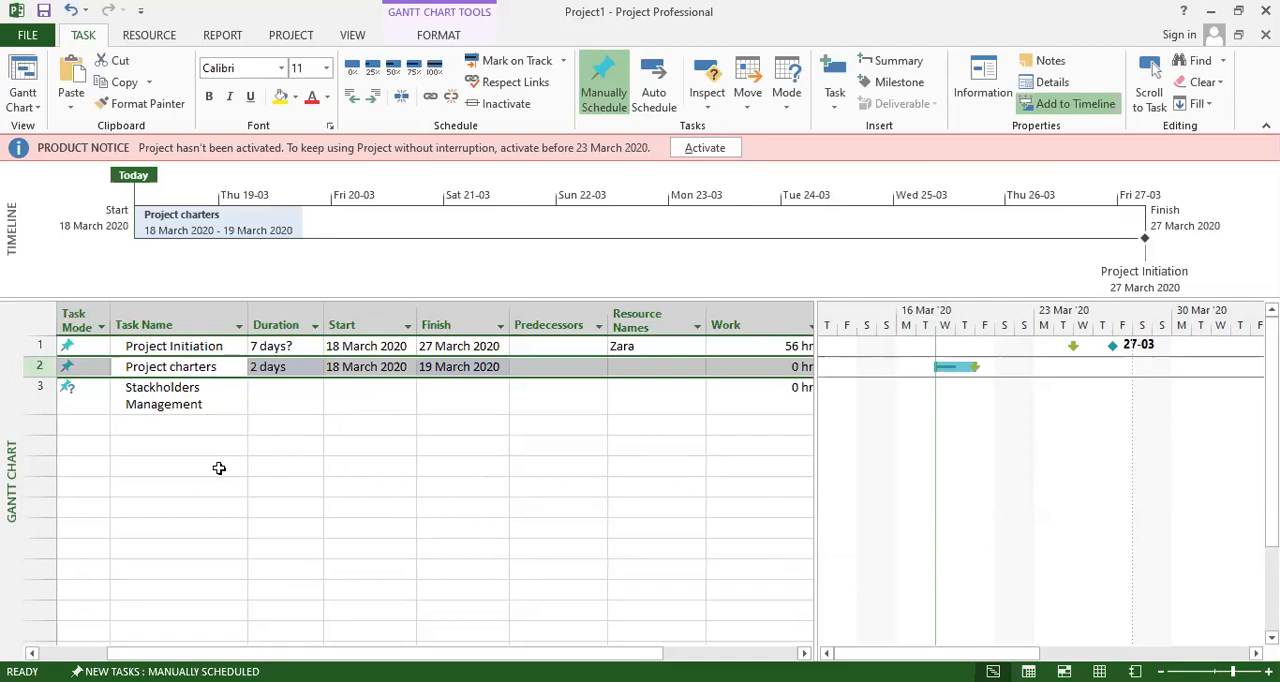
left_click(215, 466)
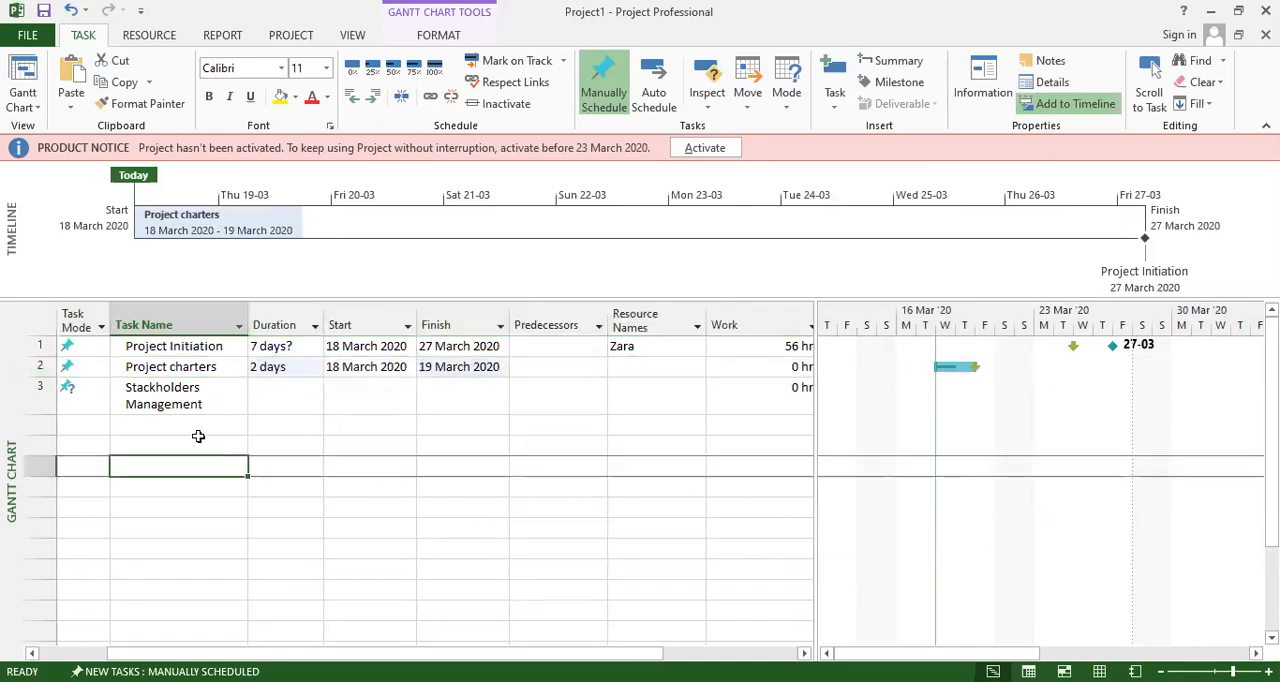
left_click(166, 346)
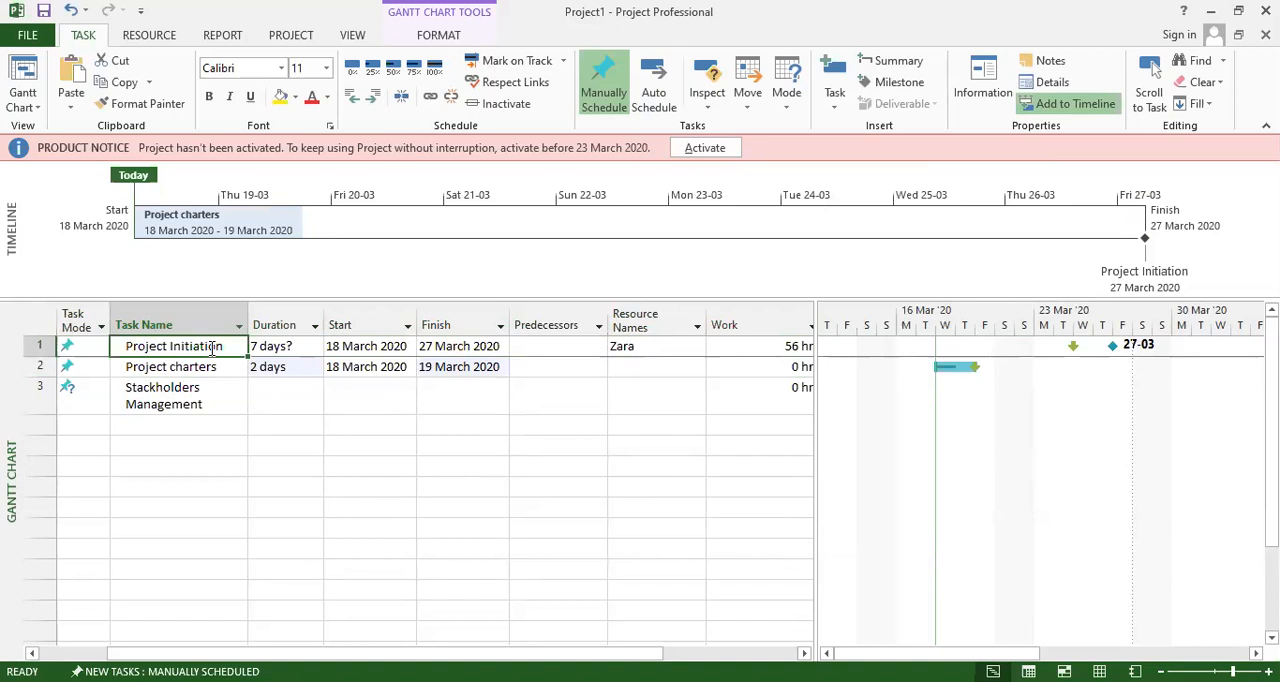
Assign the existing resource to the Project charters task.
left_click(158, 368)
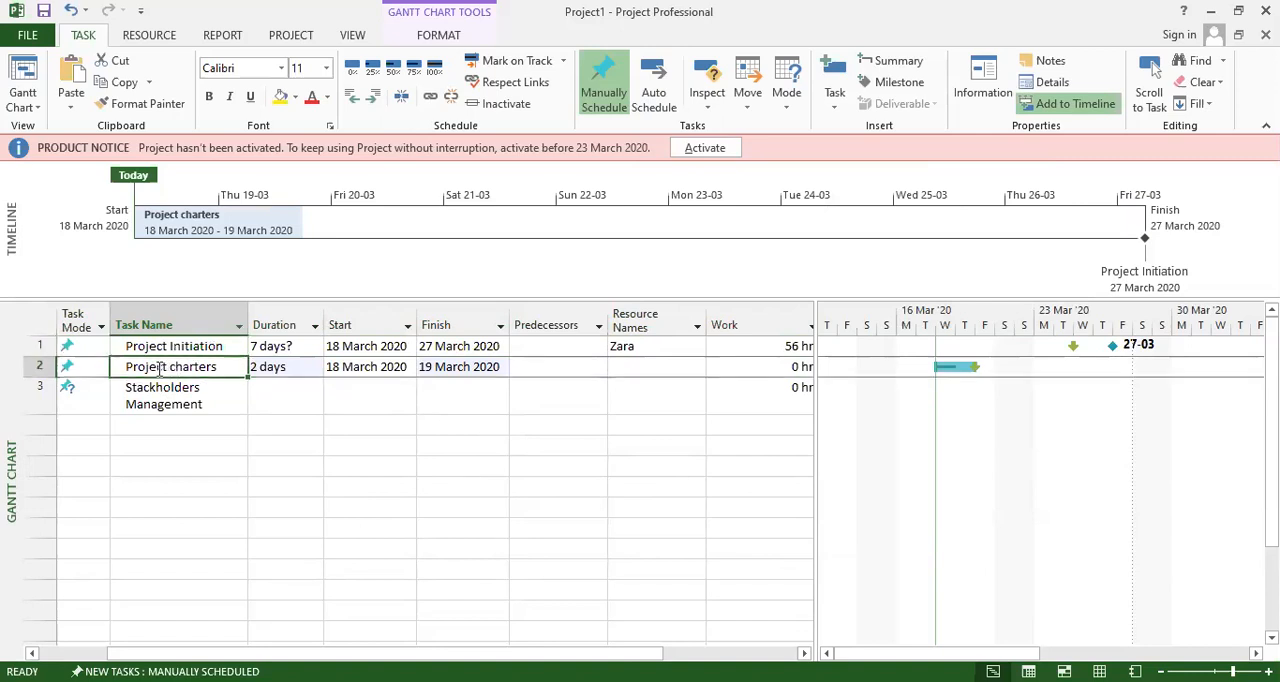
left_click(160, 393)
left_click(168, 367)
left_click(652, 368)
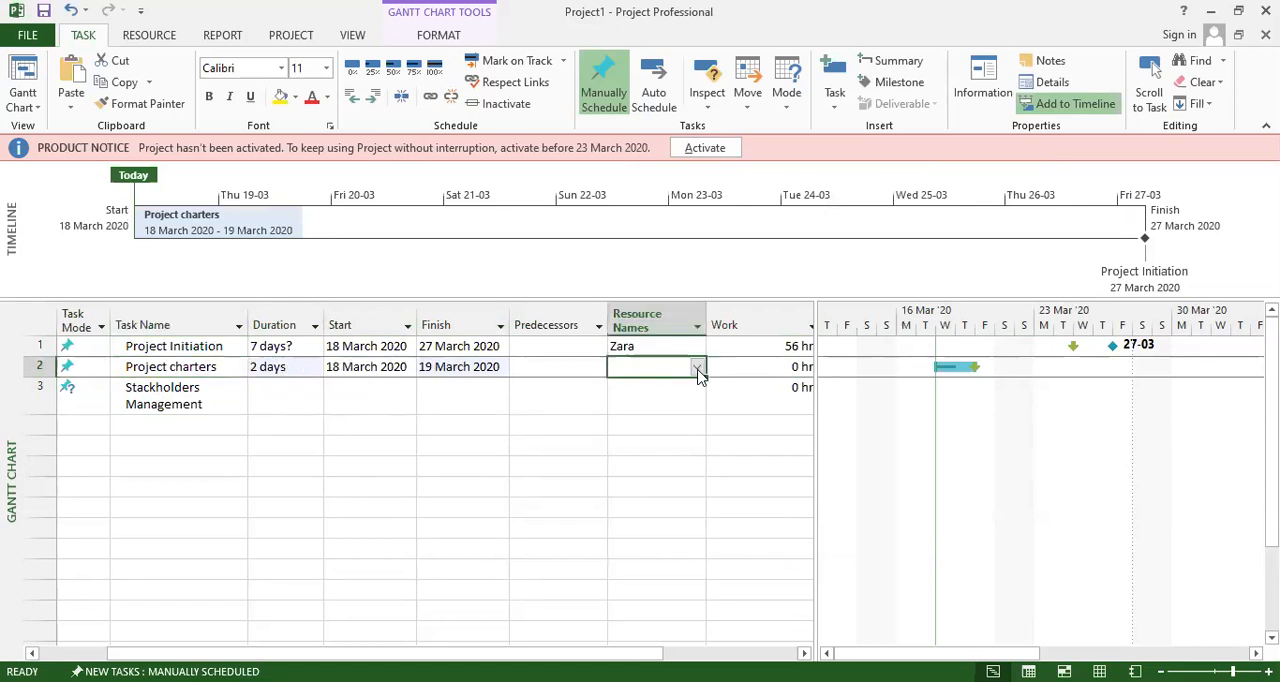
left_click(698, 368)
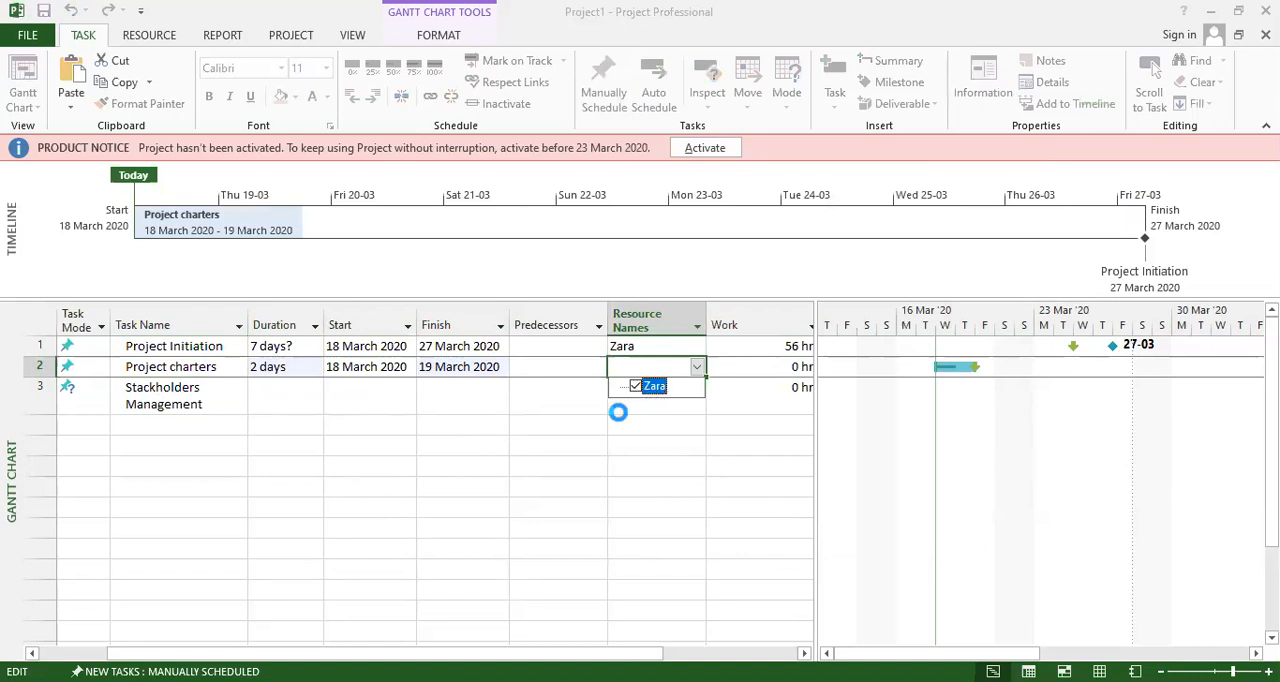
Widen the task table and review the work, timeline bar and duration of Project charters.
left_click_drag(818, 401, 892, 403)
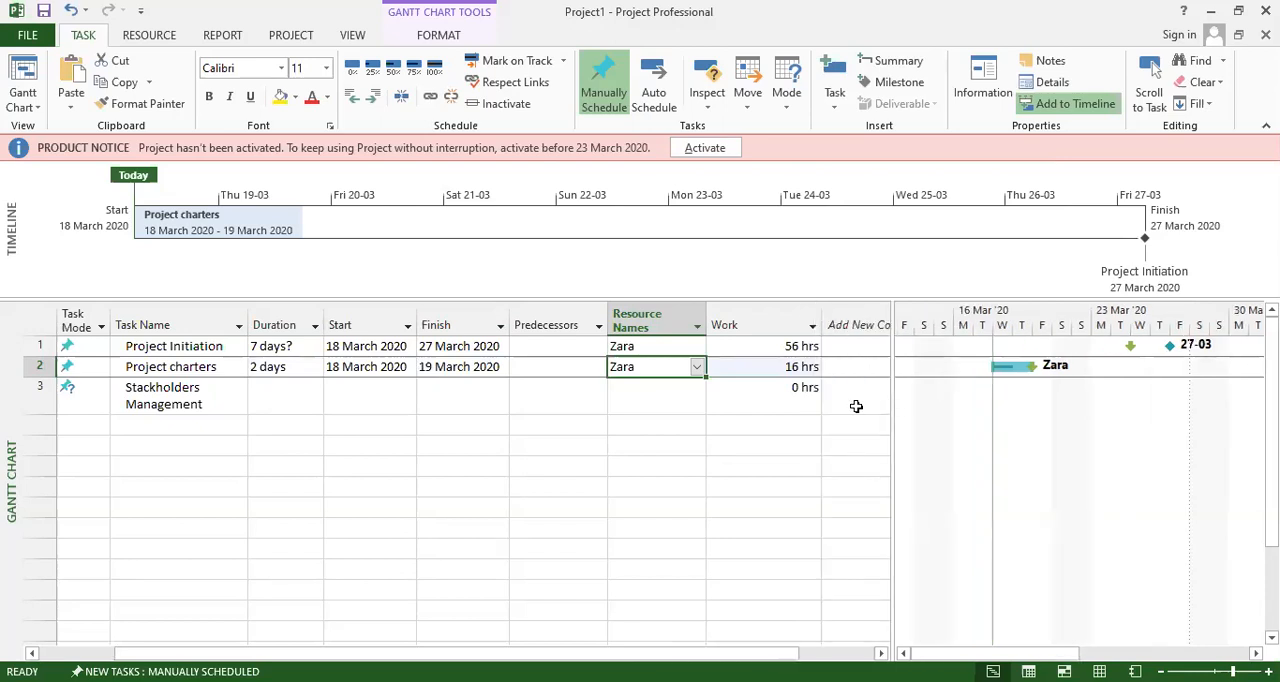
left_click(786, 370)
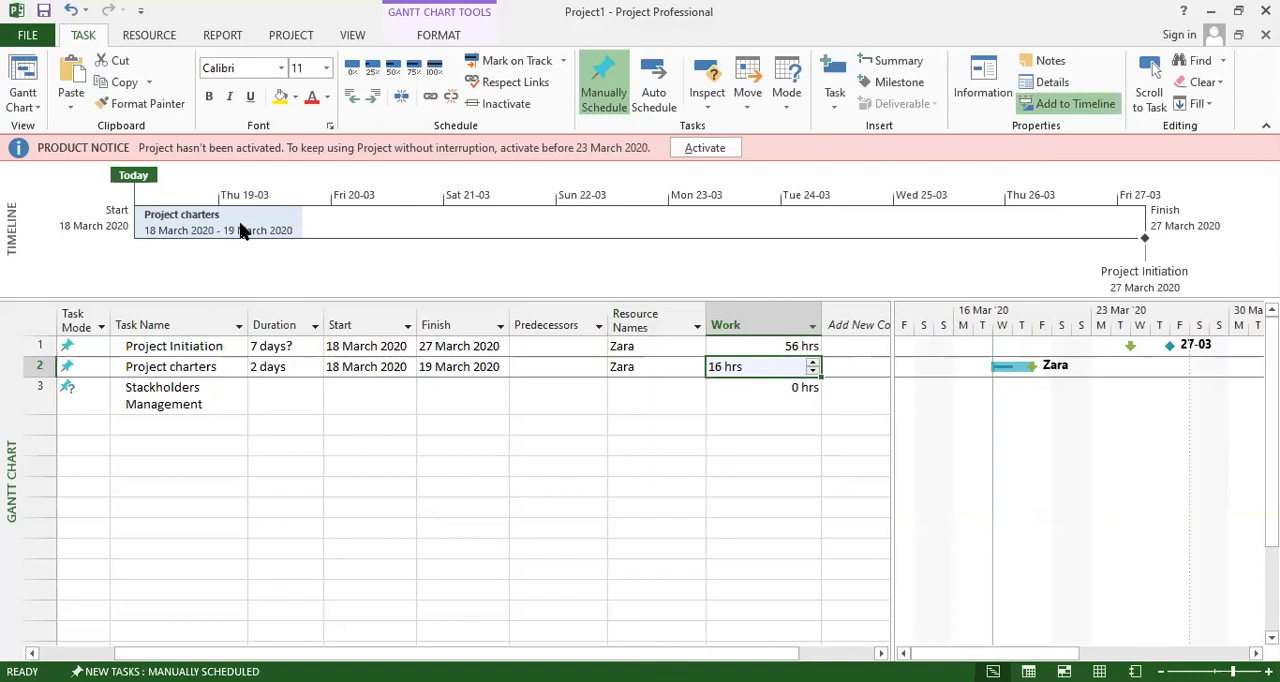
mouse_move(195, 225)
left_click(390, 442)
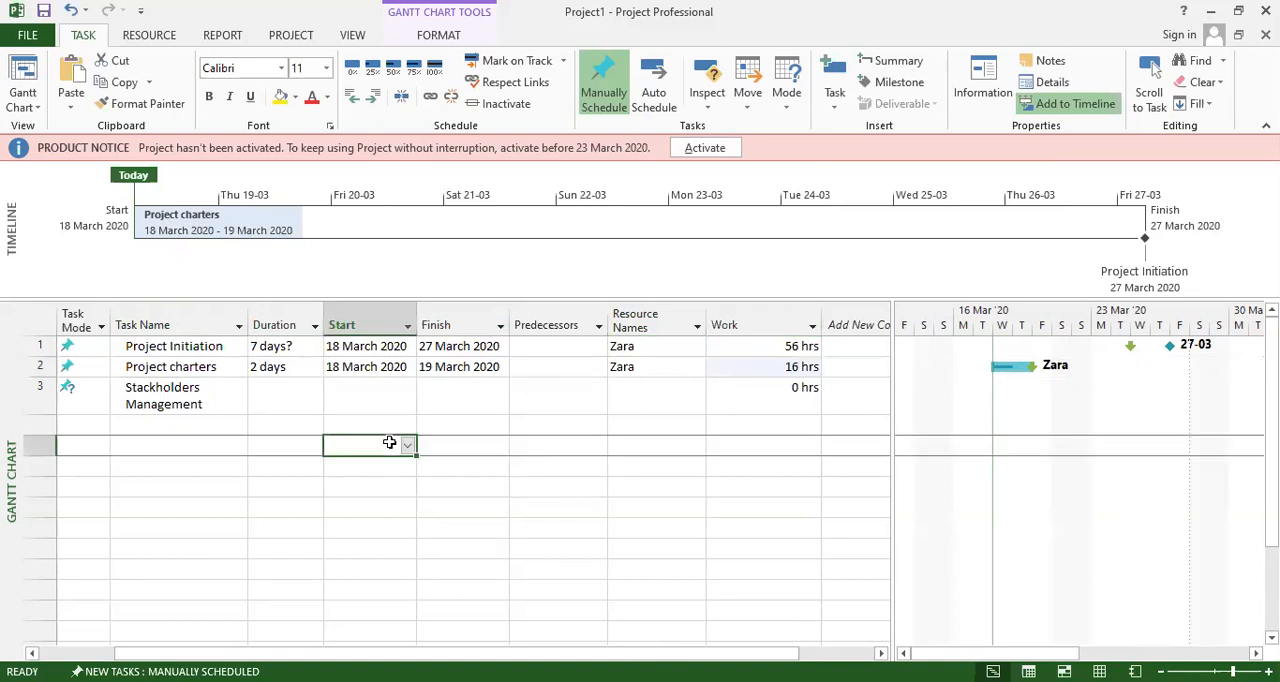
left_click(287, 367)
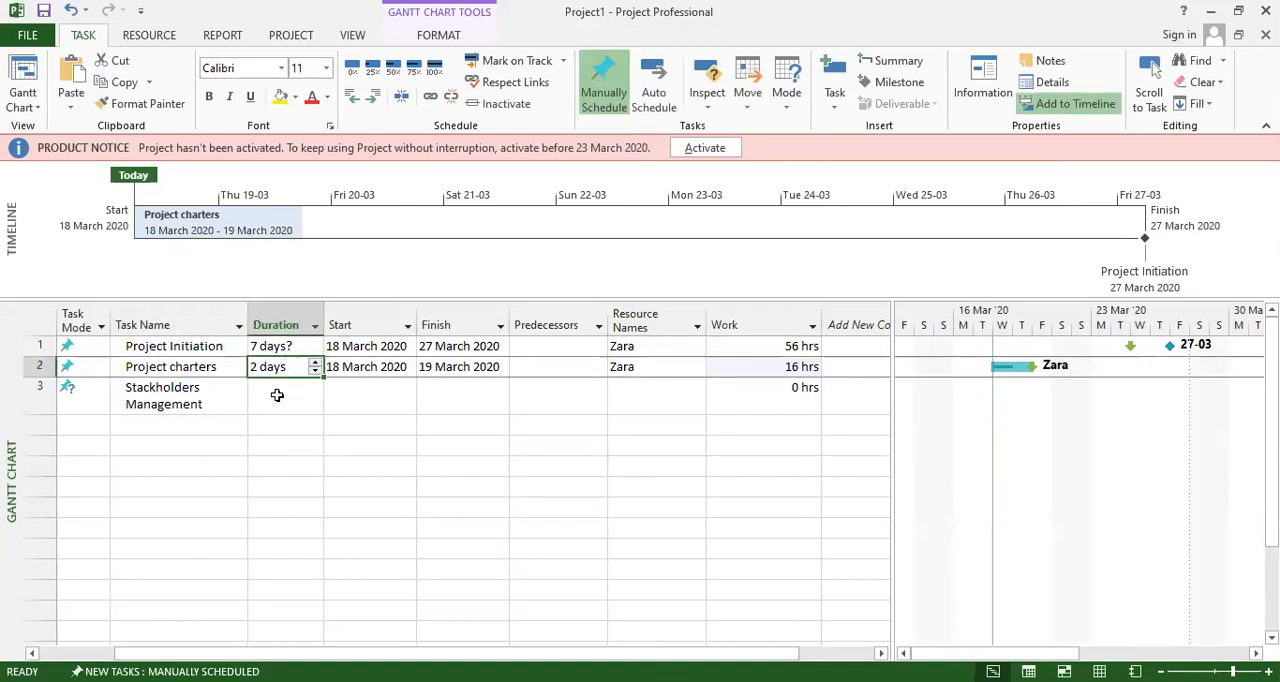
left_click(274, 397)
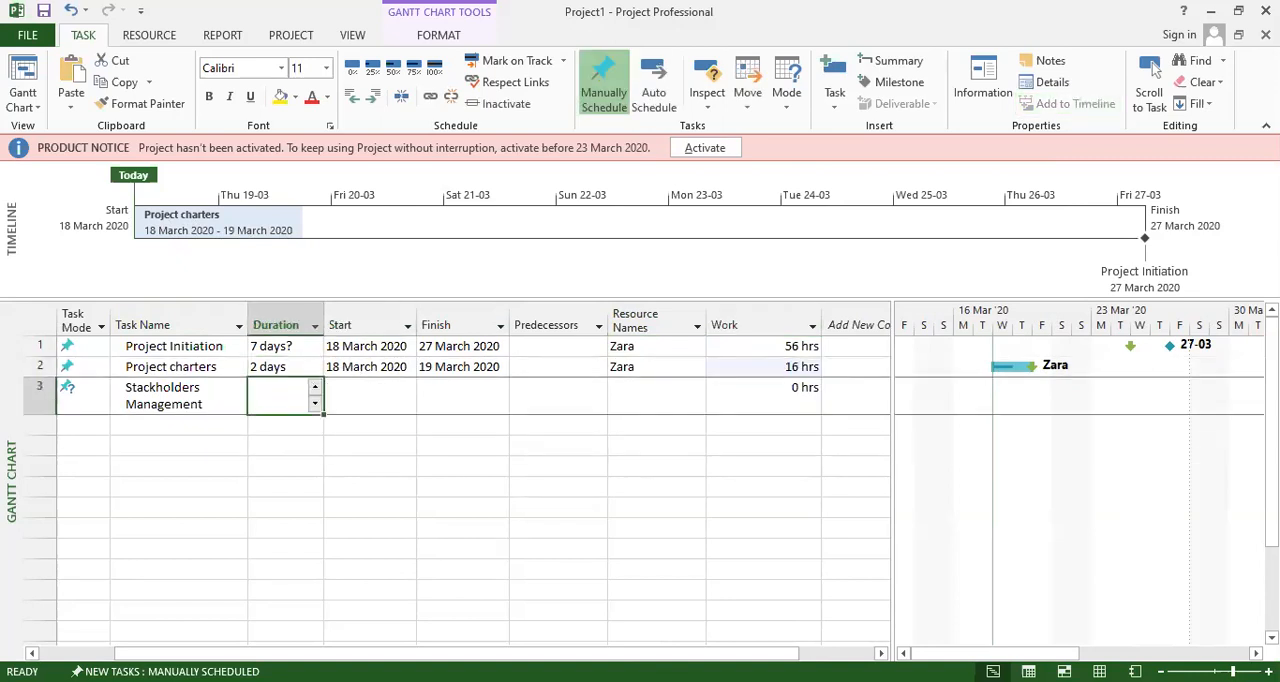
Open the task information of Stackholders Management and examine its general settings and predecessor list.
double_click(186, 400)
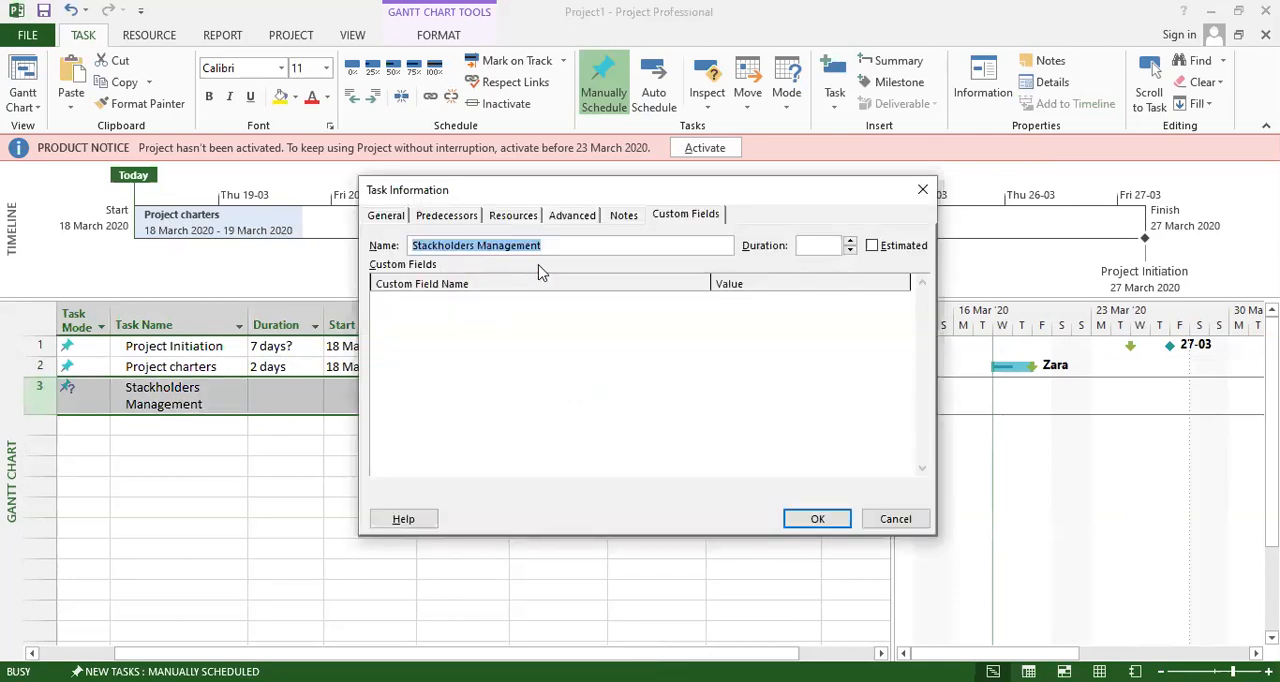
left_click(447, 217)
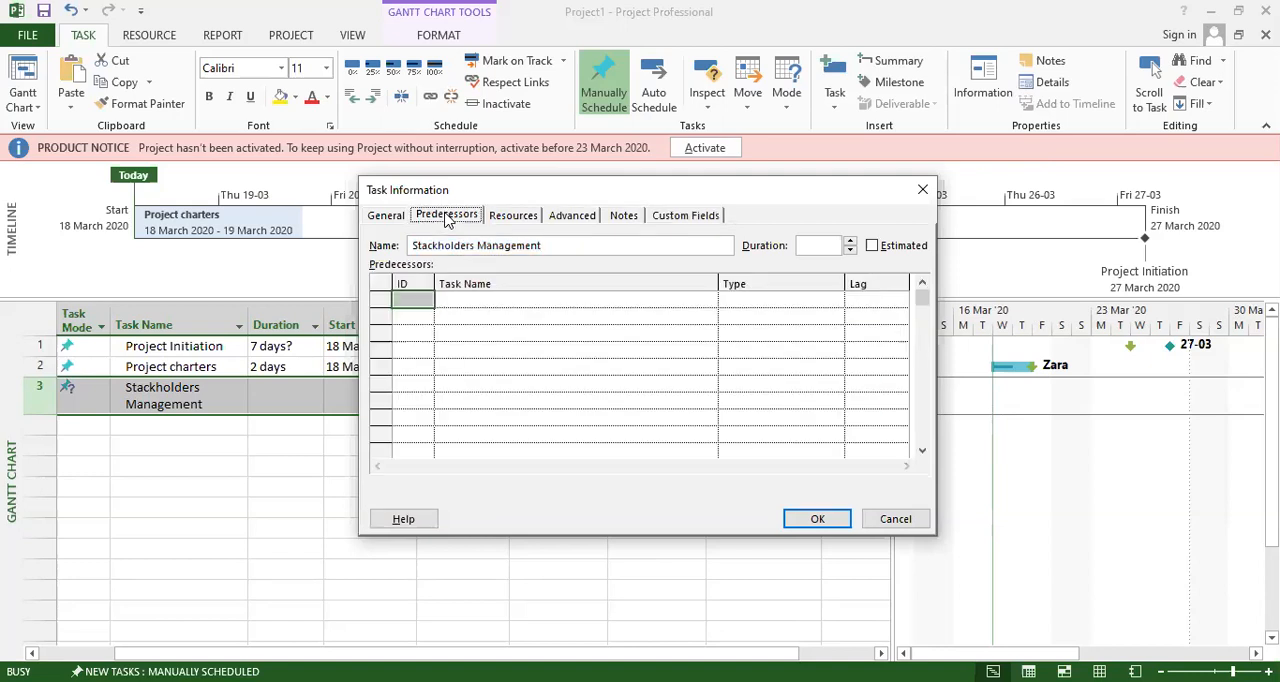
left_click(390, 216)
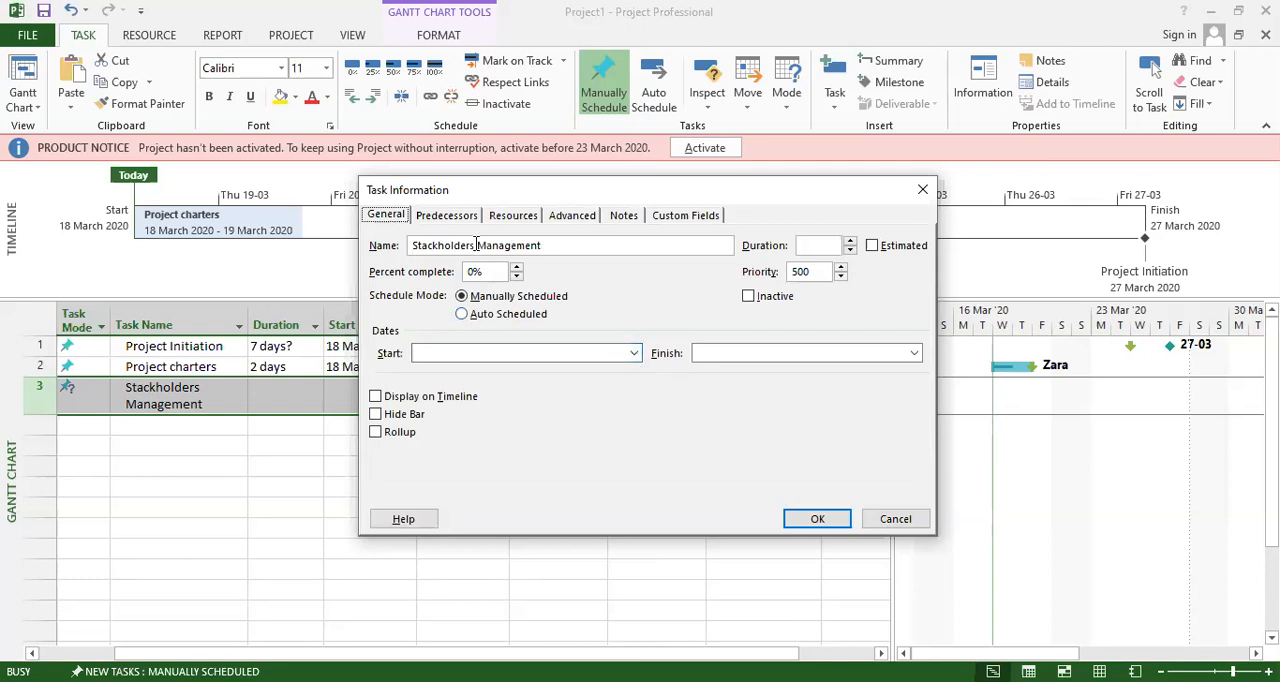
left_click(447, 218)
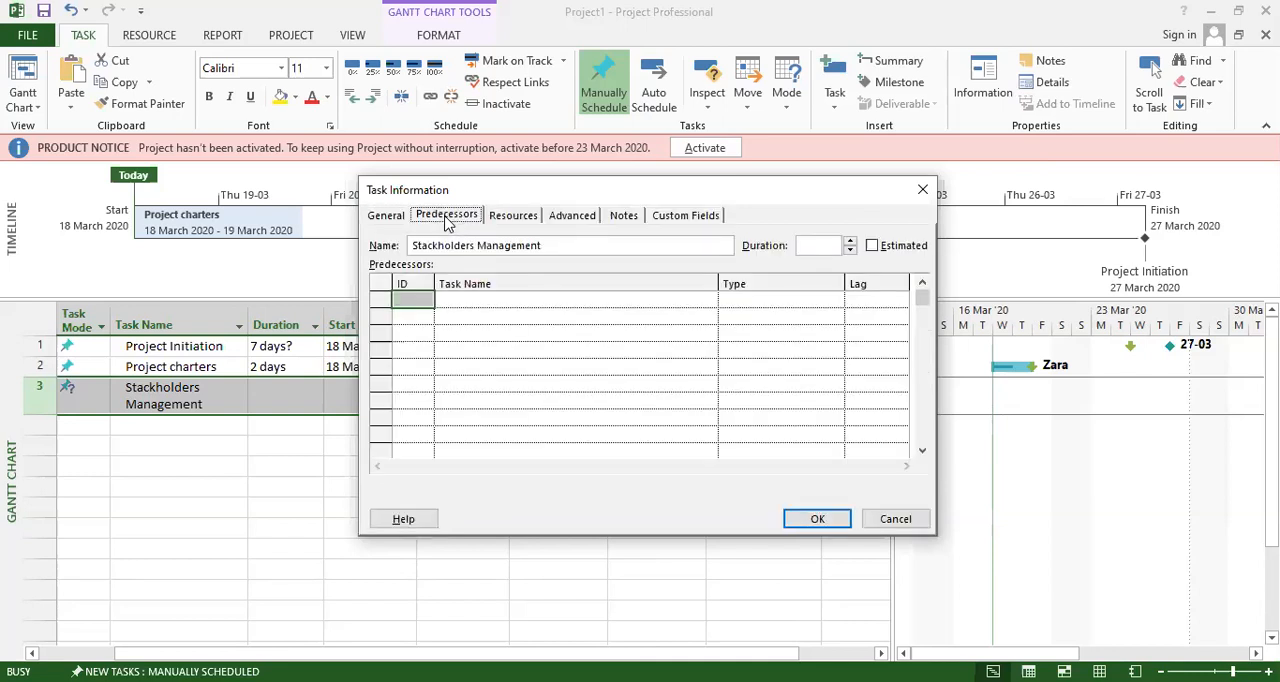
left_click(478, 298)
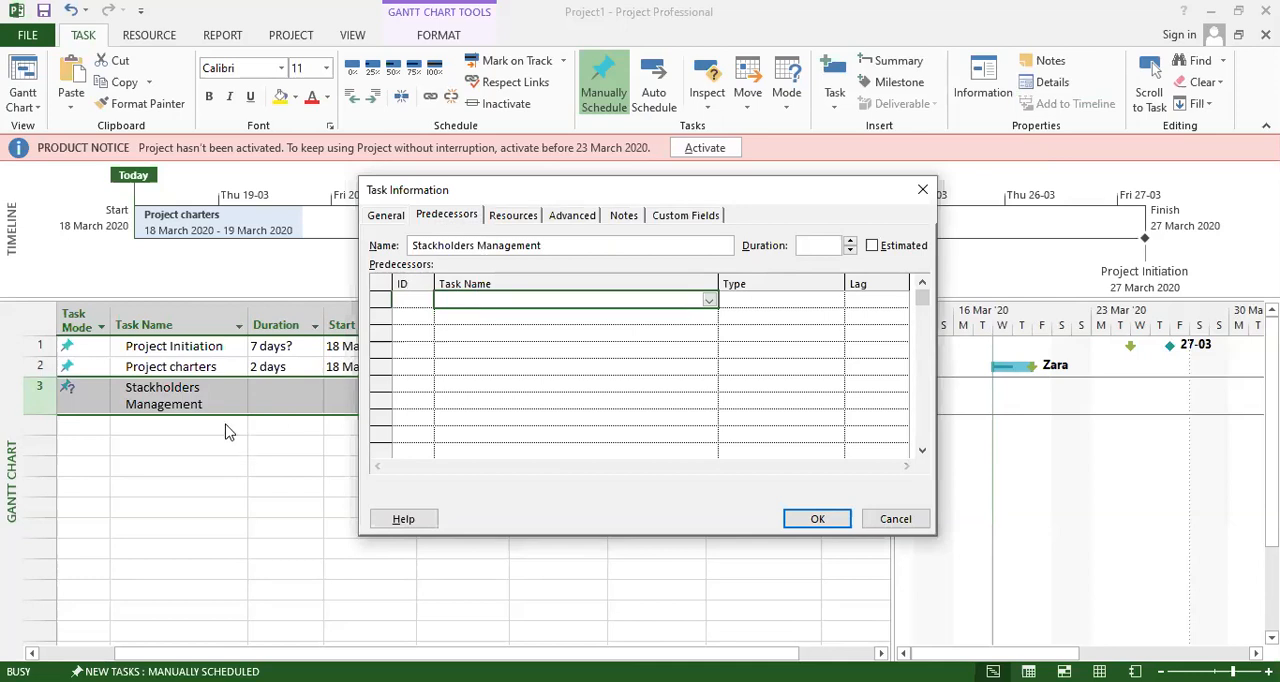
left_click(476, 320)
left_click(465, 349)
left_click(463, 369)
left_click(465, 395)
left_click(469, 421)
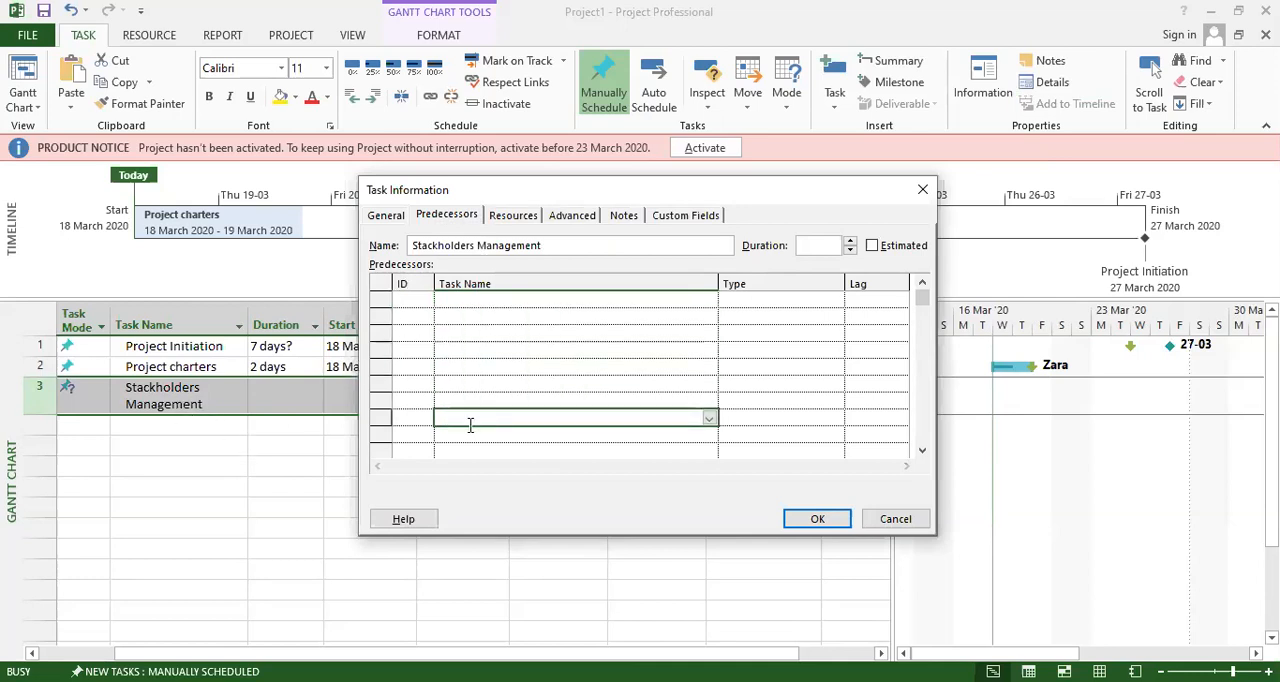
left_click(475, 336)
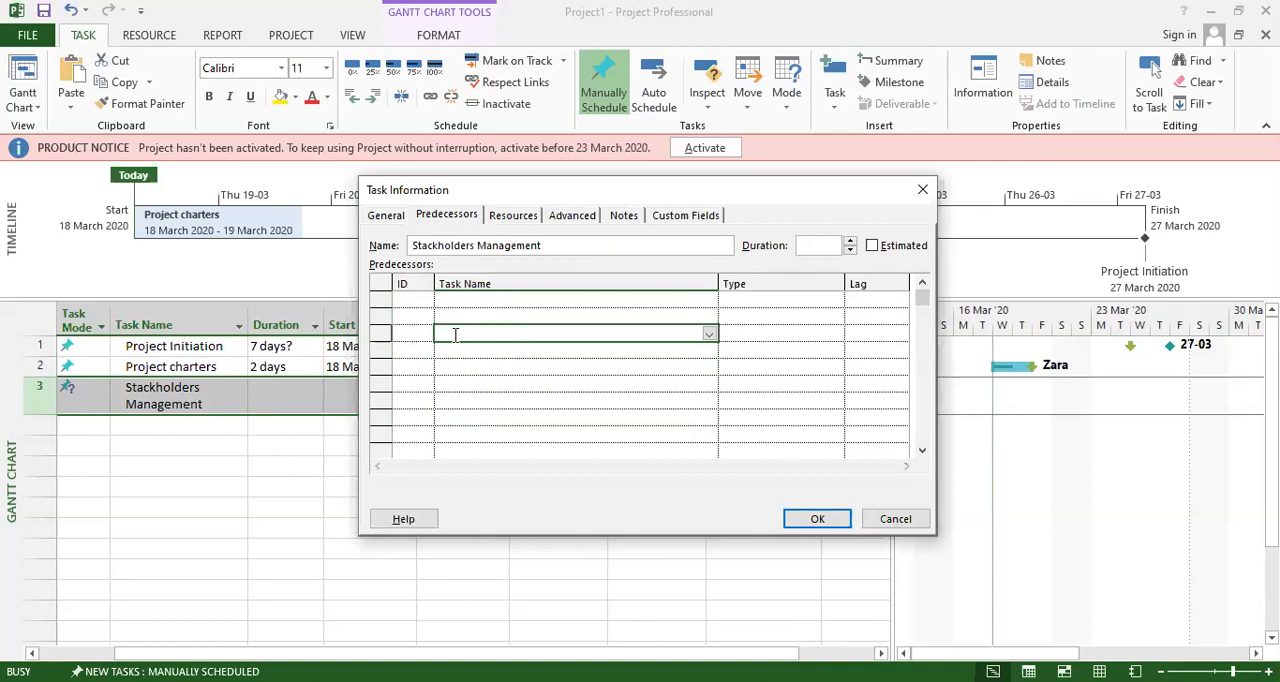
left_click(511, 317)
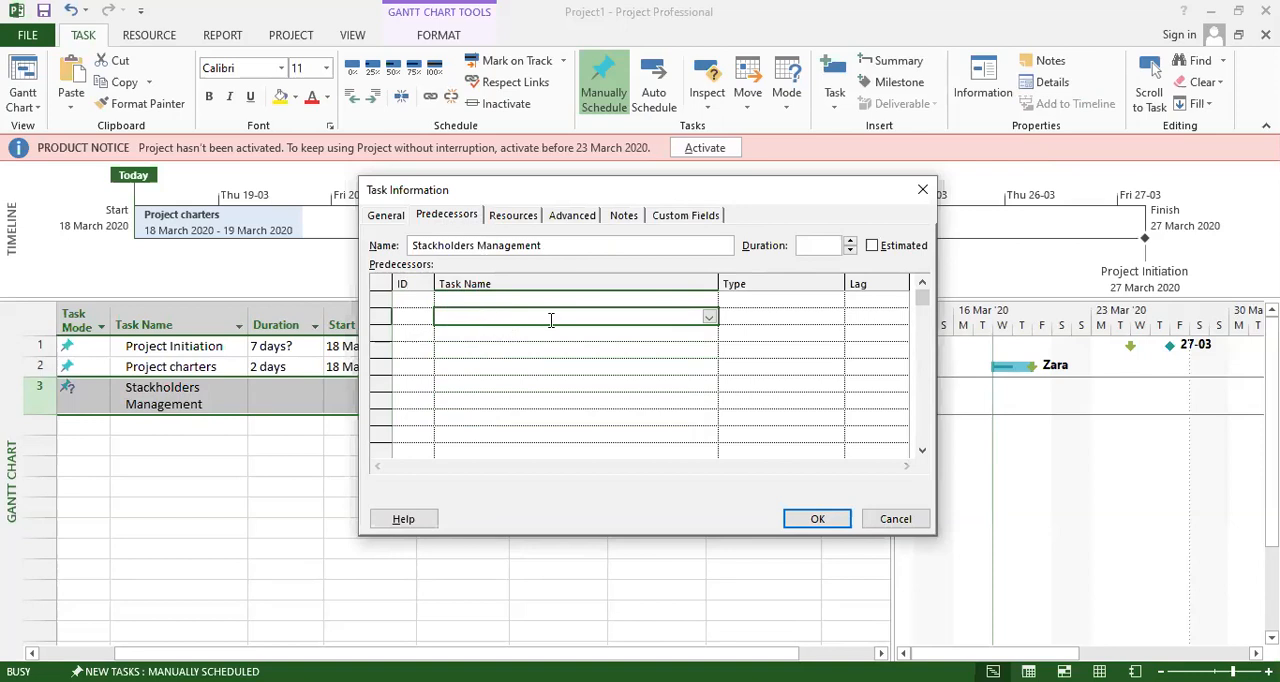
left_click(493, 350)
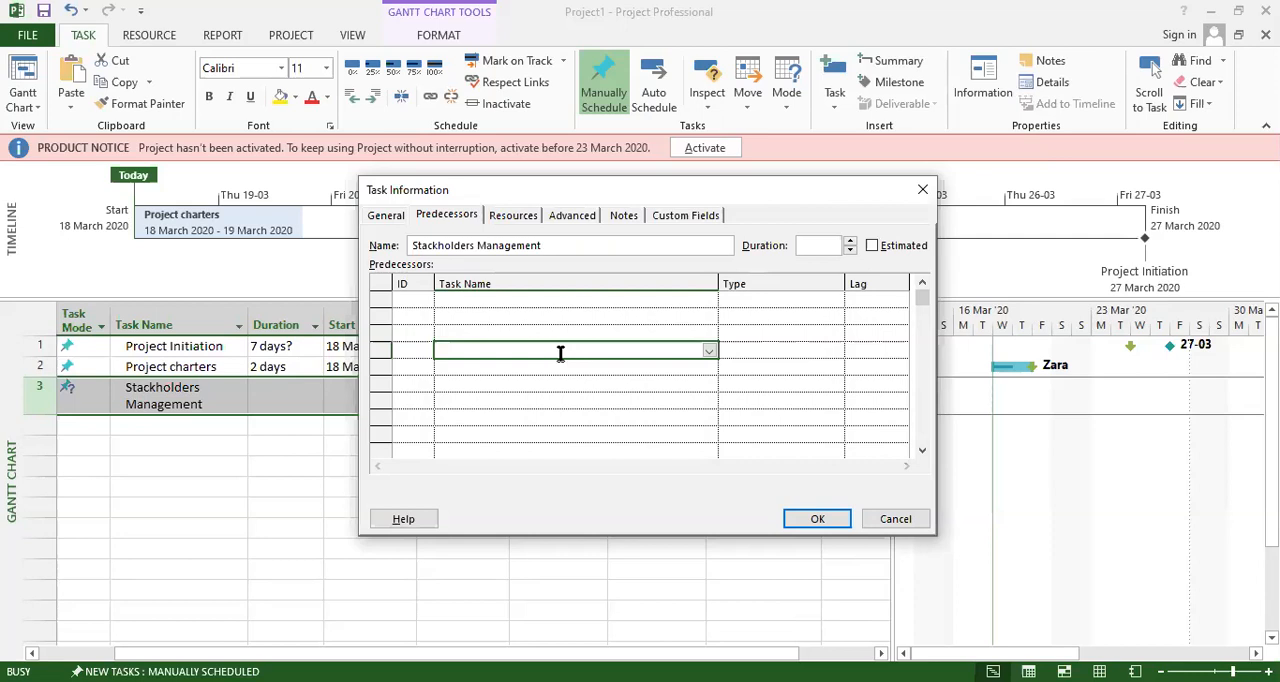
left_click(498, 370)
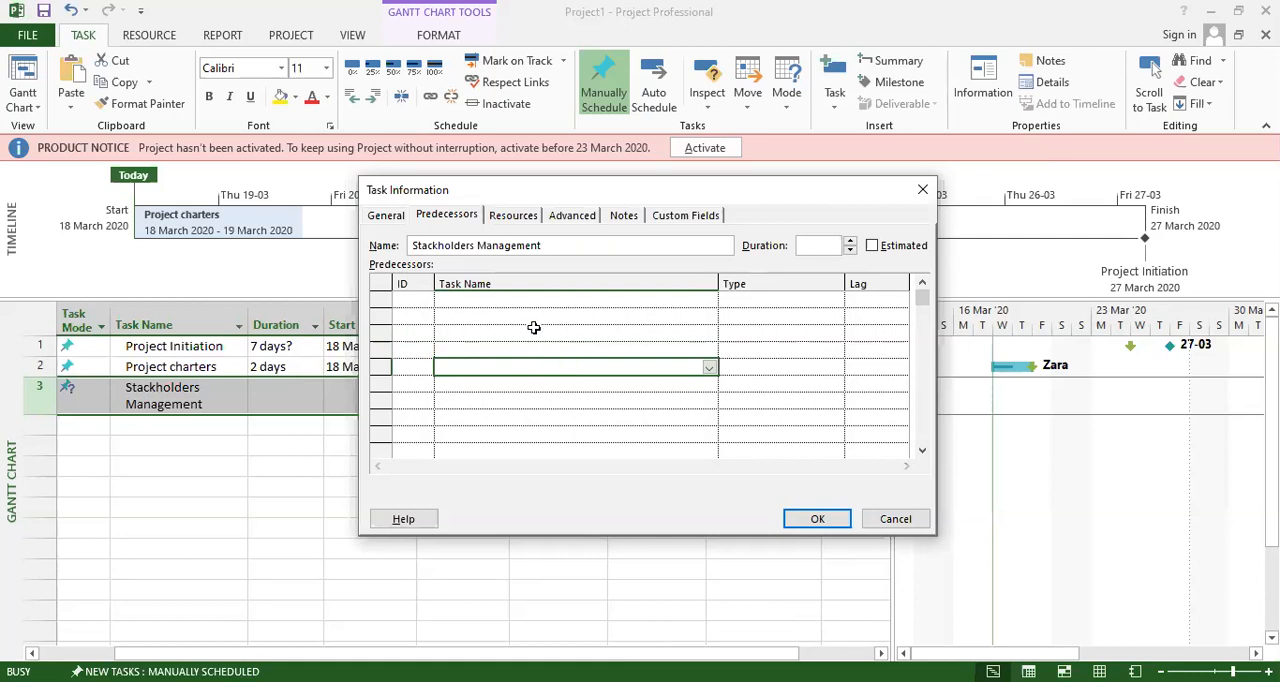
left_click(511, 303)
left_click(509, 345)
left_click(520, 370)
Add a new person as resource for the Stackholders Management task and set its duration to 3 days.
left_click(514, 216)
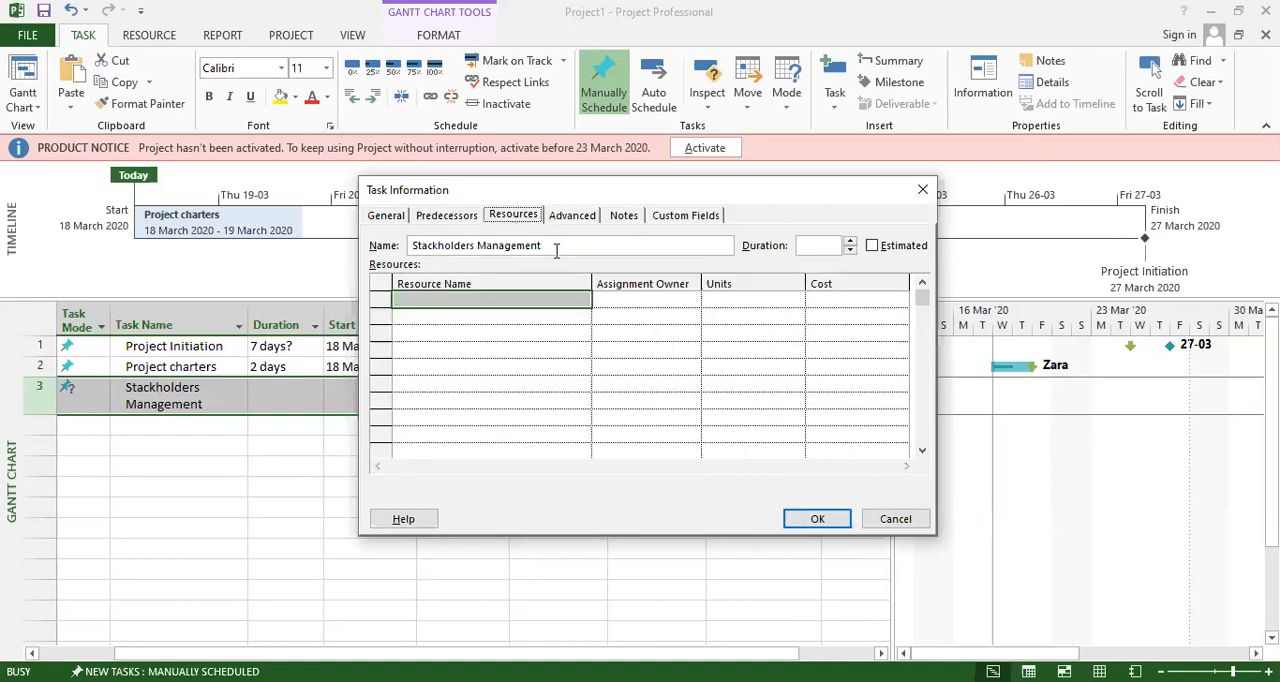
left_click(468, 301)
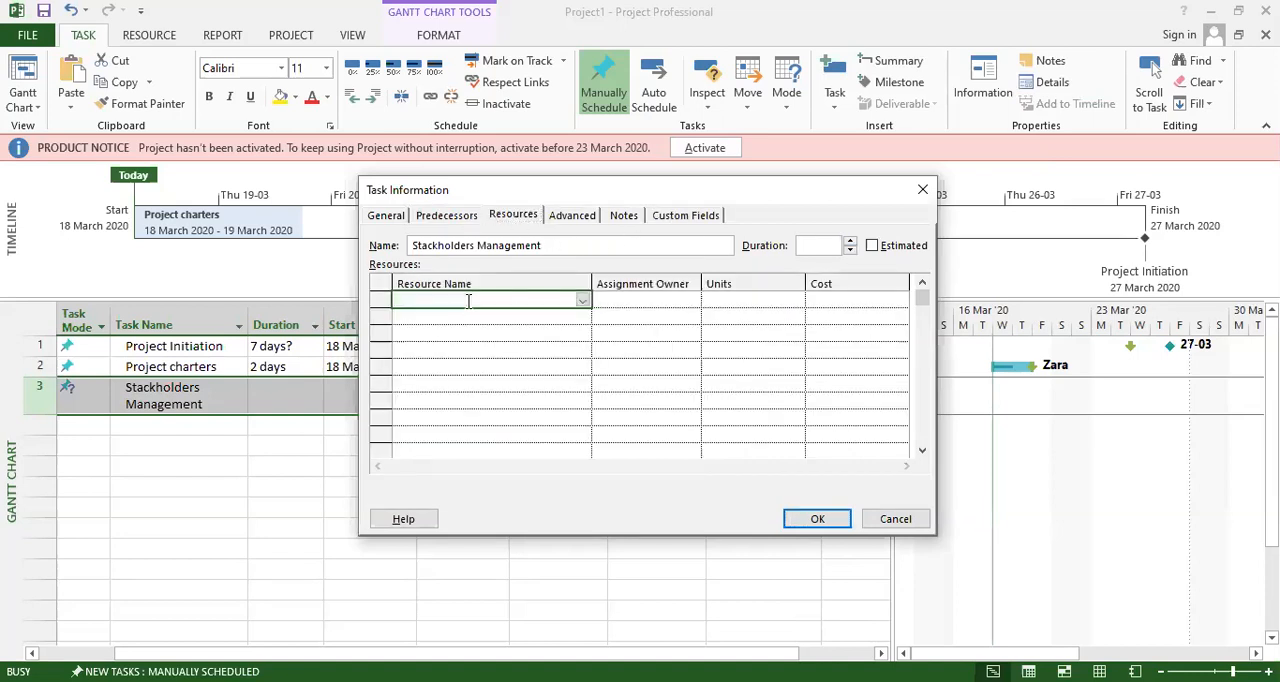
left_click(583, 302)
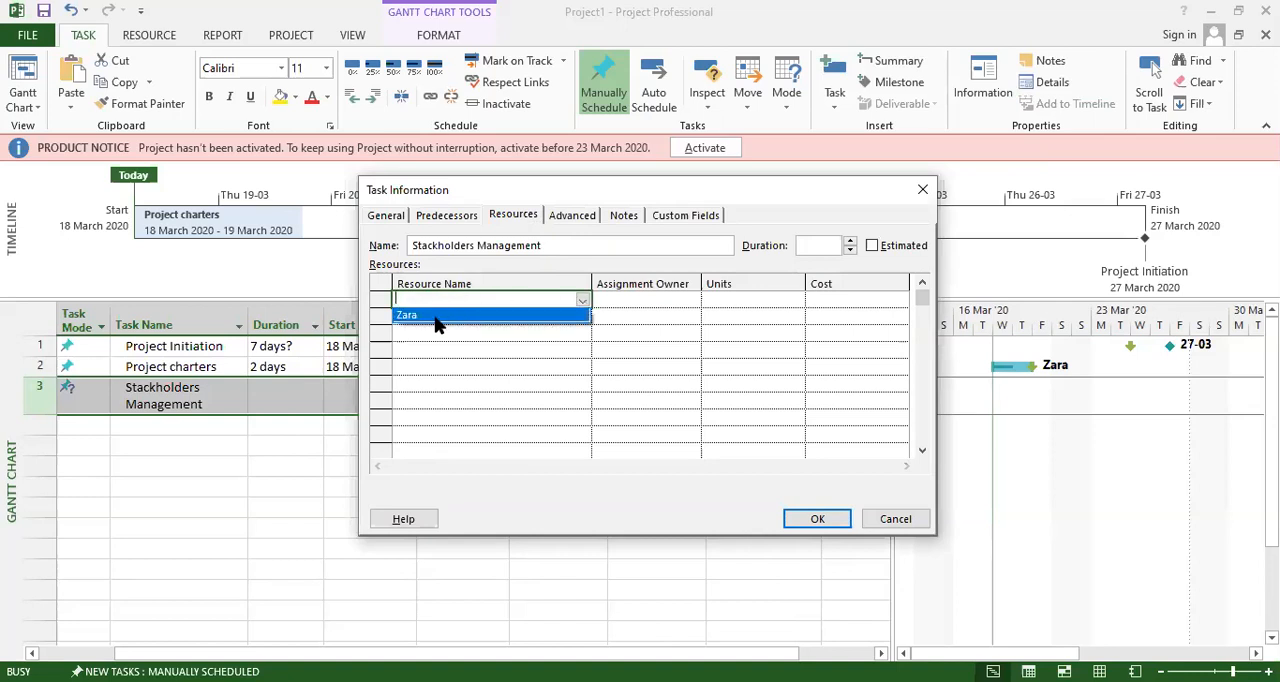
left_click(445, 349)
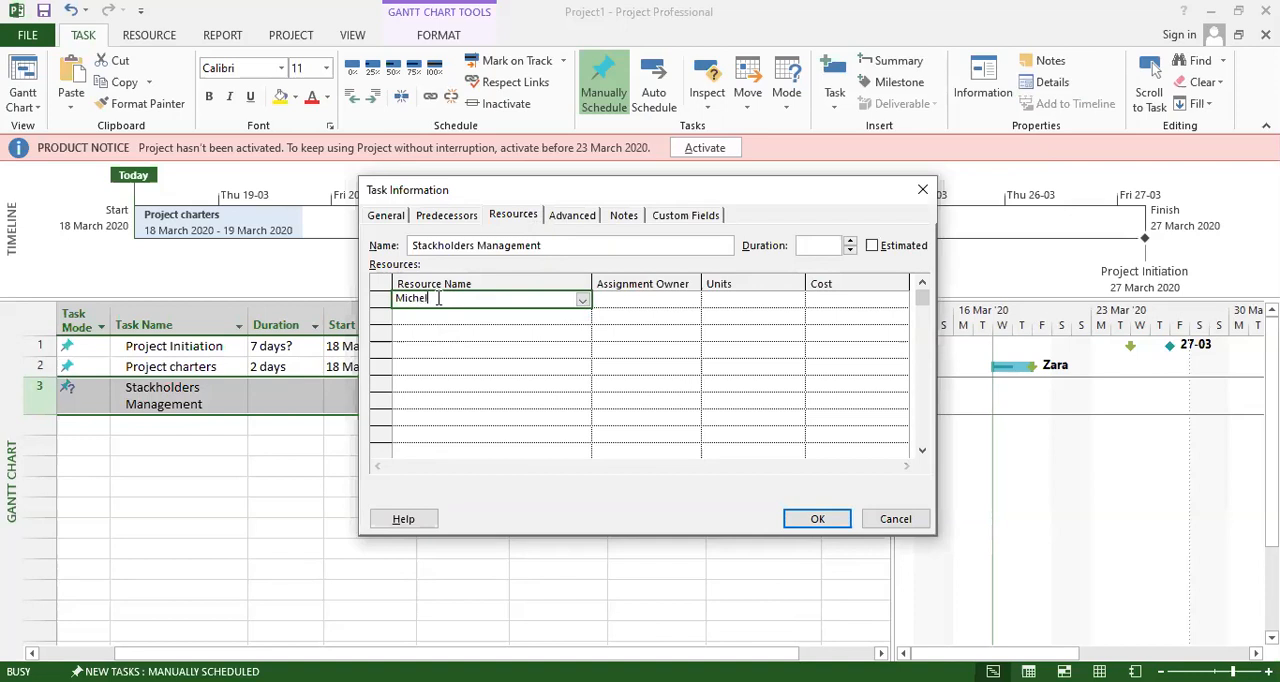
left_click(447, 347)
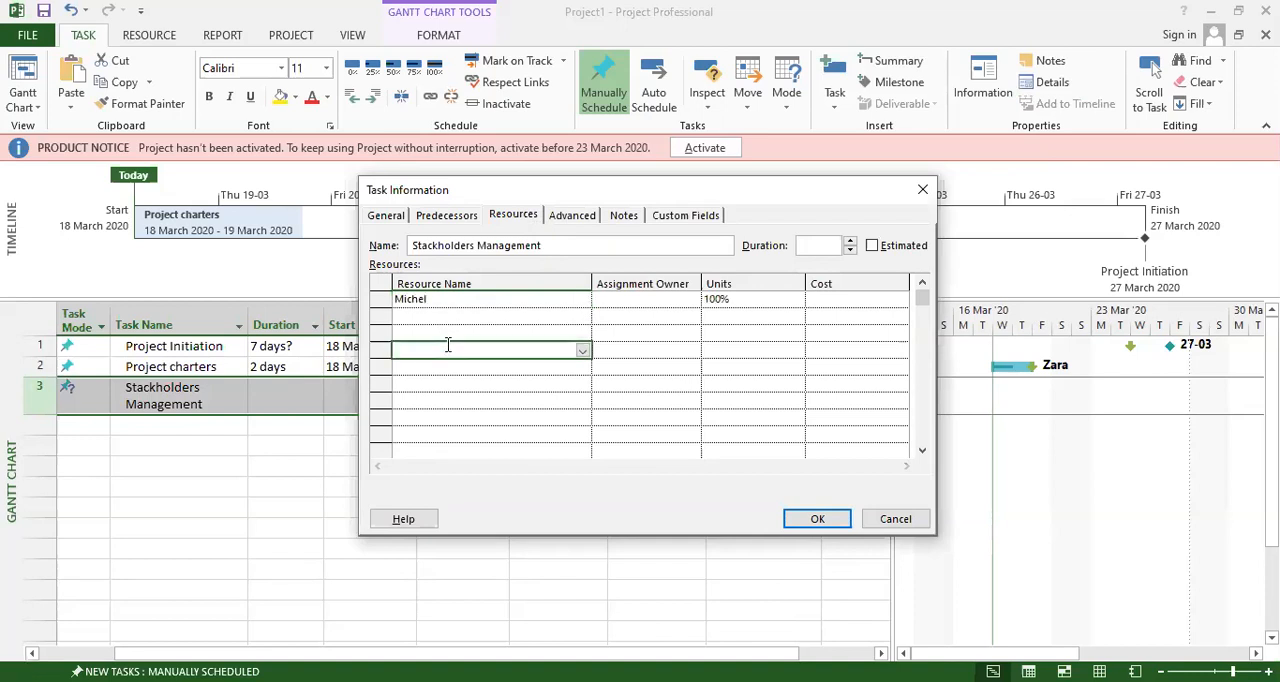
left_click(497, 303)
left_click(619, 302)
left_click(730, 299)
left_click(837, 299)
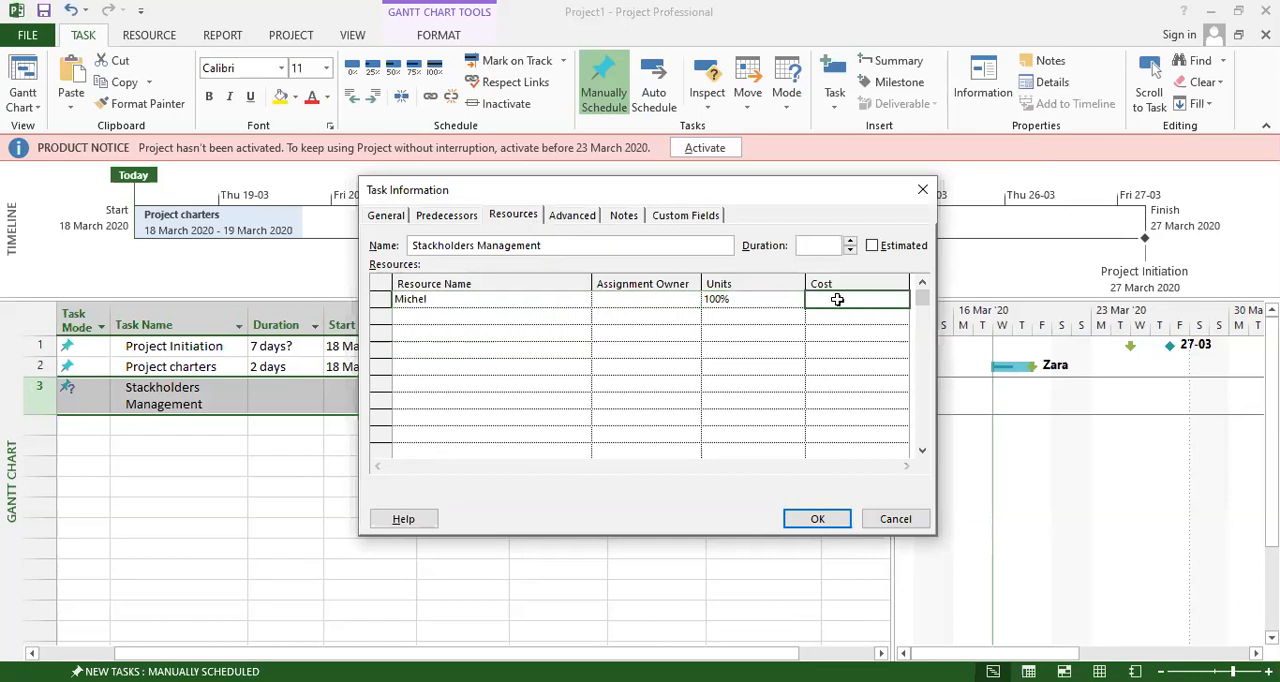
left_click(737, 332)
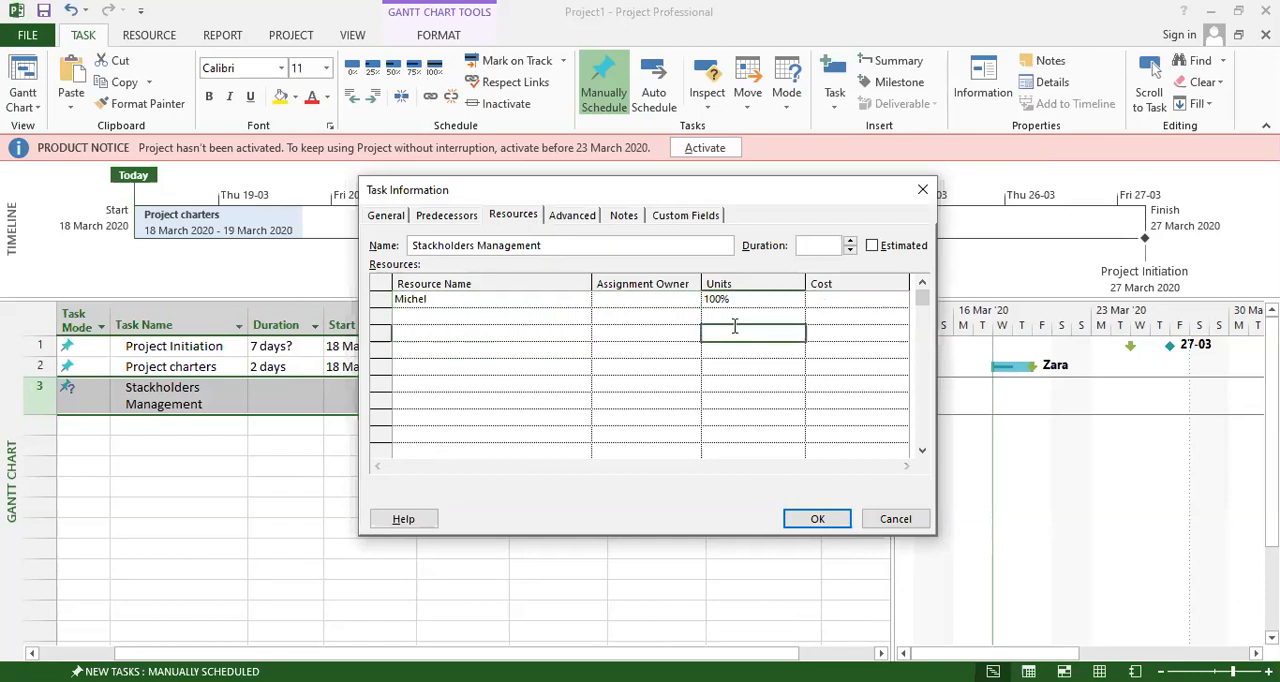
left_click(851, 241)
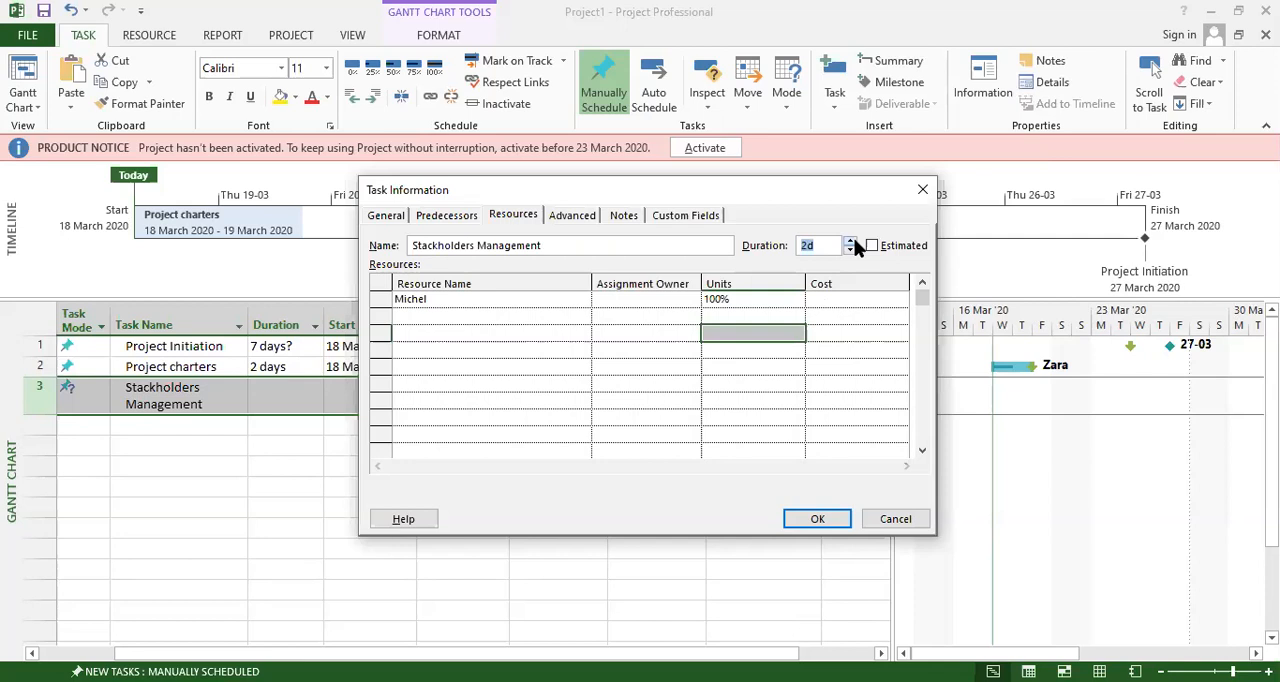
left_click(455, 299)
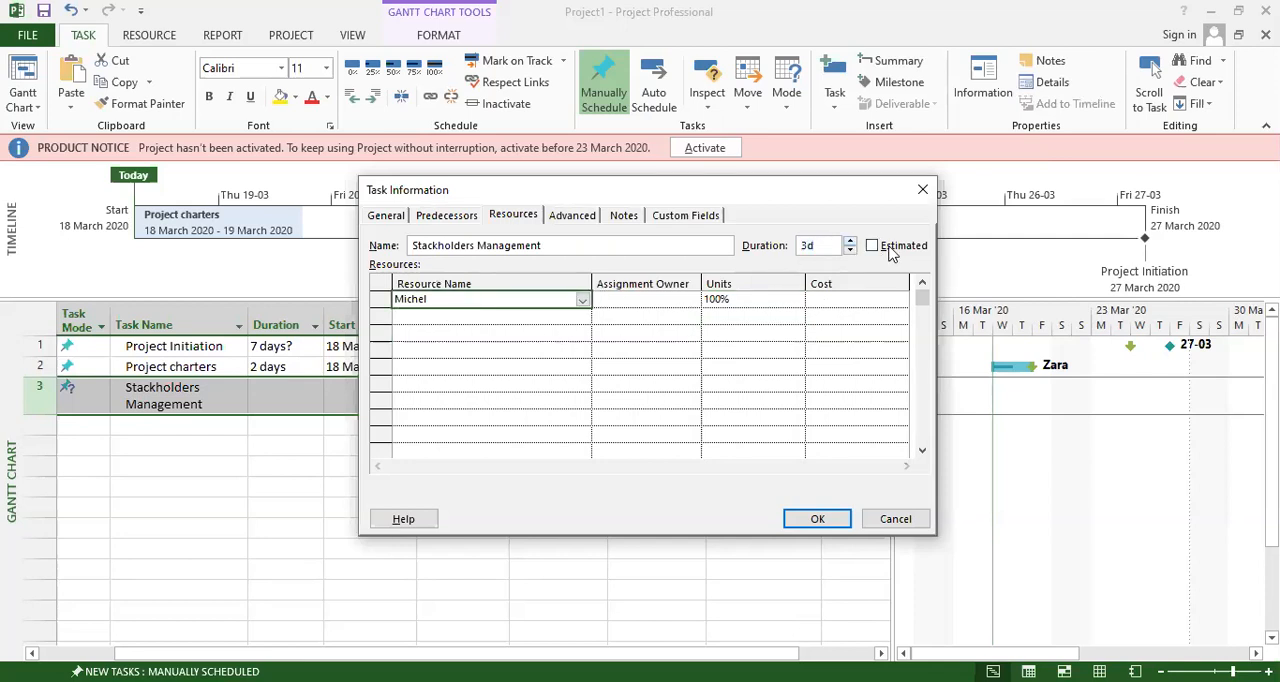
Set the Stackholders Management task's deadline to 22 March 2020, keeping it a regular task rather than a milestone.
left_click(564, 218)
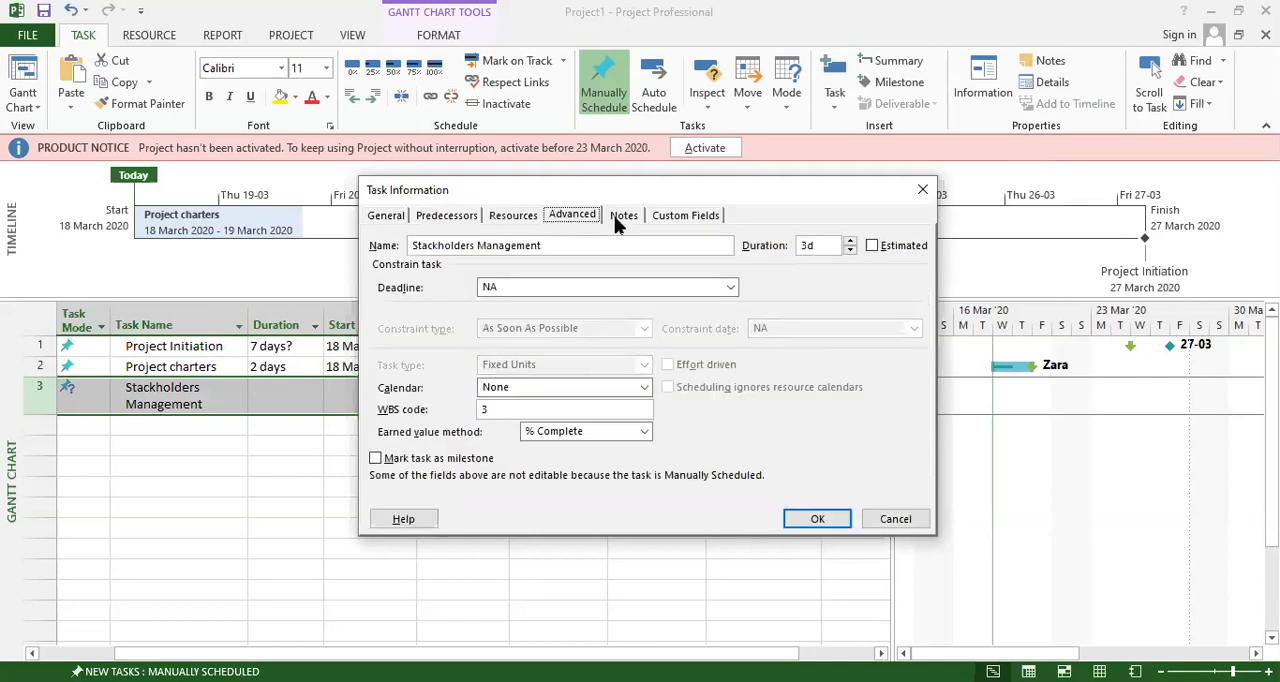
left_click(645, 432)
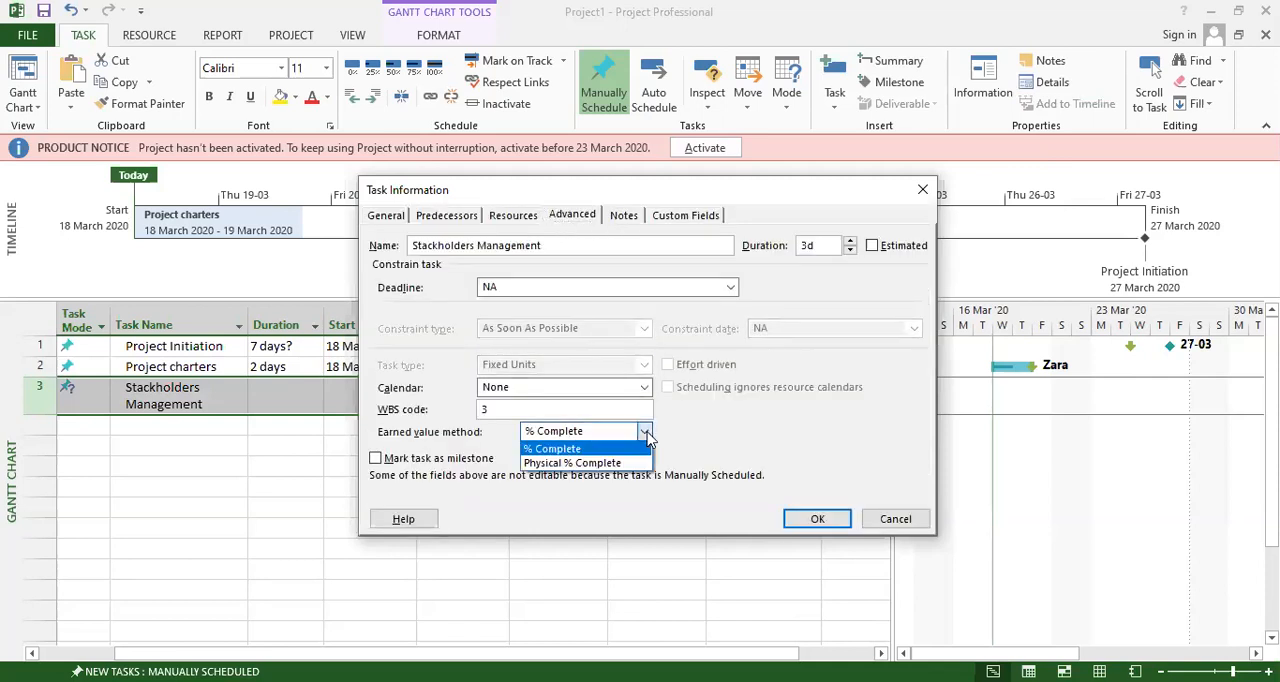
left_click(645, 432)
left_click(517, 287)
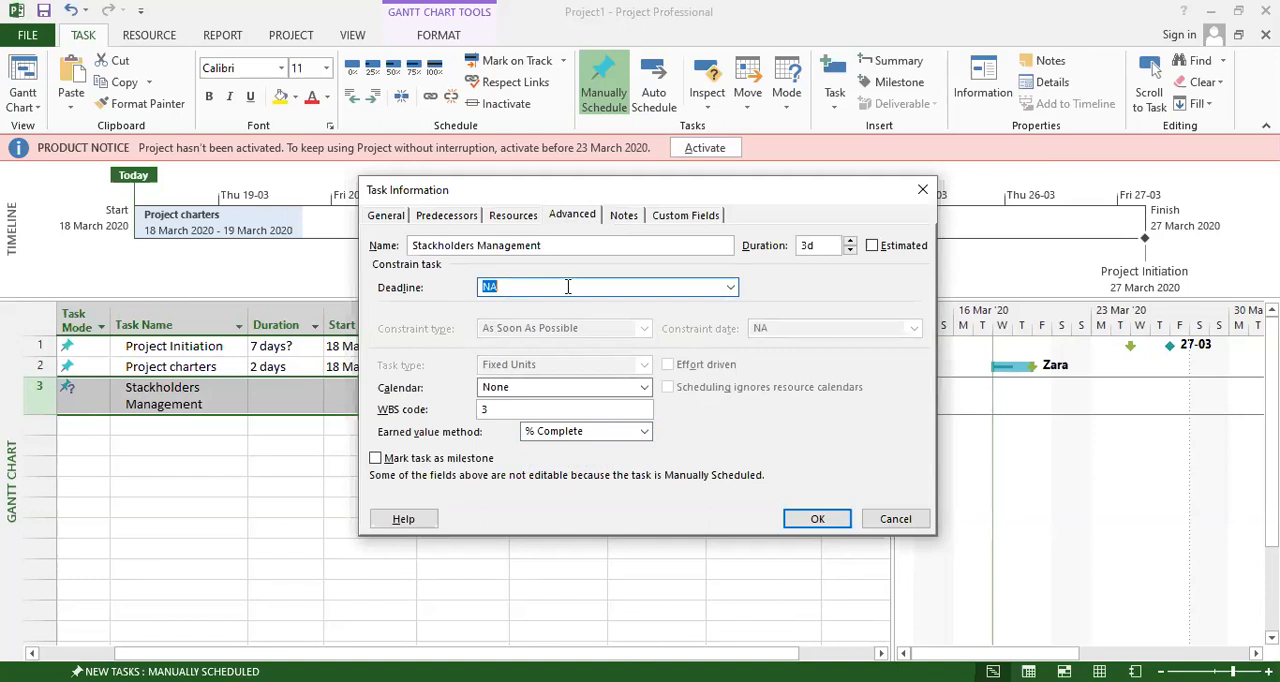
left_click(731, 287)
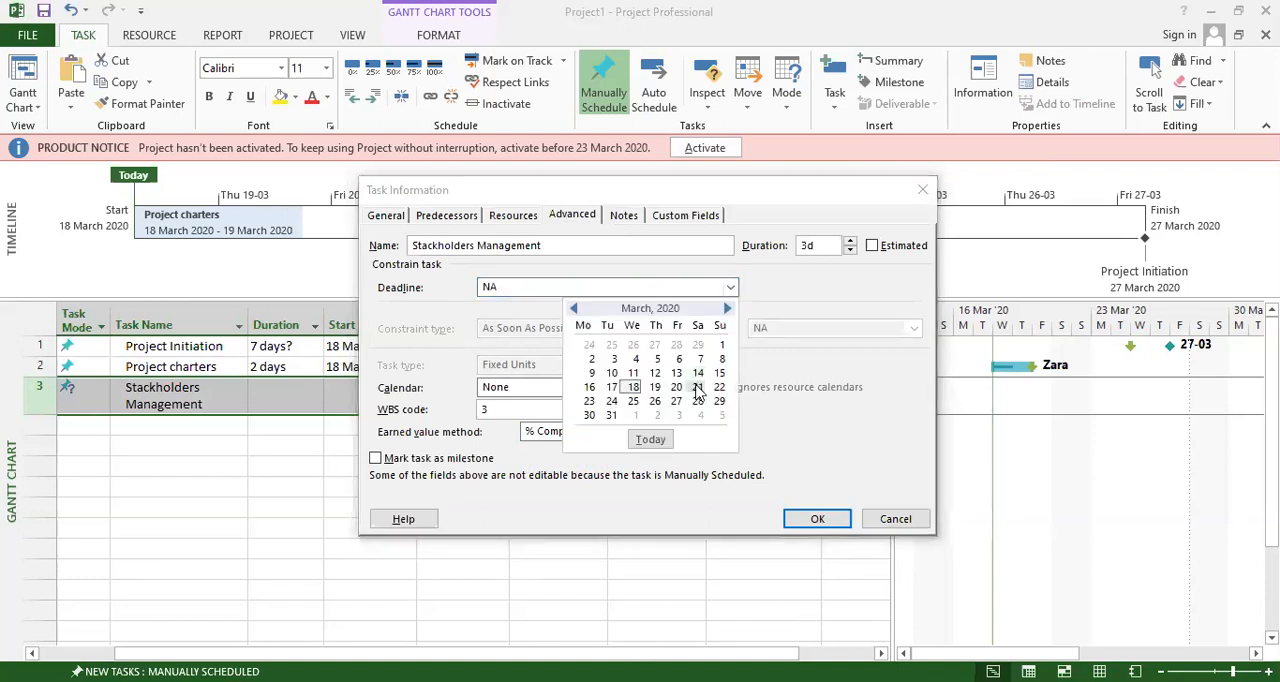
left_click(698, 389)
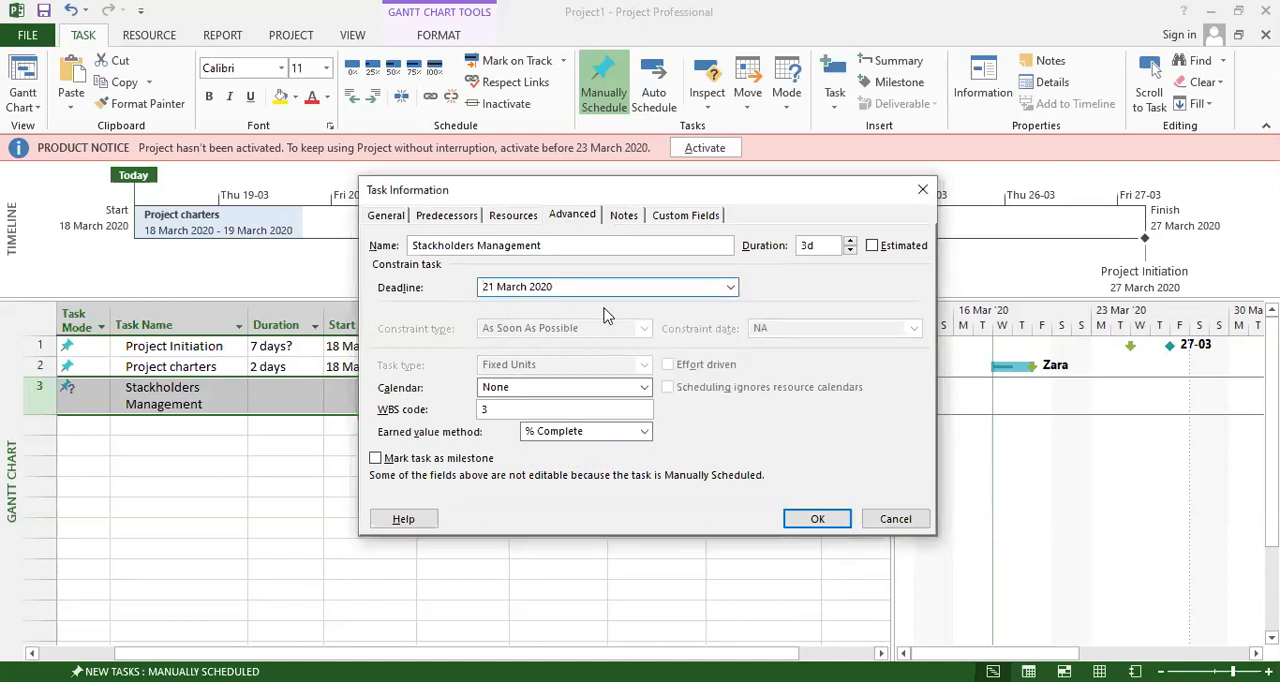
left_click(731, 287)
left_click(720, 388)
left_click(452, 463)
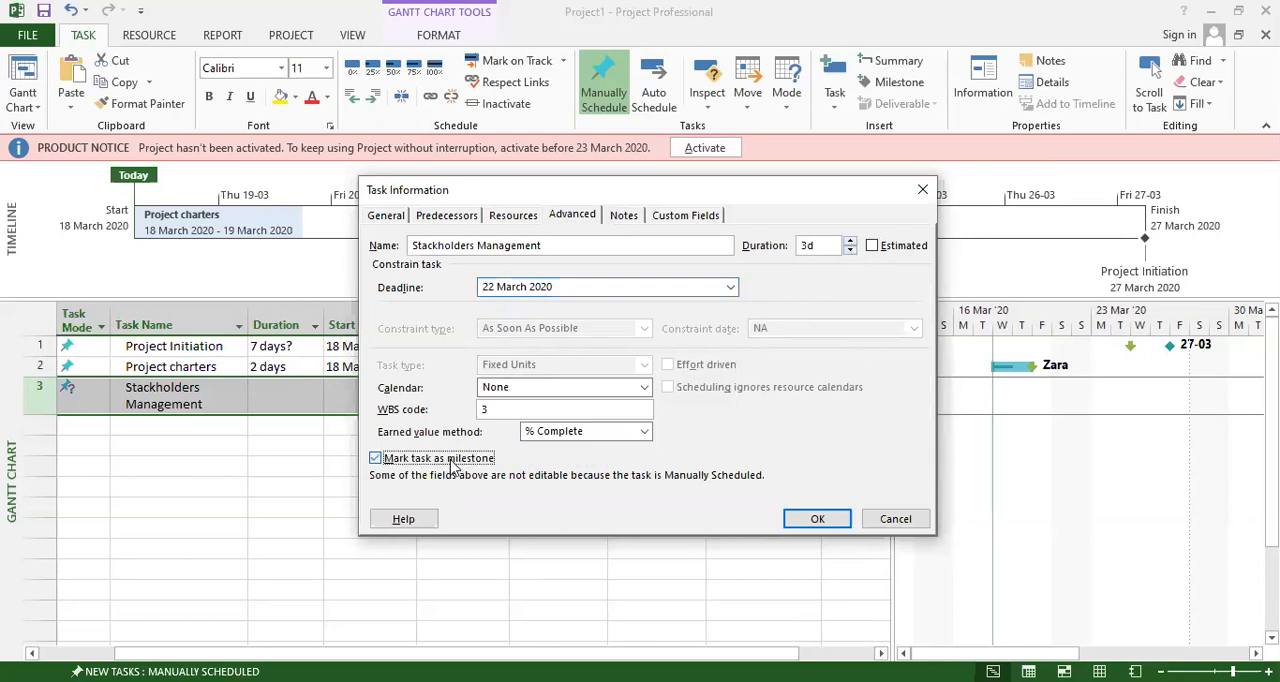
Set the percent complete of Stackholders Management to 70% and apply its task information.
left_click(386, 217)
left_click(516, 267)
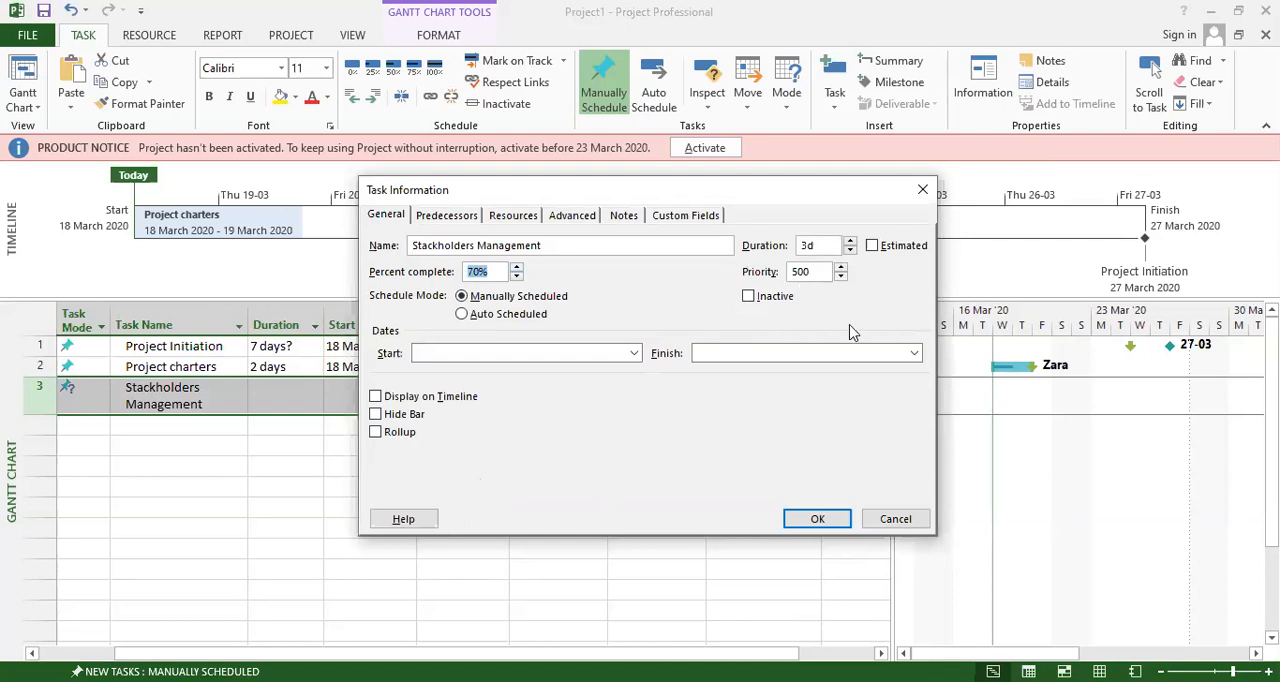
left_click(816, 524)
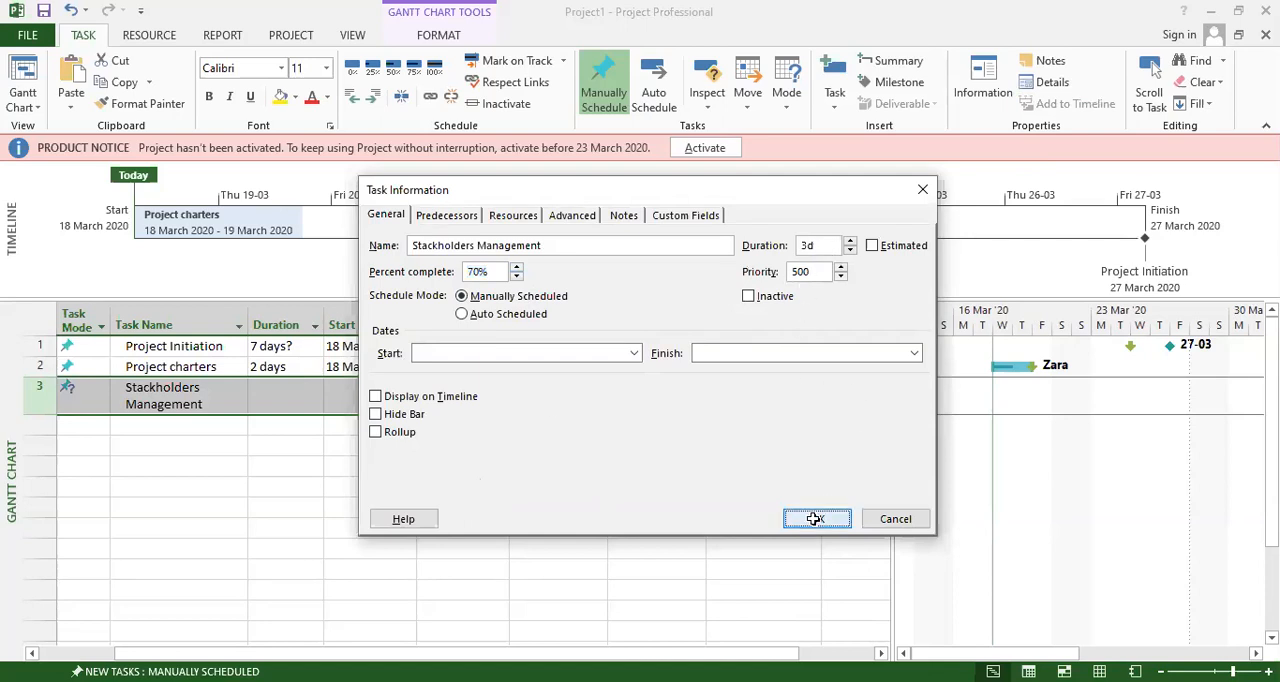
Set the start date of the Stackholders Management task to 20 March 2020.
left_click(195, 461)
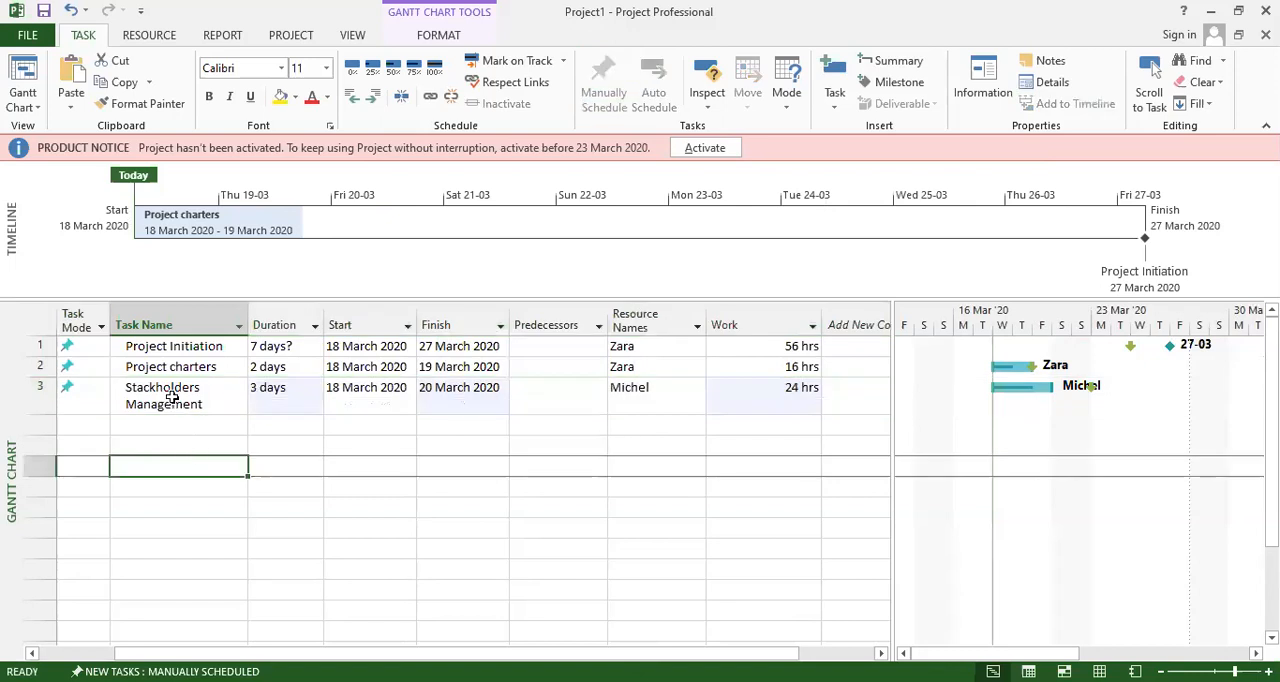
left_click(180, 393)
left_click(275, 397)
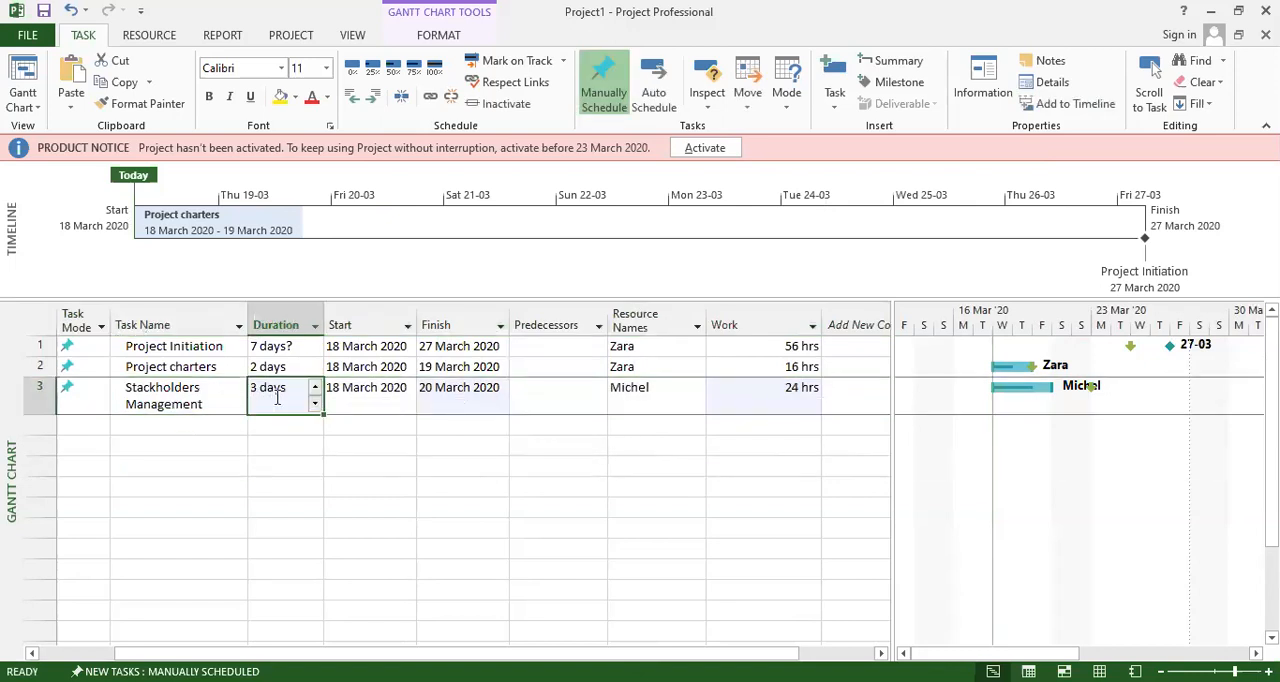
left_click(362, 394)
left_click(408, 396)
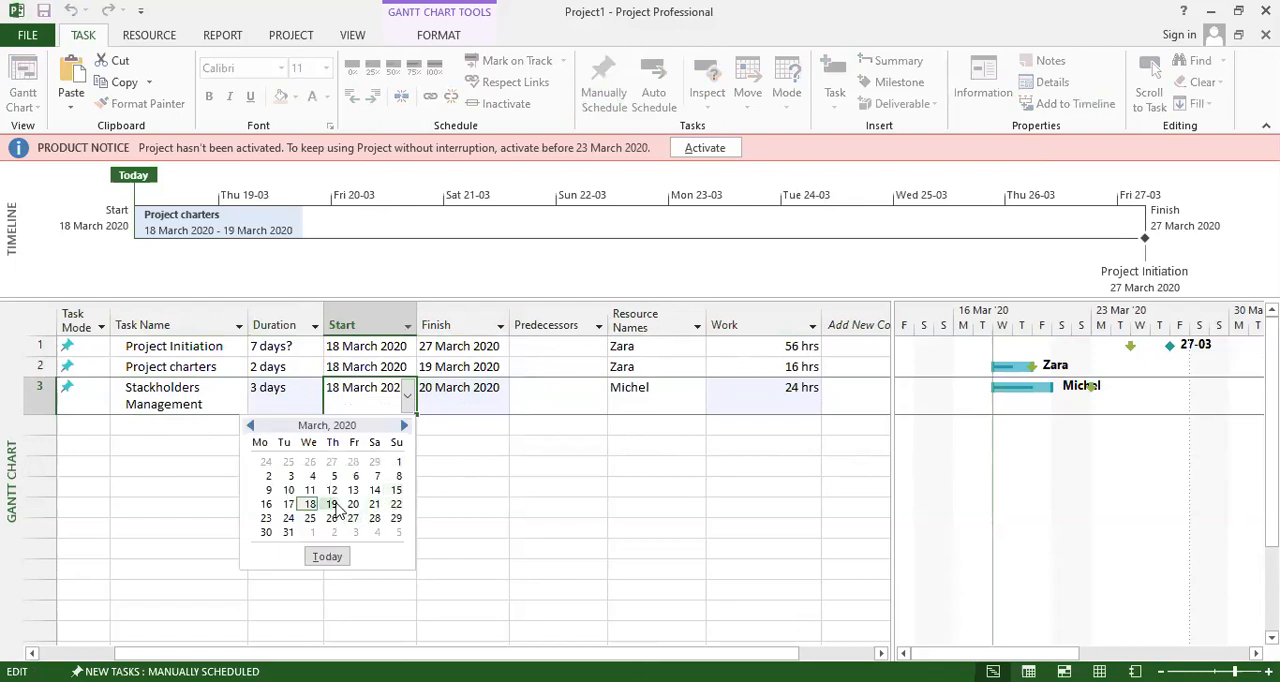
left_click(353, 507)
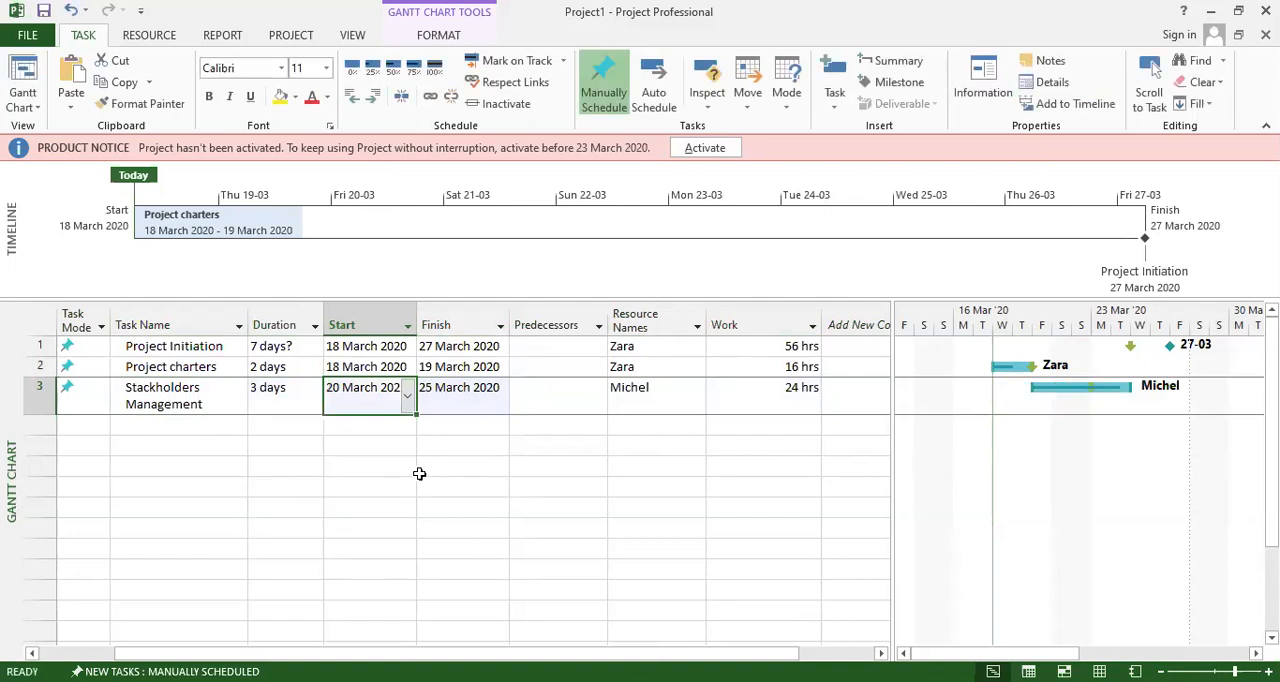
left_click(651, 400)
left_click(777, 399)
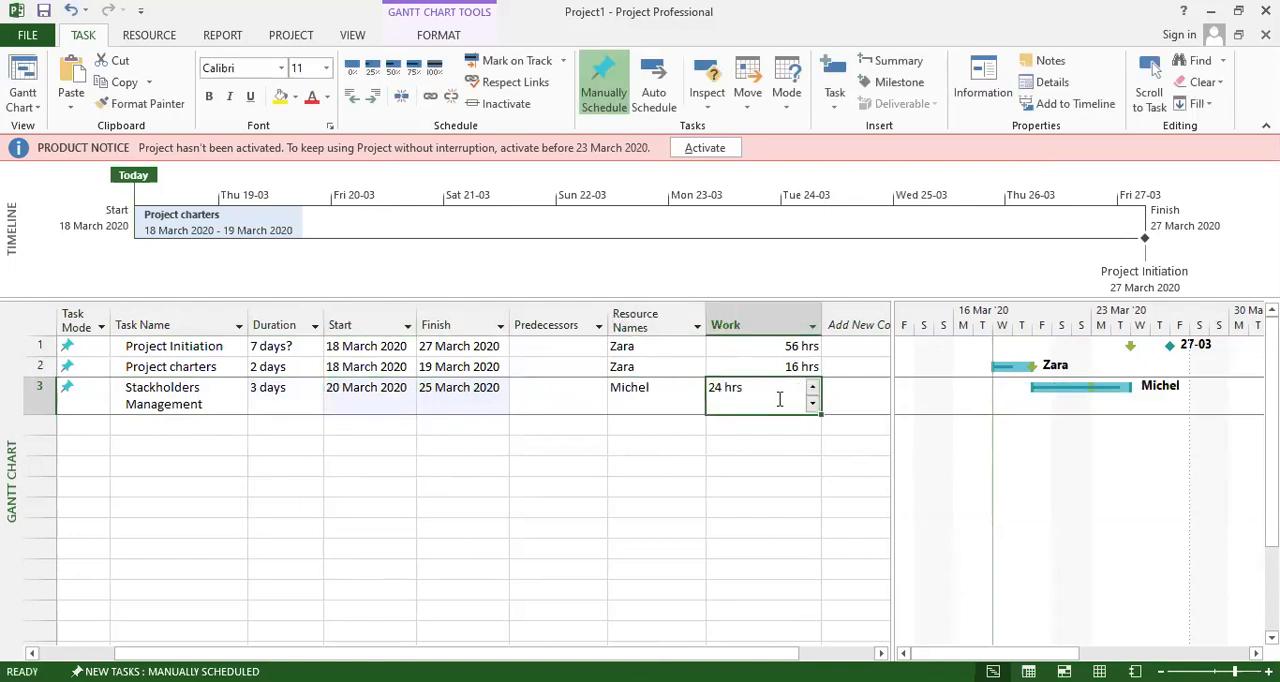
left_click(778, 464)
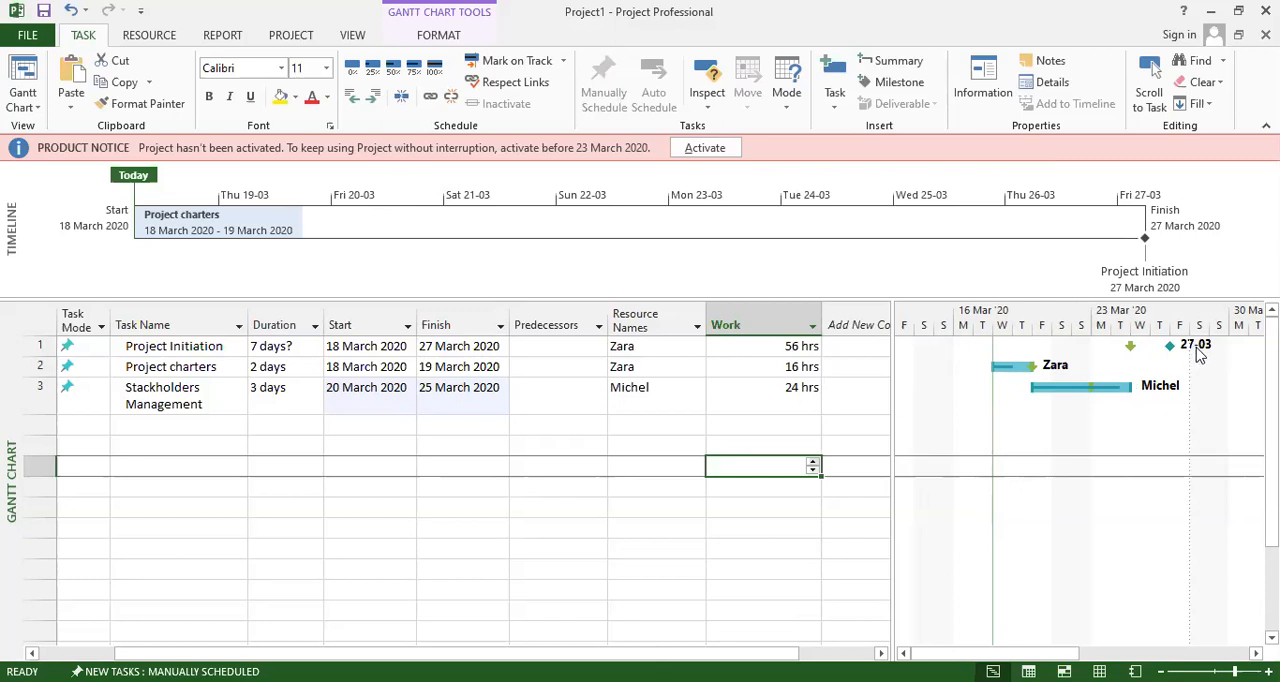
Widen the task table beside the Gantt chart and replace its Predecessors column with % Complete.
mouse_move(1003, 652)
left_mouse_down()
mouse_move(1128, 652)
mouse_move(1041, 652)
left_mouse_up()
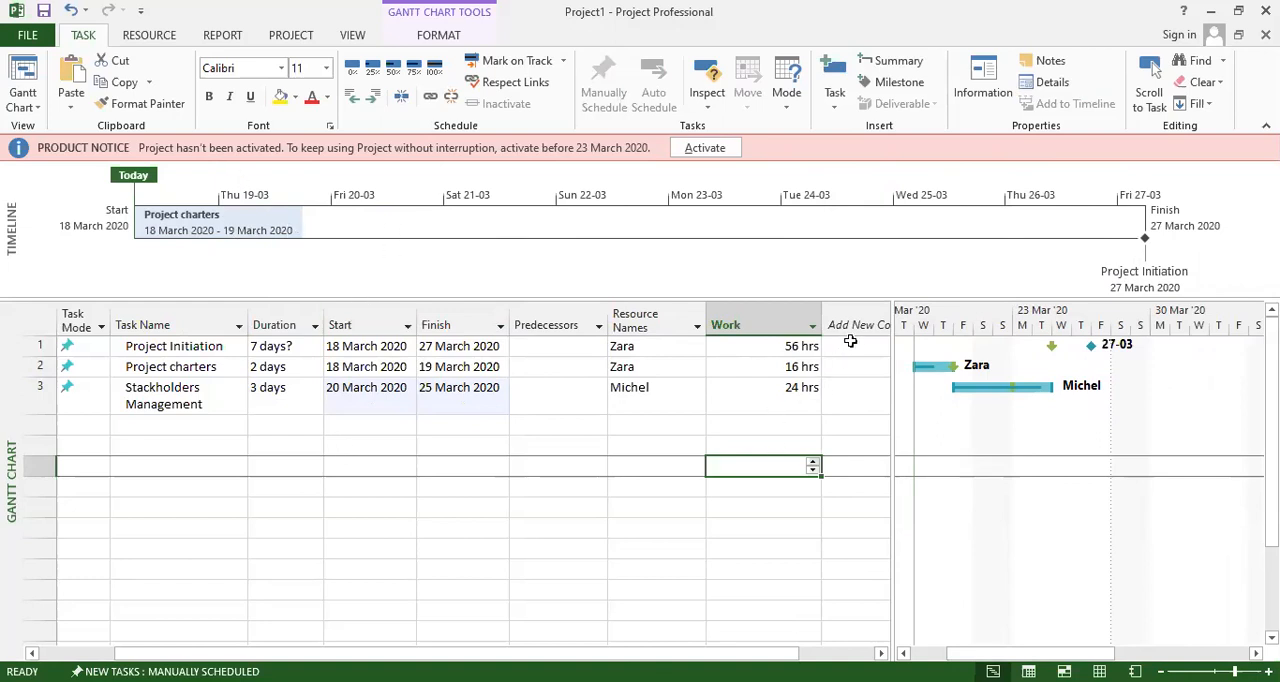
left_click_drag(891, 378, 933, 381)
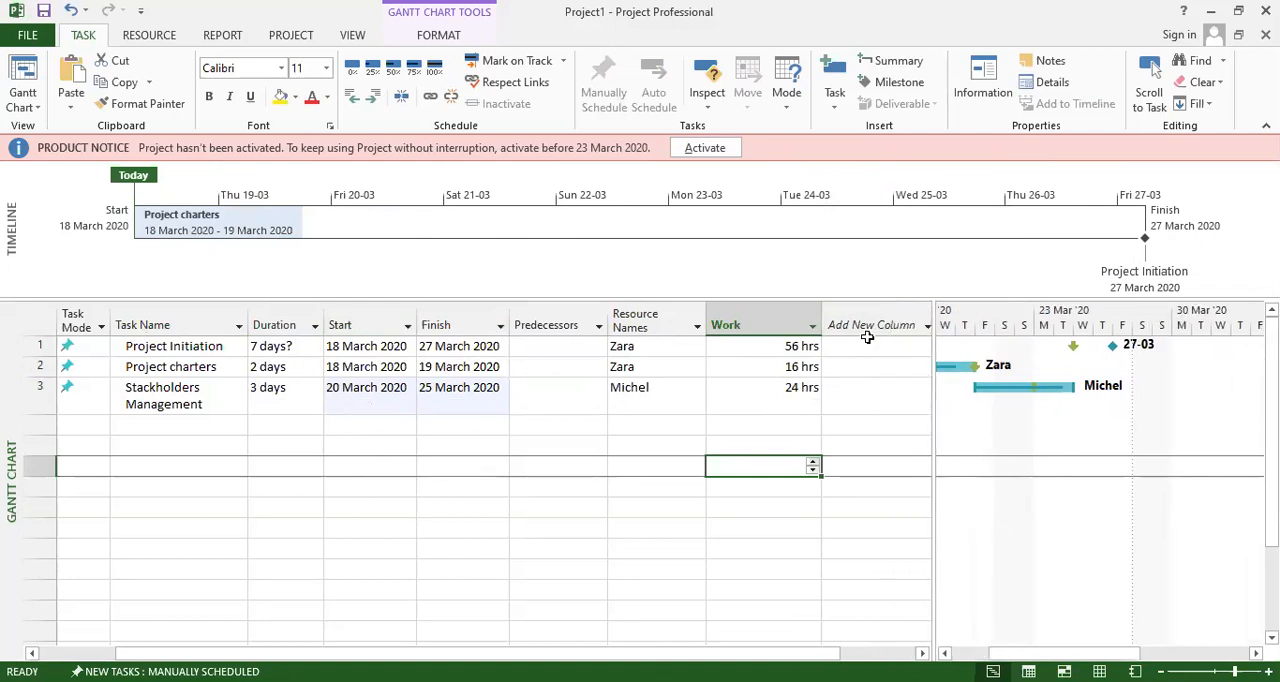
left_click(548, 328)
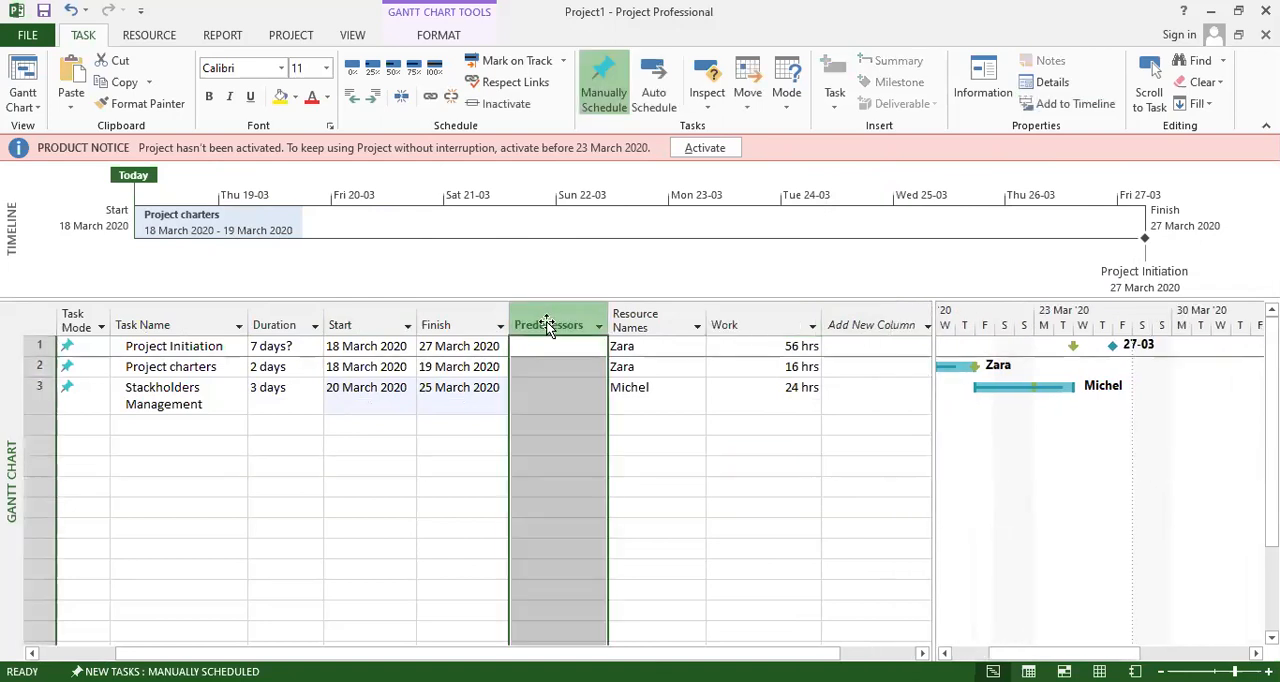
key("Insert")
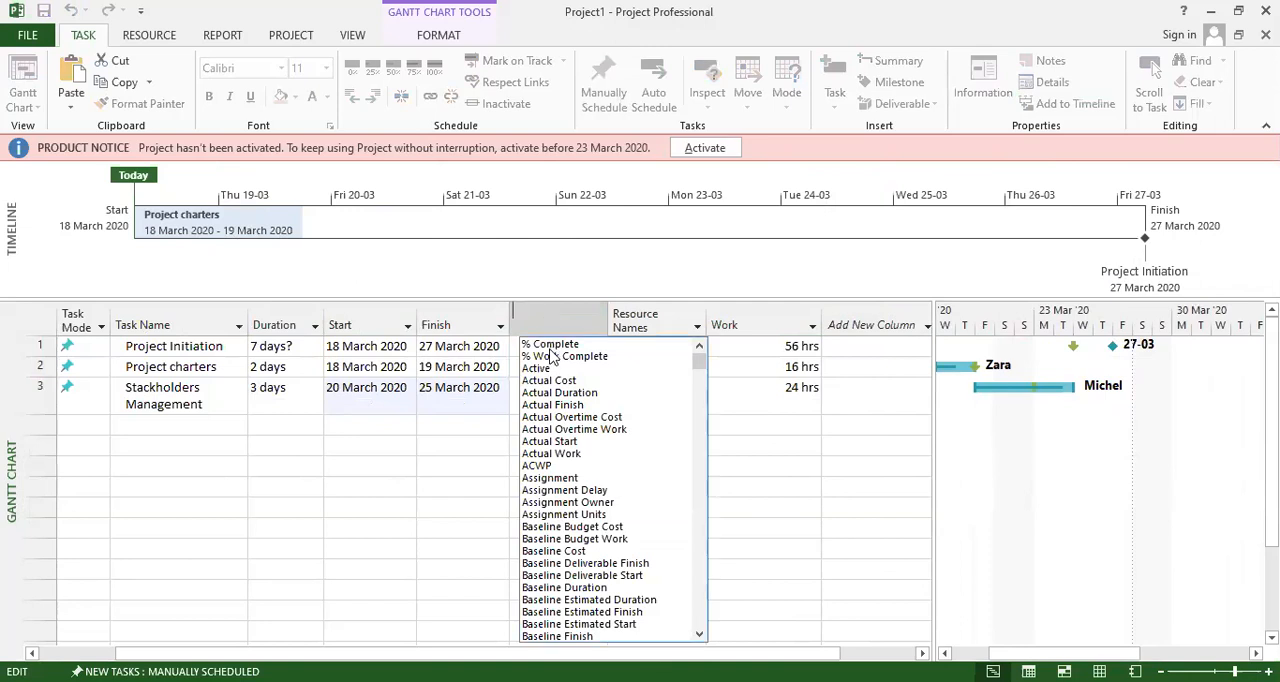
left_click(551, 345)
left_click(554, 427)
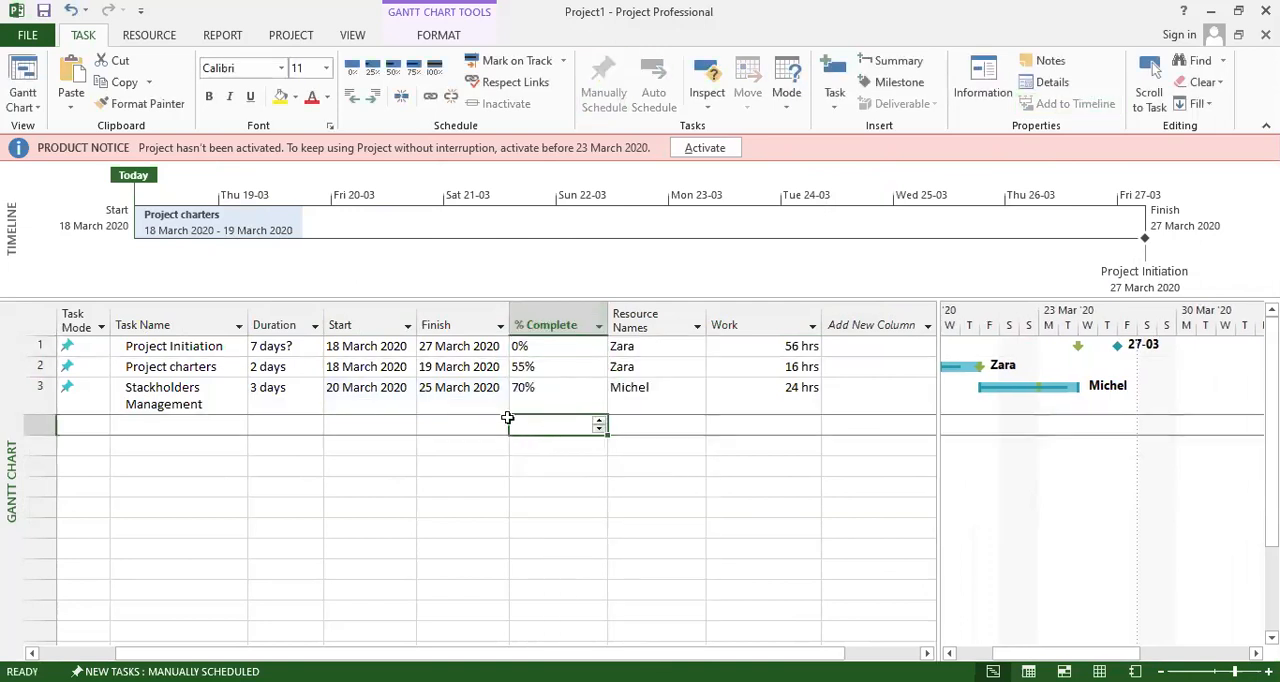
left_click(545, 367)
left_click(548, 387)
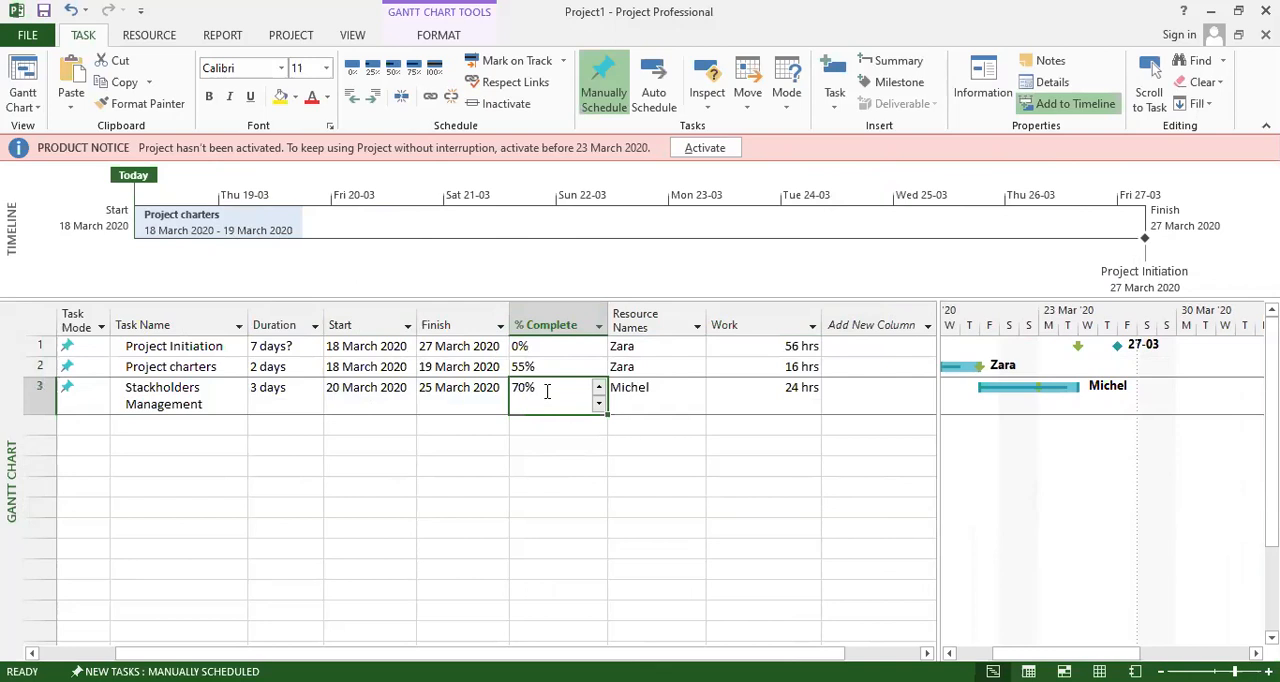
left_click(540, 466)
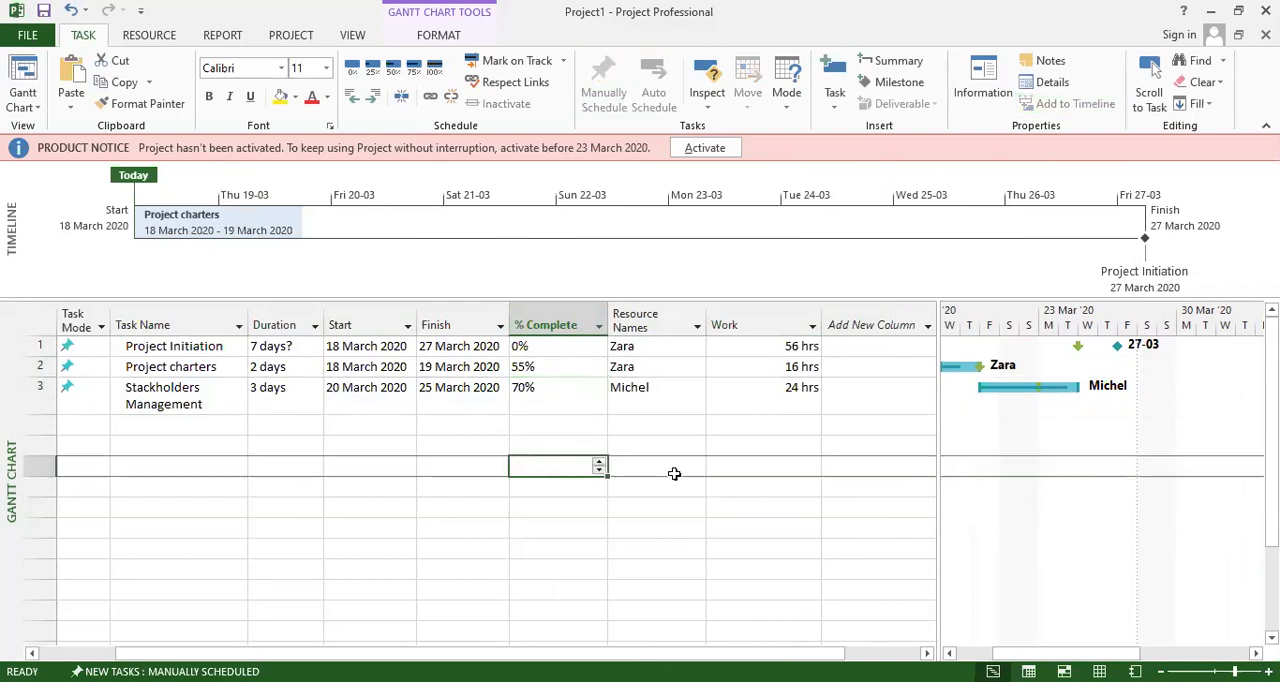
Add a % Work Complete column after the Work column in the task table.
left_click(873, 324)
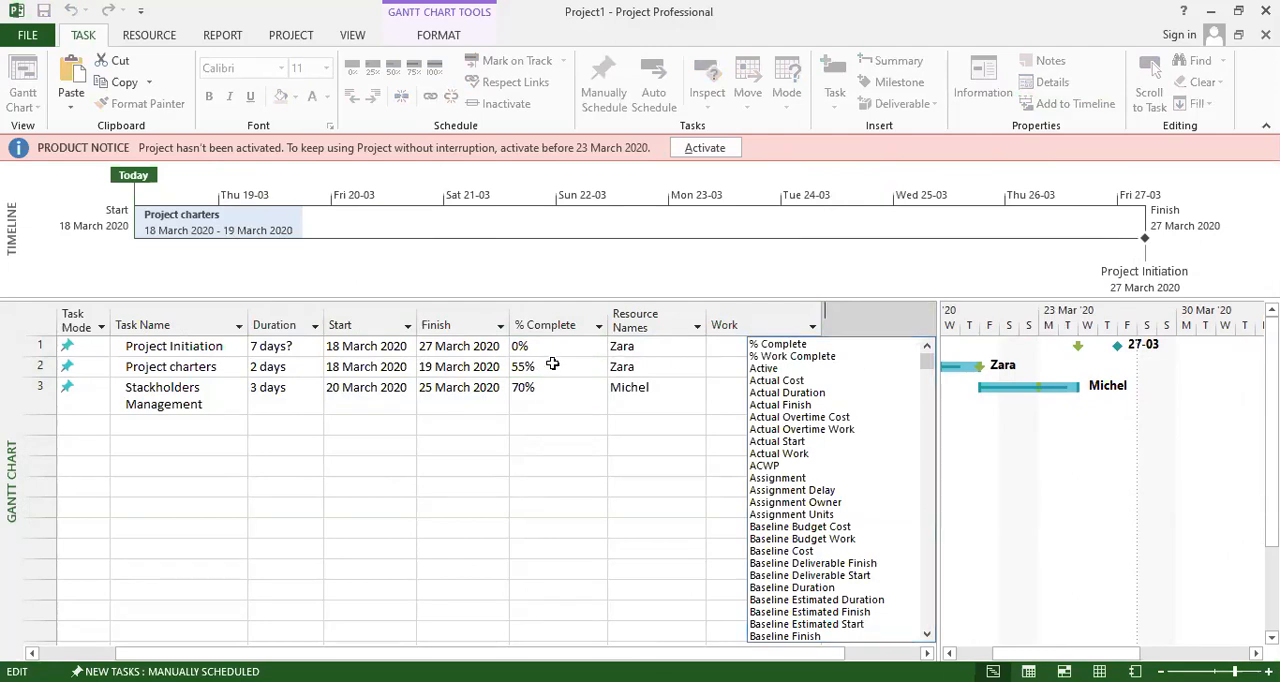
left_click(791, 357)
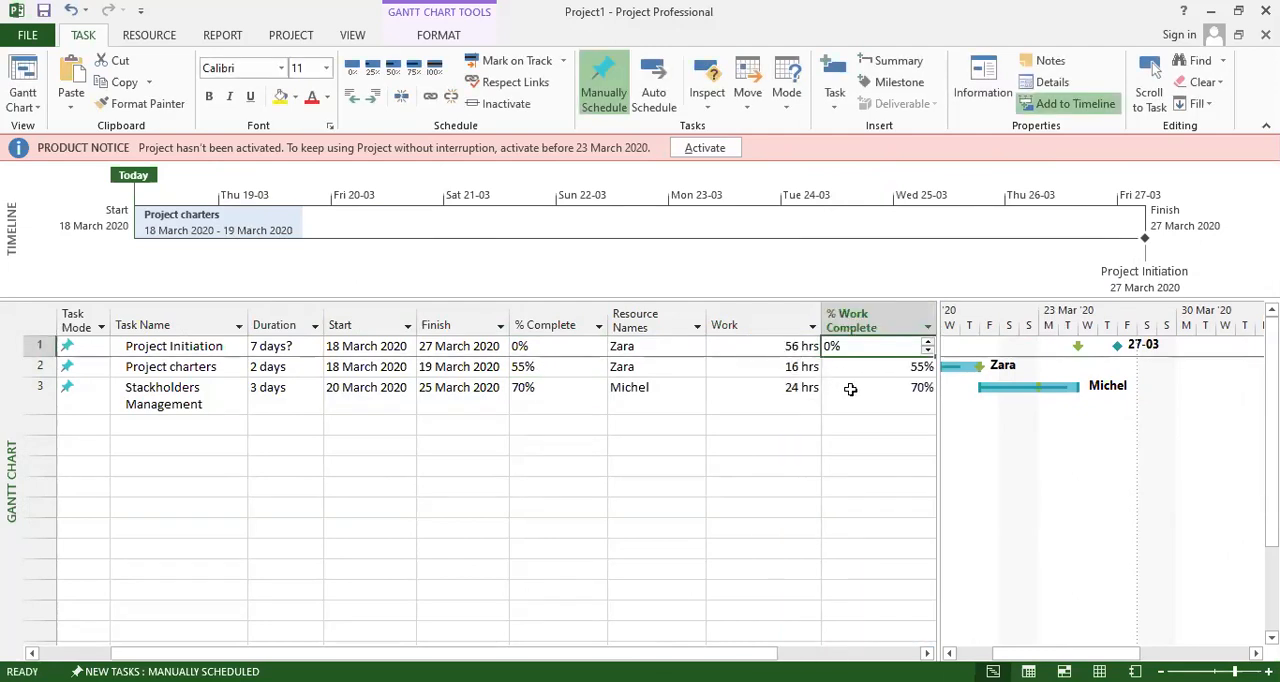
left_click(851, 424)
left_click(924, 321)
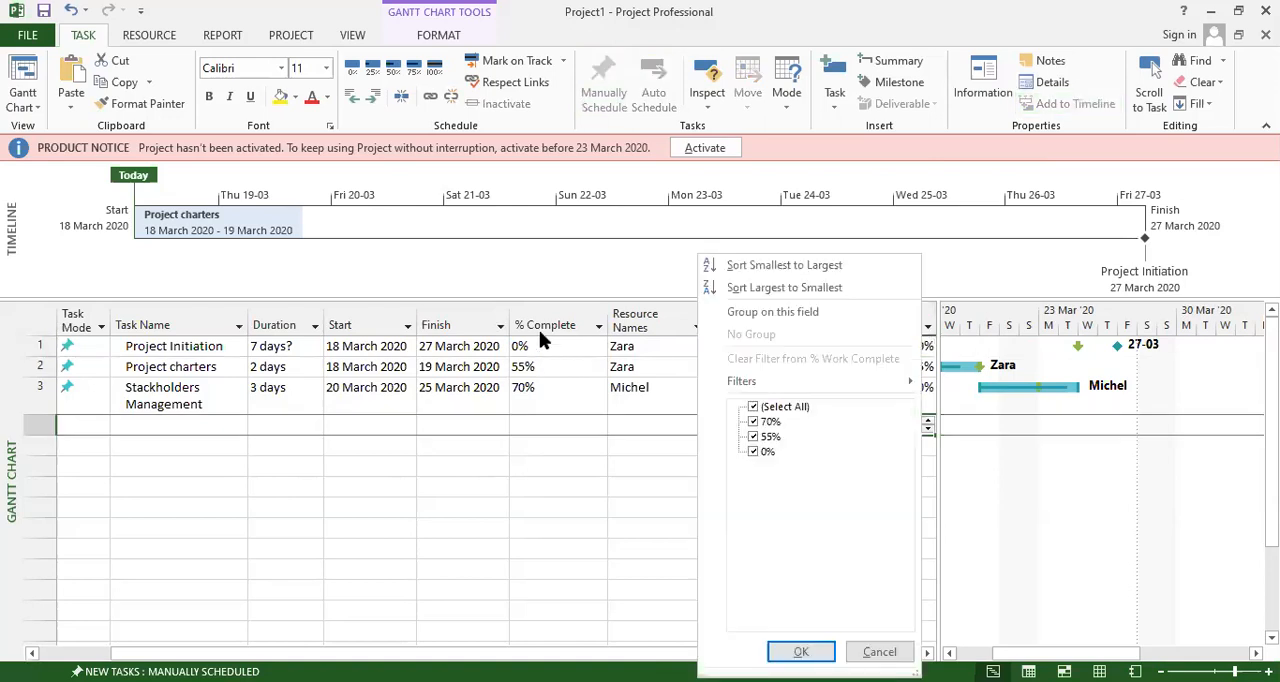
left_click(927, 330)
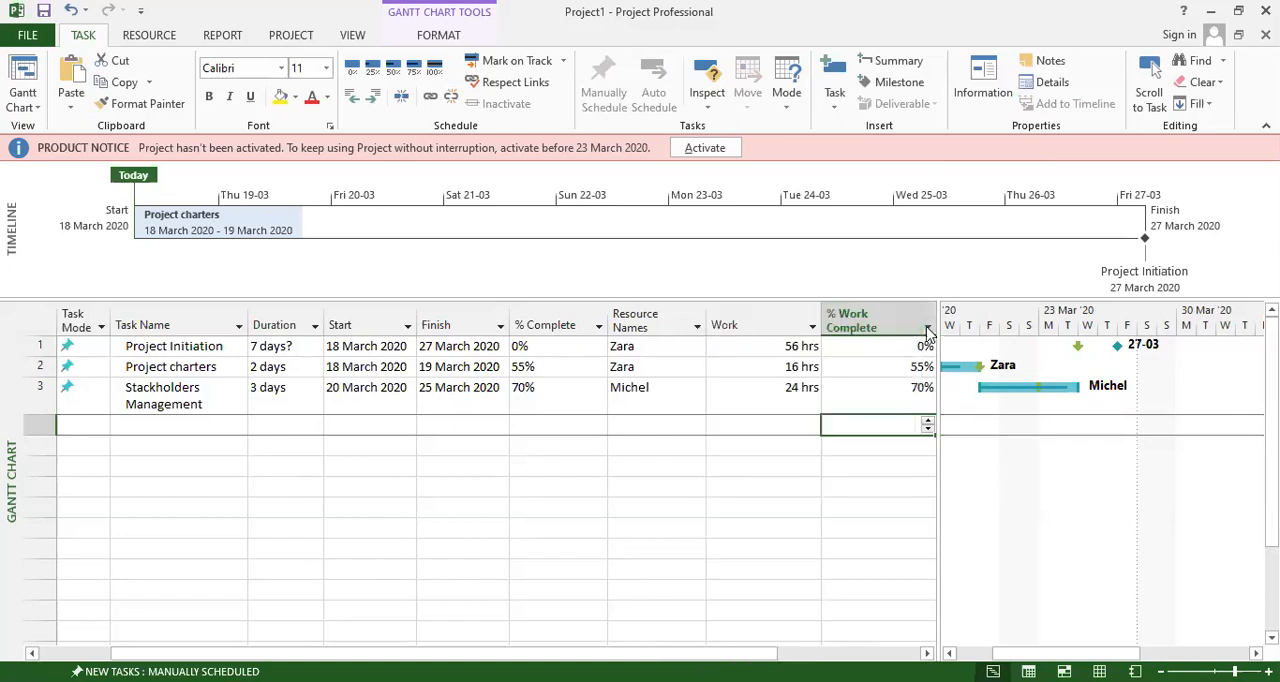
left_click(928, 330)
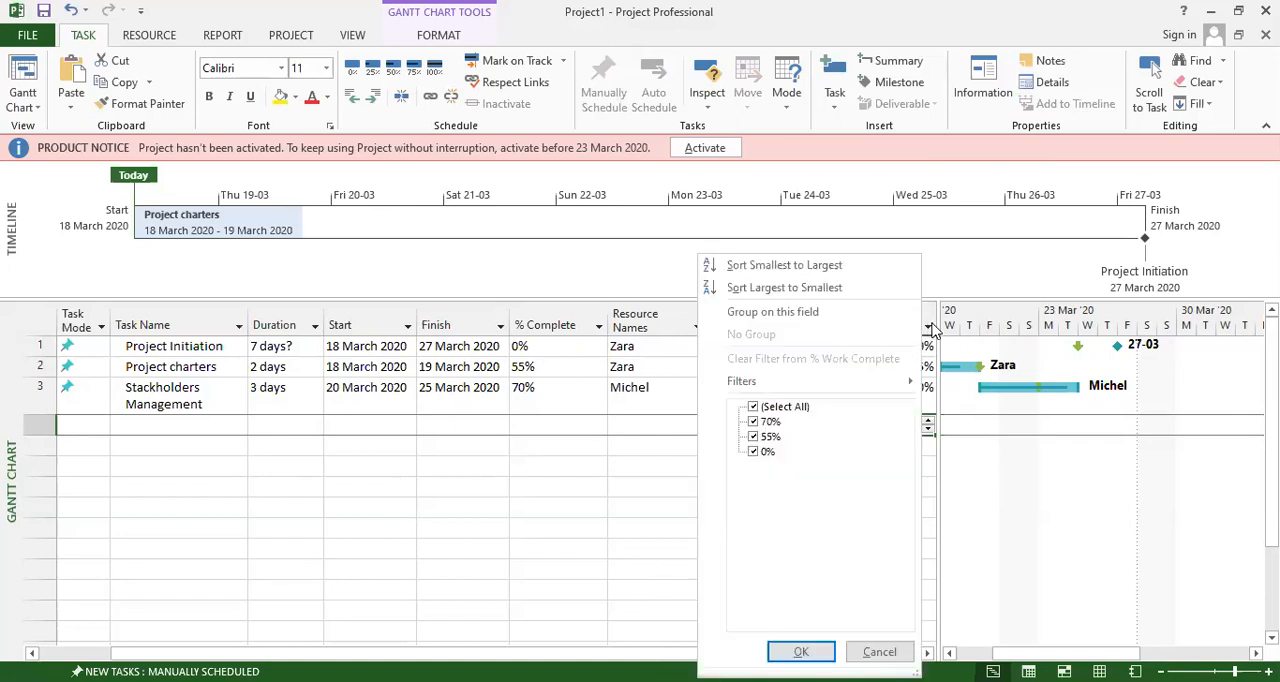
left_click(929, 329)
left_click(929, 329)
left_click(856, 312)
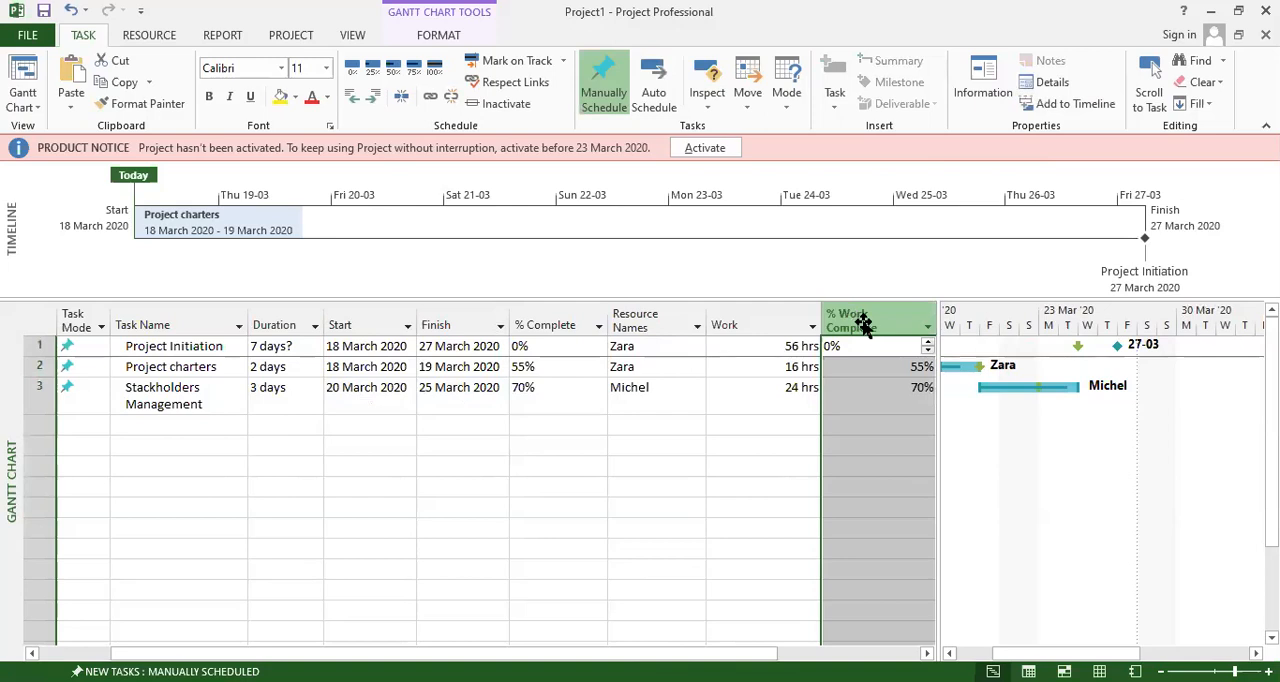
right_click(862, 326)
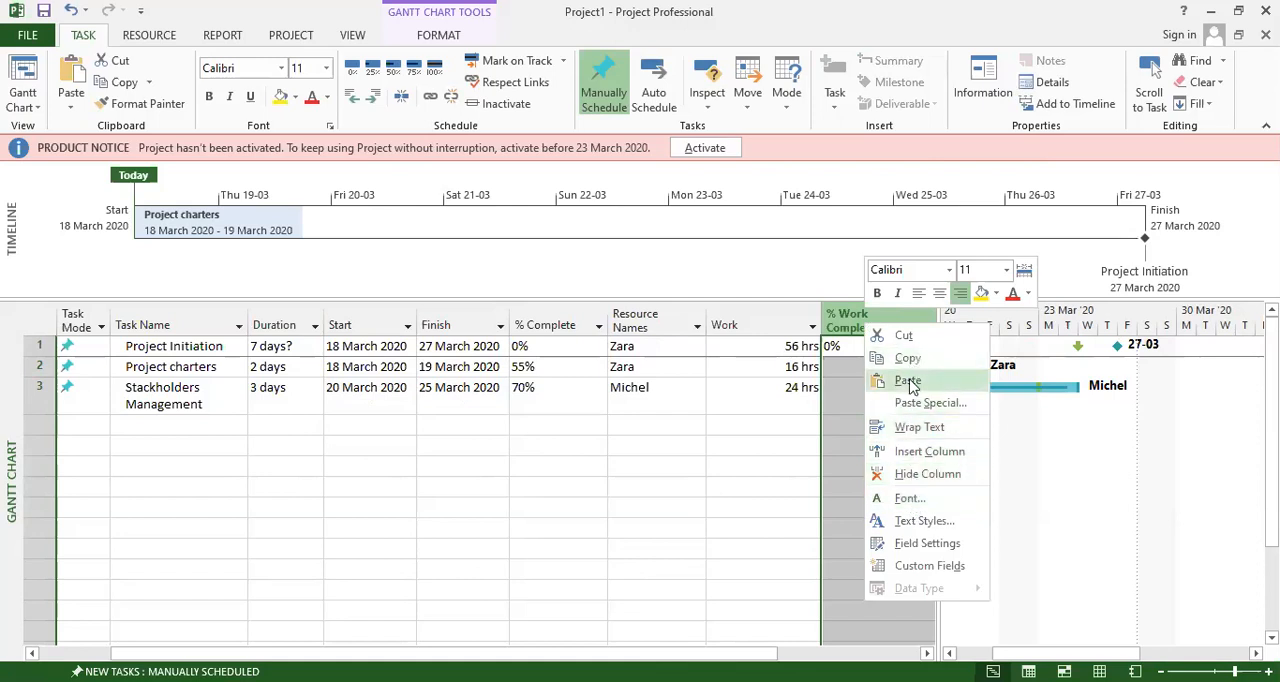
left_click(721, 501)
Widen the task table further and hide its % Work Complete column.
left_click_drag(938, 475, 1070, 481)
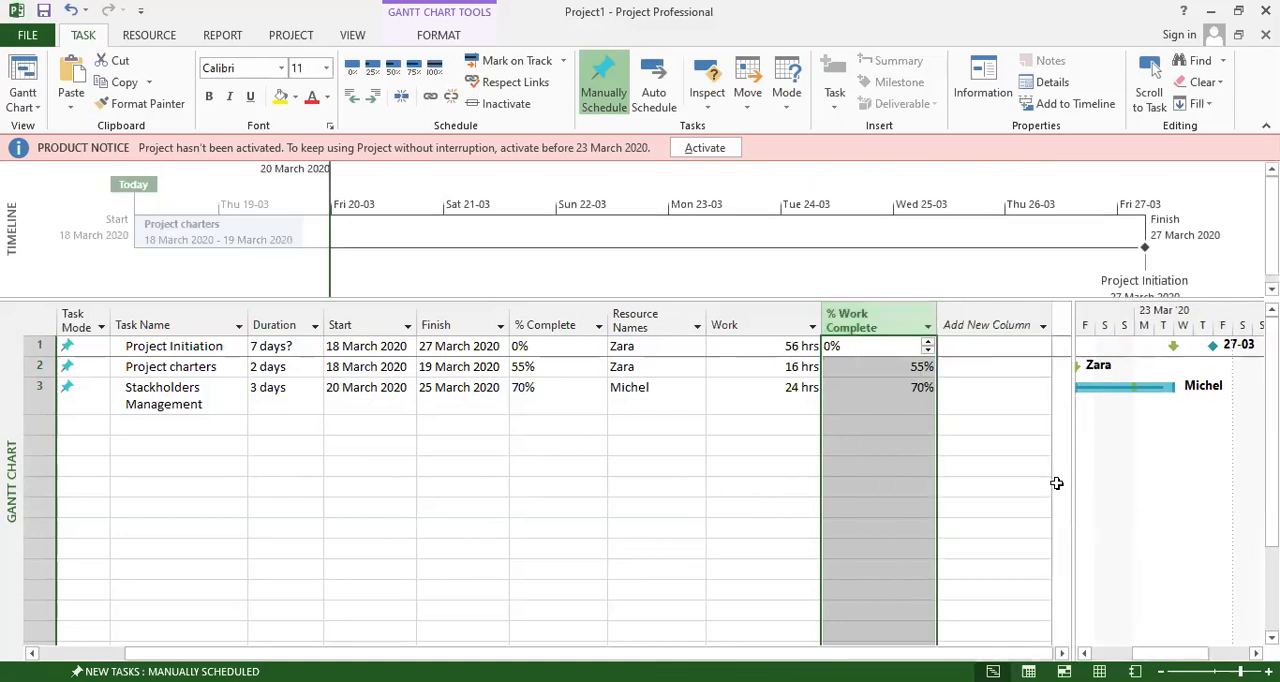
left_click(929, 325)
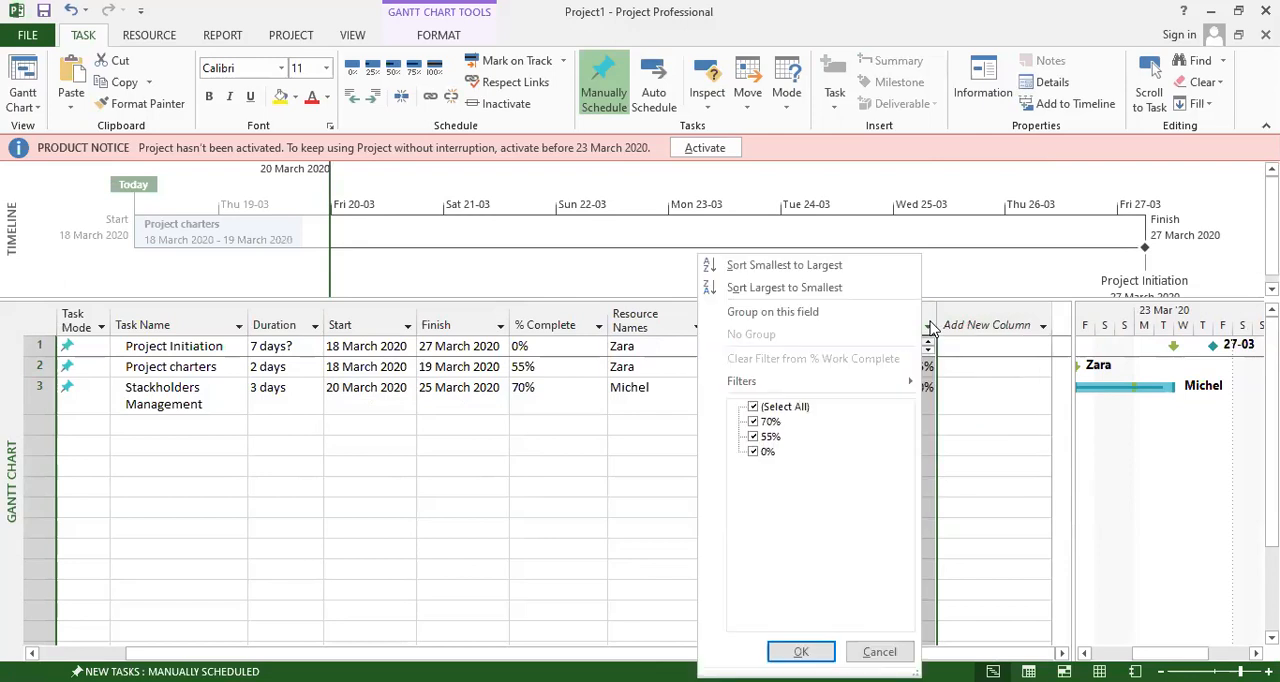
left_click(869, 316)
right_click(869, 316)
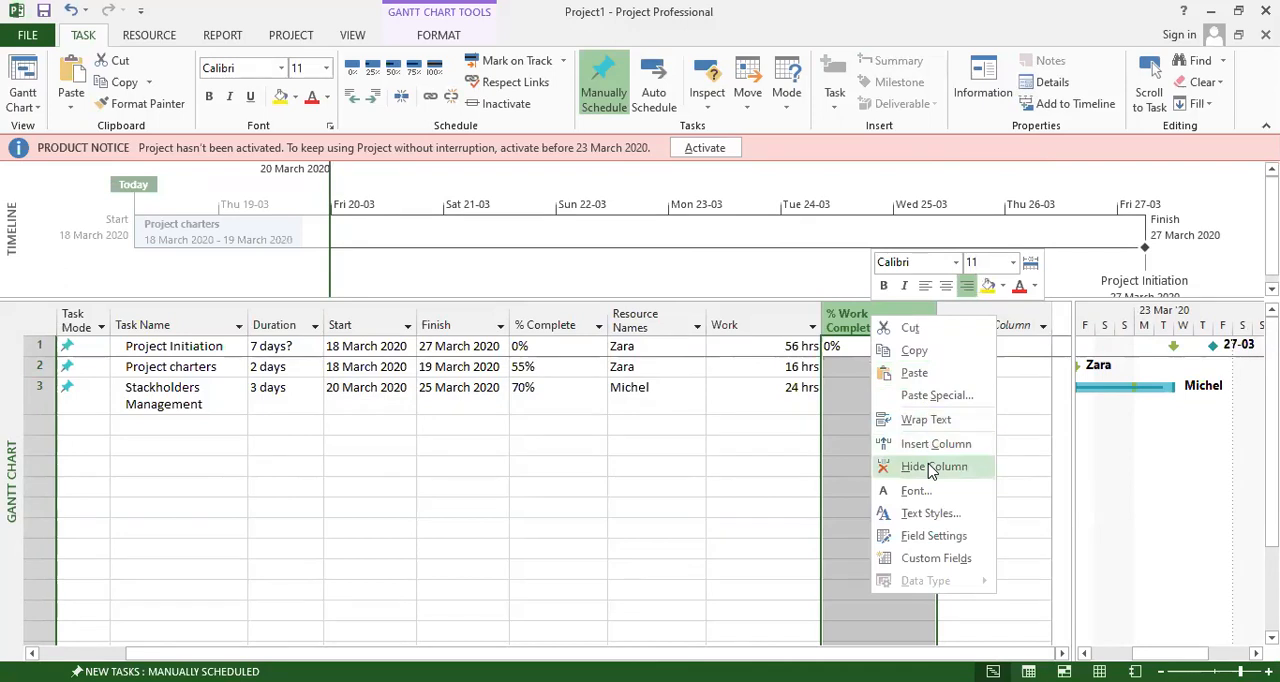
left_click(931, 468)
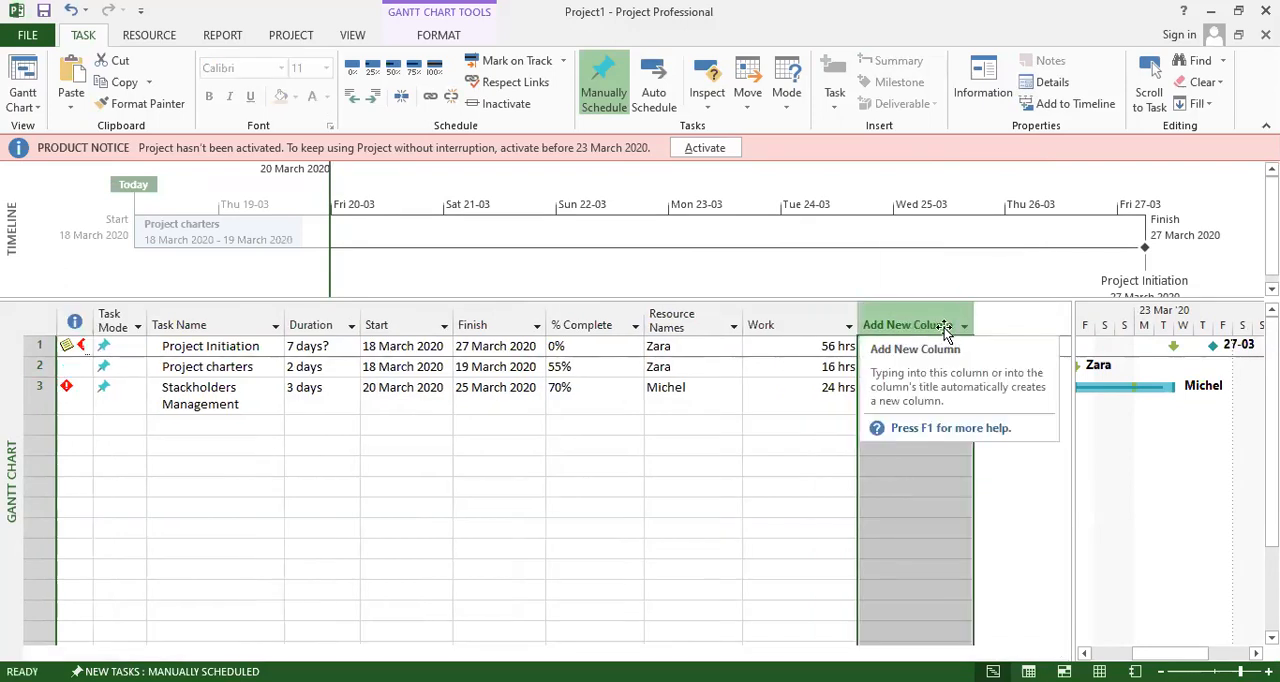
Add an Overtime Work column after the Work column in the task table.
left_click(965, 326)
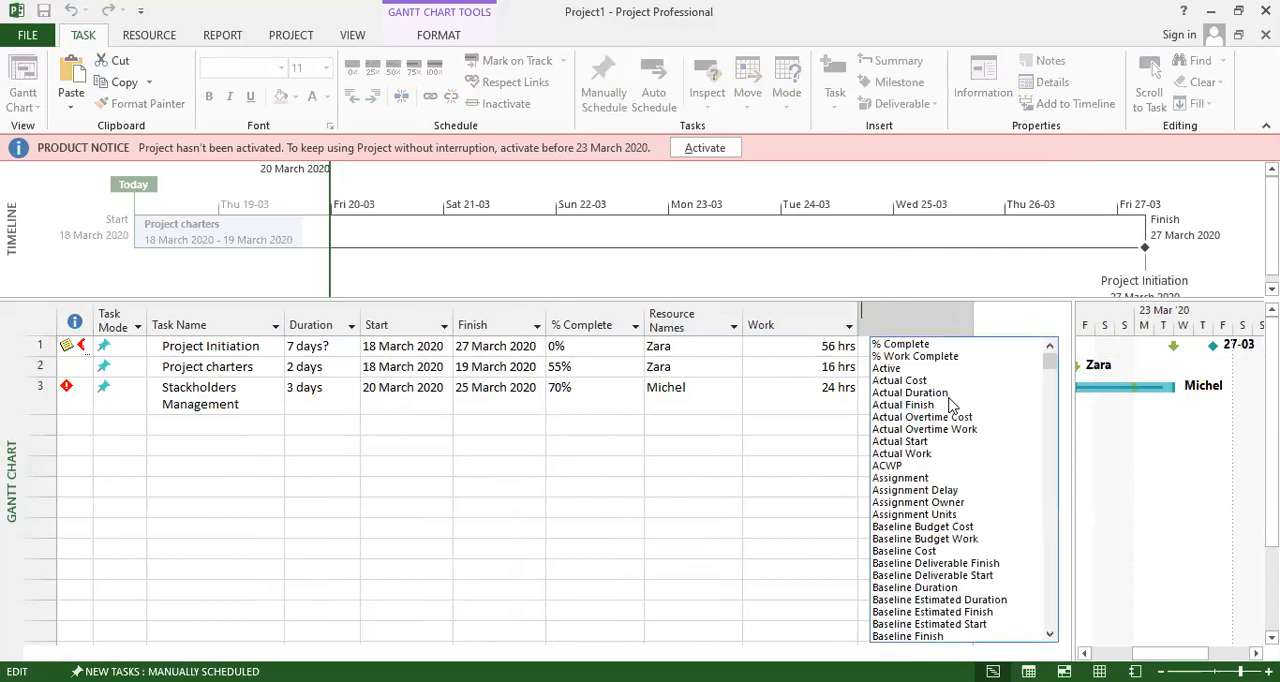
scroll(955, 440, "down", 2)
scroll(955, 453, "down", 1)
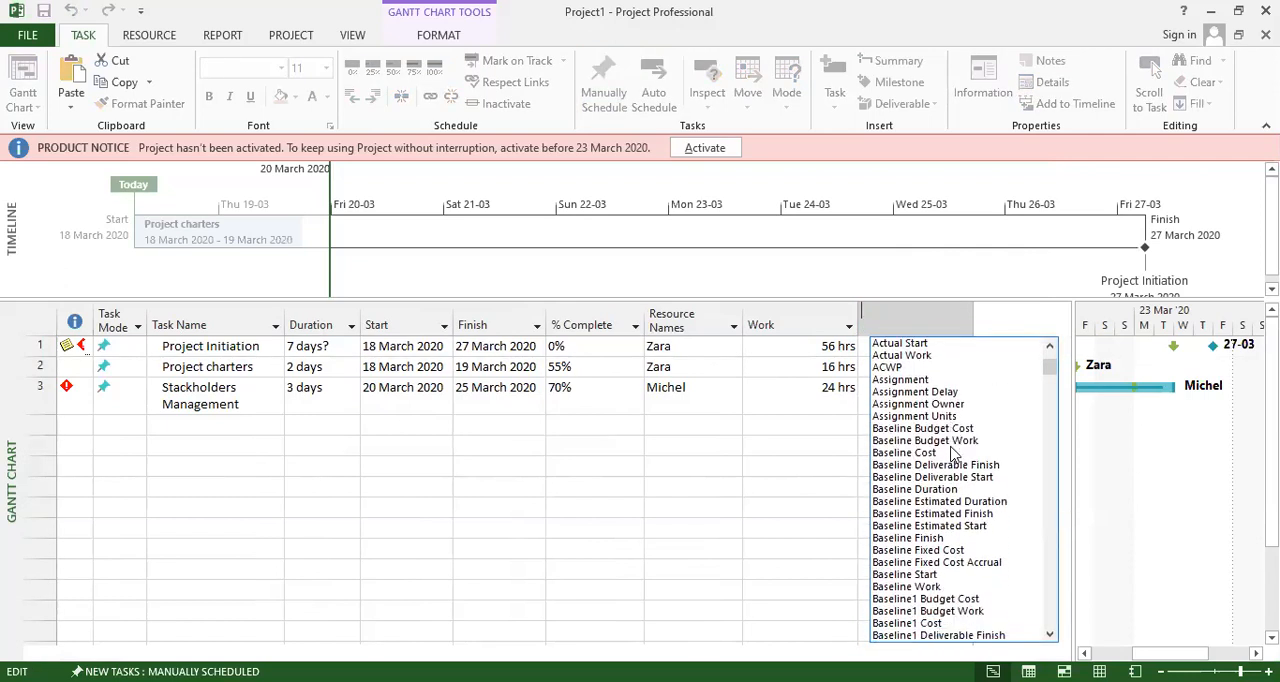
scroll(955, 453, "down", 5)
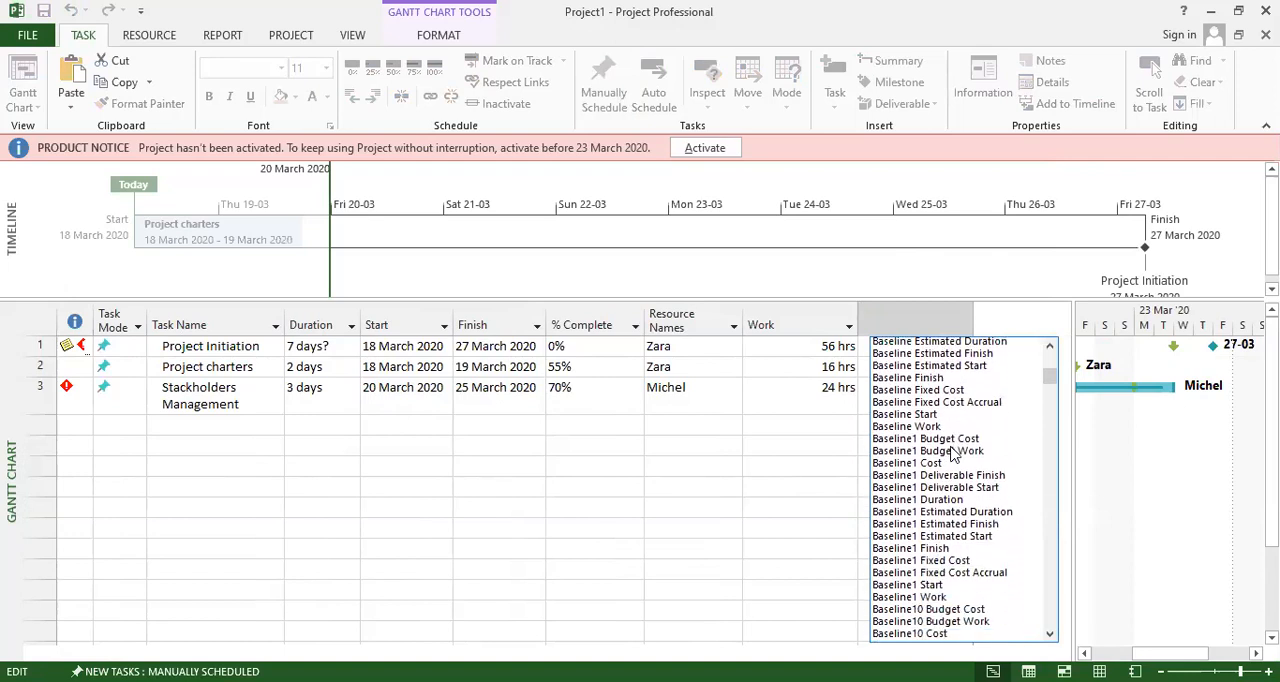
scroll(893, 395, "down", 12)
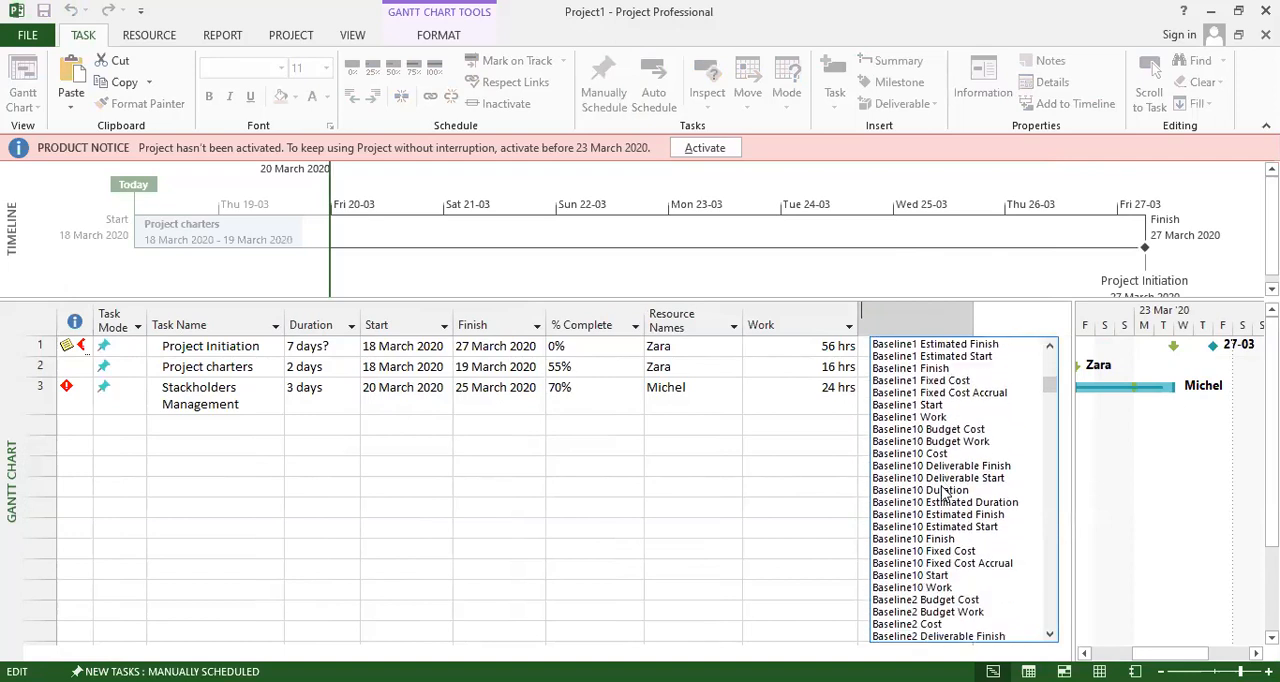
scroll(943, 490, "down", 6)
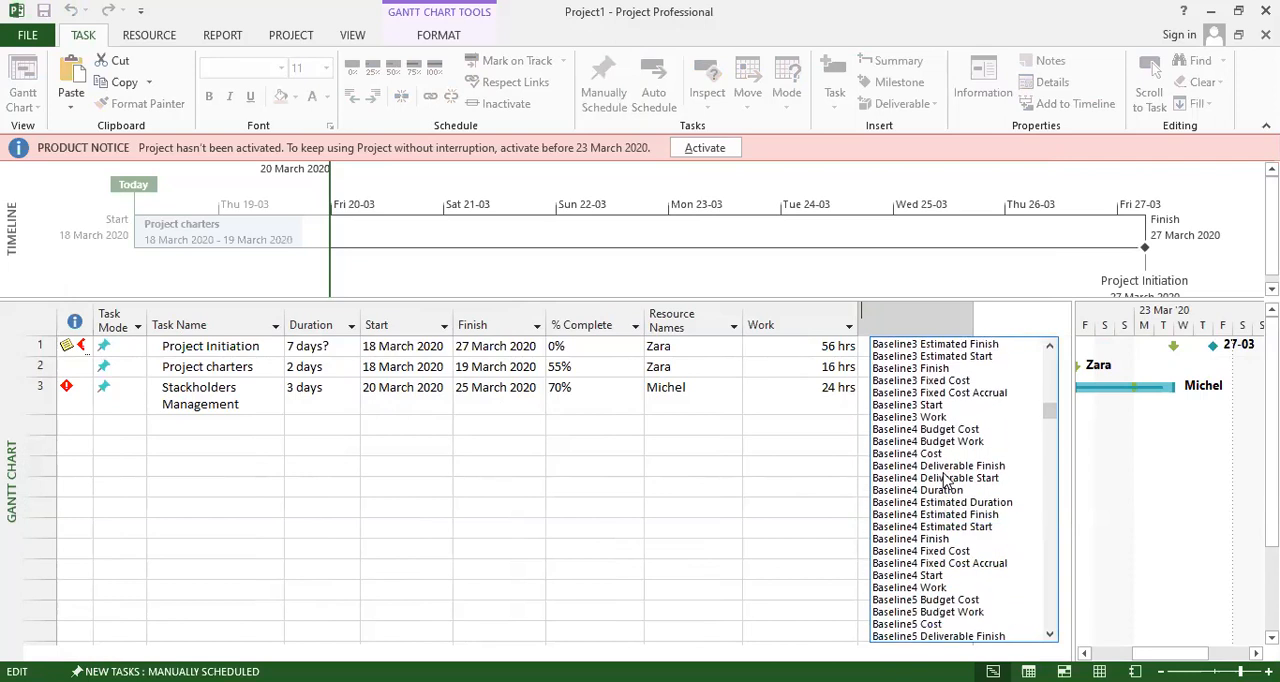
scroll(945, 482, "down", 5)
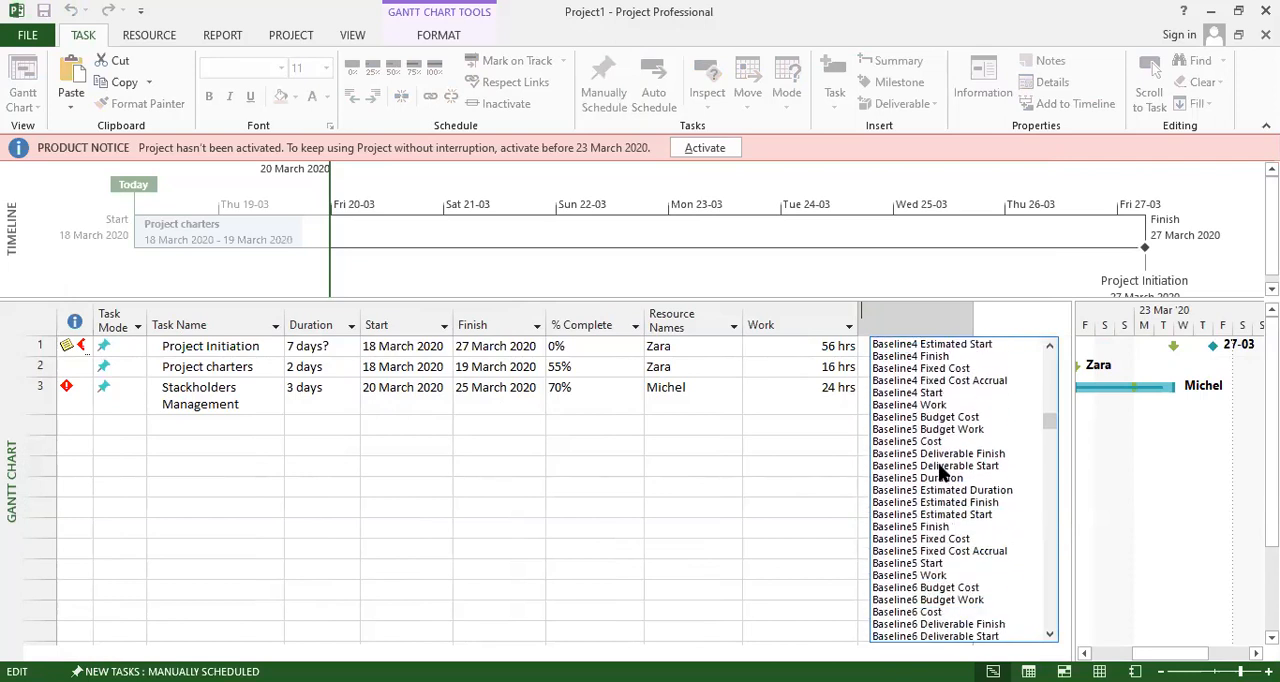
scroll(951, 495, "down", 10)
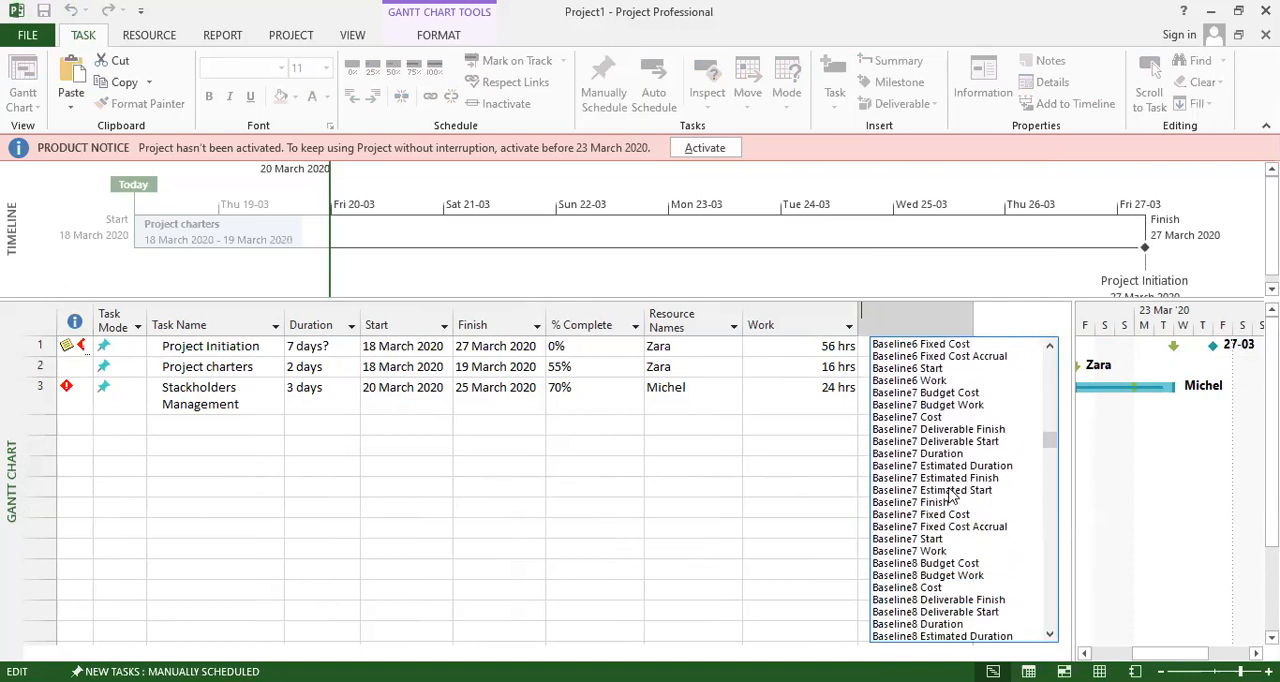
scroll(974, 500, "down", 7)
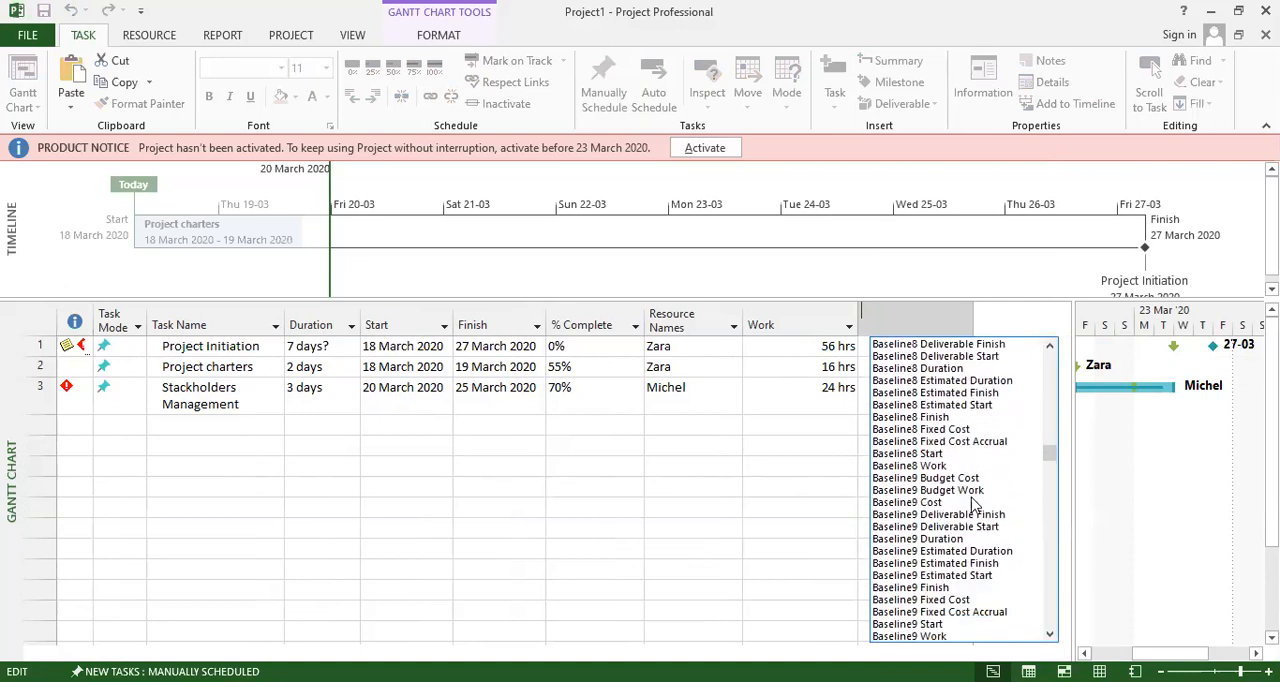
scroll(975, 505, "down", 11)
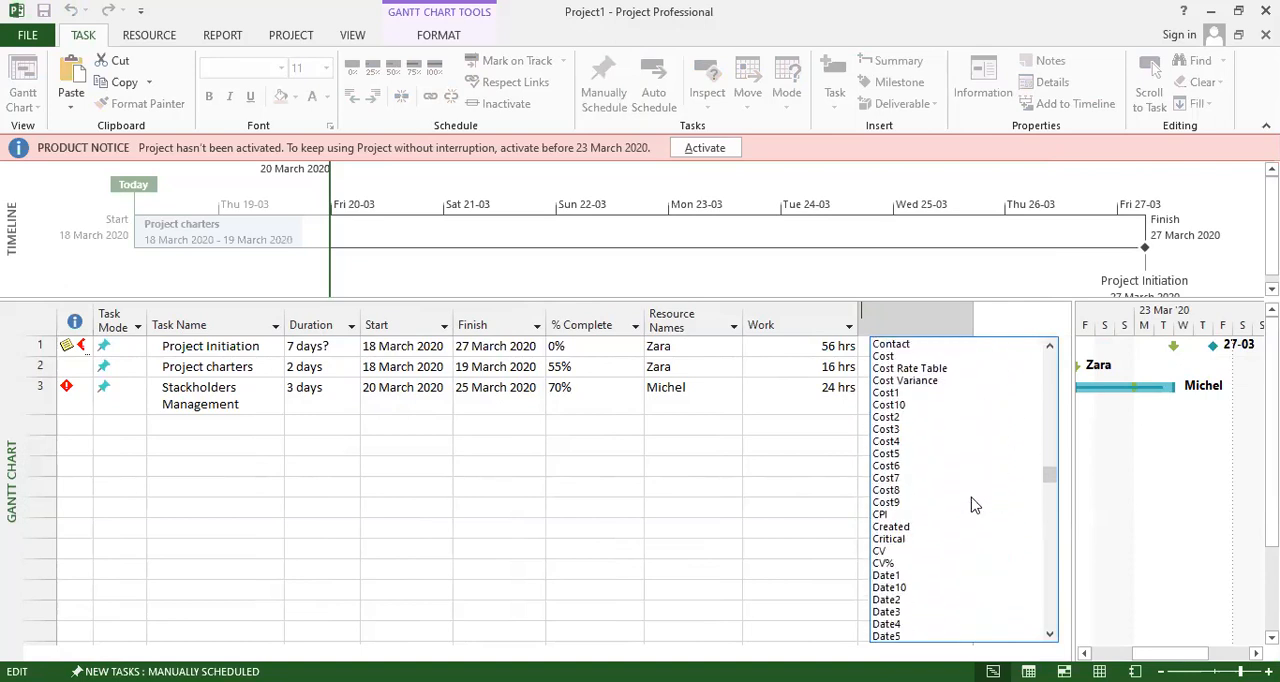
scroll(975, 505, "down", 9)
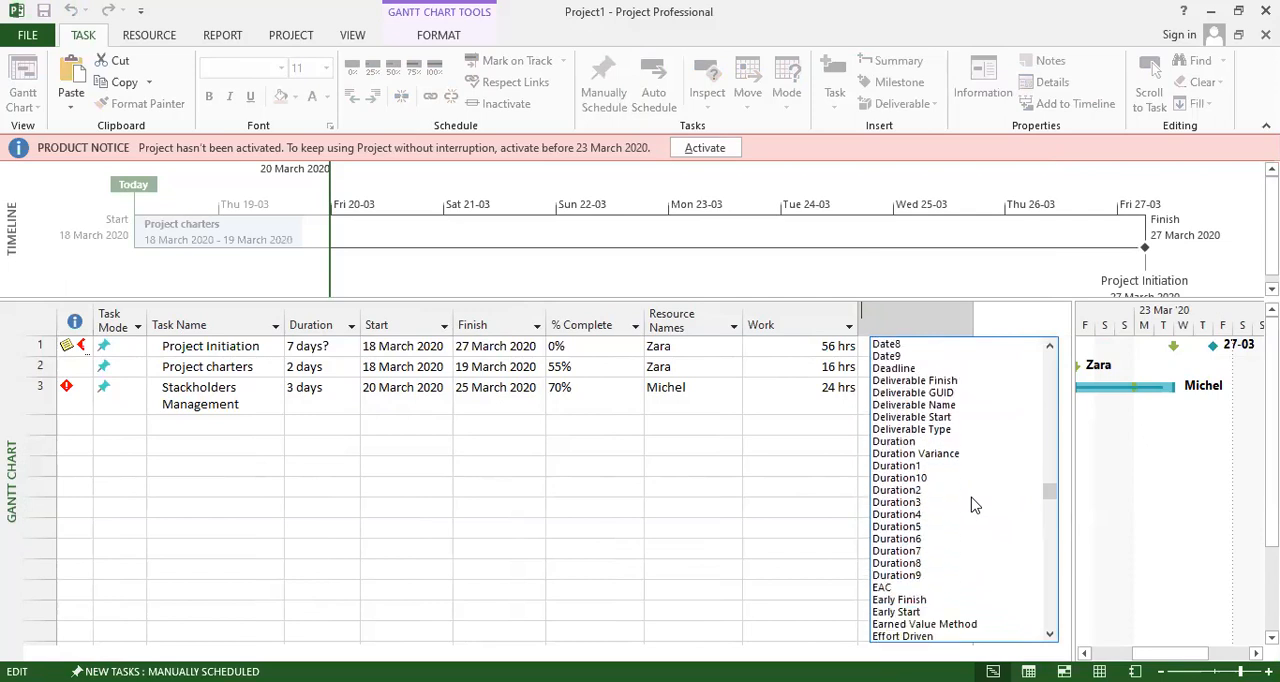
scroll(975, 505, "down", 9)
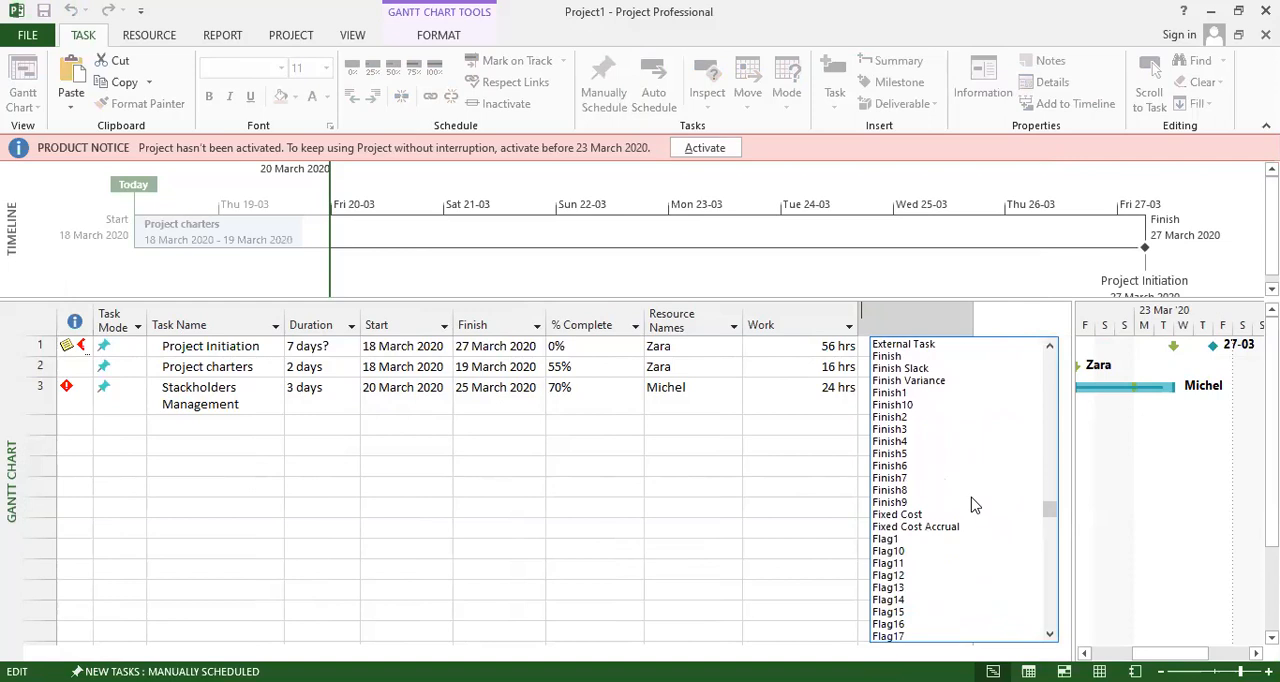
scroll(971, 506, "down", 5)
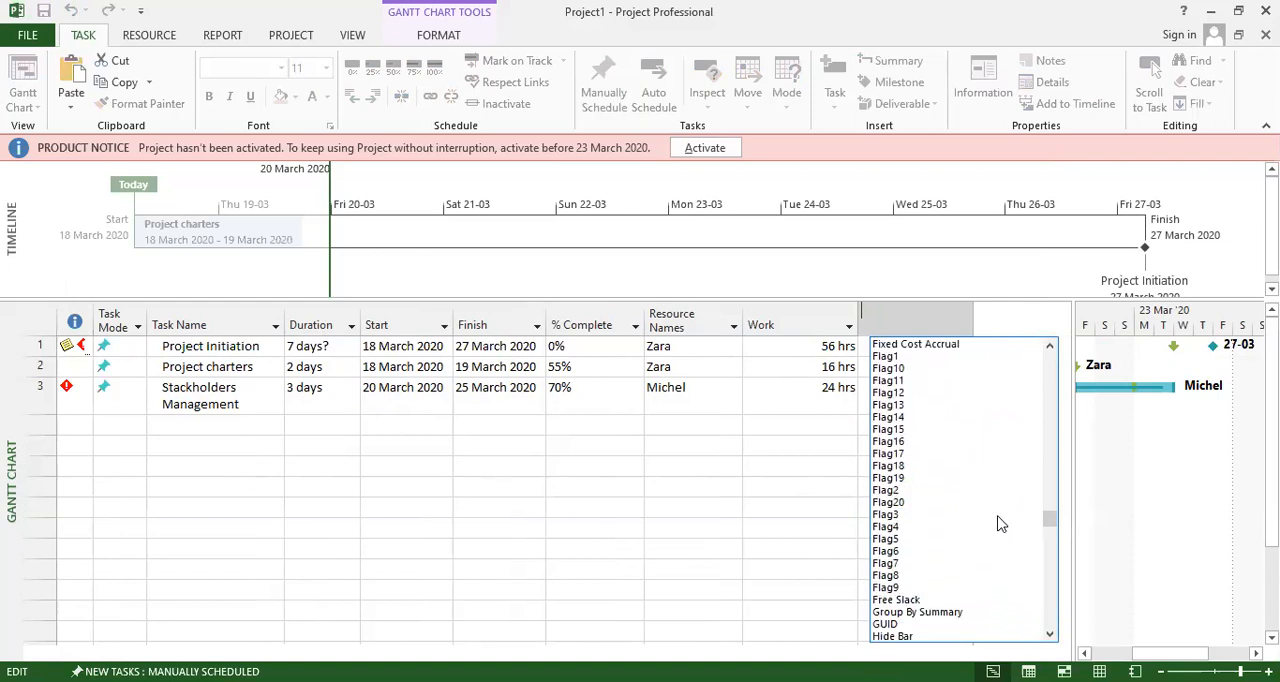
left_click(1049, 541)
left_click_drag(1055, 541, 1058, 547)
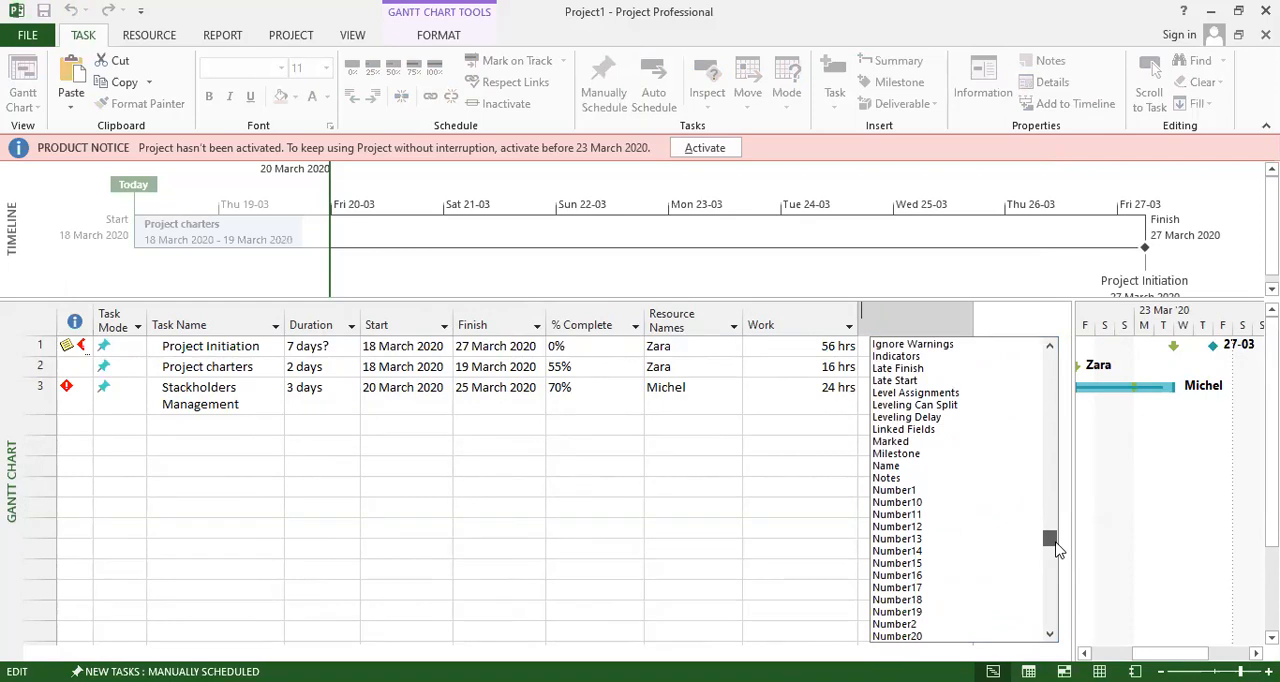
left_click_drag(1058, 547, 1057, 574)
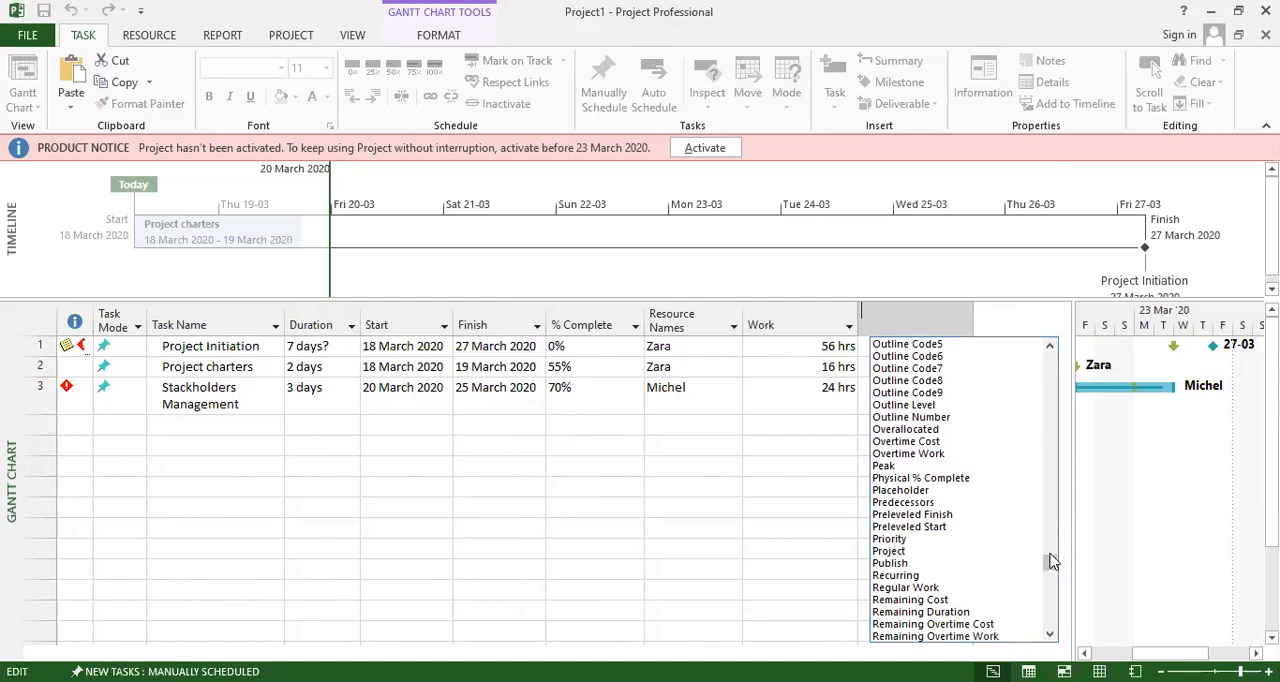
left_click(925, 453)
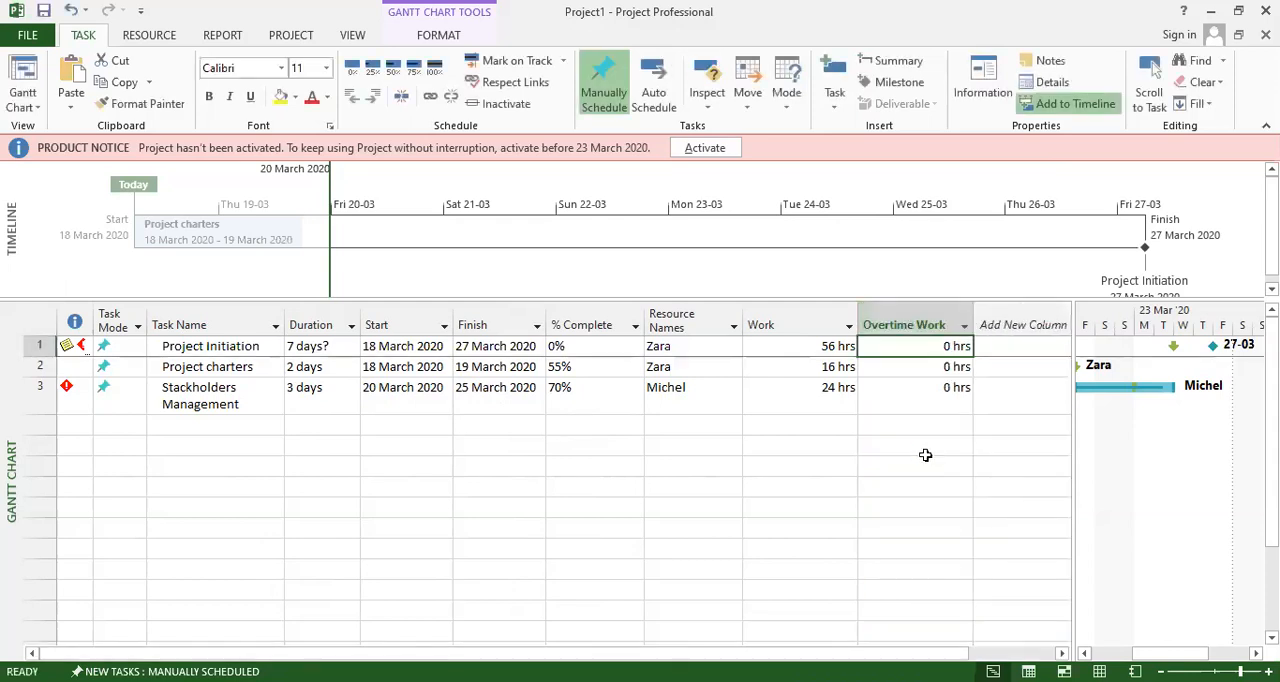
left_click(920, 485)
left_click(914, 344)
Narrow the Work column, fit the Overtime Work, Resource Names and % Complete columns to their contents, and reduce the task table's width beside the Gantt chart.
left_click_drag(1071, 420, 980, 436)
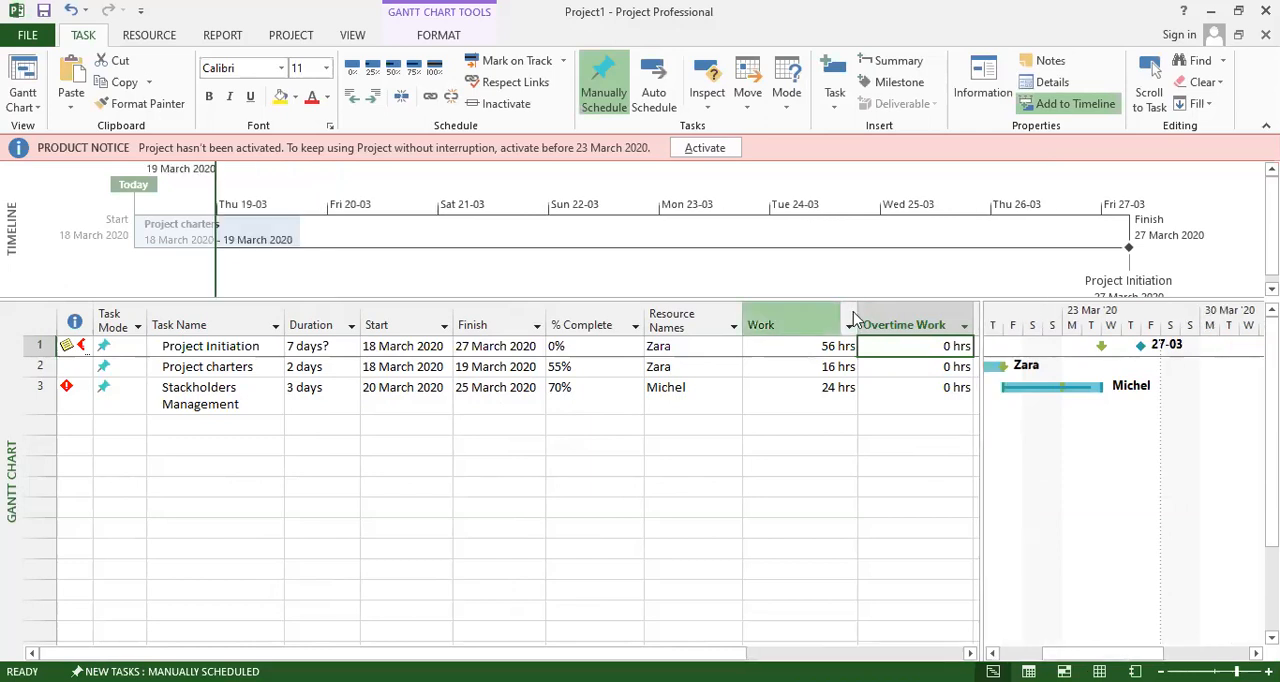
left_click_drag(856, 311, 797, 323)
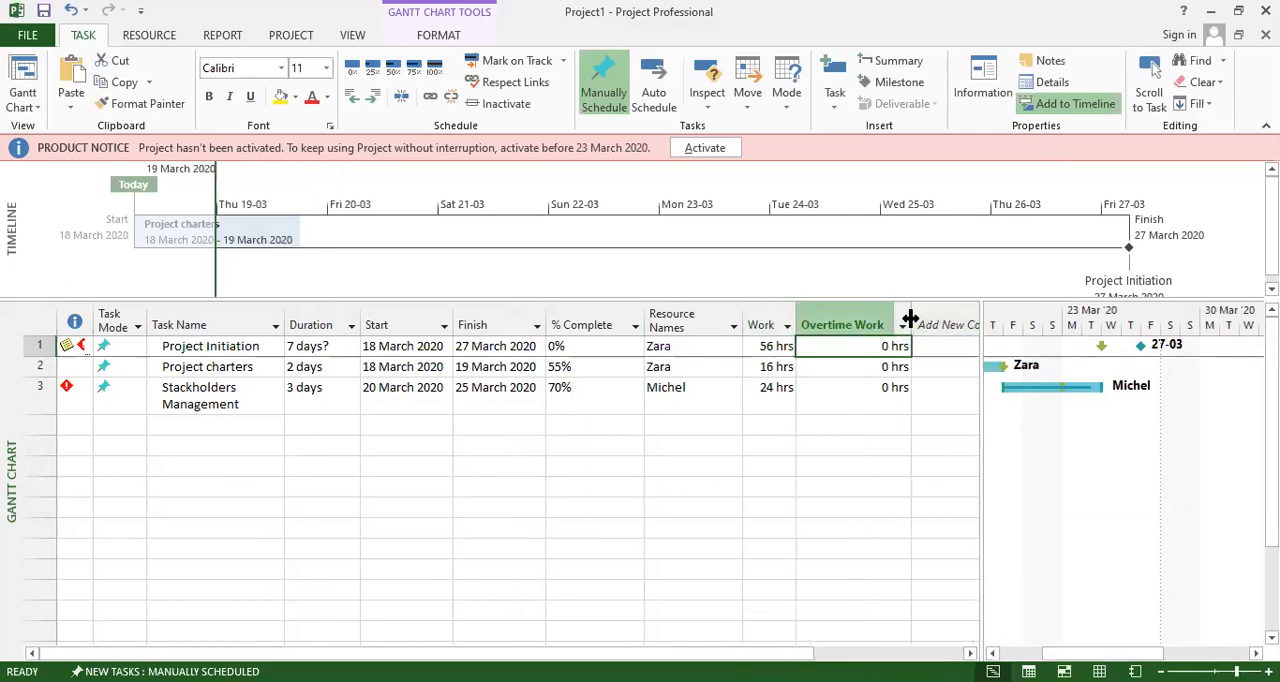
double_click(741, 320)
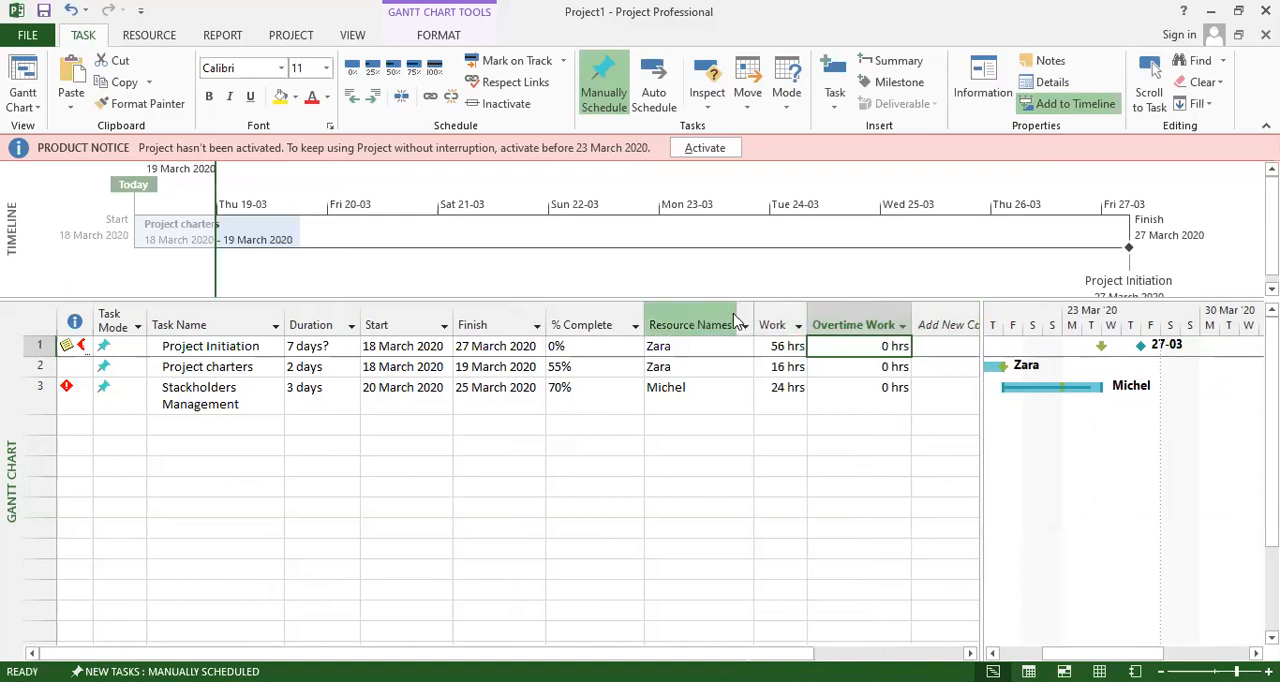
double_click(645, 322)
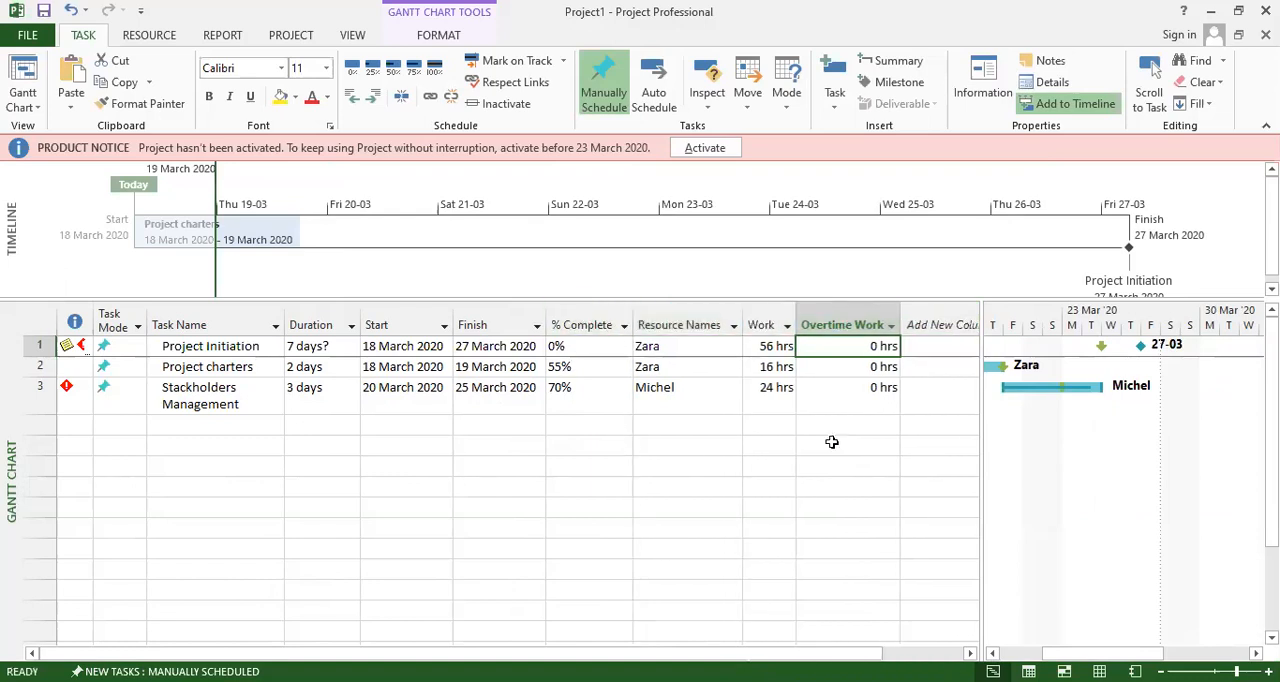
left_click_drag(982, 445, 911, 451)
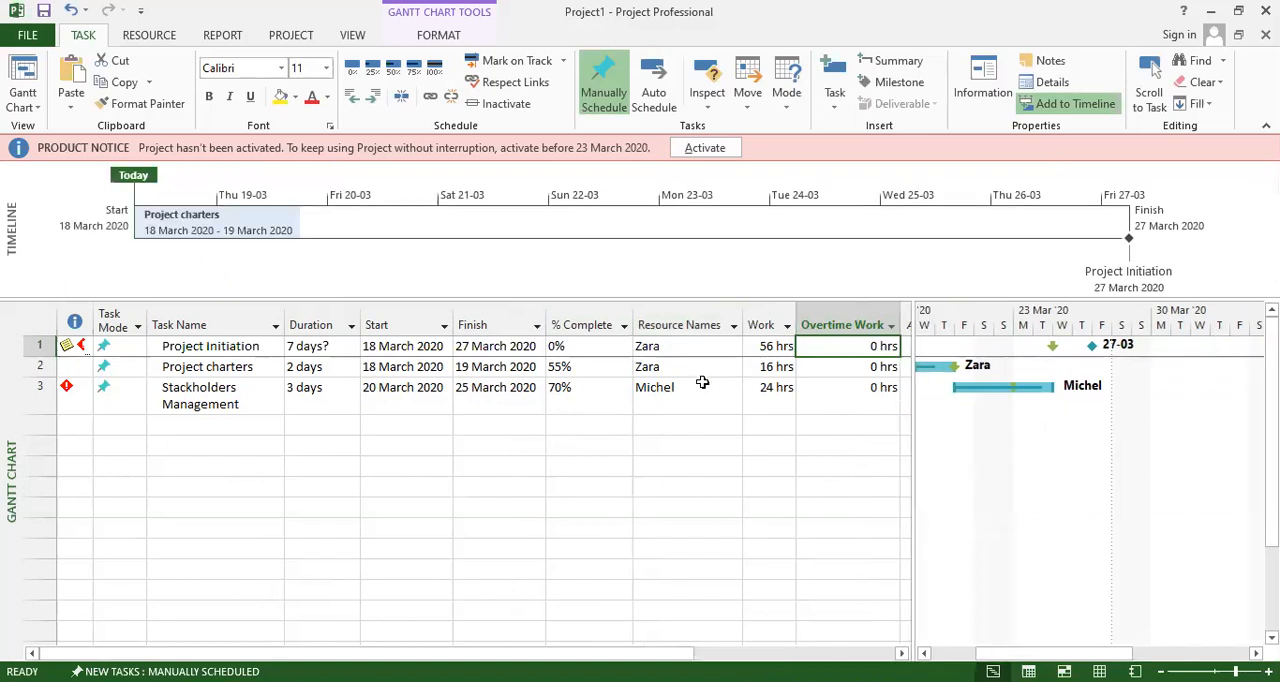
Check the deadline indicator of the Stackholders Management task and set the task's duration to 2 days.
left_click(69, 390)
mouse_move(67, 386)
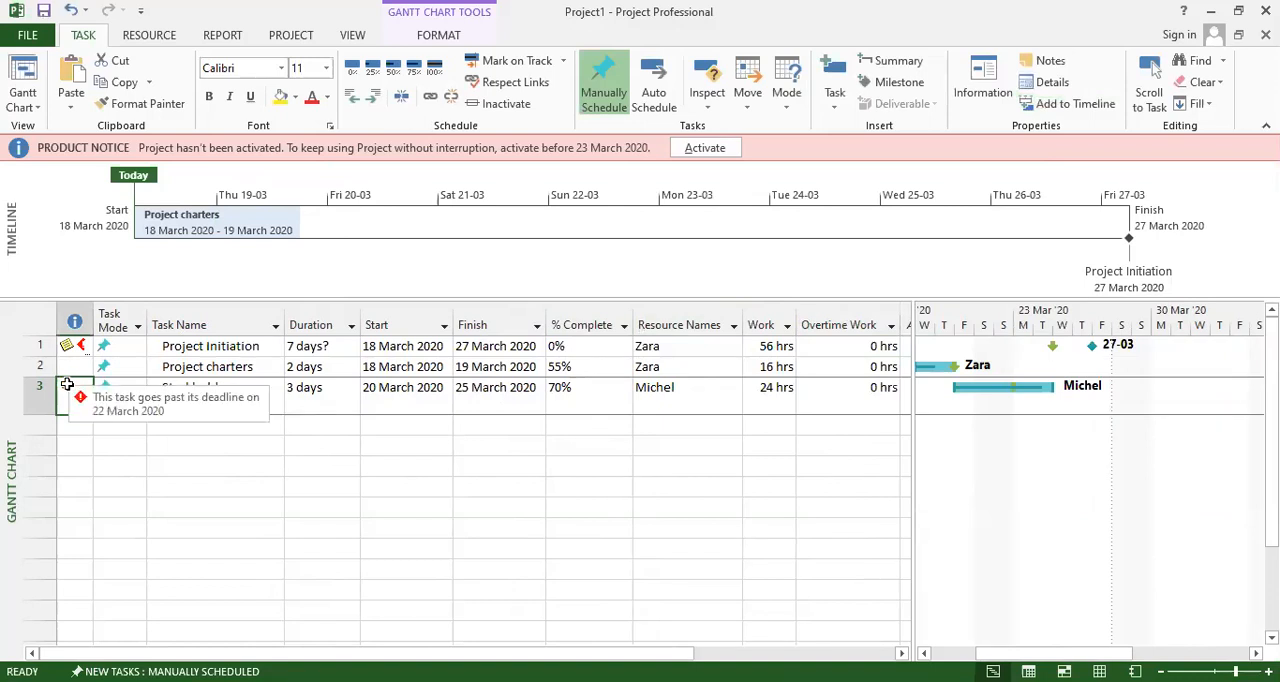
double_click(67, 387)
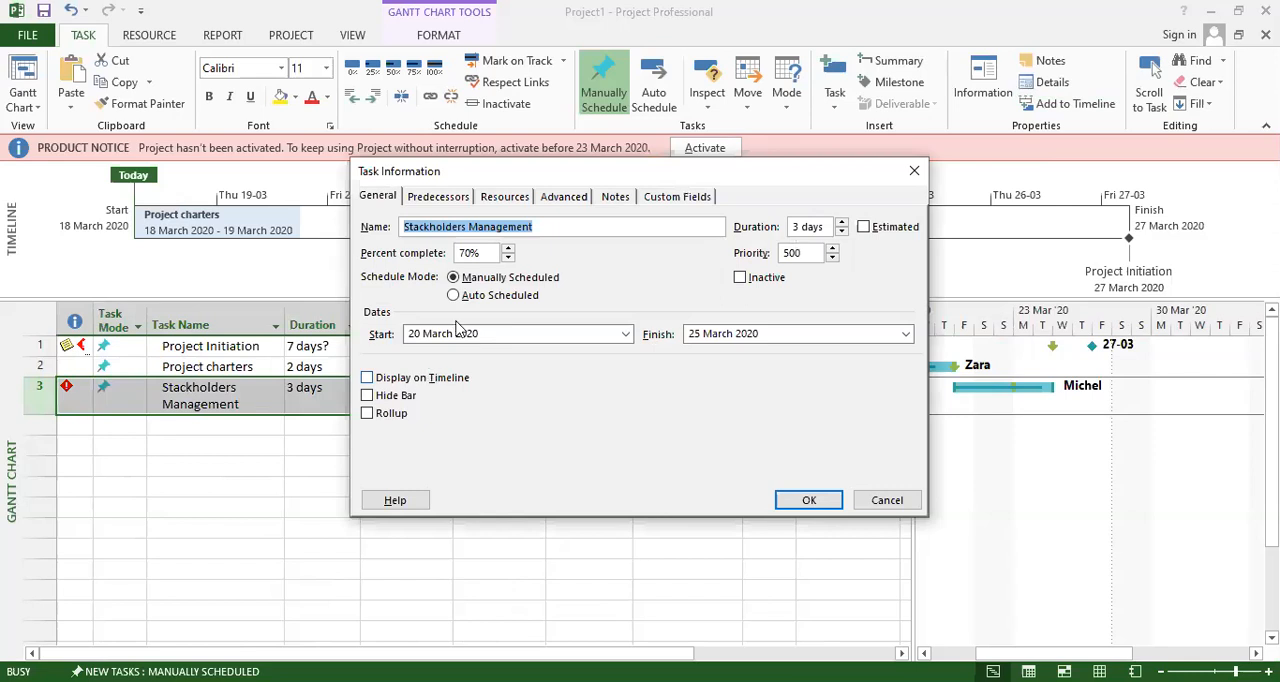
left_click(842, 232)
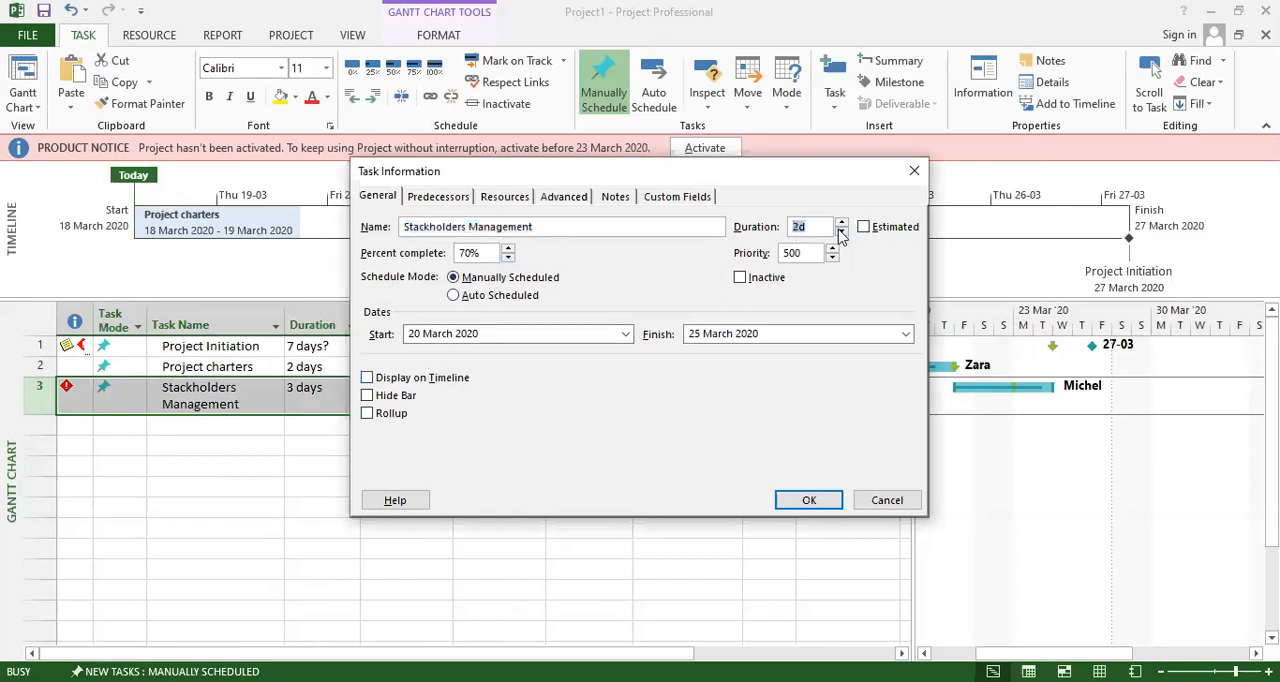
left_click(810, 502)
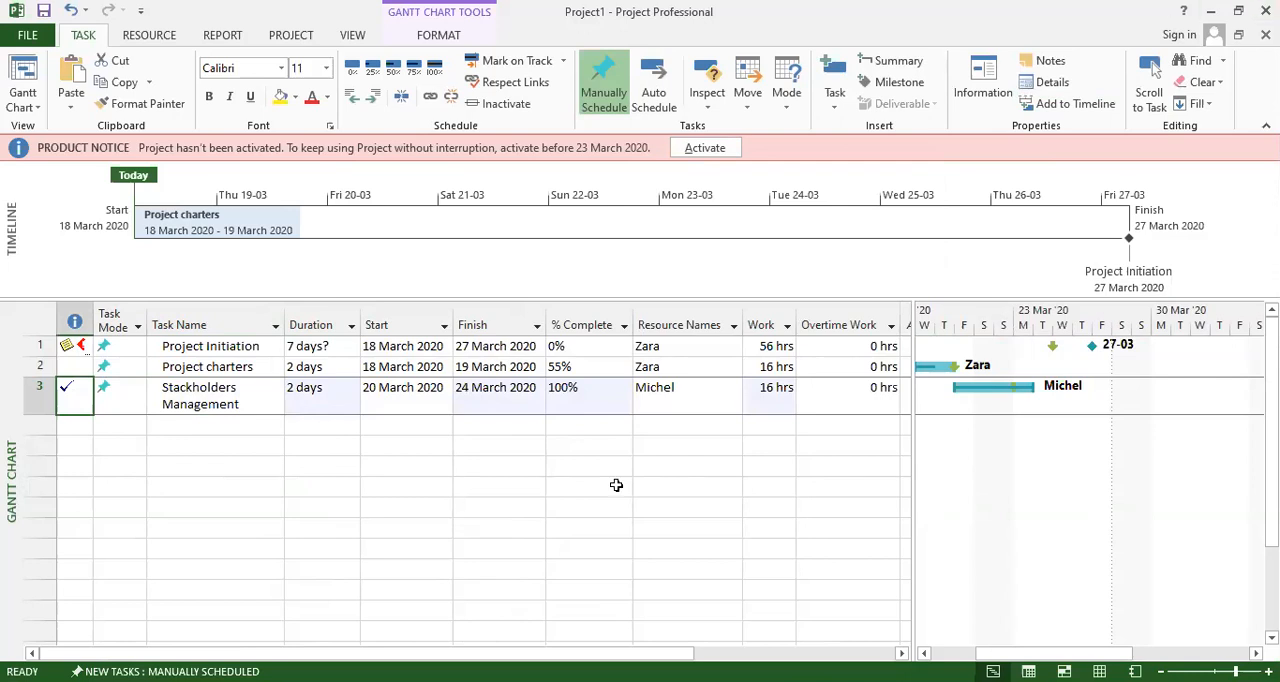
left_click(494, 505)
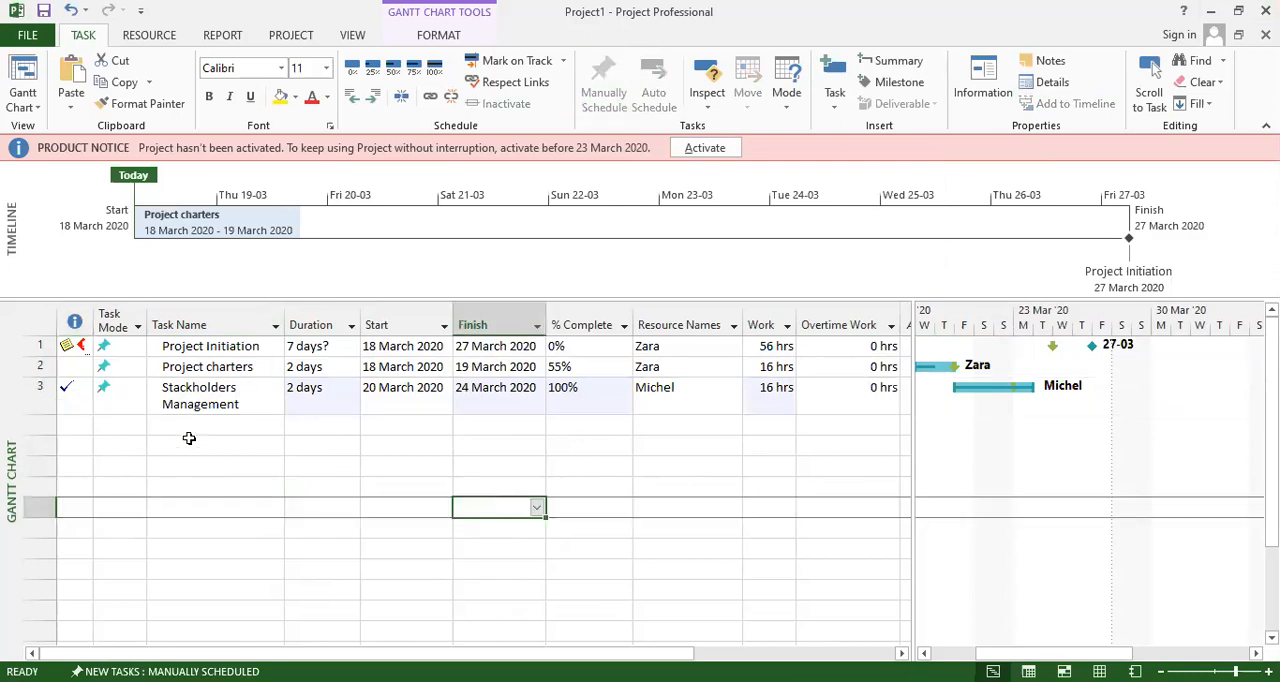
Examine the status indicator of the Stackholders Management task.
left_click(116, 423)
left_click(183, 425)
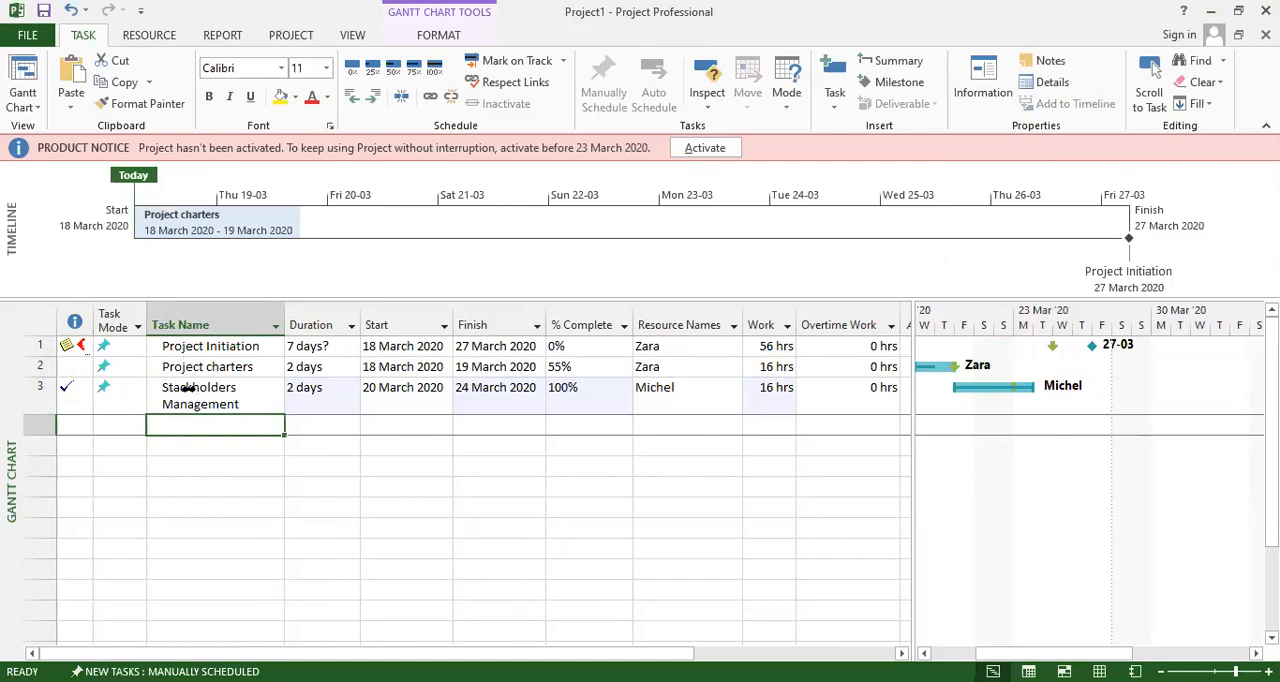
left_click(223, 391)
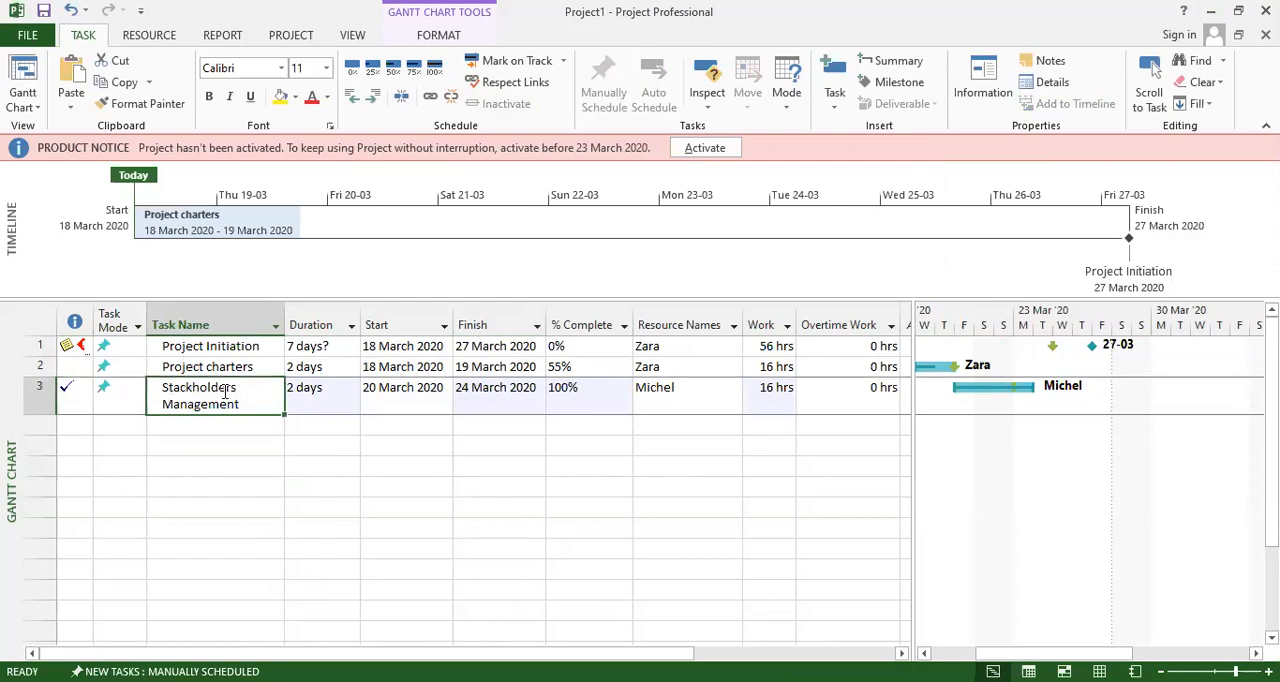
left_click(85, 400)
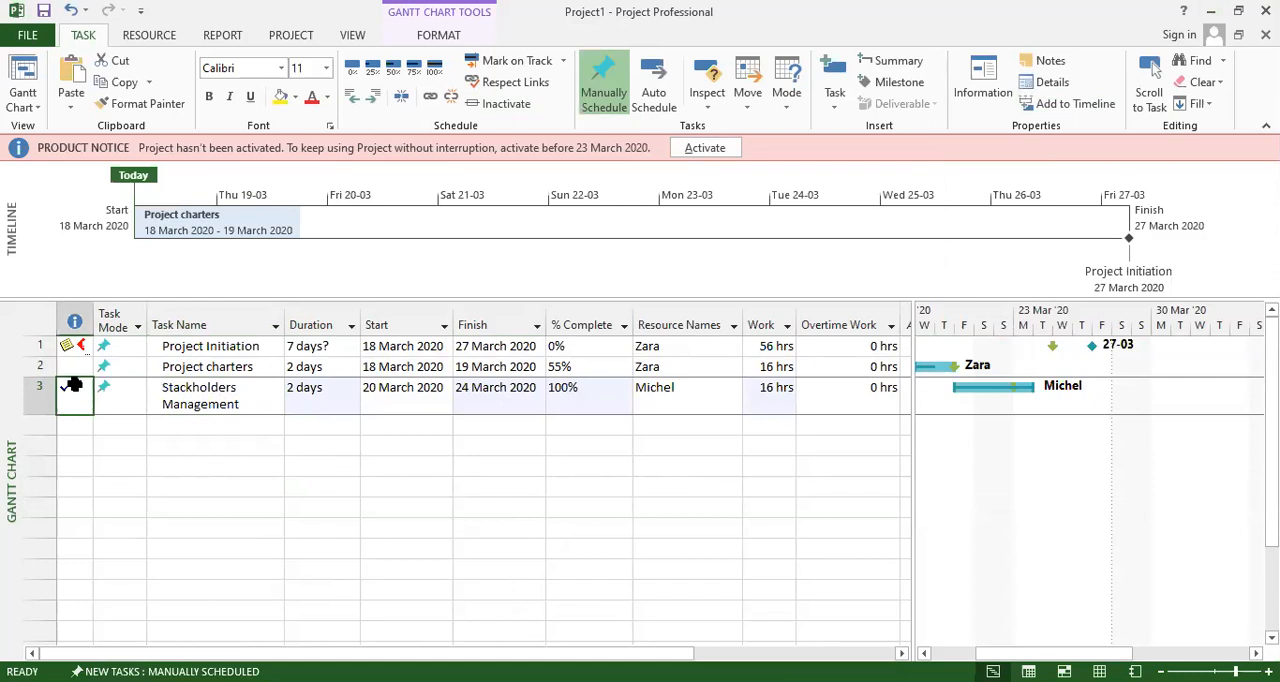
mouse_move(68, 390)
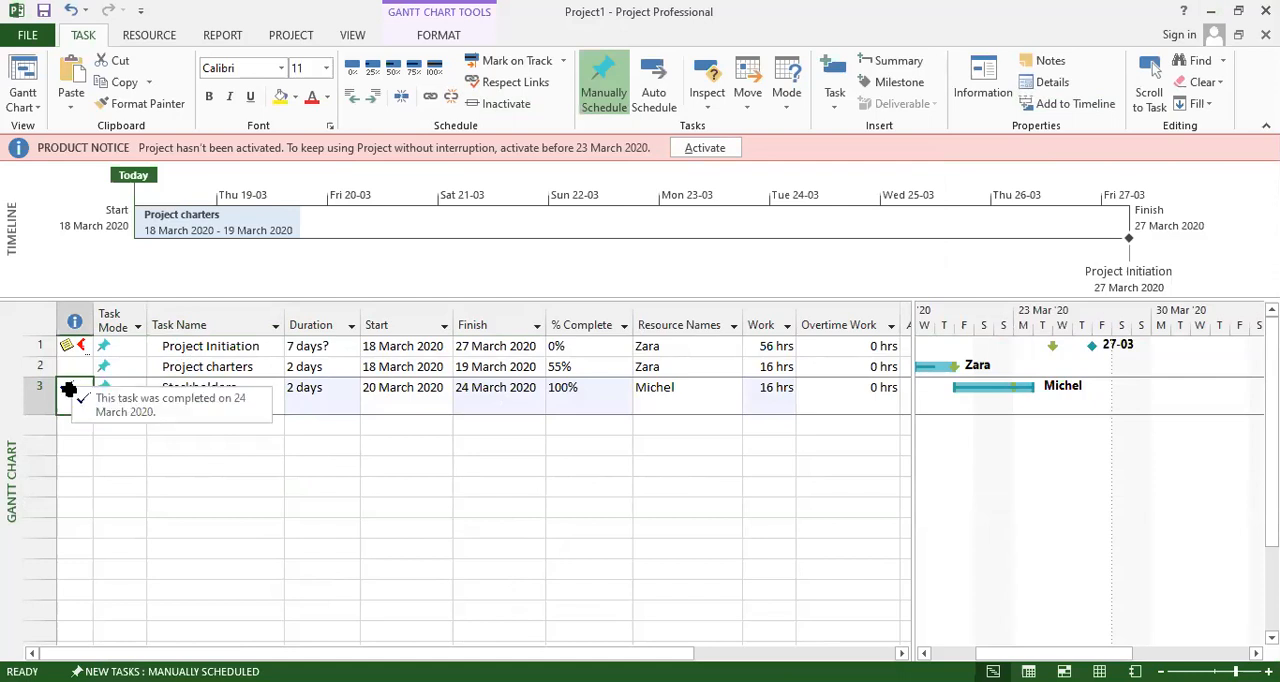
left_click(223, 491)
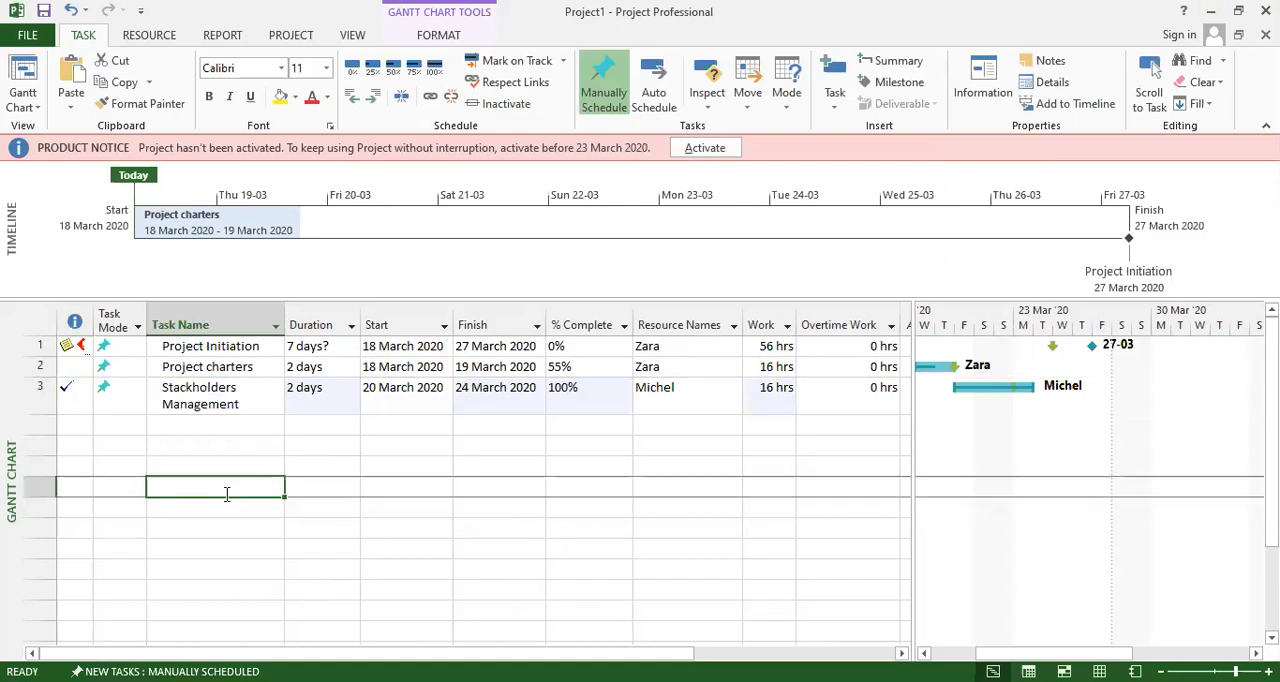
Set the % Complete of the Project charters task to 75%.
left_click(213, 369)
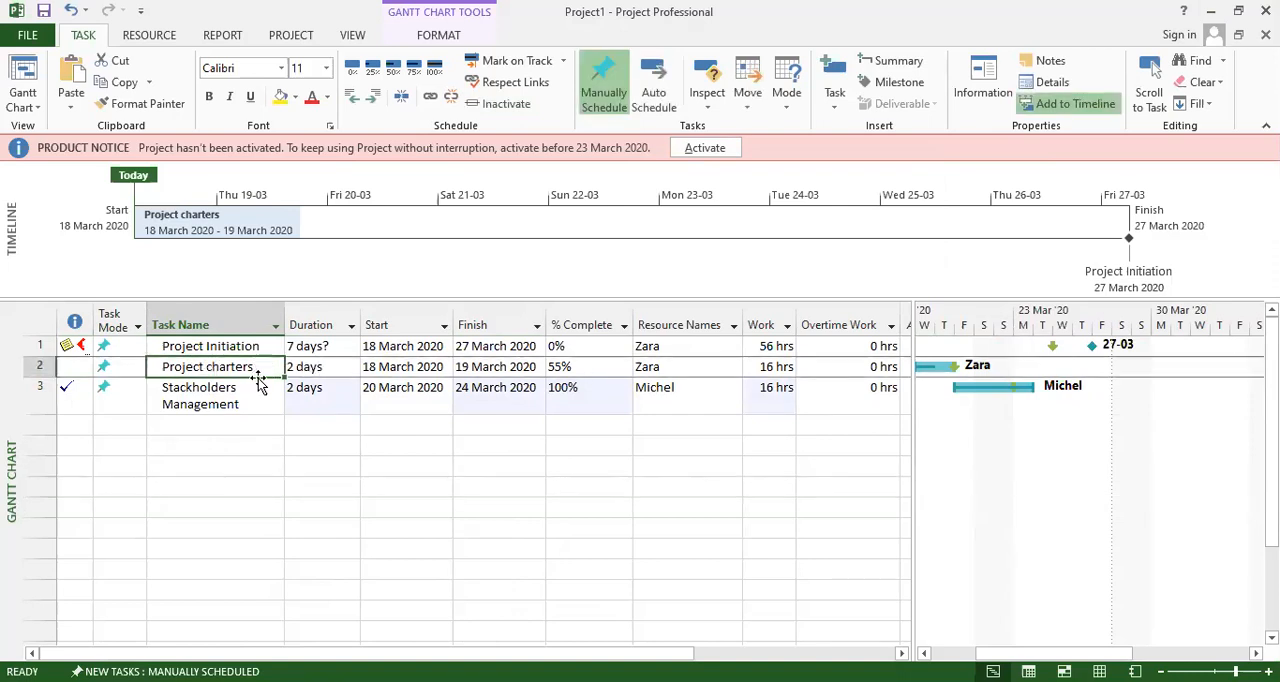
left_click(577, 367)
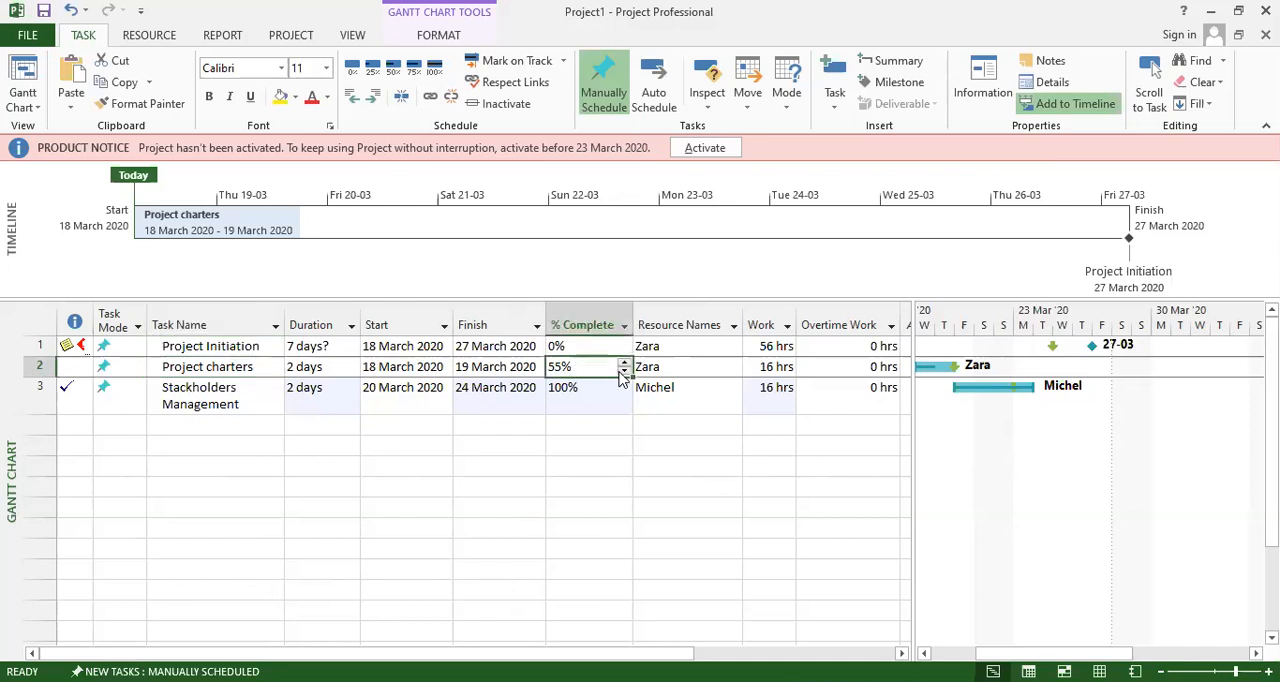
left_click(624, 364)
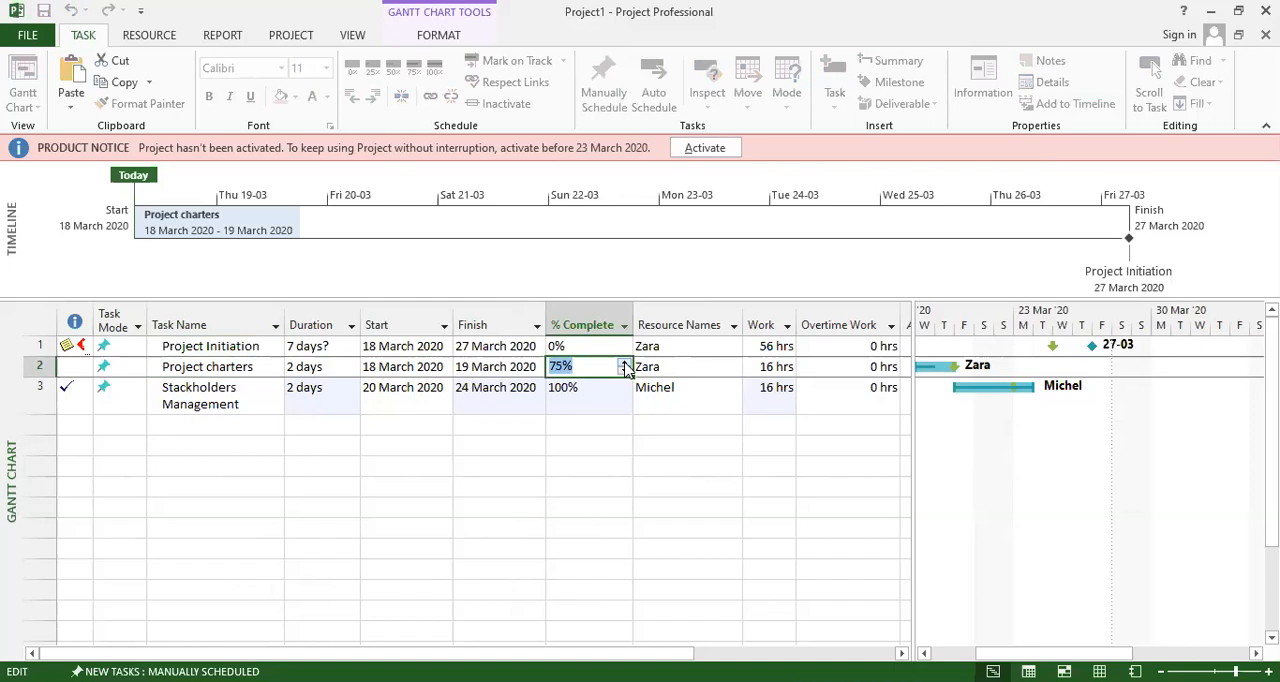
left_click(470, 470)
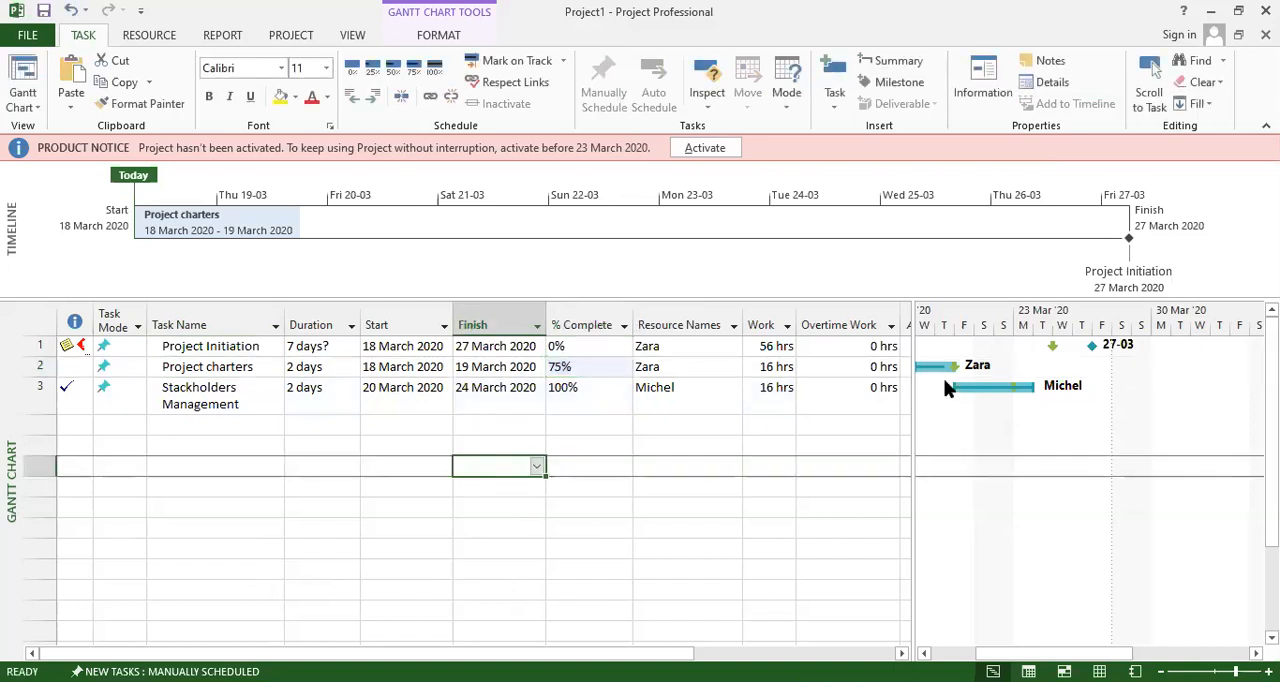
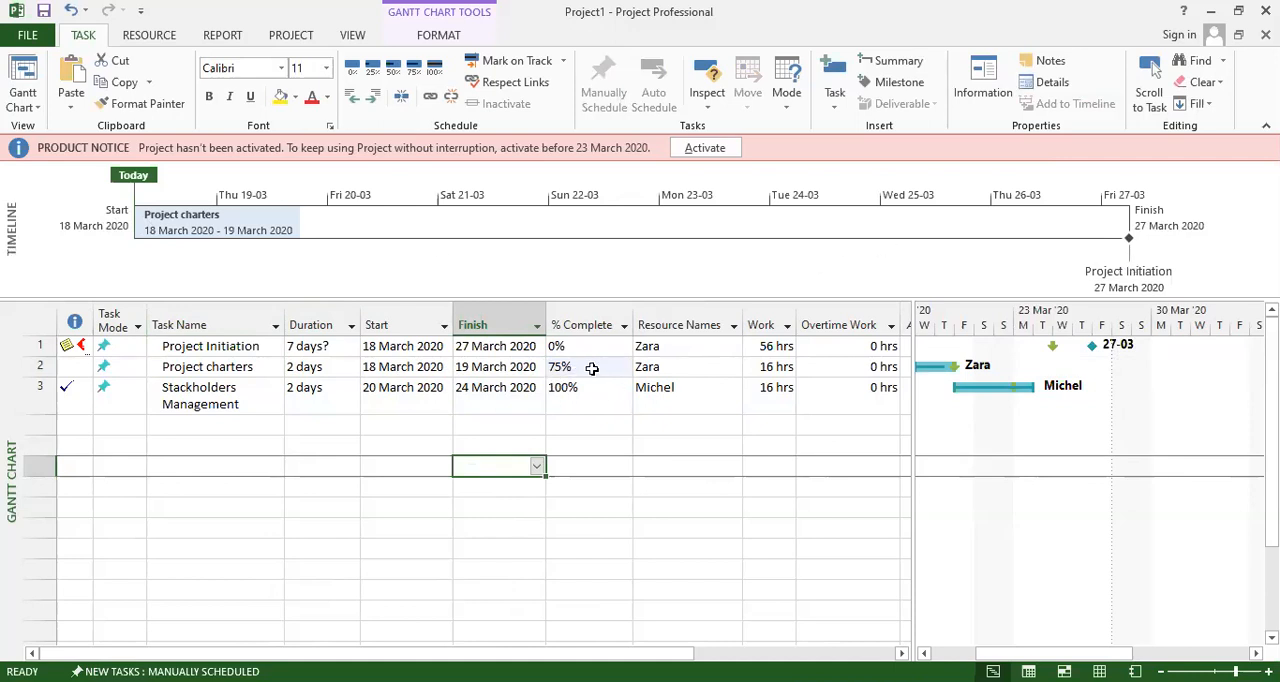
Review the predecessors, resources, advanced settings, notes and custom fields of the Project charters task, leaving them unedited.
left_click(827, 372)
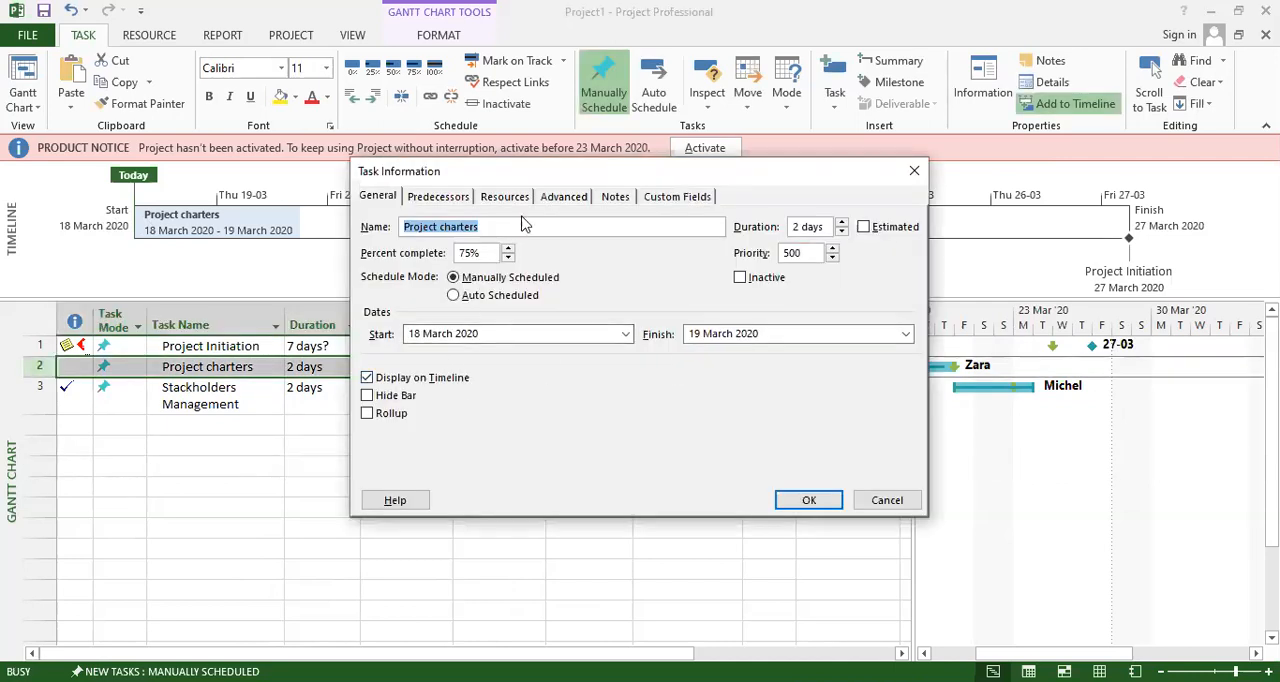
left_click(451, 205)
left_click(504, 203)
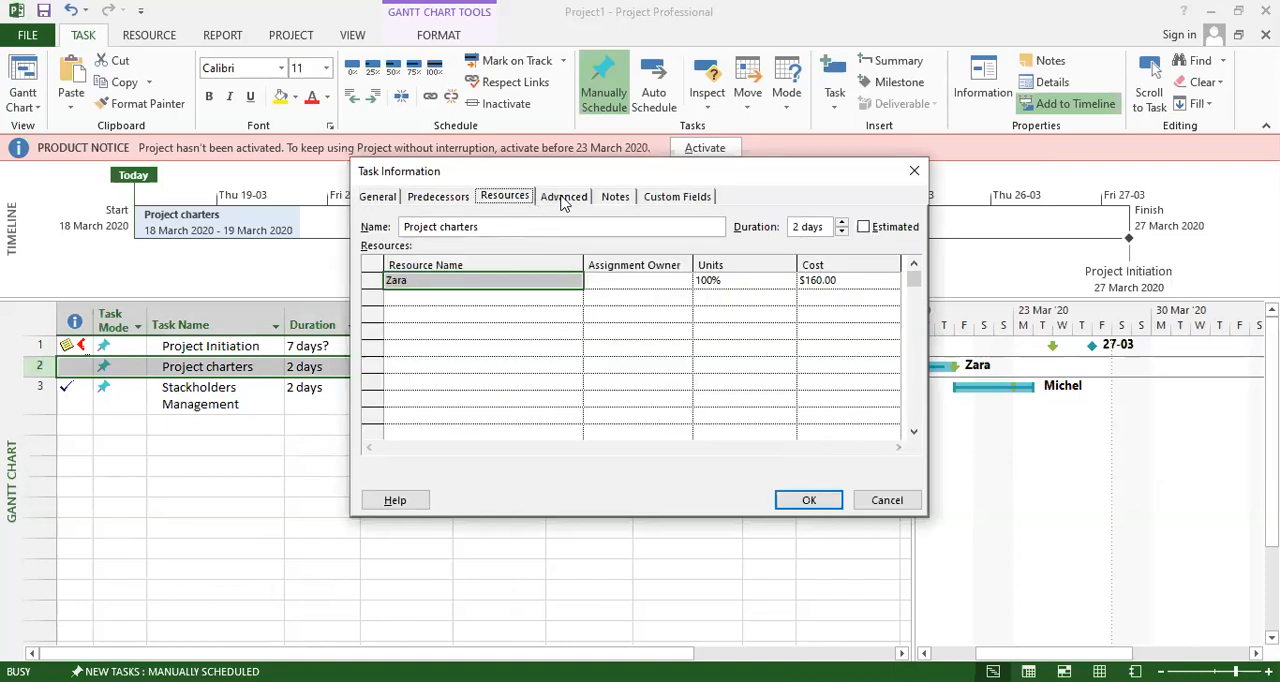
left_click(564, 199)
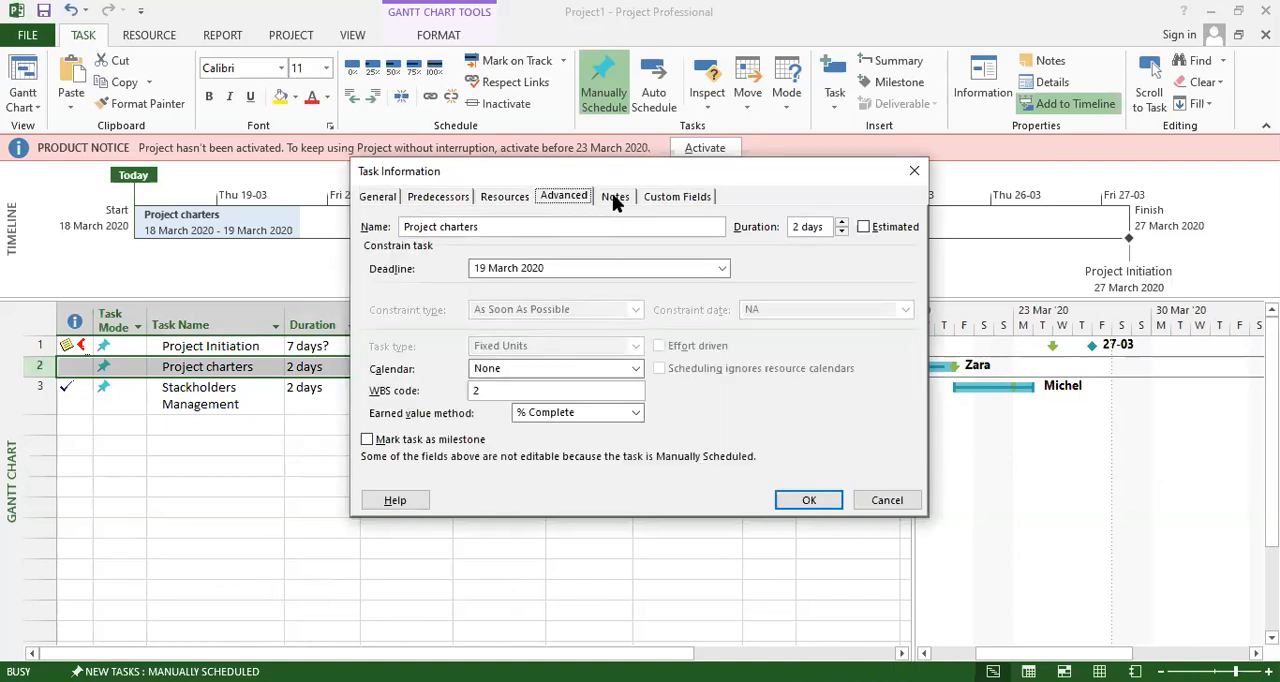
left_click(615, 199)
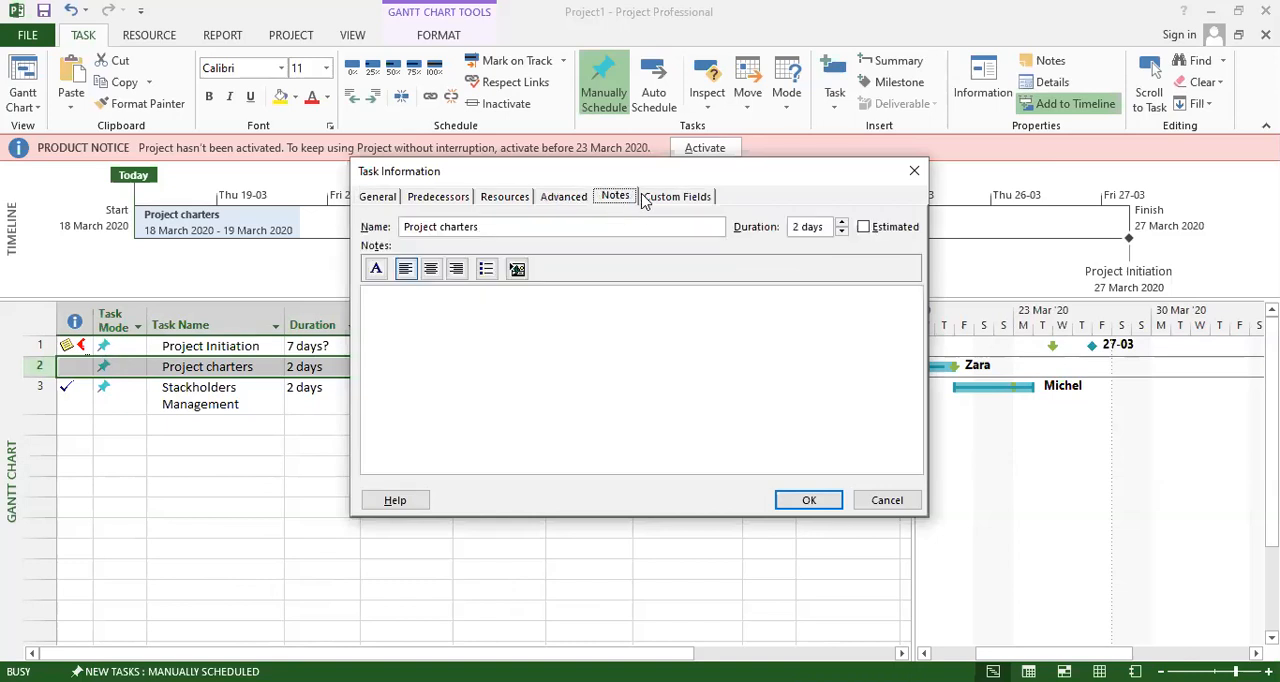
left_click(686, 200)
left_click(880, 501)
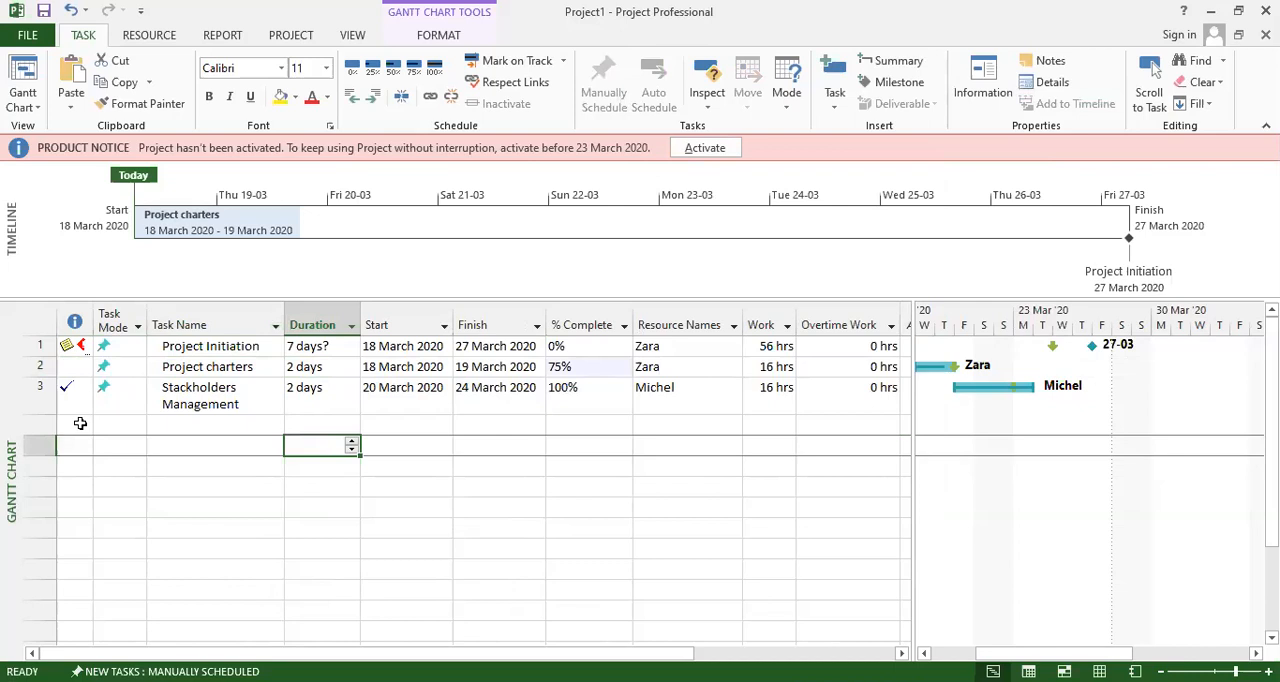
Add a task named Project Planning in row 5, leaving the row below Stackholders Management empty.
left_click(80, 424)
left_click(180, 425)
left_click(186, 445)
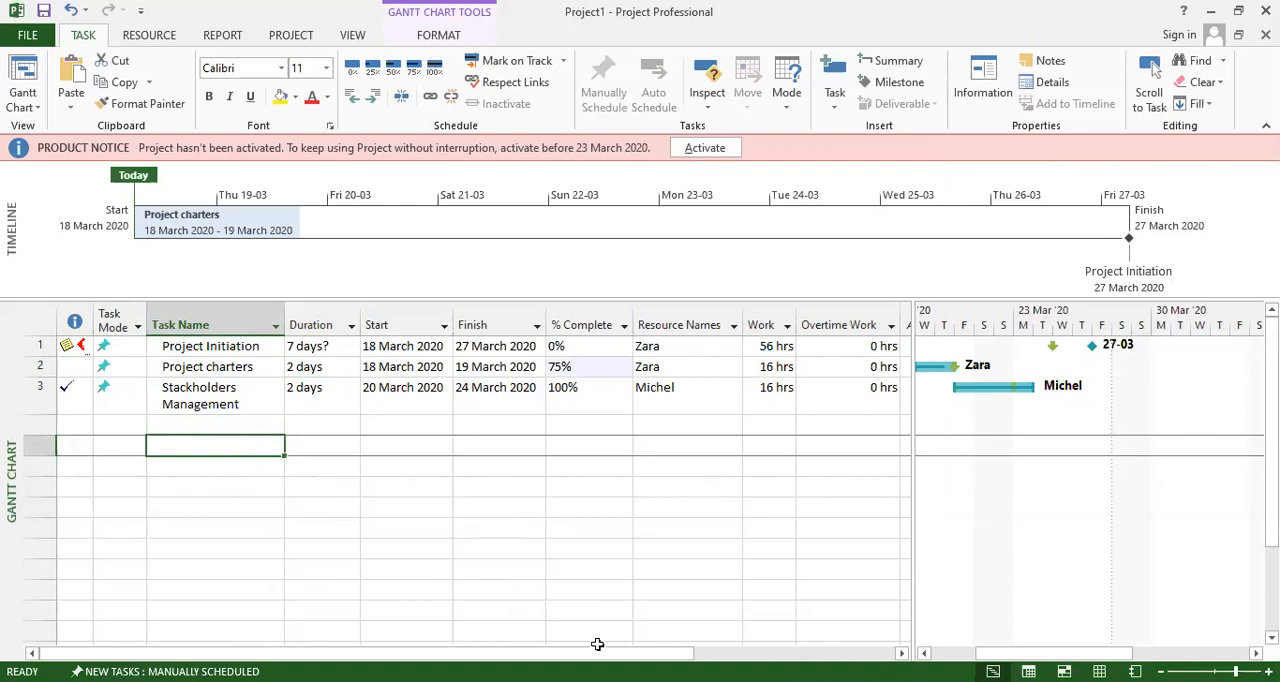
left_click(597, 681)
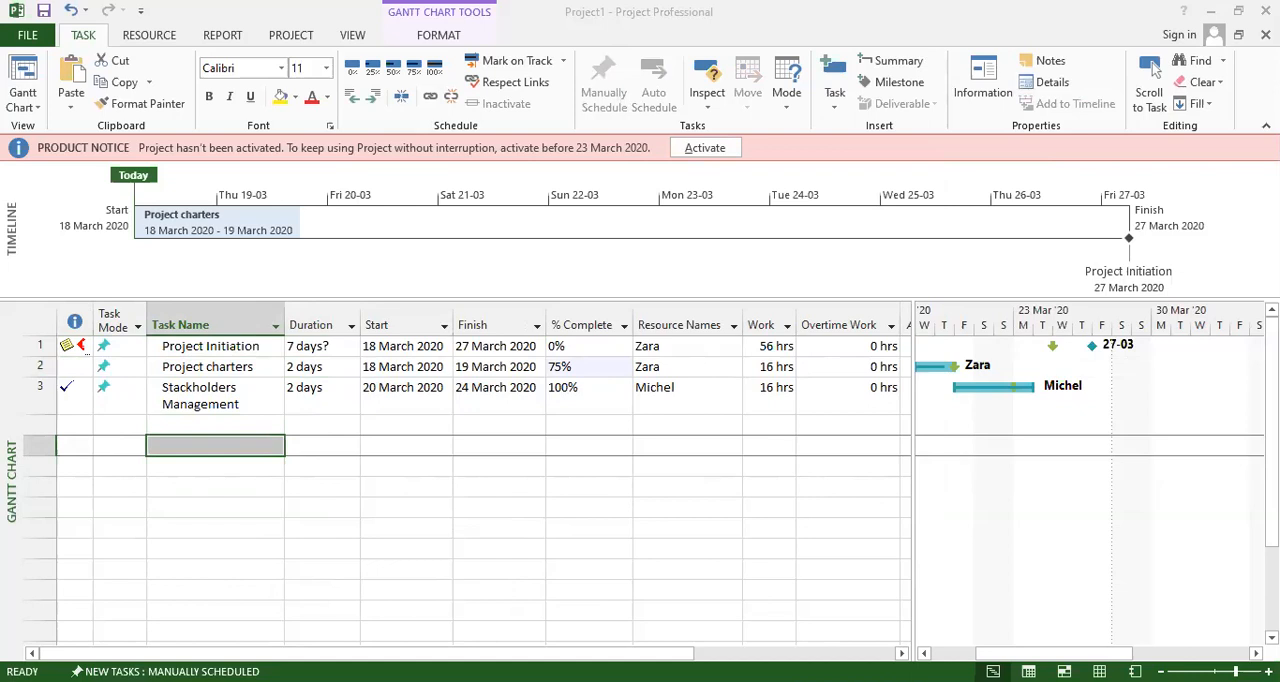
left_click(236, 453)
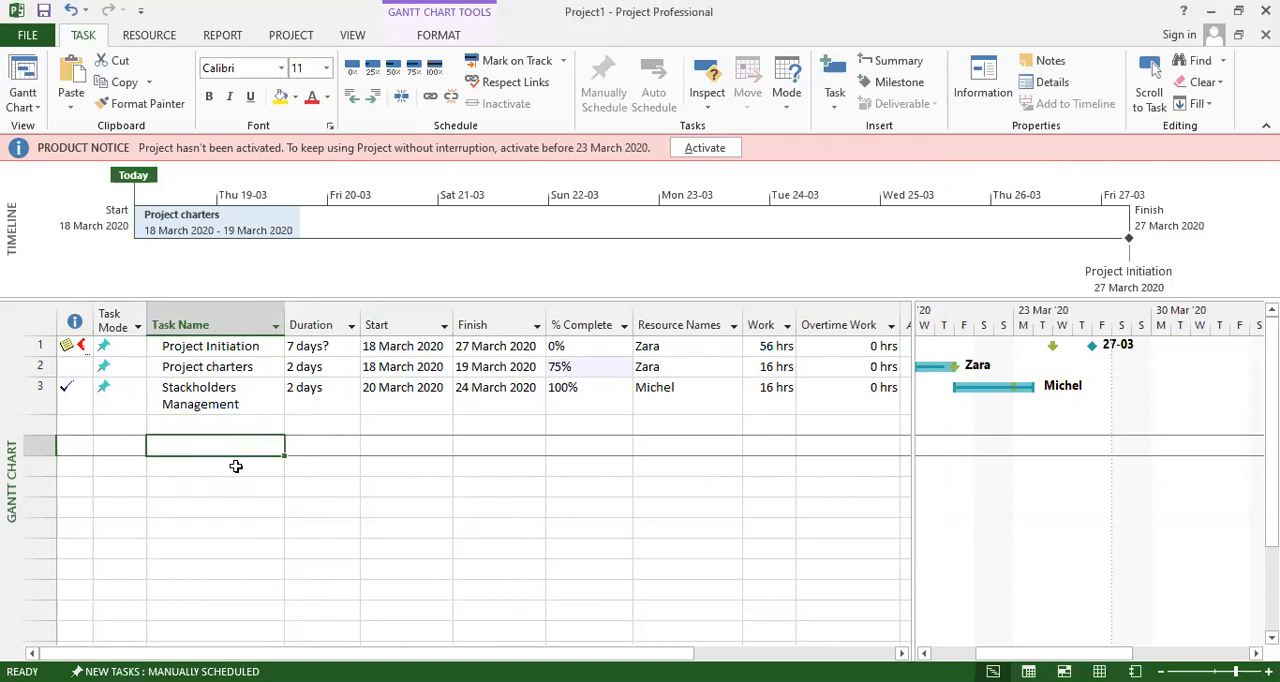
type("Pr")
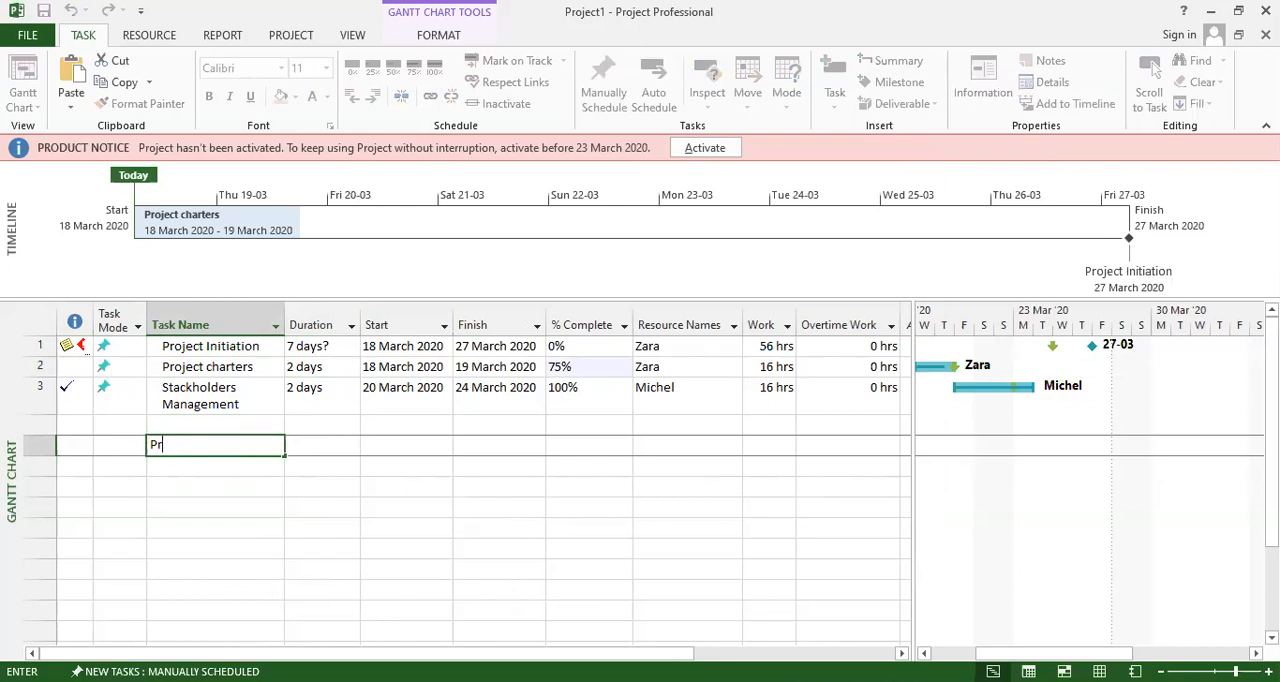
type("oject Planning")
left_click(216, 484)
Set the task mode of Project Planning to Auto Scheduled.
left_click(100, 443)
left_click(138, 445)
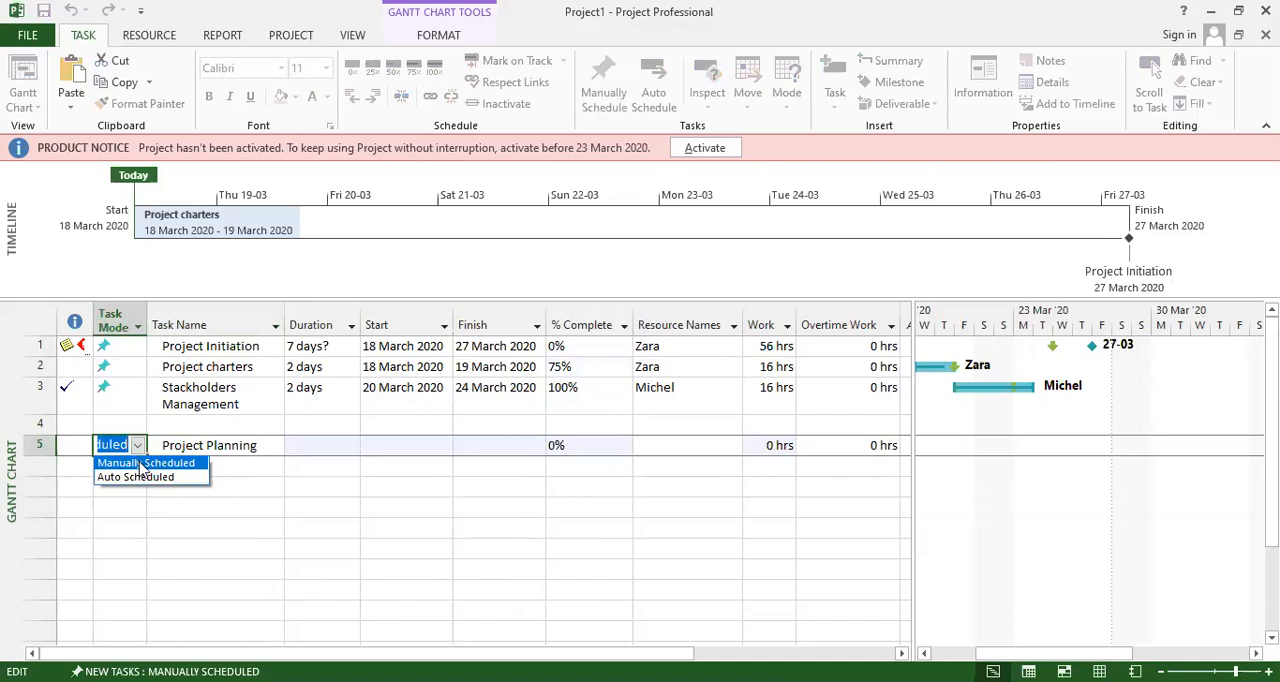
left_click(145, 476)
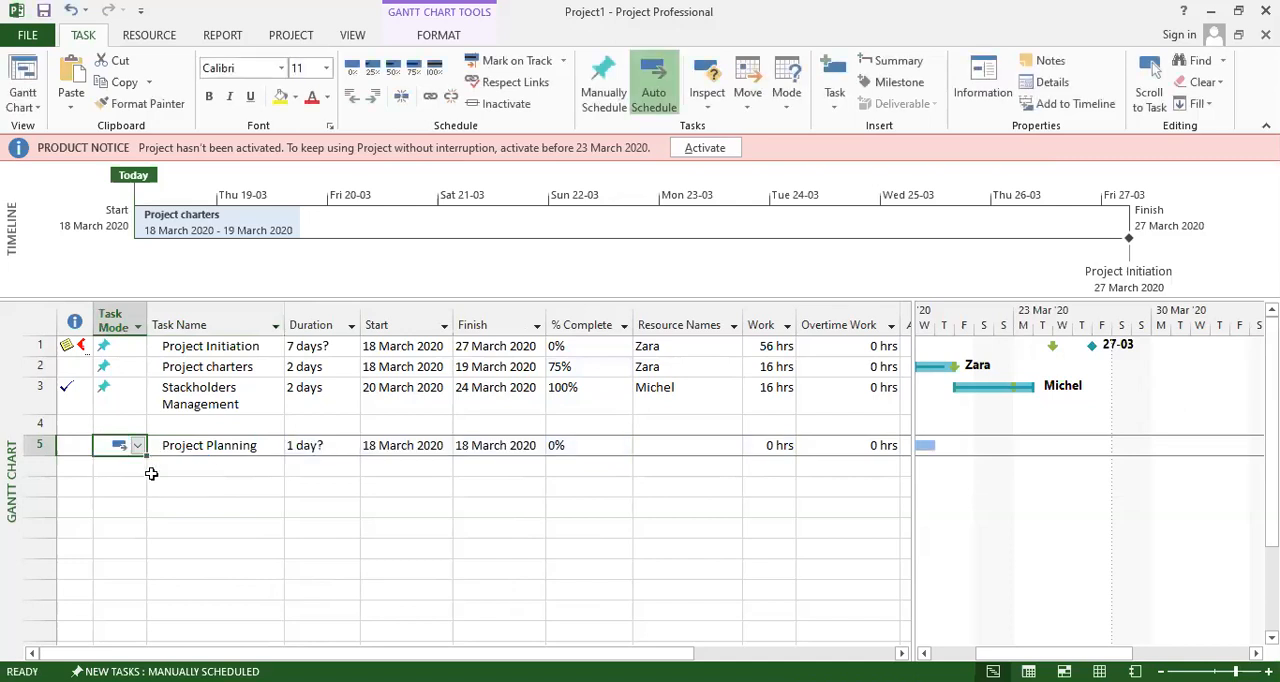
Add a task named Project Scope directly below Project Planning.
left_click(194, 502)
left_click(208, 463)
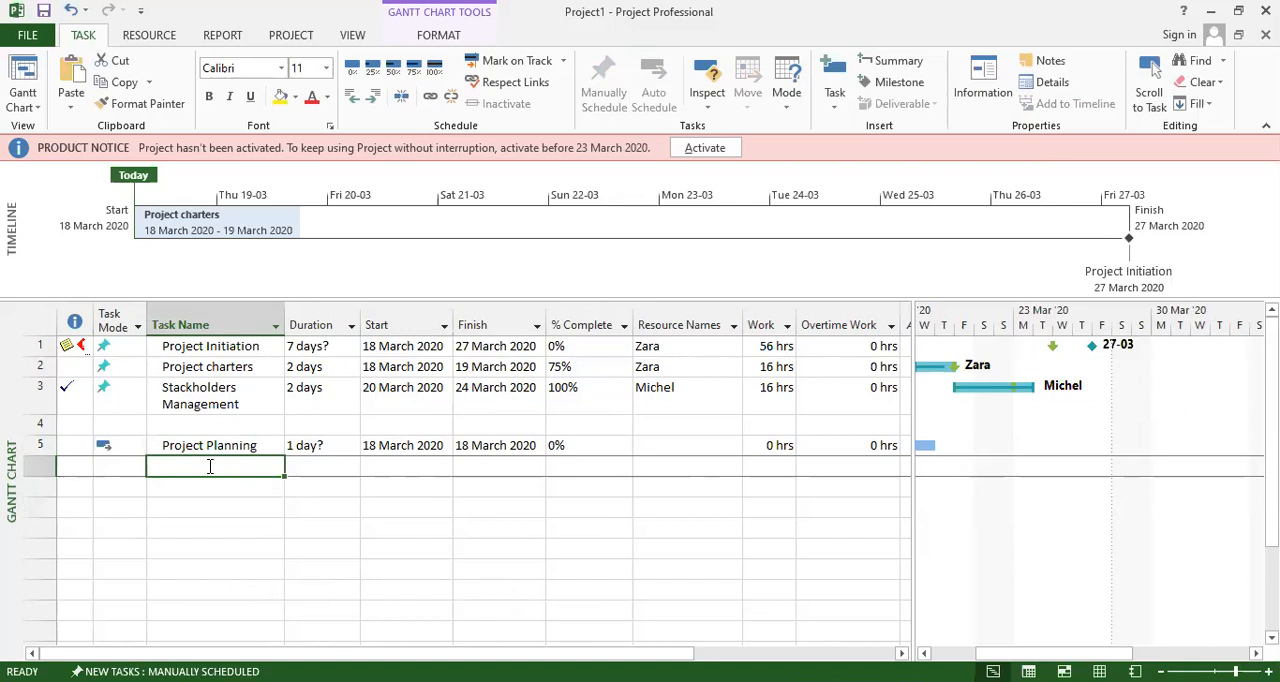
double_click(199, 462)
type("Proj")
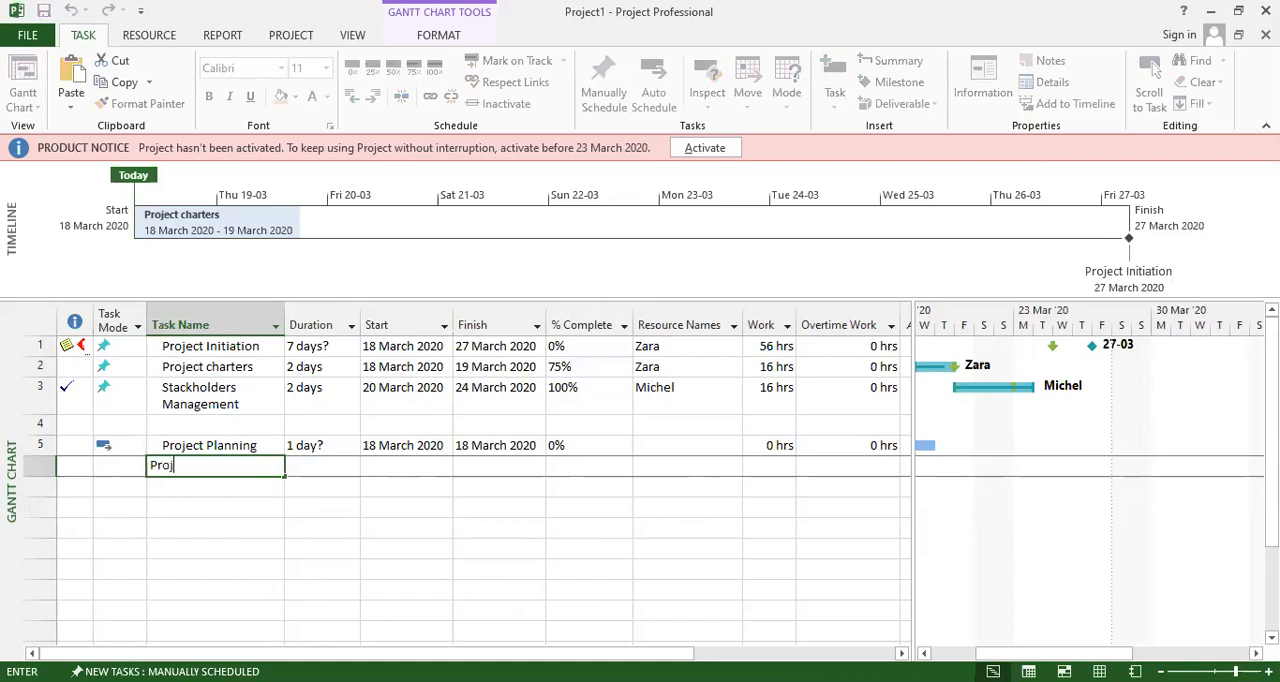
type("ect Scope")
left_click(223, 487)
double_click(223, 487)
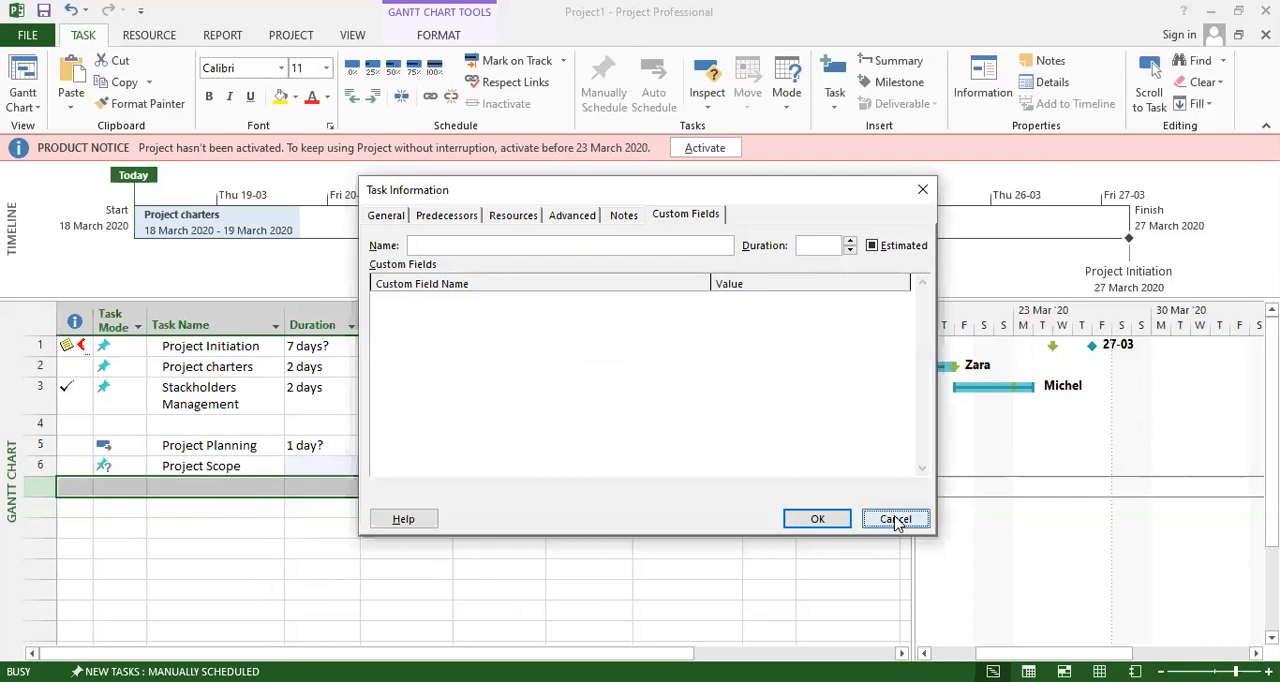
left_click(897, 522)
double_click(207, 487)
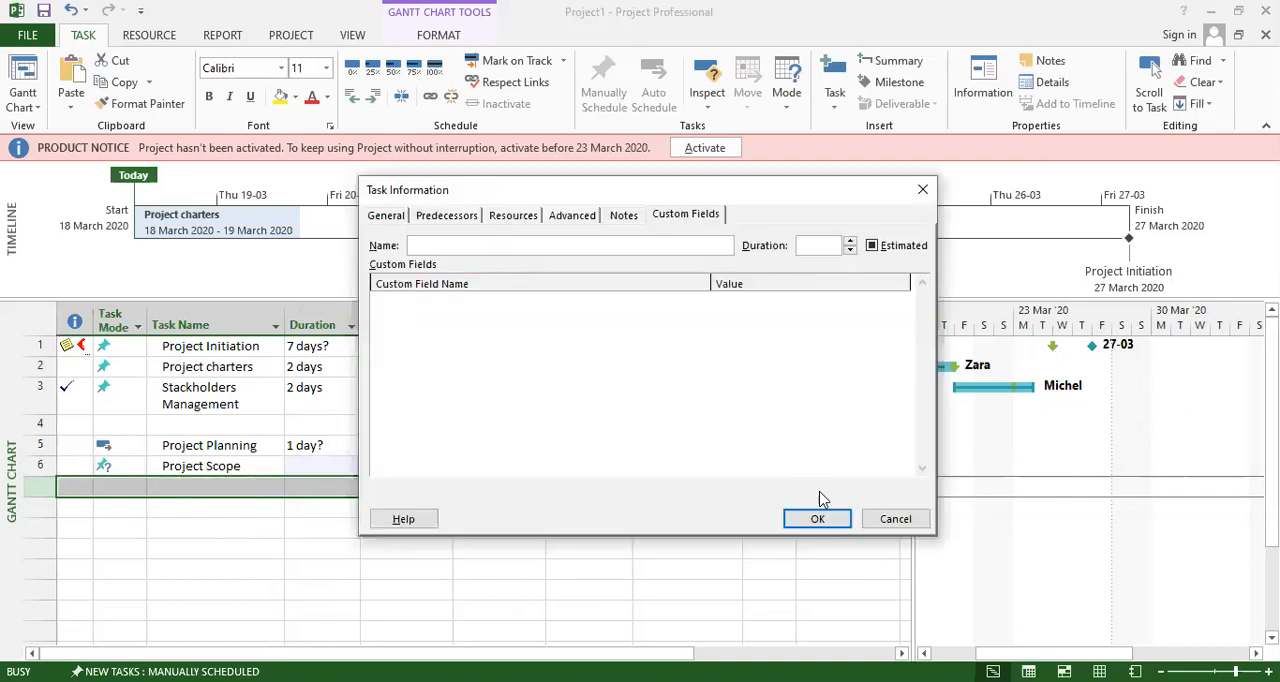
left_click(895, 522)
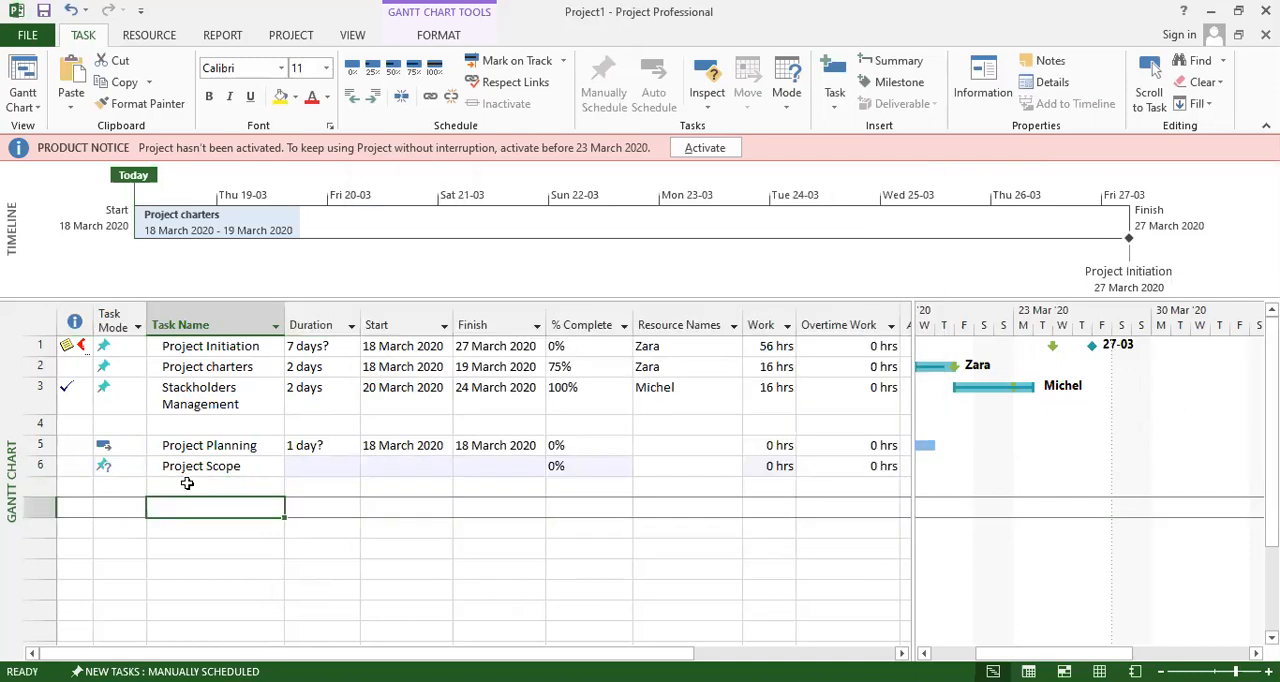
Add a task named Project Time below Project Scope through its task information.
double_click(191, 490)
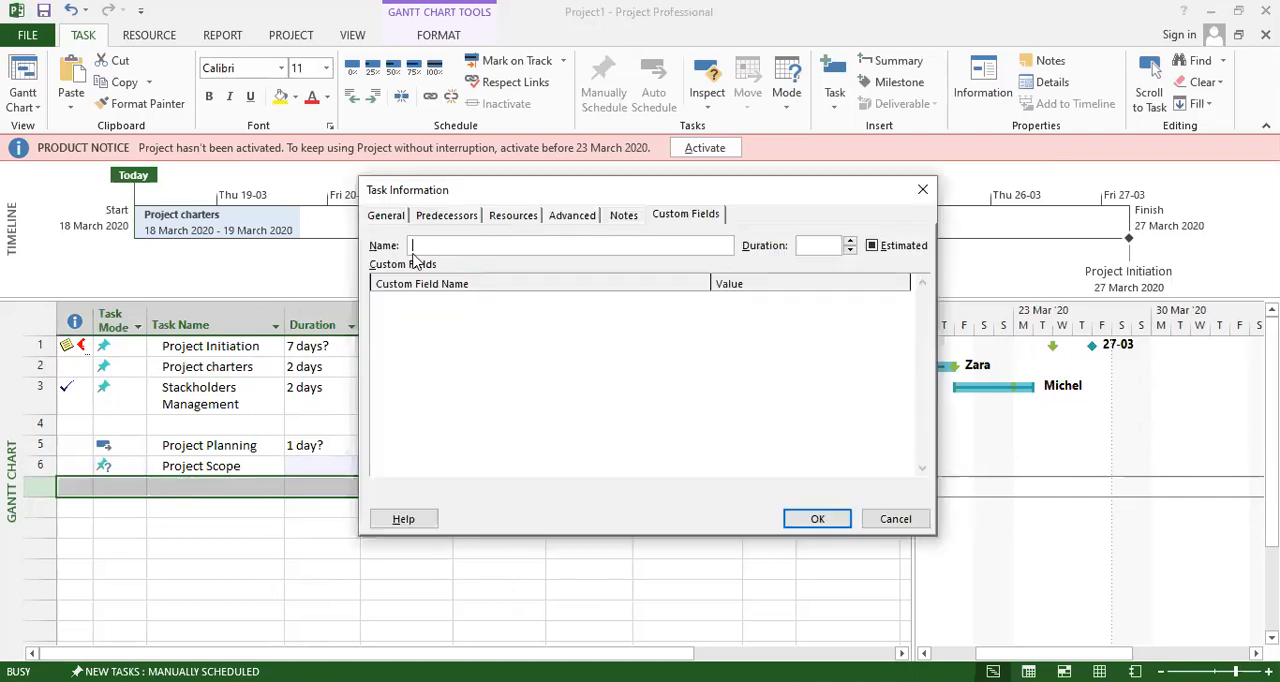
type("Project")
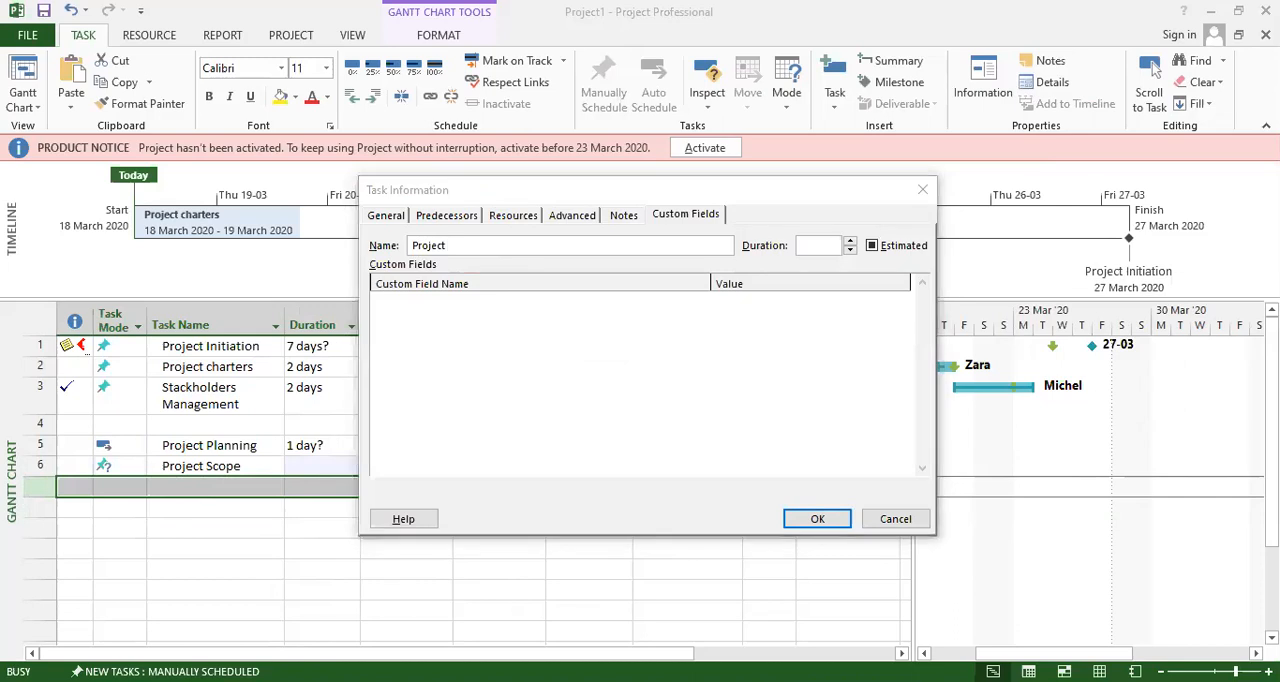
left_click(482, 263)
left_click(472, 249)
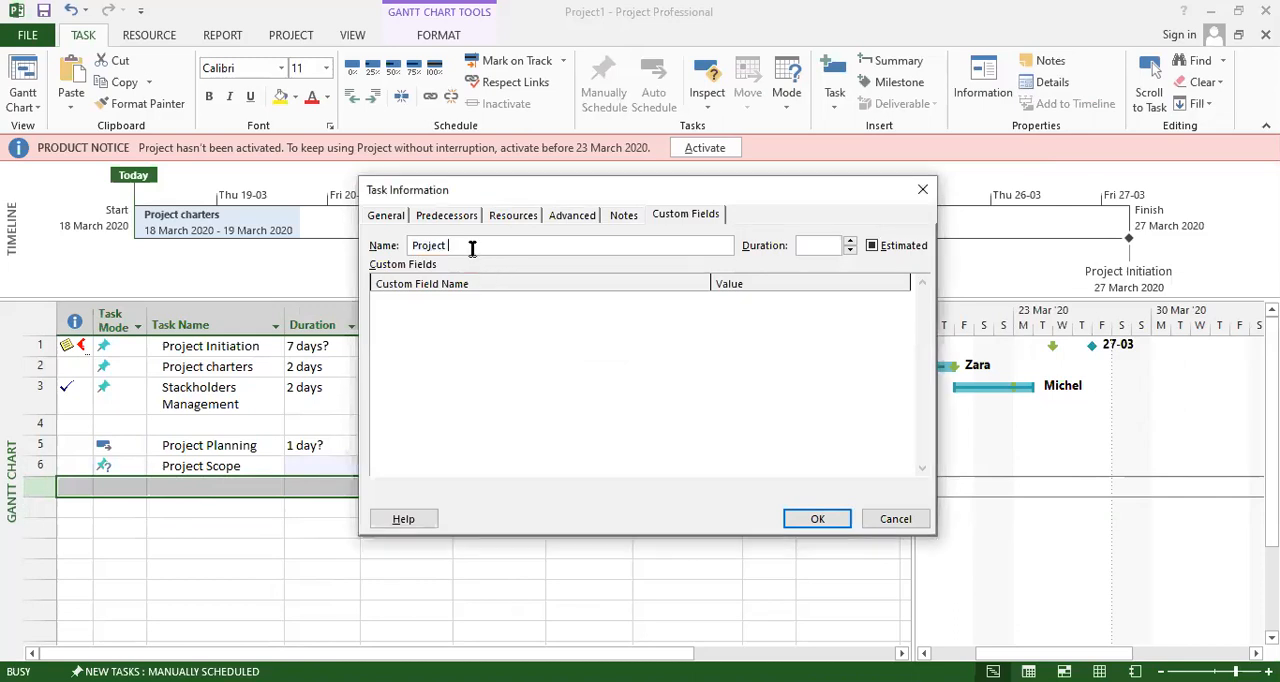
type("Time")
left_click(810, 525)
Add a task named Project Quality below Project Time through its task information.
double_click(213, 510)
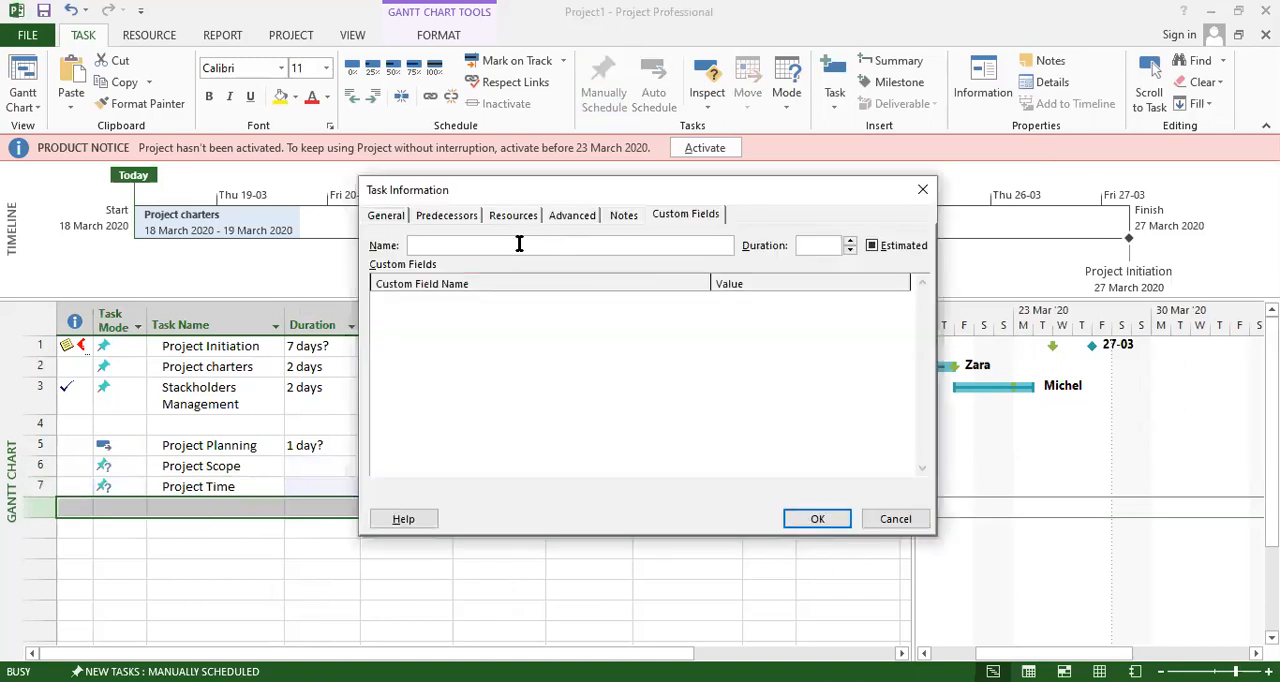
type("Project Quality")
left_click(817, 518)
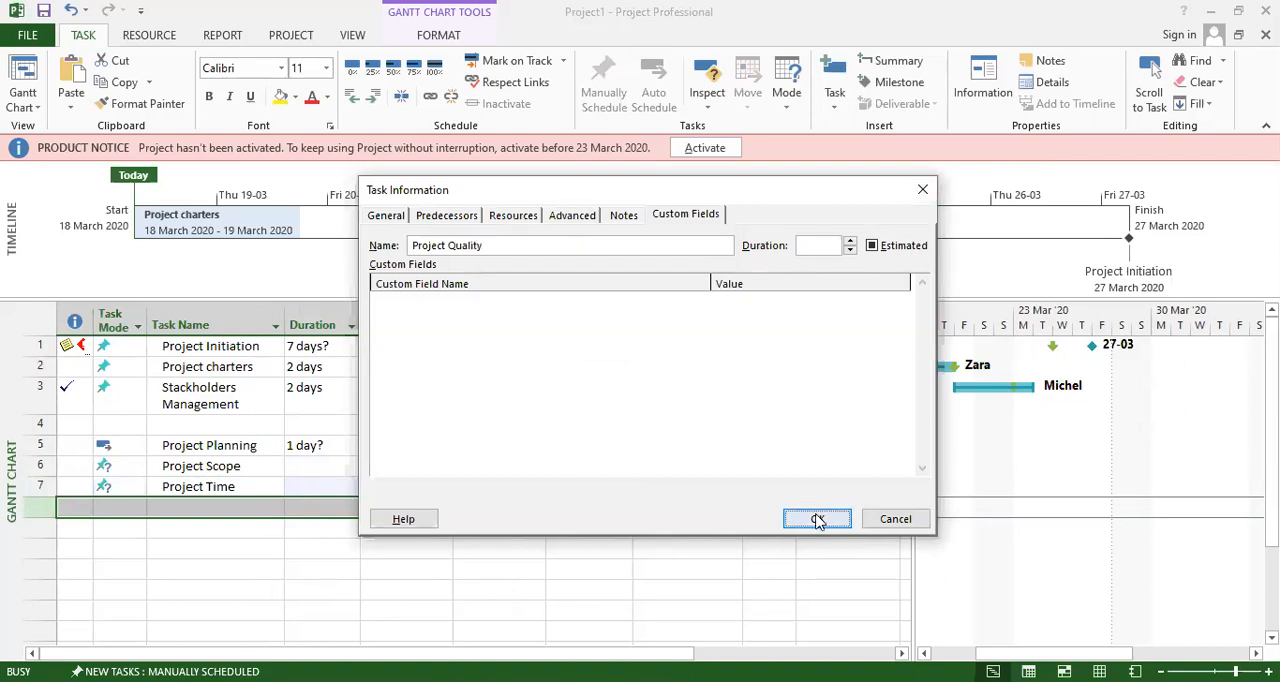
Add a task named Project Risk below Project Quality through its task information.
double_click(234, 529)
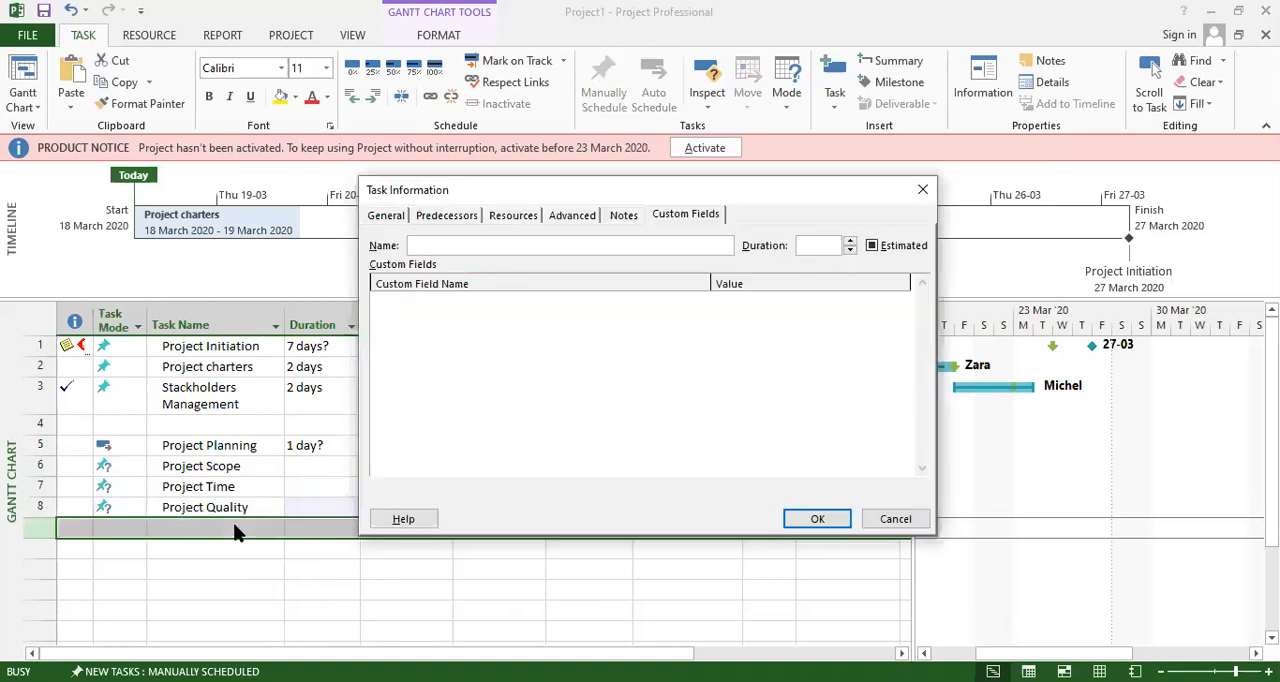
type("Project Risk")
left_click(818, 522)
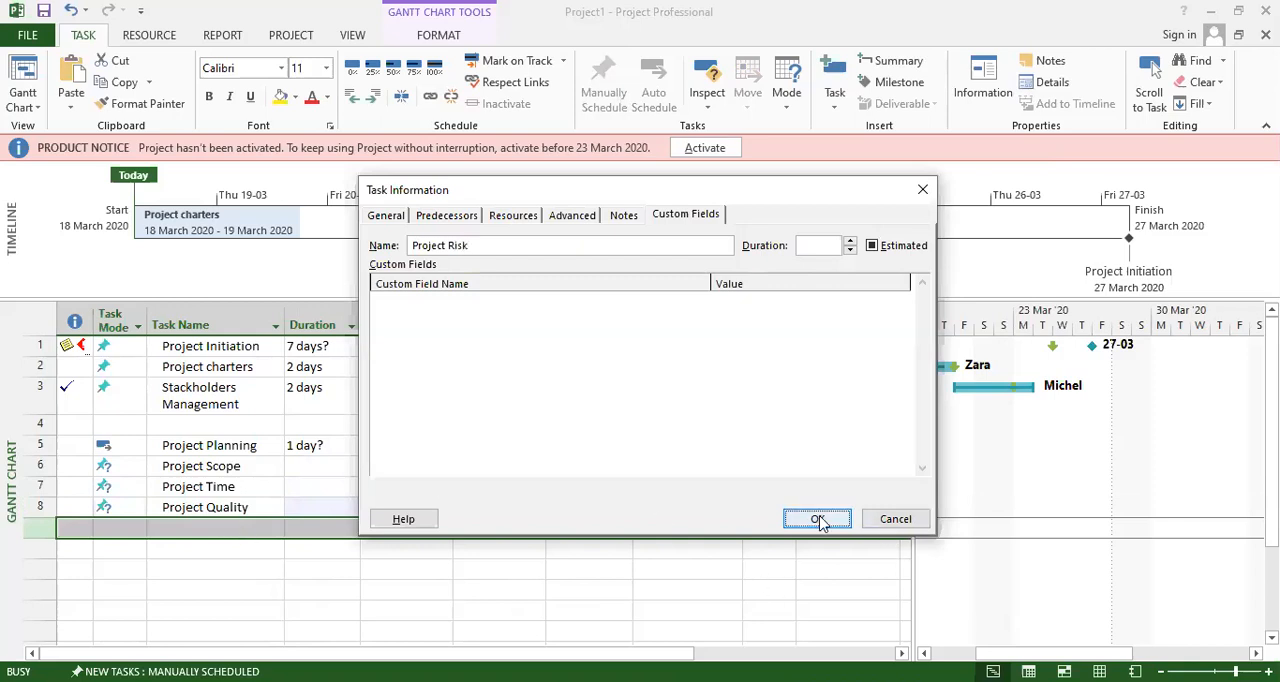
left_click(214, 548)
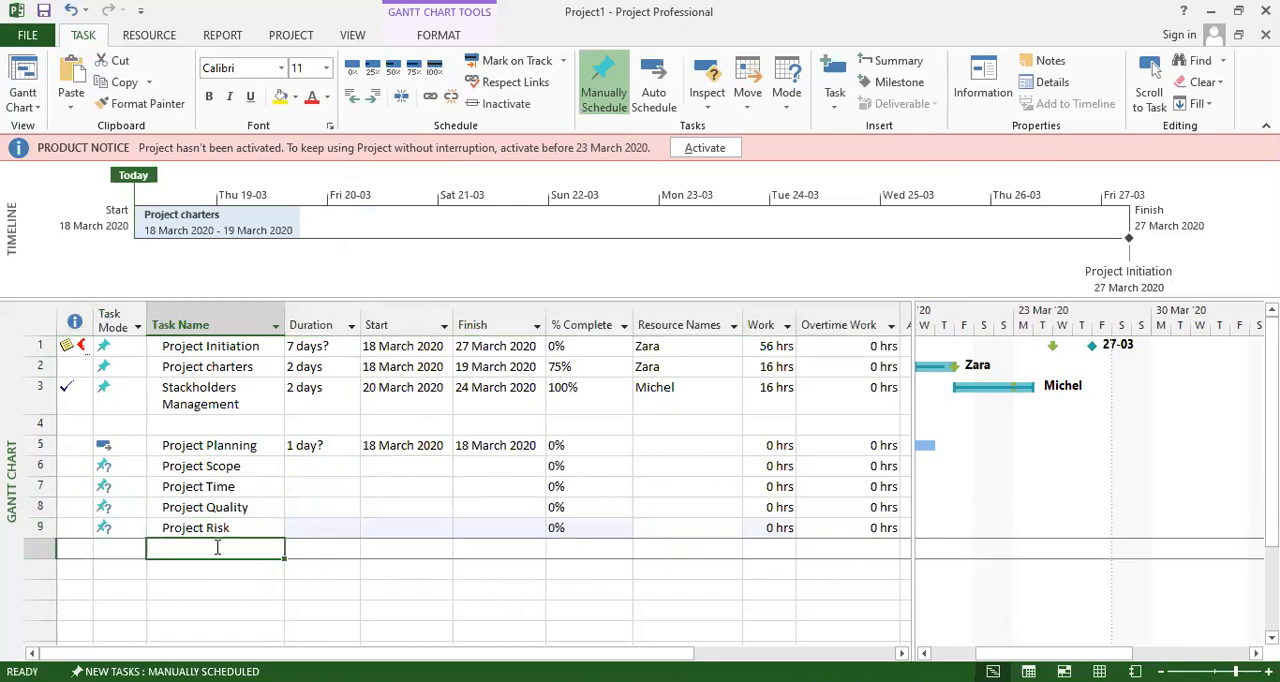
scroll(296, 526, "down", 2)
scroll(320, 530, "up", 2)
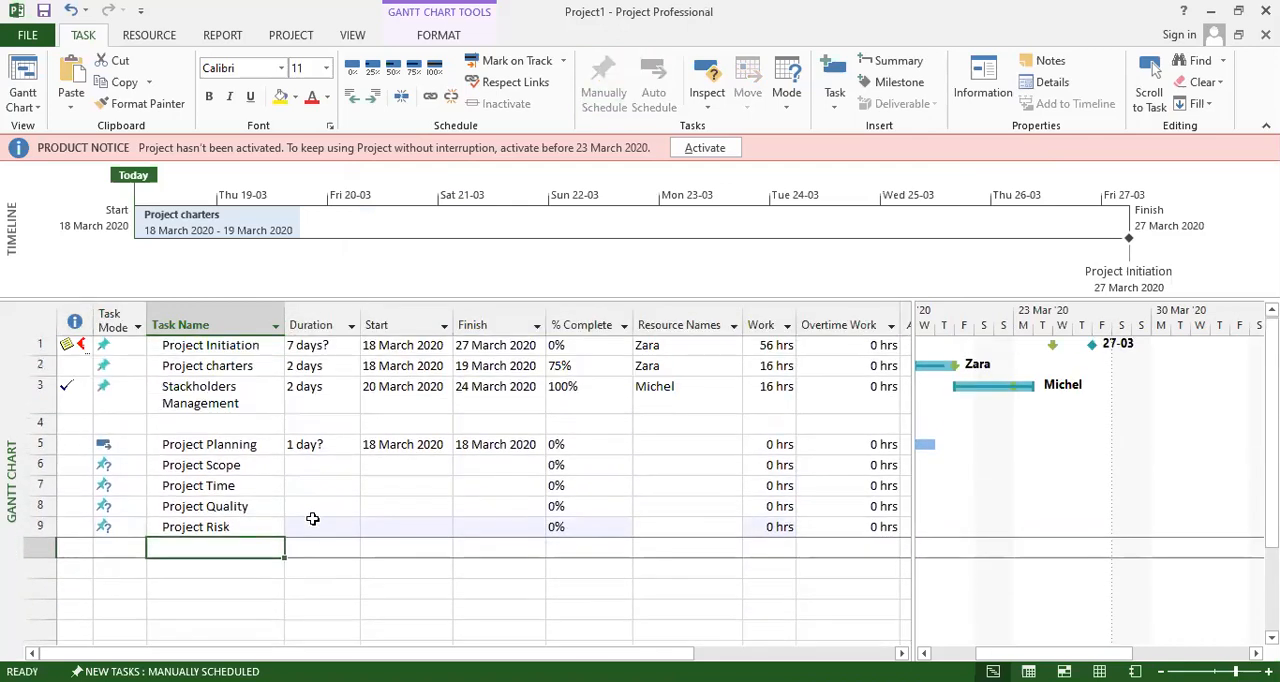
left_click(305, 447)
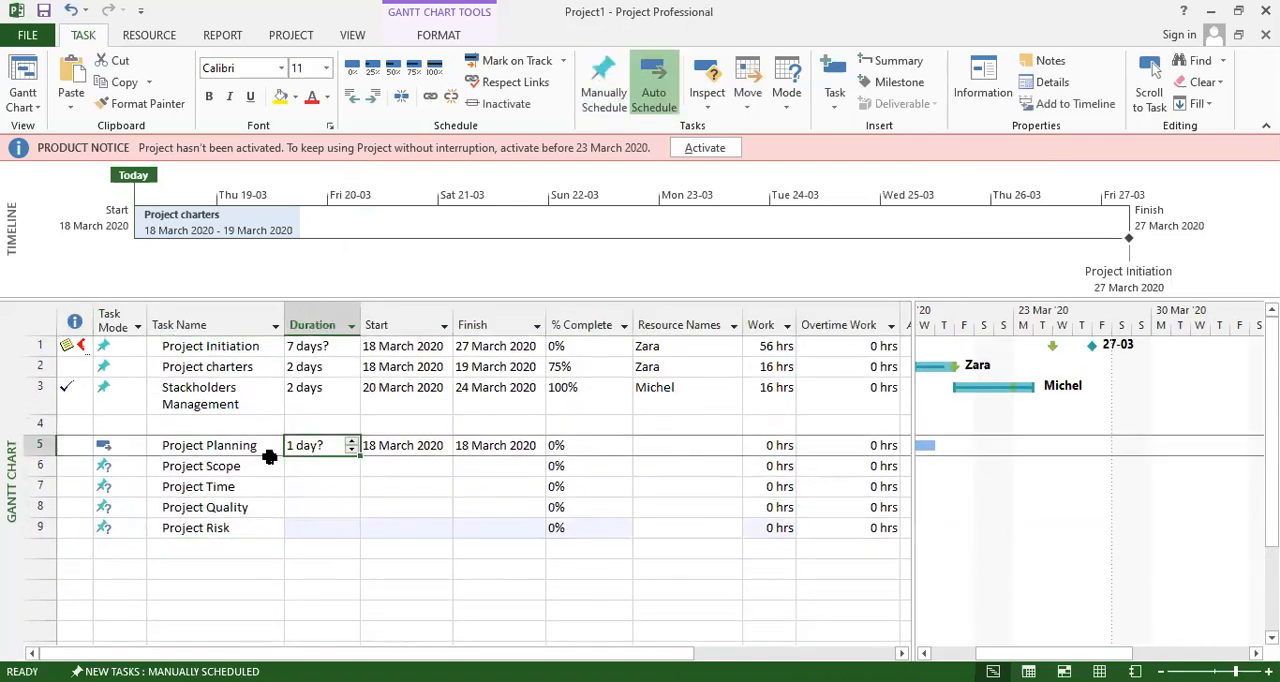
left_click(222, 448)
double_click(222, 448)
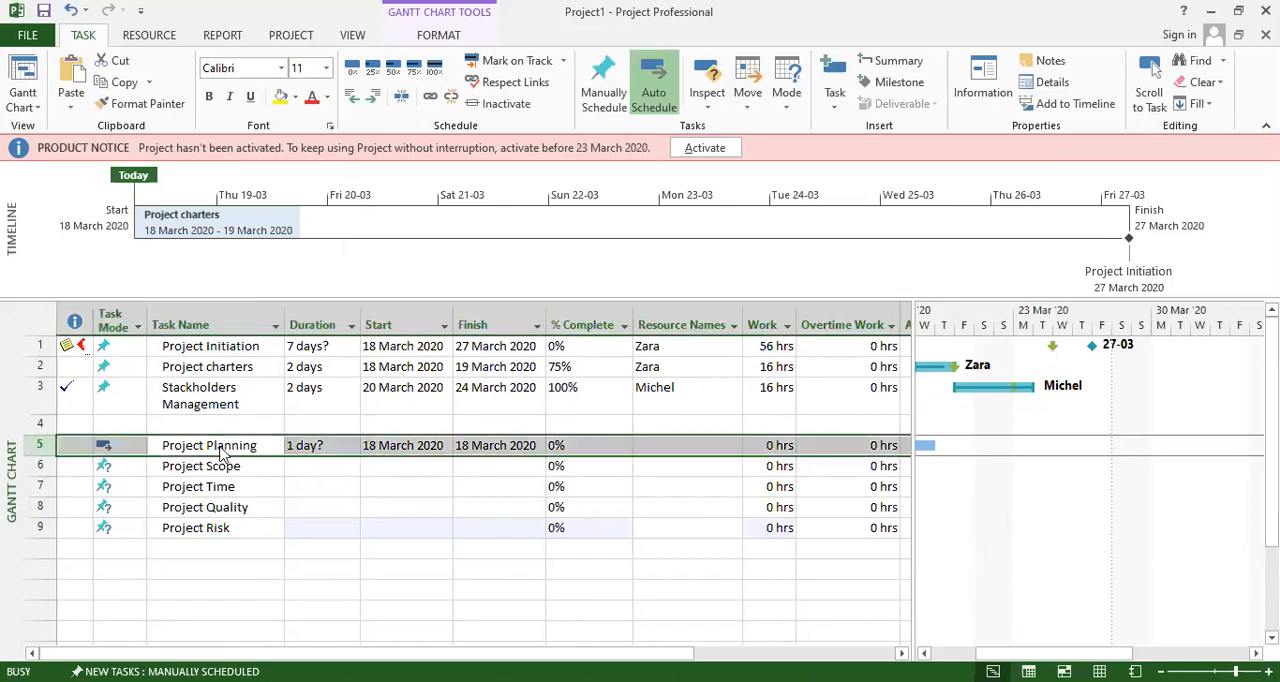
left_click(388, 217)
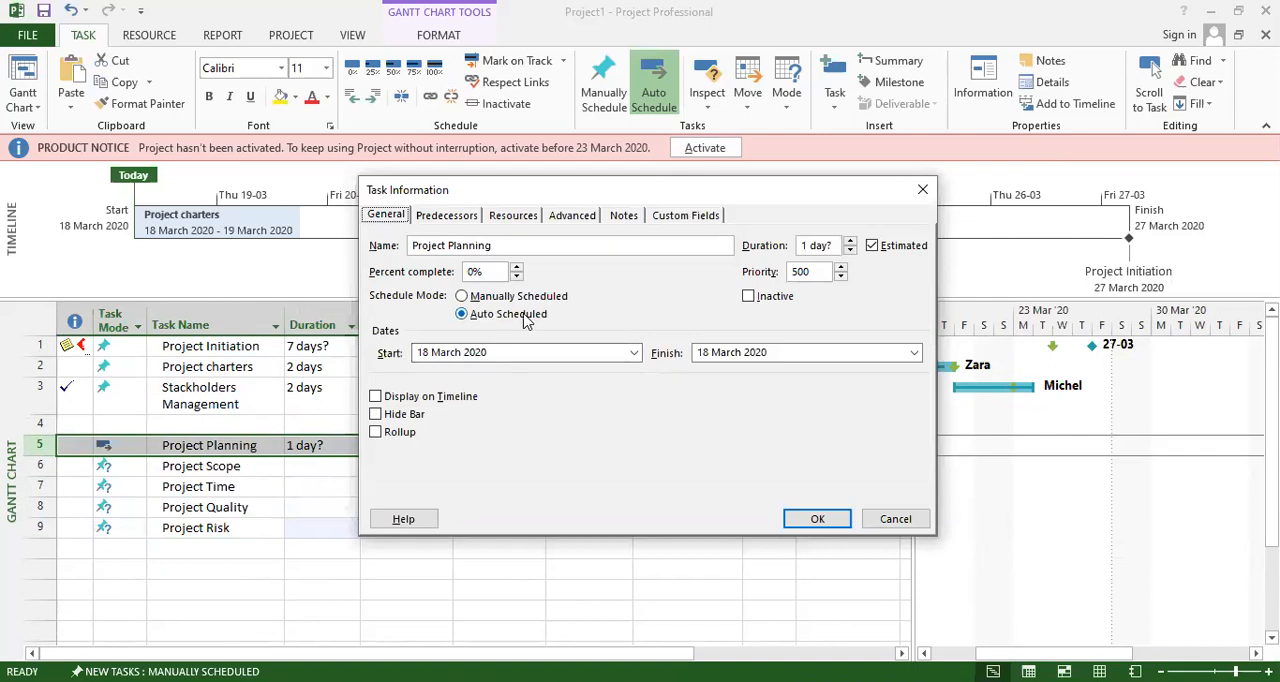
left_click(512, 355)
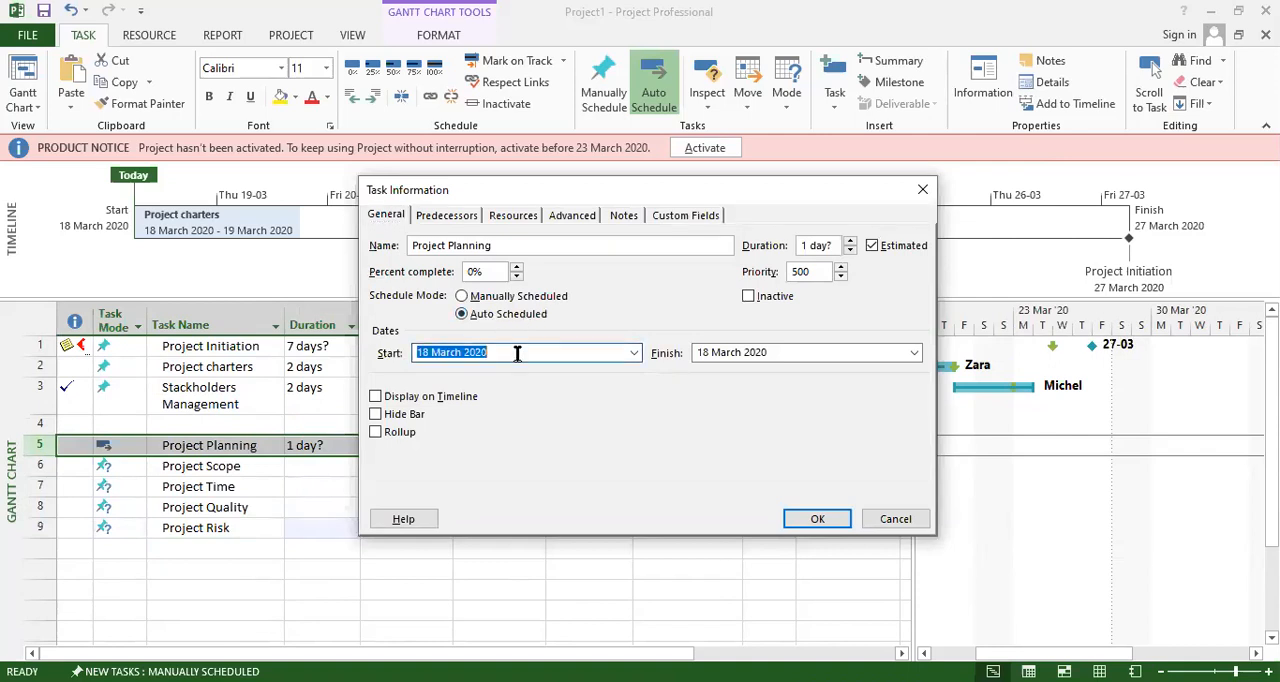
left_click(633, 354)
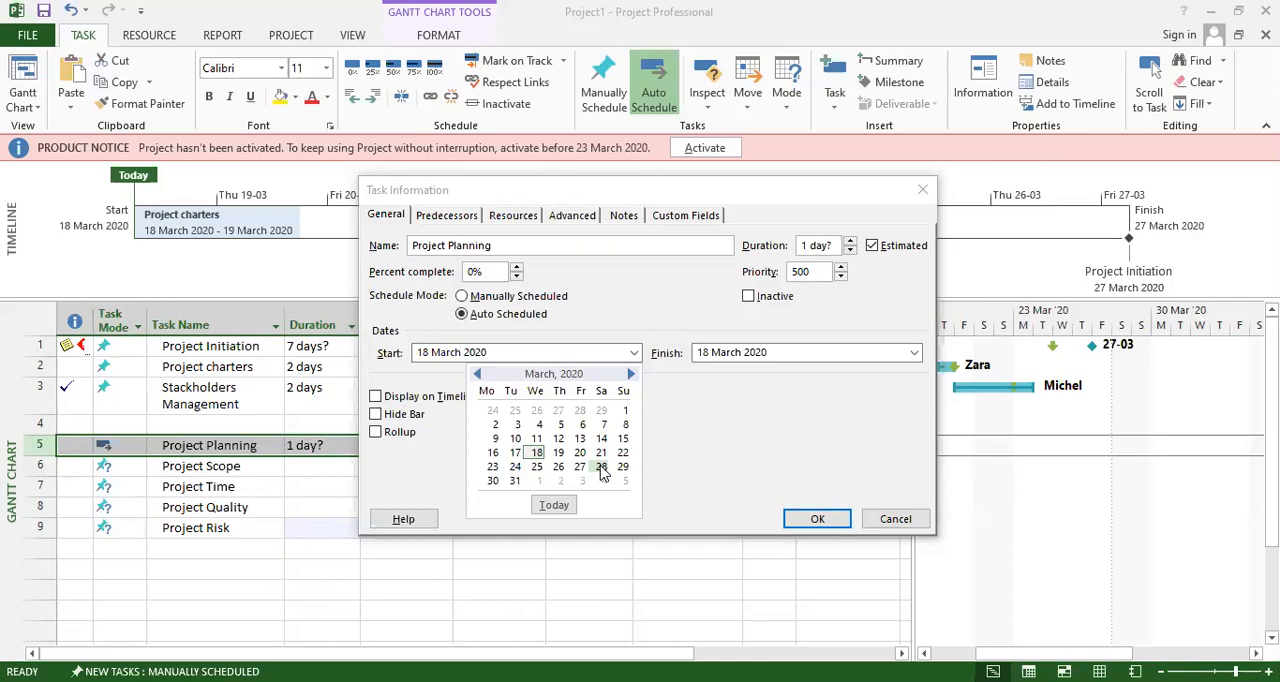
left_click(245, 489)
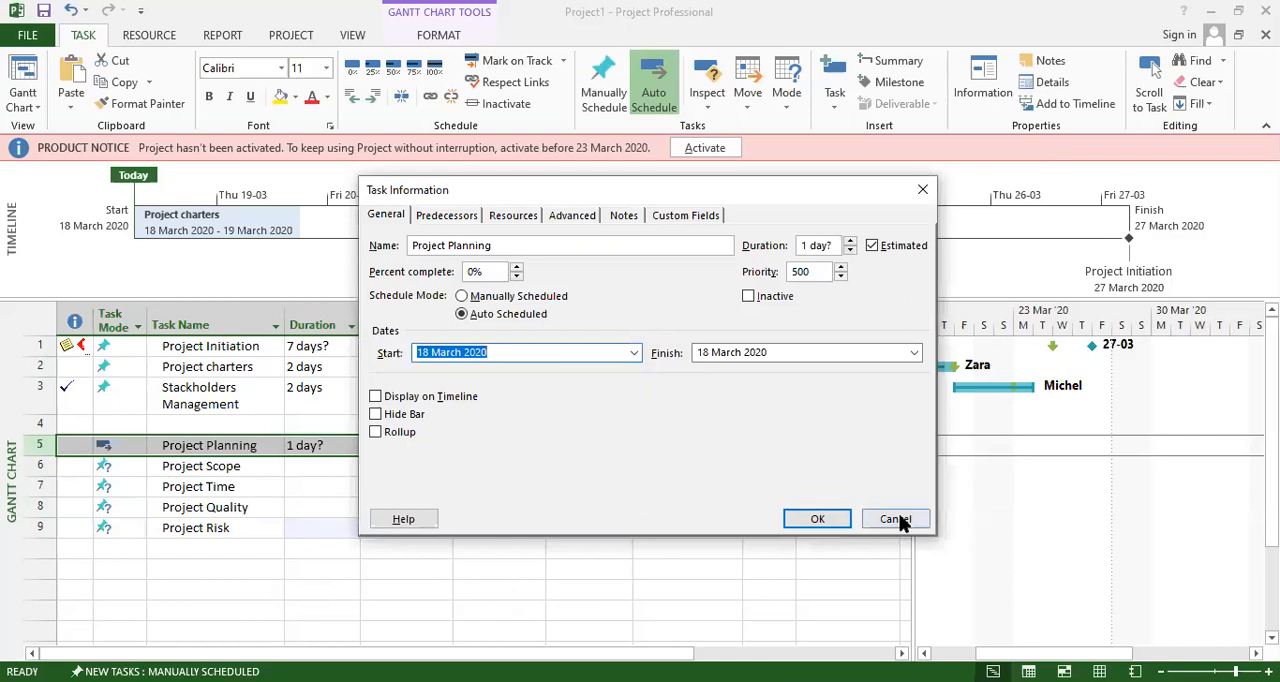
left_click(898, 519)
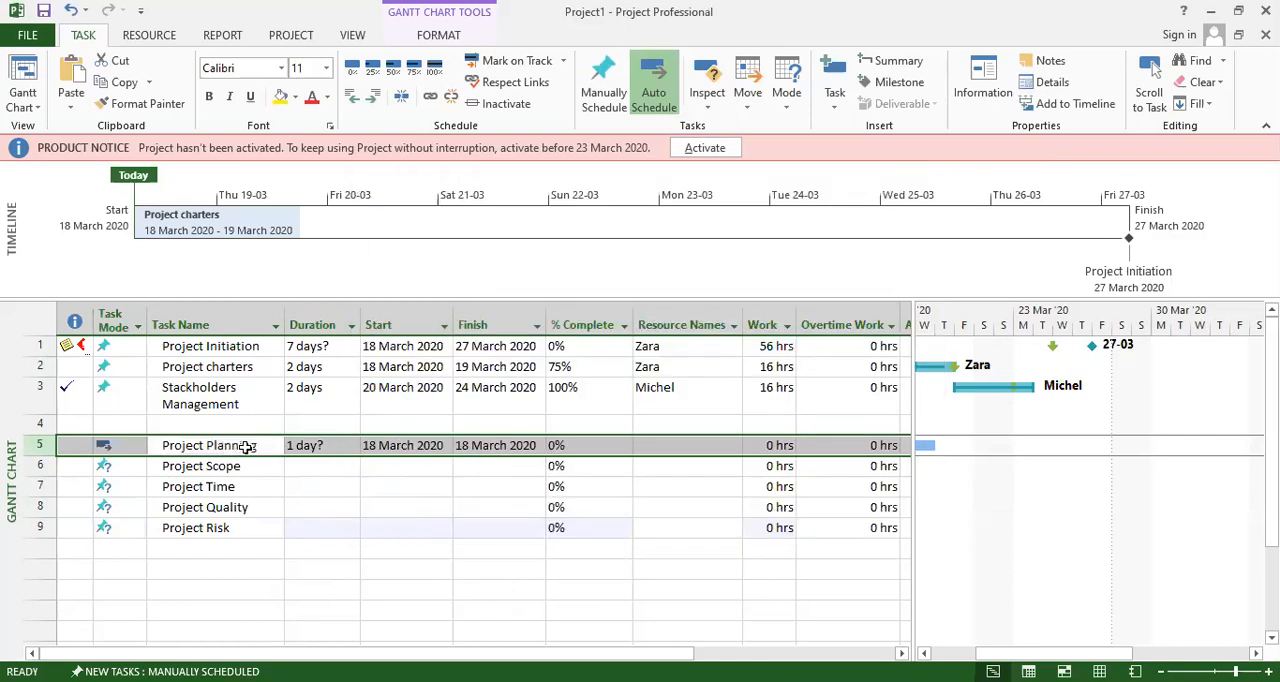
left_click(222, 346)
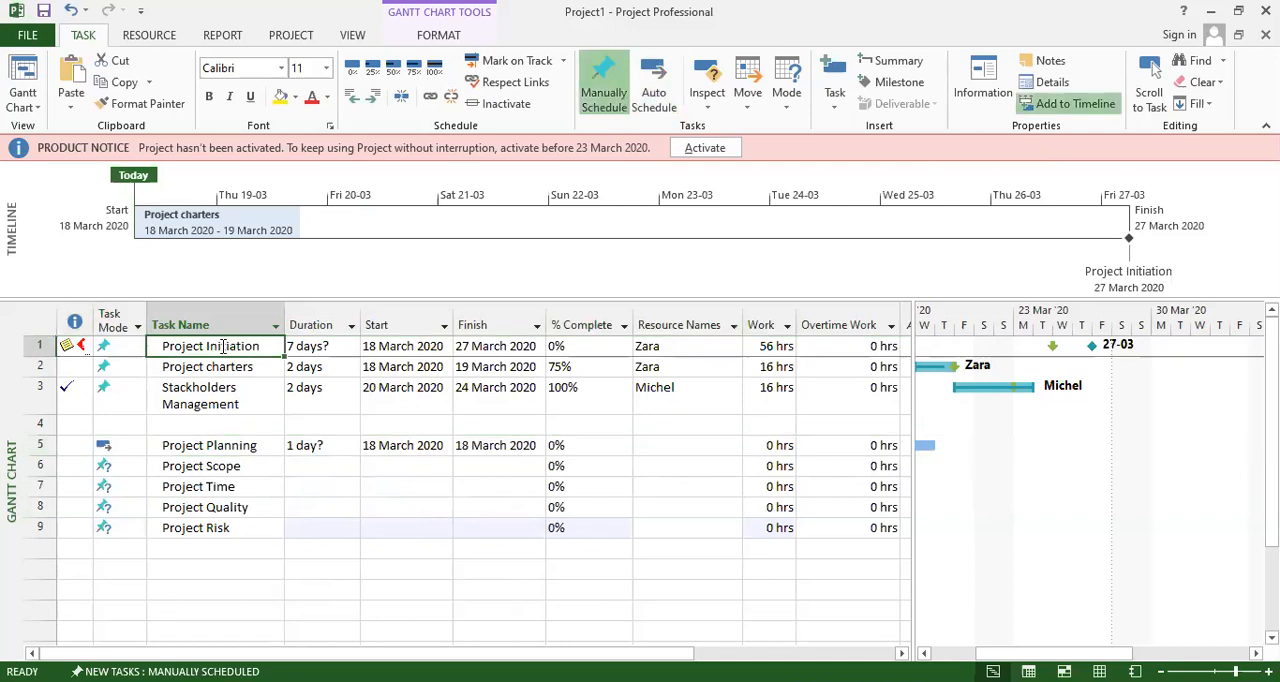
left_click(214, 447)
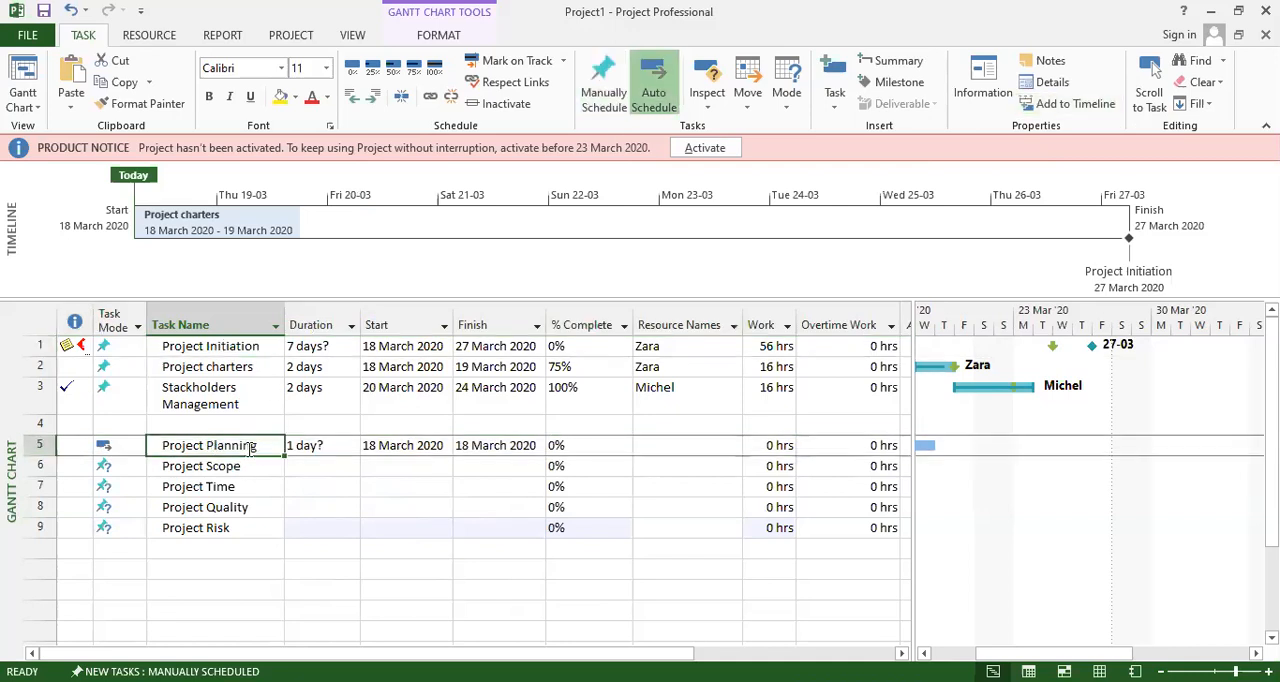
left_click(221, 468)
left_click(222, 490)
left_click(220, 507)
left_click(218, 528)
left_click_drag(221, 468, 228, 528)
In Project Planning's task information, set the start date to 28 March 2020 and the finish date to 05 April 2020.
left_click(232, 447)
double_click(241, 448)
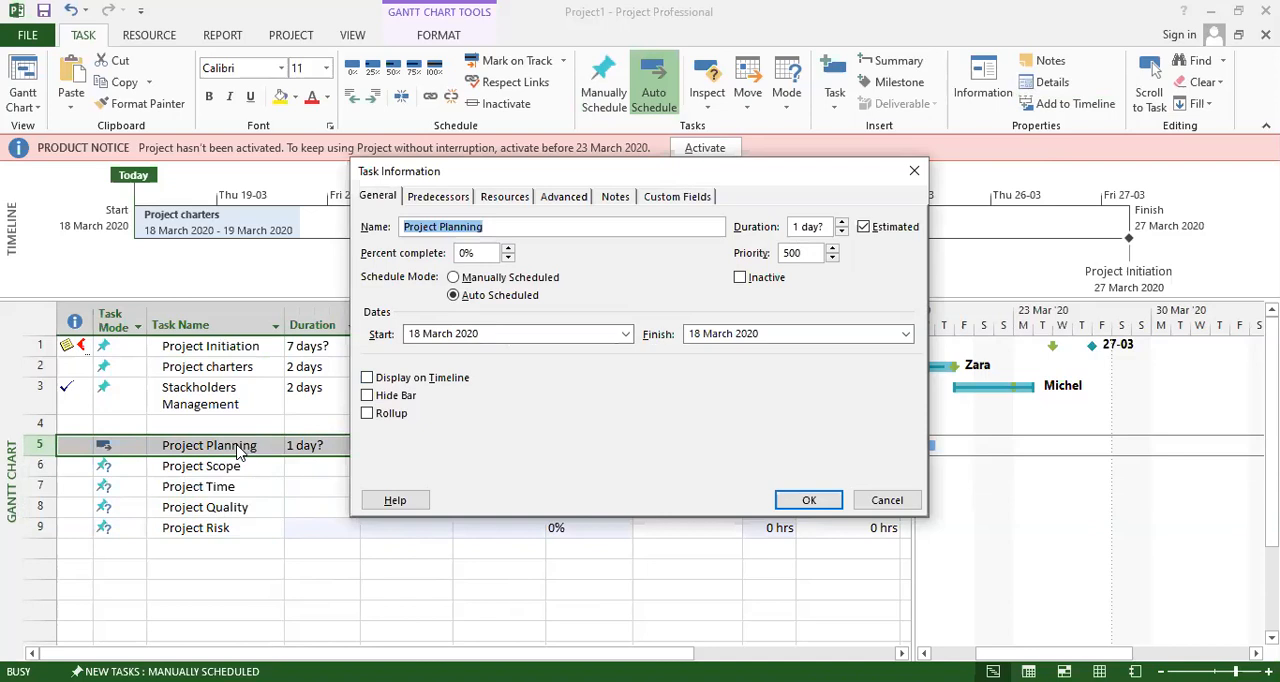
left_click(625, 334)
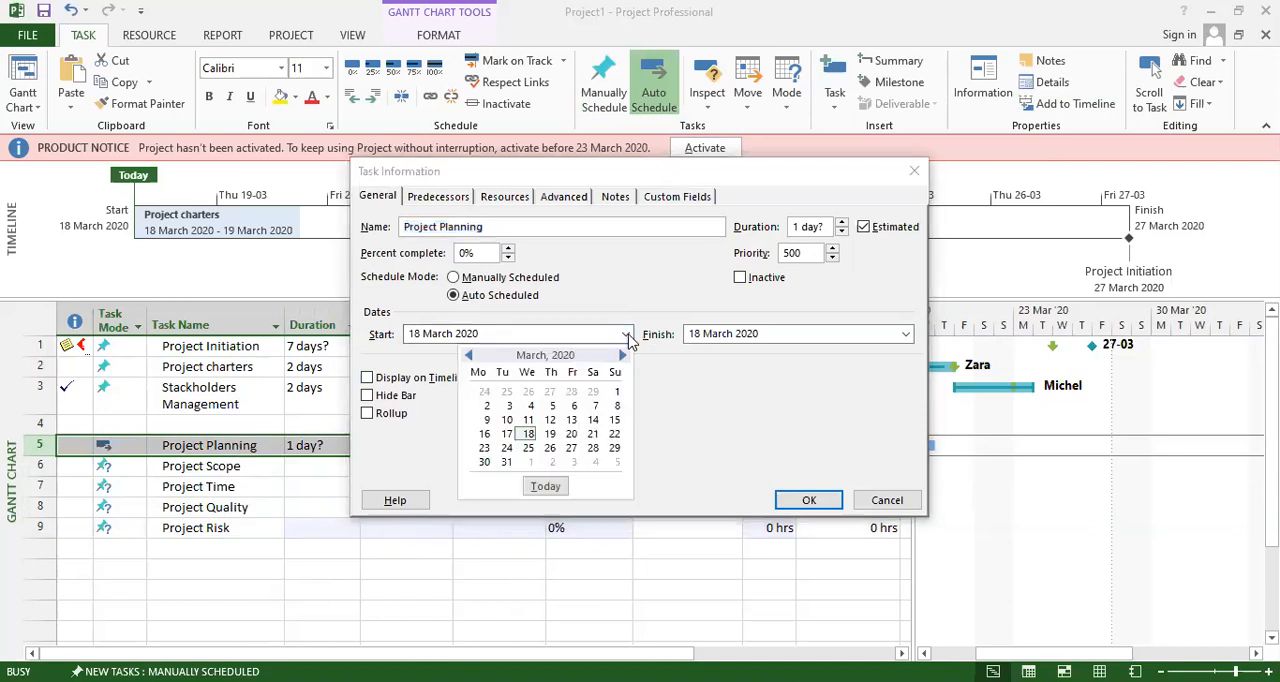
left_click(592, 451)
left_click(748, 335)
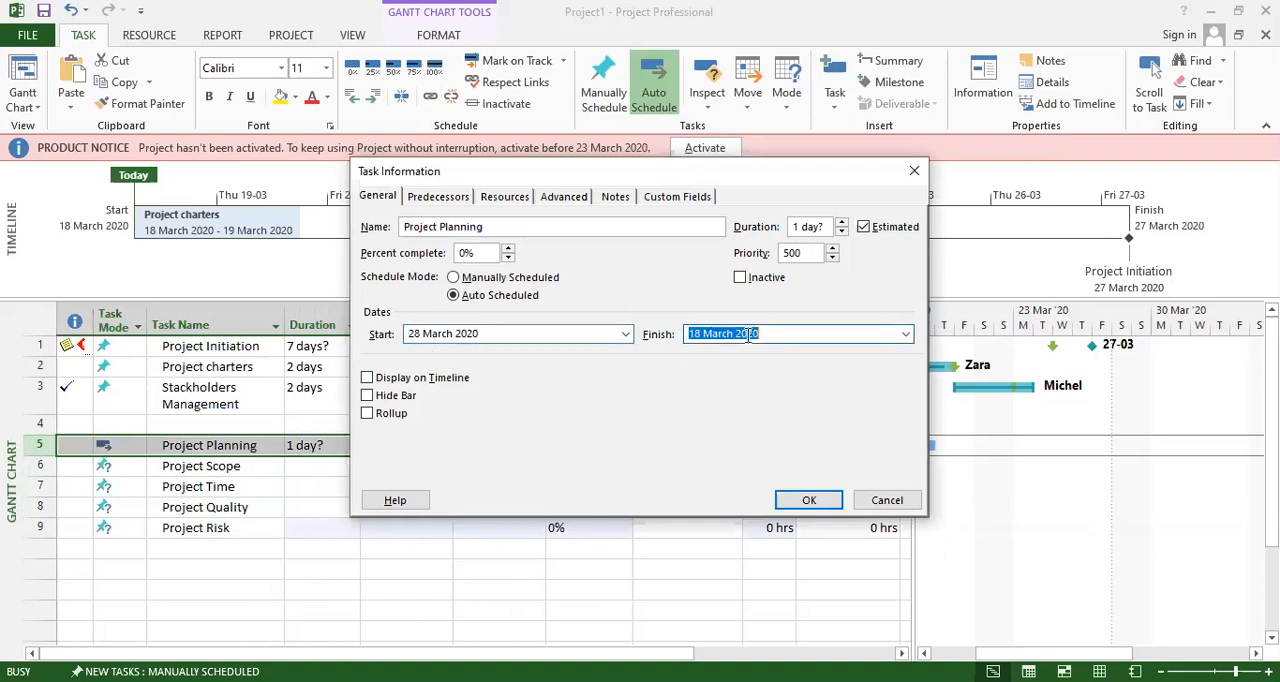
left_click(905, 334)
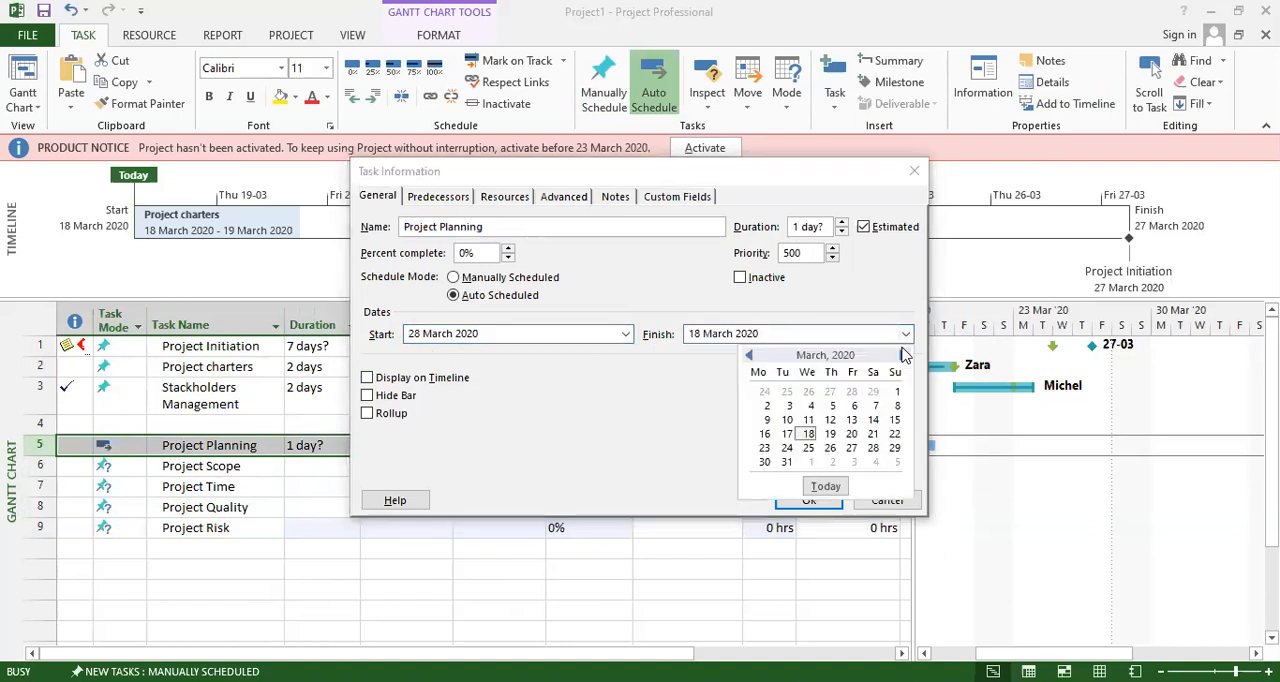
left_click(902, 356)
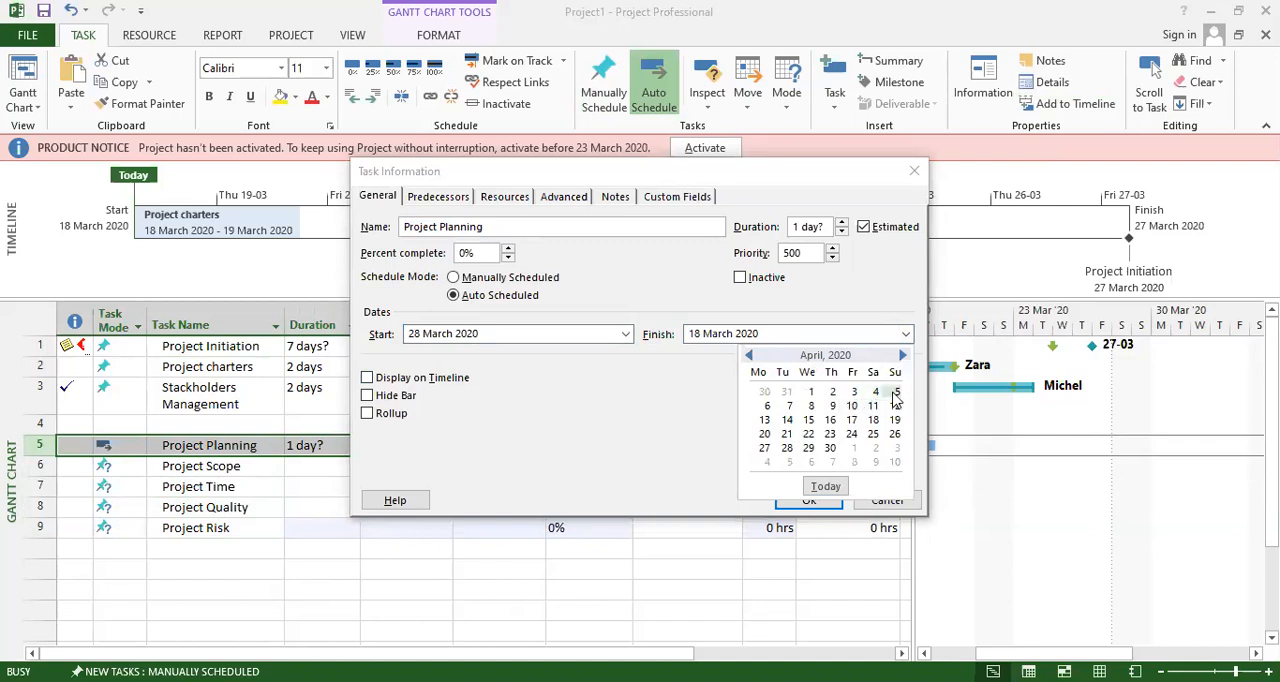
left_click(895, 393)
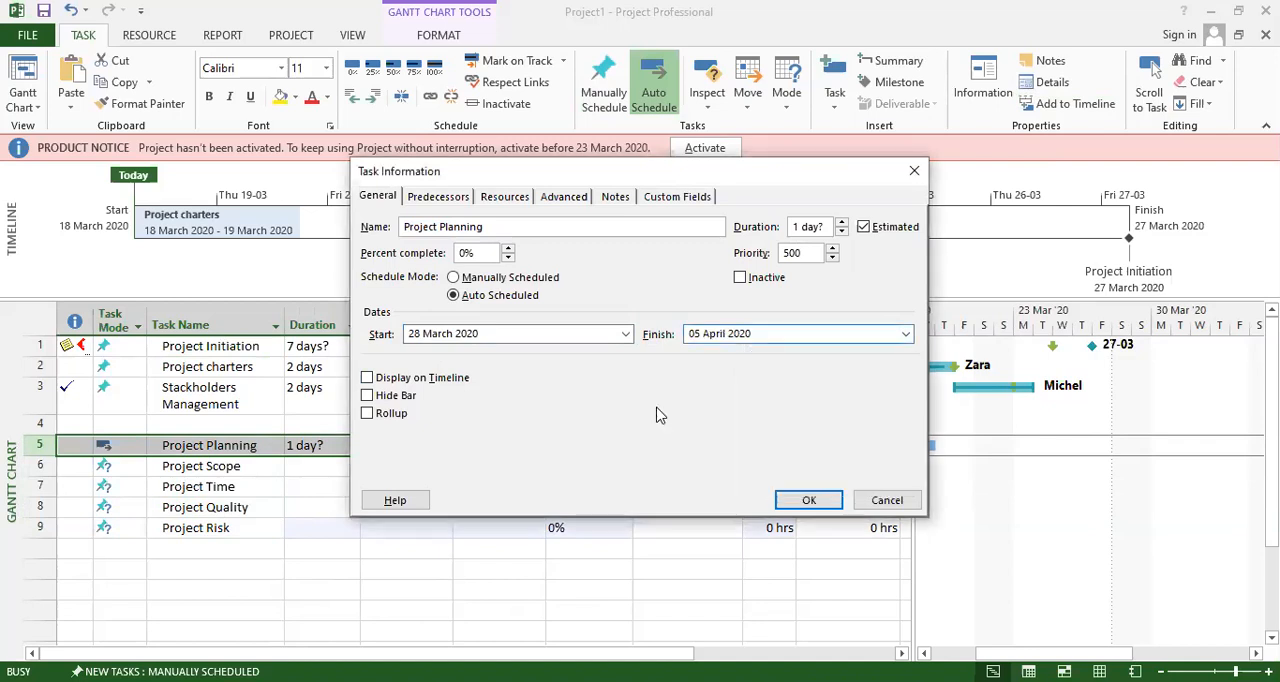
Display Project Planning on the timeline and set its duration to 21 days.
left_click(410, 381)
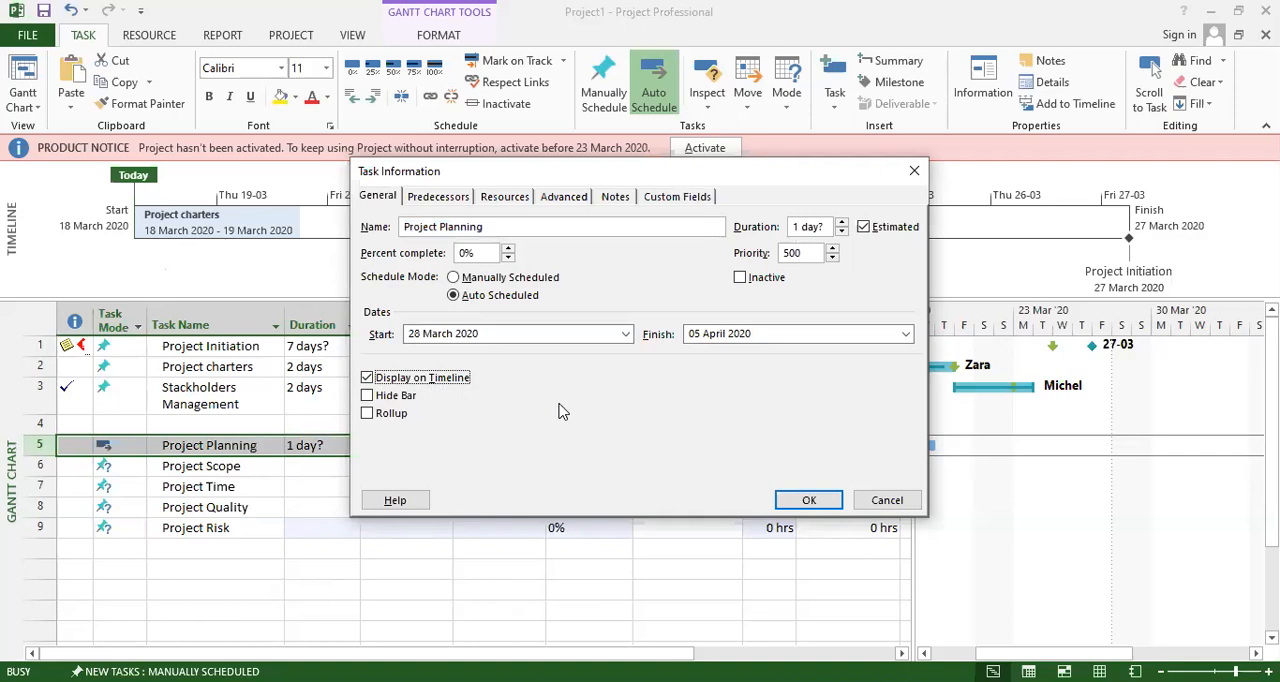
left_click(845, 222)
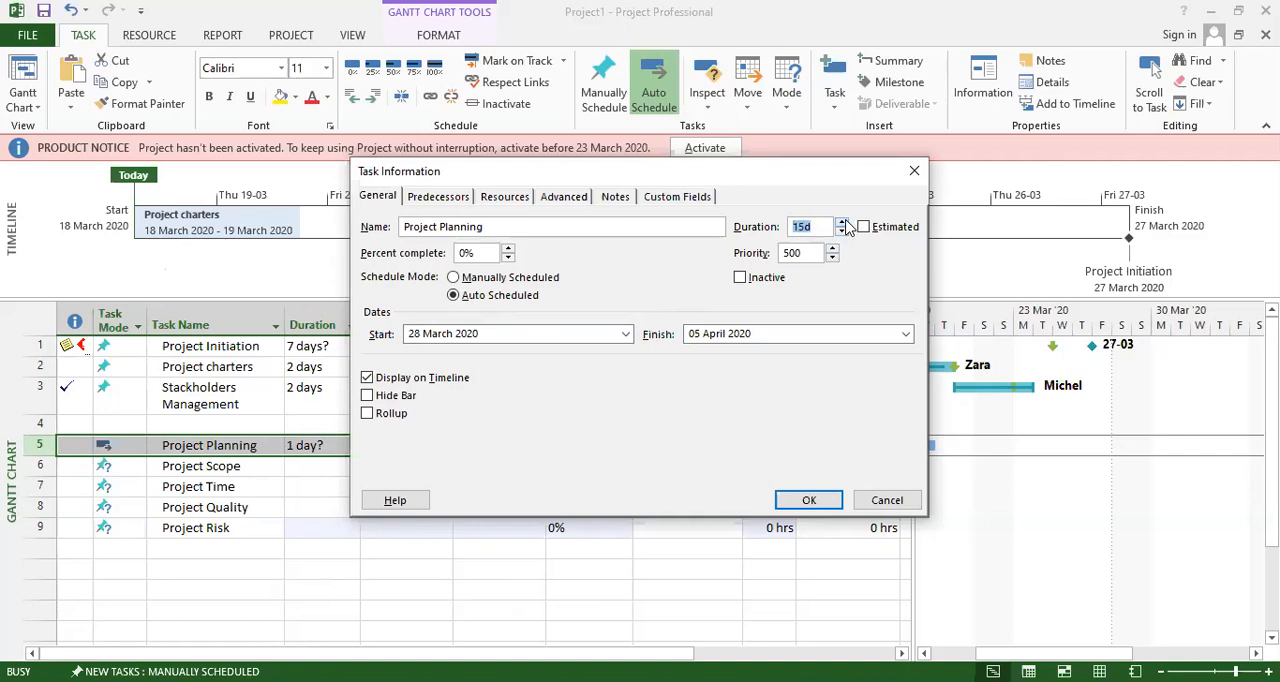
left_click(845, 223)
left_click(845, 223)
left_click(845, 223)
Assign the resource already used for Project Initiation to Project Planning.
left_click(426, 197)
left_click(472, 281)
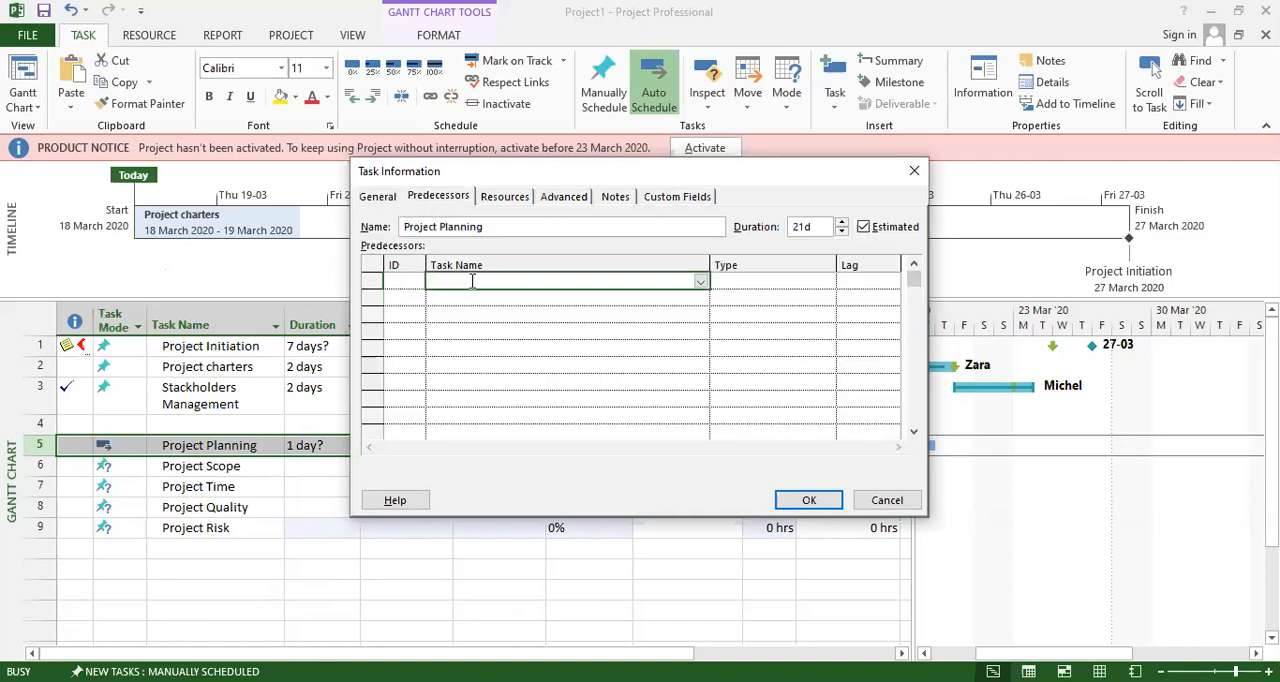
left_click(505, 197)
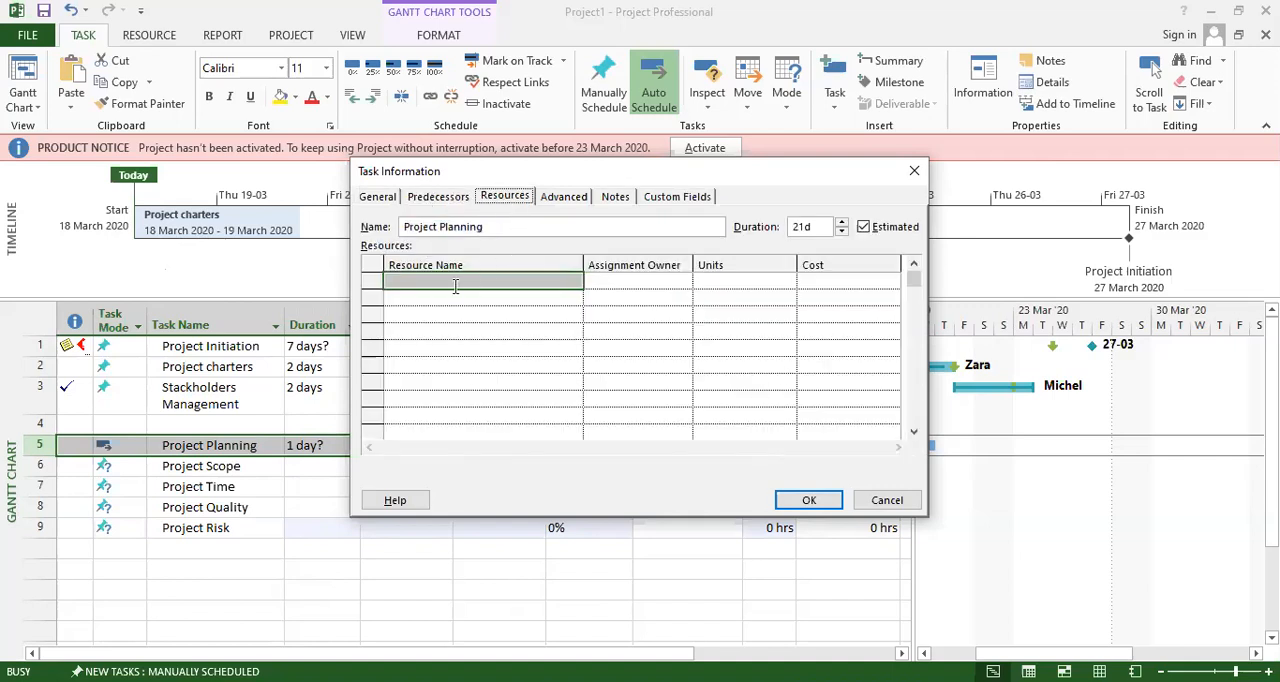
left_click(454, 283)
left_click(574, 283)
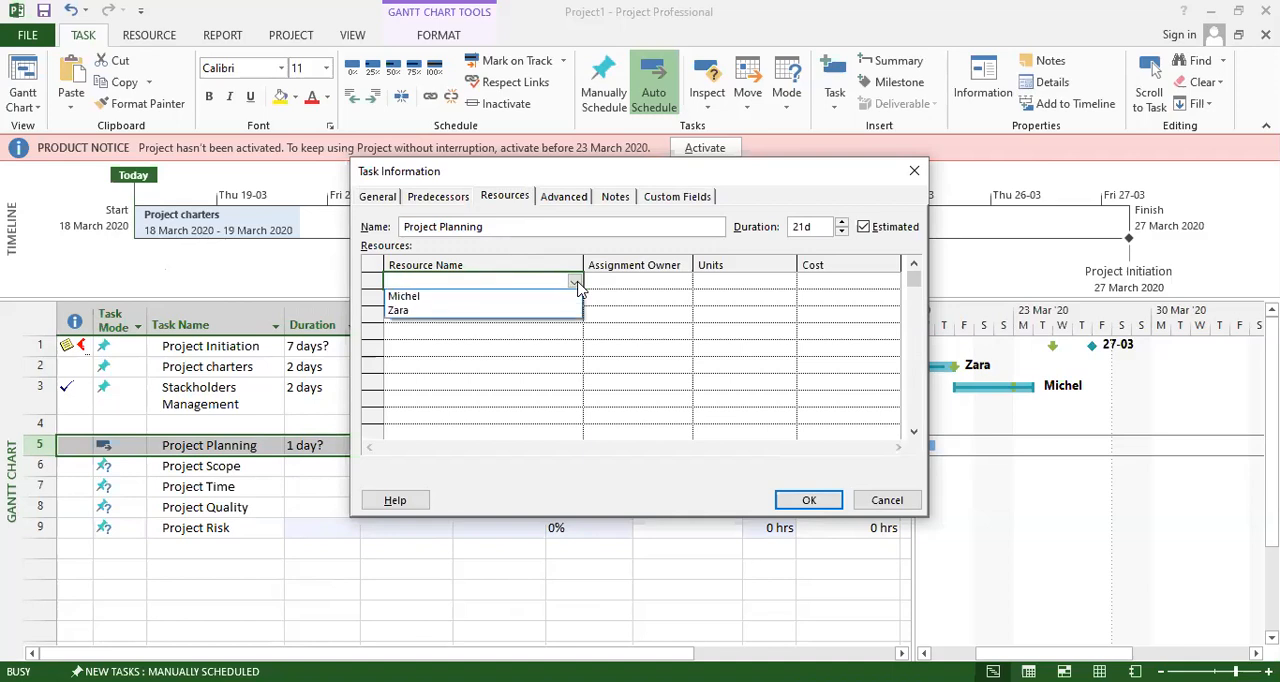
left_click(413, 312)
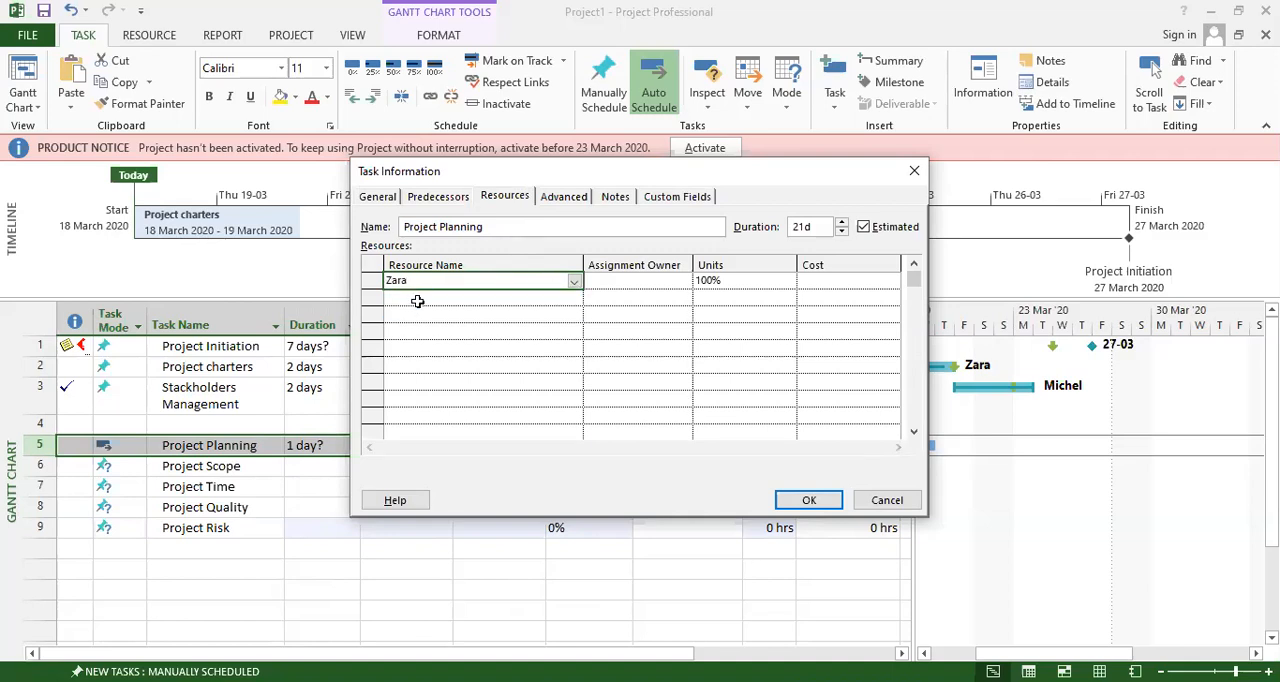
left_click(640, 285)
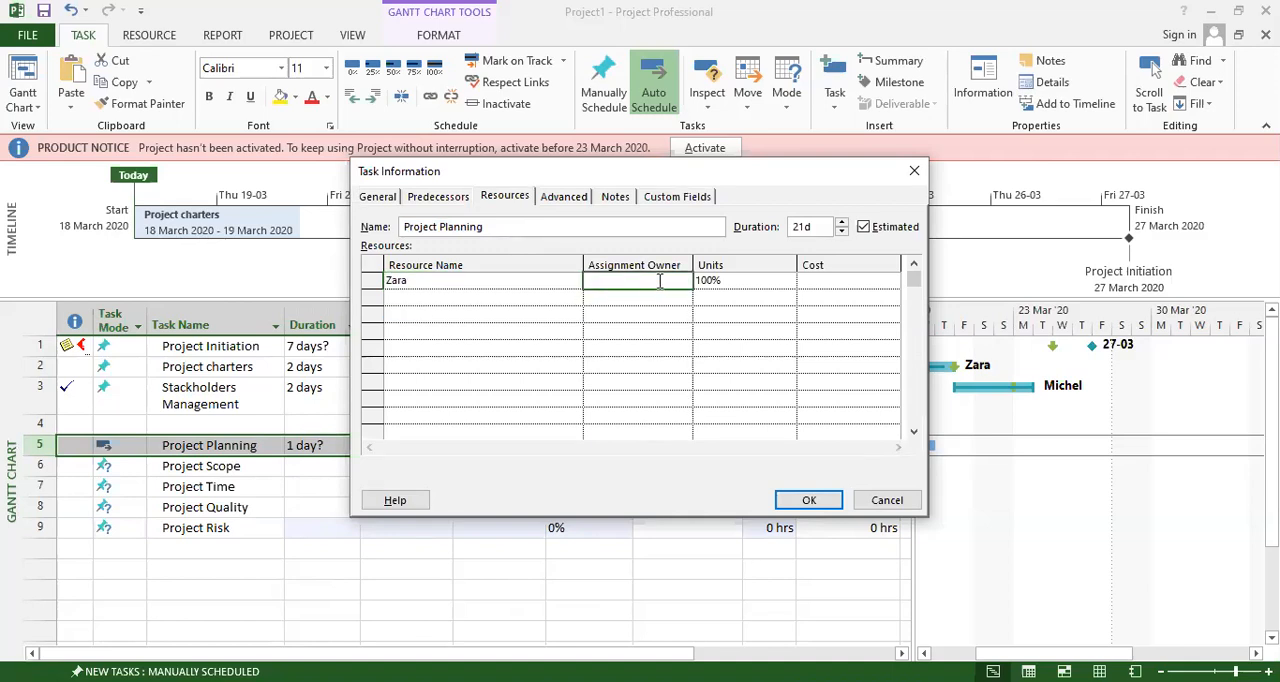
Set Project Planning's deadline to 31 March 2020, with an As Soon As Possible constraint dated 31 March 2020.
left_click(566, 198)
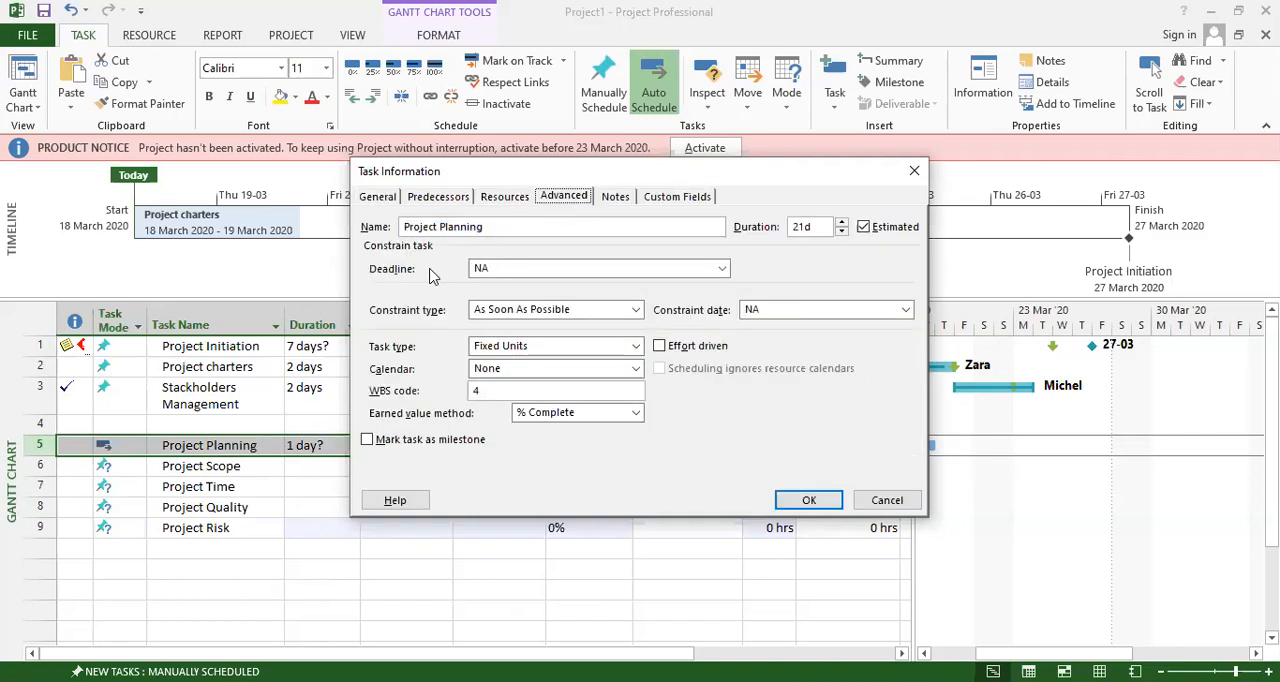
left_click(509, 270)
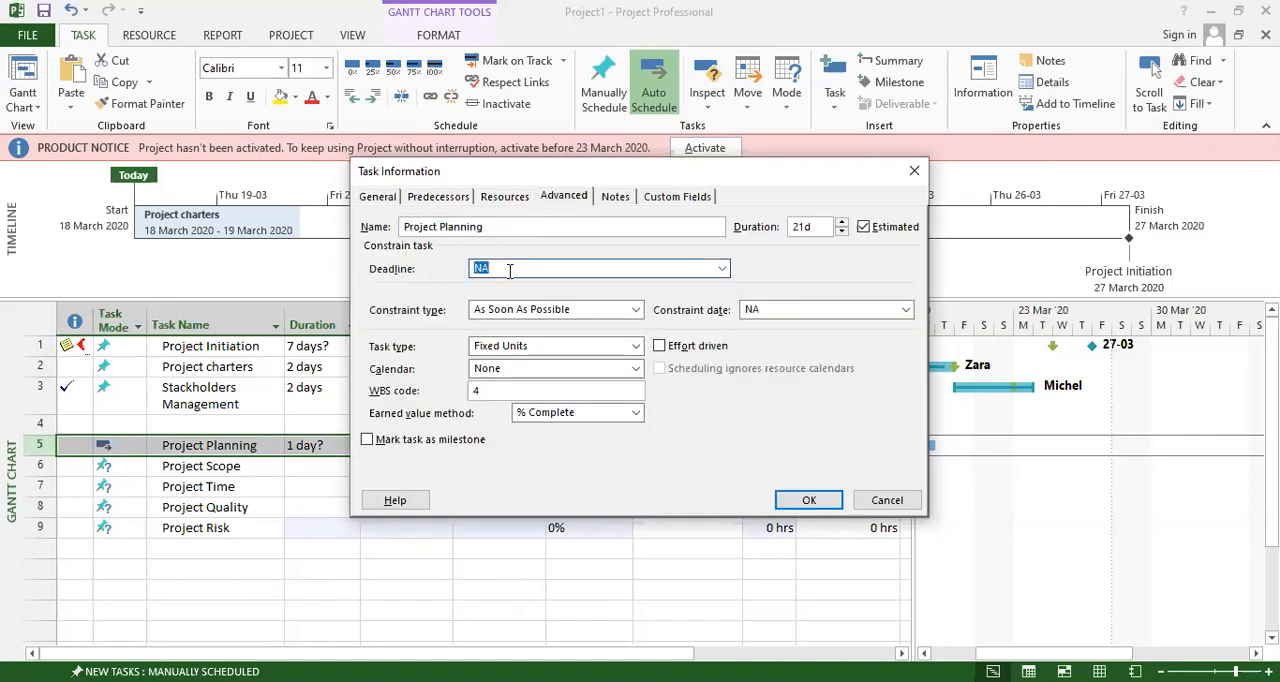
left_click(721, 269)
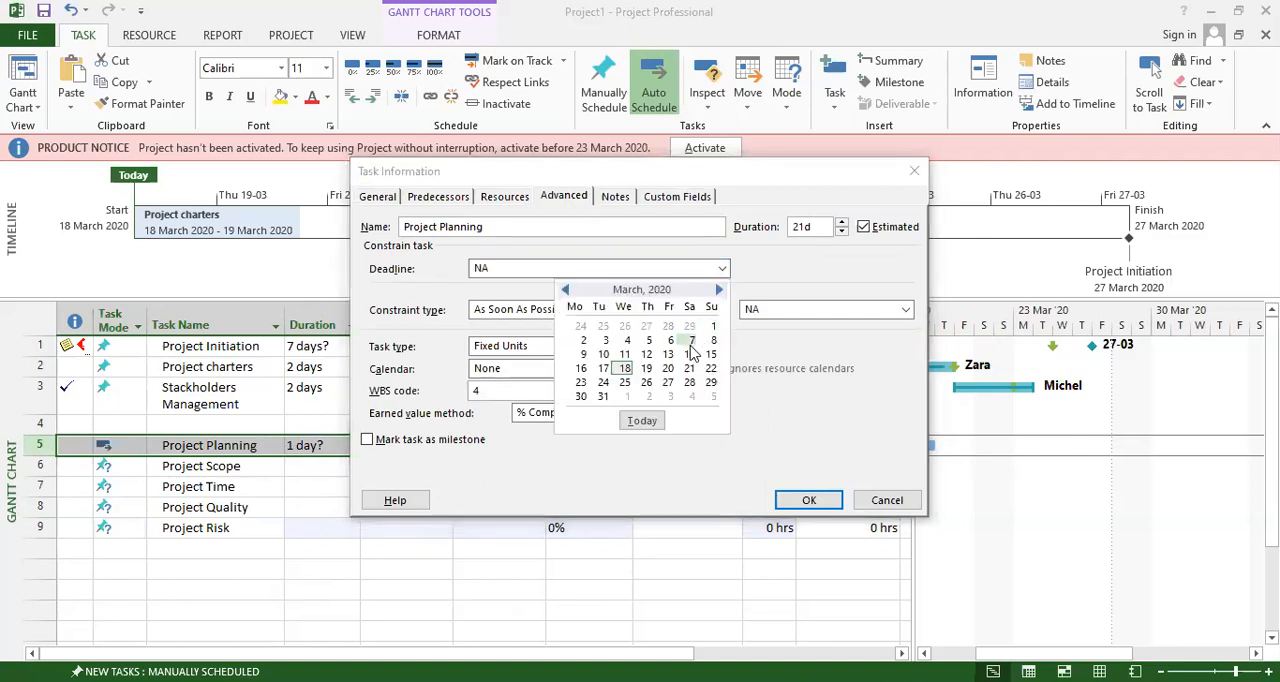
left_click(603, 397)
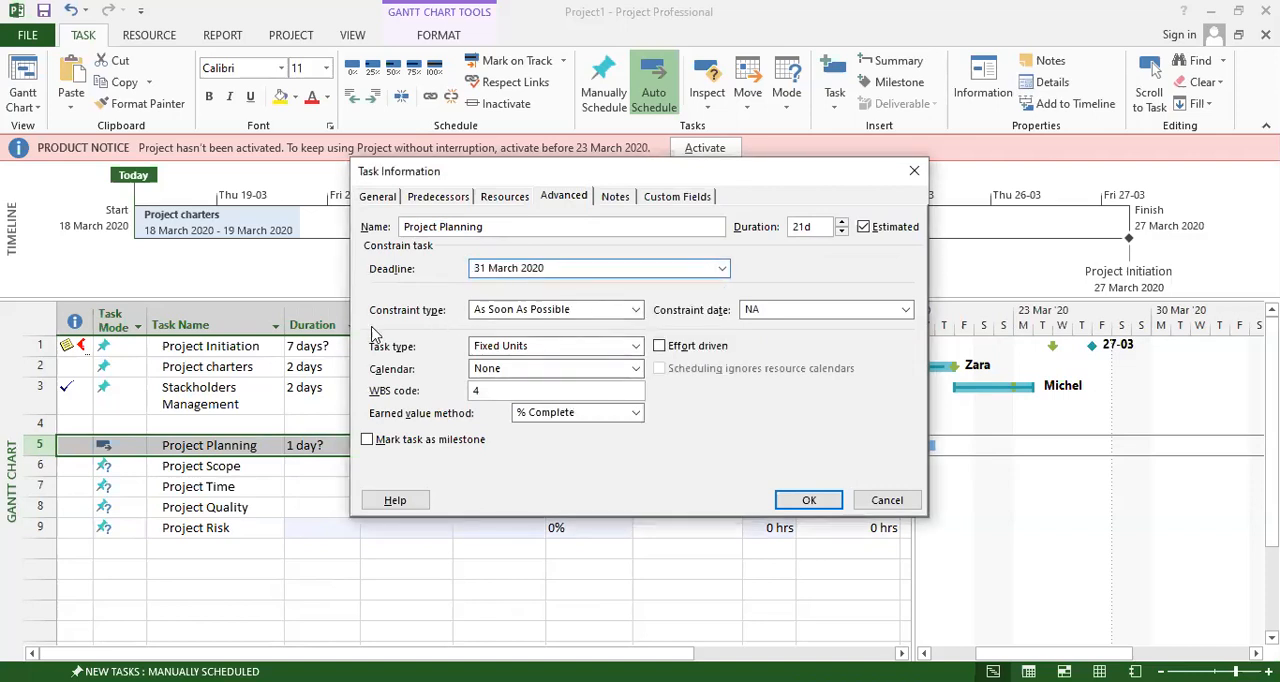
left_click(540, 312)
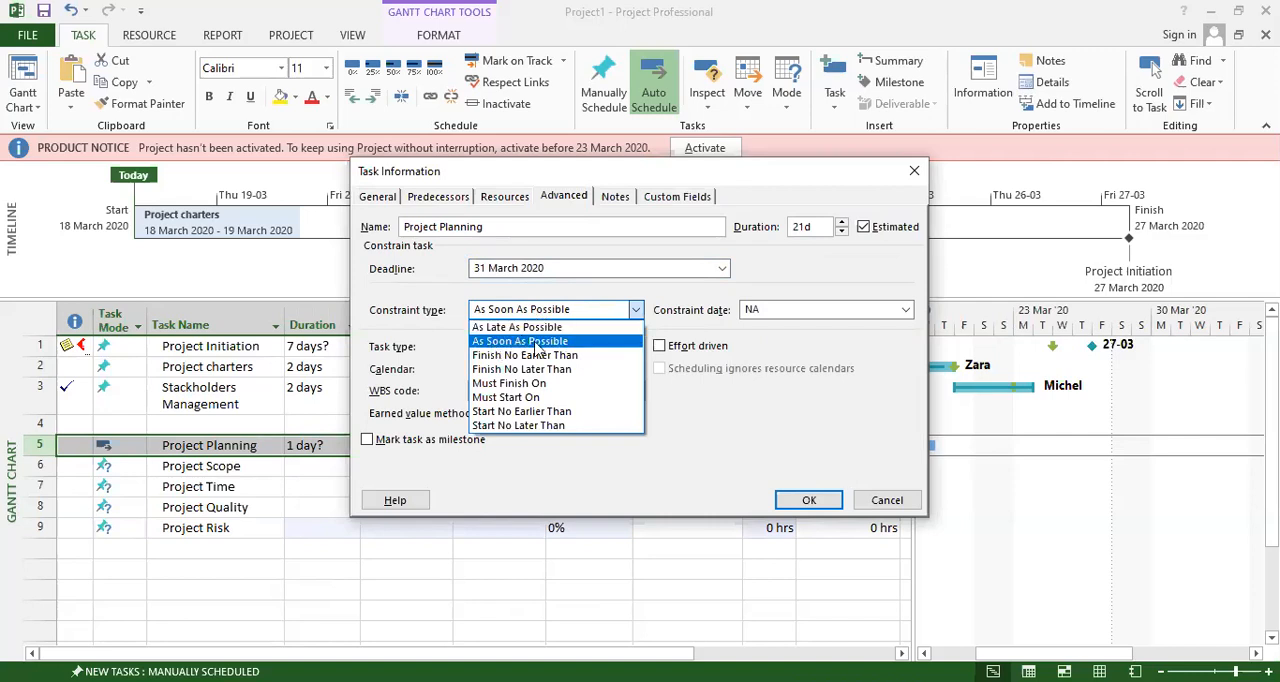
left_click(535, 342)
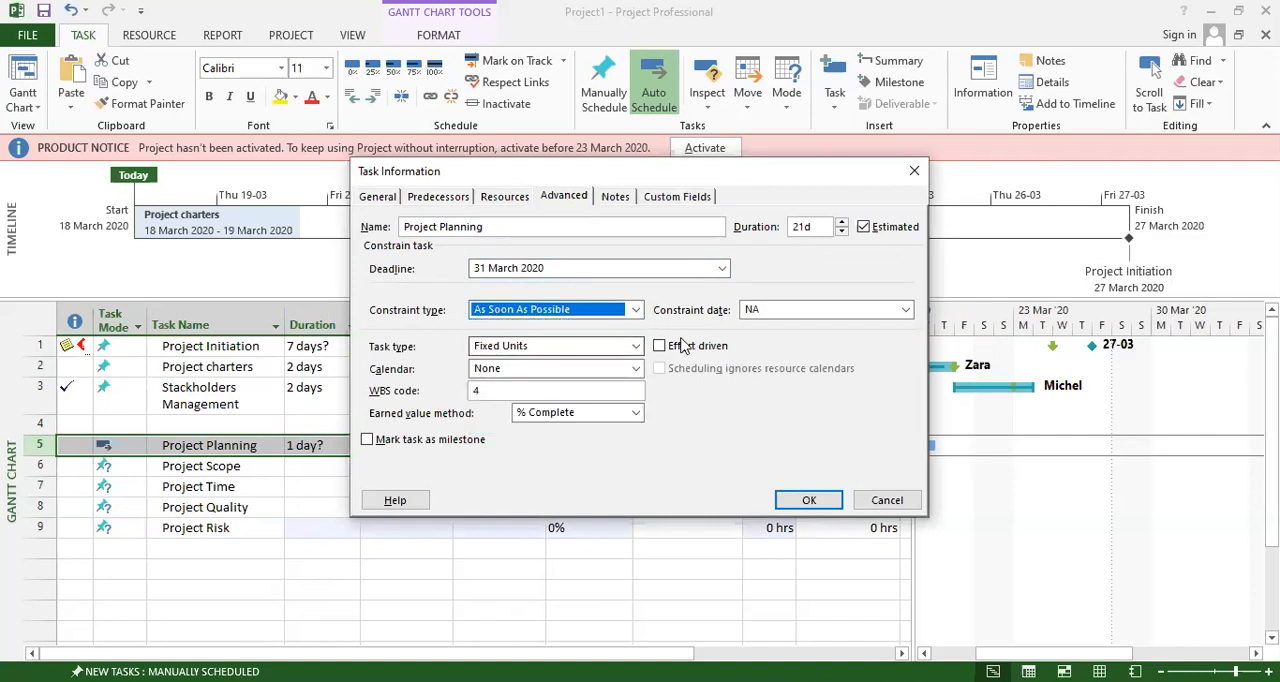
left_click(790, 318)
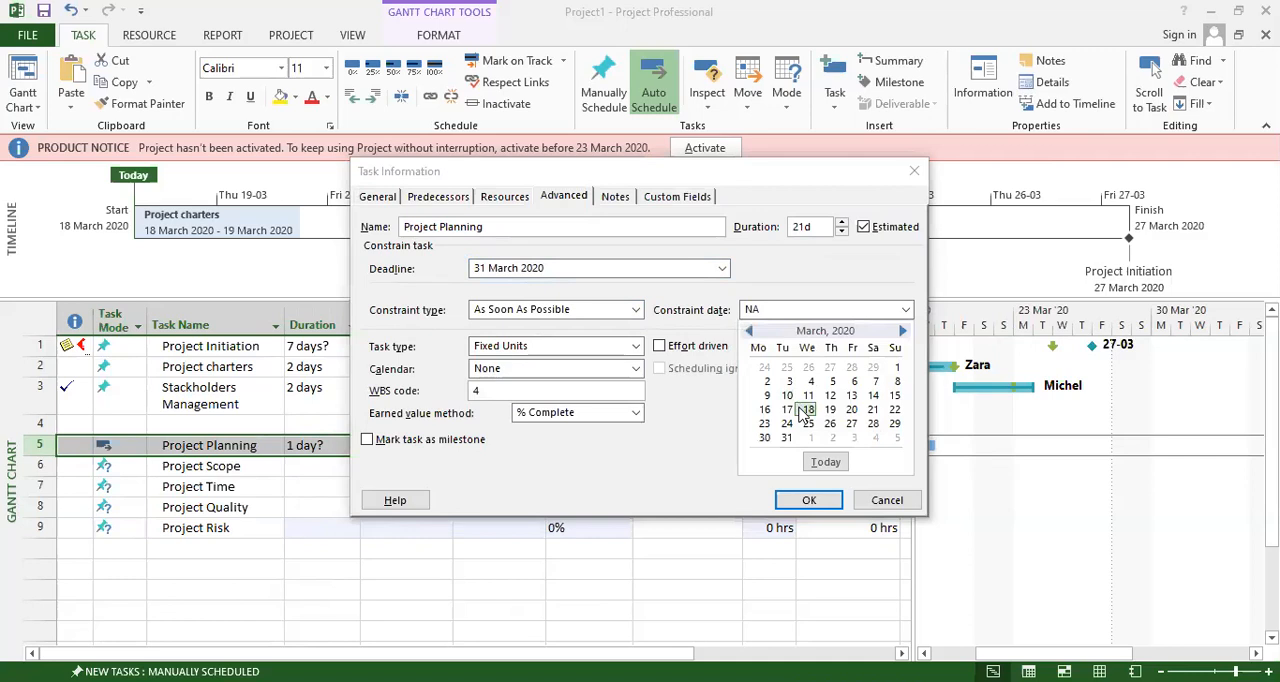
left_click(786, 437)
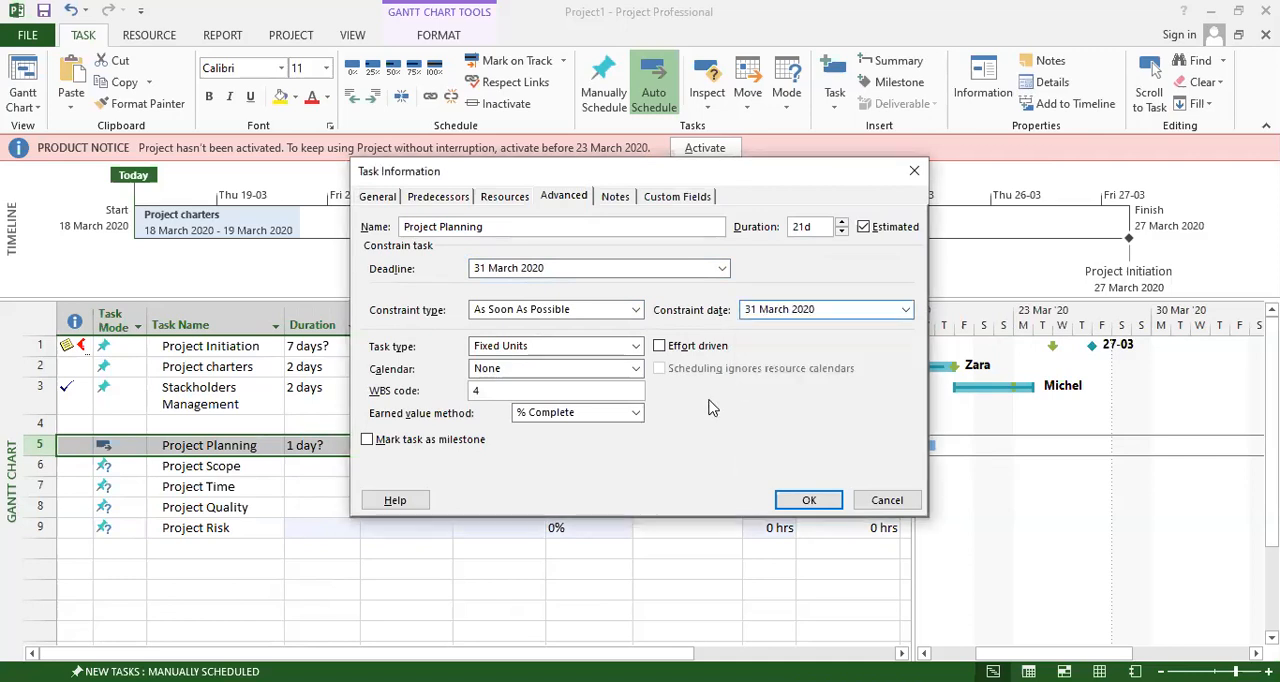
Set Project Planning's task type to Fixed Duration and its calendar to Standard, with scheduling ignoring resource calendars.
left_click(517, 348)
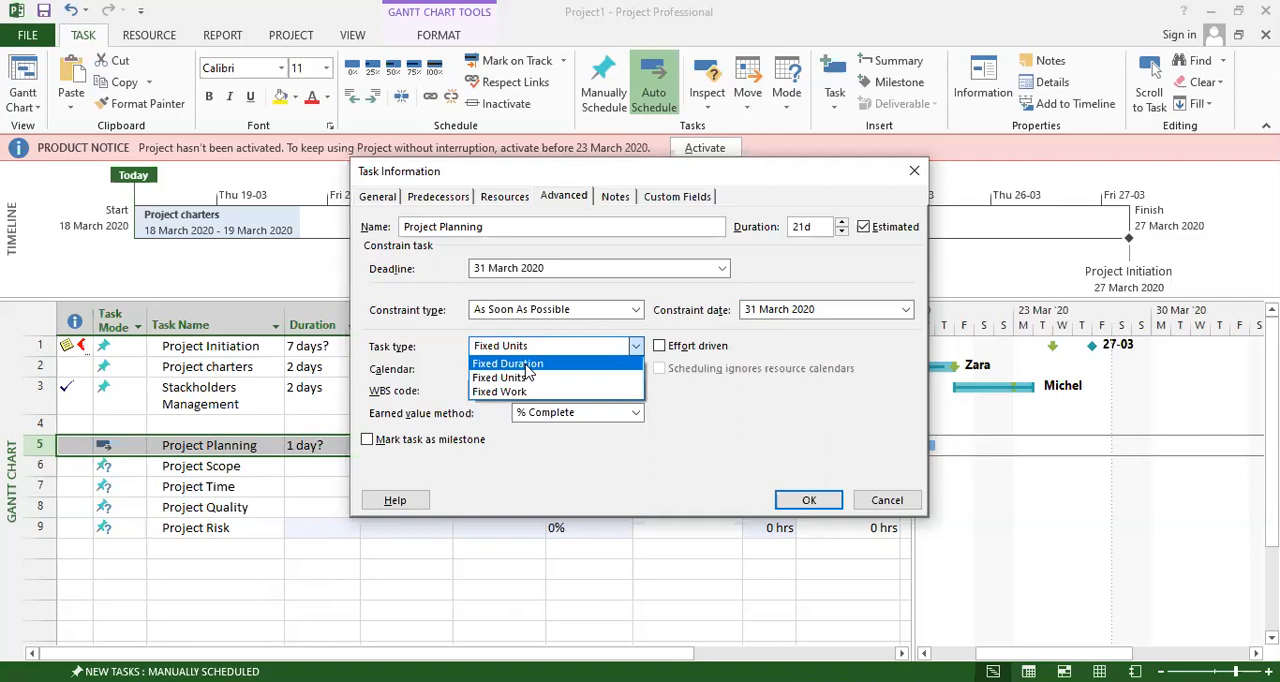
left_click(527, 365)
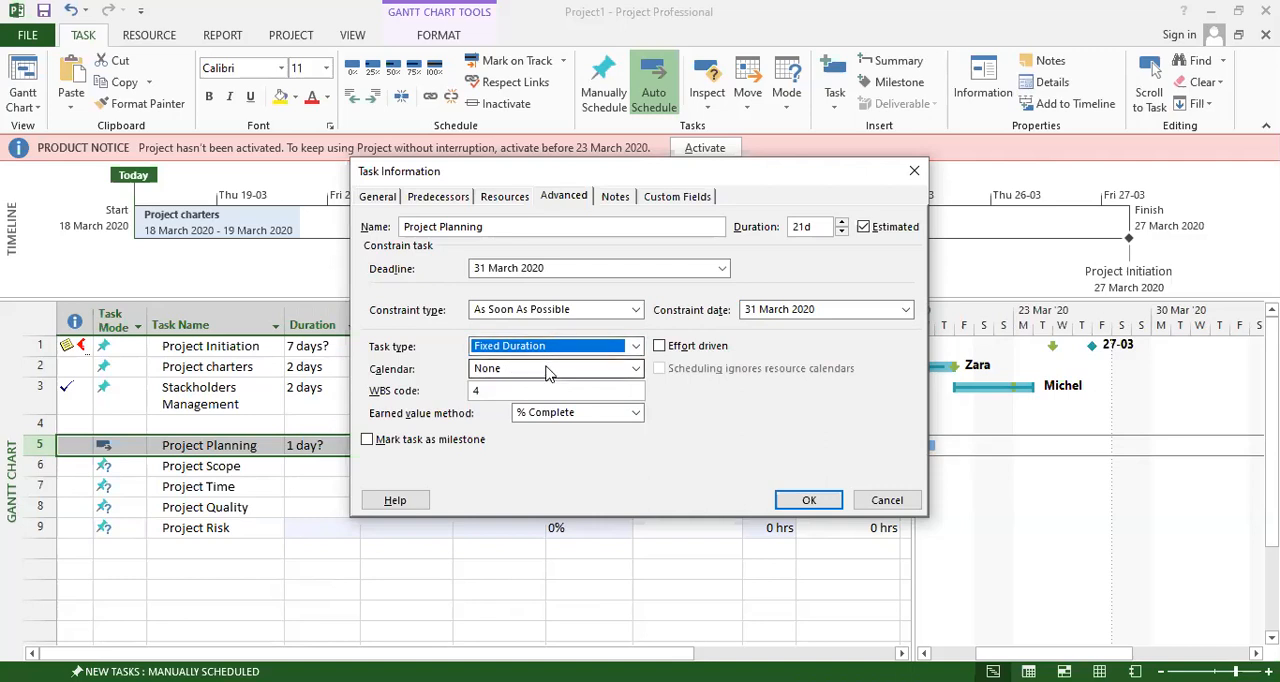
left_click(515, 370)
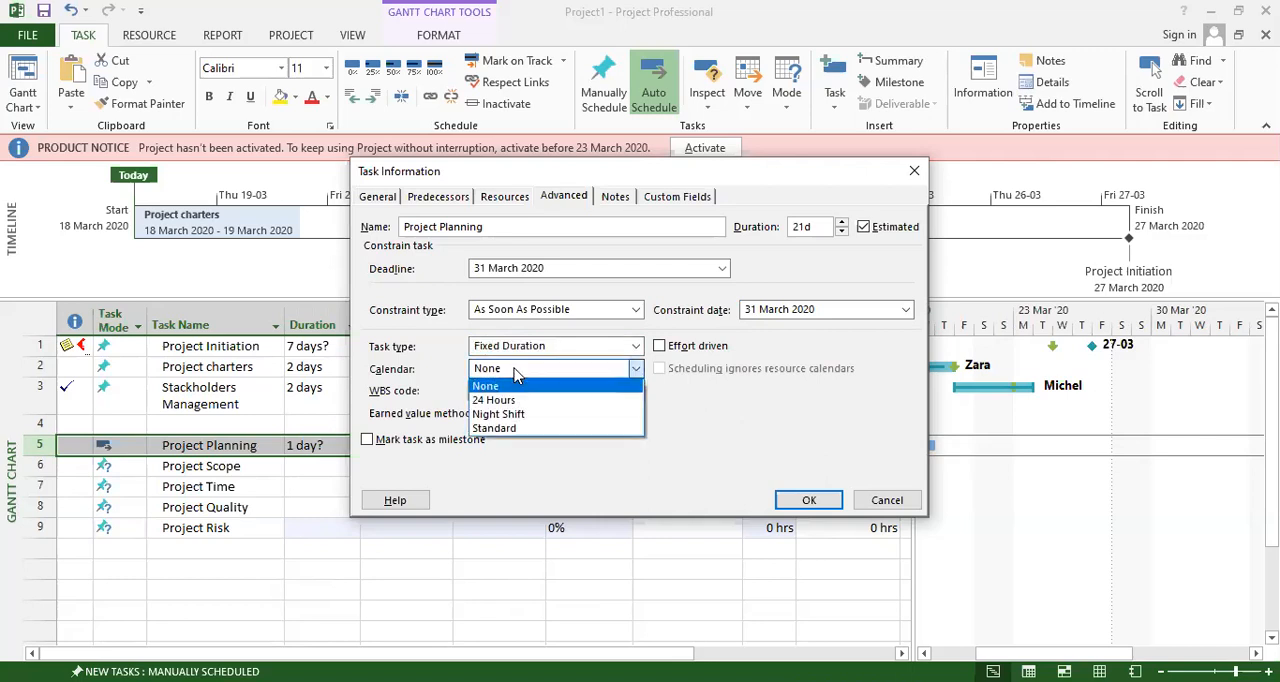
left_click(515, 428)
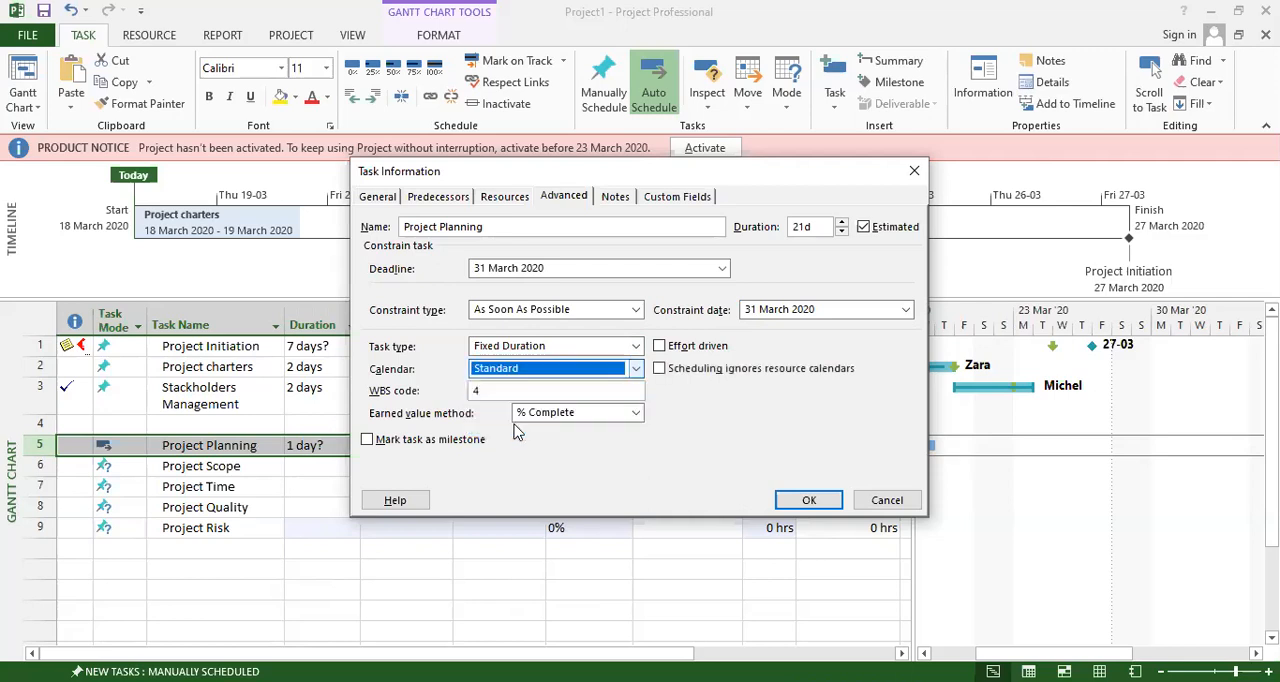
left_click(660, 370)
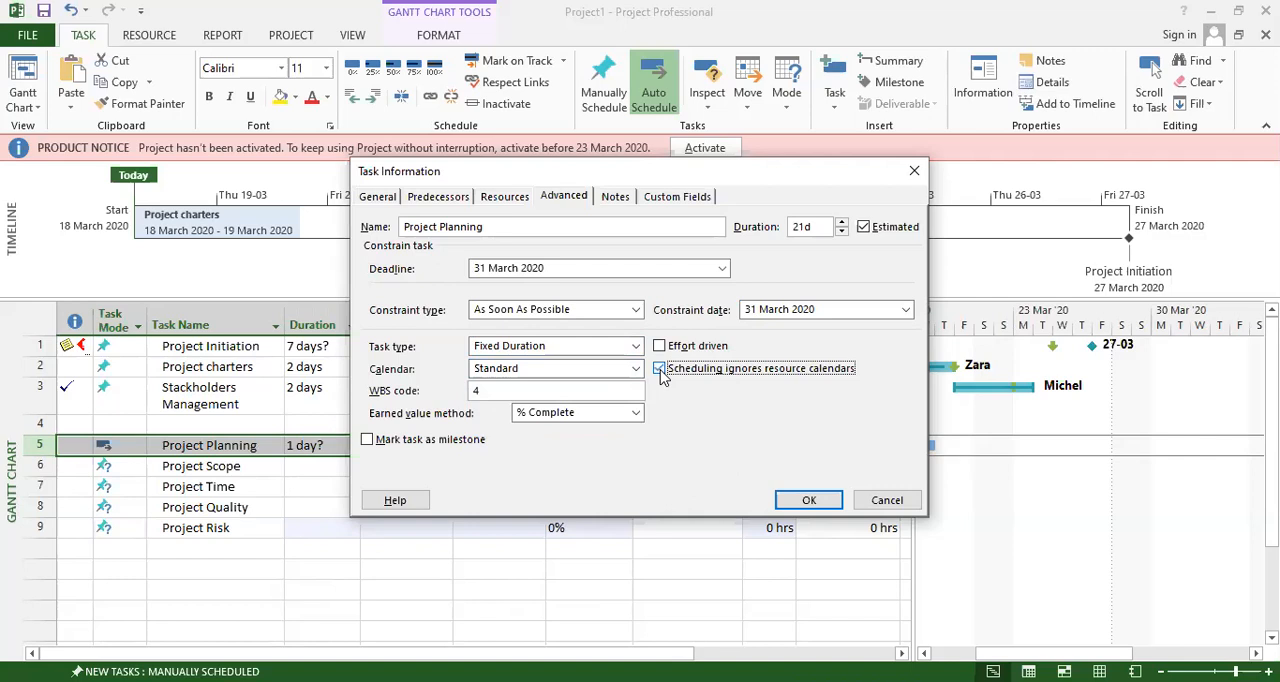
left_click(502, 391)
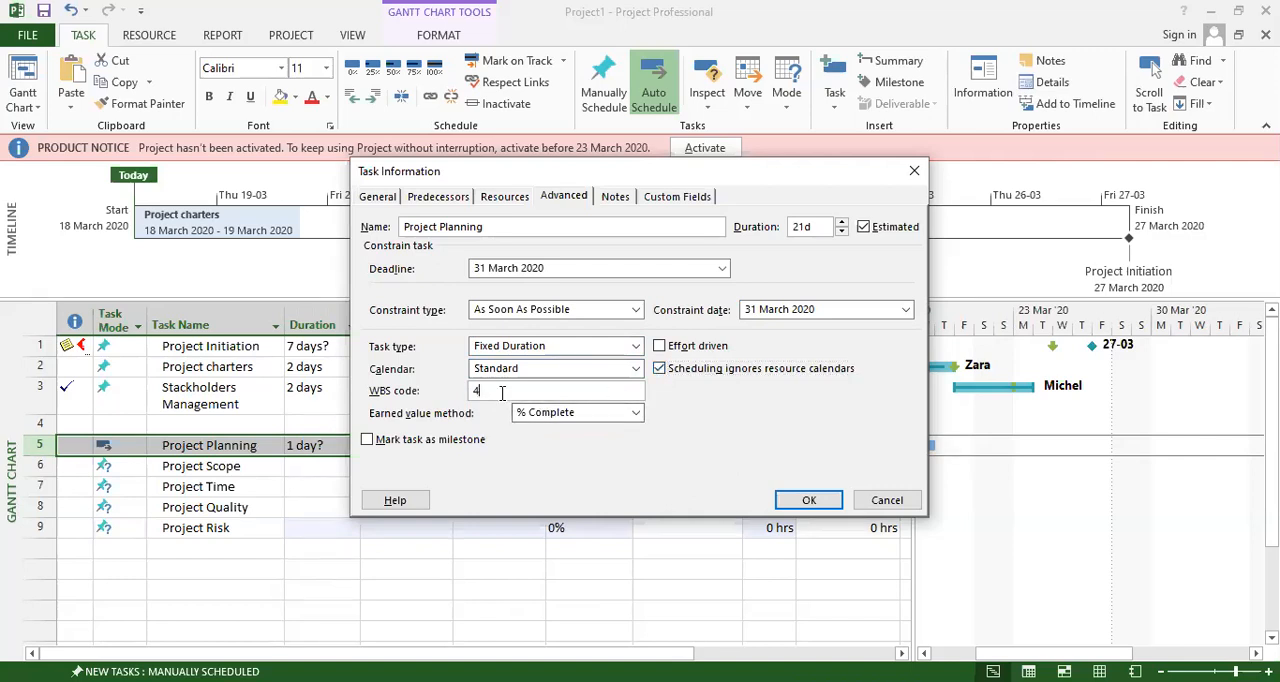
left_click(566, 413)
left_click(564, 413)
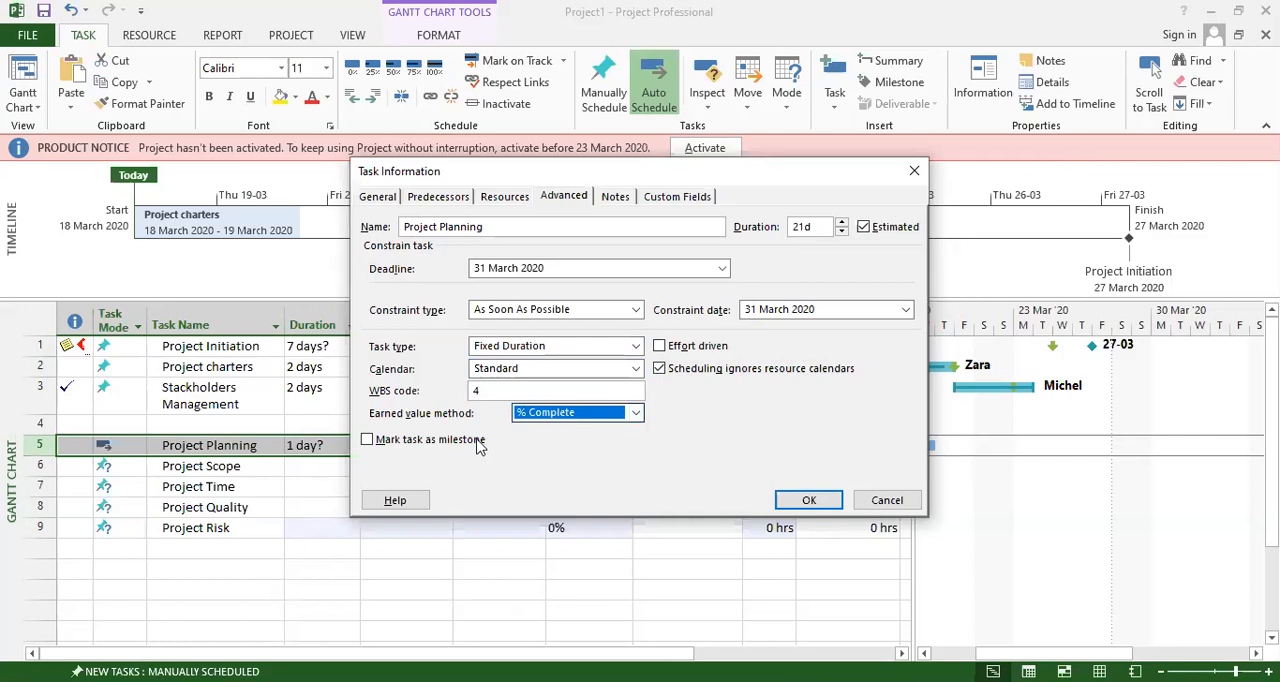
left_click(466, 446)
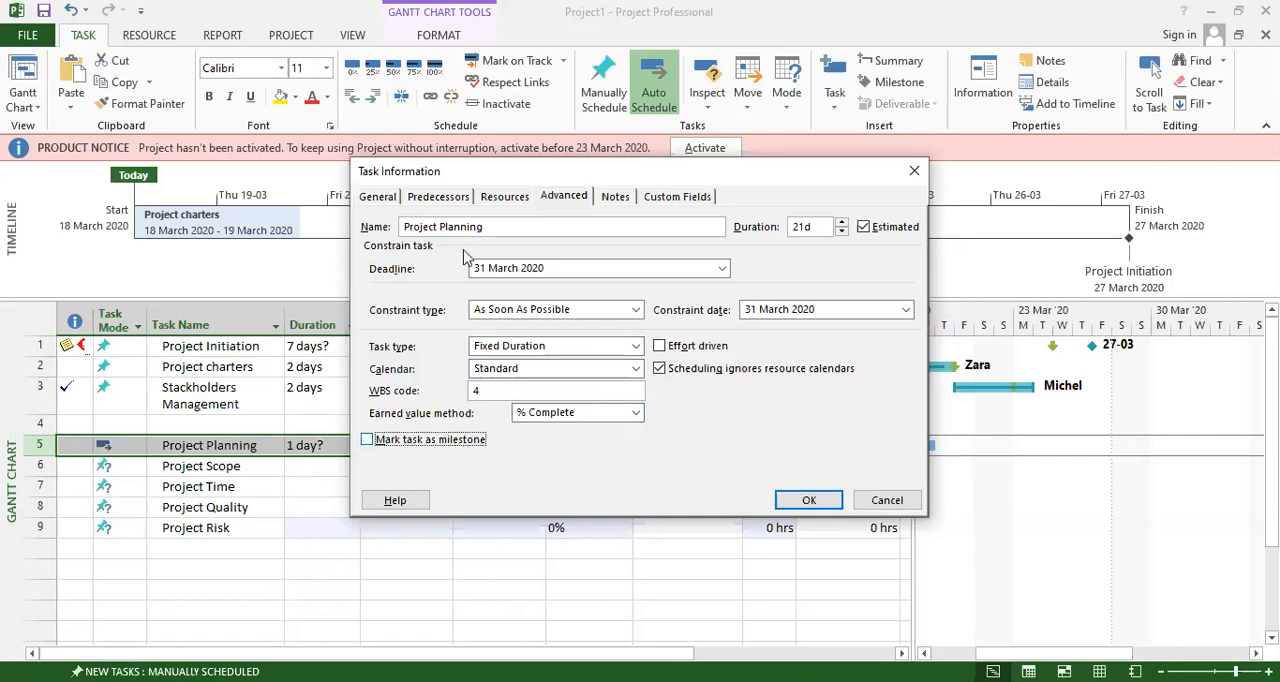
Check Project Planning's notes and custom fields, and apply the task settings, moving its start to the next working day, Mon 30 Mar '20.
left_click(615, 197)
left_click(408, 336)
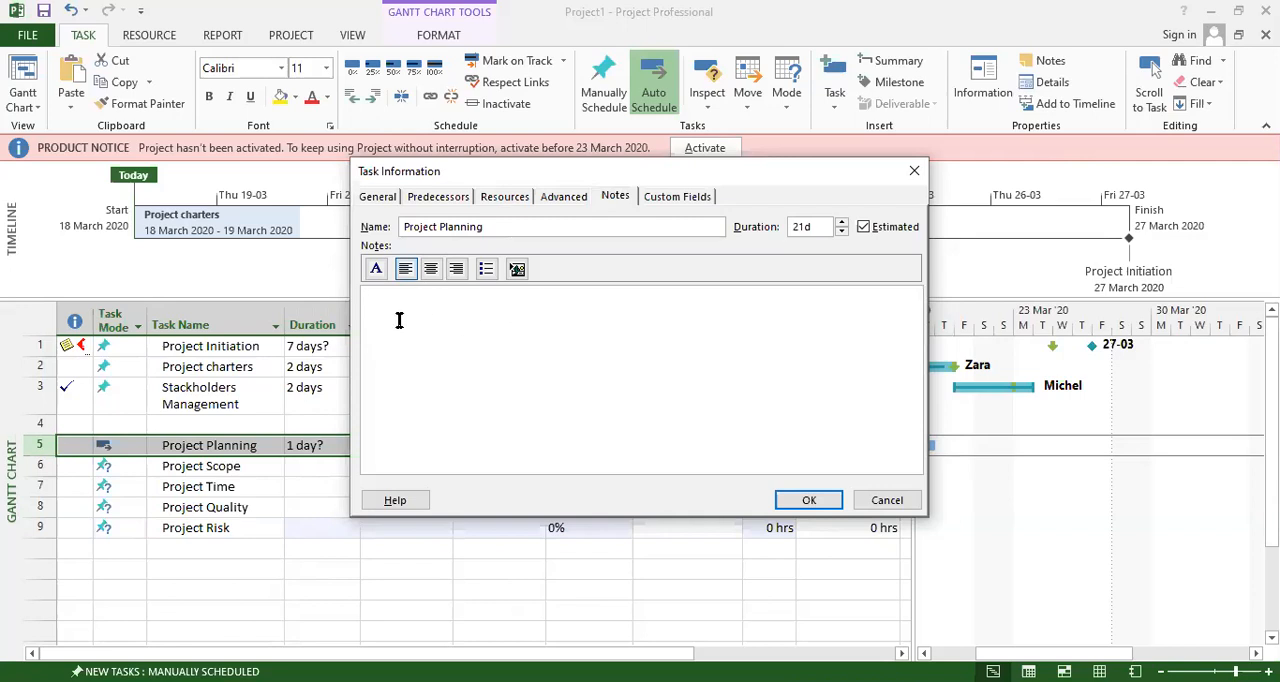
left_click(676, 199)
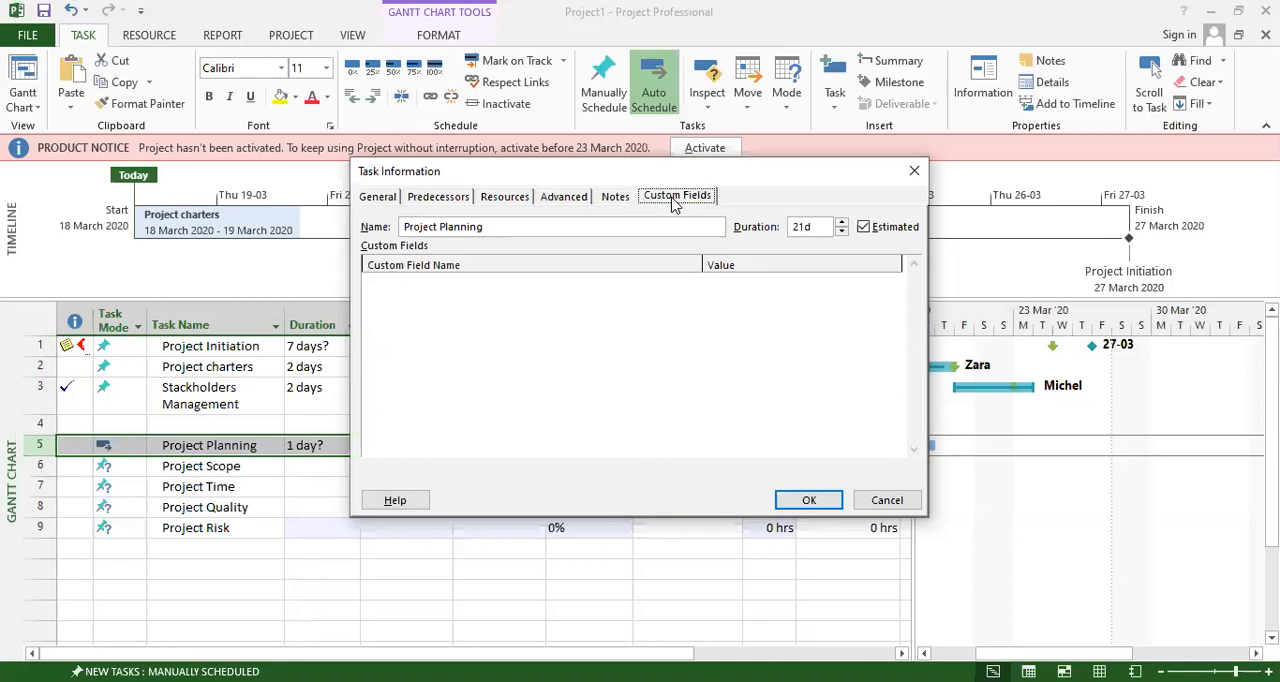
left_click(463, 339)
left_click(386, 199)
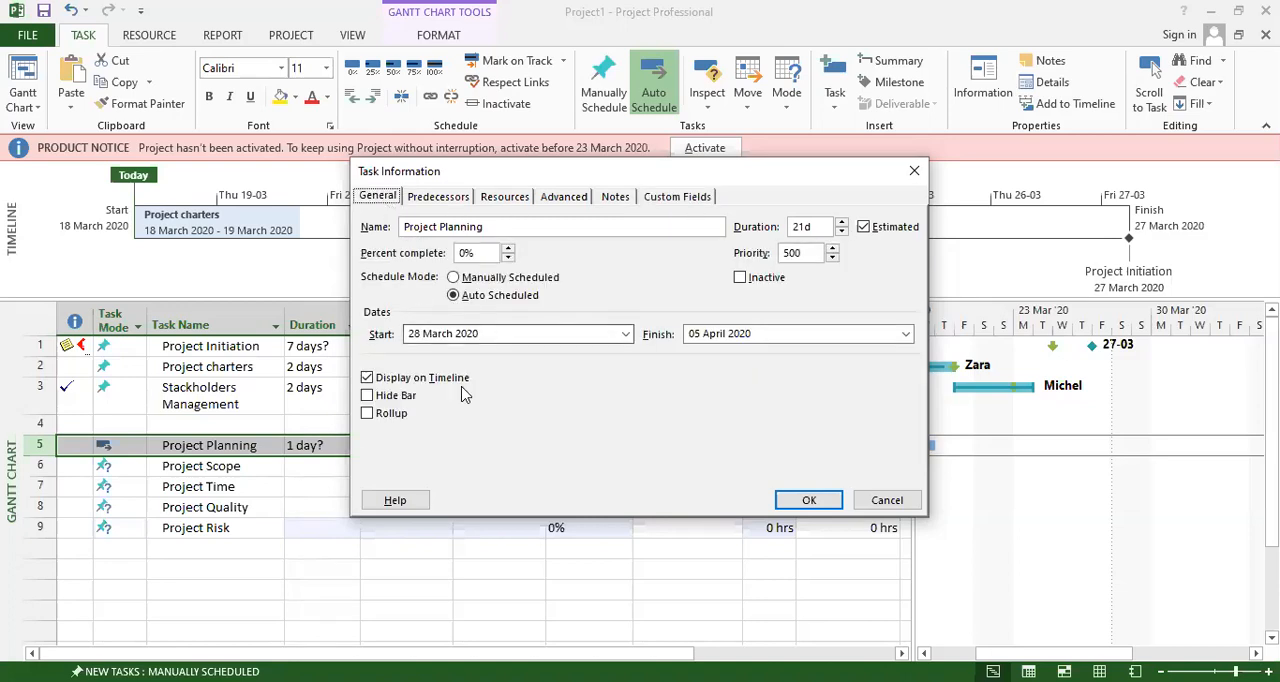
left_click(809, 501)
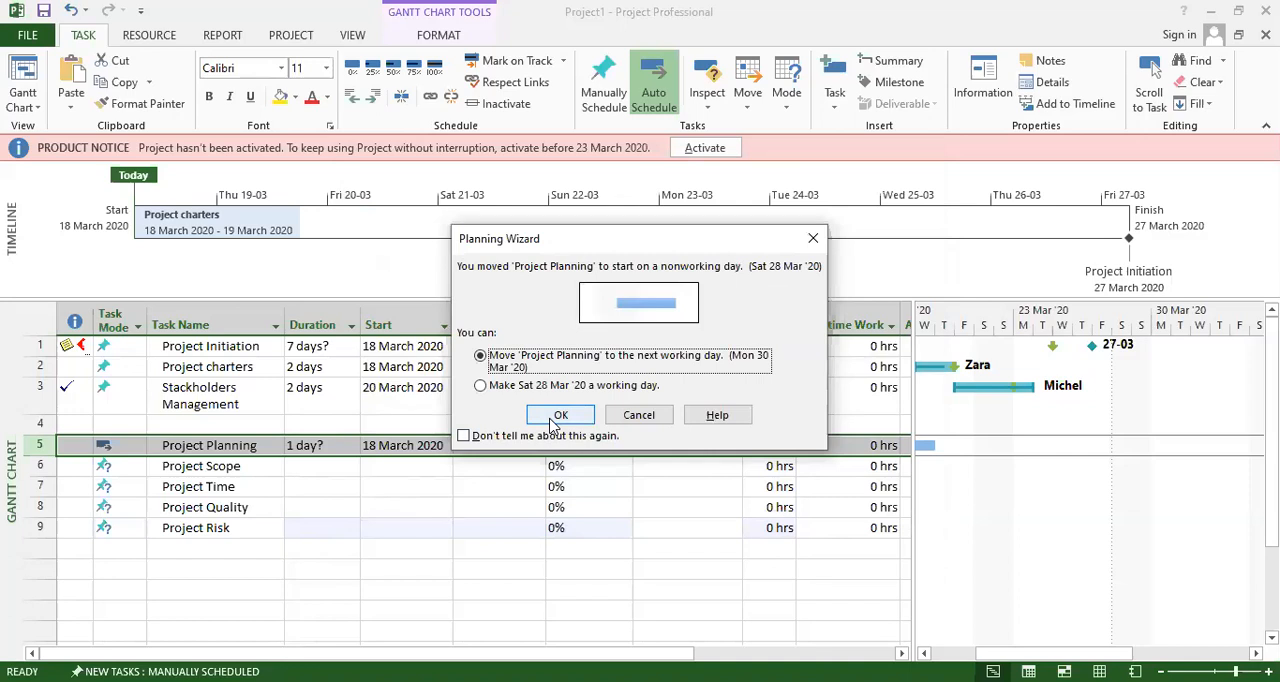
left_click(553, 420)
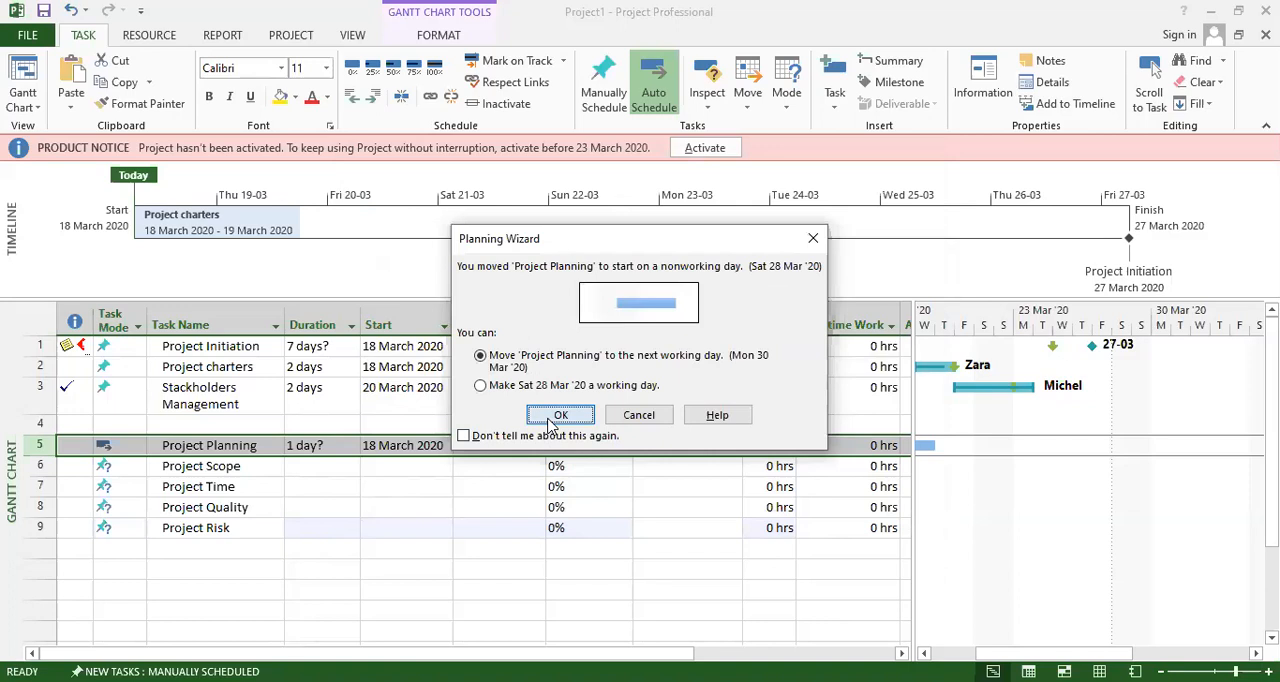
left_click(560, 400)
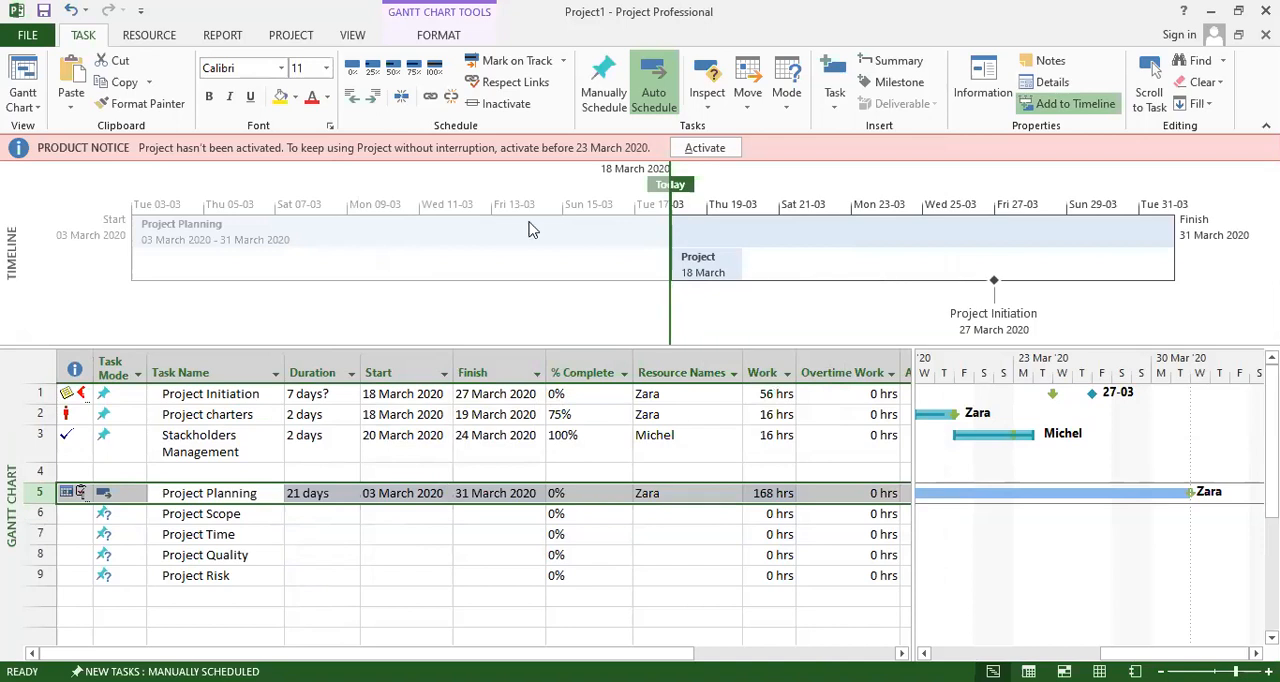
Review Project Planning's indicators, duration and dates, and the four tasks listed beneath it.
scroll(415, 423, "down", 2)
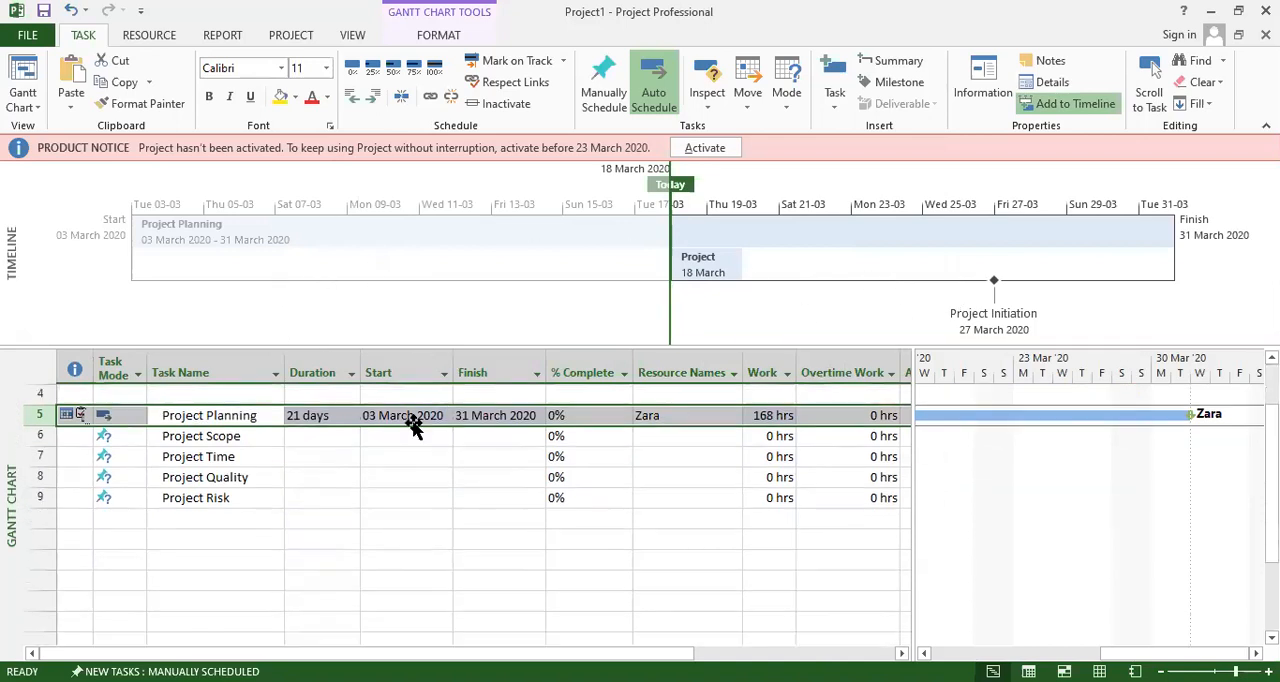
scroll(417, 477, "up", 2)
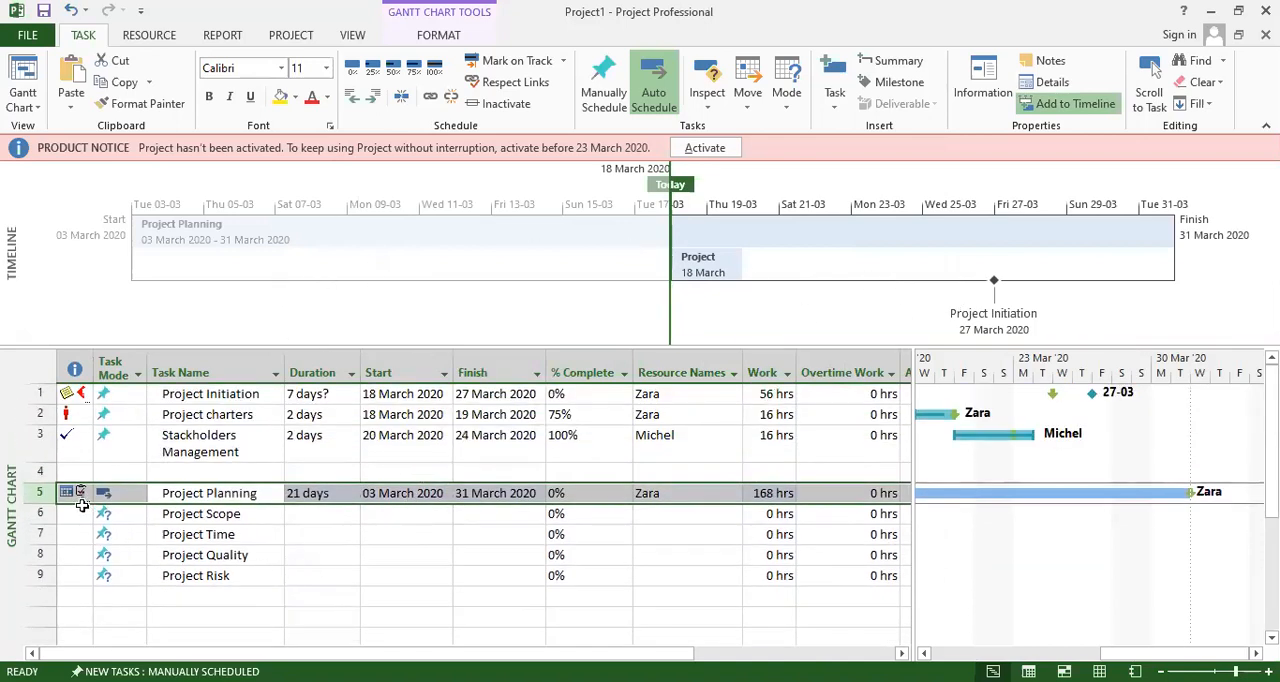
mouse_move(74, 491)
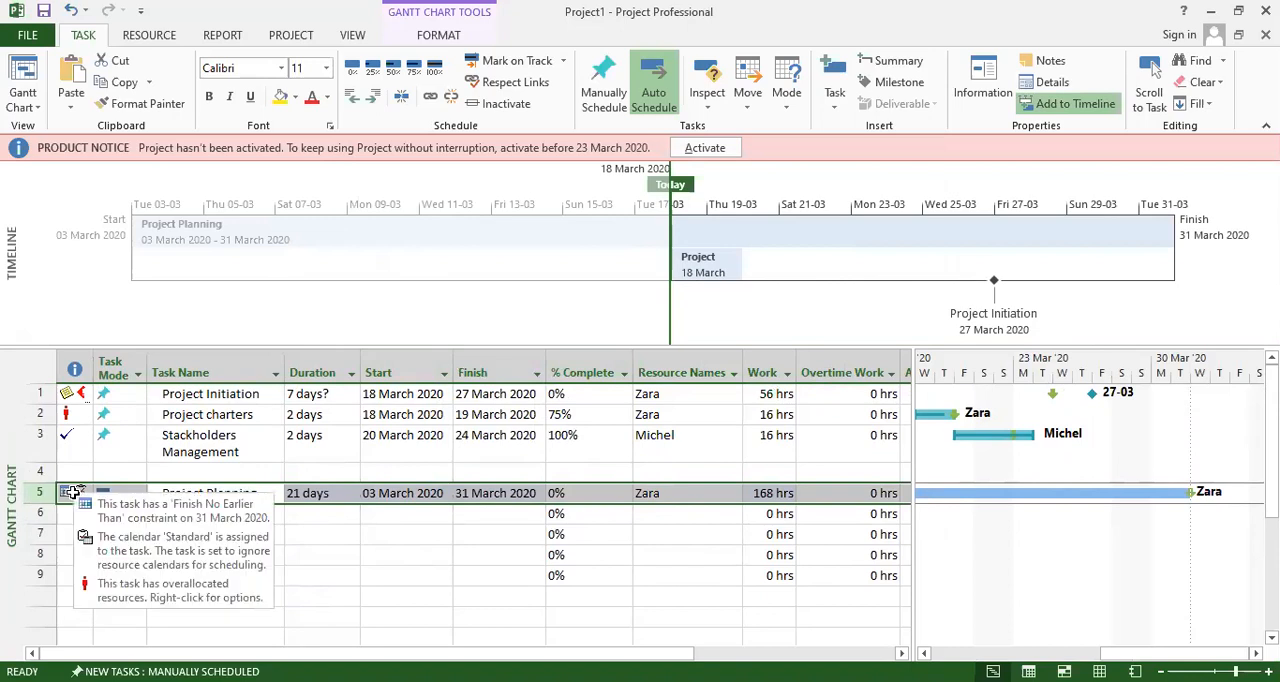
left_click(346, 555)
left_click(312, 495)
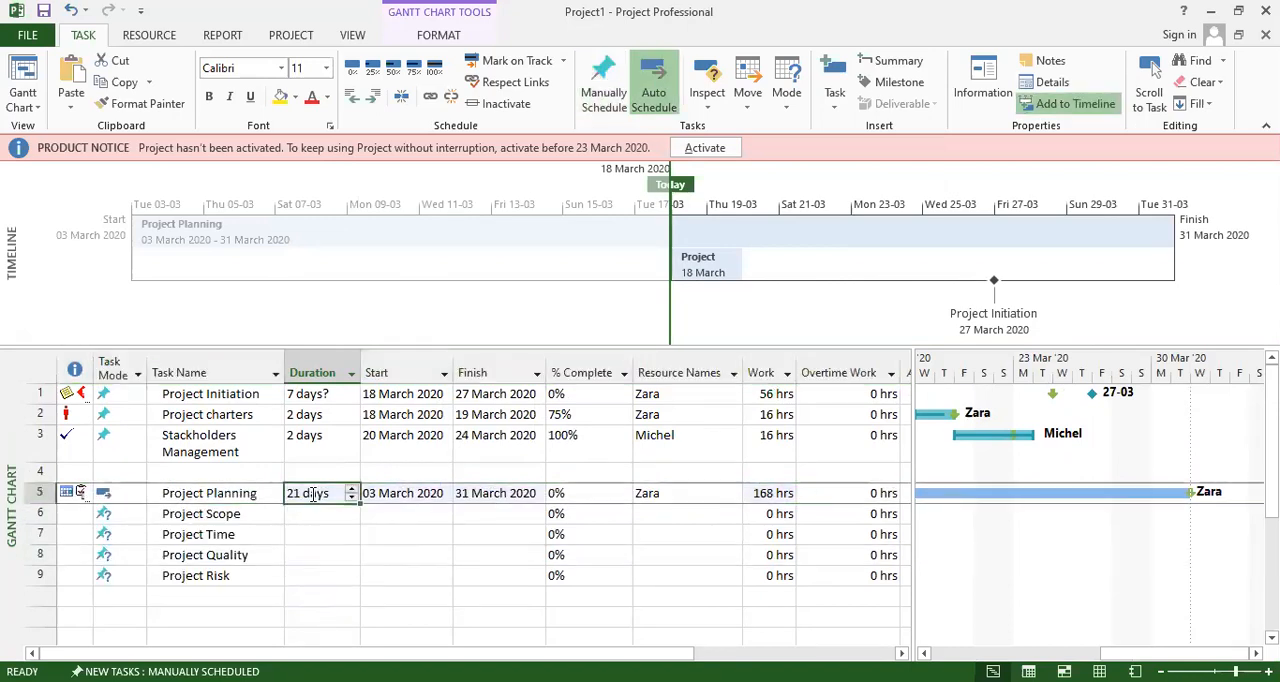
left_click(232, 516)
left_click(228, 534)
left_click(218, 556)
left_click(210, 575)
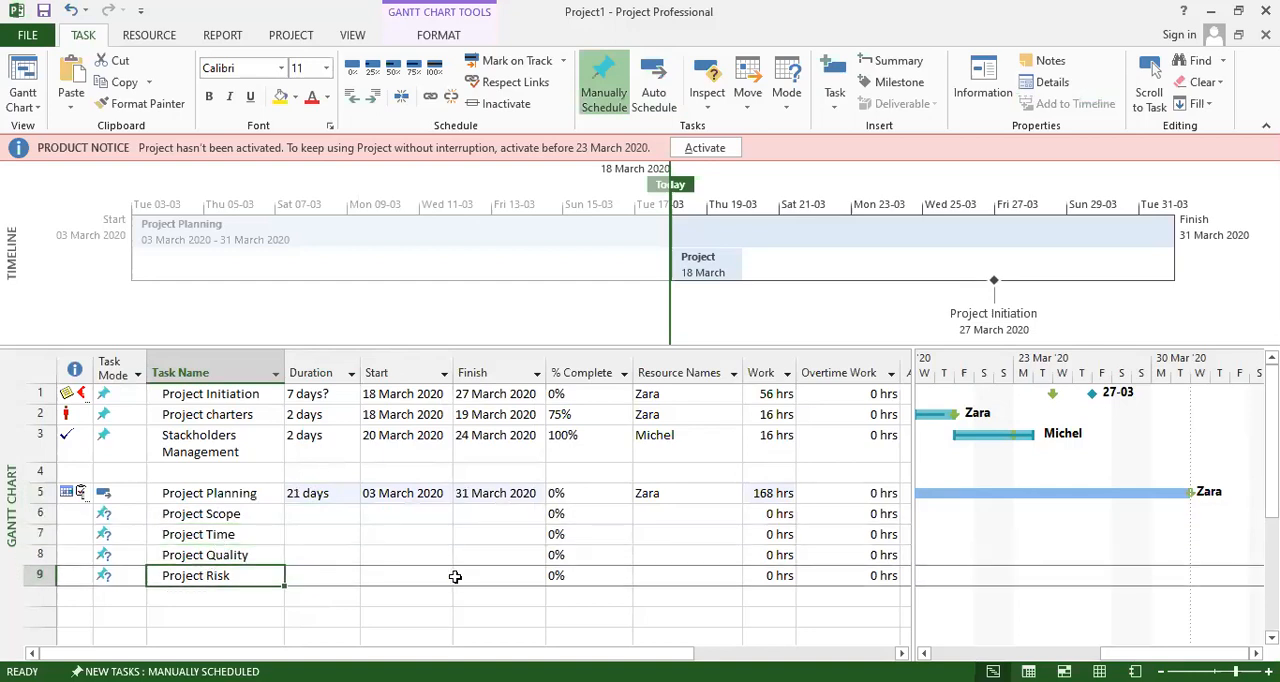
left_click(395, 493)
left_click(481, 493)
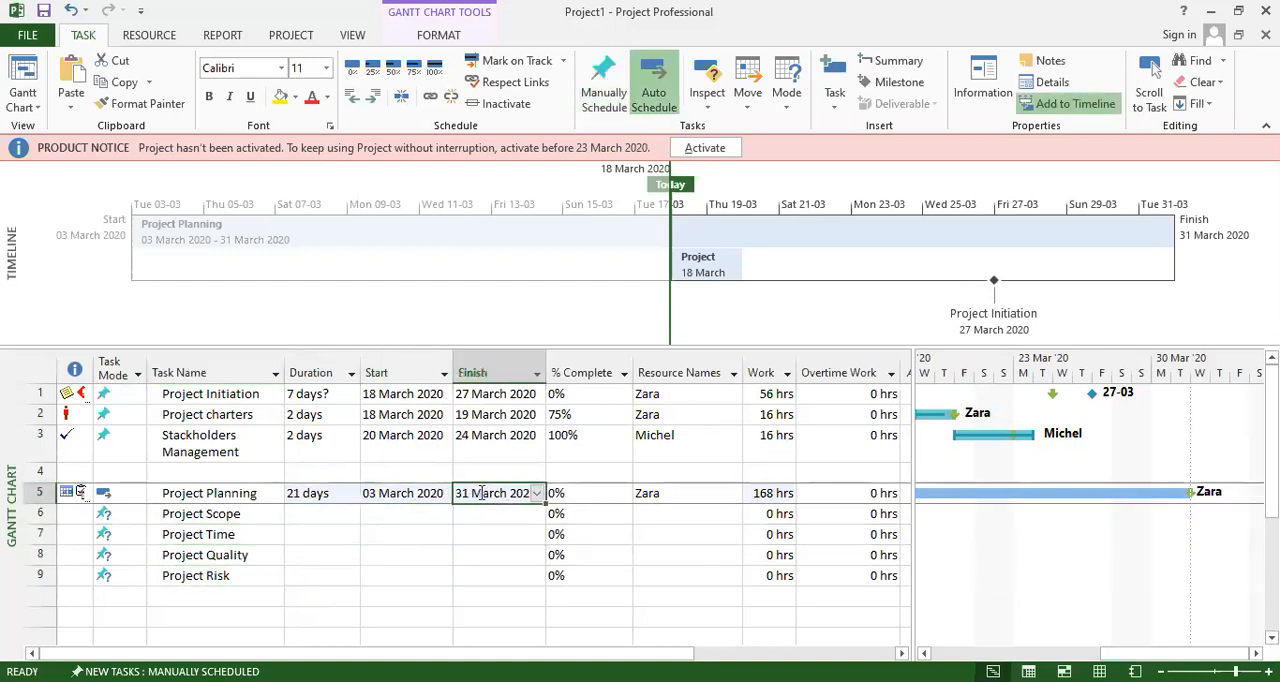
Set Project Planning's percent complete to 15% in its task information.
left_click(580, 493)
double_click(582, 497)
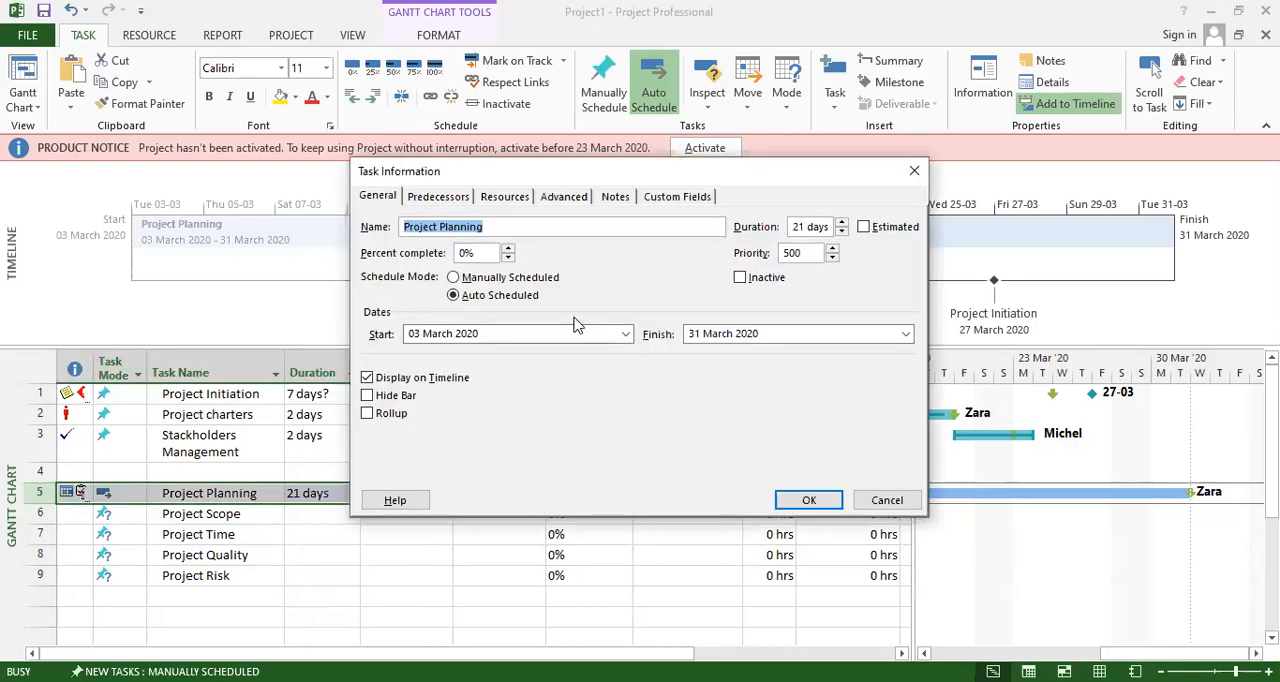
left_click(508, 250)
left_click(508, 250)
left_click(508, 250)
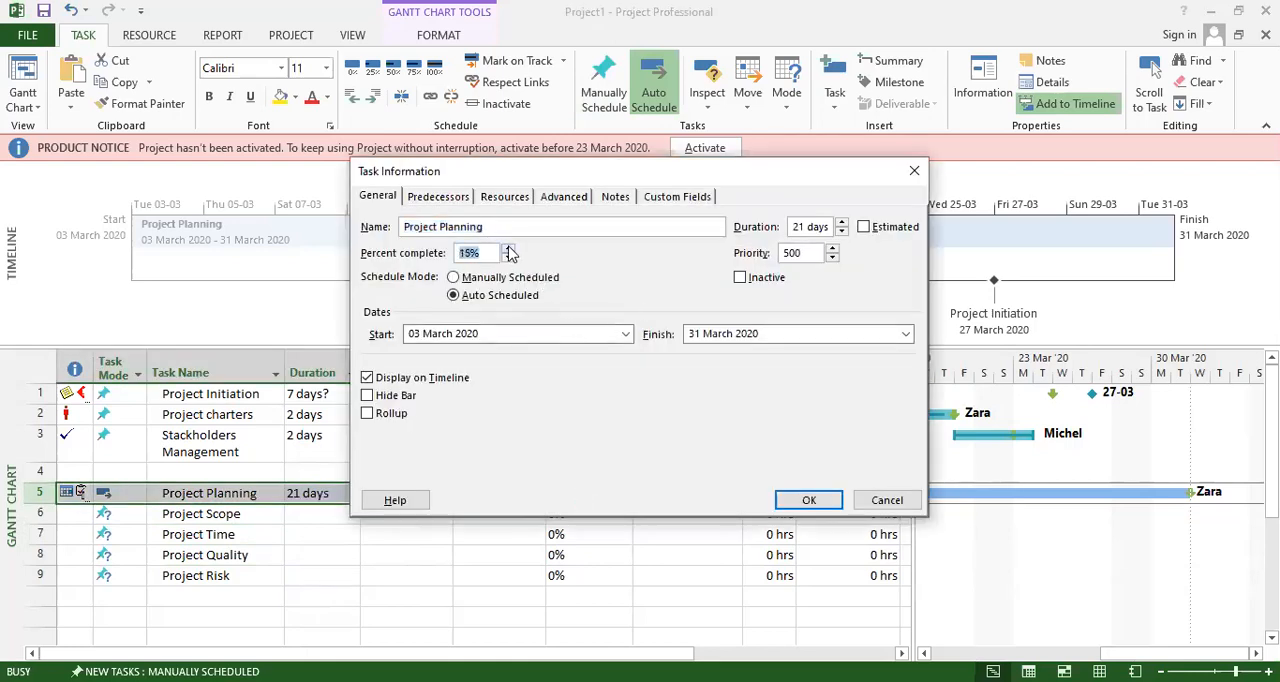
left_click(798, 500)
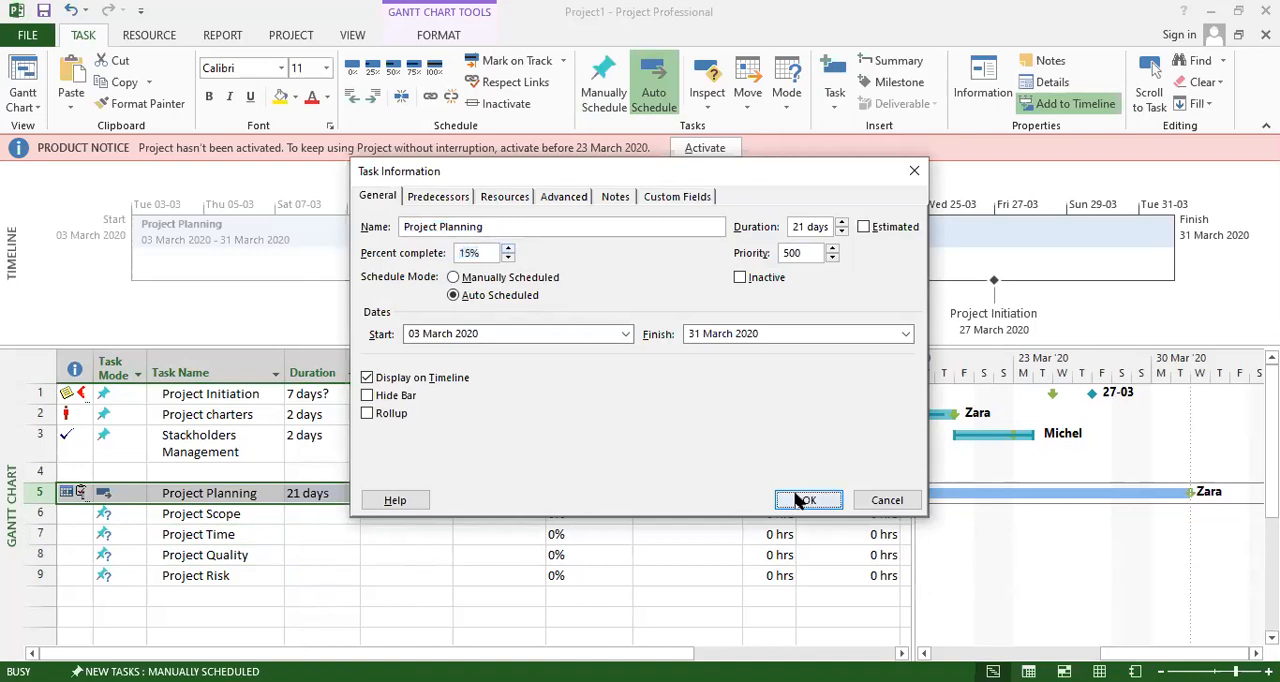
left_click(612, 555)
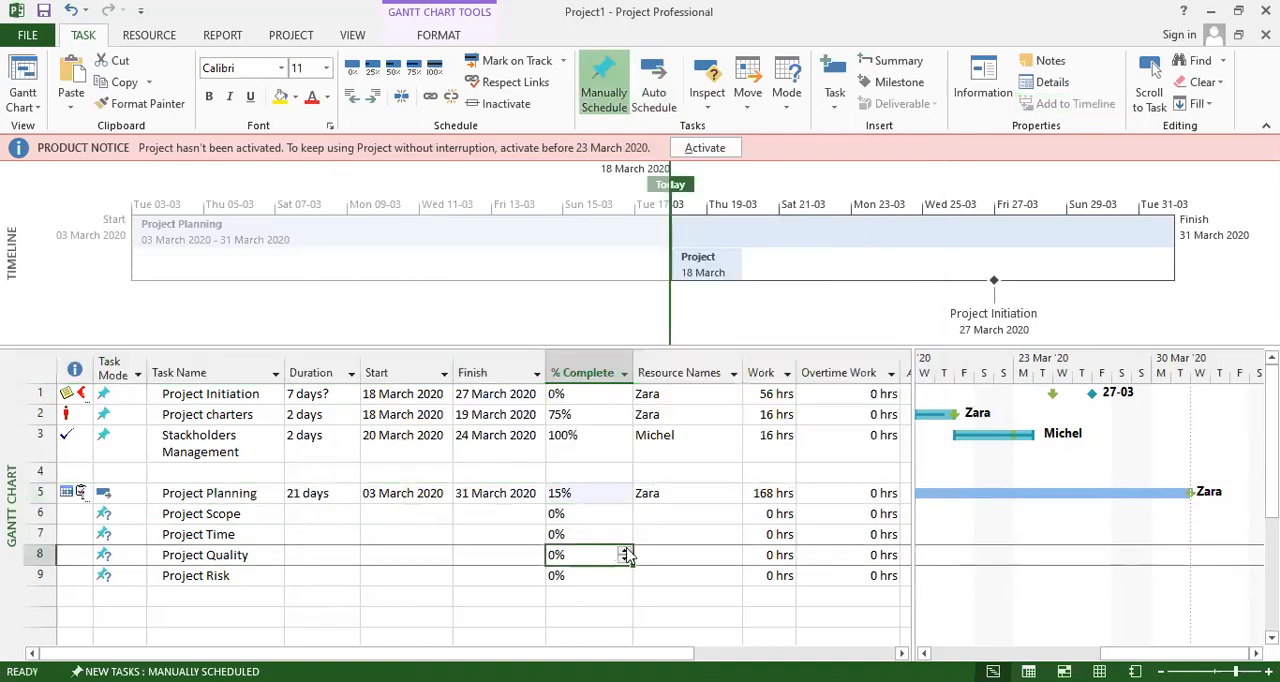
Give Project Scope a duration of 4 days and a start date of 4 March 2020.
left_click(760, 493)
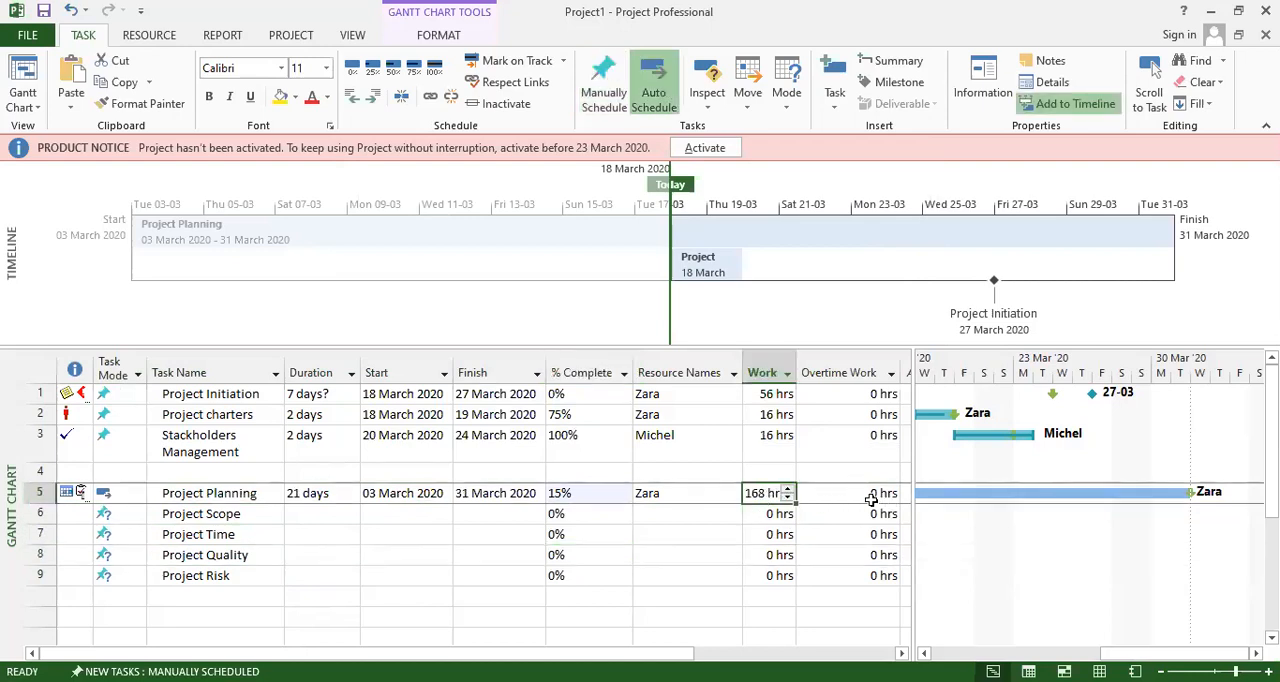
left_click_drag(913, 507, 986, 510)
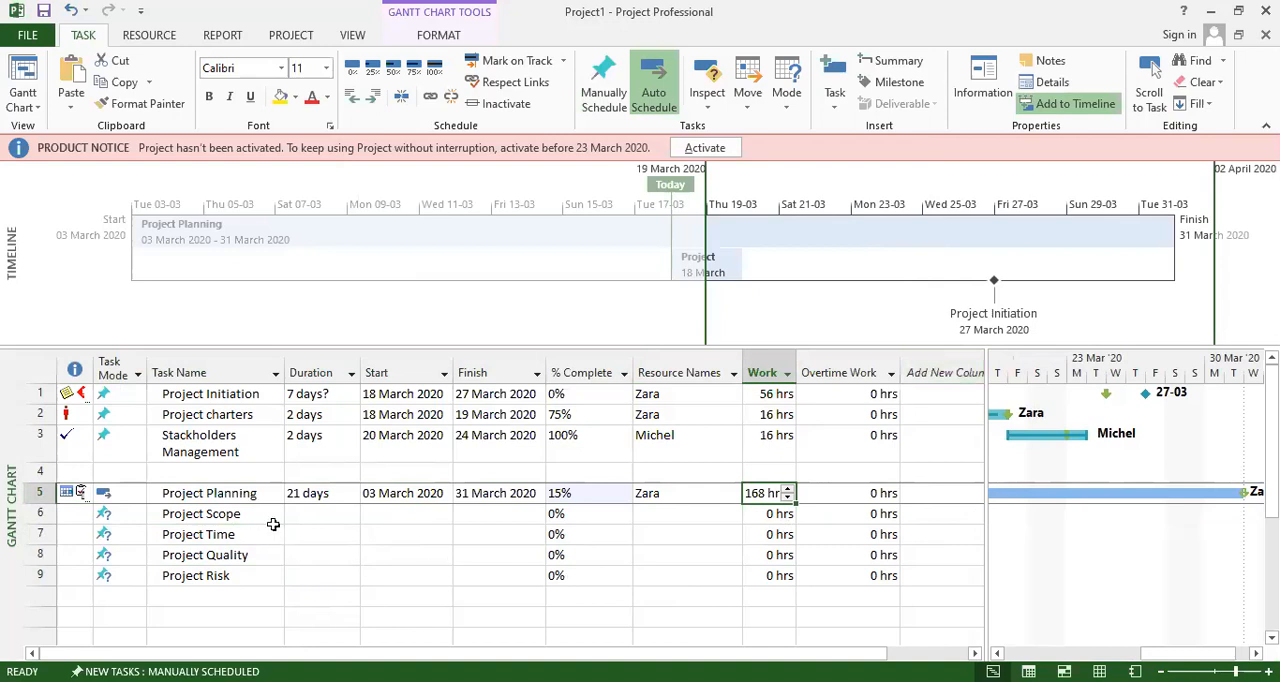
left_click(315, 514)
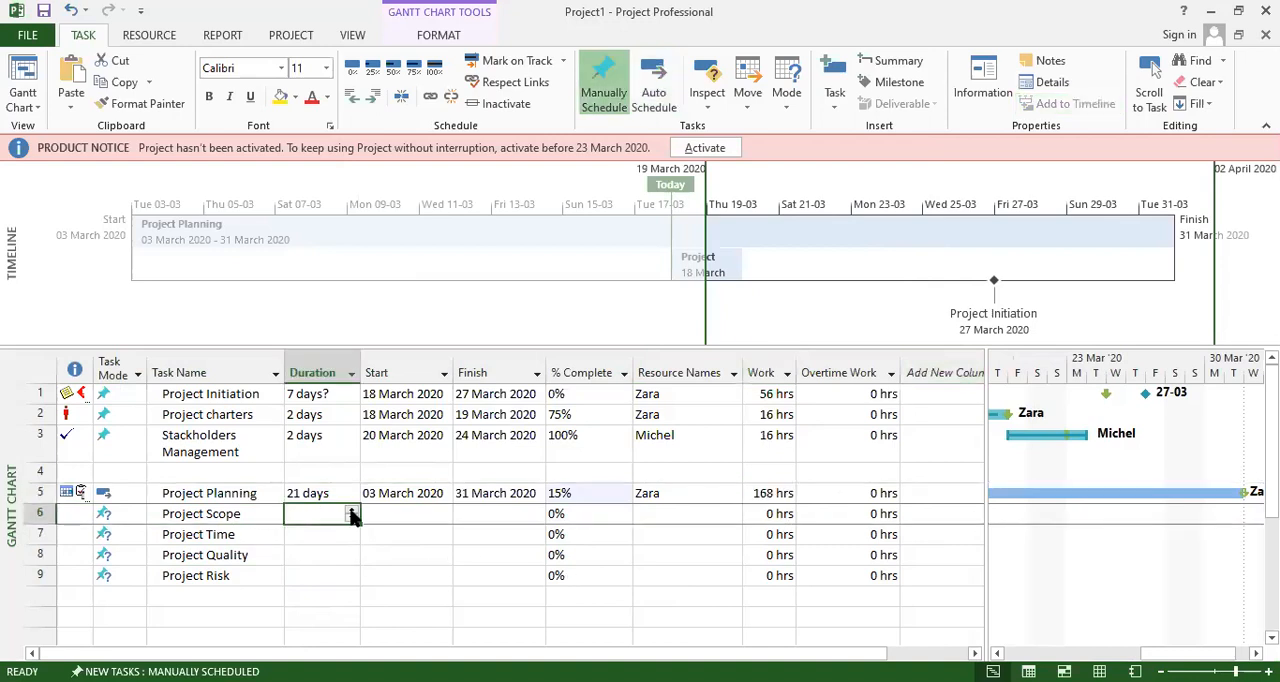
left_click(352, 514)
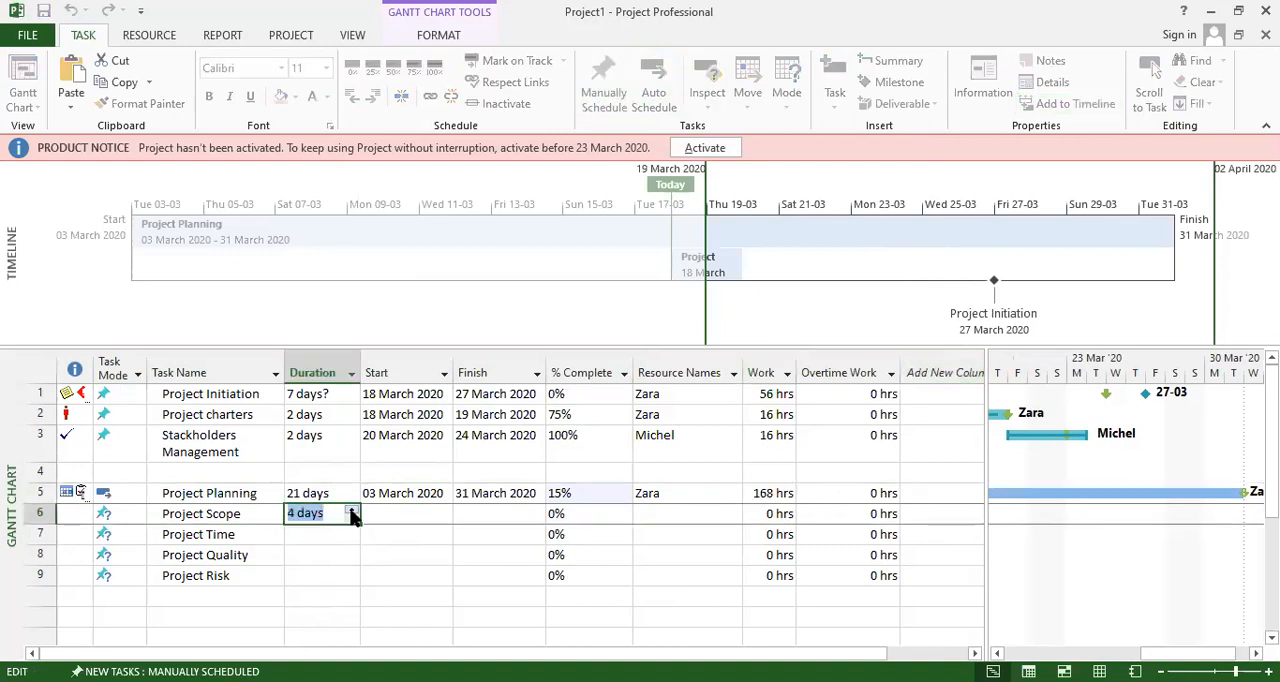
left_click(399, 514)
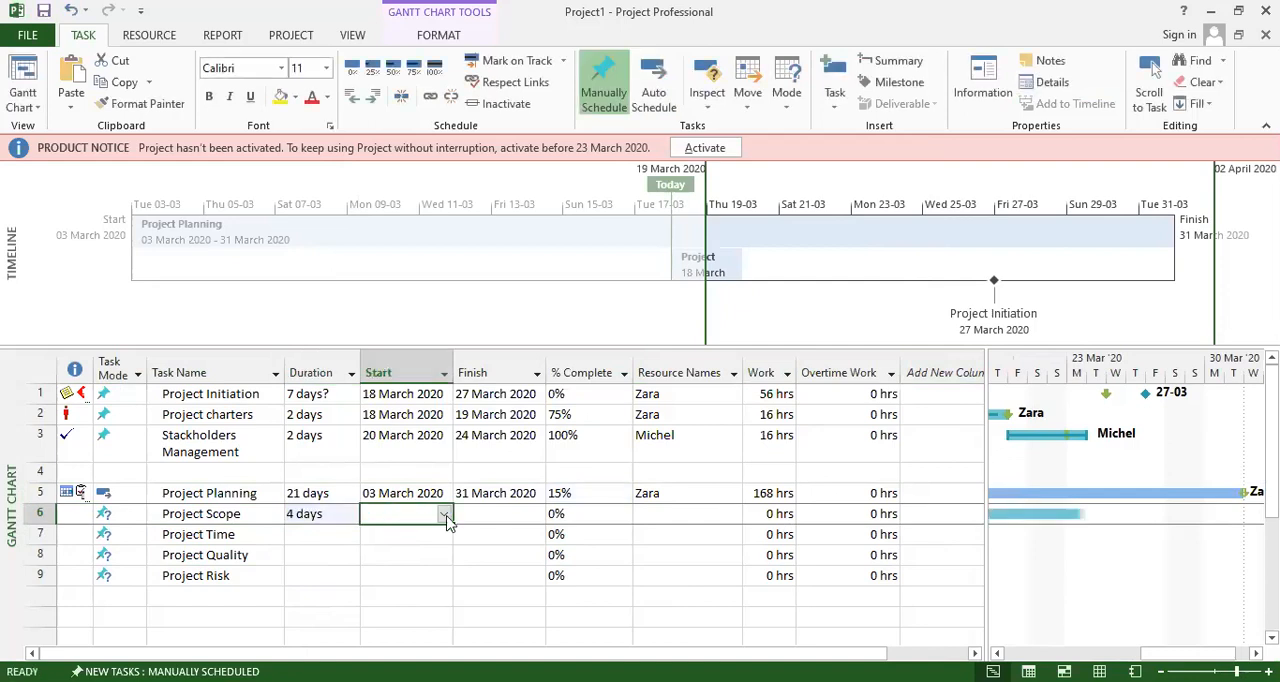
left_click(445, 516)
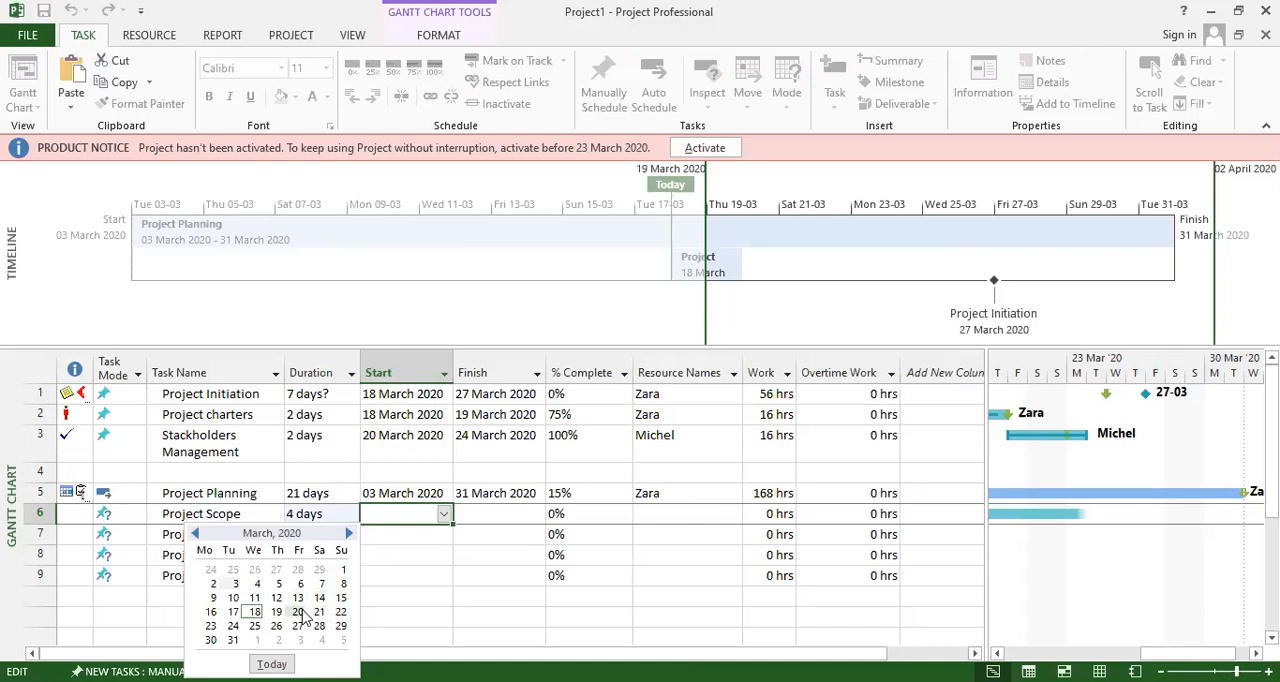
left_click(258, 584)
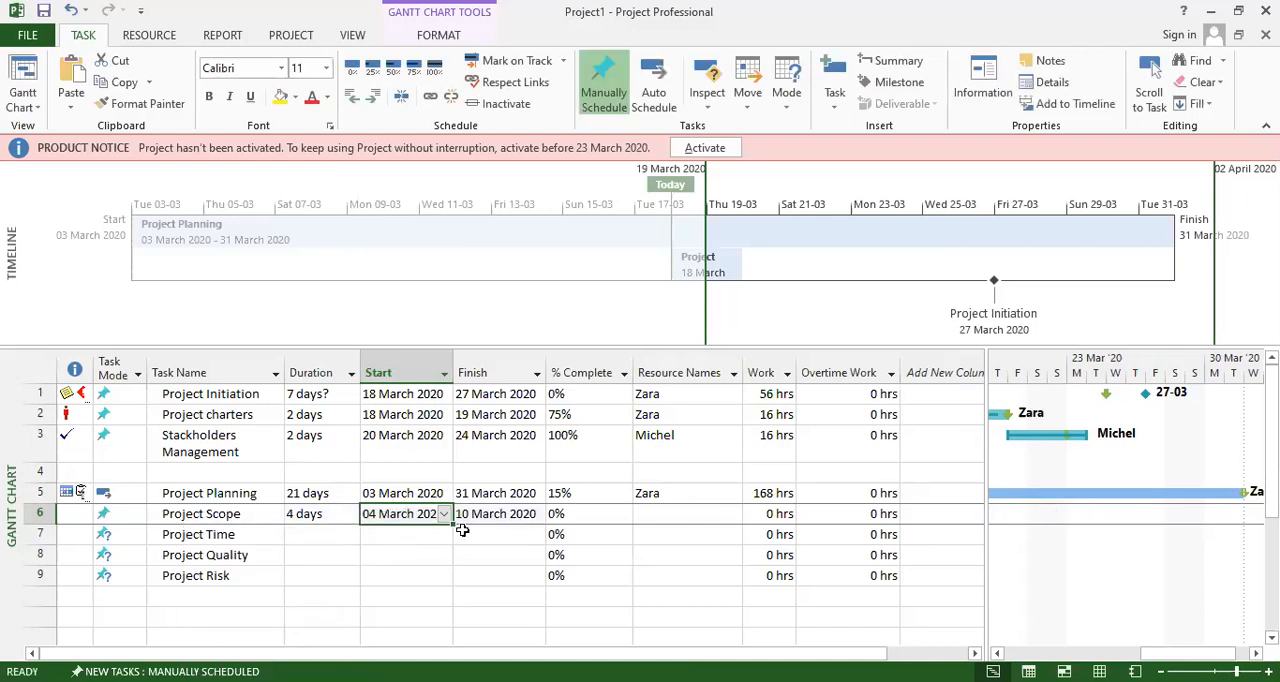
Set Project Scope's finish date to 8 March 2020 and its progress to 45%.
left_click(511, 519)
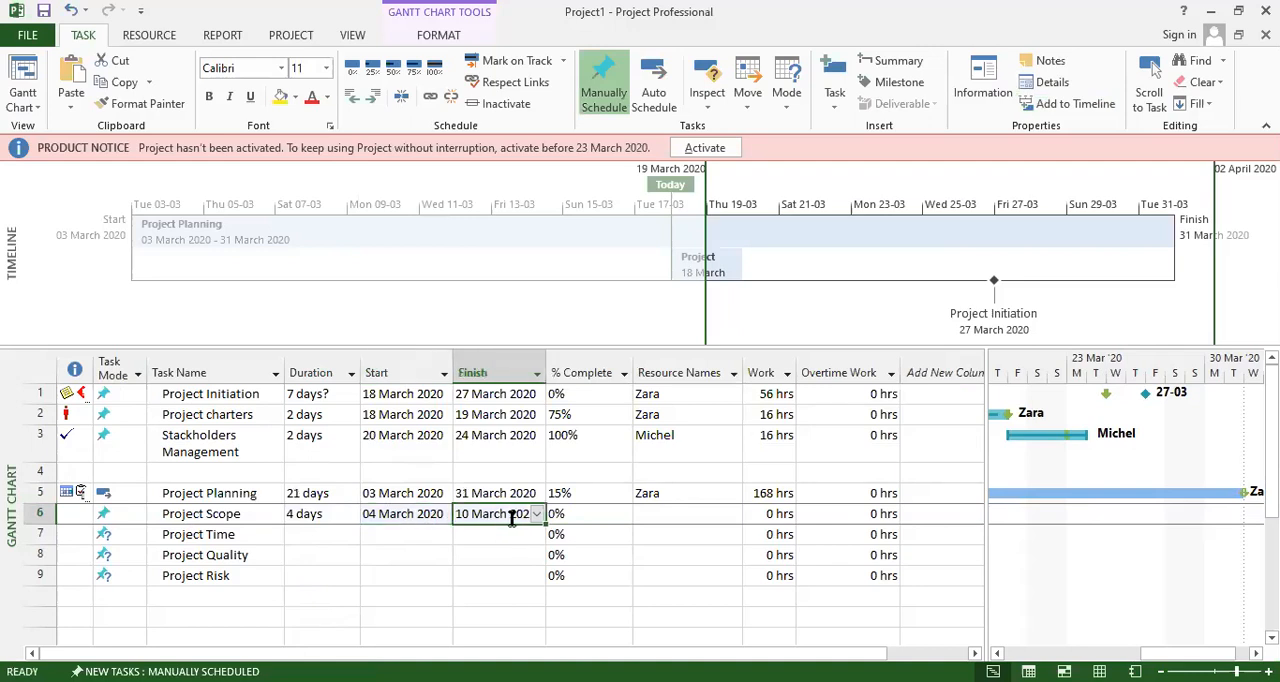
left_click(538, 514)
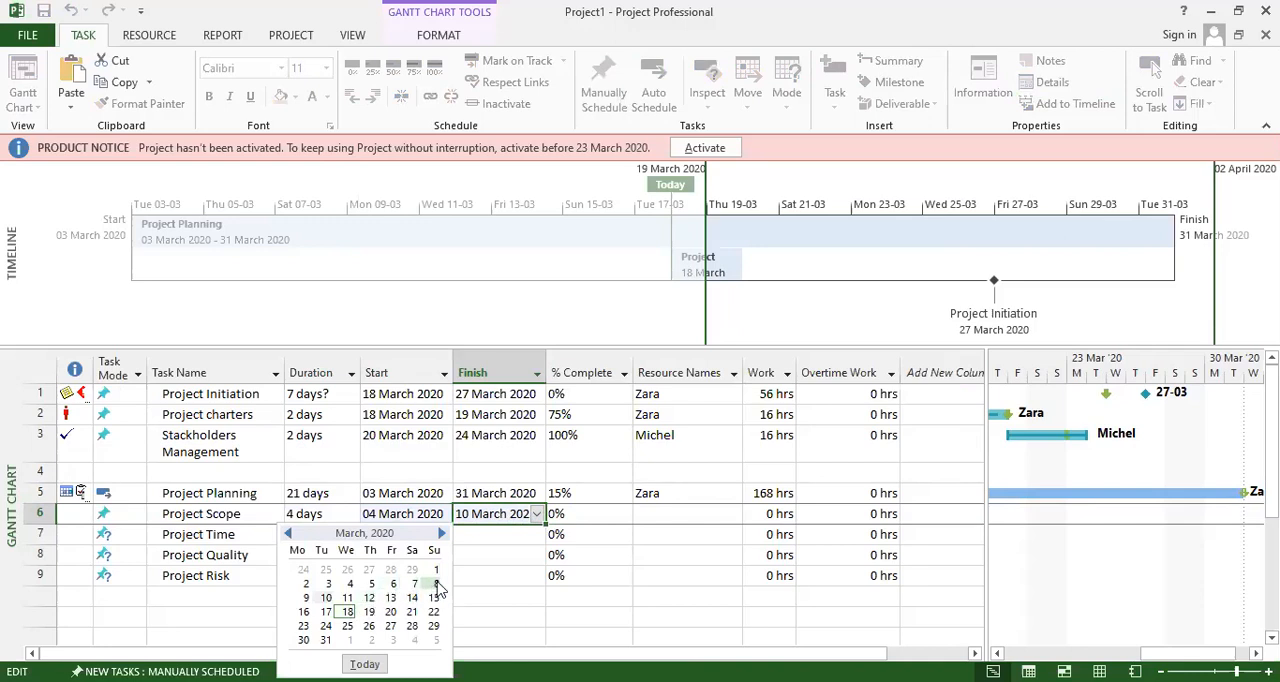
left_click(436, 584)
left_click(586, 534)
left_click(590, 514)
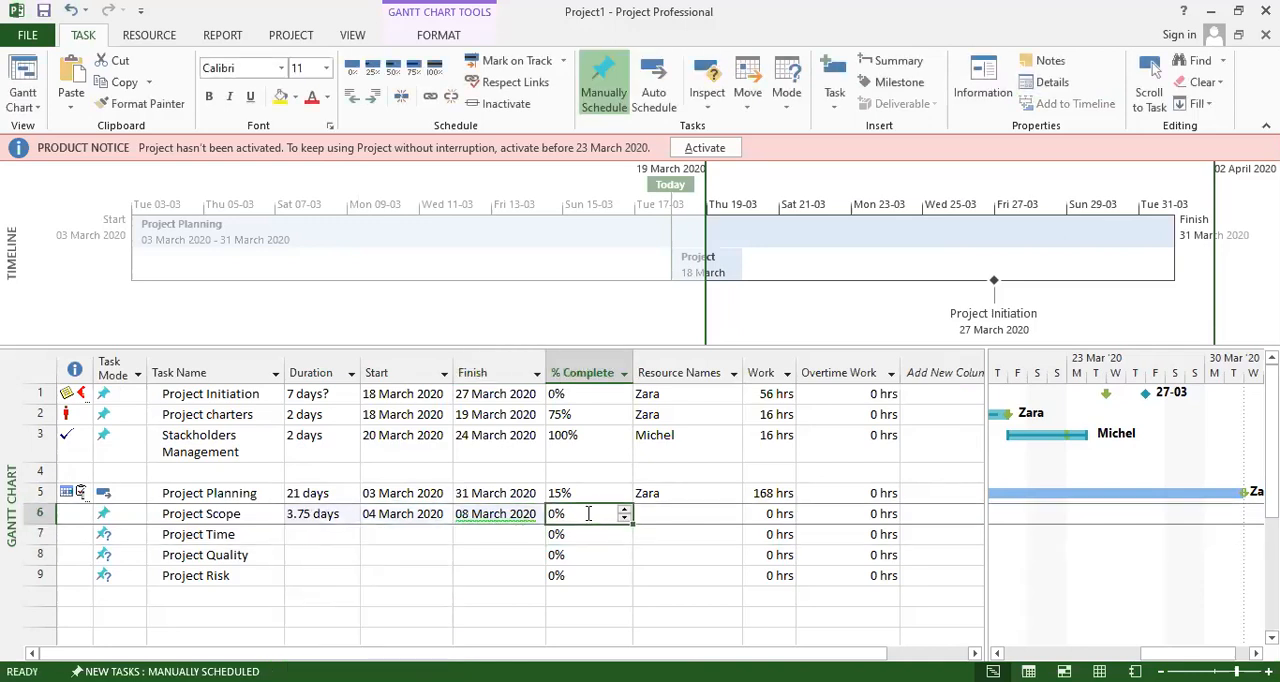
left_click(624, 511)
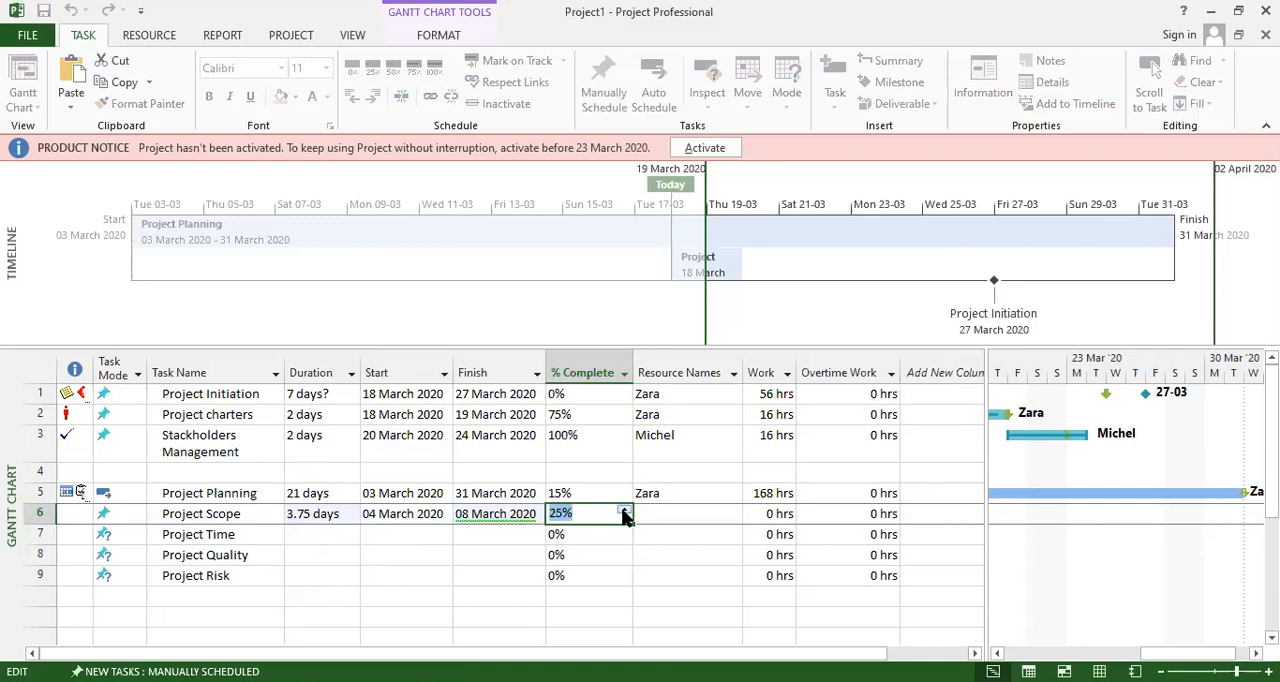
left_click(590, 558)
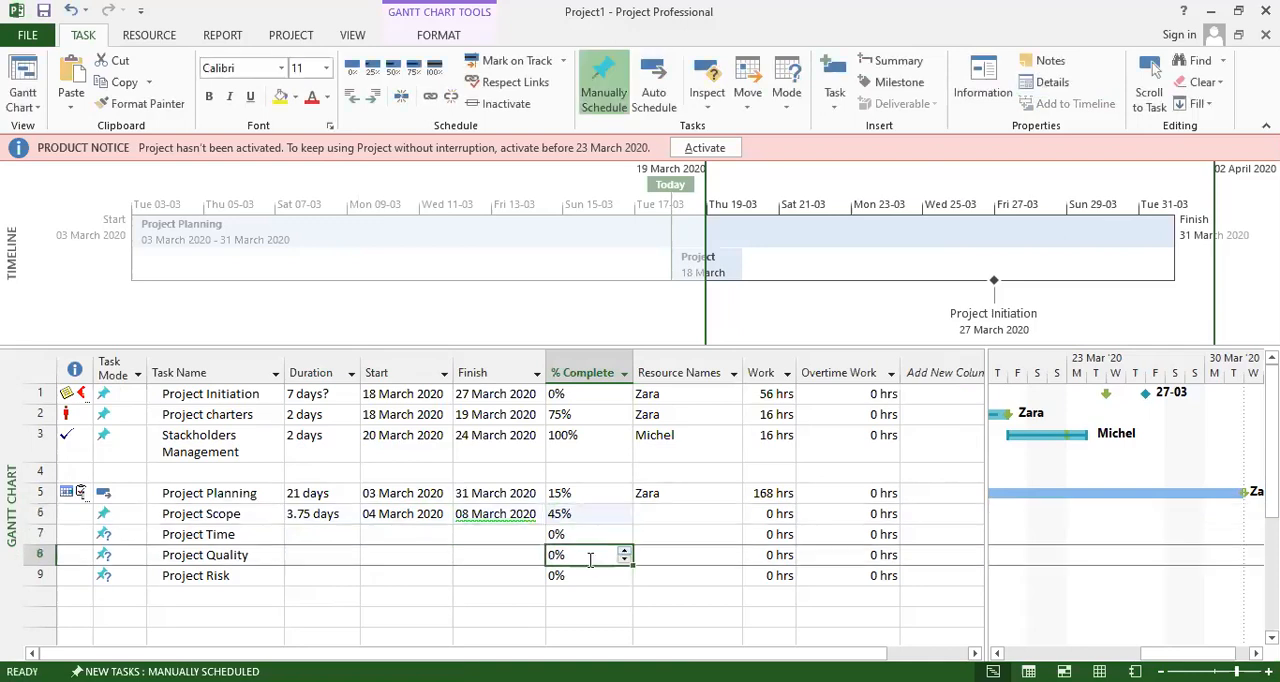
Assign the resource already used for Stackholders Management to Project Scope and check its bar in the Gantt chart.
left_click(672, 515)
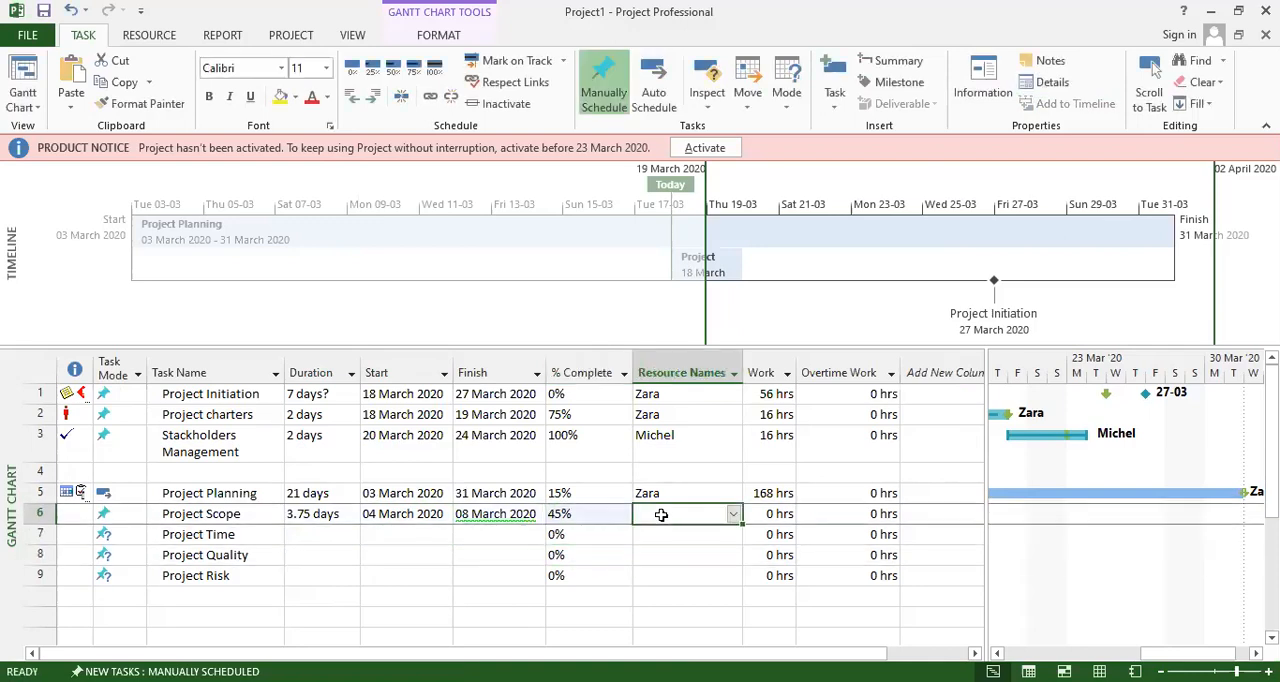
left_click(733, 514)
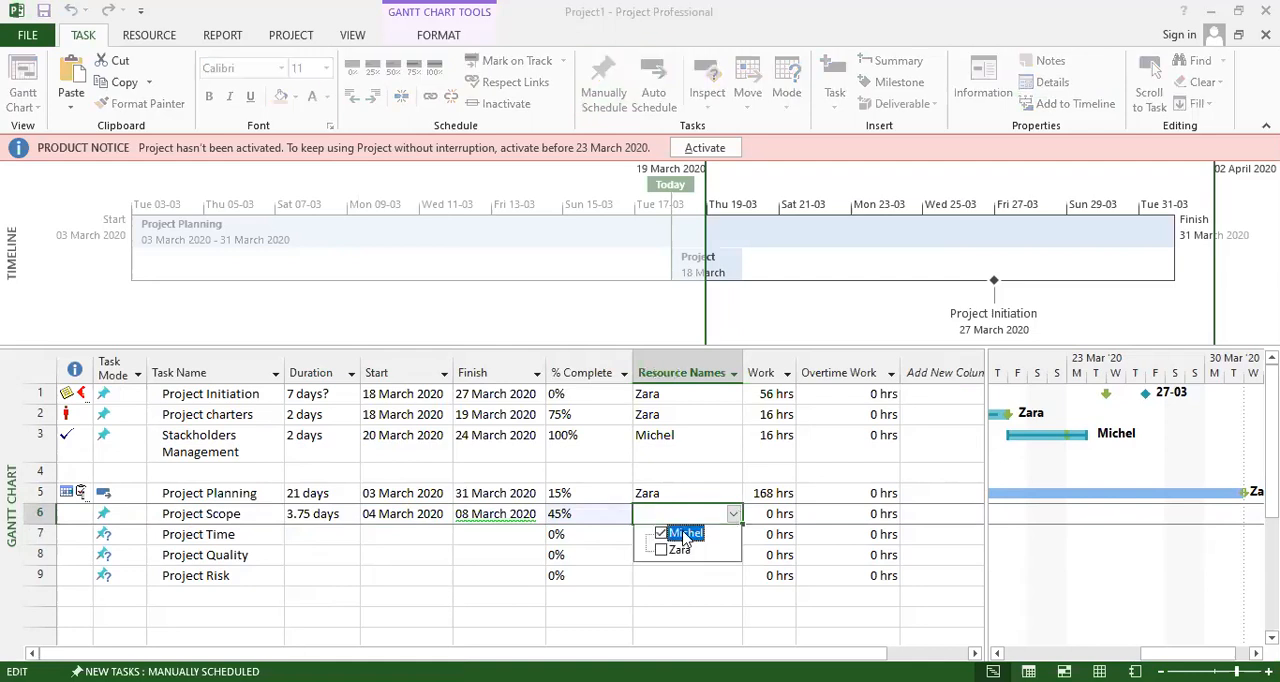
left_click(600, 572)
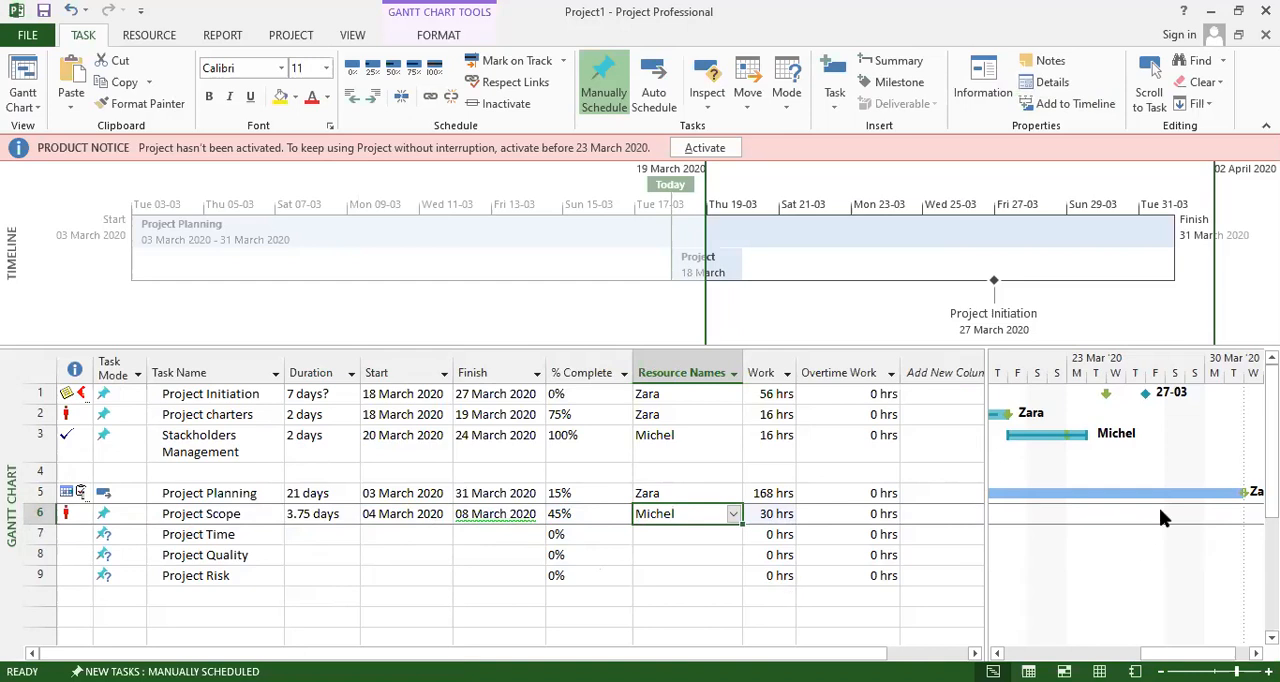
mouse_move(1196, 653)
left_mouse_down()
mouse_move(1209, 653)
mouse_move(1061, 653)
left_mouse_up()
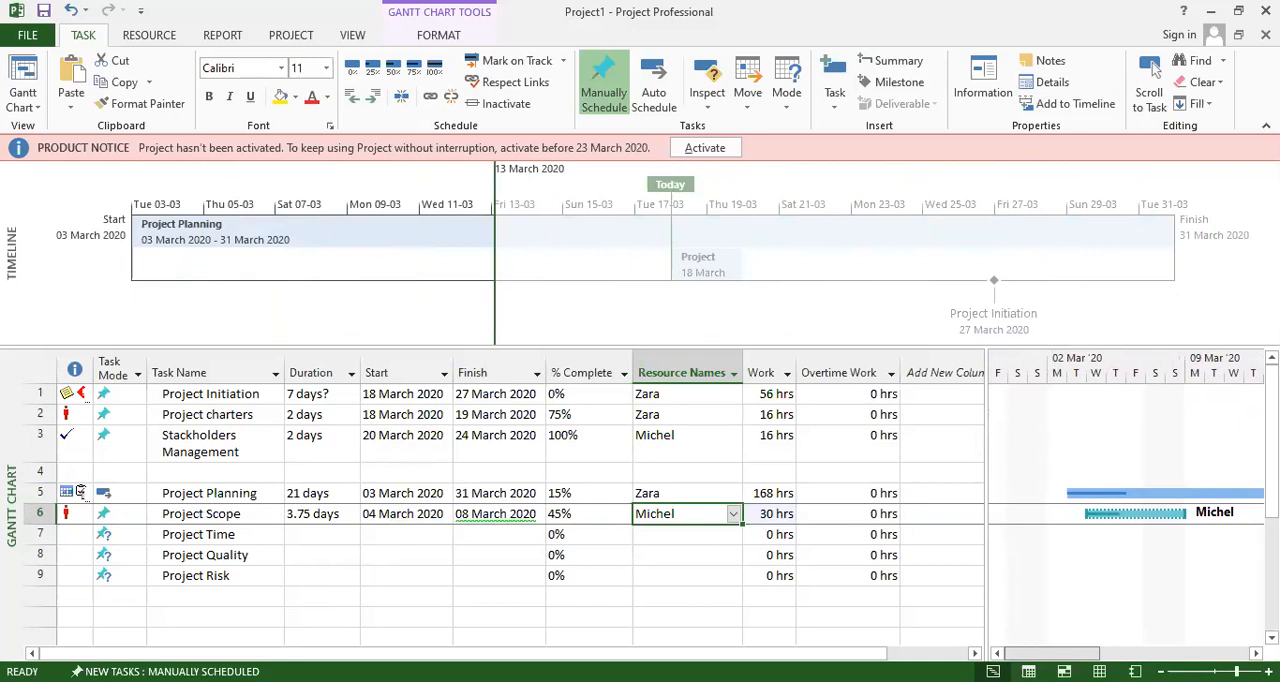
Give Project Time a duration of 2 days and a start date of 9 March 2020.
left_click(320, 540)
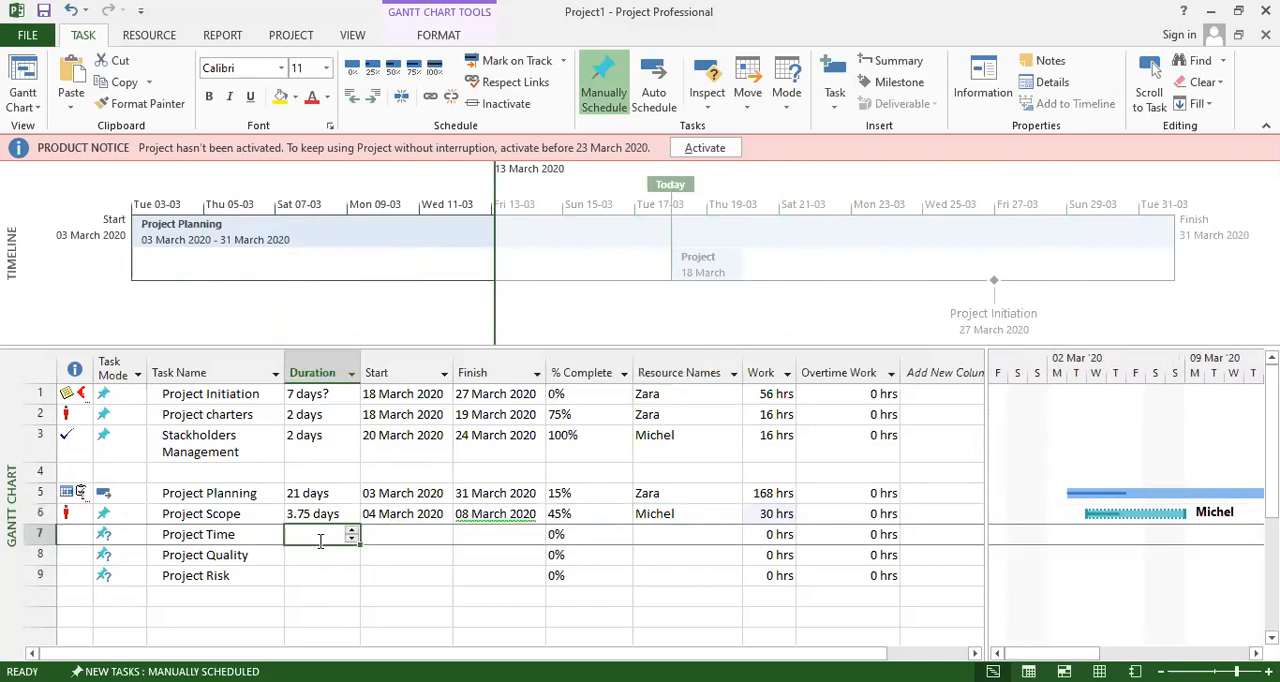
left_click(351, 531)
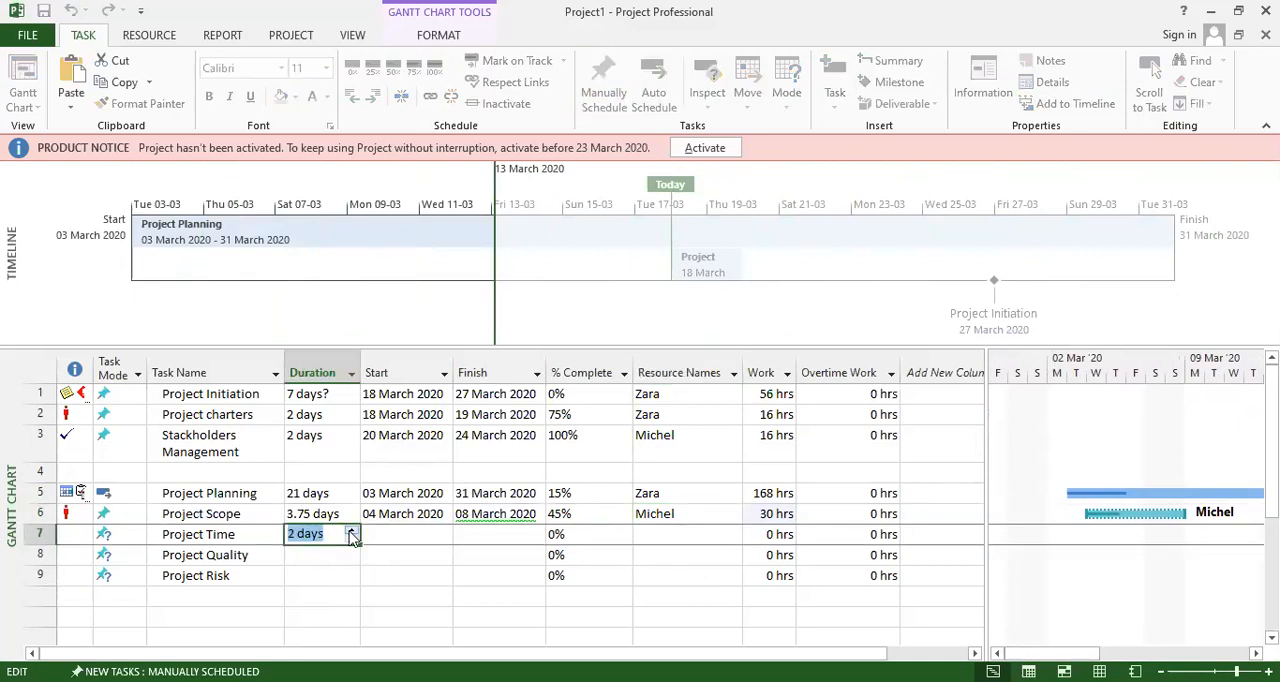
left_click(393, 533)
left_click(444, 536)
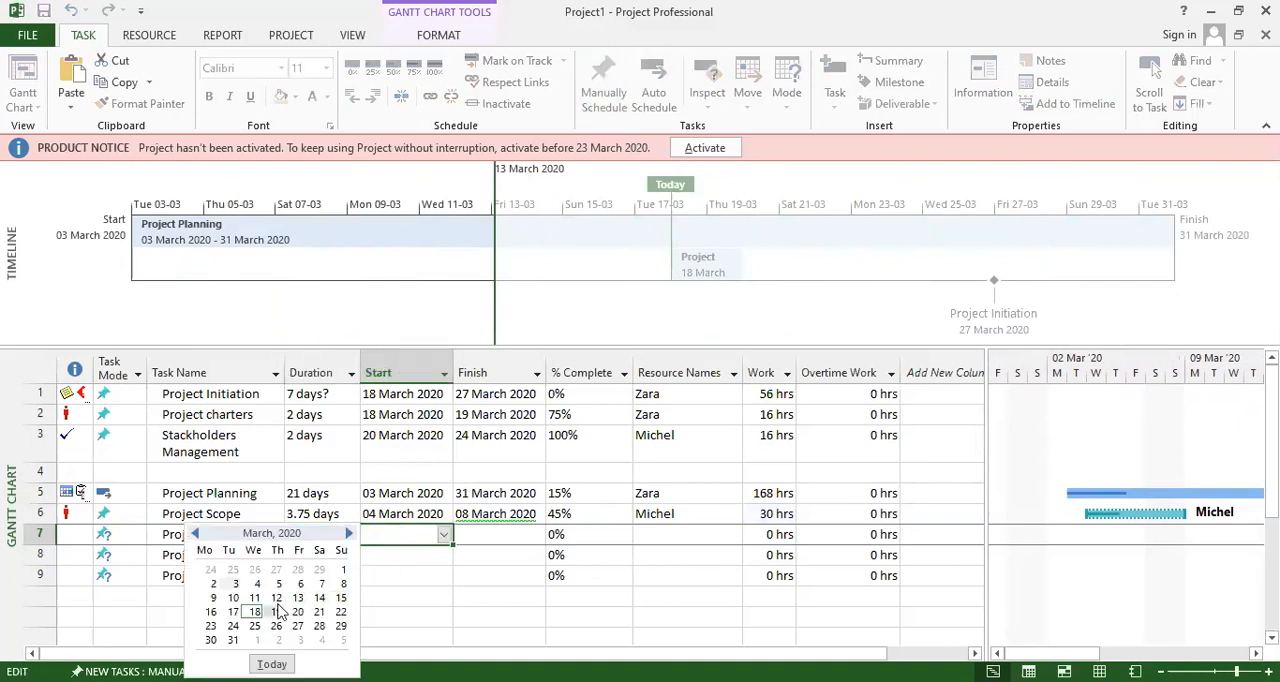
left_click(213, 598)
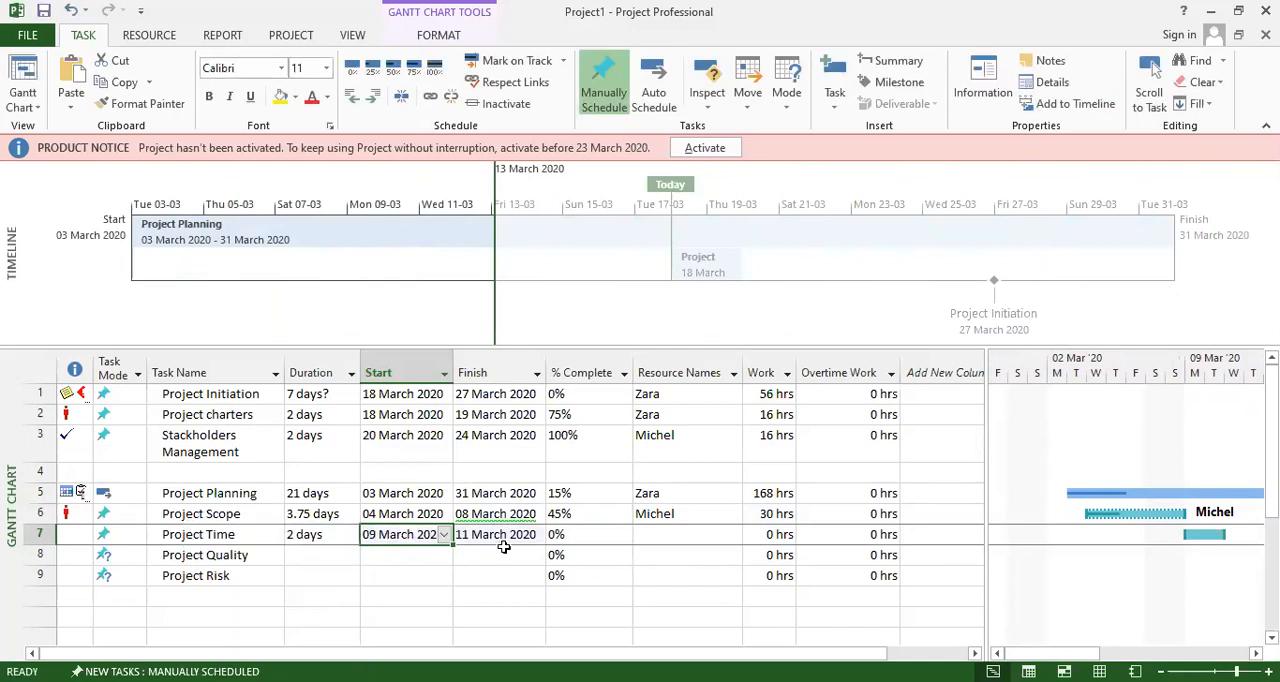
Set Project Time's progress to 60% and assign it the resource already used for Project Planning.
left_click(620, 535)
left_click(623, 538)
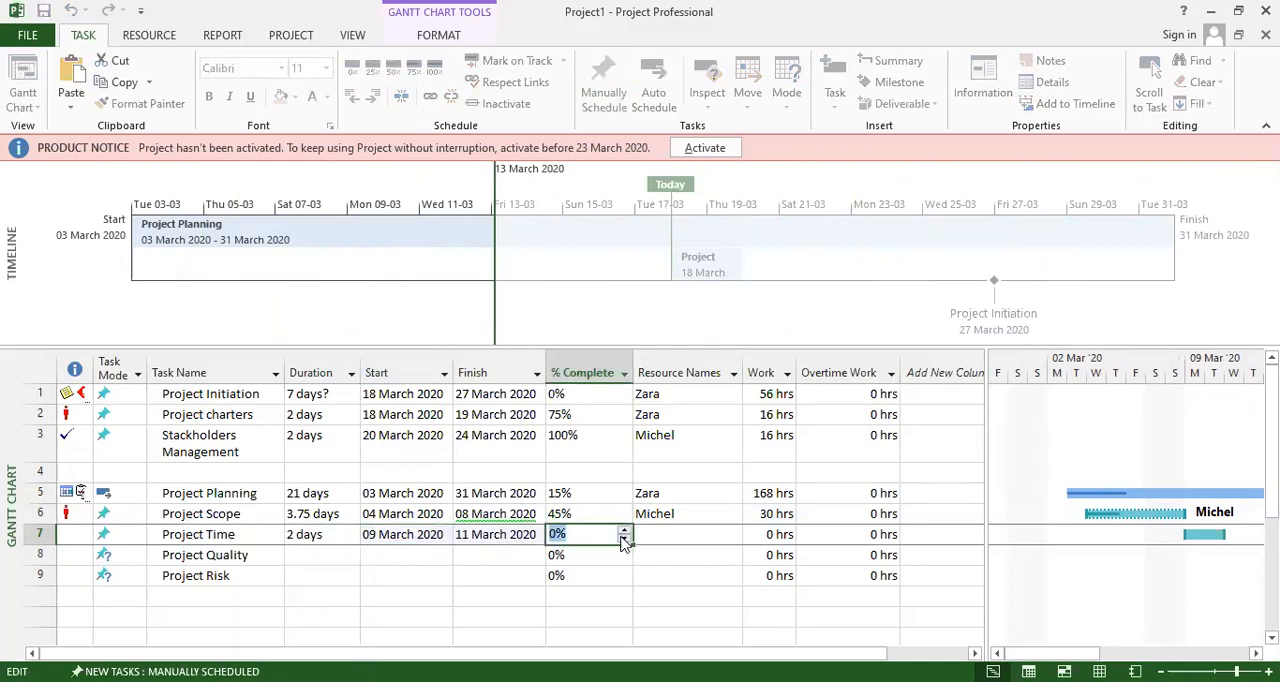
left_click(626, 530)
left_click(675, 534)
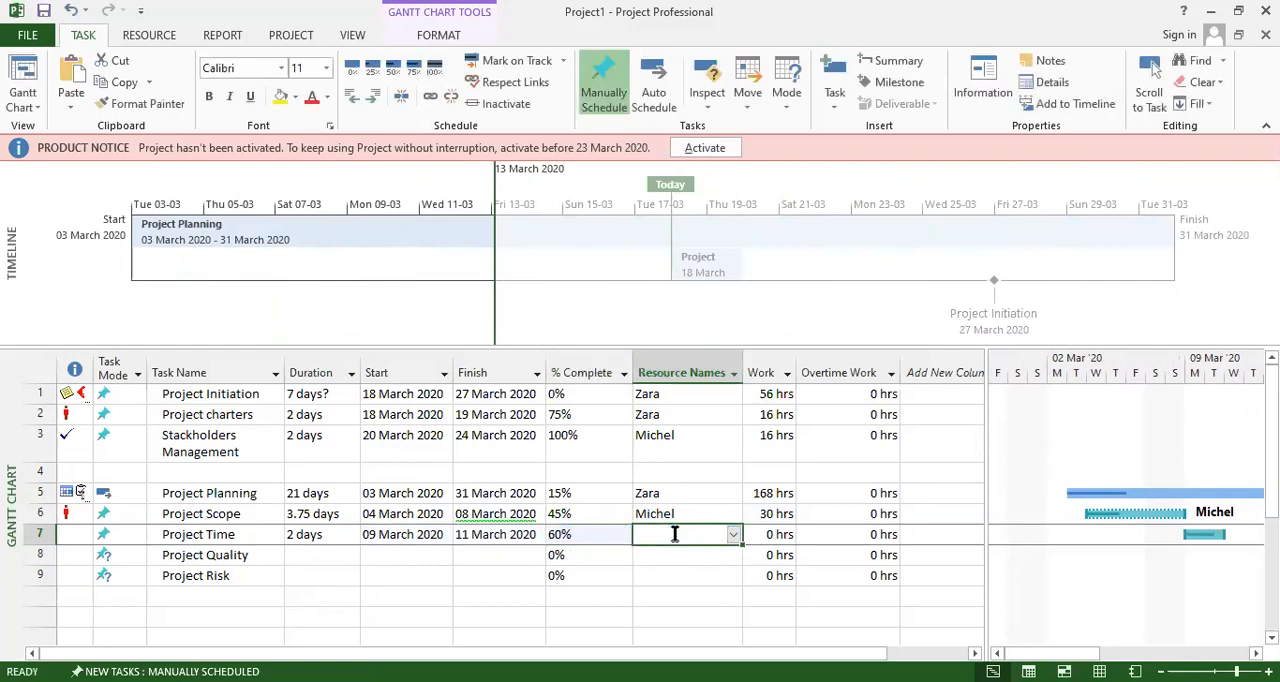
left_click(732, 538)
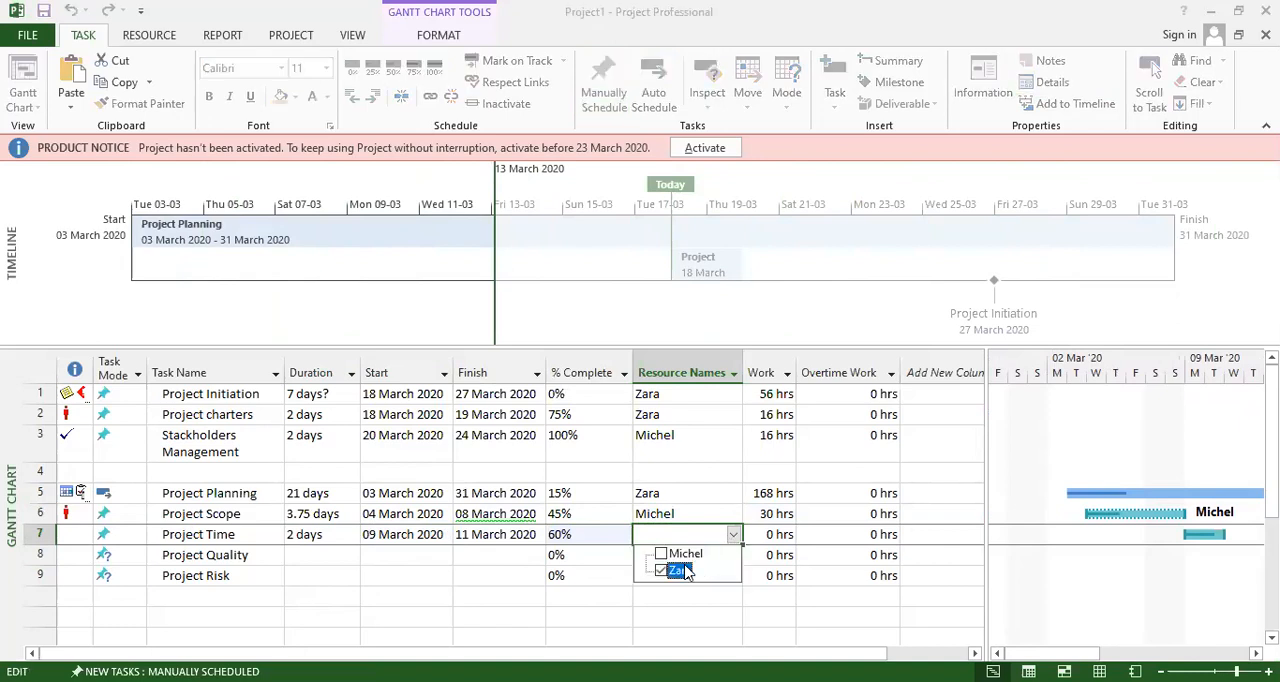
left_click(874, 584)
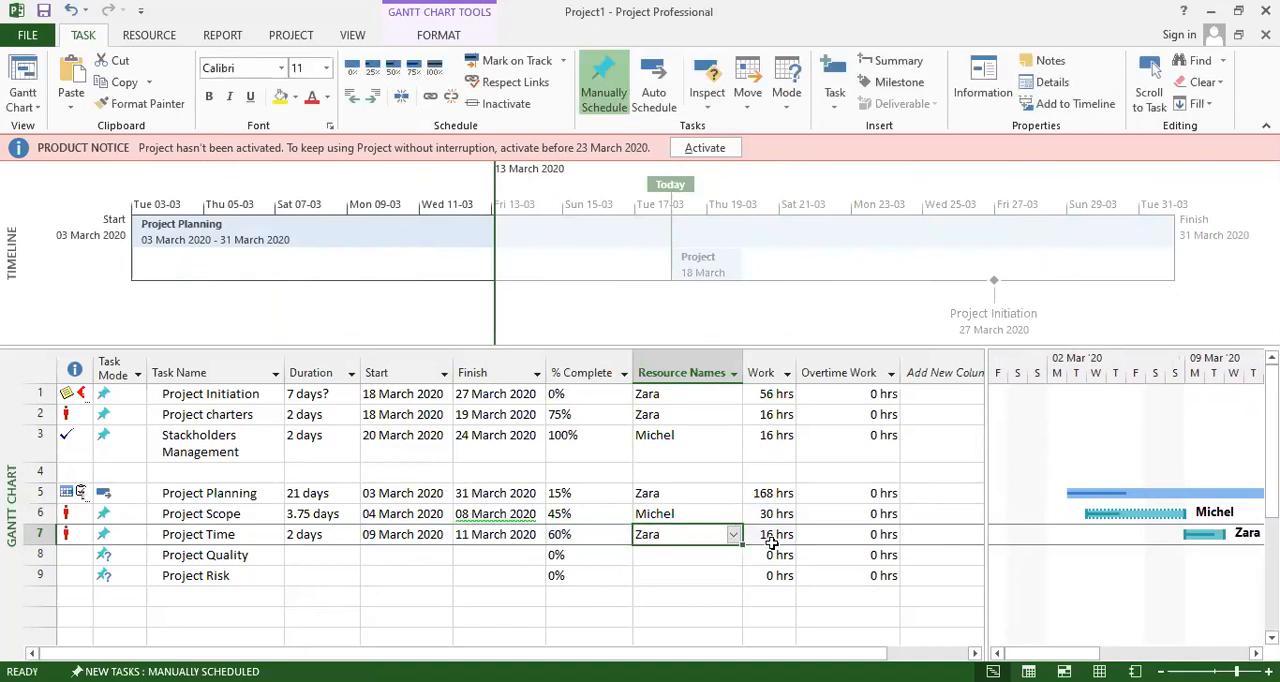
Set Project Quality's duration to 5 days.
left_click(320, 555)
left_click(352, 552)
left_click(352, 552)
left_click(352, 552)
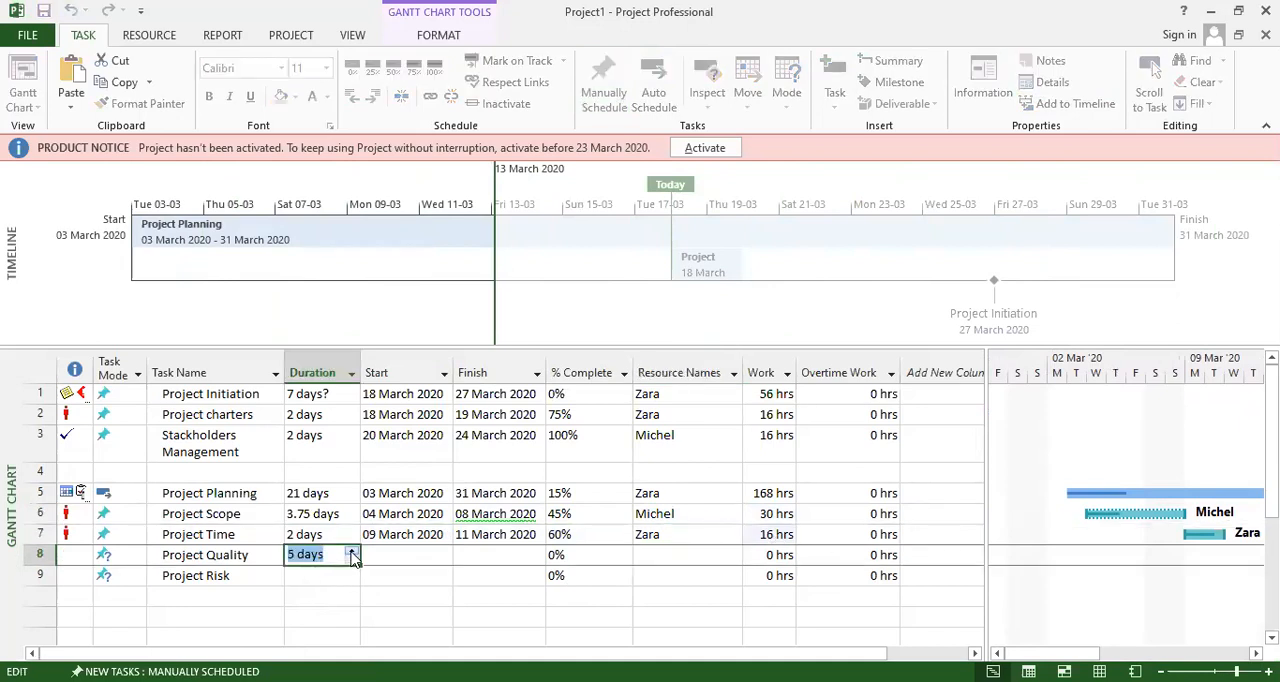
left_click(405, 555)
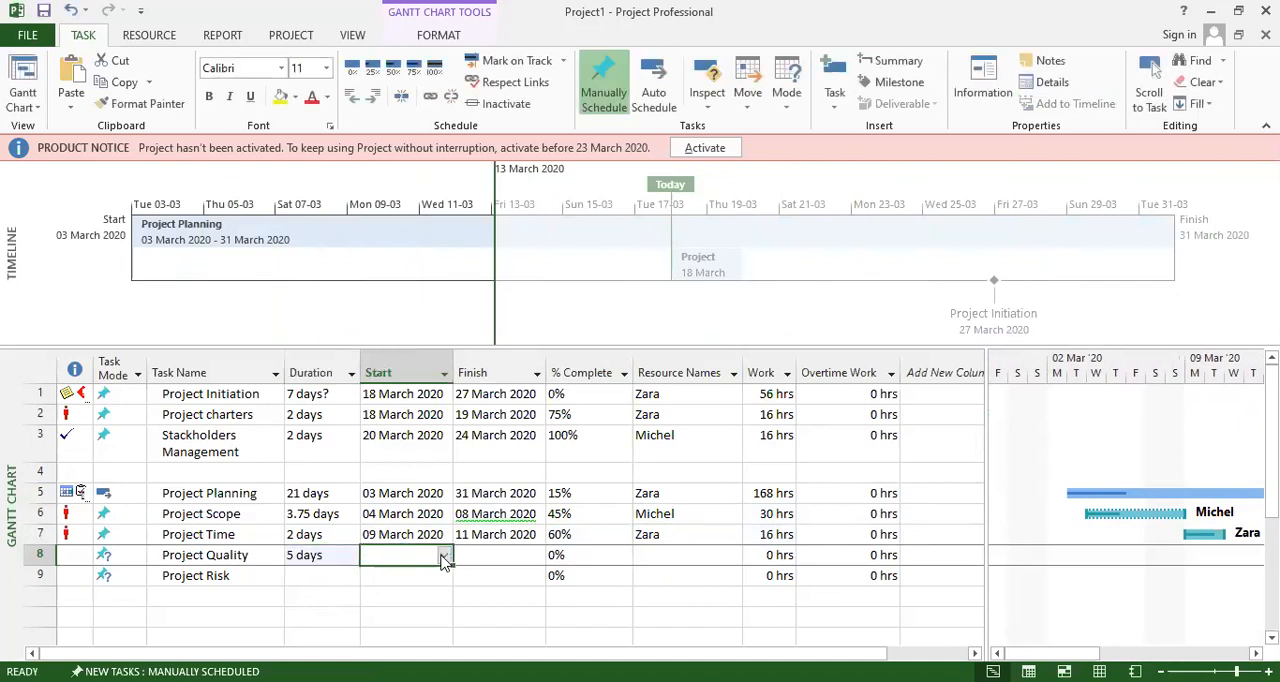
Give Project Quality a start date of 12 March 2020 and set its progress to 25%.
left_click(444, 556)
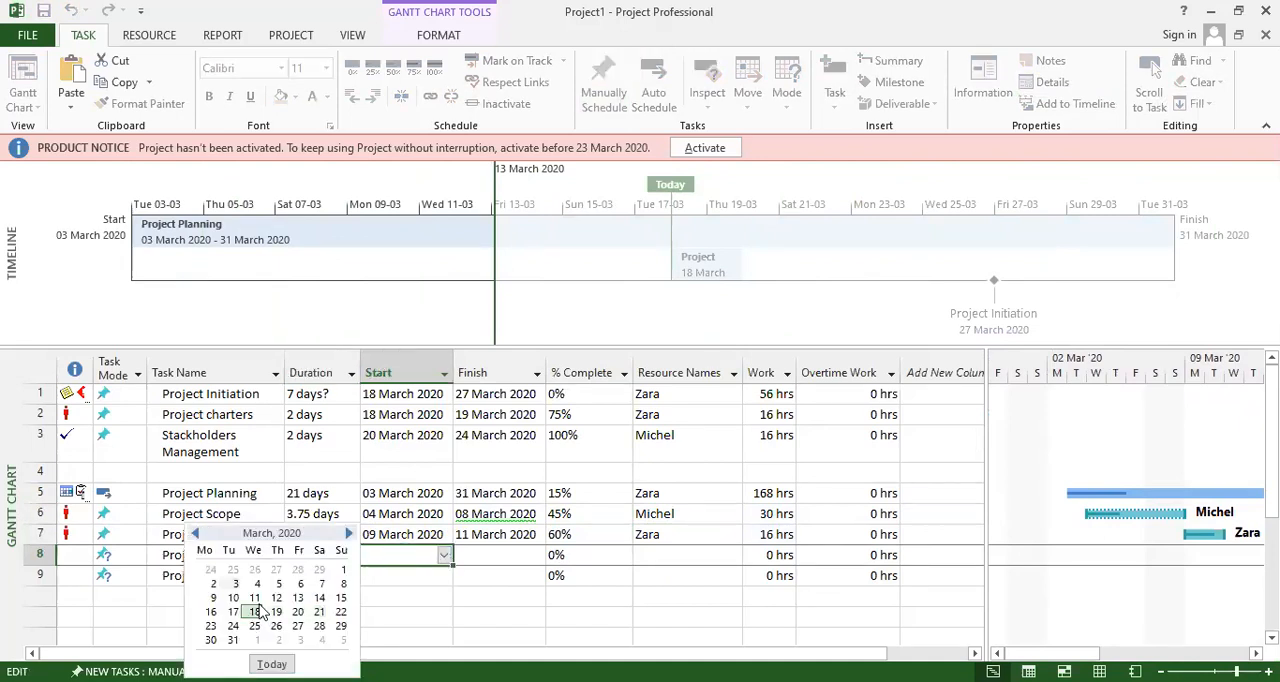
left_click(277, 597)
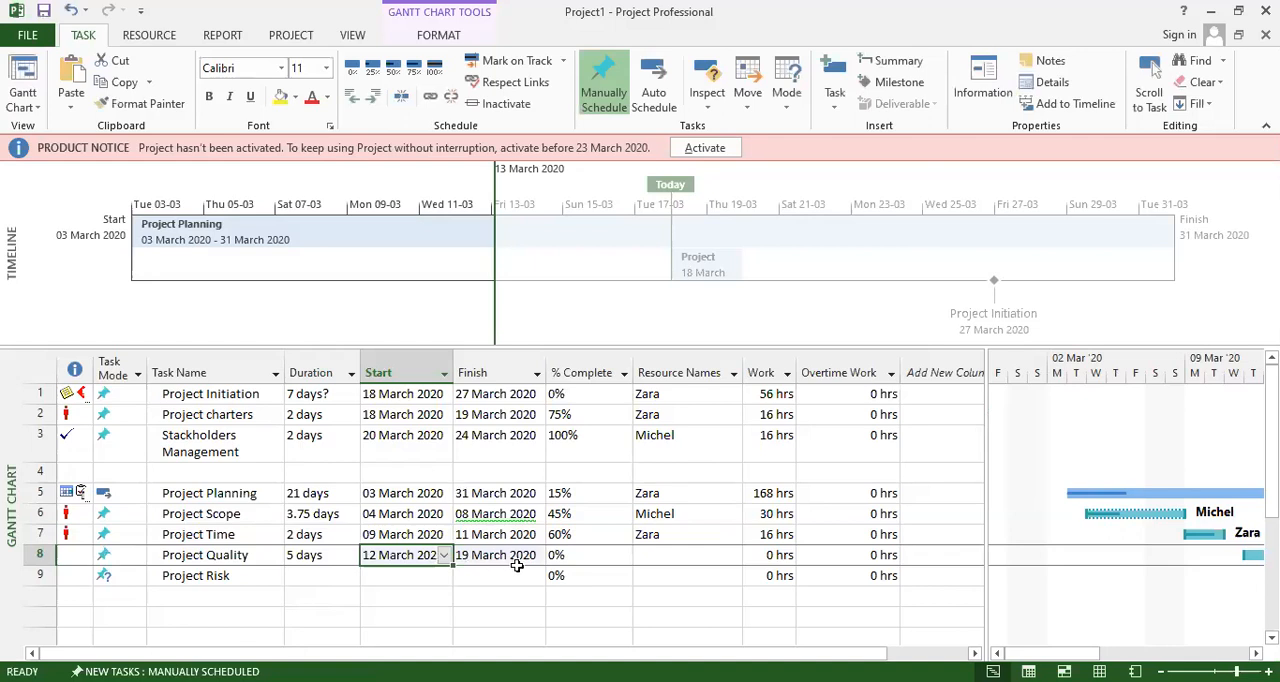
left_click(590, 560)
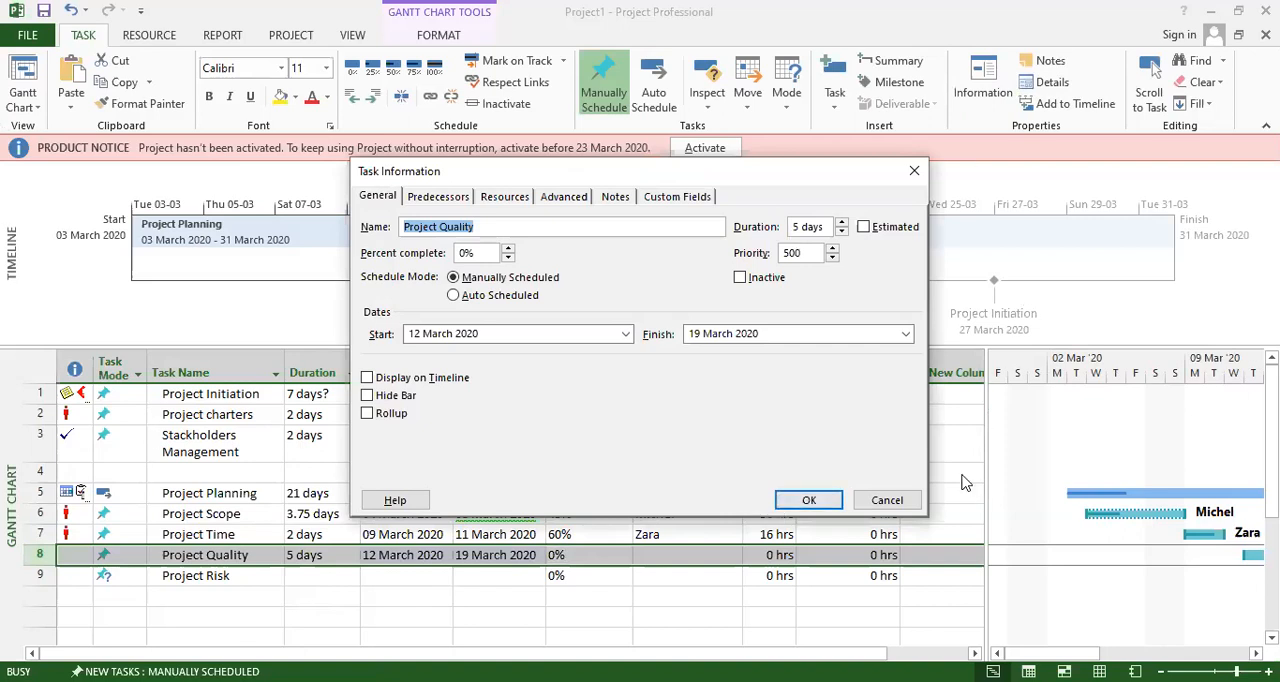
left_click(886, 502)
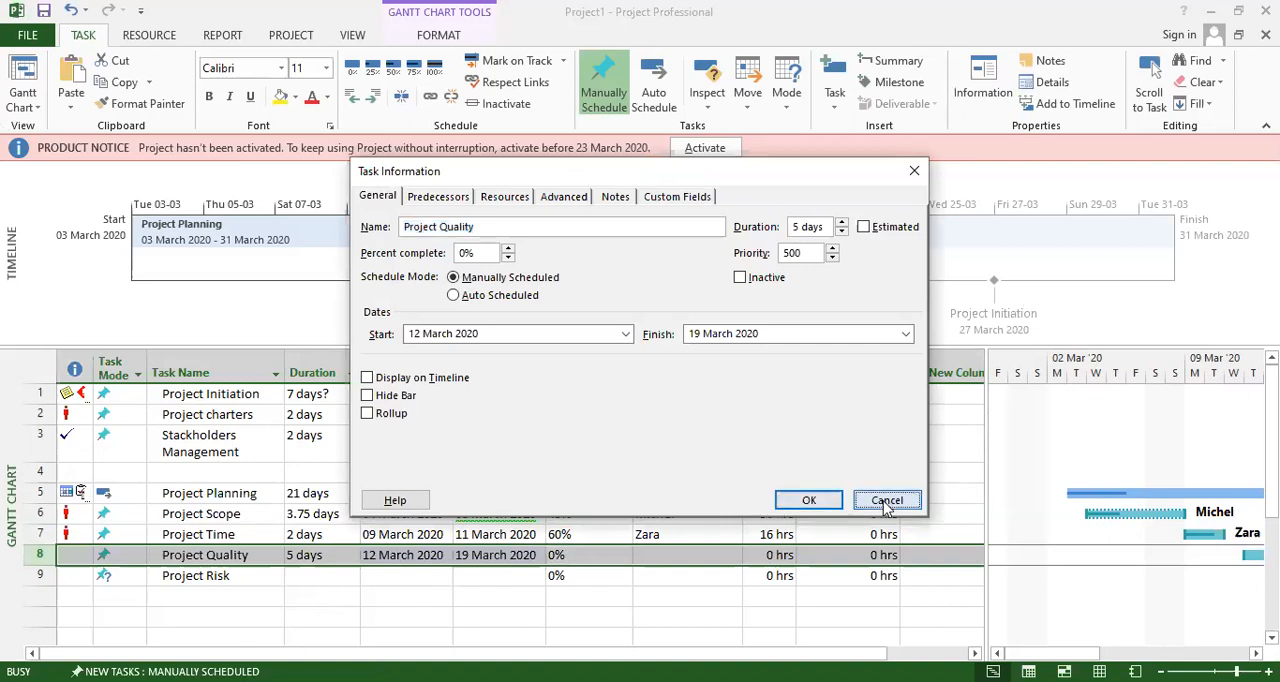
left_click(624, 554)
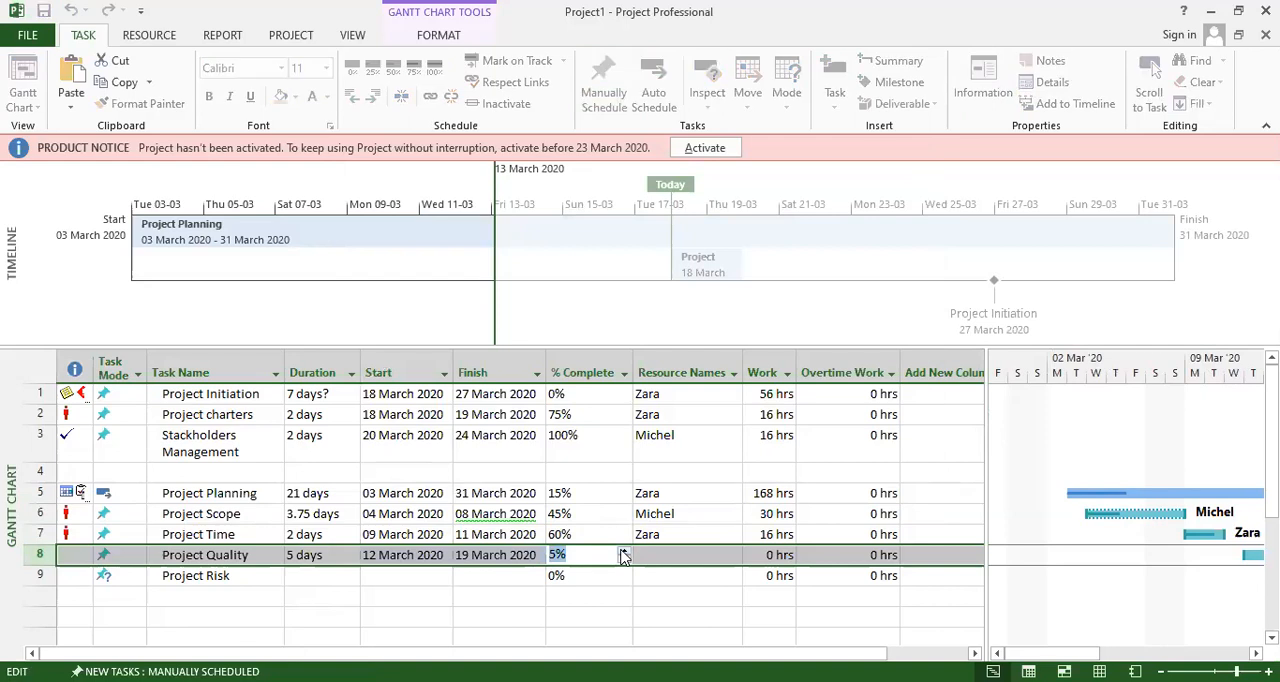
Assign the resource already used for Project Scope to Project Quality.
left_click(677, 515)
left_click(682, 555)
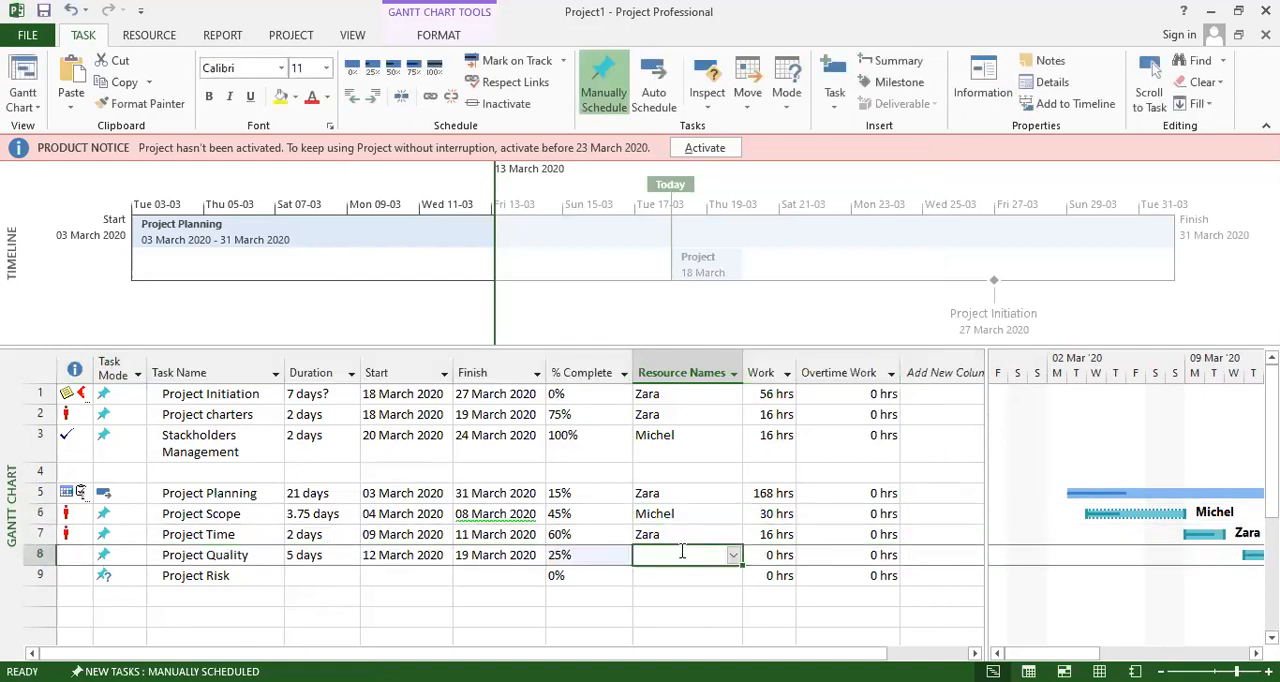
left_click(733, 556)
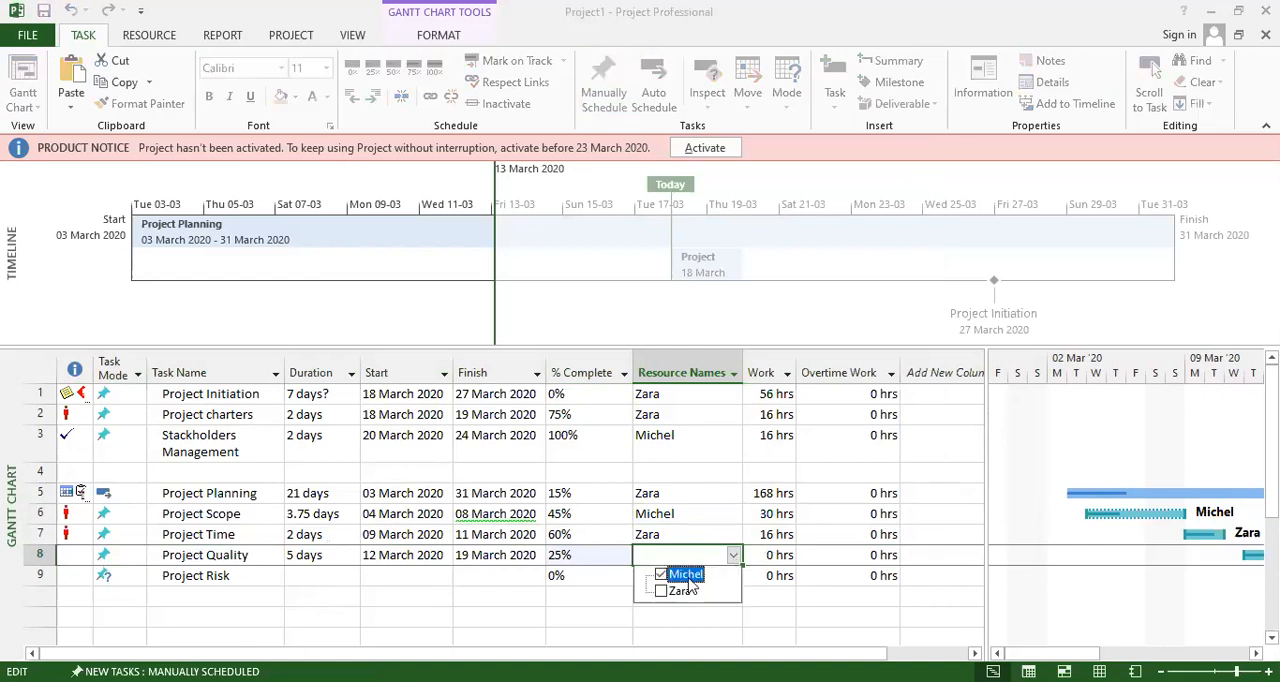
key("Return")
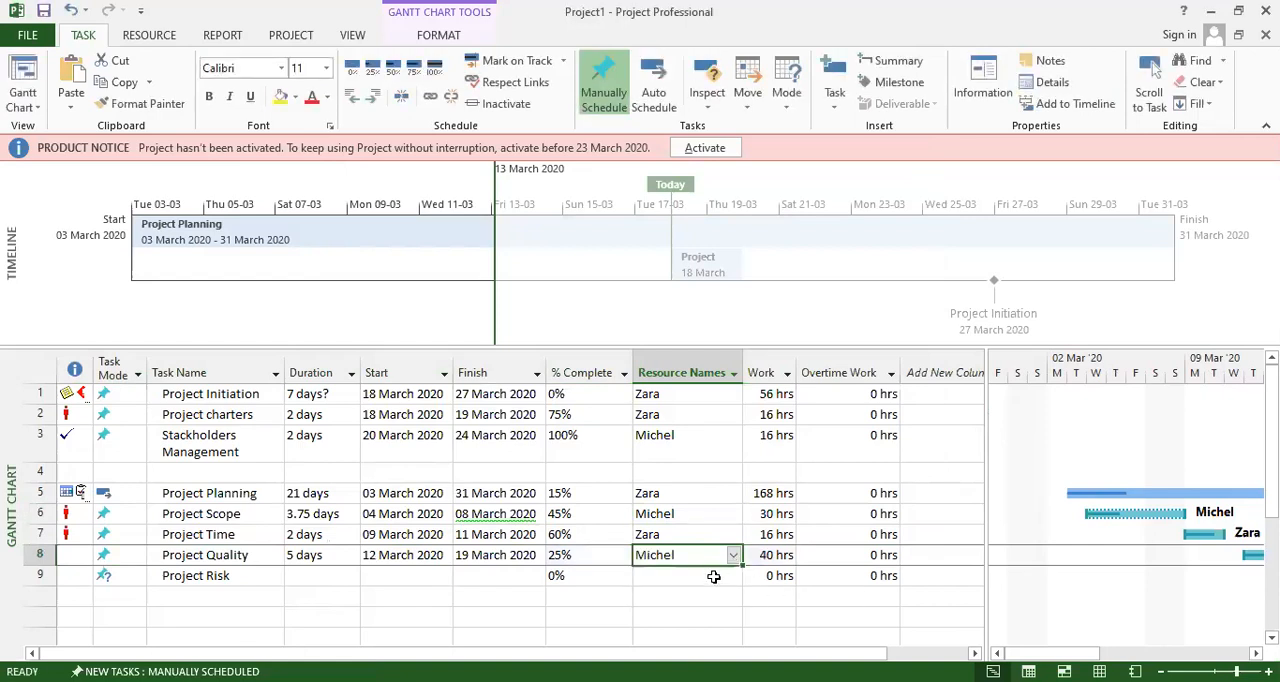
Give Project Risk a duration of 1 day and a start date of 20 March 2020.
left_click(296, 580)
left_click(352, 576)
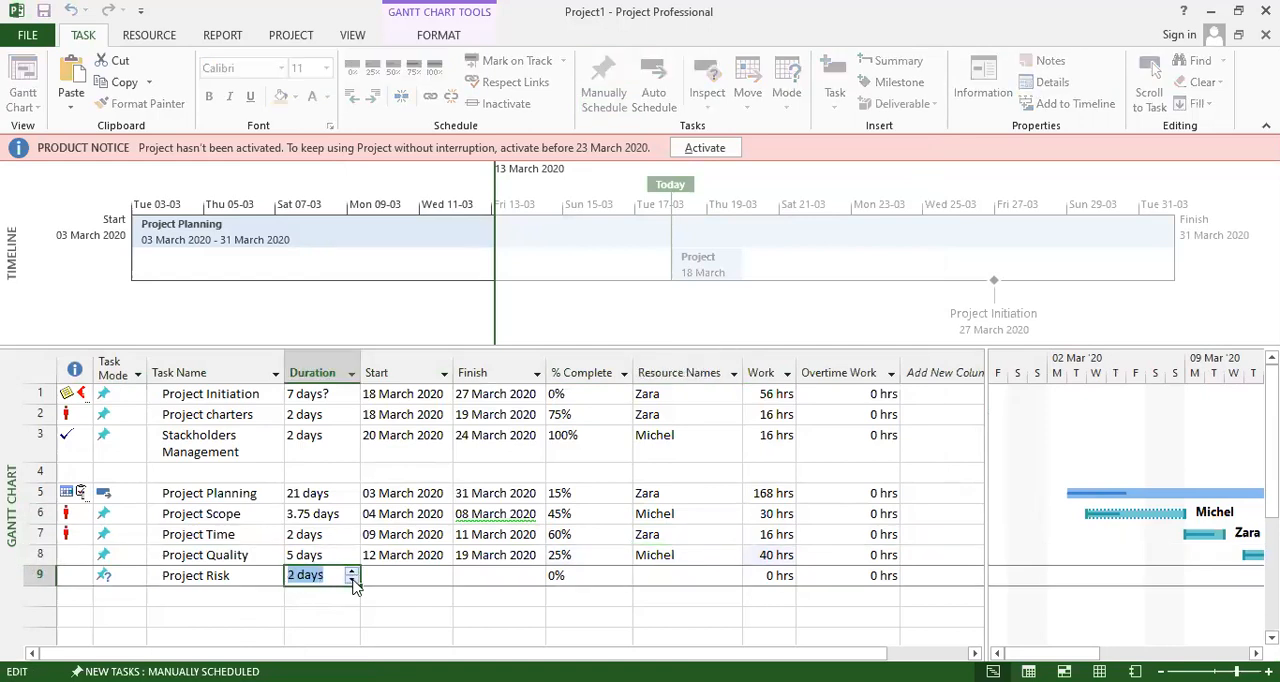
left_click(395, 576)
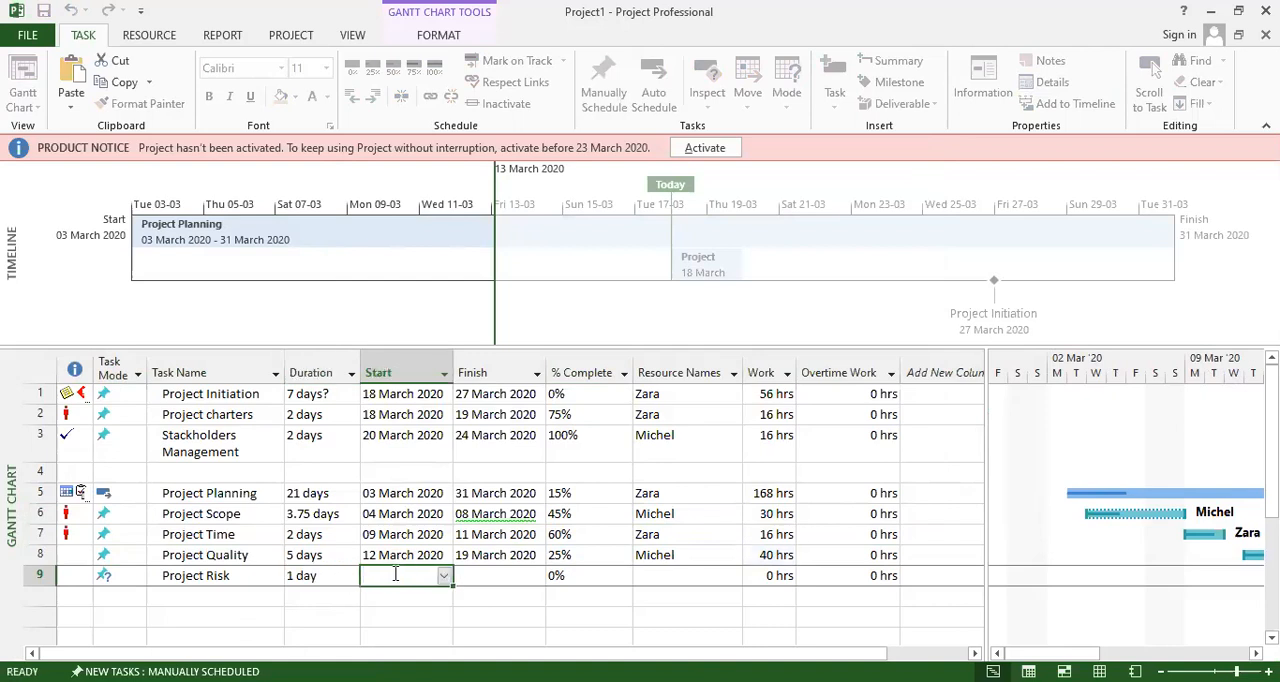
left_click(445, 577)
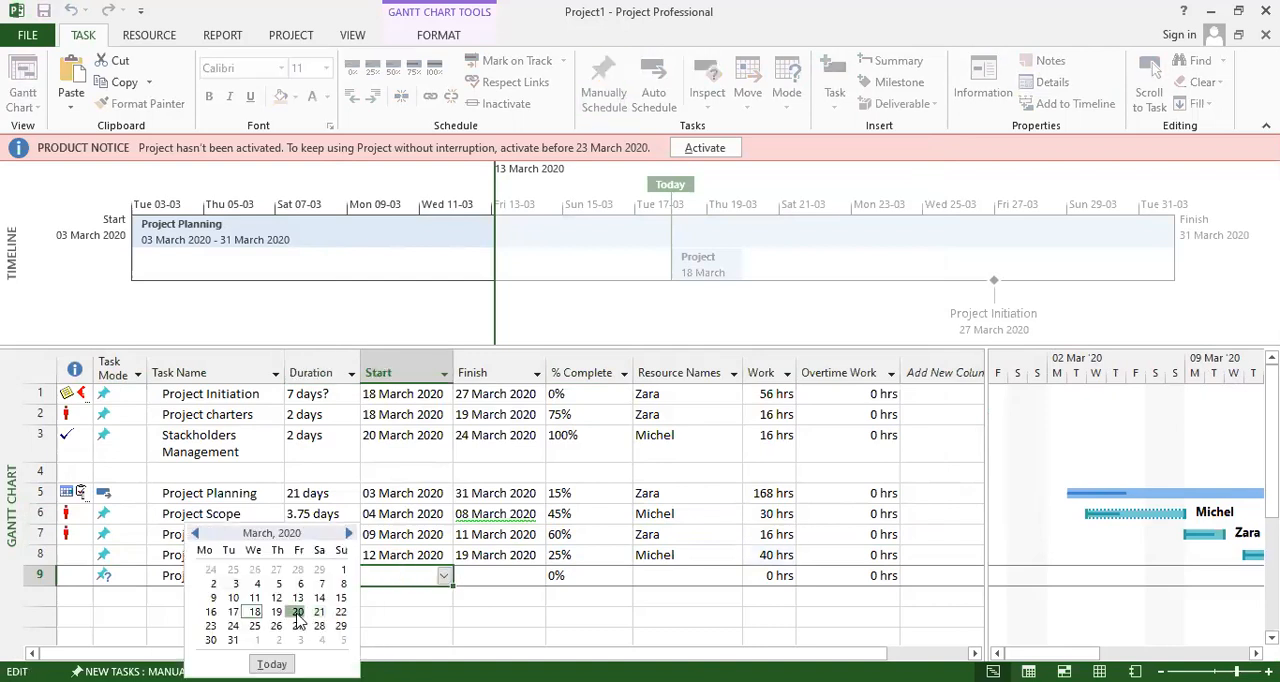
left_click(297, 612)
Set Project Risk's progress to 80% and assign it the resource already used for Project Time.
left_click(588, 576)
left_click(624, 573)
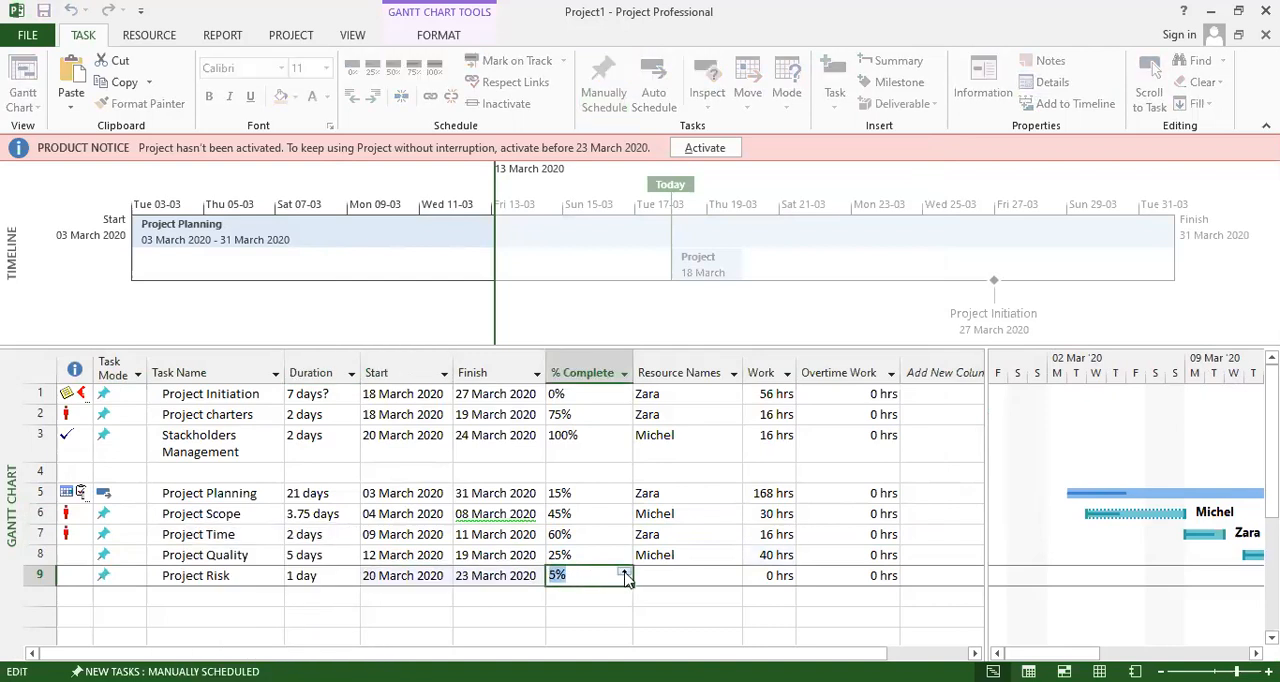
left_click(624, 573)
left_click(624, 573)
left_click(668, 576)
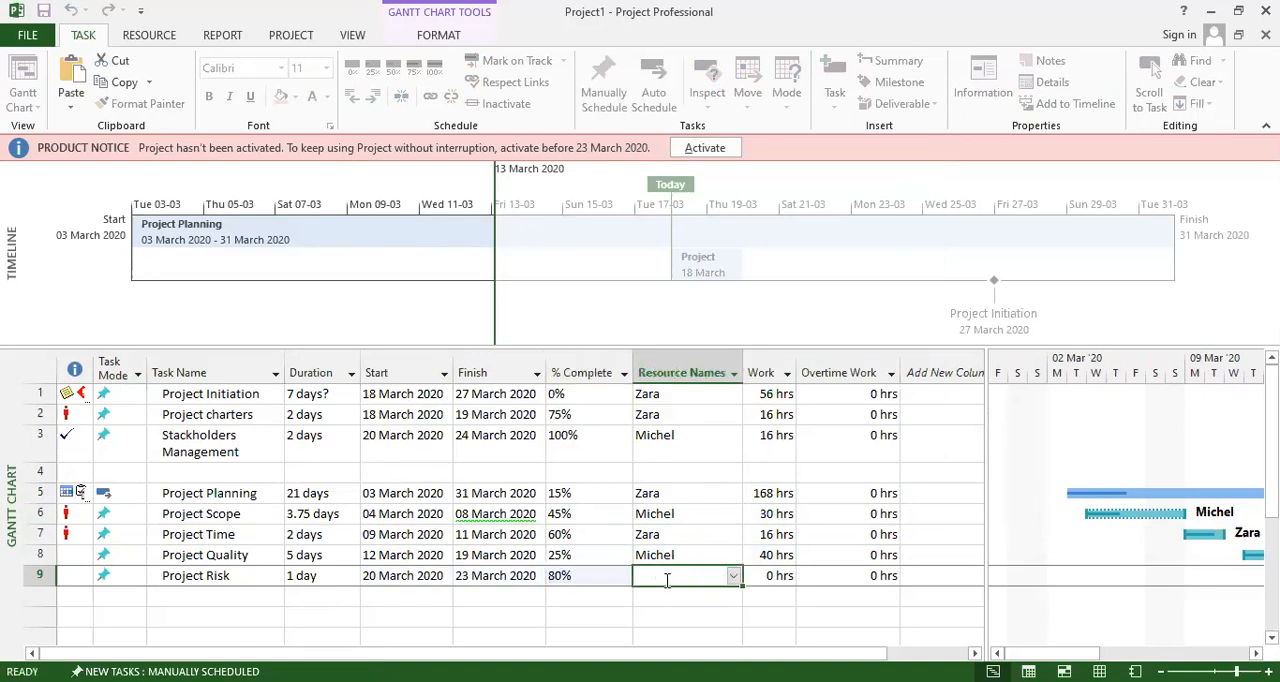
left_click(733, 576)
left_click(660, 611)
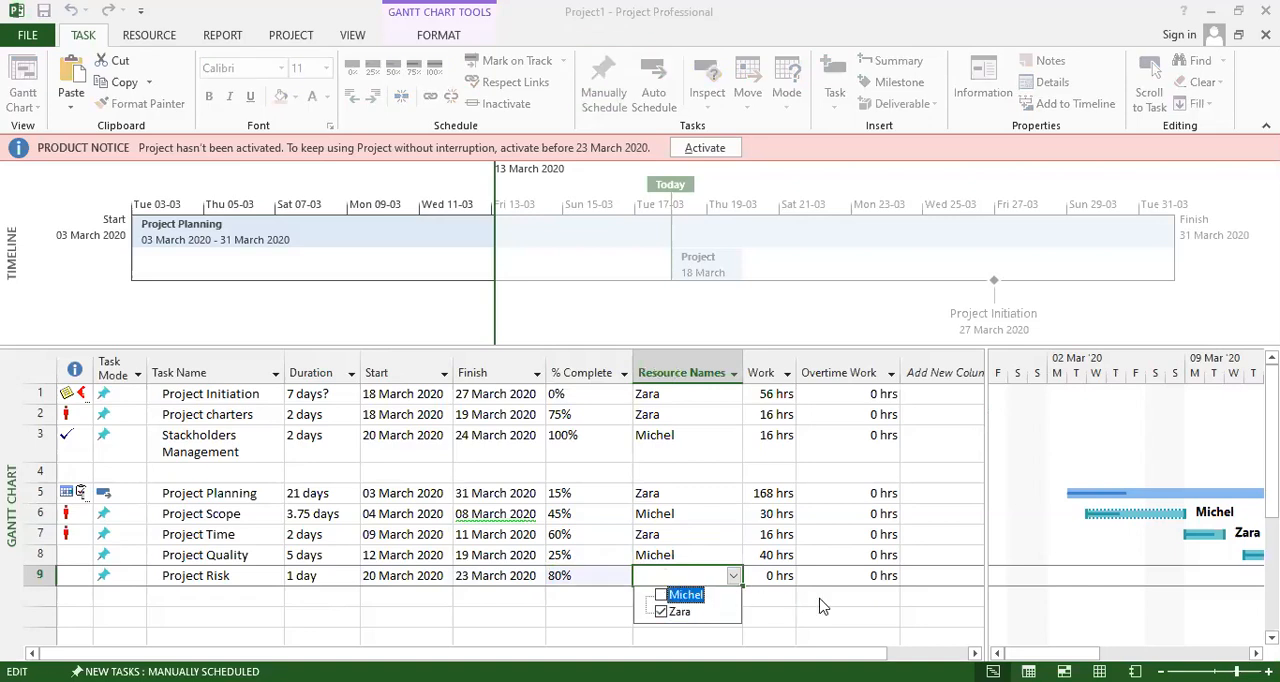
key("Return")
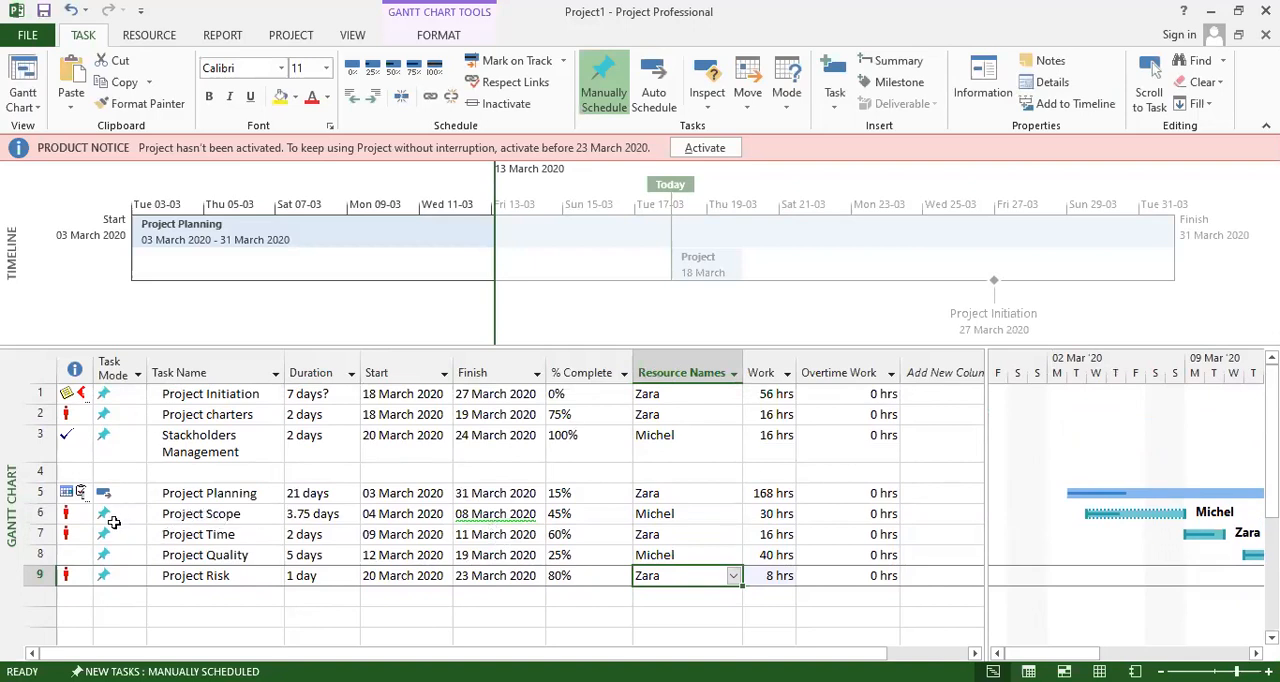
Review the task names and durations from Project Planning through Project Risk.
mouse_move(71, 516)
left_click_drag(214, 493, 215, 575)
left_click_drag(322, 495, 329, 566)
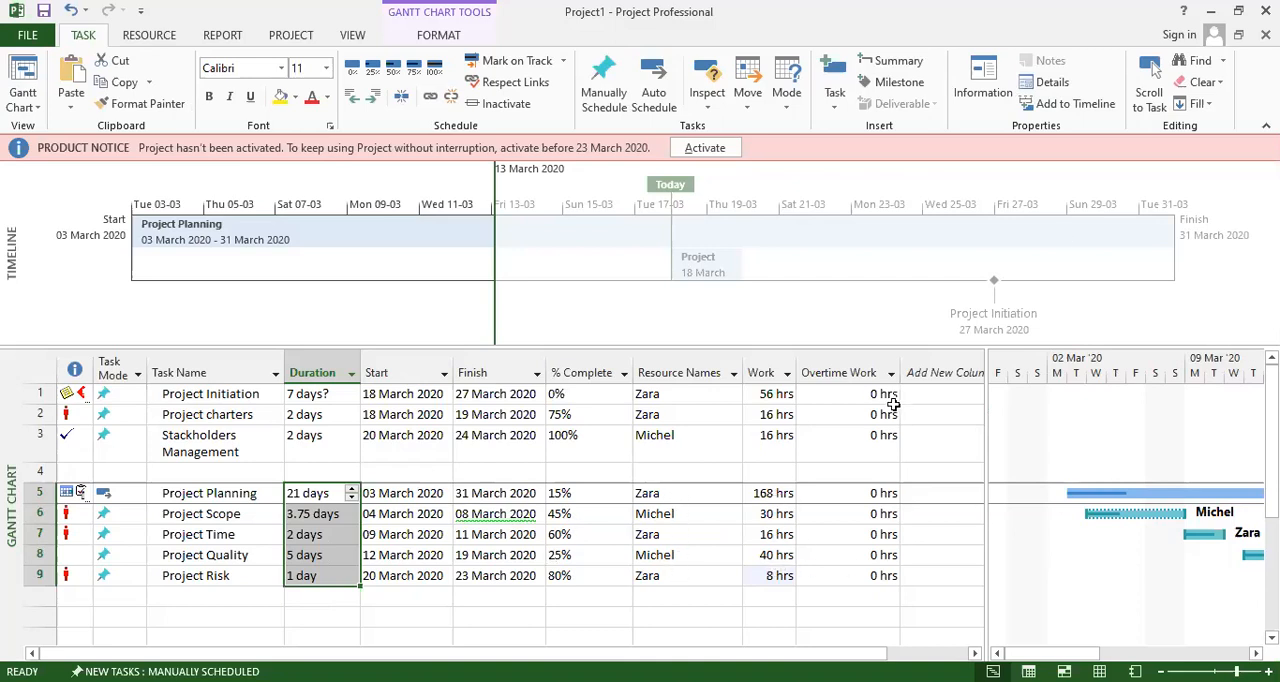
Add a Baseline4 Cost column to the task table after Overtime Work.
left_click(946, 373)
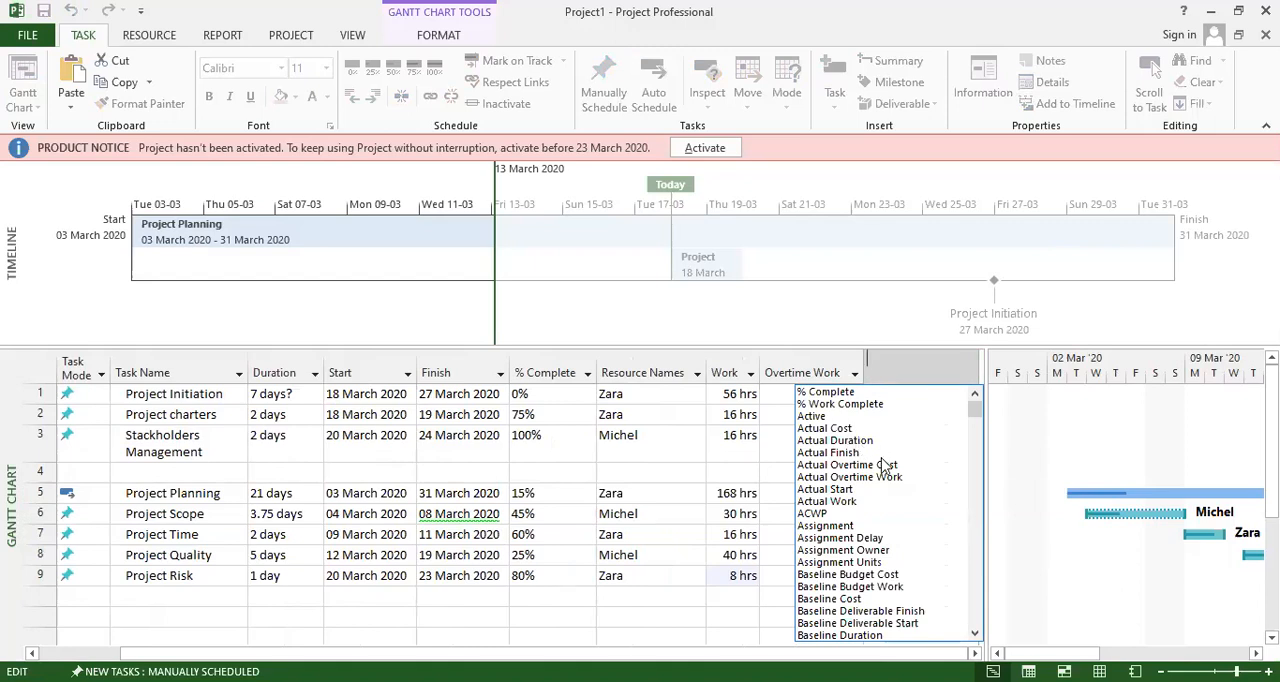
scroll(895, 485, "down", 2)
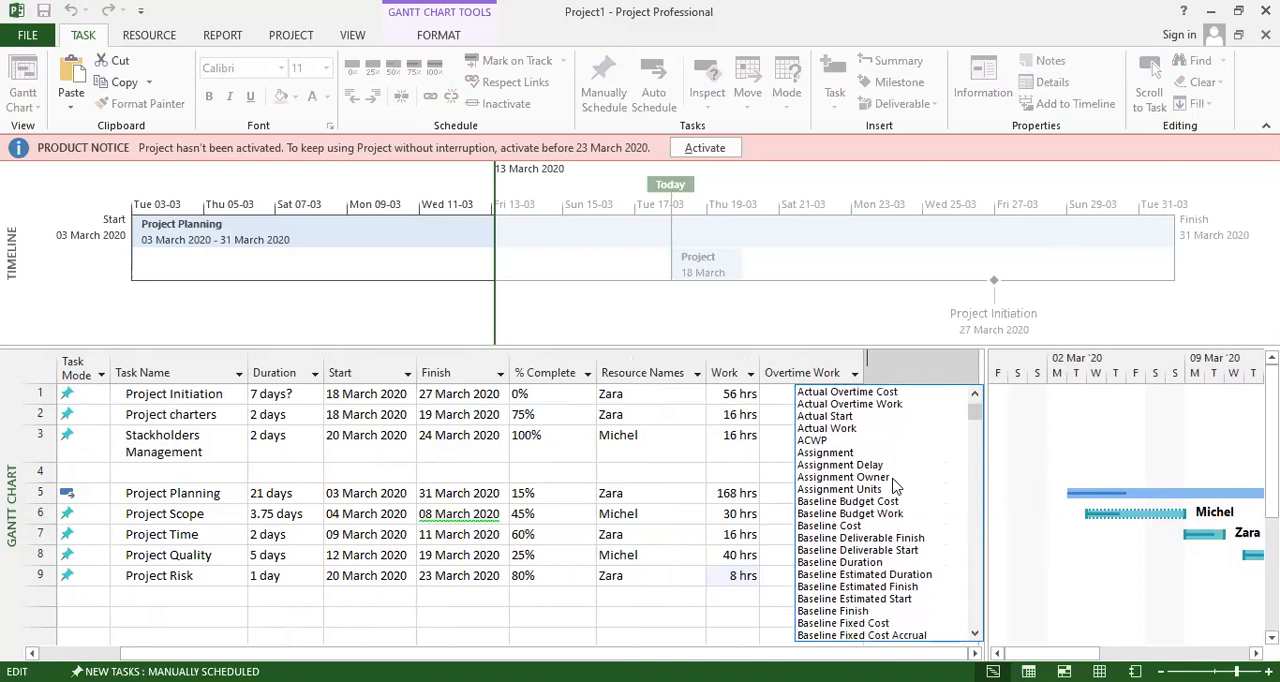
scroll(895, 485, "down", 1)
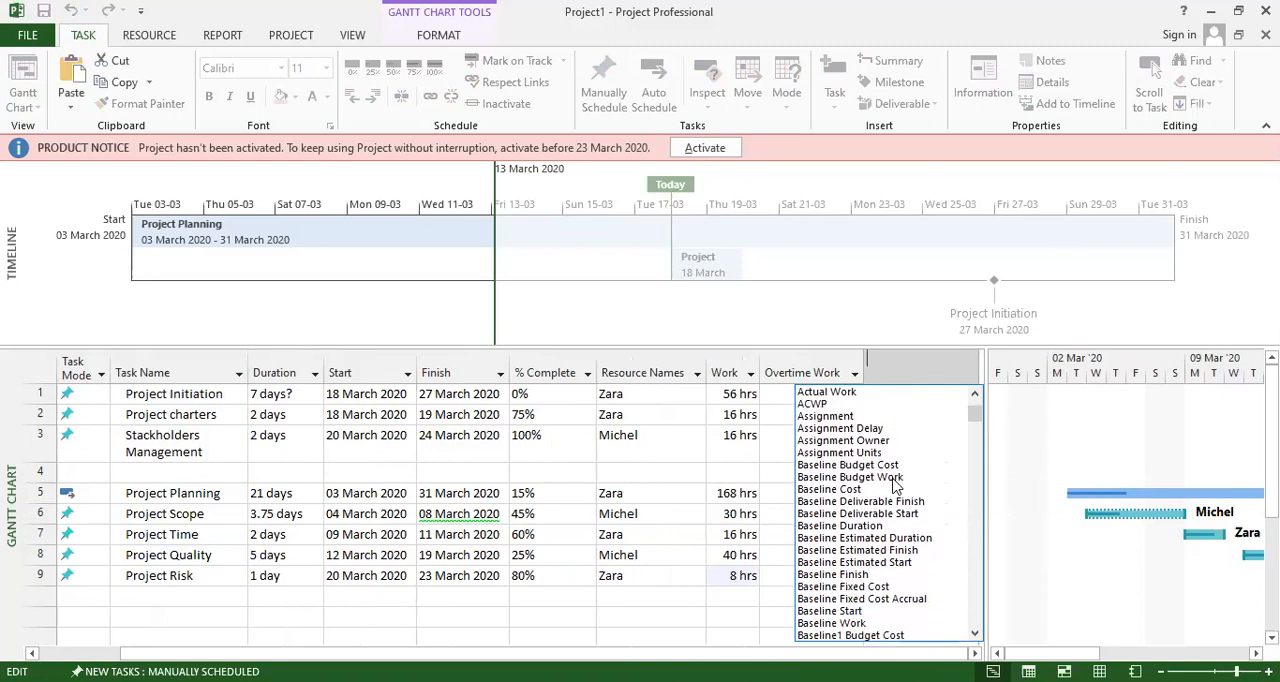
scroll(895, 485, "down", 3)
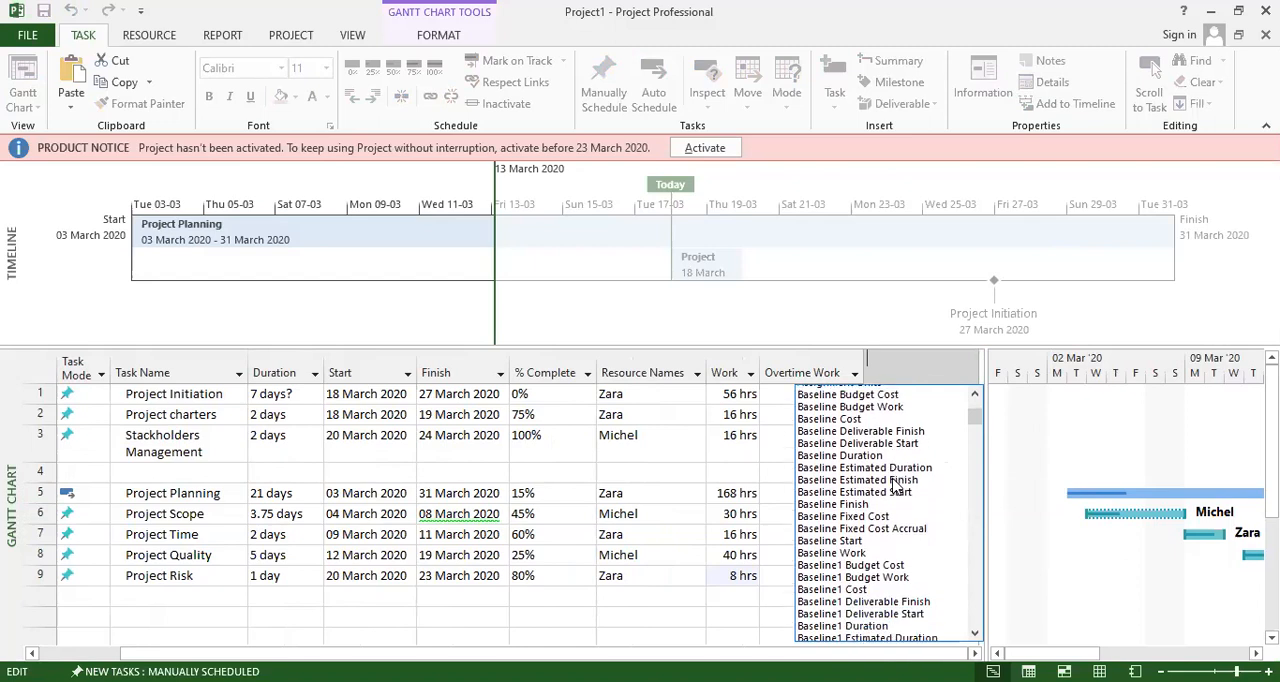
scroll(897, 486, "down", 3)
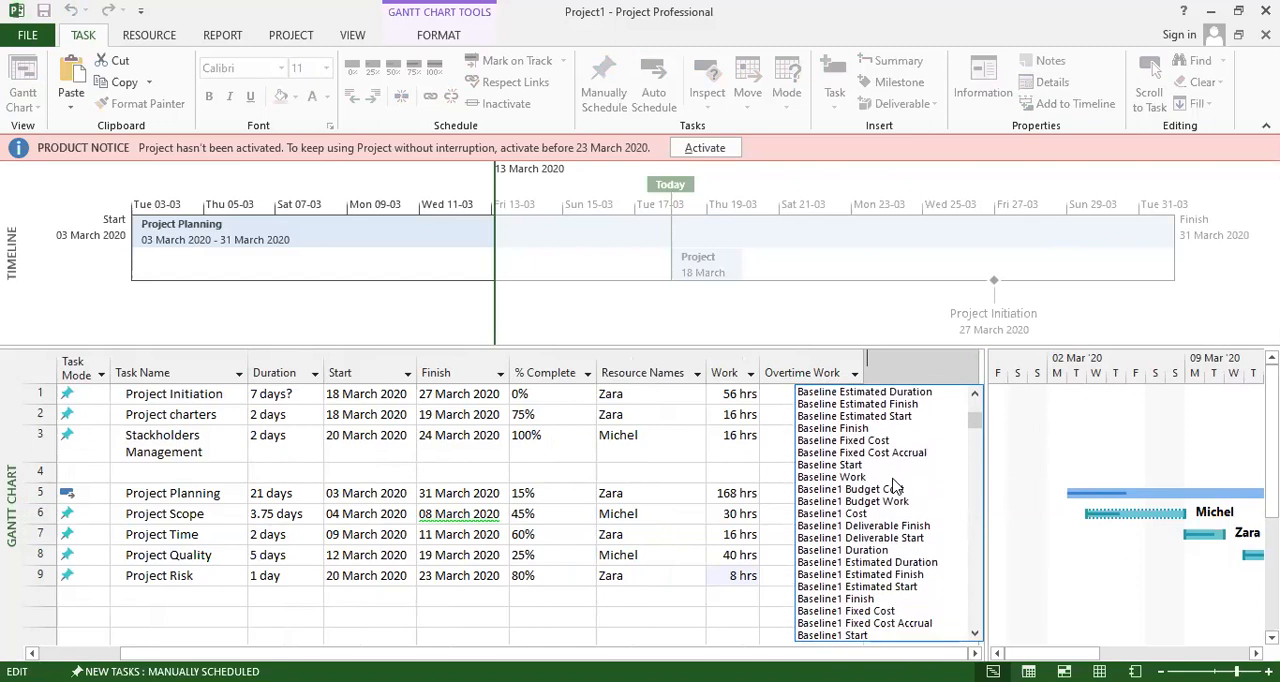
scroll(895, 485, "down", 3)
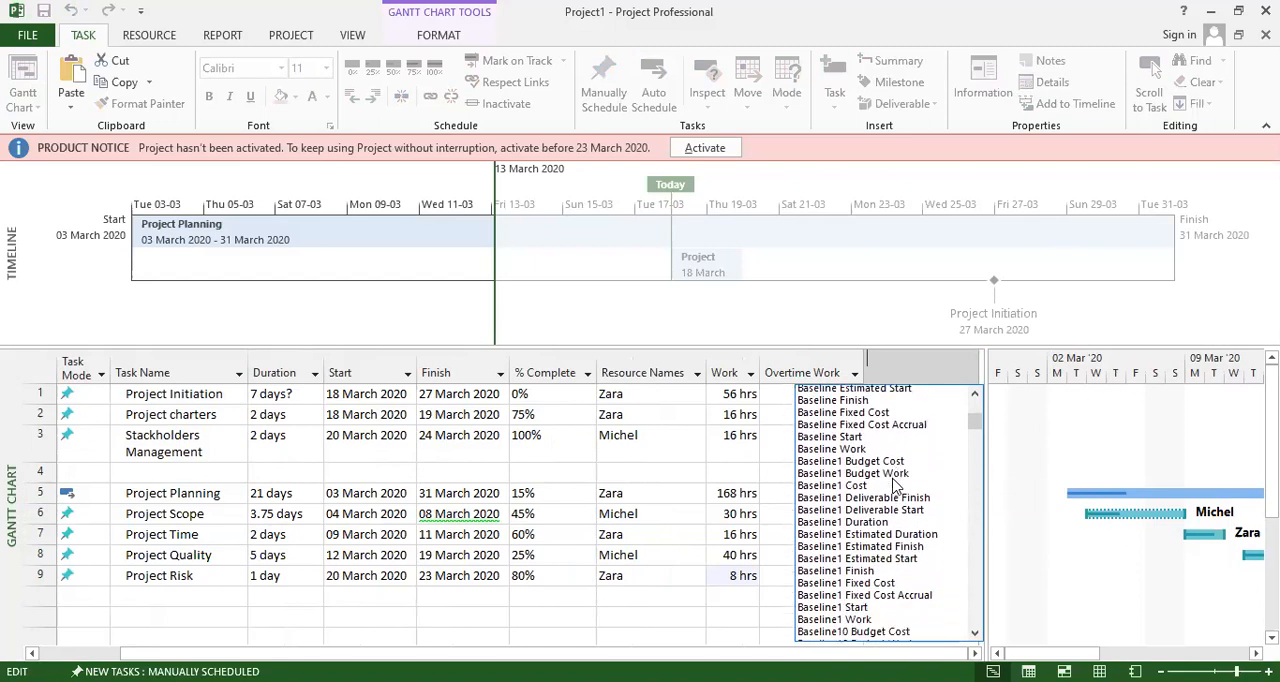
scroll(895, 485, "down", 3)
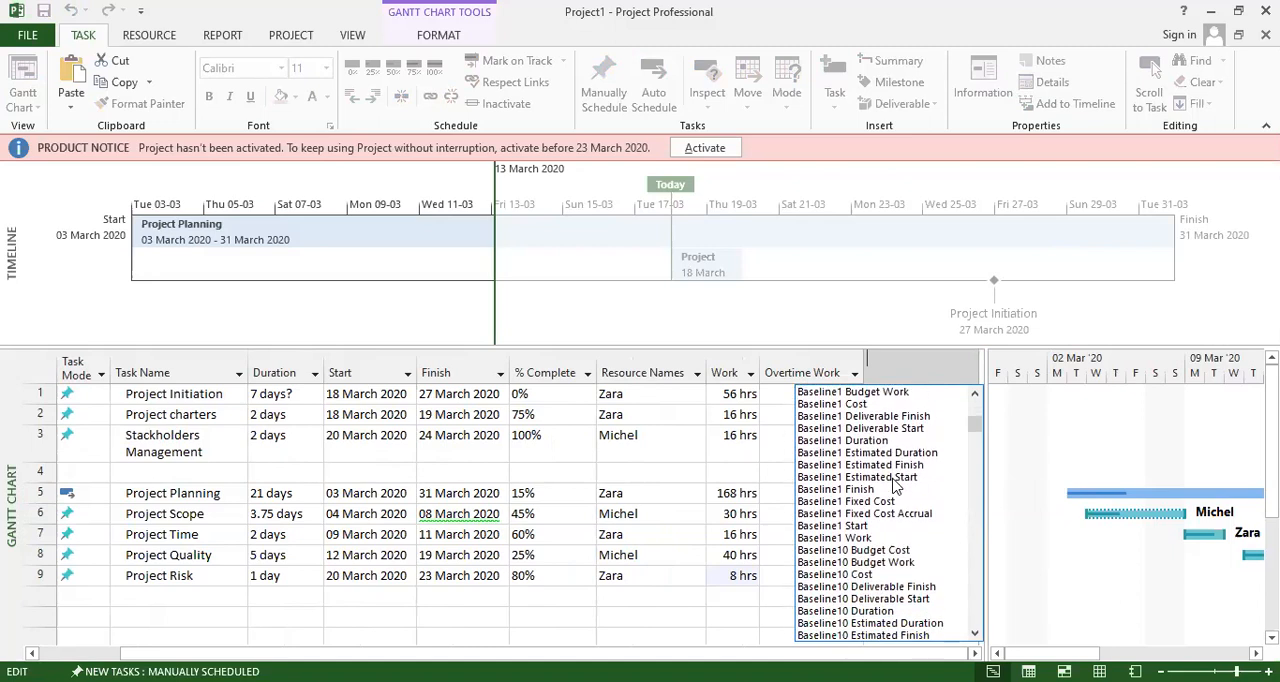
scroll(895, 485, "down", 1)
scroll(895, 485, "down", 1)
scroll(895, 485, "down", 2)
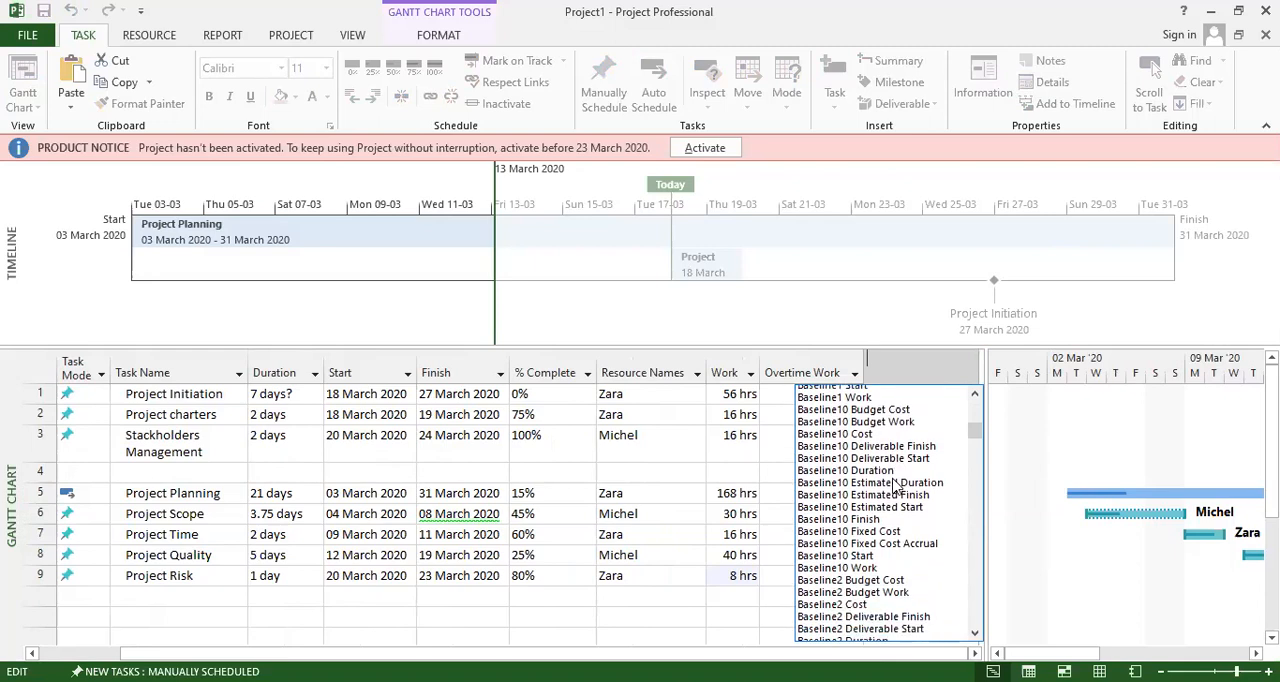
scroll(895, 485, "down", 1)
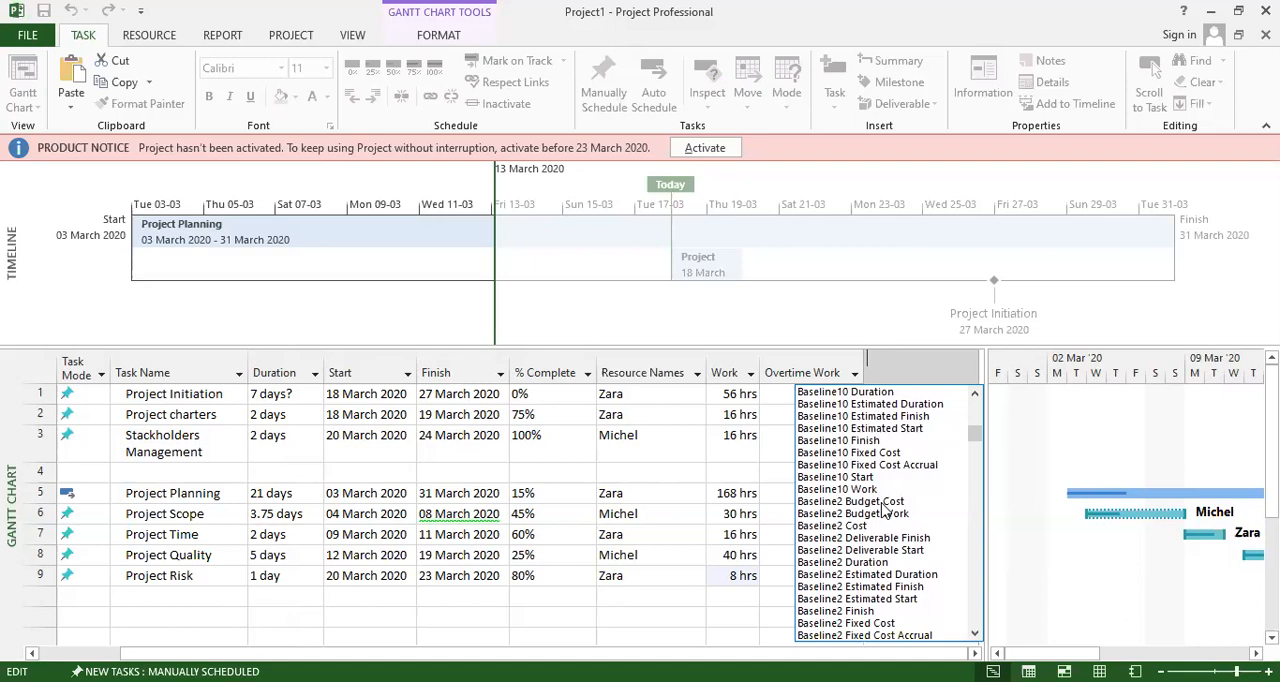
scroll(884, 510, "down", 2)
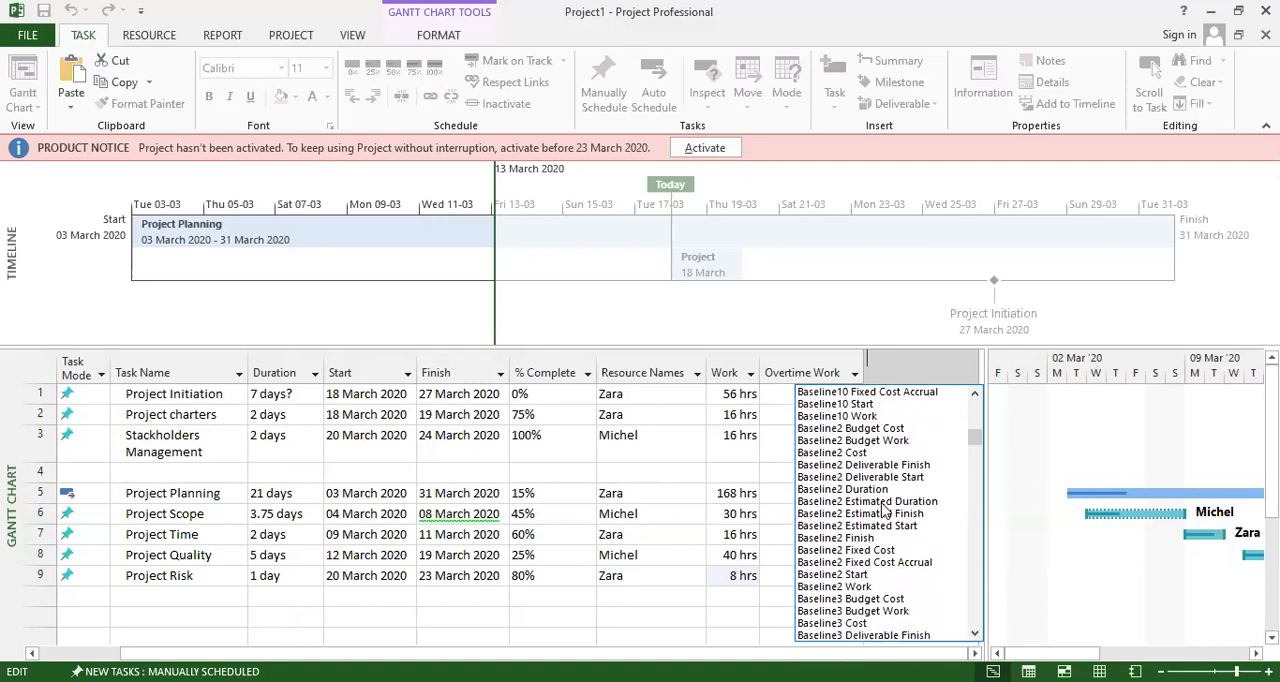
scroll(866, 500, "down", 2)
scroll(870, 513, "down", 2)
scroll(882, 515, "down", 1)
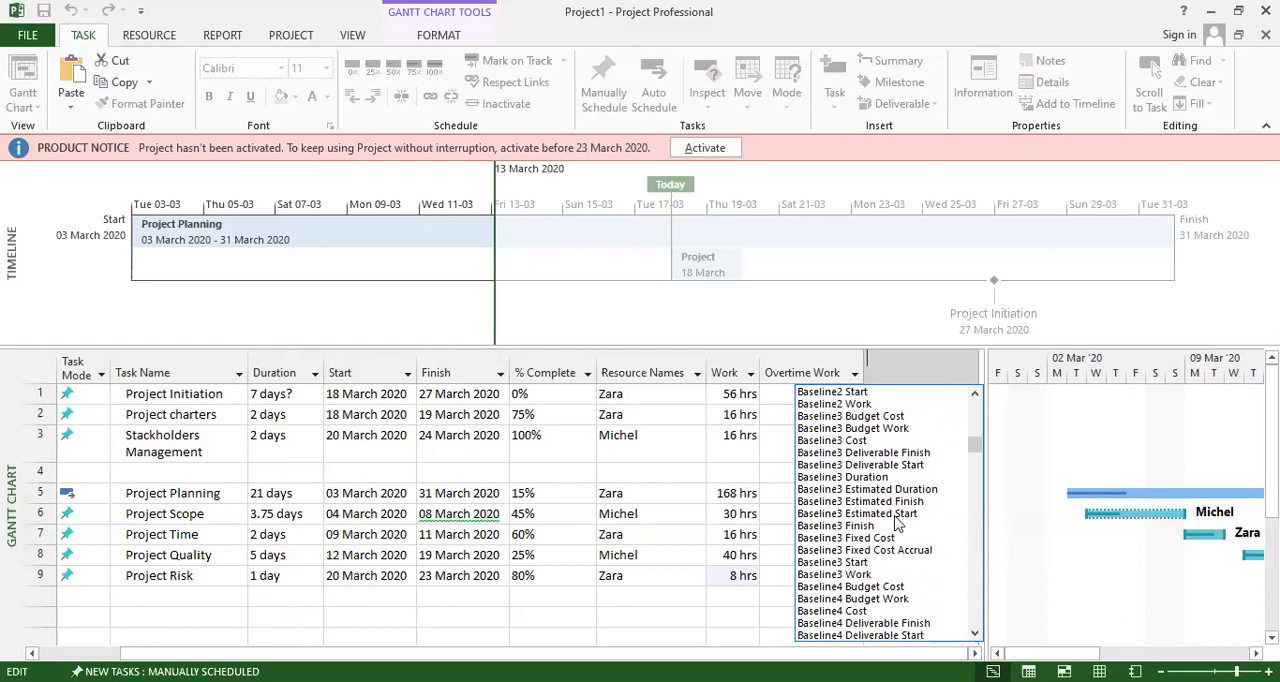
scroll(897, 522, "down", 1)
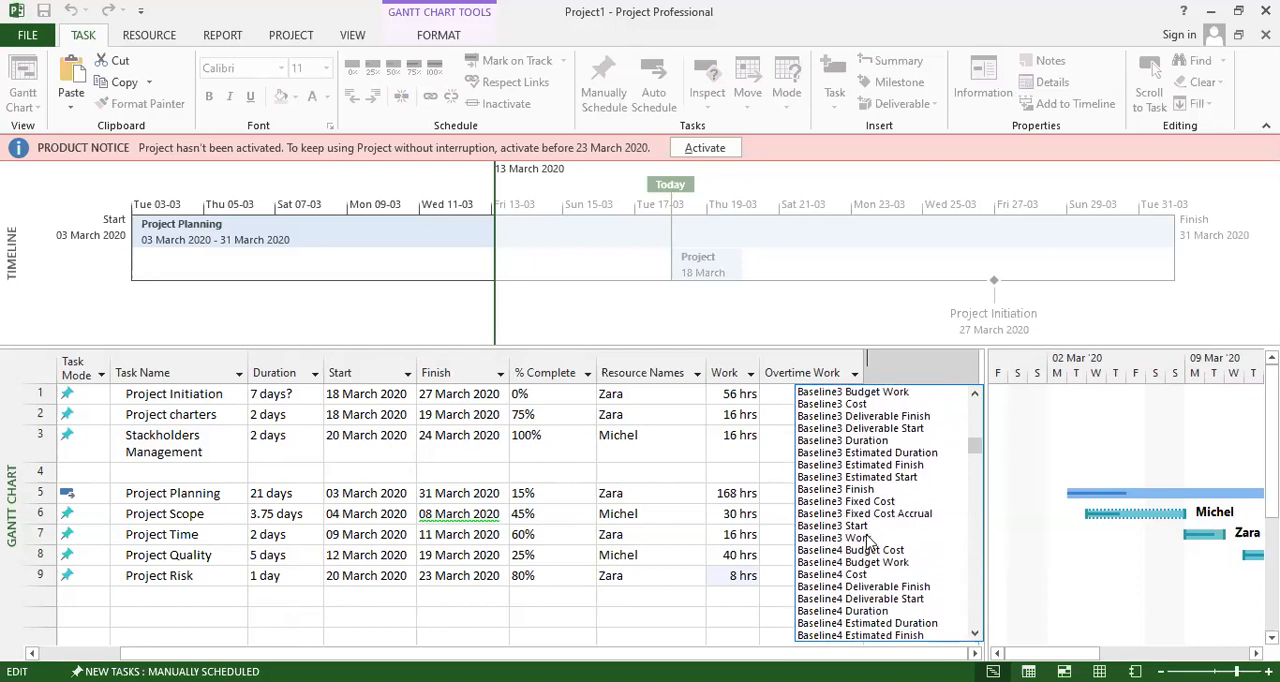
scroll(868, 542, "down", 3)
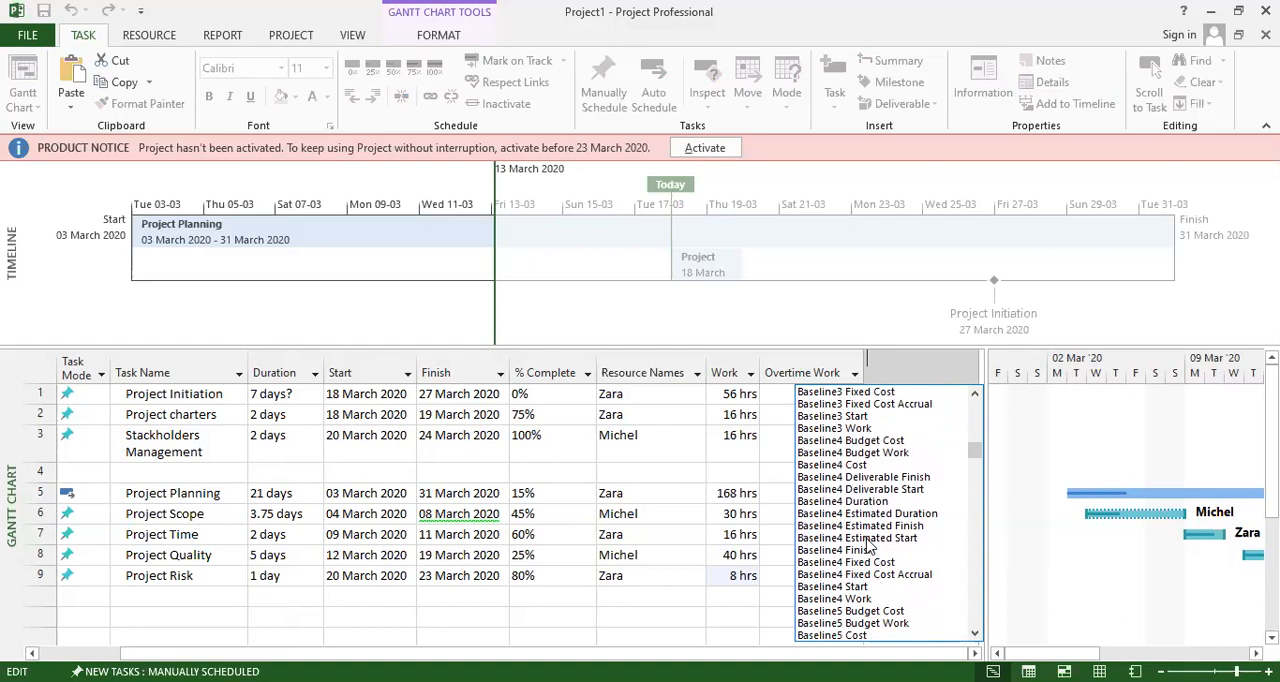
scroll(868, 543, "up", 1)
left_click(858, 497)
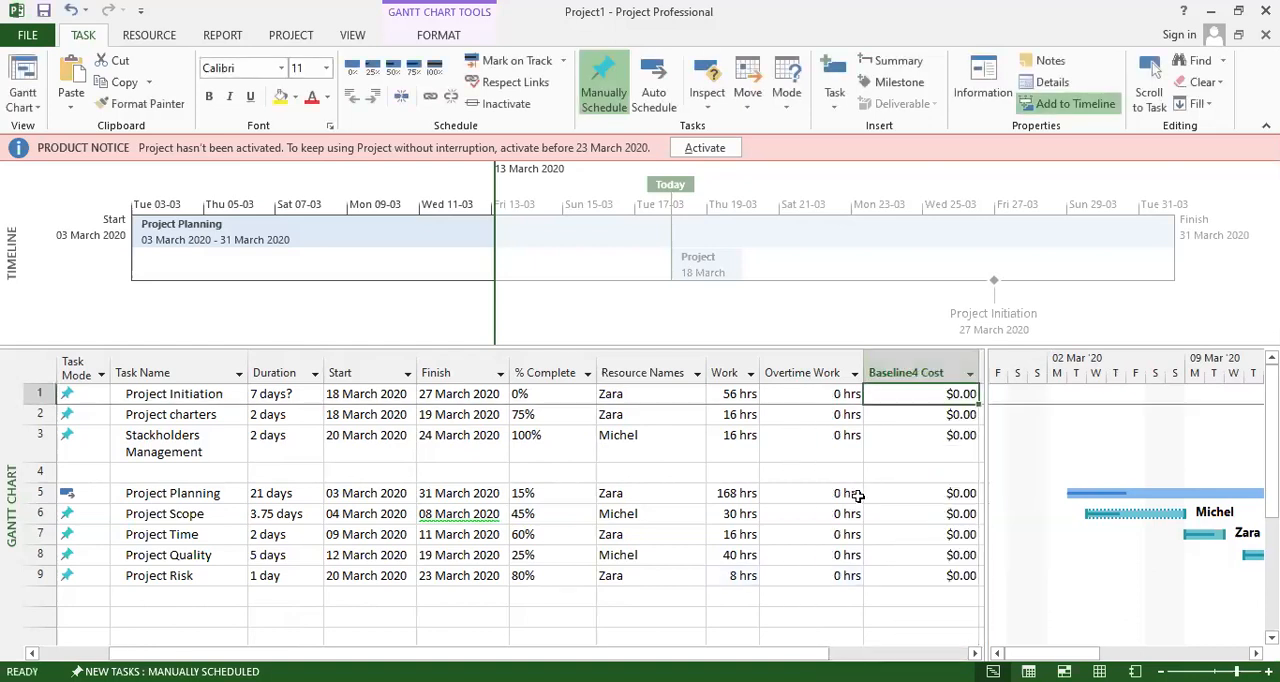
Check the cost of the resource assigned to Project Initiation in its task information.
left_click(946, 400)
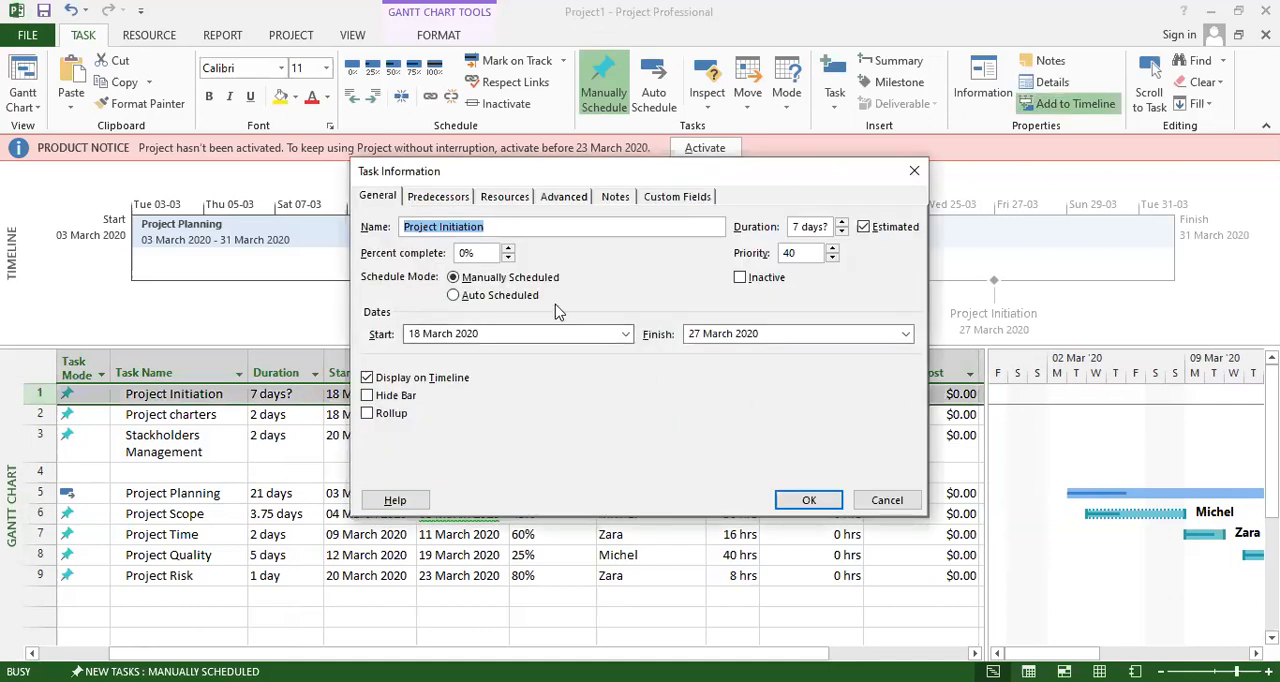
left_click(505, 197)
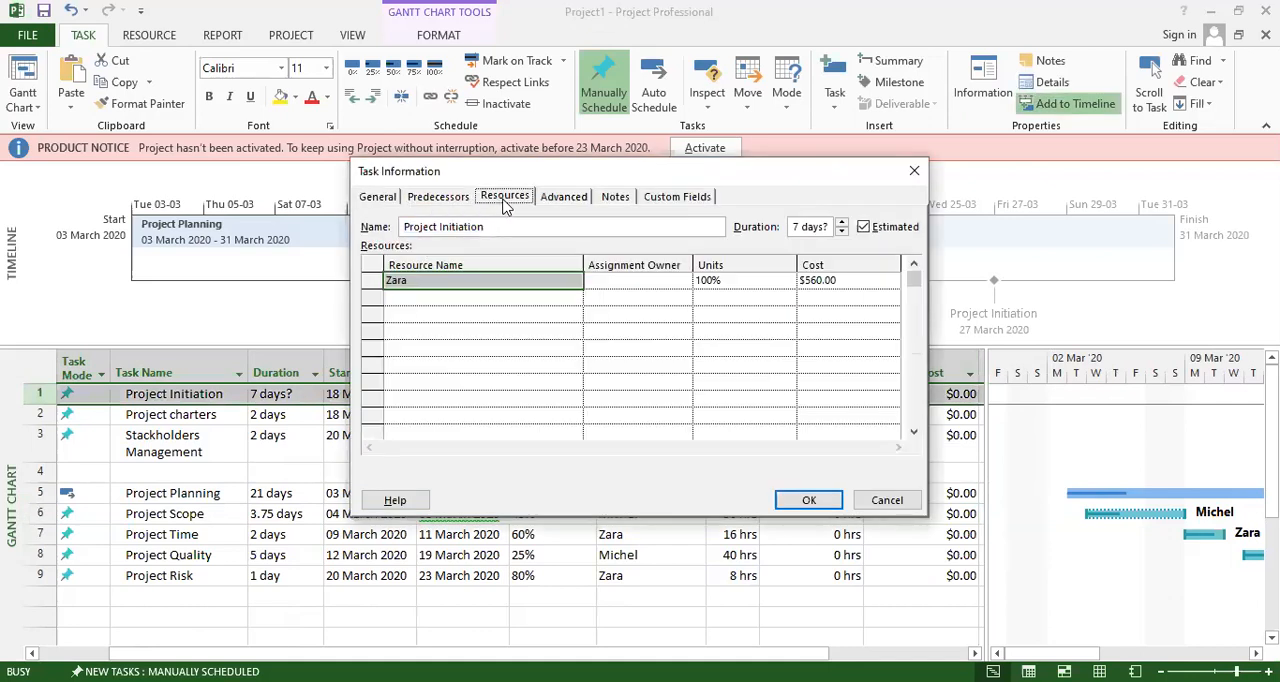
left_click(828, 281)
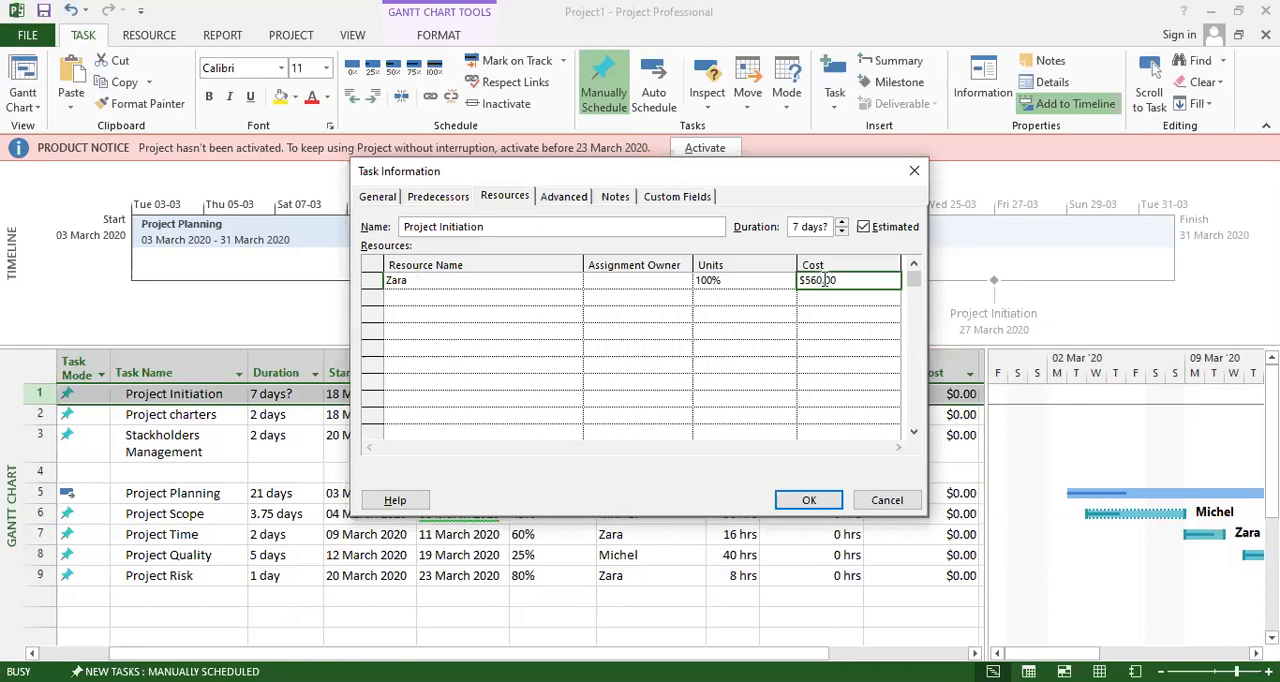
left_click(648, 330)
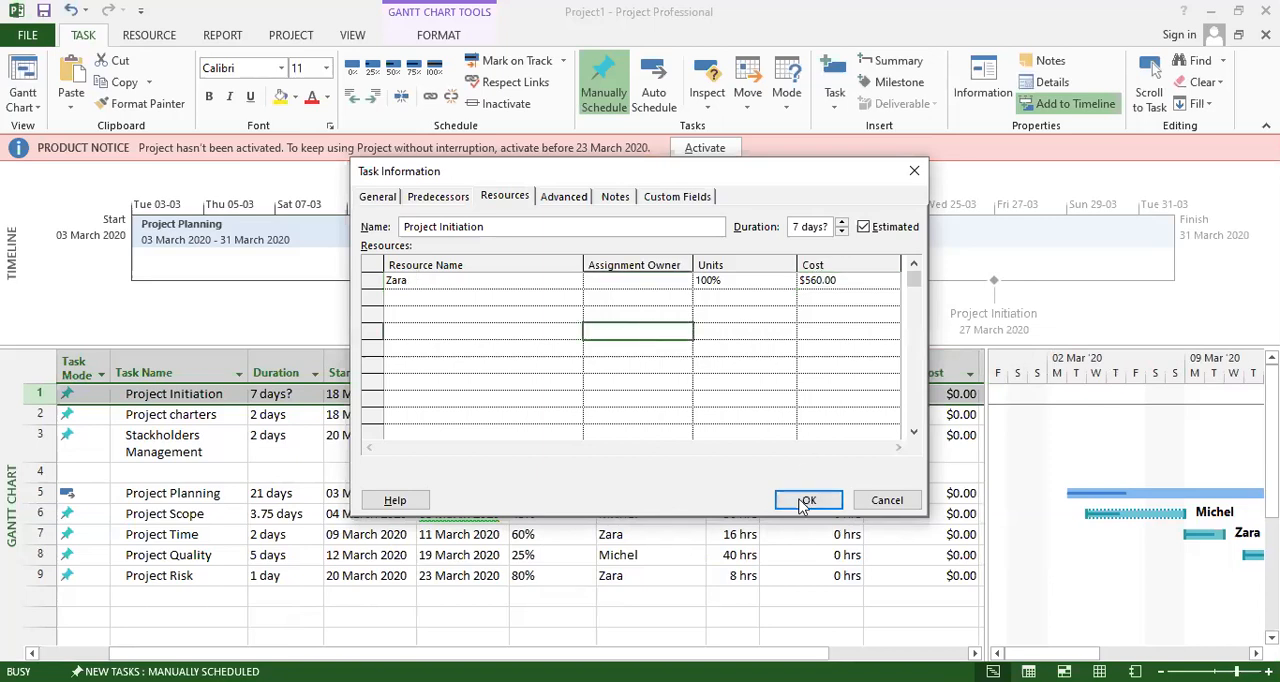
left_click(802, 502)
Check the units and cost of the resource assigned to Project Planning in its task information.
left_click(867, 473)
scroll(826, 516, "down", 1)
scroll(840, 520, "up", 1)
scroll(867, 520, "up", 1)
double_click(922, 493)
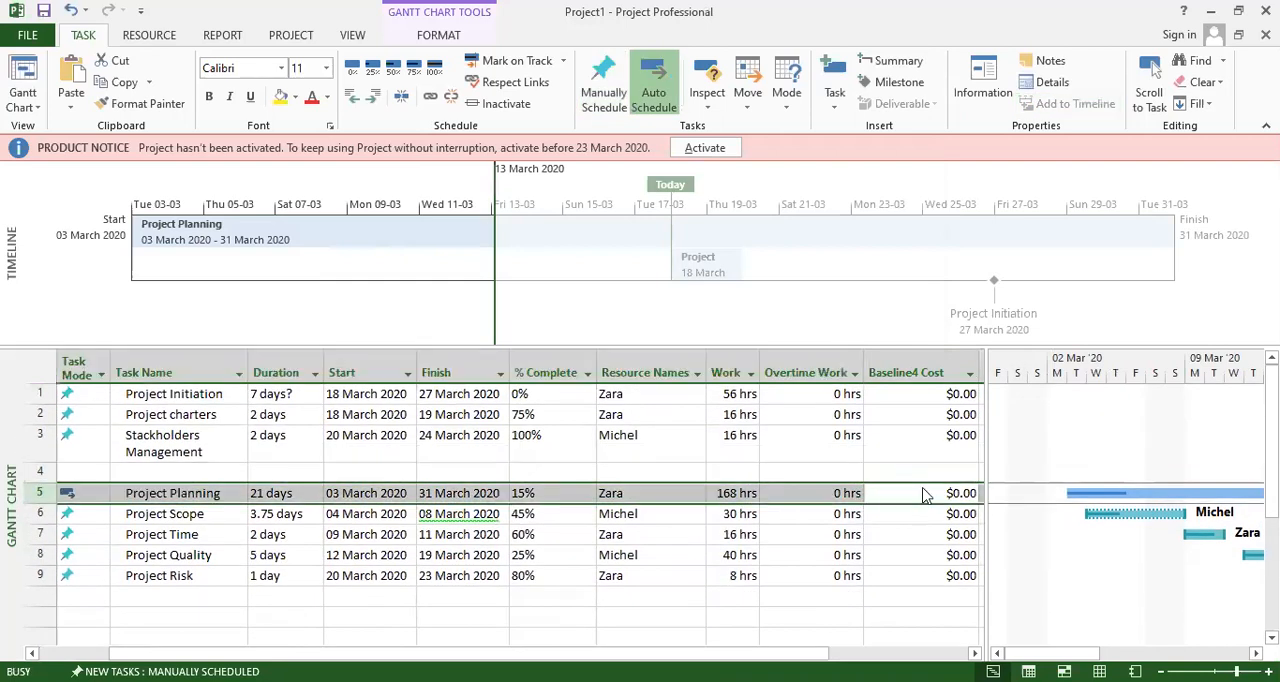
left_click(708, 280)
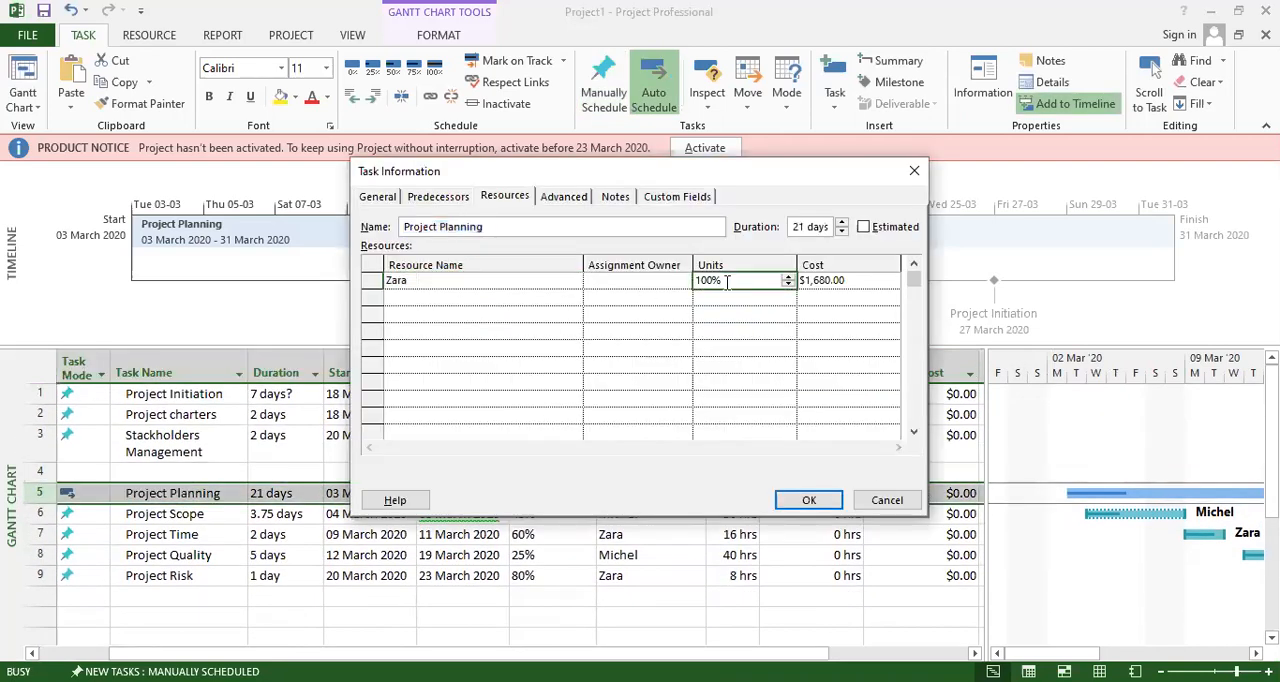
left_click(808, 281)
left_click(527, 285)
left_click(575, 284)
key("Escape")
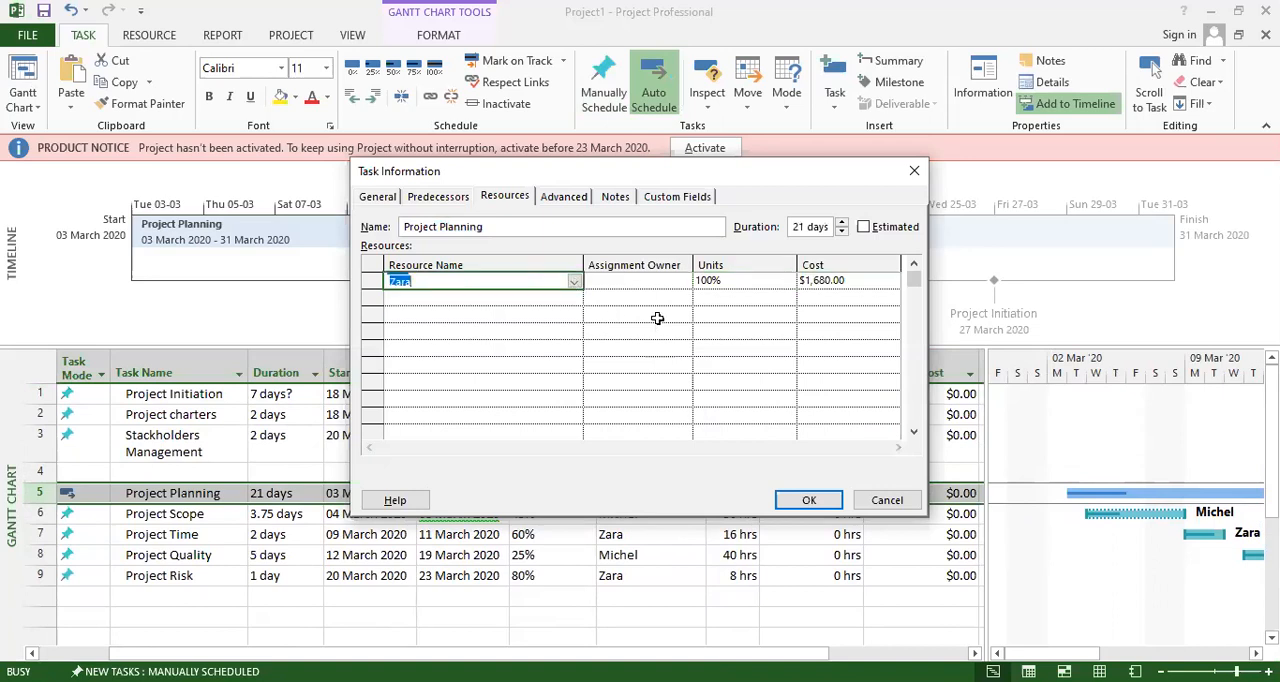
View the notes and custom fields in Project Planning's task information, and close it.
left_click(622, 200)
left_click(676, 198)
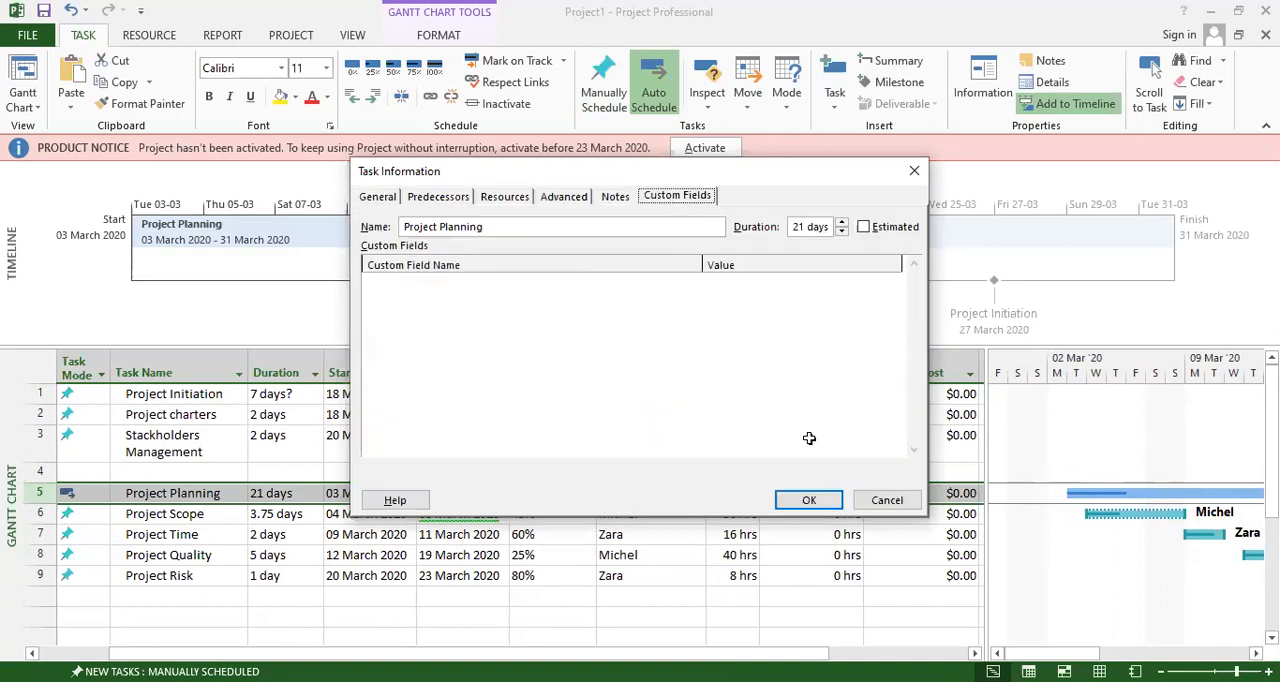
left_click(808, 502)
scroll(391, 466, "down", 2)
scroll(380, 480, "up", 2)
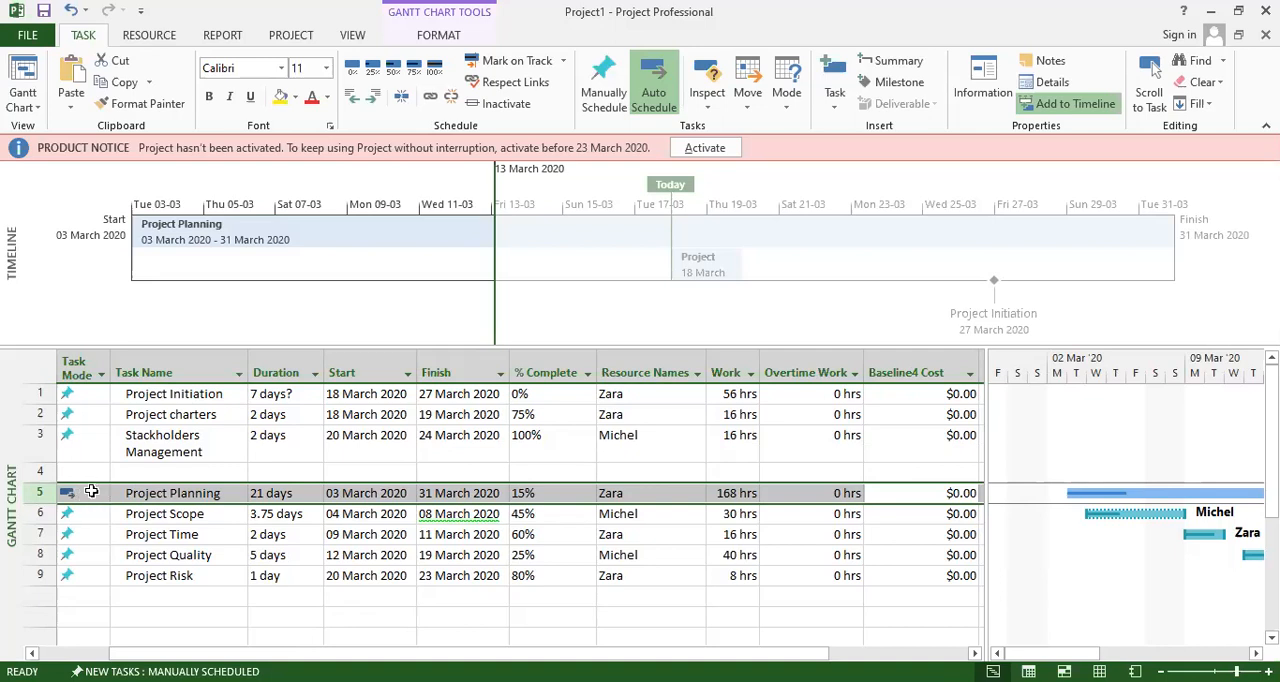
Look at Project Planning's task information without changes and the available task modes for Project Initiation.
left_click(91, 498)
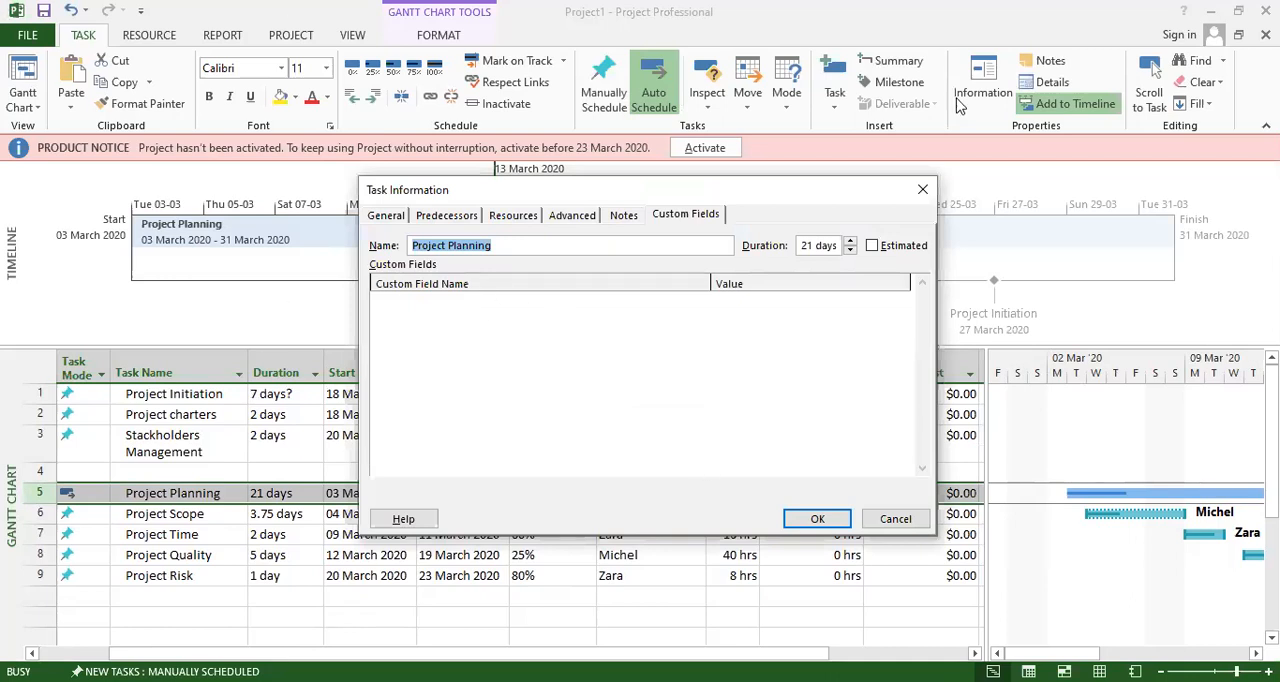
left_click(889, 521)
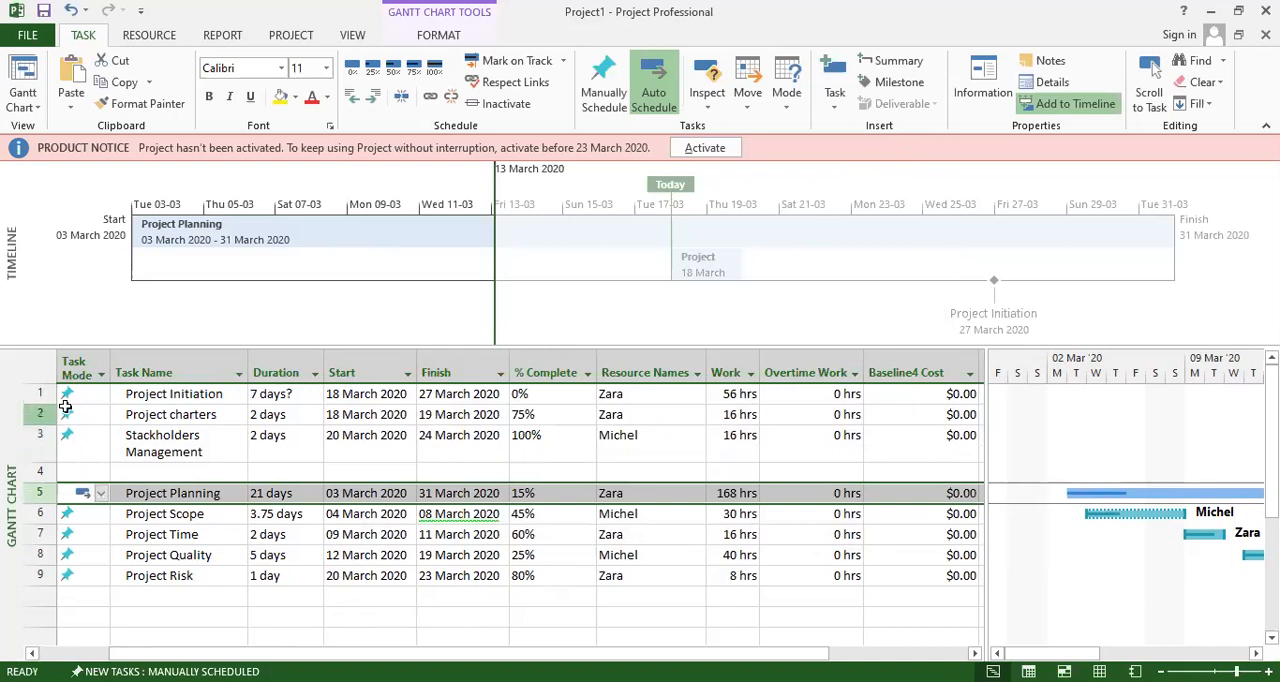
left_click(90, 395)
left_click(100, 393)
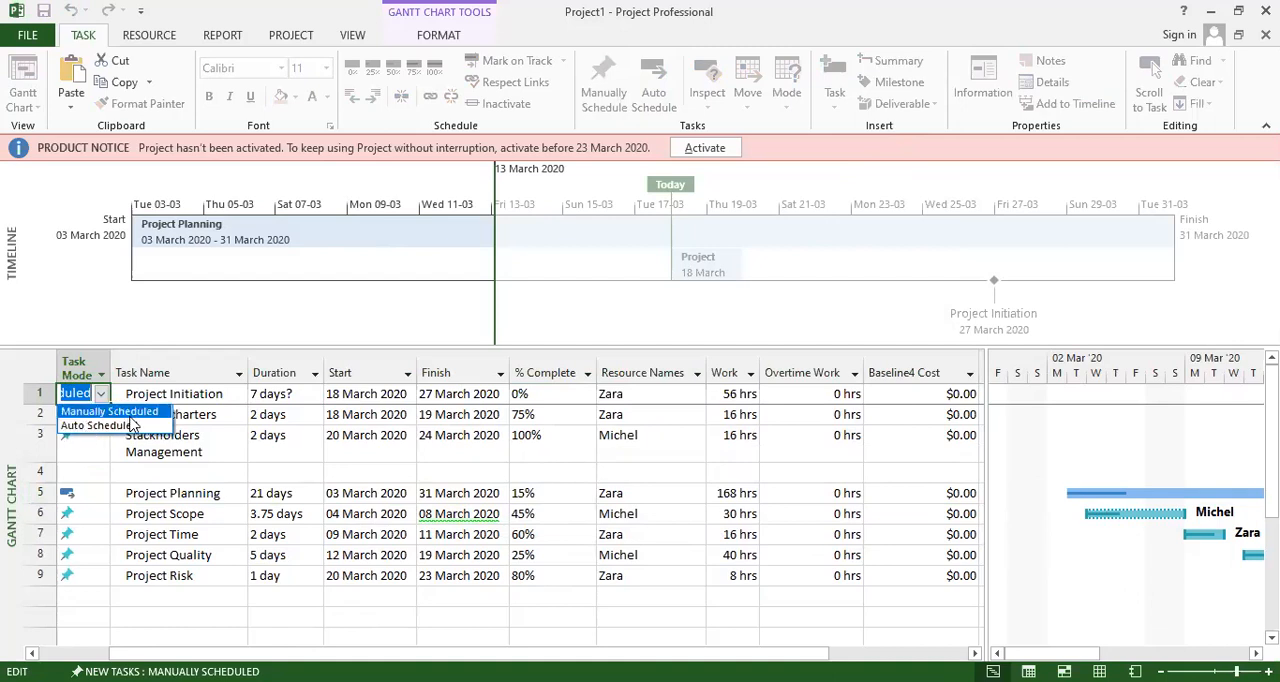
left_click(164, 460)
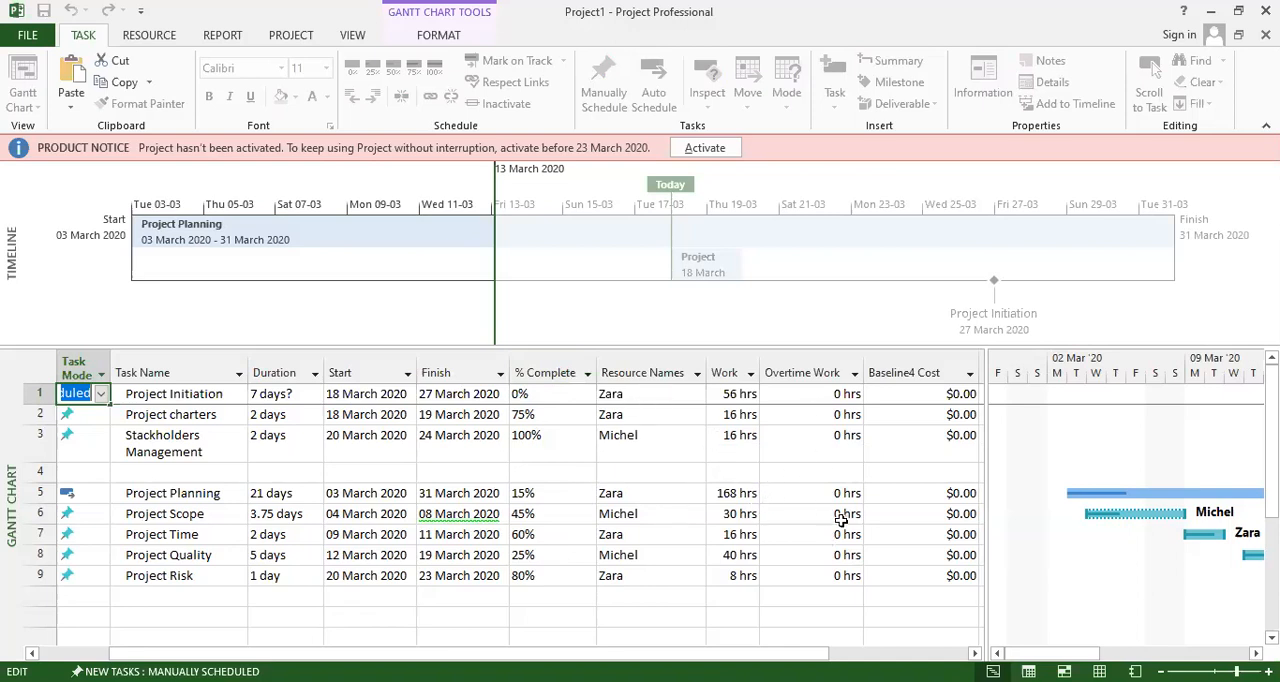
Widen the task table and browse the fields available for a new column after Baseline4 Cost.
left_click_drag(985, 469, 1057, 477)
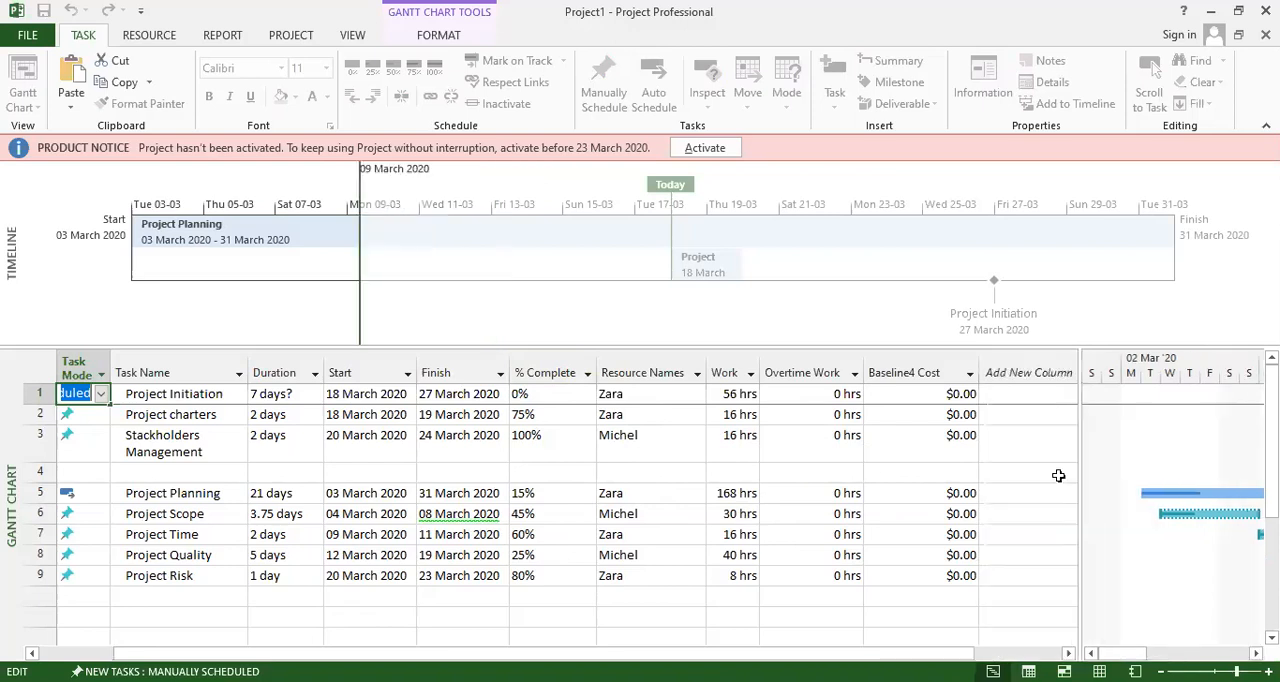
left_click(1025, 372)
scroll(945, 540, "down", 3)
scroll(940, 541, "down", 10)
scroll(940, 541, "up", 15)
left_click(816, 330)
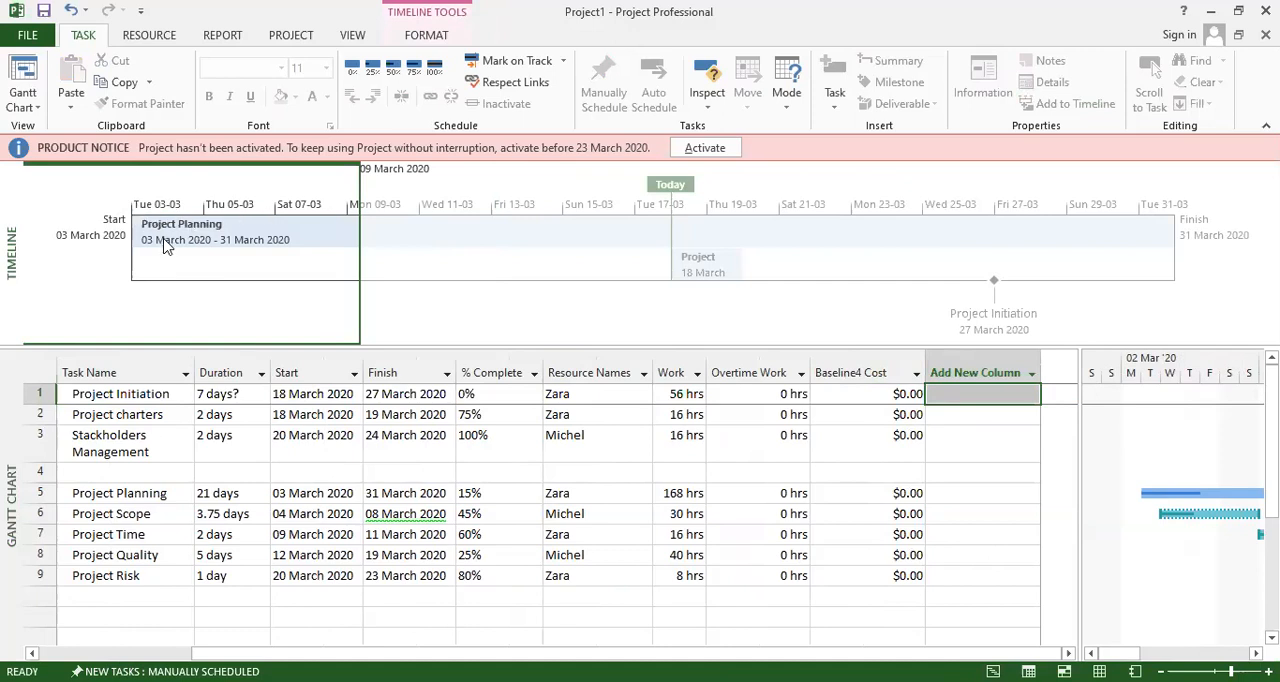
Widen the chart area beside the task table and examine the Gantt bars across March 2020.
mouse_move(310, 240)
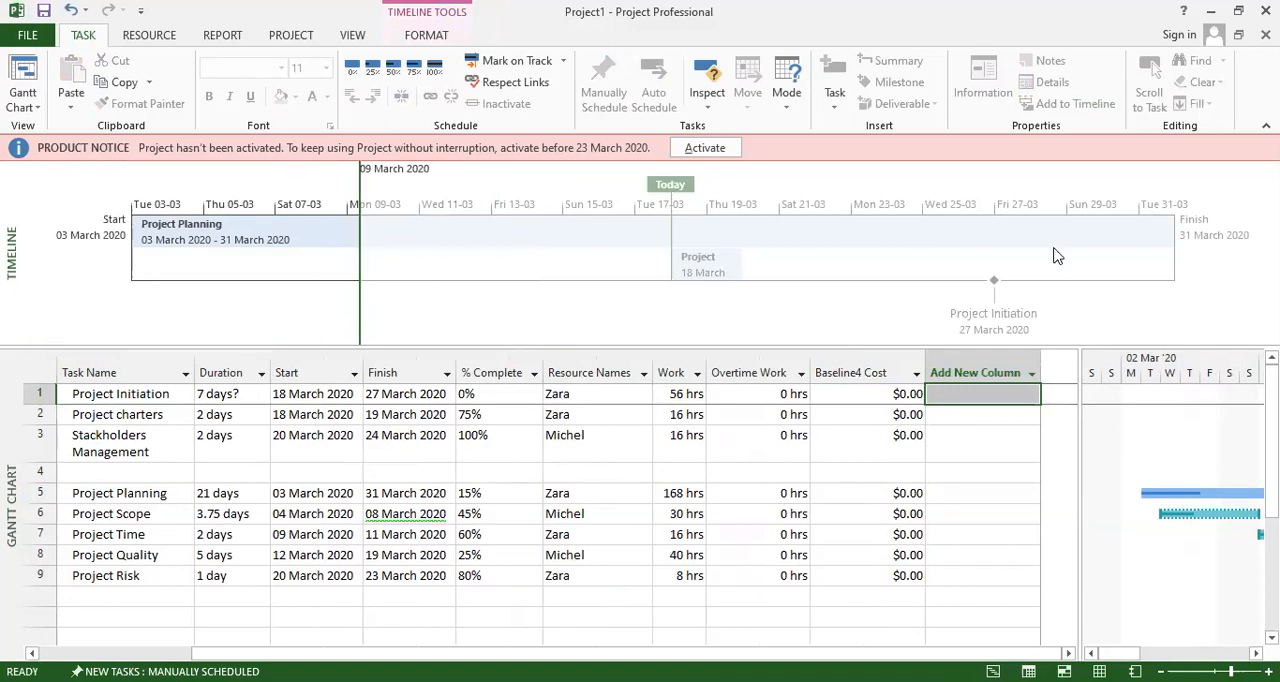
left_click_drag(1120, 653, 1226, 651)
left_click_drag(1077, 534, 714, 548)
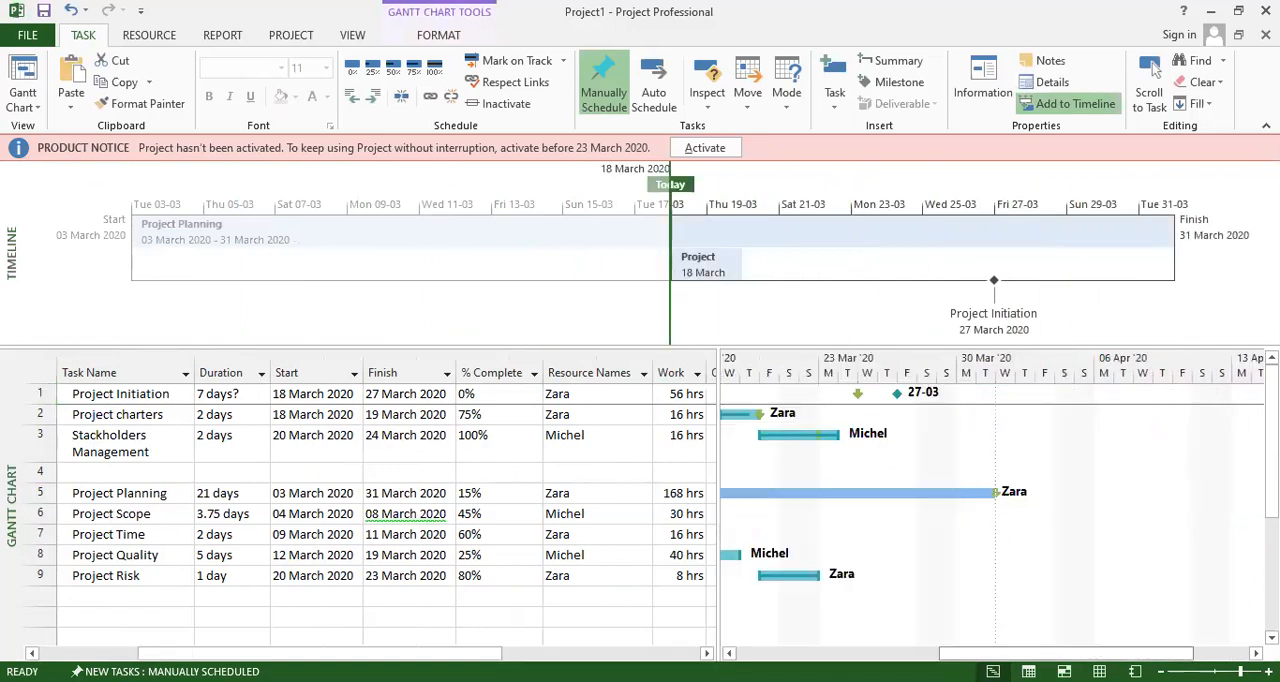
left_click(1150, 75)
left_click_drag(900, 653, 976, 653)
left_click(1150, 75)
left_click(1152, 70)
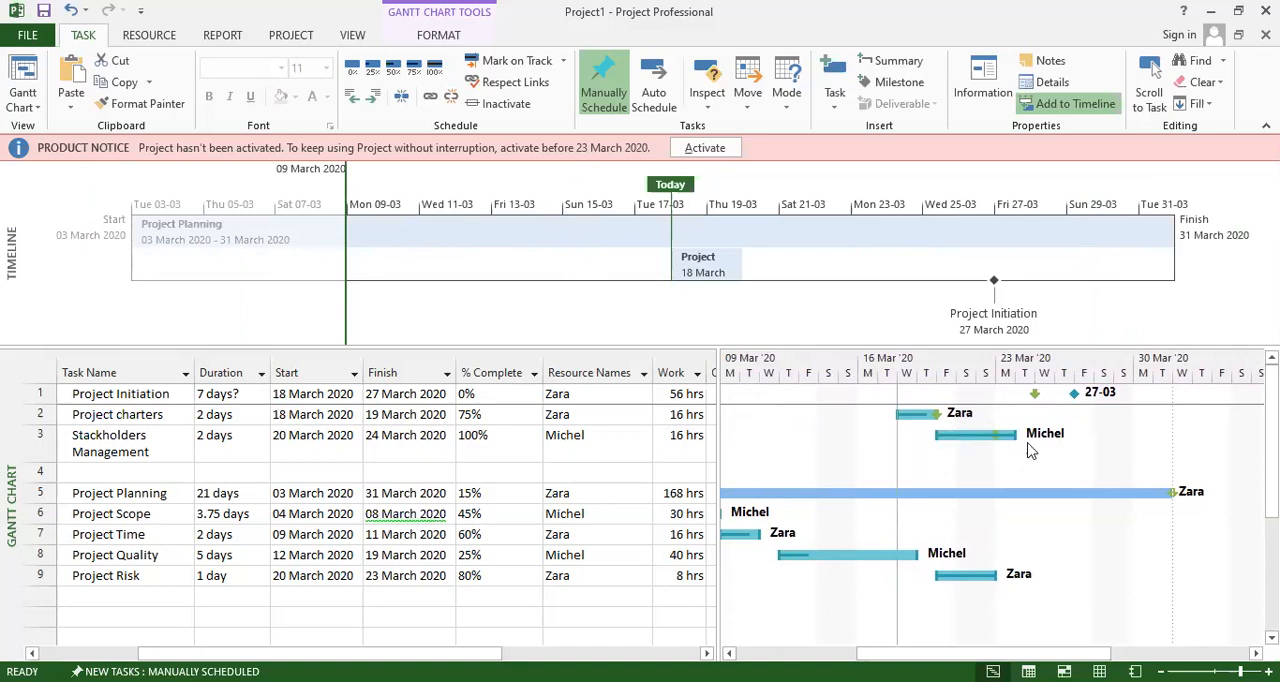
left_click_drag(972, 653, 870, 653)
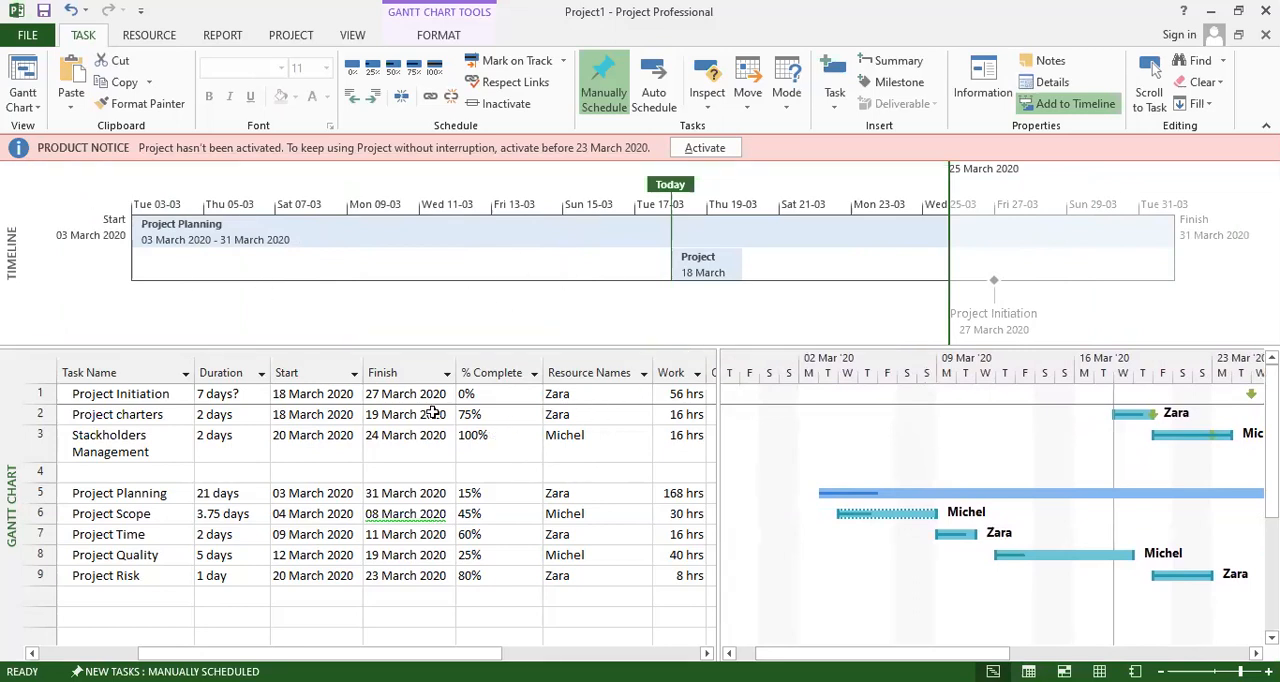
Switch to the Tracking Gantt view and show the bars from the start of March 2020.
left_click(38, 110)
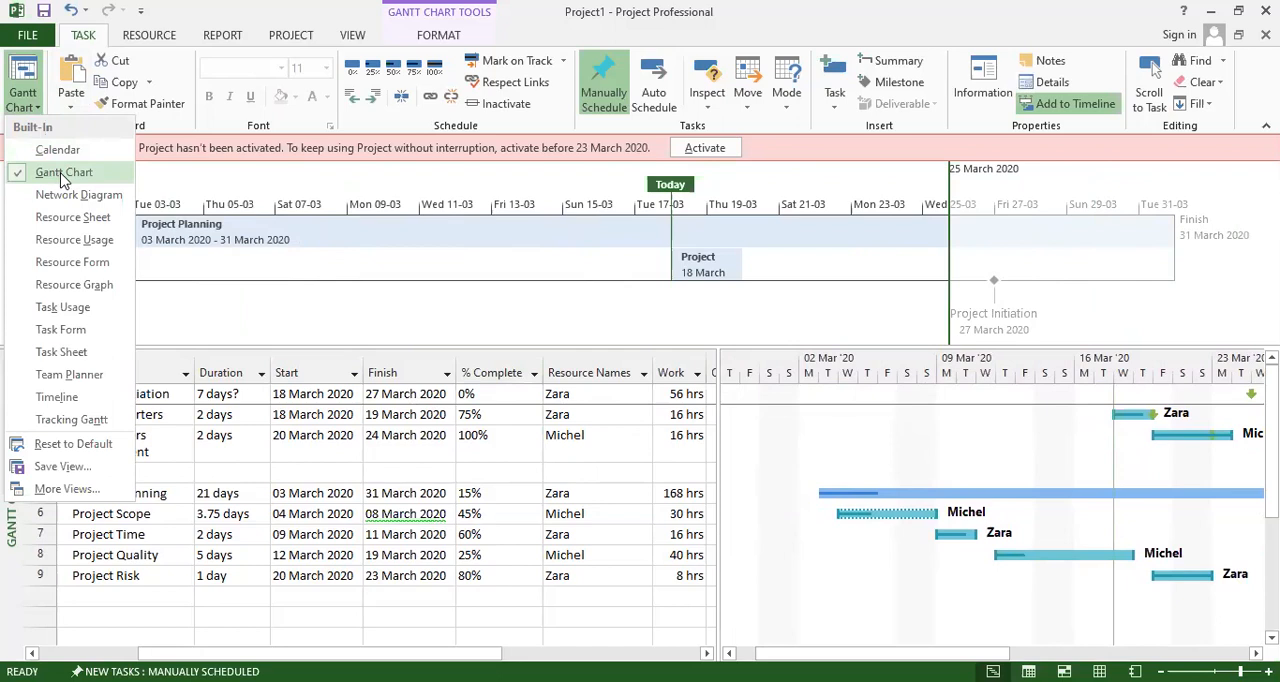
left_click(350, 35)
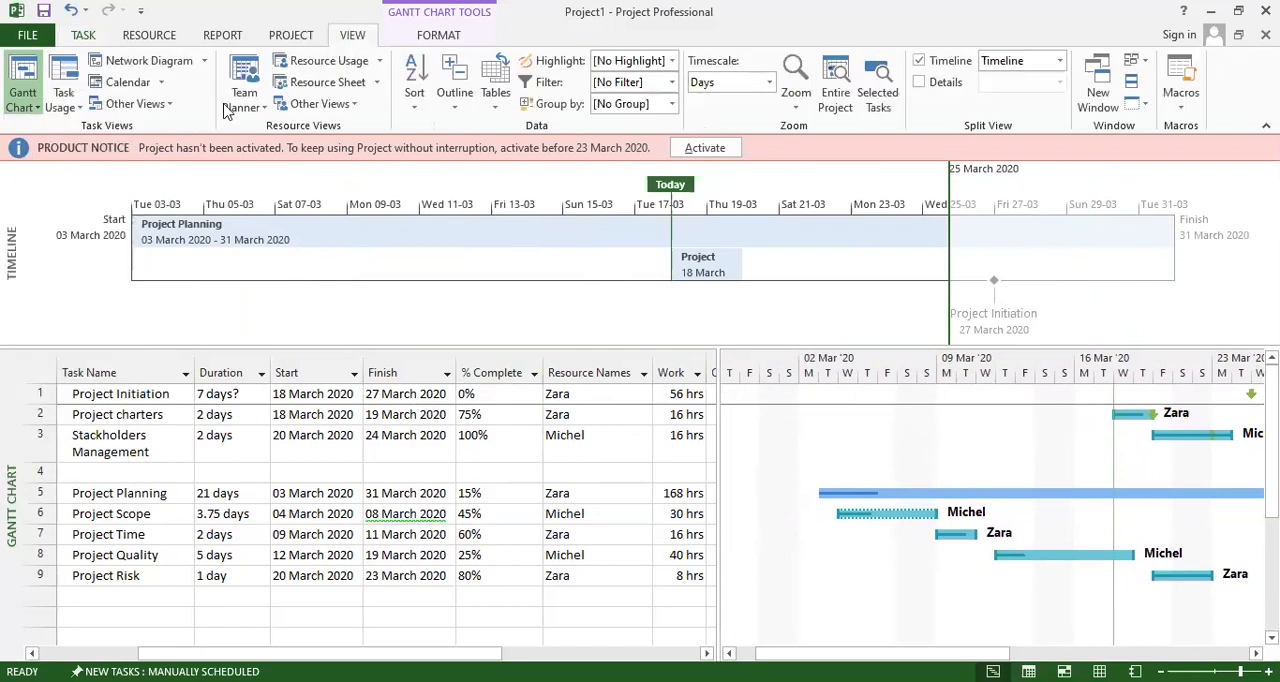
left_click(26, 102)
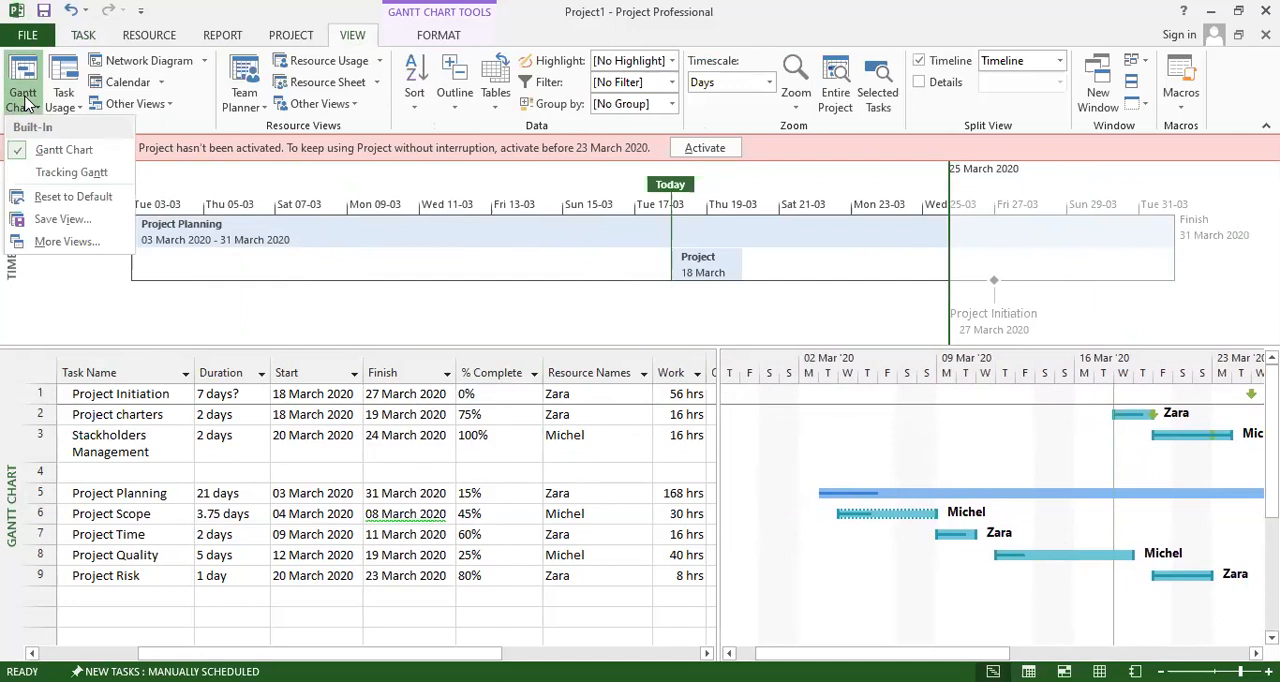
left_click(55, 176)
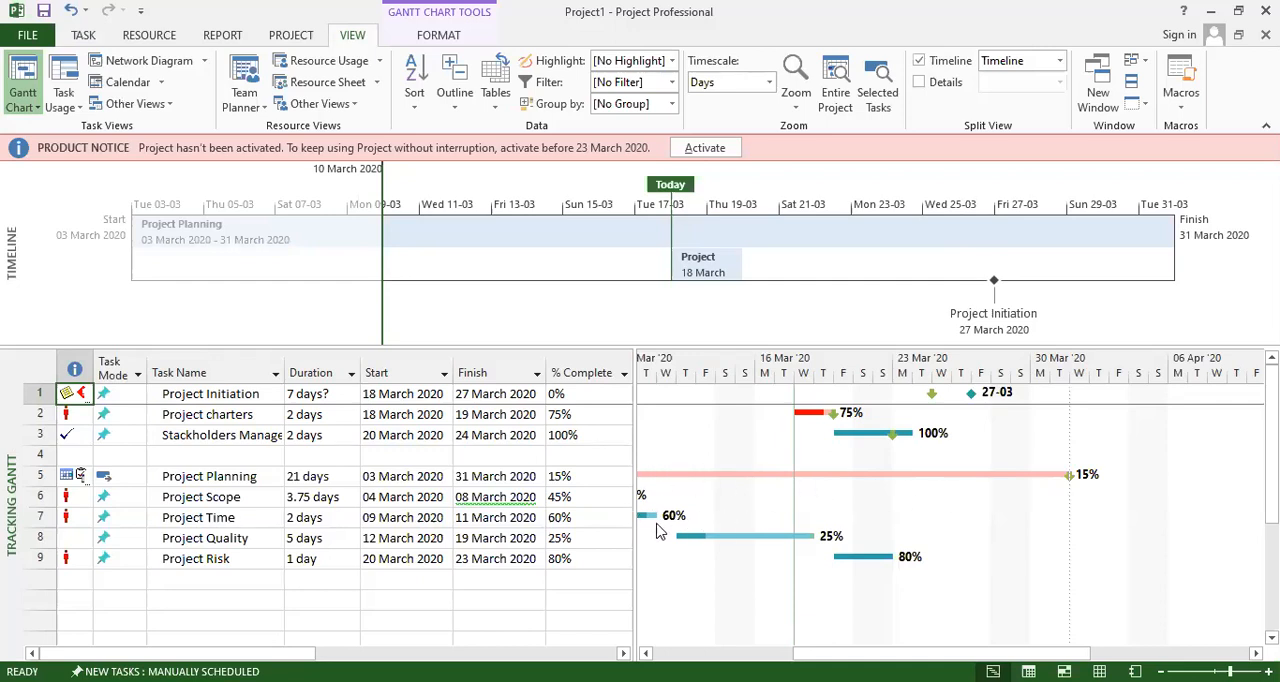
left_click_drag(850, 653, 766, 653)
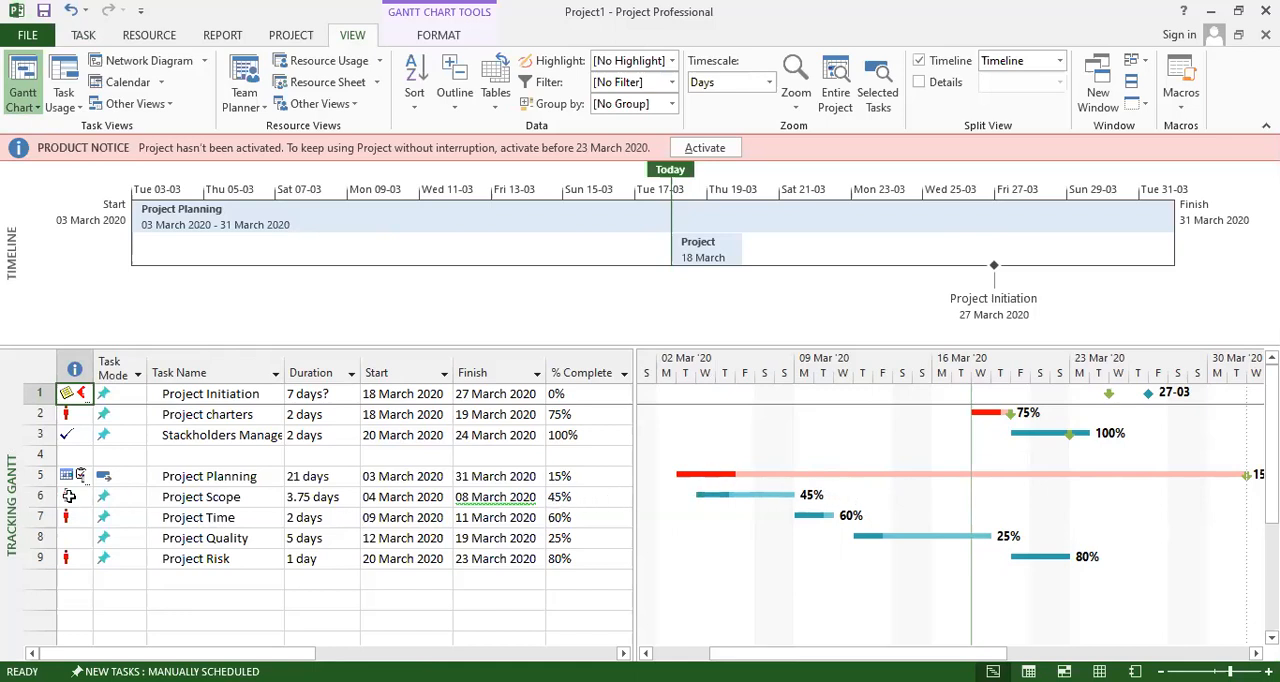
Widen the Tracking Gantt table to show resource names, and examine the red indicators of the overallocated tasks.
mouse_move(65, 496)
left_click_drag(635, 527, 840, 527)
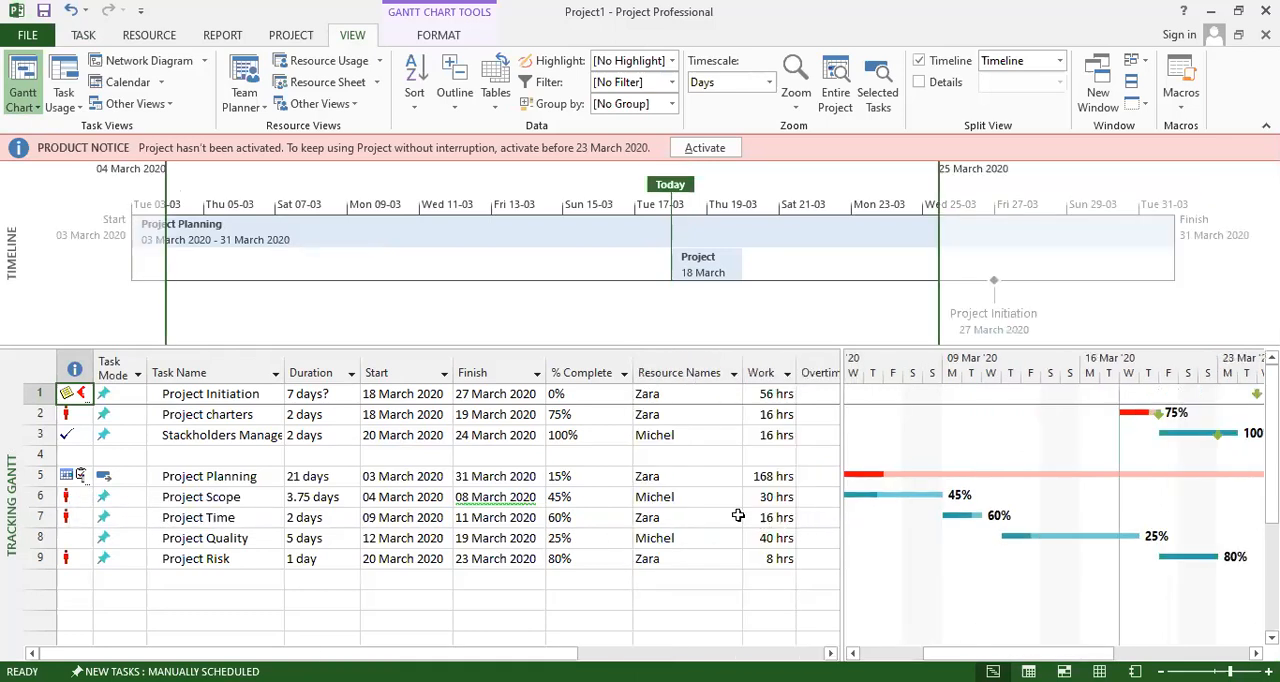
left_click(650, 497)
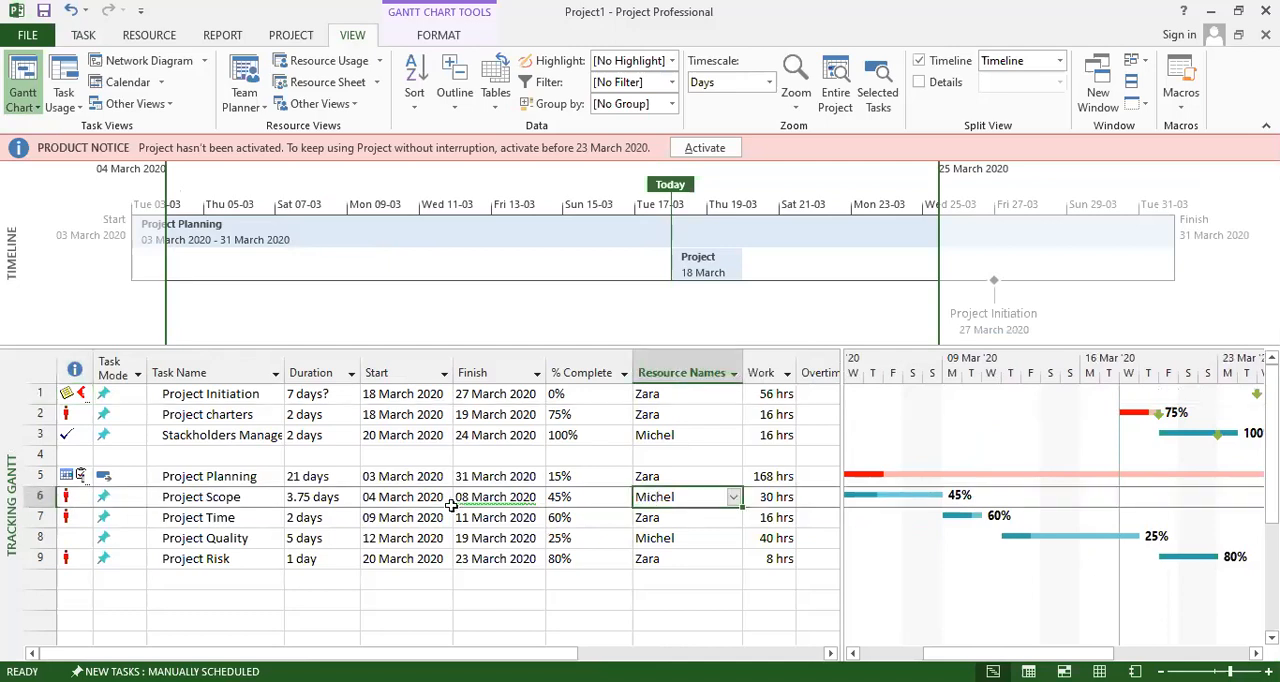
left_click(66, 517)
left_click(67, 557)
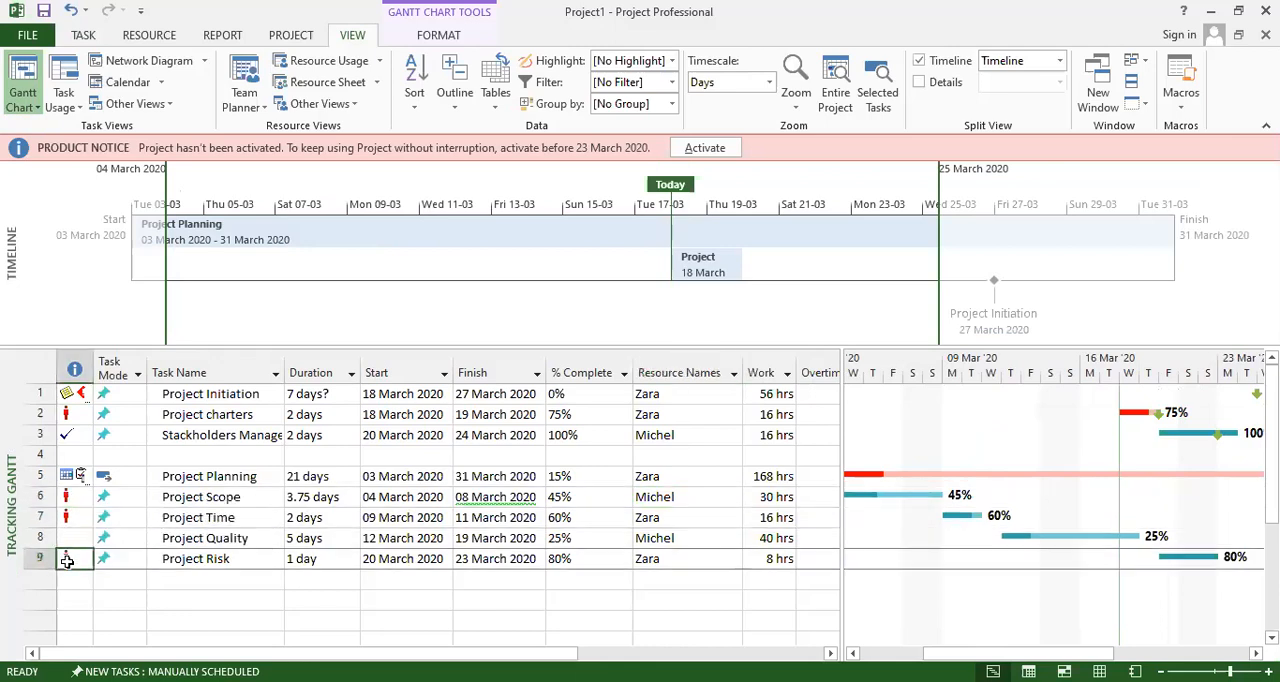
left_click(70, 418)
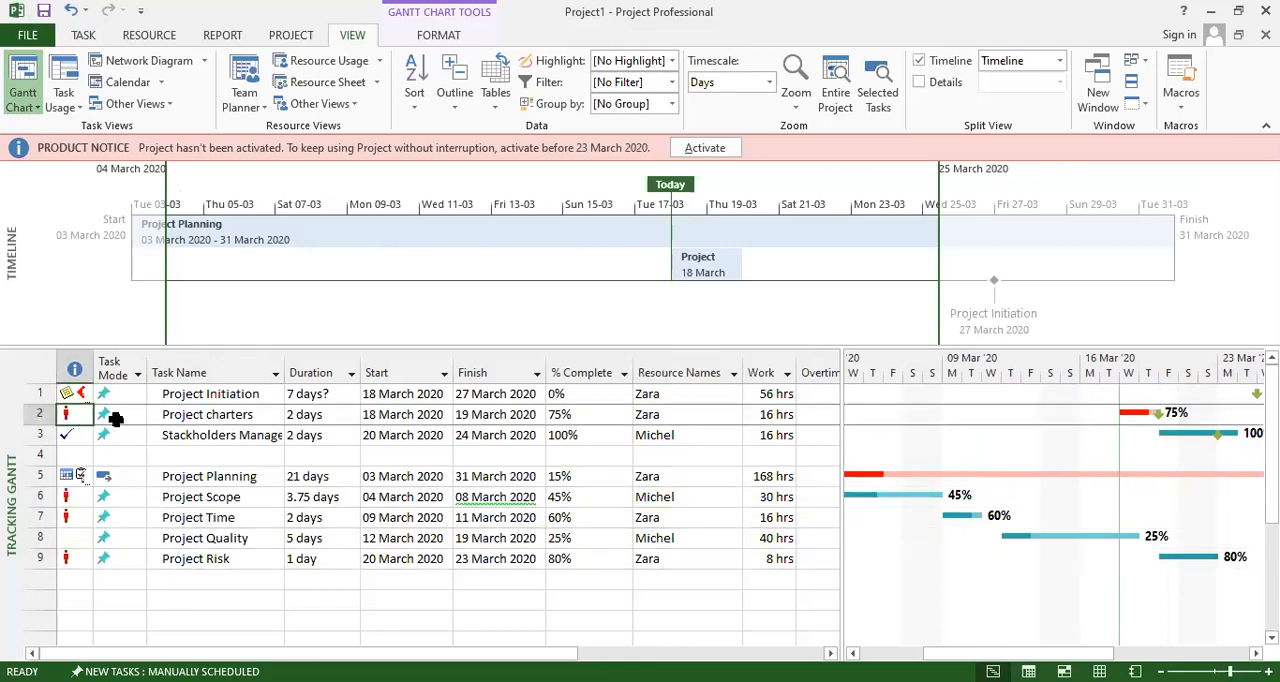
left_click_drag(938, 653, 990, 653)
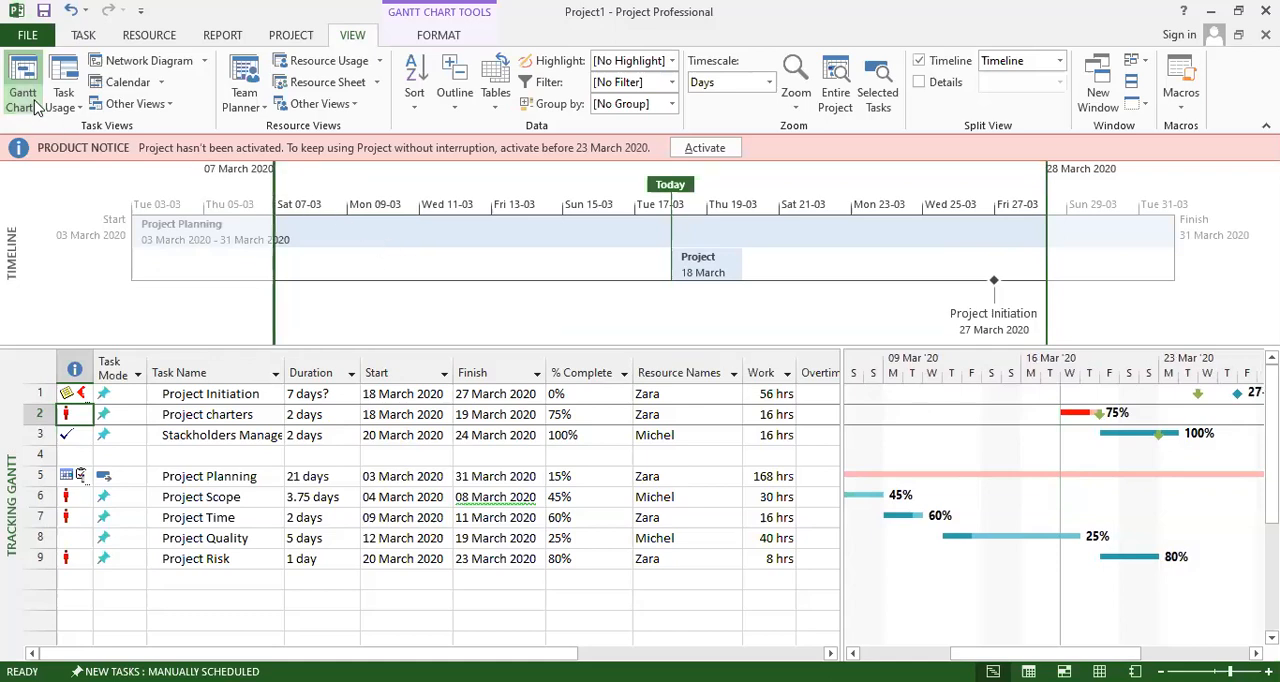
Collapse the ribbon and switch from Tracking Gantt back to the Gantt Chart view.
left_click(35, 106)
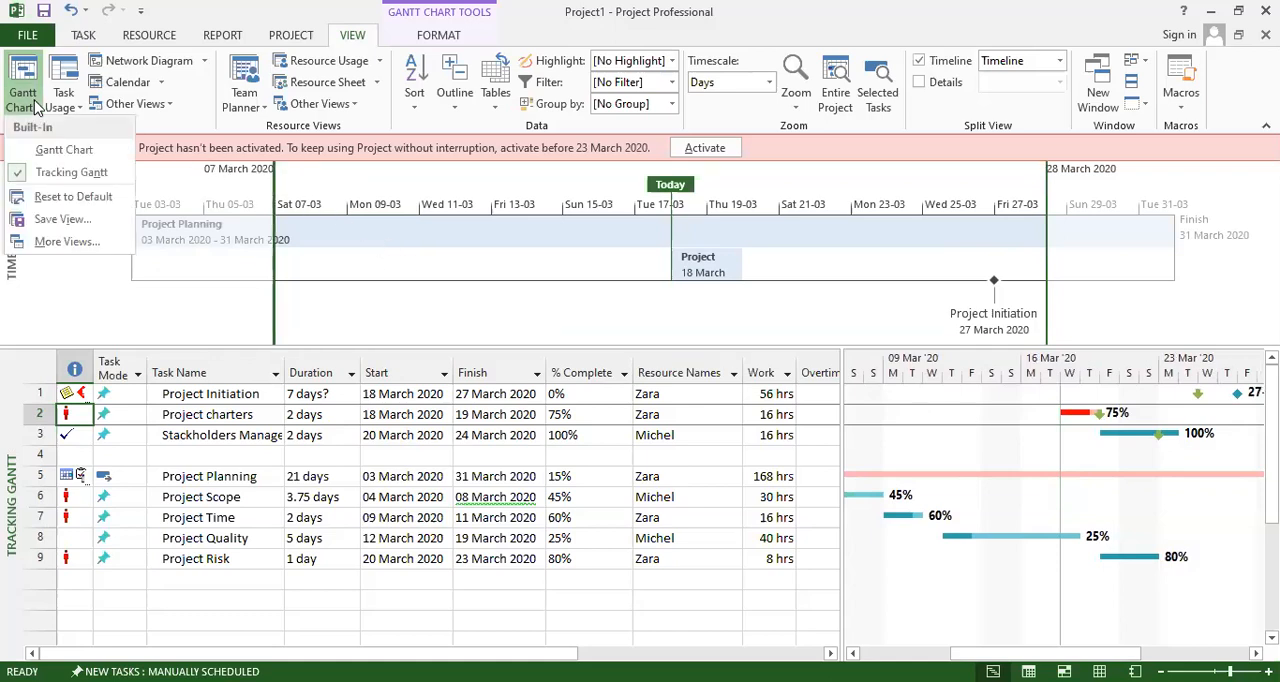
left_click(363, 38)
double_click(363, 38)
left_click(352, 35)
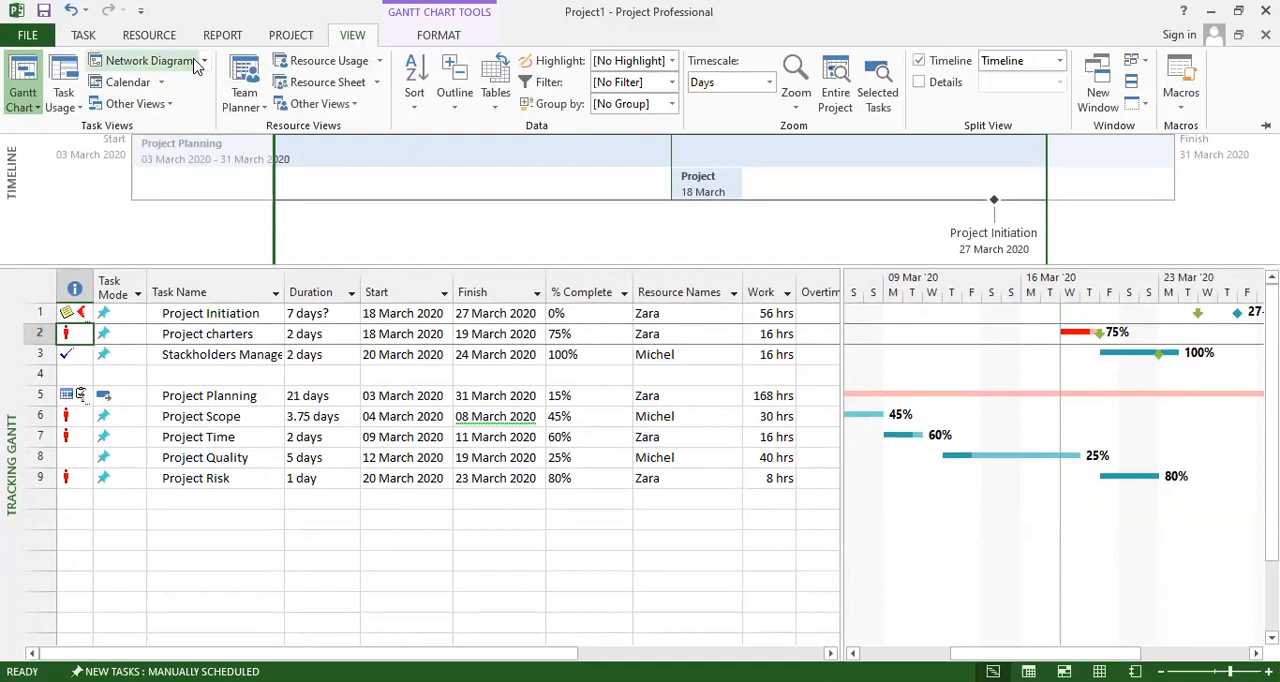
left_click(202, 63)
left_click(202, 65)
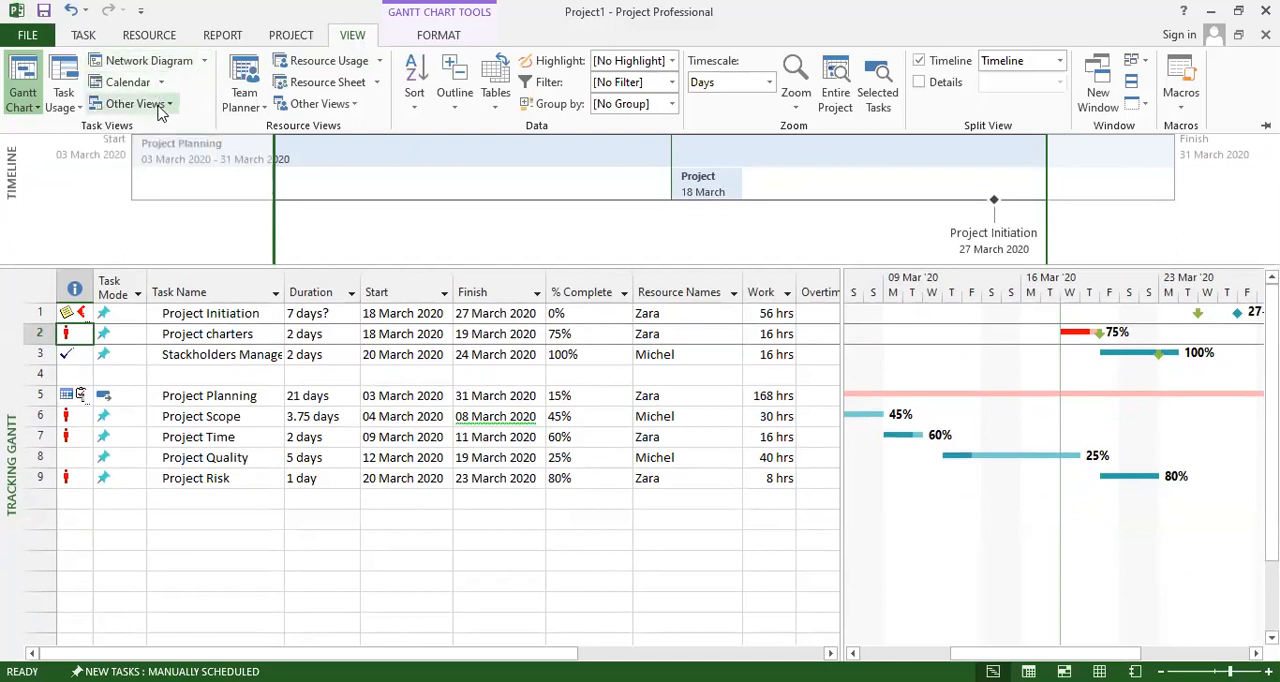
left_click(158, 110)
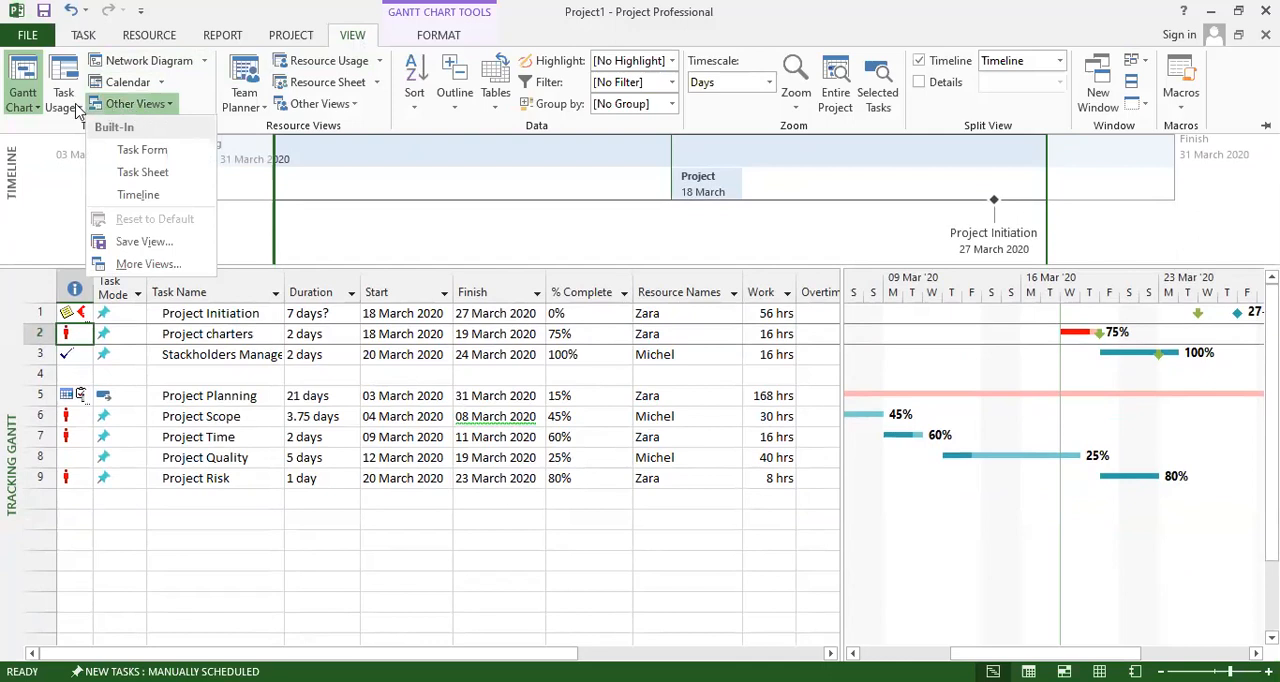
left_click(23, 106)
left_click(52, 152)
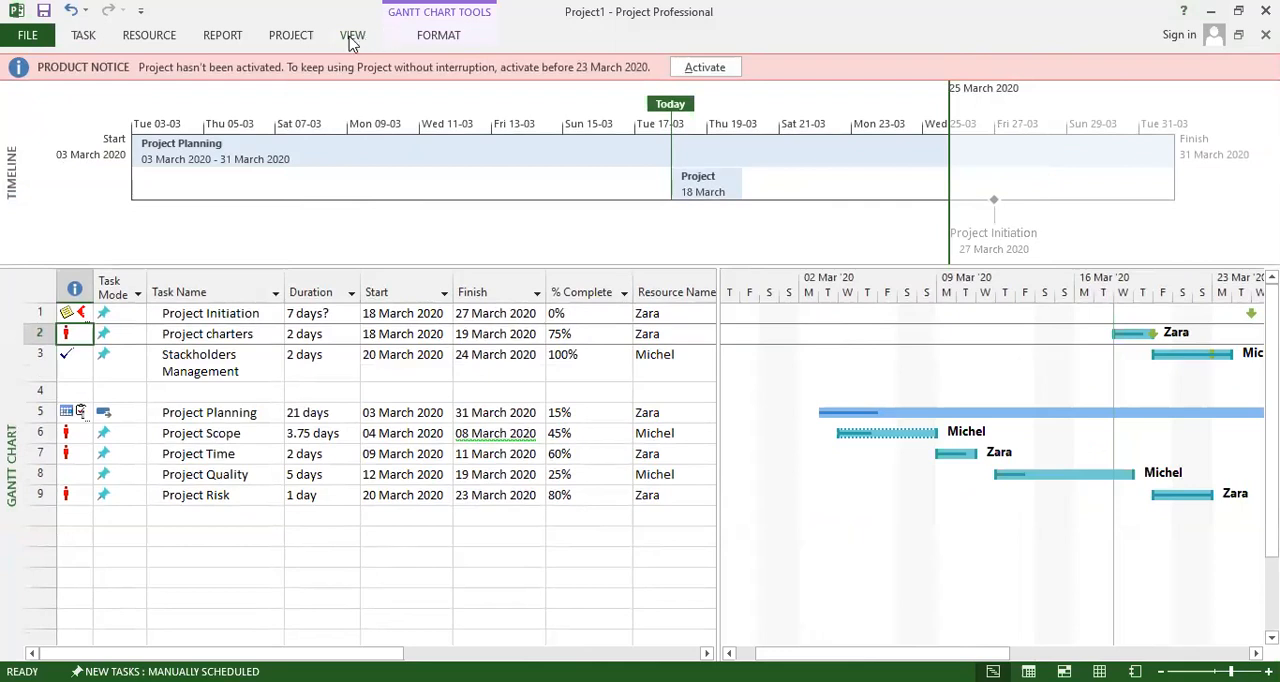
Switch to the Resource Sheet view to review the resources and their rates.
left_click(83, 35)
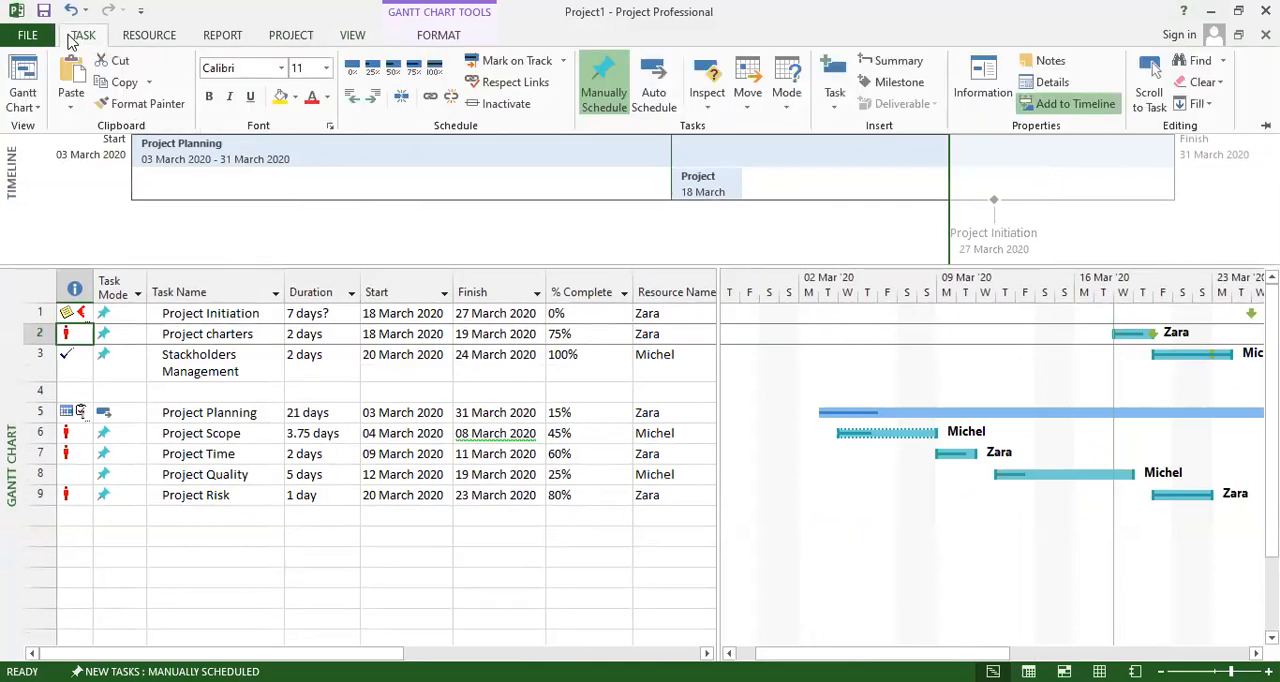
left_click(30, 108)
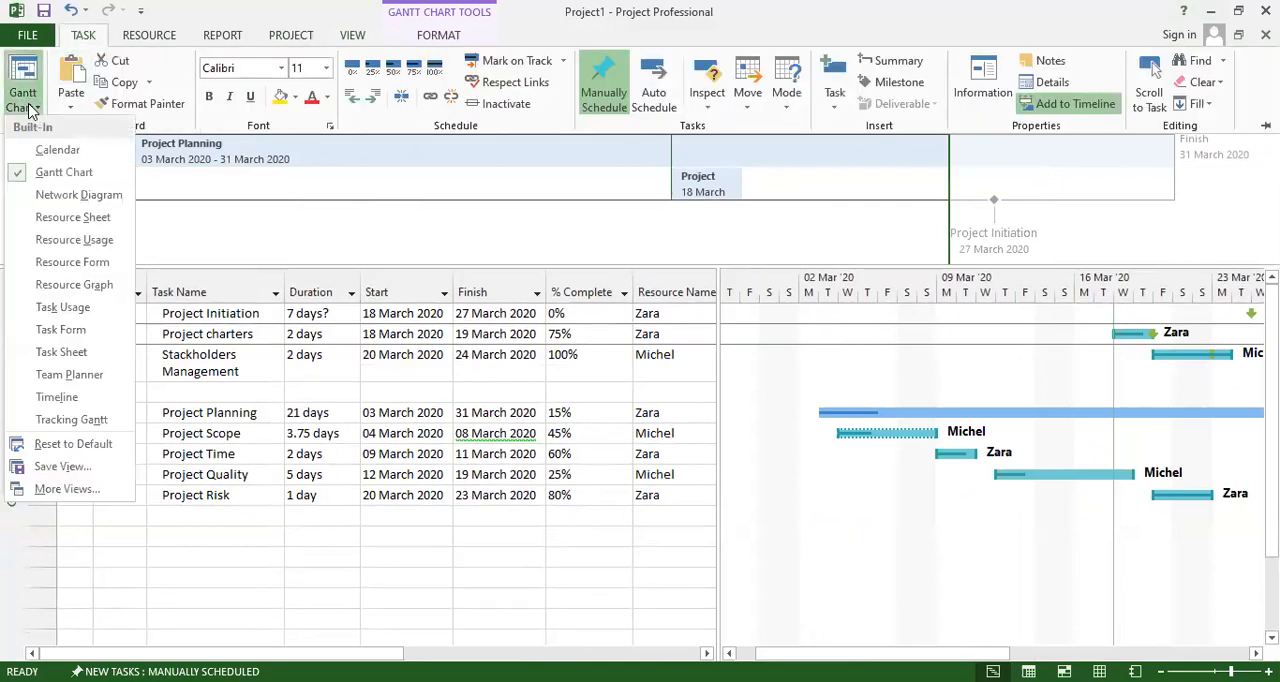
left_click(68, 224)
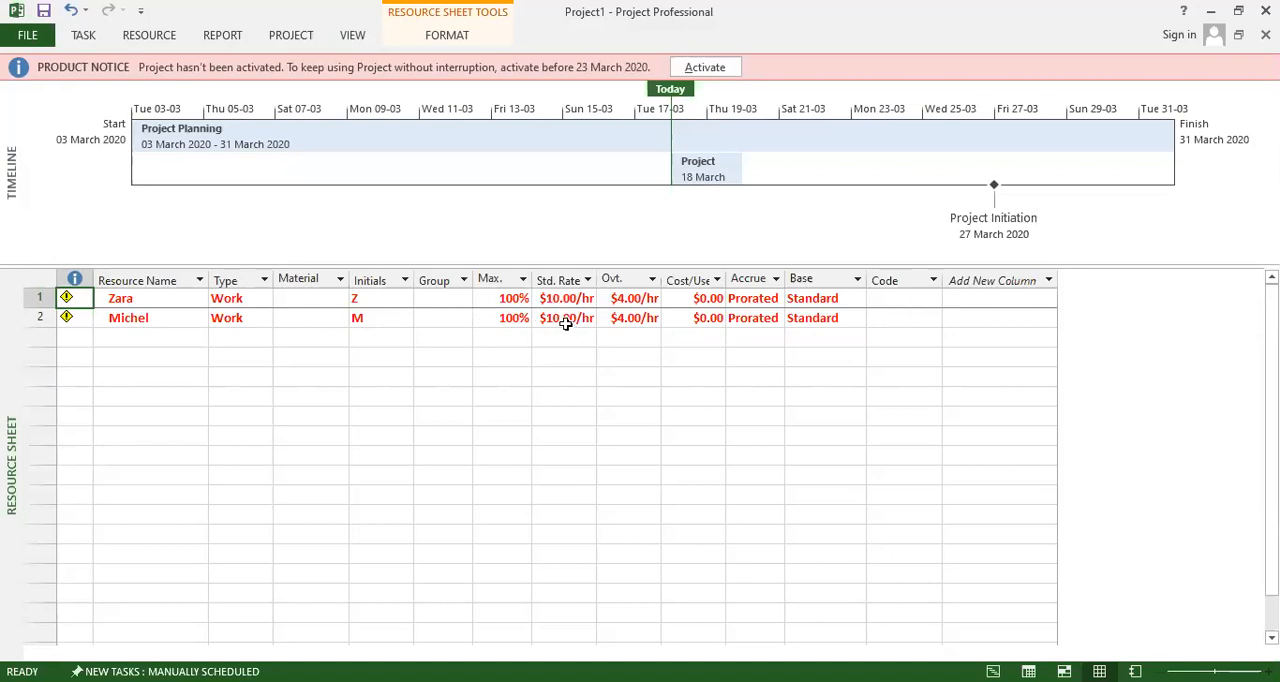
Open the program options and review the Proofing and Schedule settings, including the calendar, scheduling and calculation options.
left_click(30, 40)
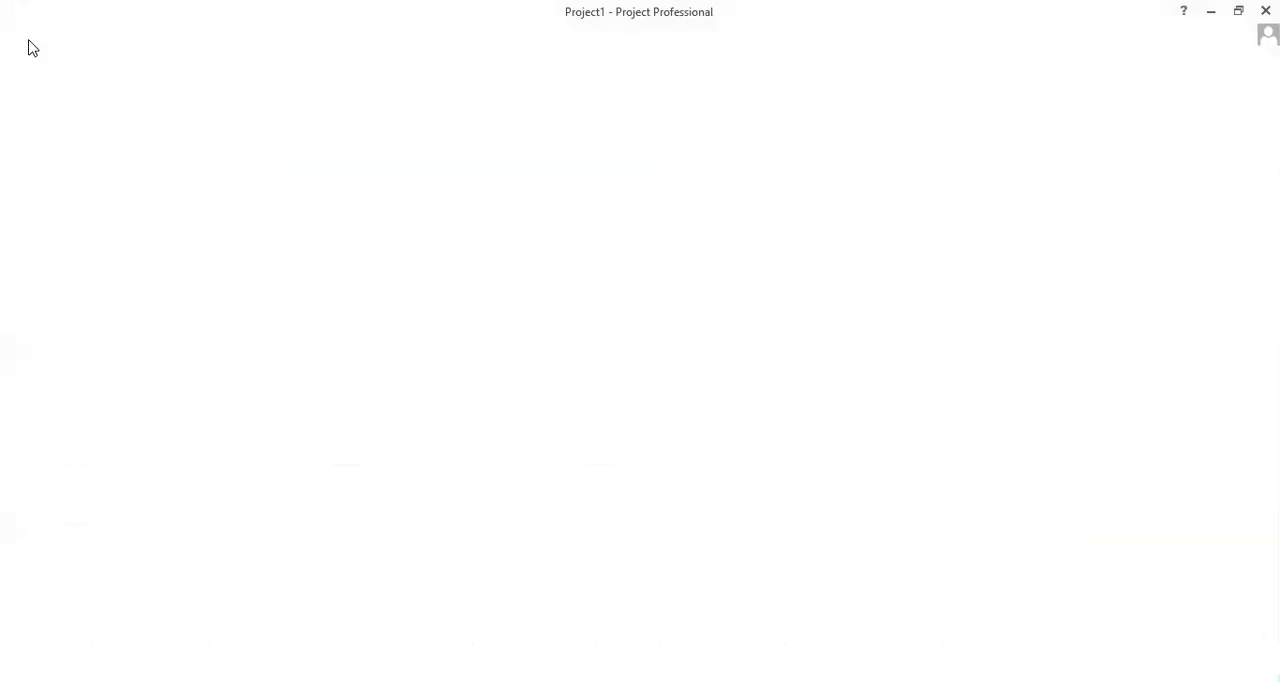
left_click(48, 461)
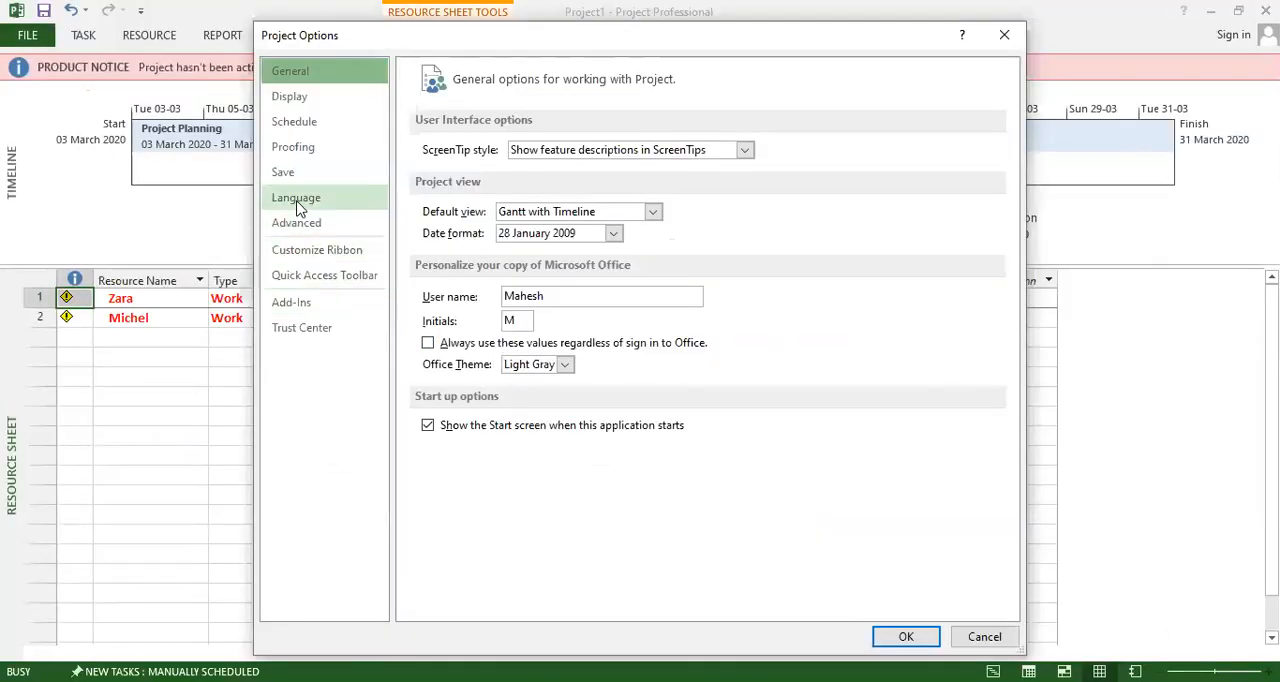
left_click(292, 147)
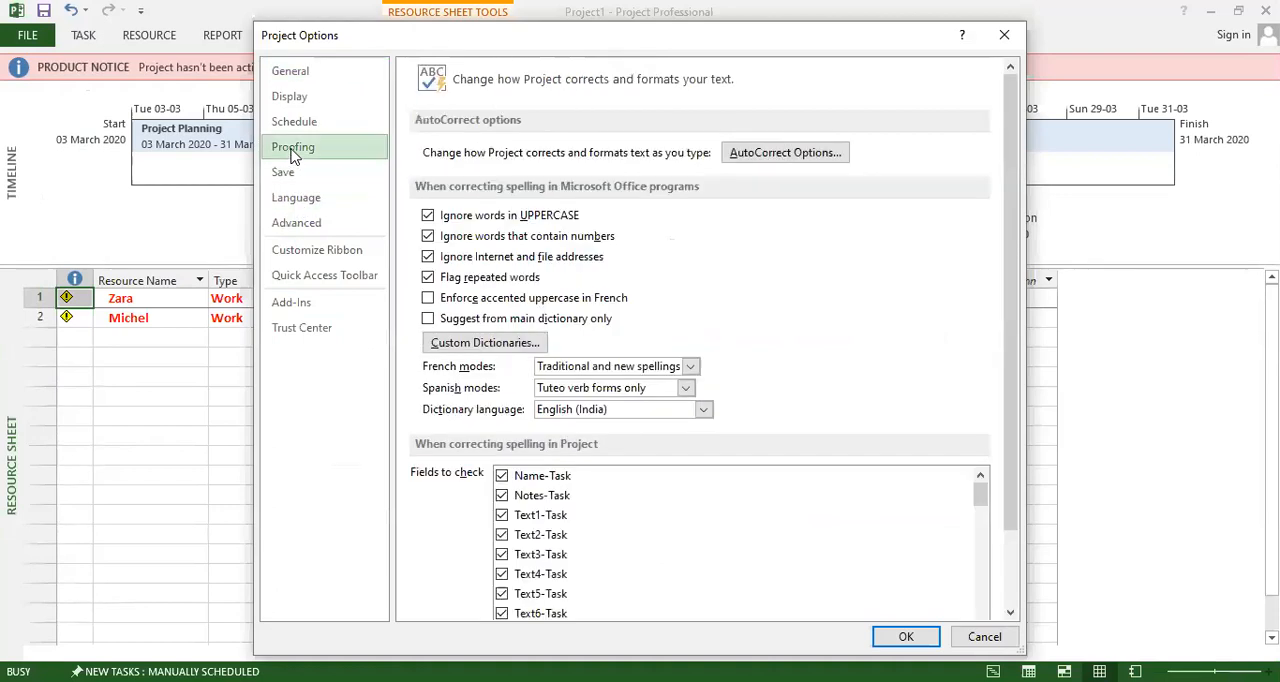
left_click(289, 122)
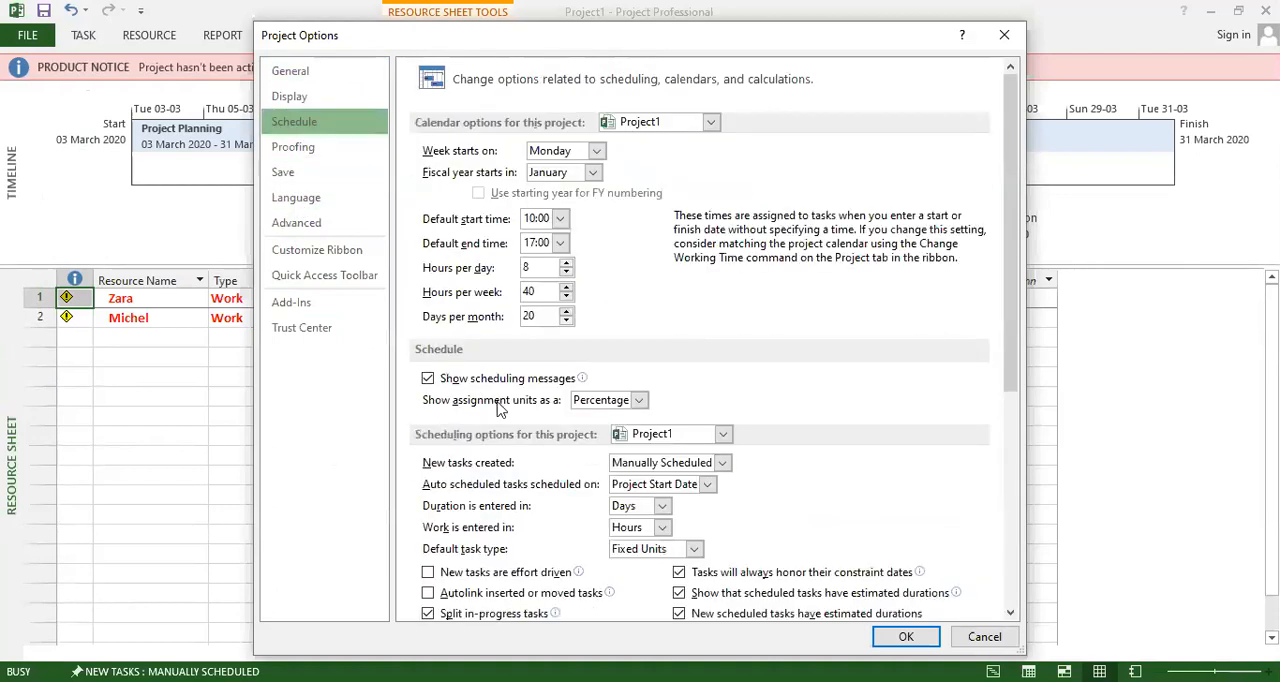
scroll(500, 410, "down", 6)
scroll(500, 410, "up", 6)
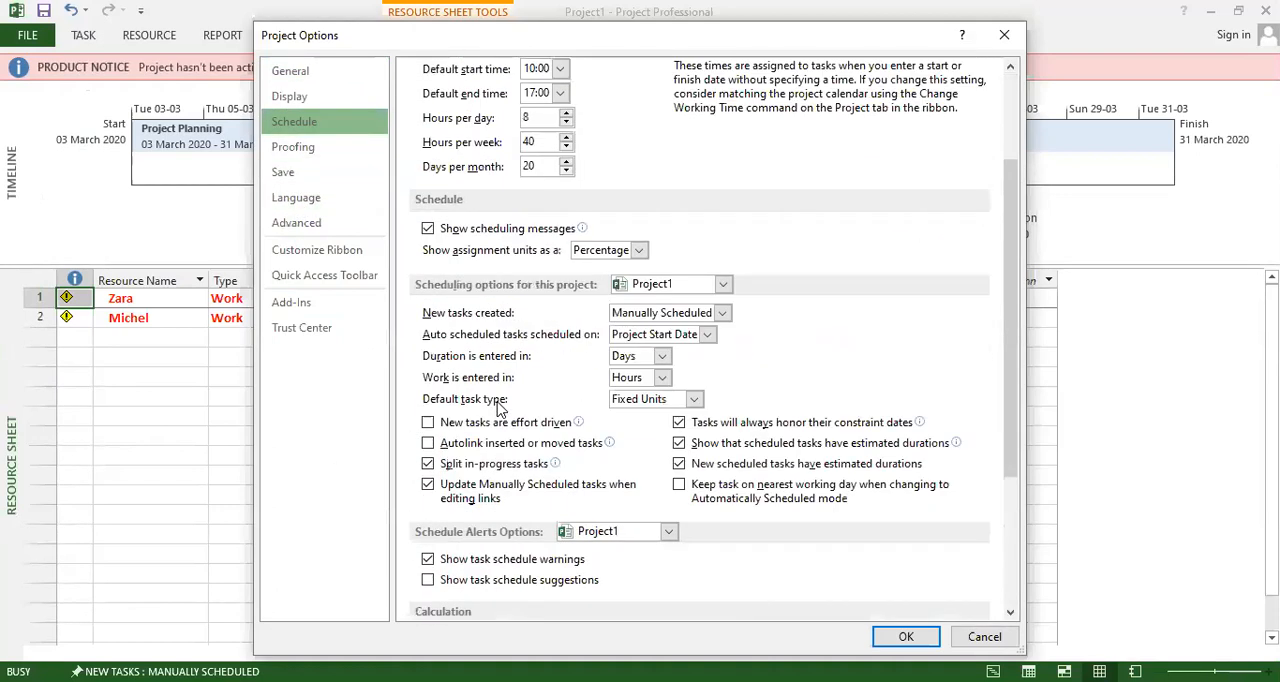
scroll(502, 377, "down", 5)
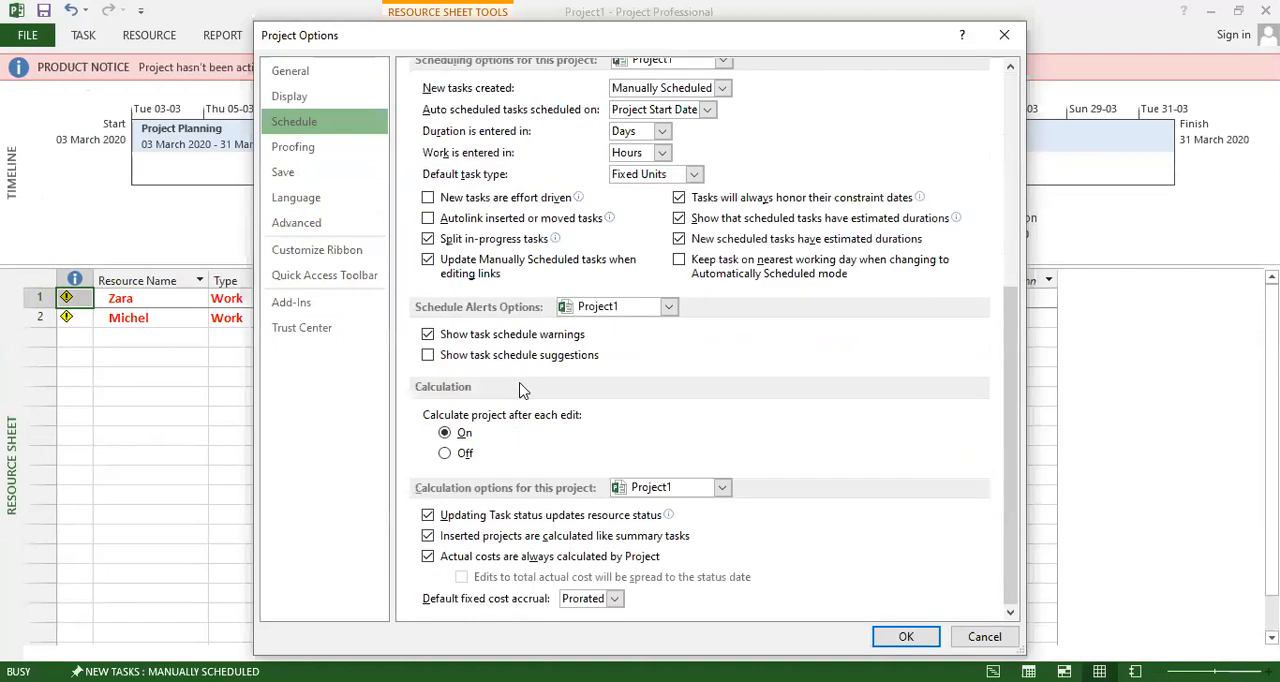
scroll(524, 394, "up", 2)
scroll(524, 394, "up", 3)
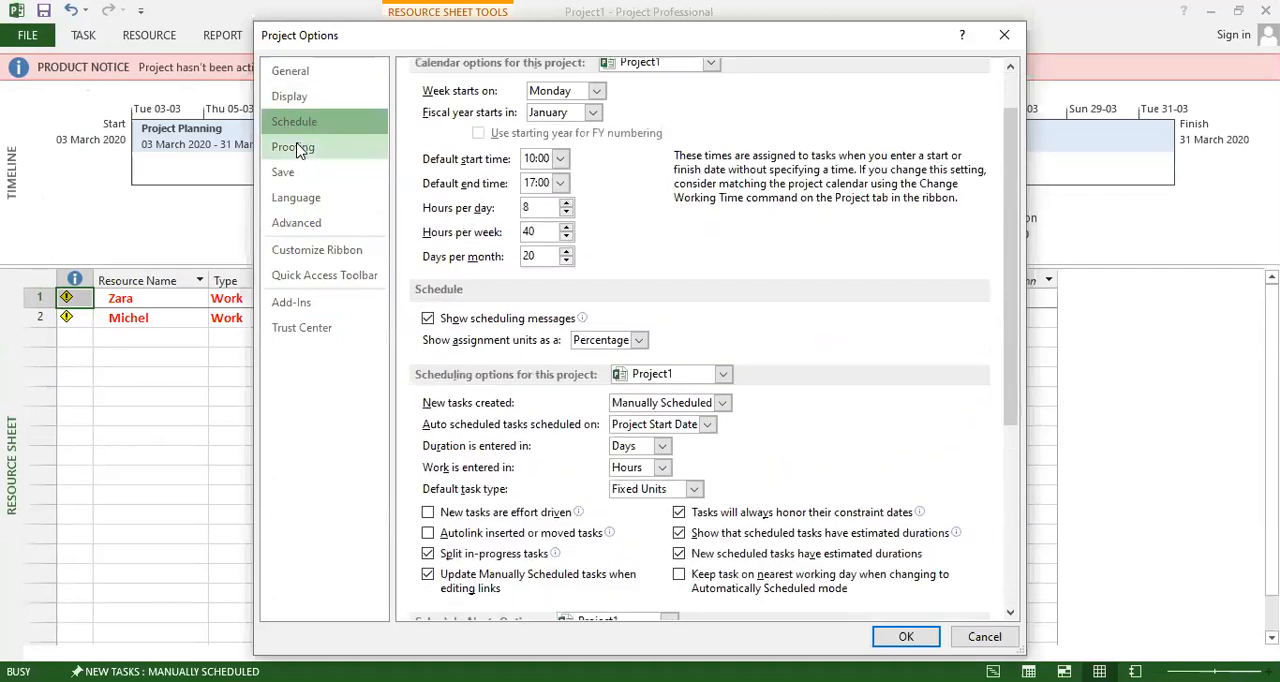
Check the default standard and overtime rates in the Advanced options, and close the options without changes.
left_click(296, 233)
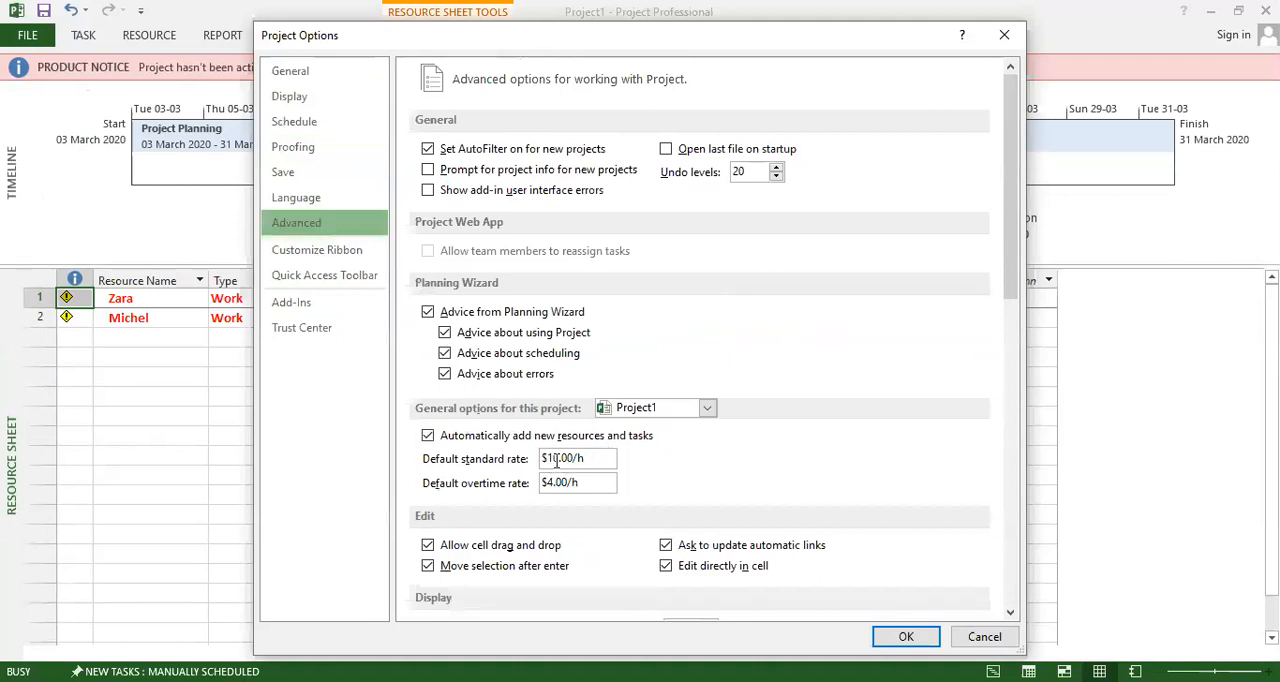
left_click_drag(567, 460, 528, 460)
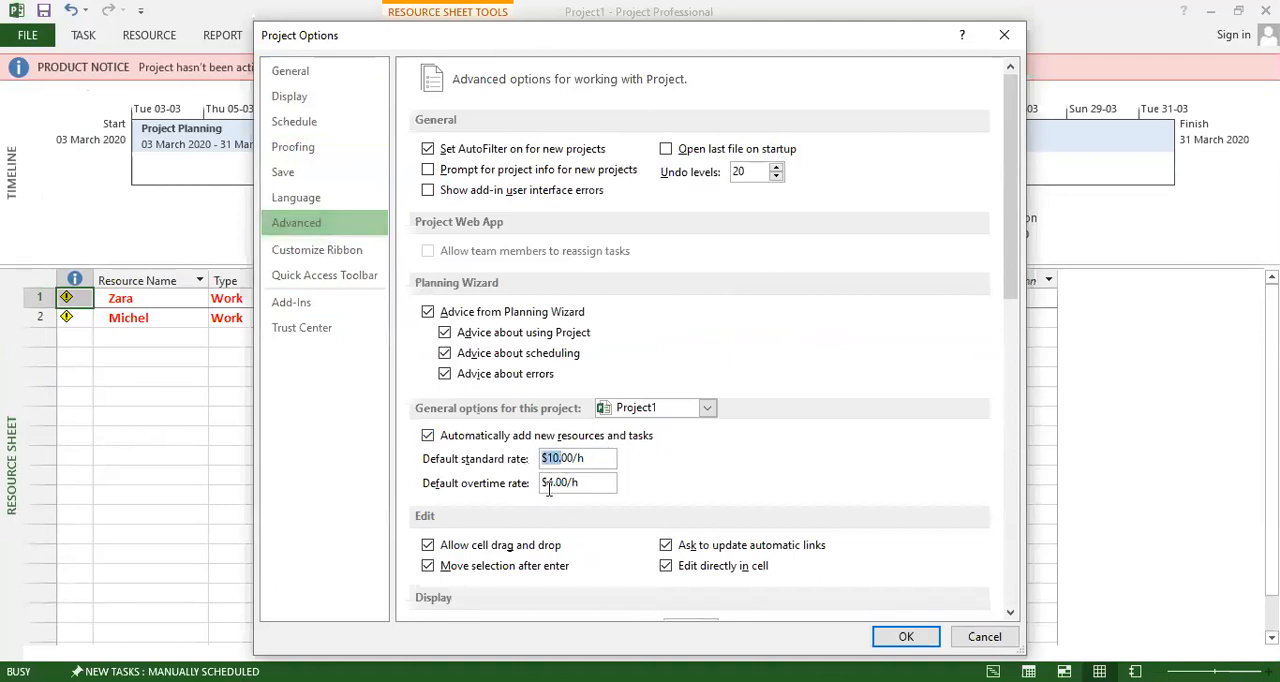
left_click(1006, 37)
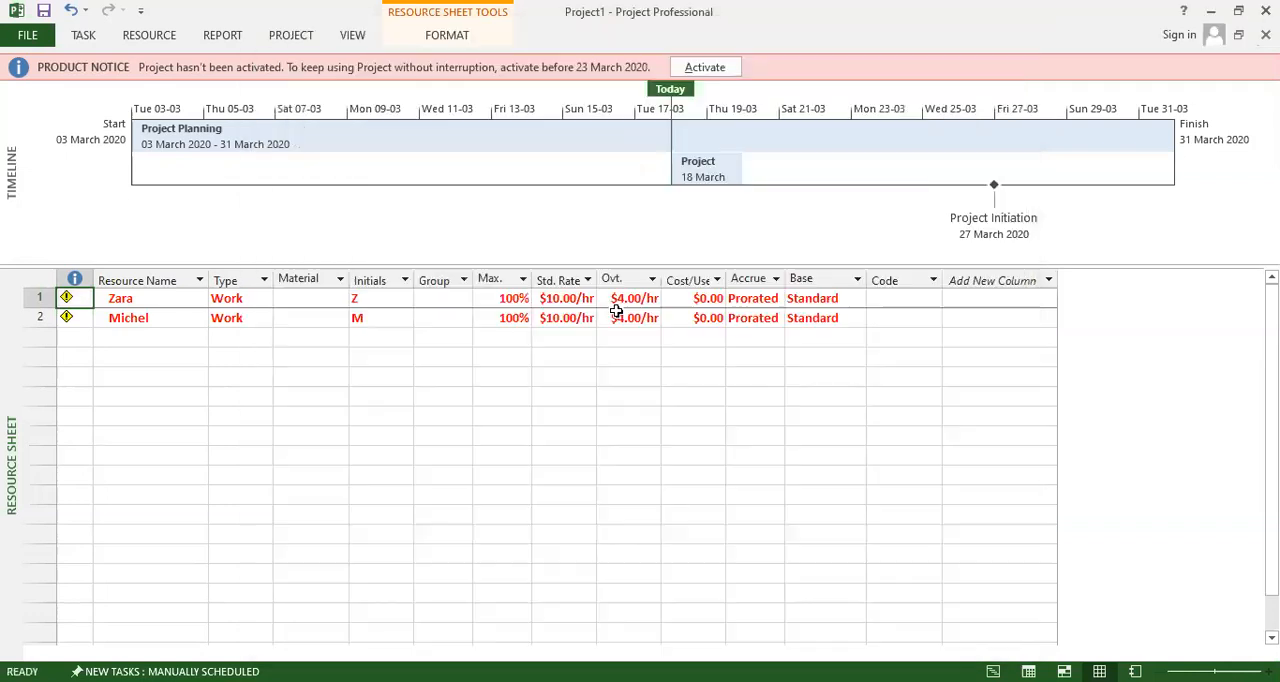
Check the first resource's standard and overtime rates, inspect the costs and notes in its Resource Information, and cancel the dialog.
left_click(560, 300)
left_click(625, 298)
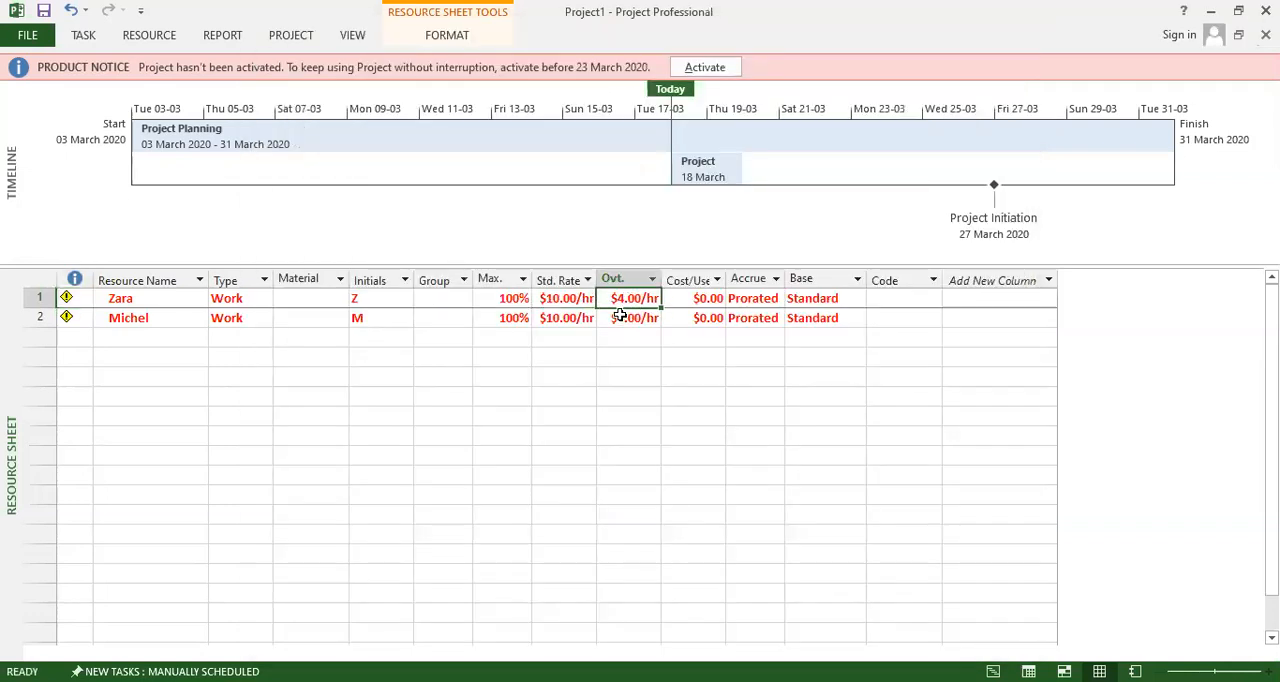
double_click(698, 298)
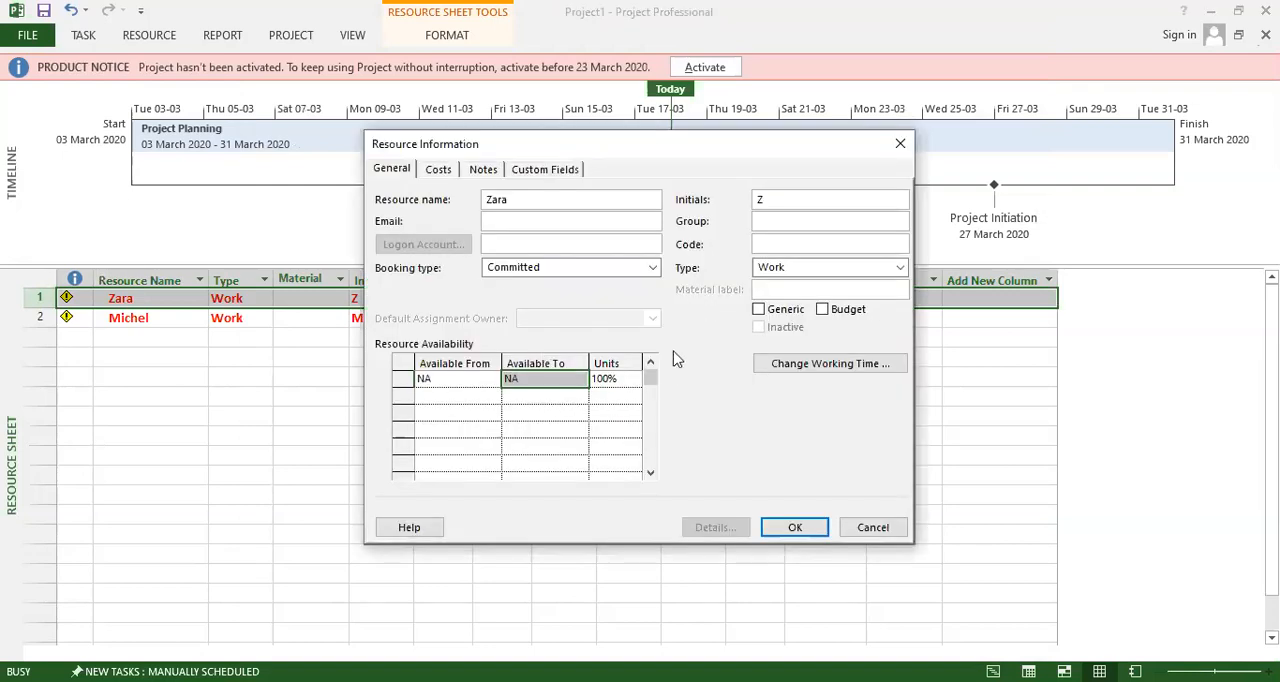
left_click(440, 170)
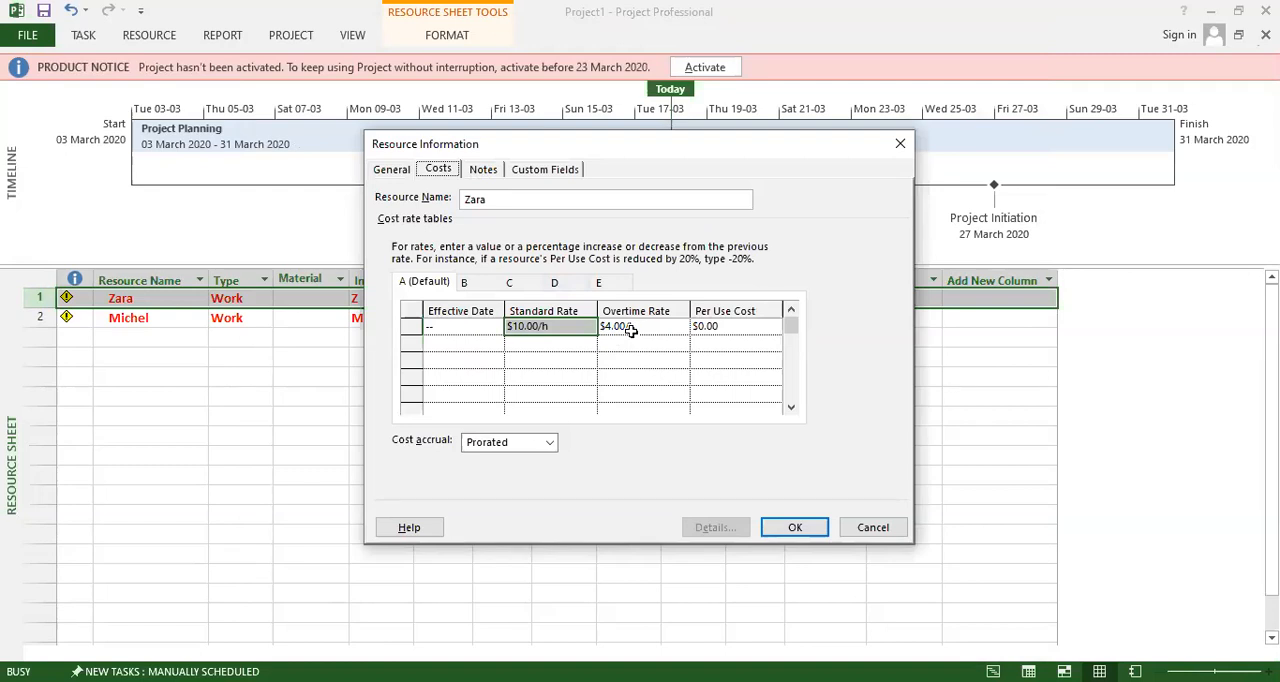
left_click(482, 176)
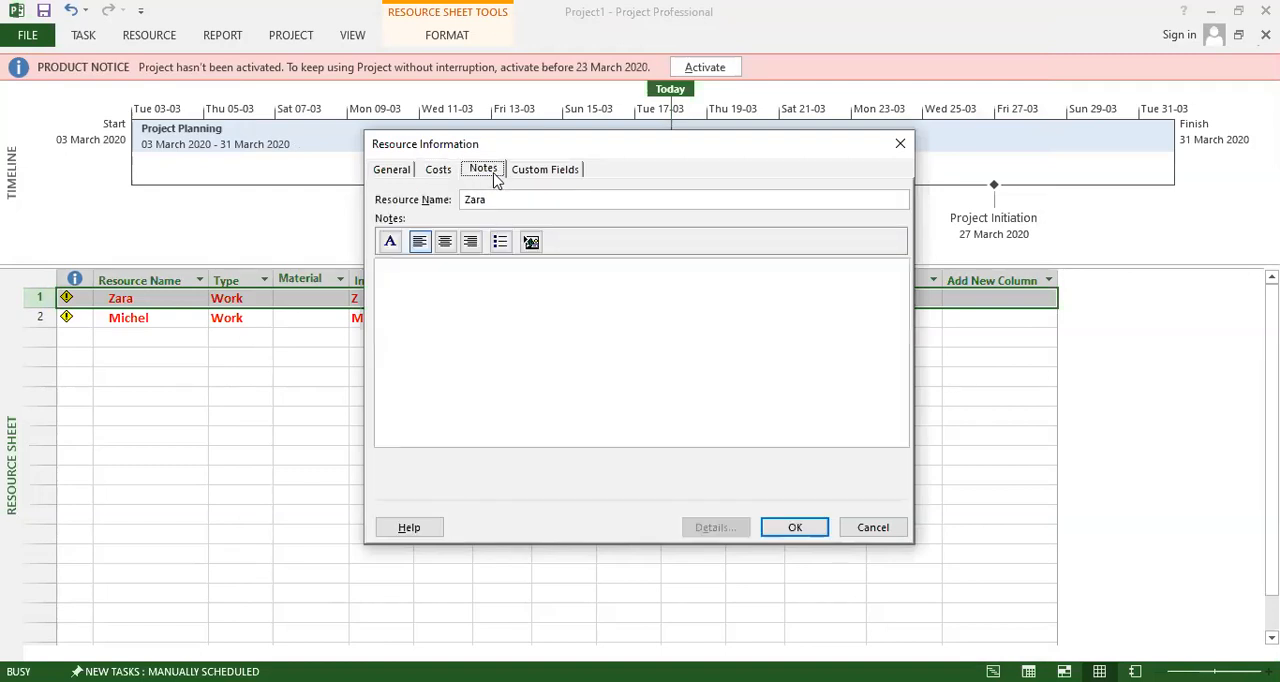
left_click(866, 533)
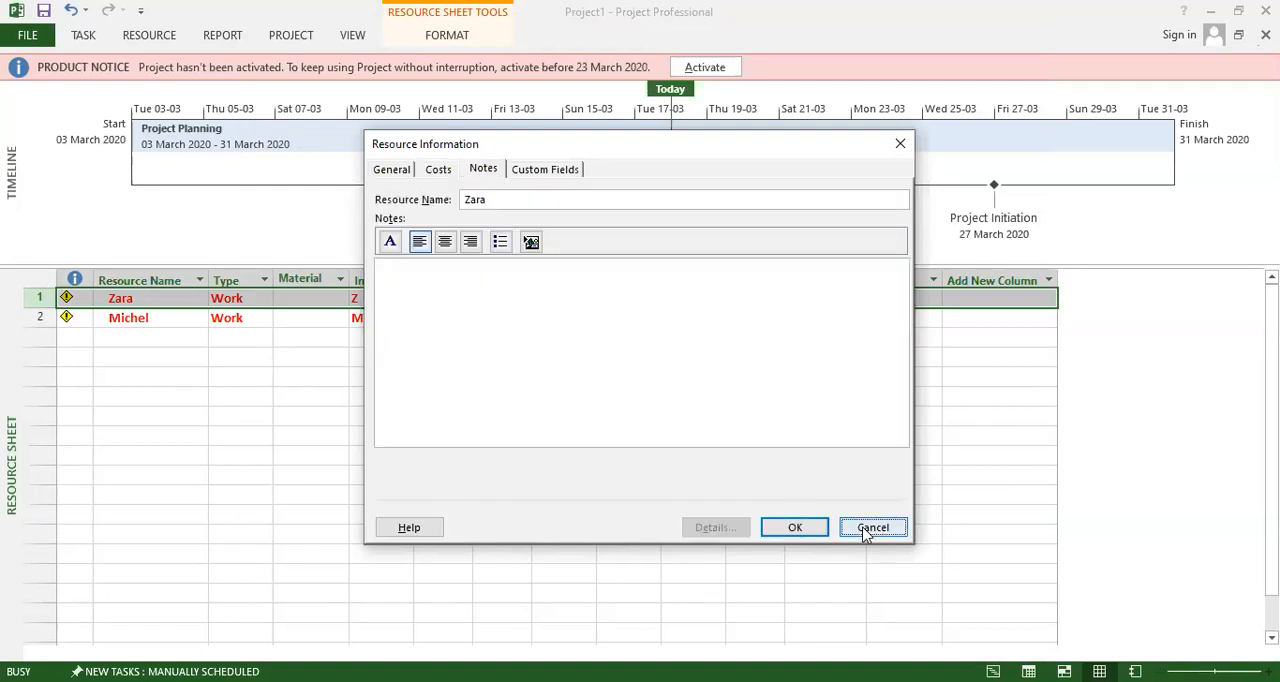
Switch from the Resource Sheet to the Resource Usage view.
left_click(36, 37)
left_click(37, 35)
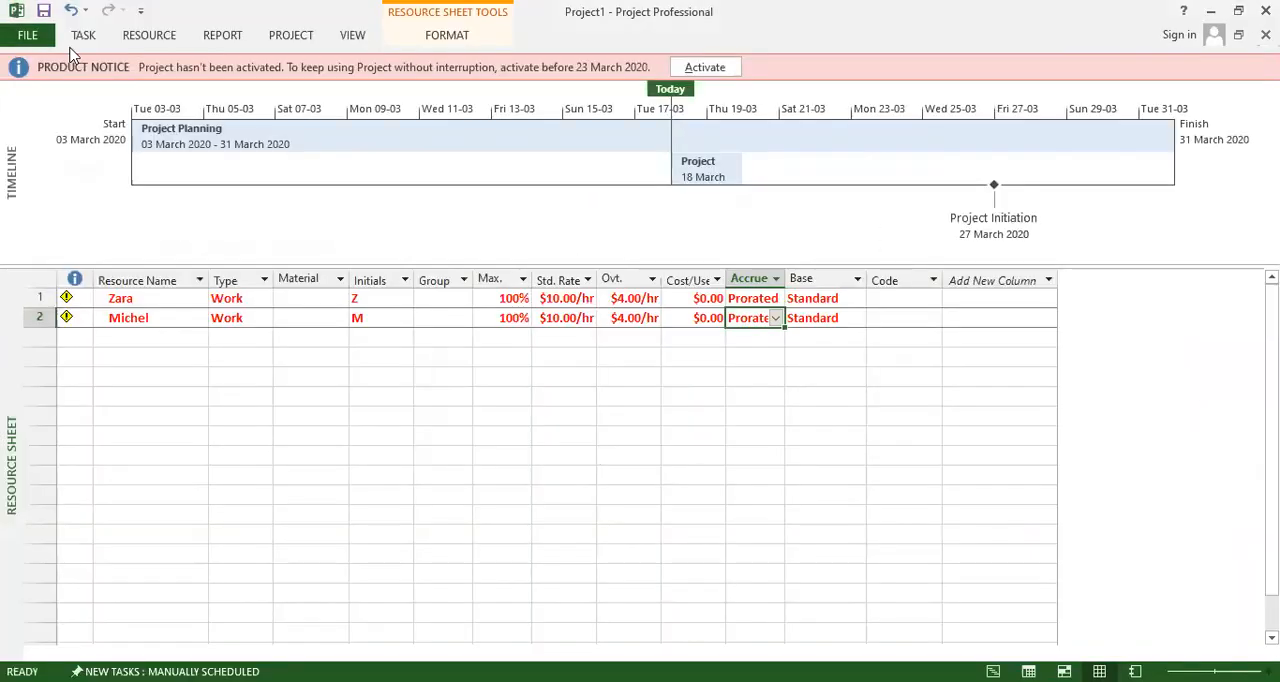
left_click(86, 40)
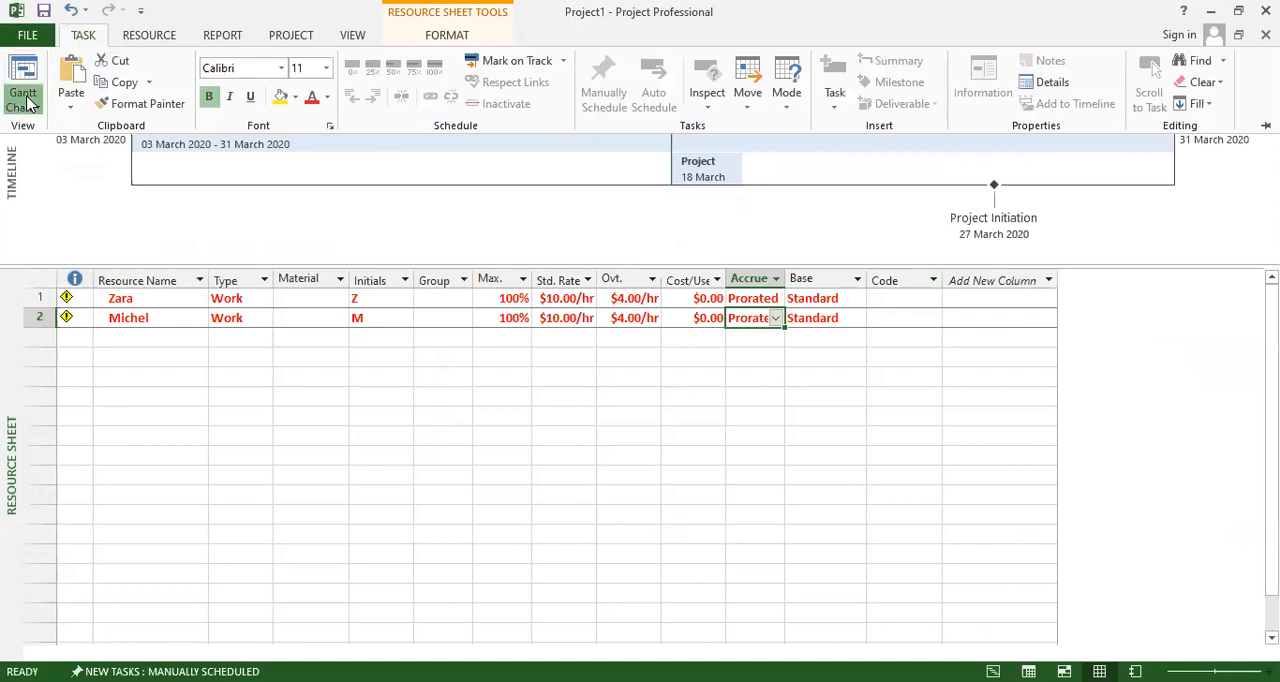
left_click(28, 104)
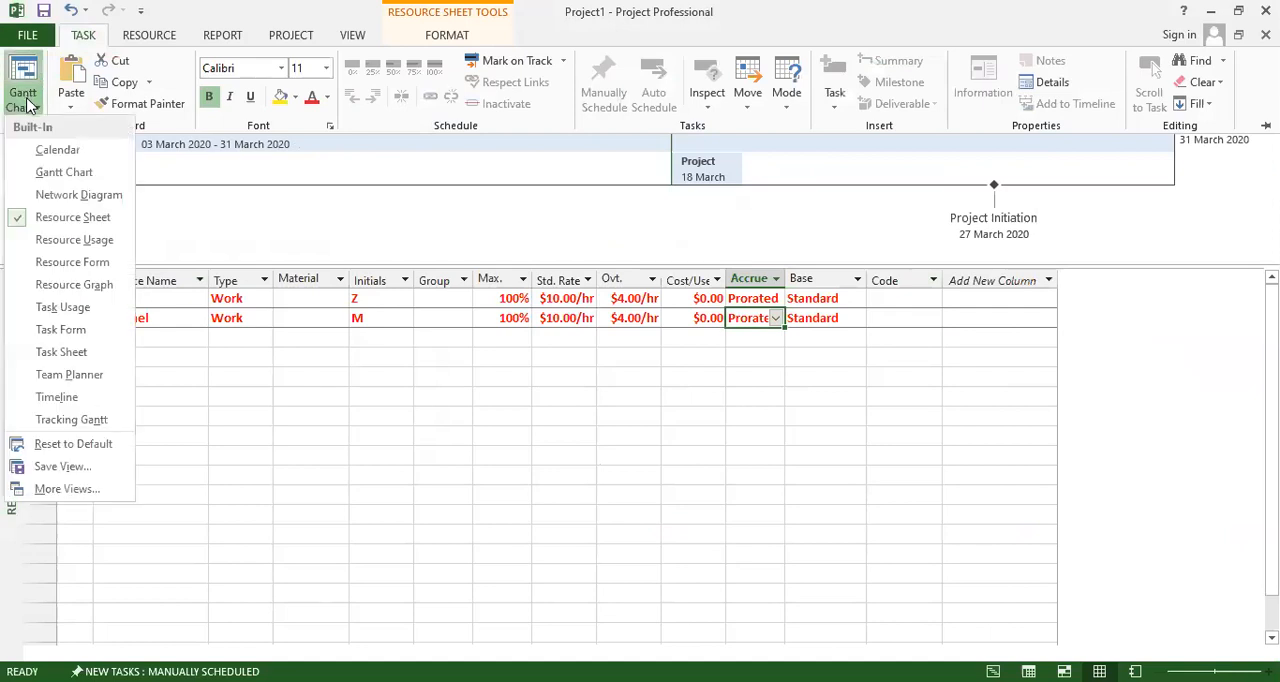
left_click(60, 241)
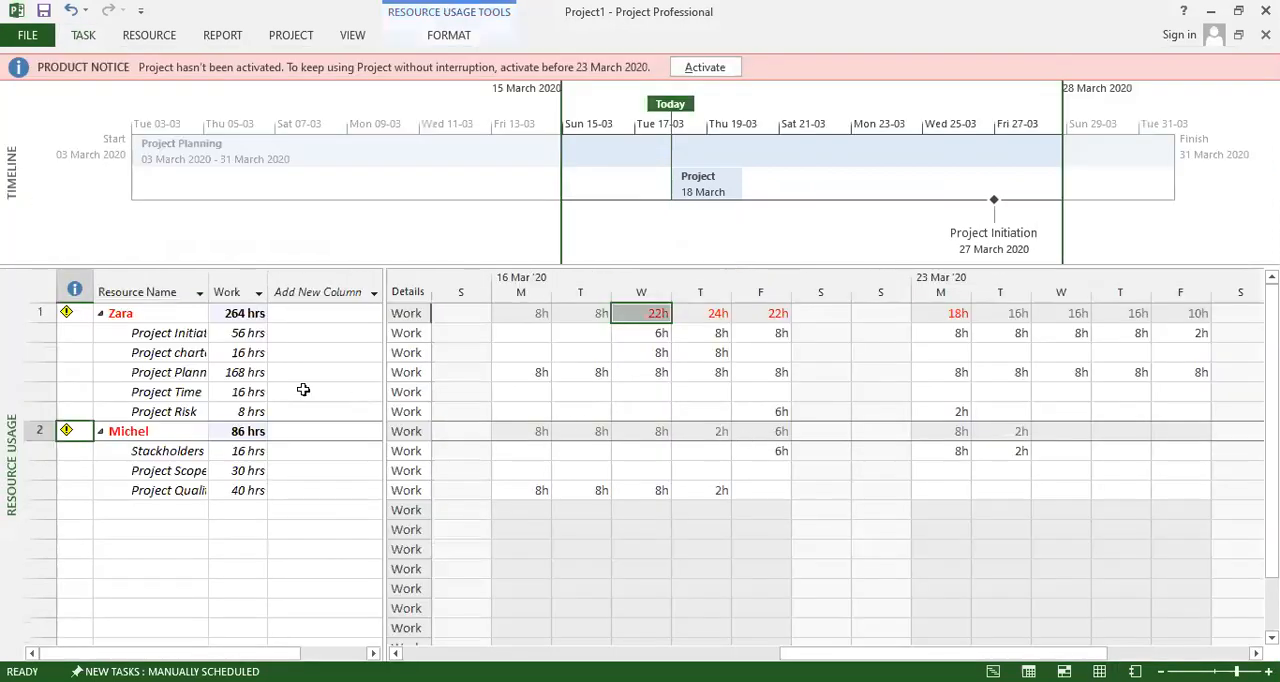
Widen the Resource Name column to show the full task names, and examine the first resource's total and per-task work hours.
left_click_drag(208, 292, 276, 292)
left_click(306, 314)
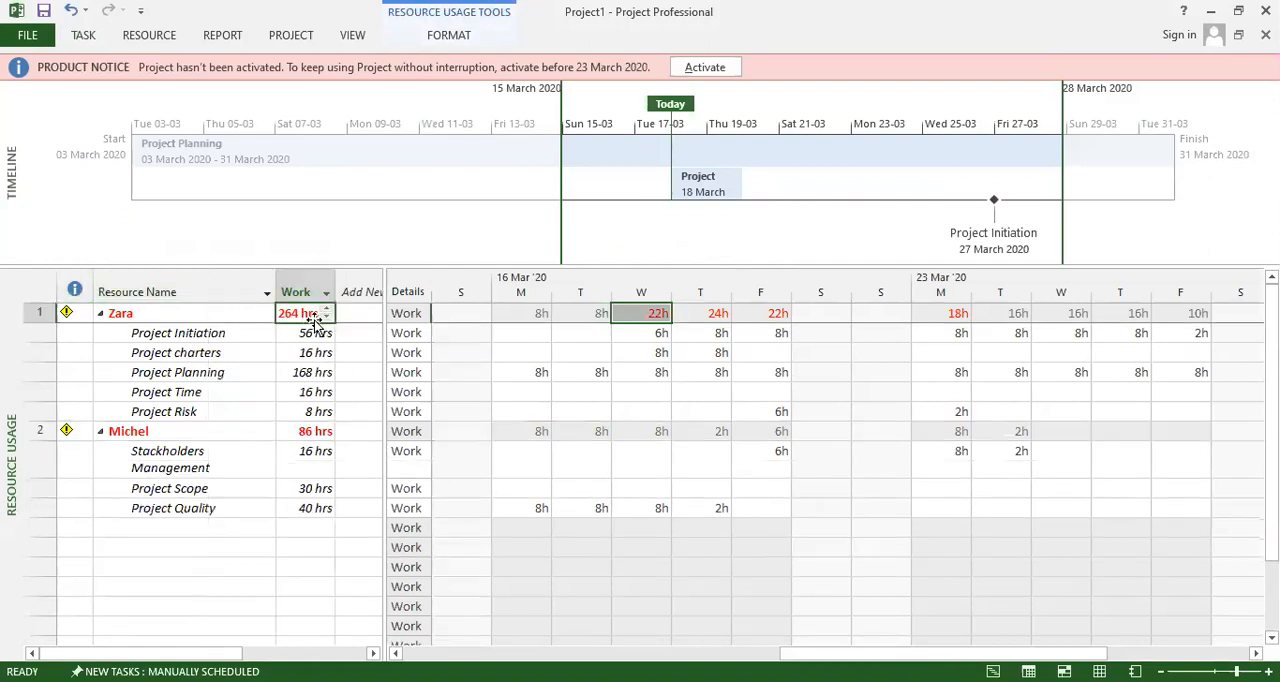
left_click(304, 336)
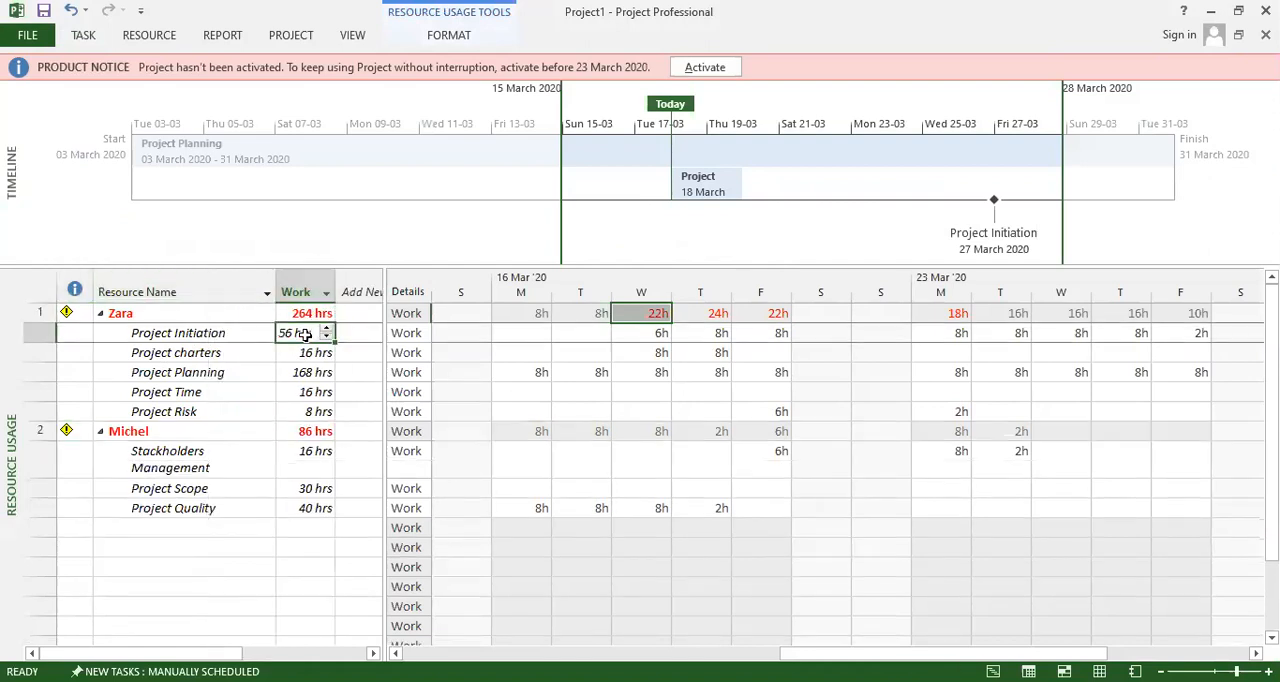
left_click(298, 356)
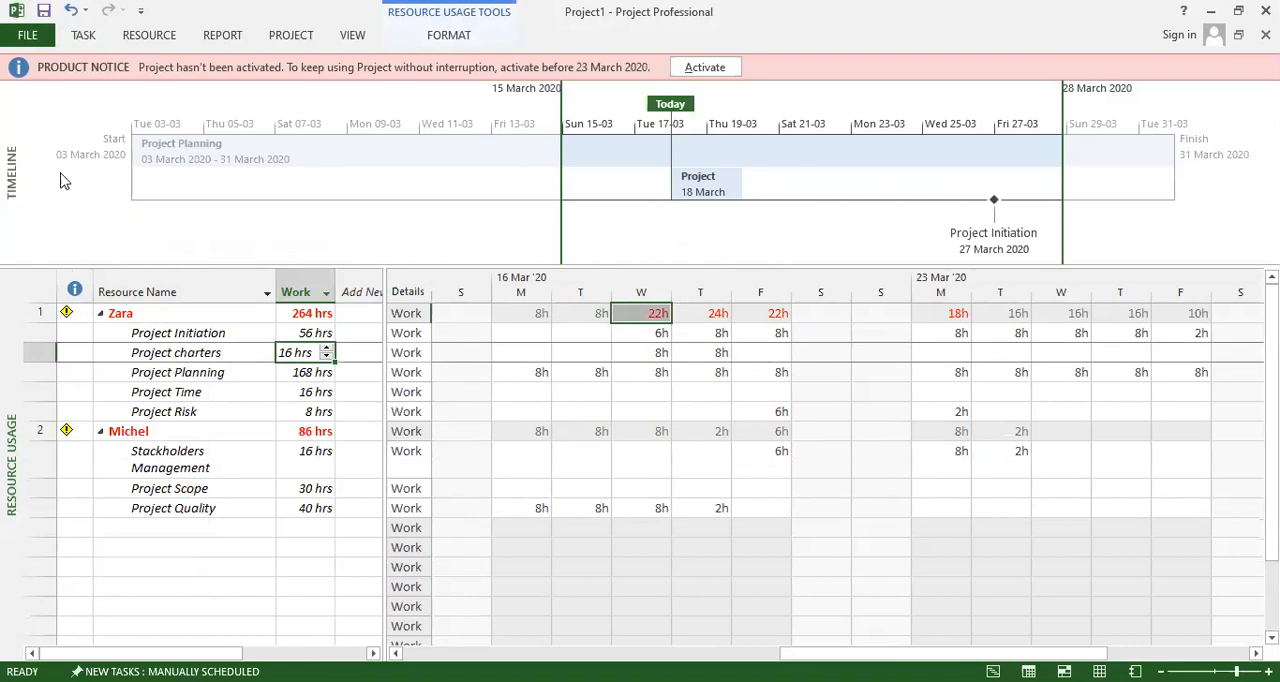
Return to the Gantt Chart view and switch from there to the Resource Graph view.
left_click(83, 35)
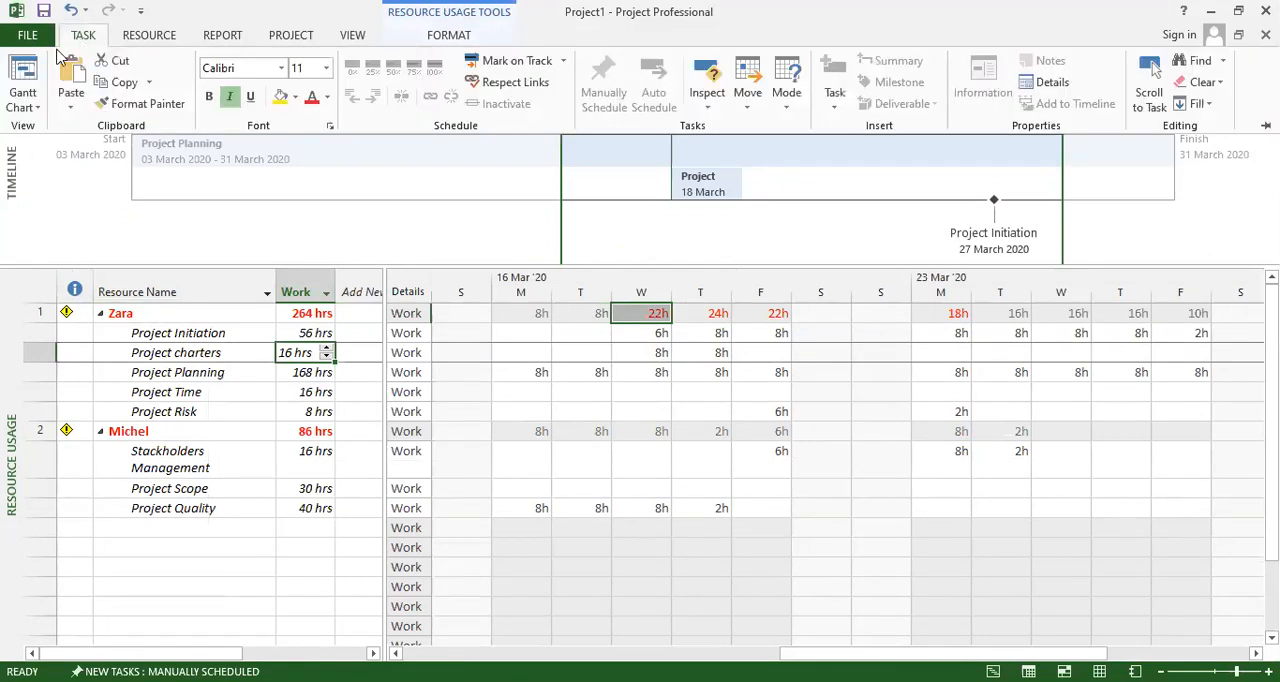
left_click(22, 80)
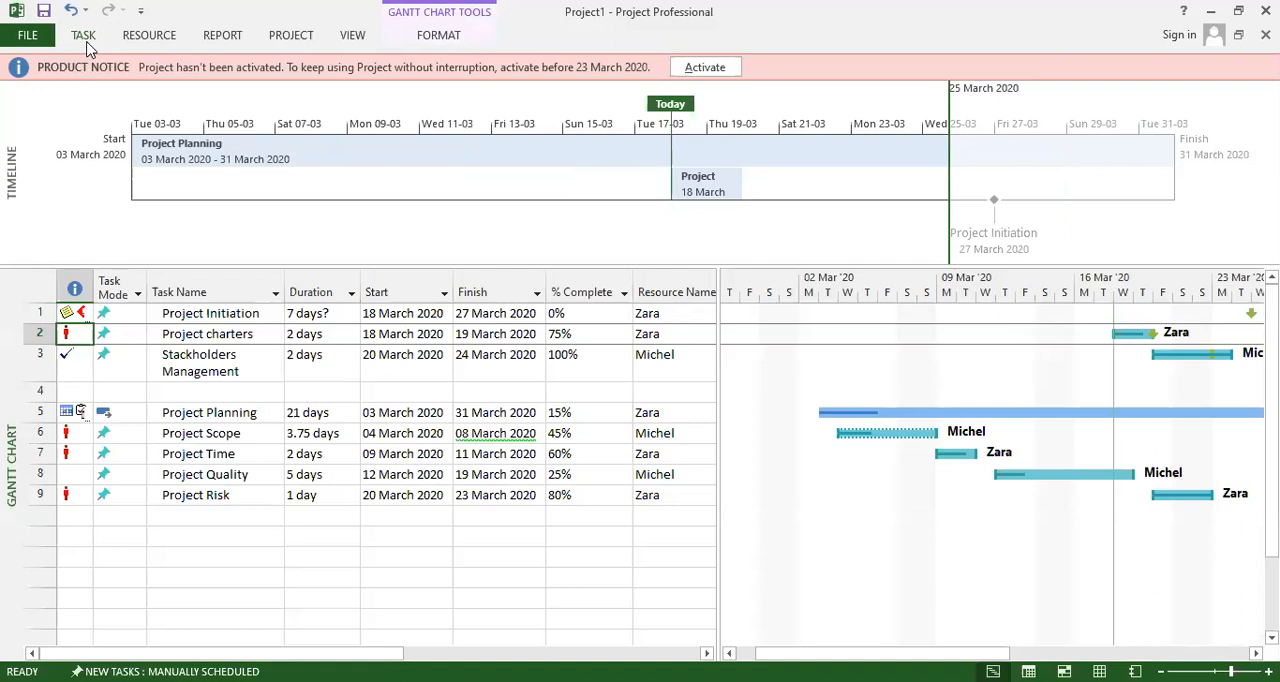
left_click(84, 38)
left_click(135, 38)
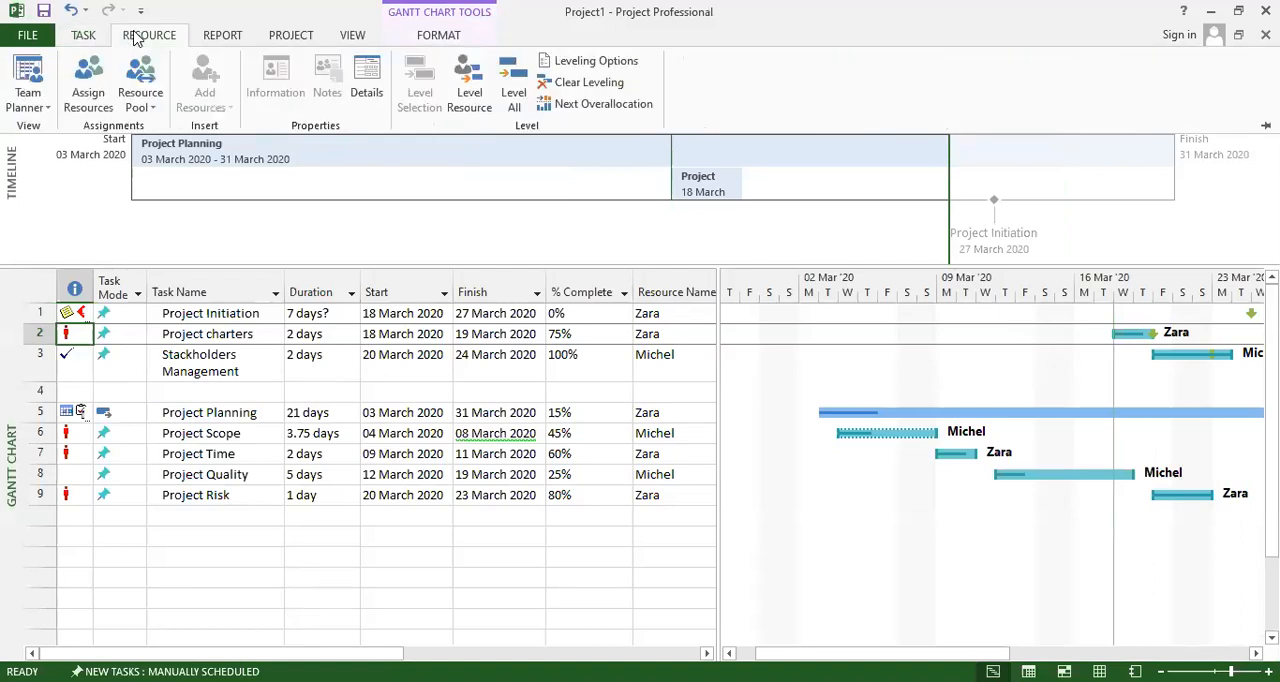
left_click(40, 104)
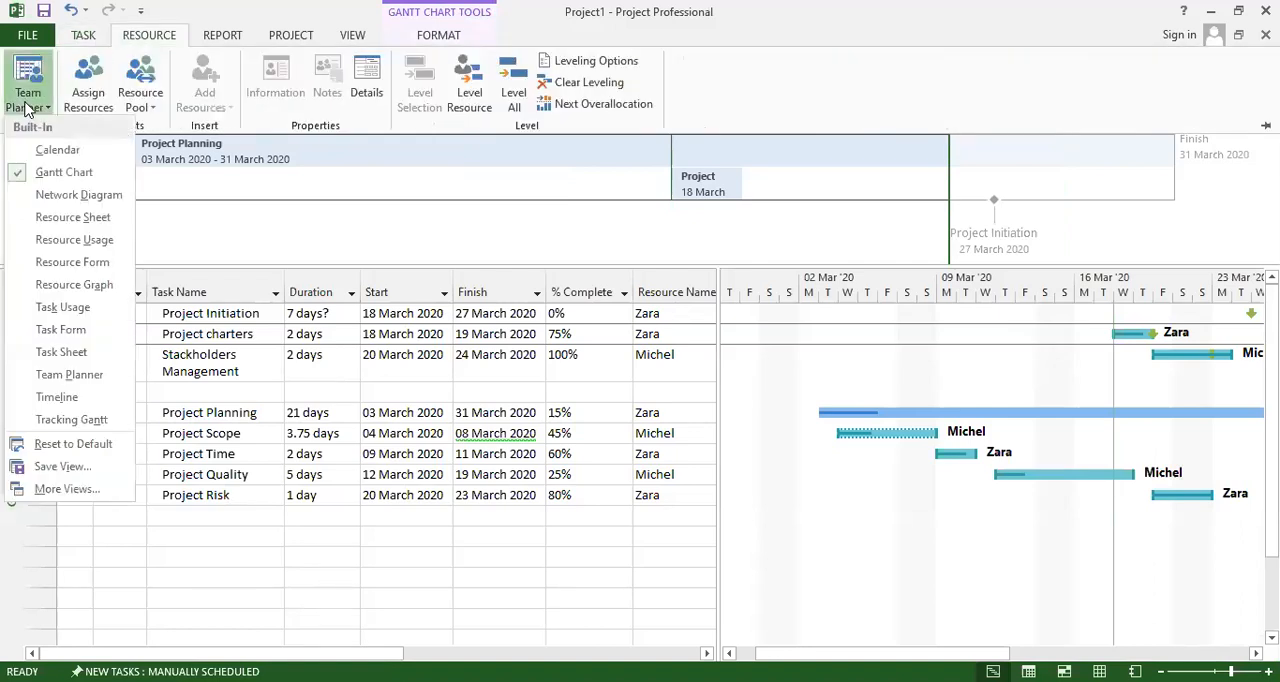
left_click(77, 287)
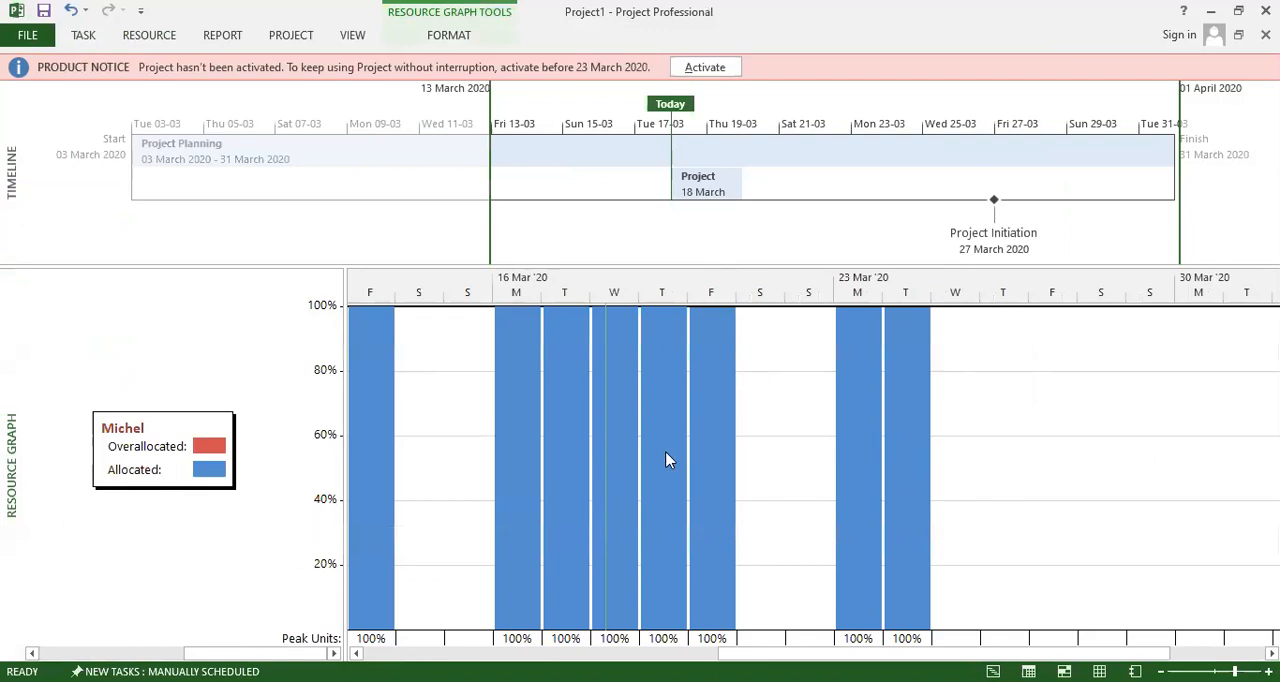
Compare the allocated and overallocated bars of the two resources in the Resource Graph.
scroll(669, 460, "up", 1)
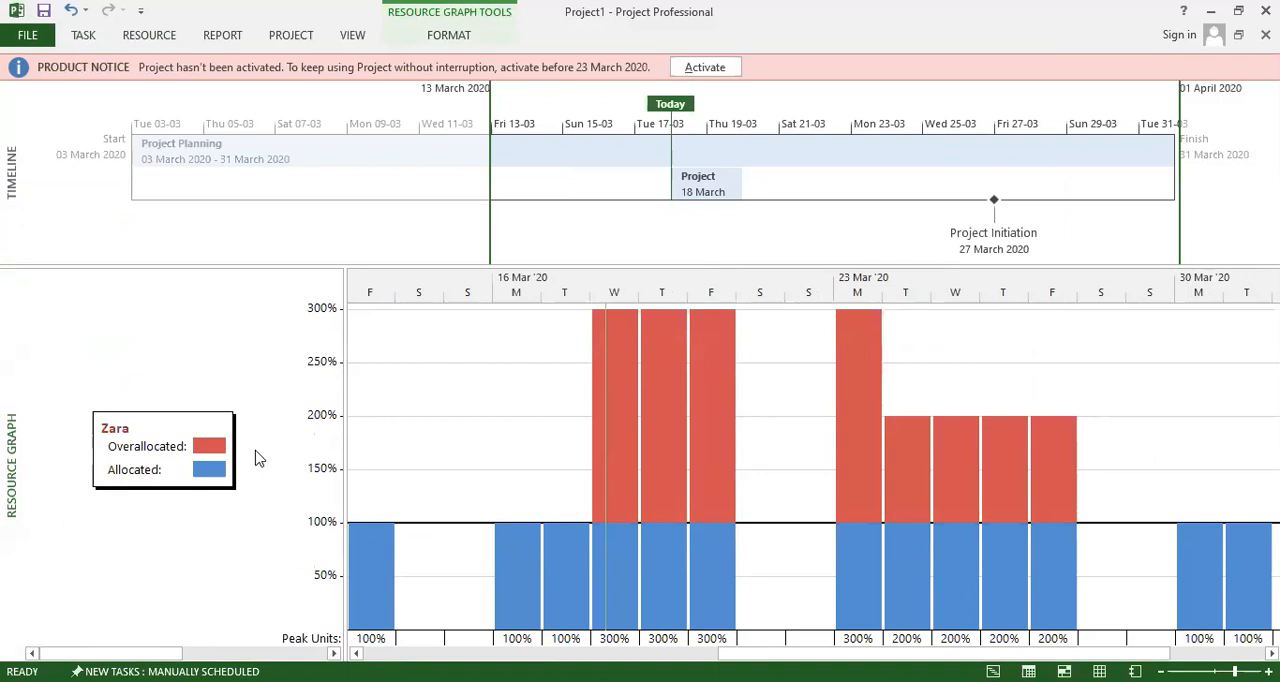
scroll(254, 458, "down", 1)
scroll(254, 458, "up", 1)
scroll(254, 450, "down", 1)
scroll(534, 452, "up", 1)
scroll(514, 461, "down", 1)
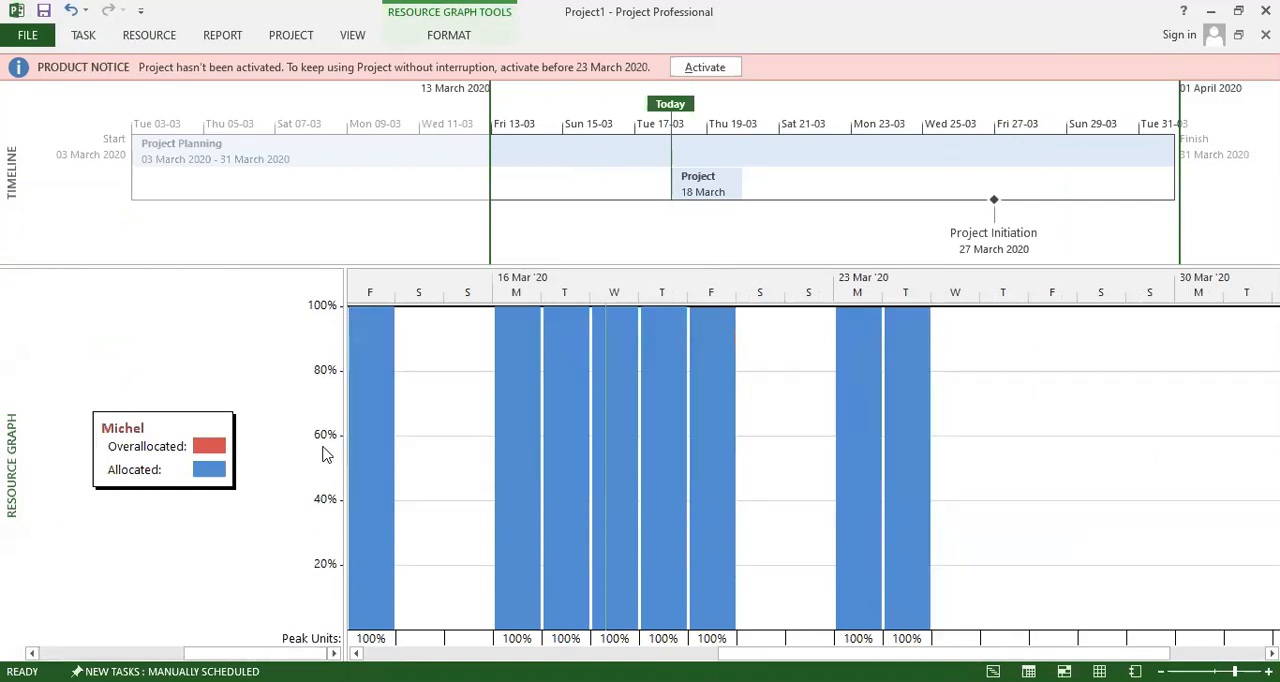
Switch from the Resource Graph to the Task Sheet view to review the task details.
left_click(78, 36)
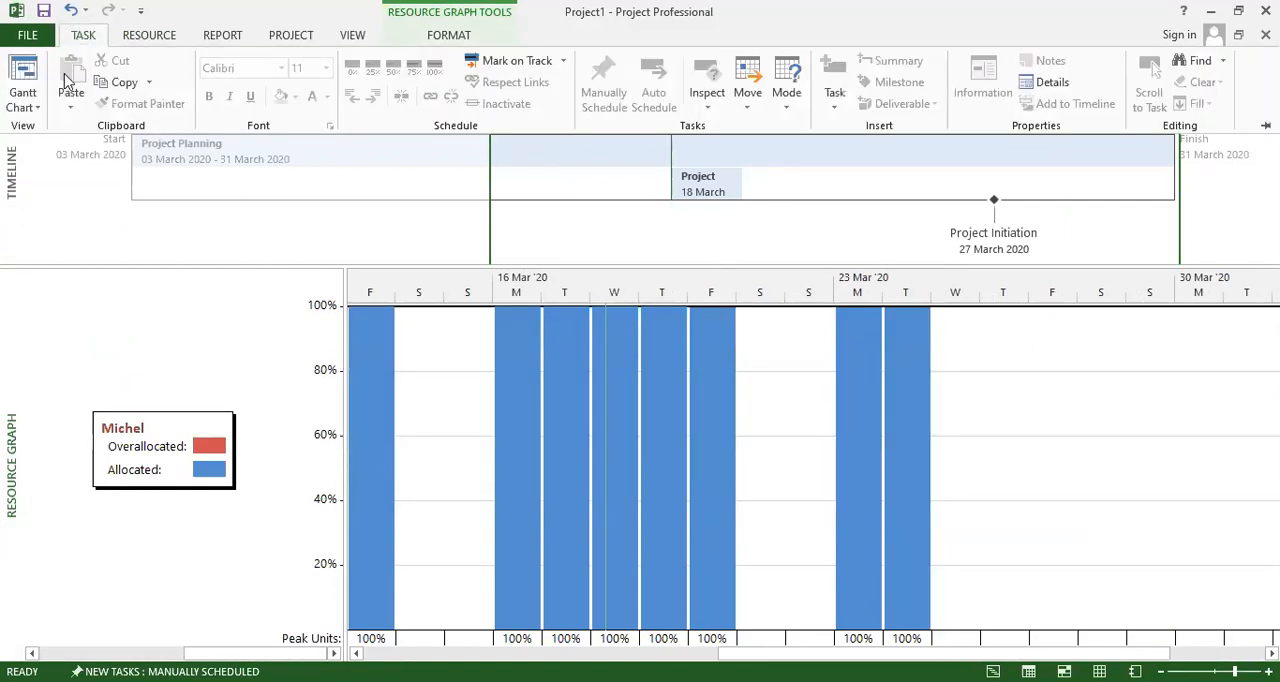
left_click(30, 112)
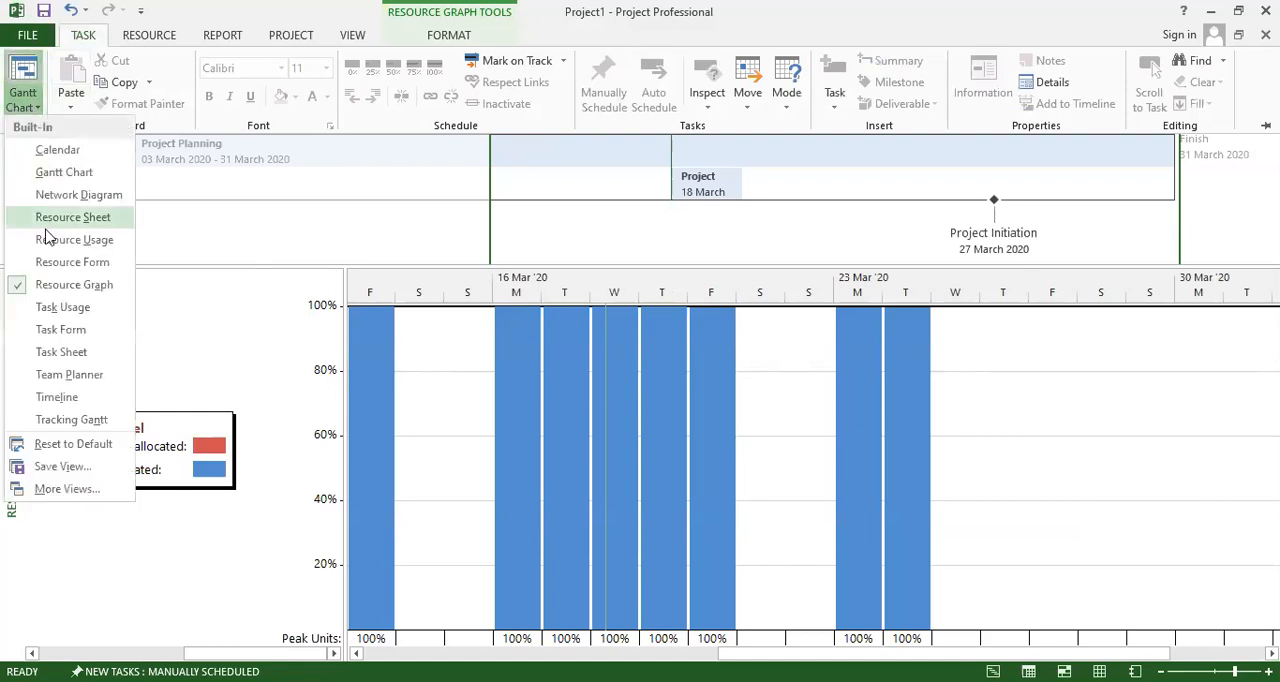
left_click(62, 352)
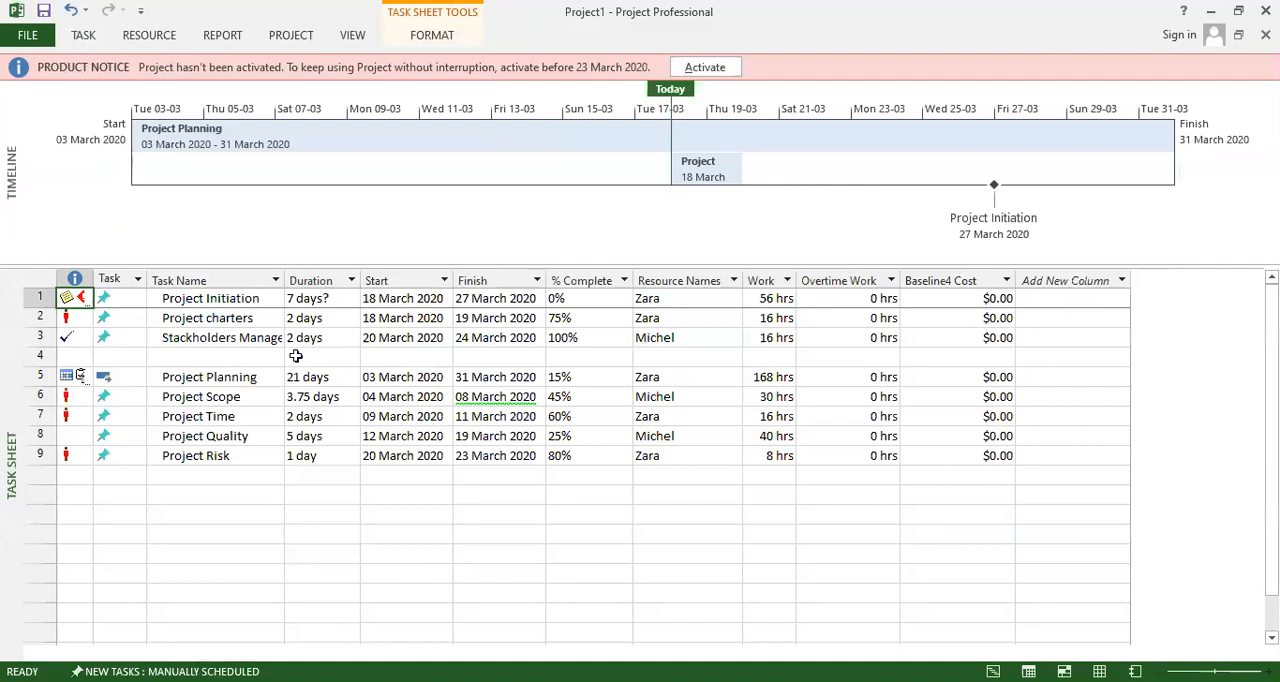
Switch from the Task Sheet to the Tracking Gantt view to review the tasks' progress bars.
left_click(88, 37)
left_click(14, 106)
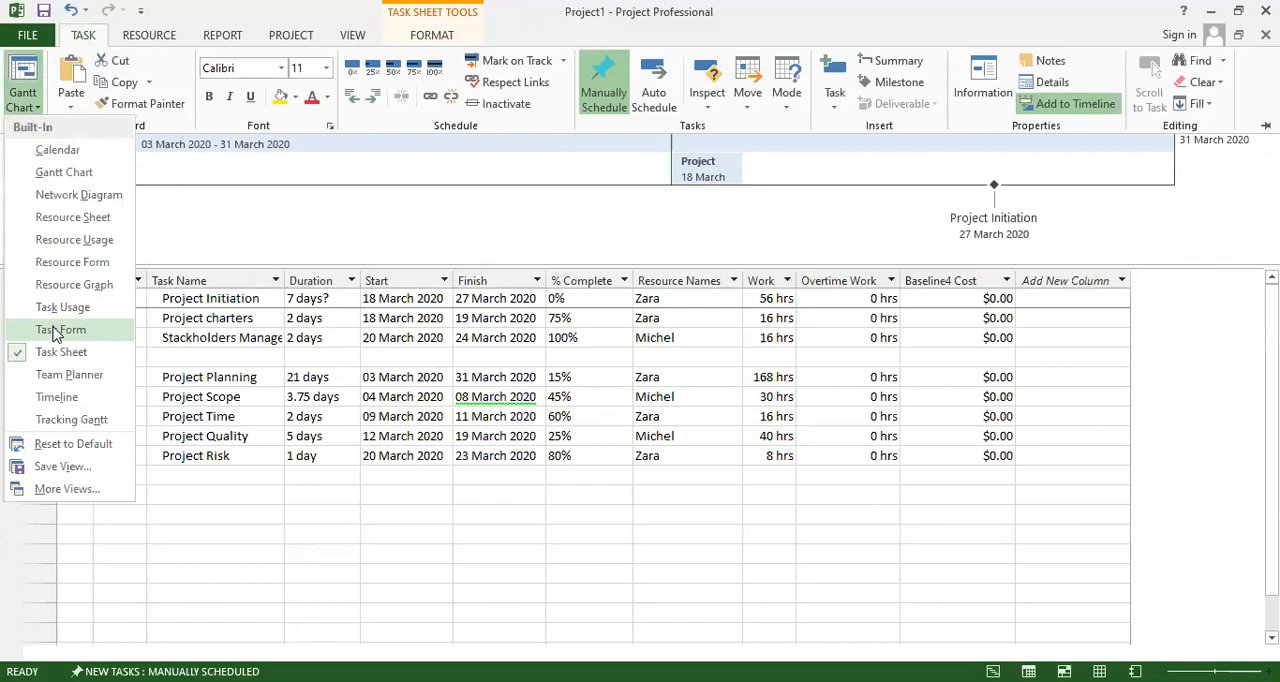
left_click(70, 421)
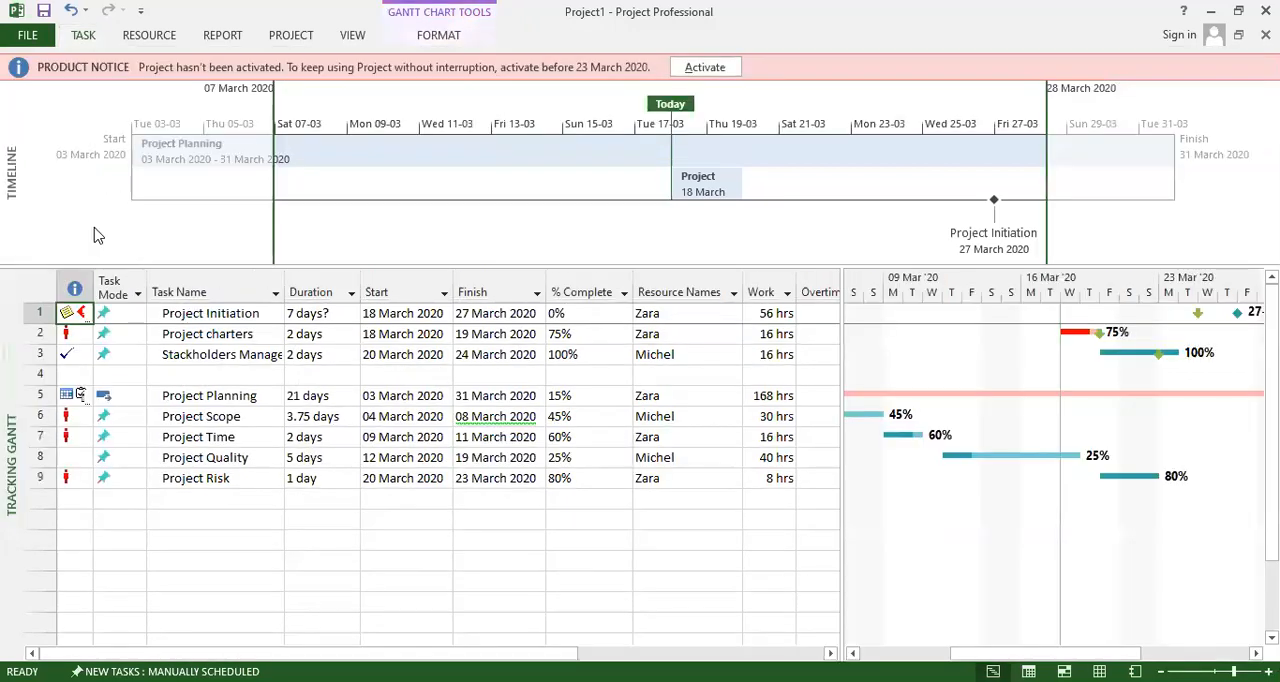
left_click(84, 35)
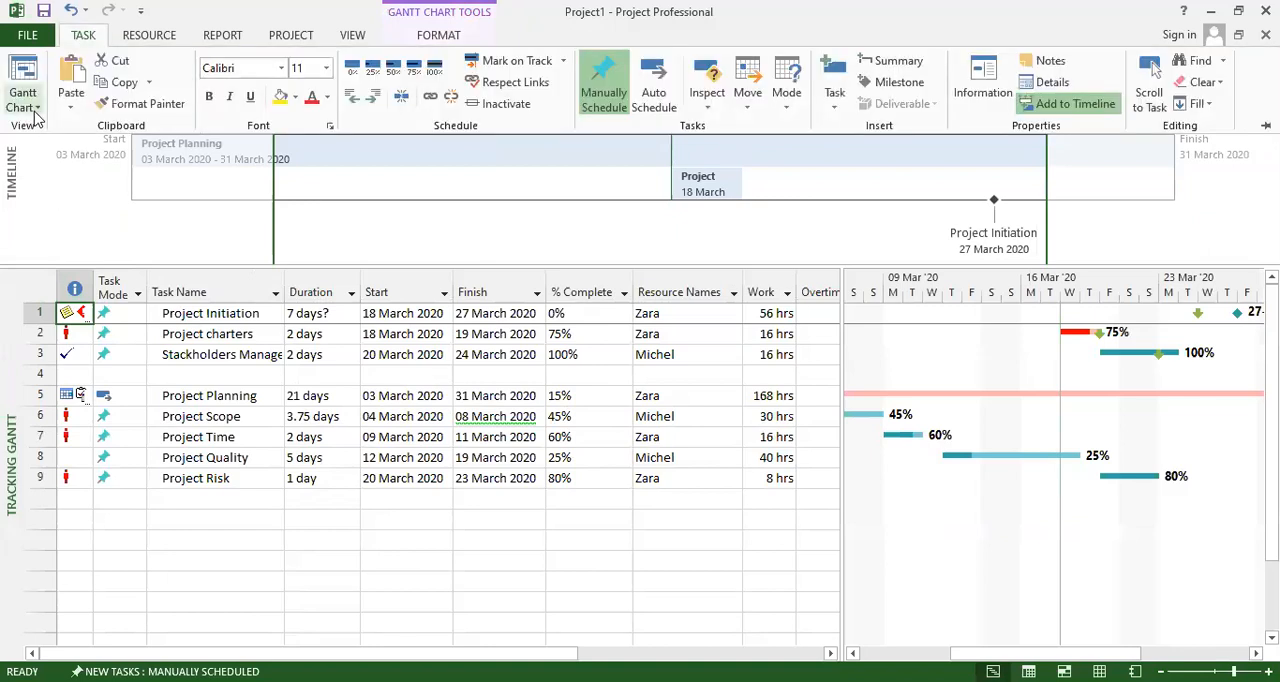
Switch from the Tracking Gantt to the Task Form view and select the resource assigned to Project Initiation.
left_click(22, 100)
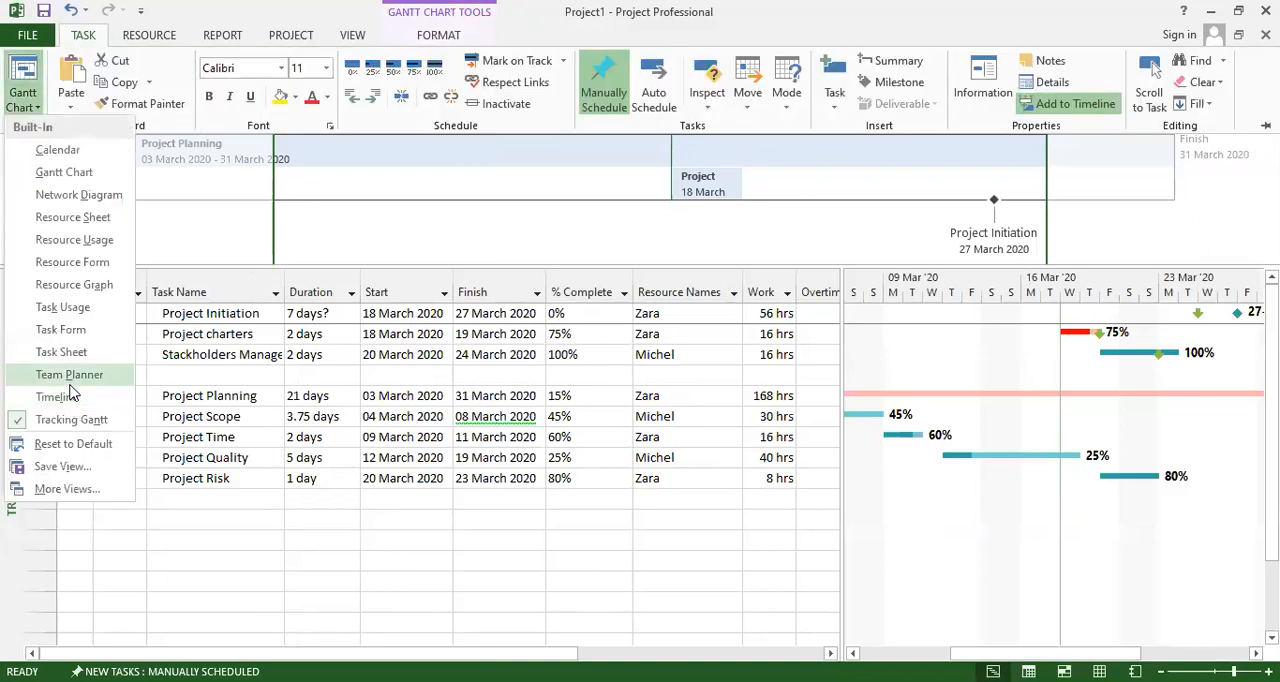
left_click(60, 332)
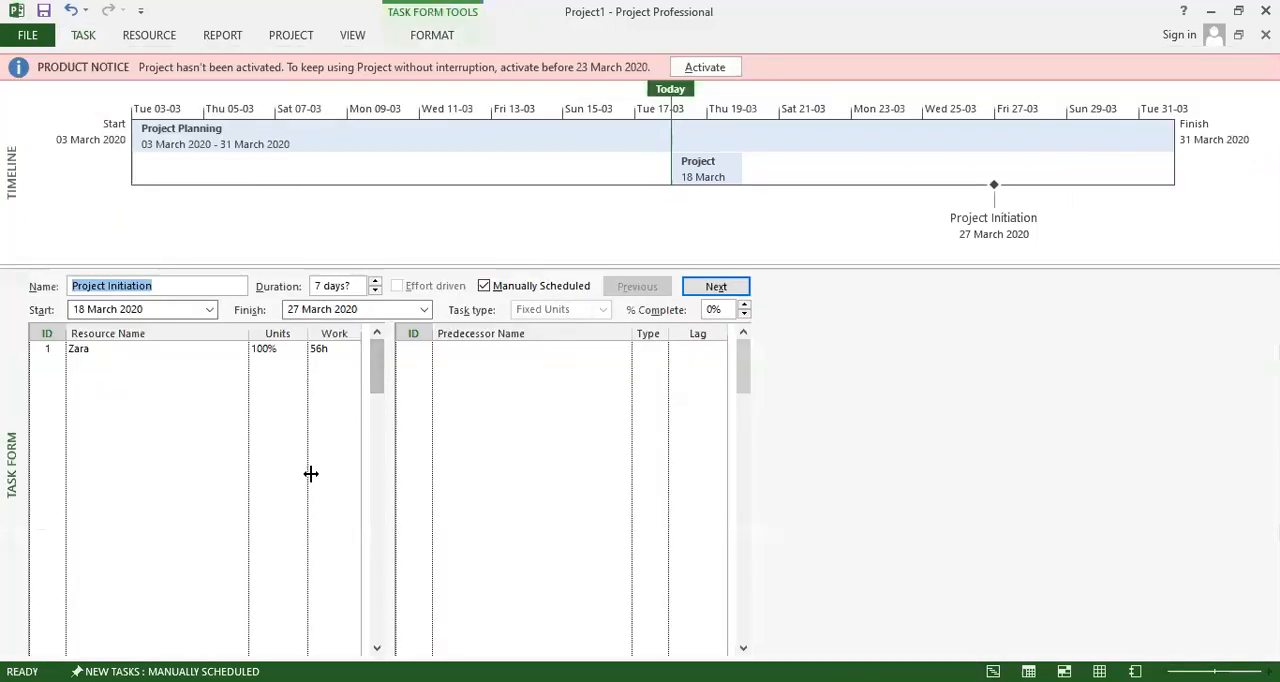
left_click(78, 348)
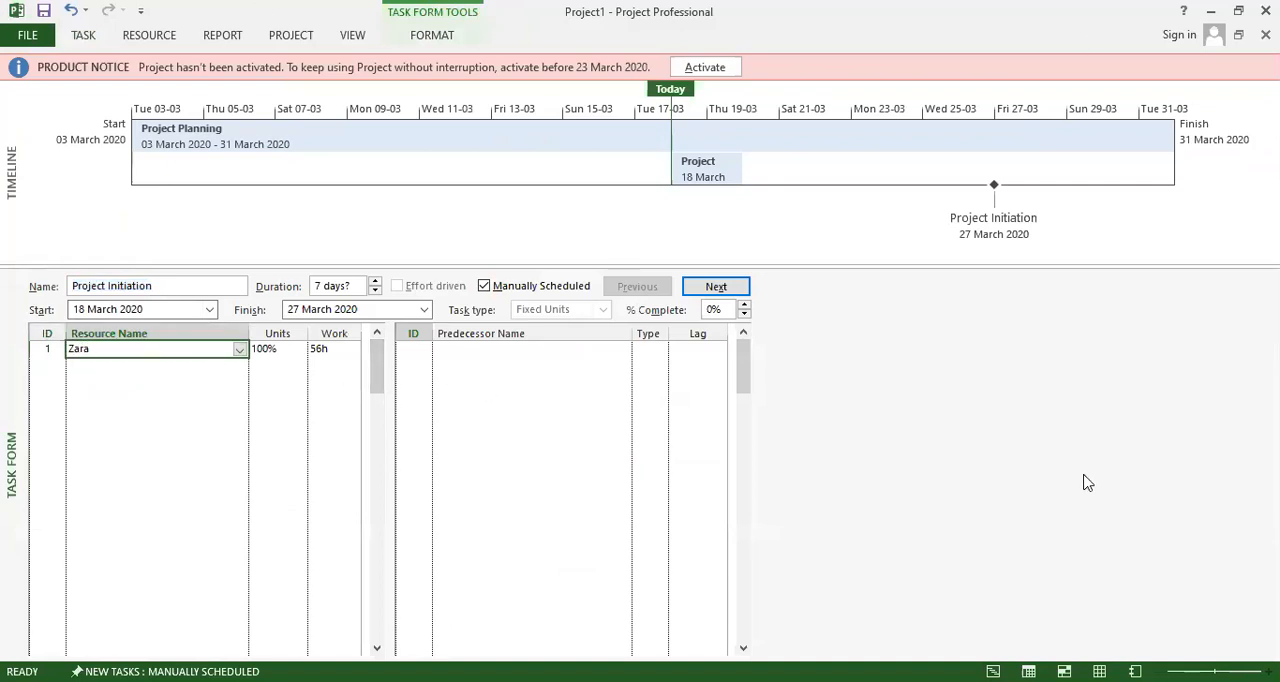
Switch from the Task Form back to the Gantt Chart view.
left_click(152, 38)
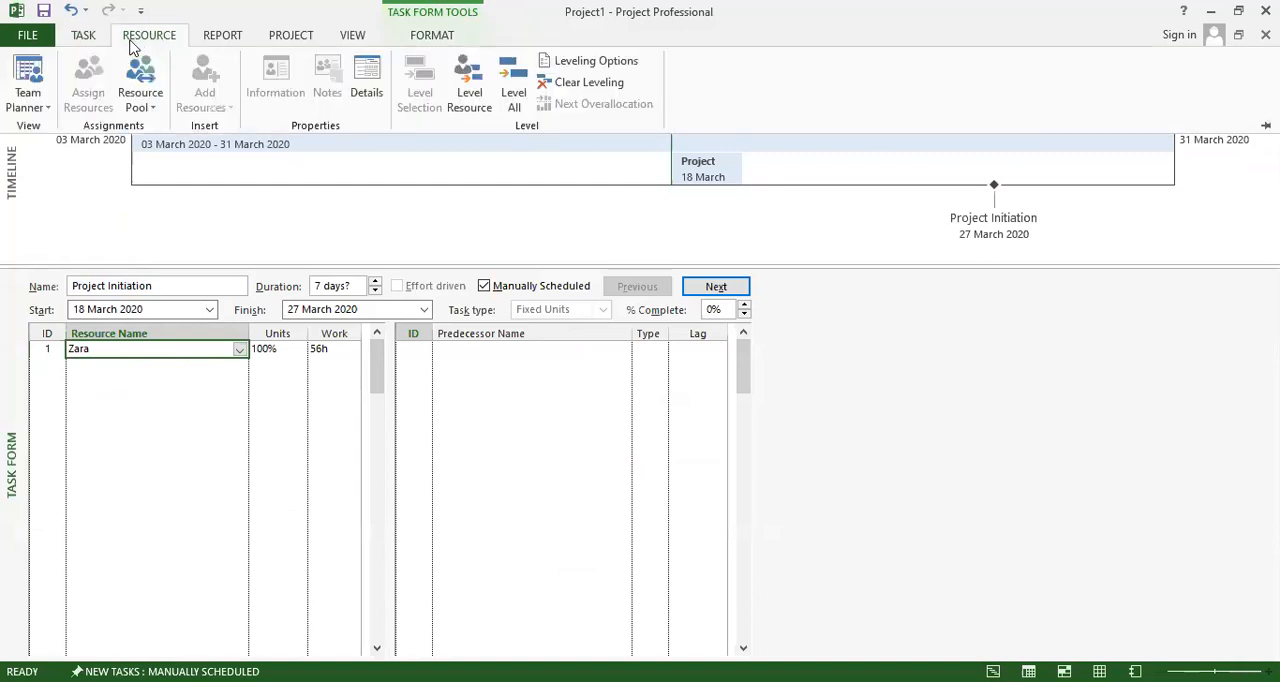
left_click(27, 92)
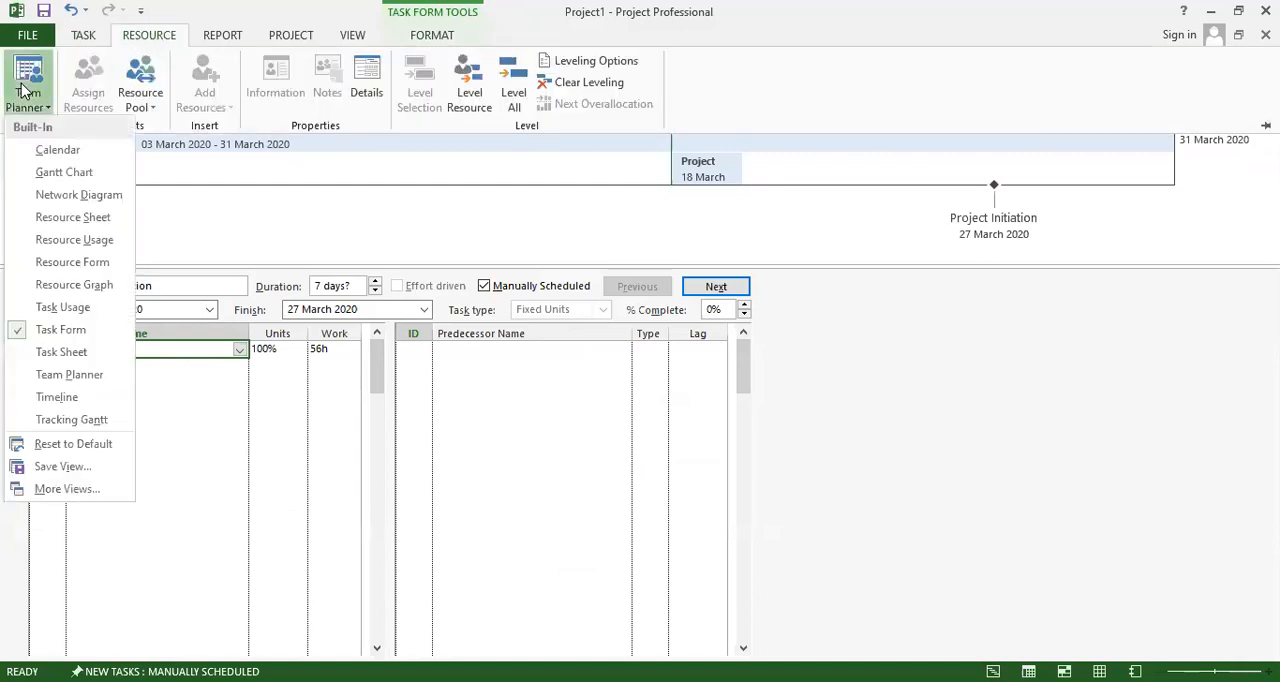
left_click(64, 173)
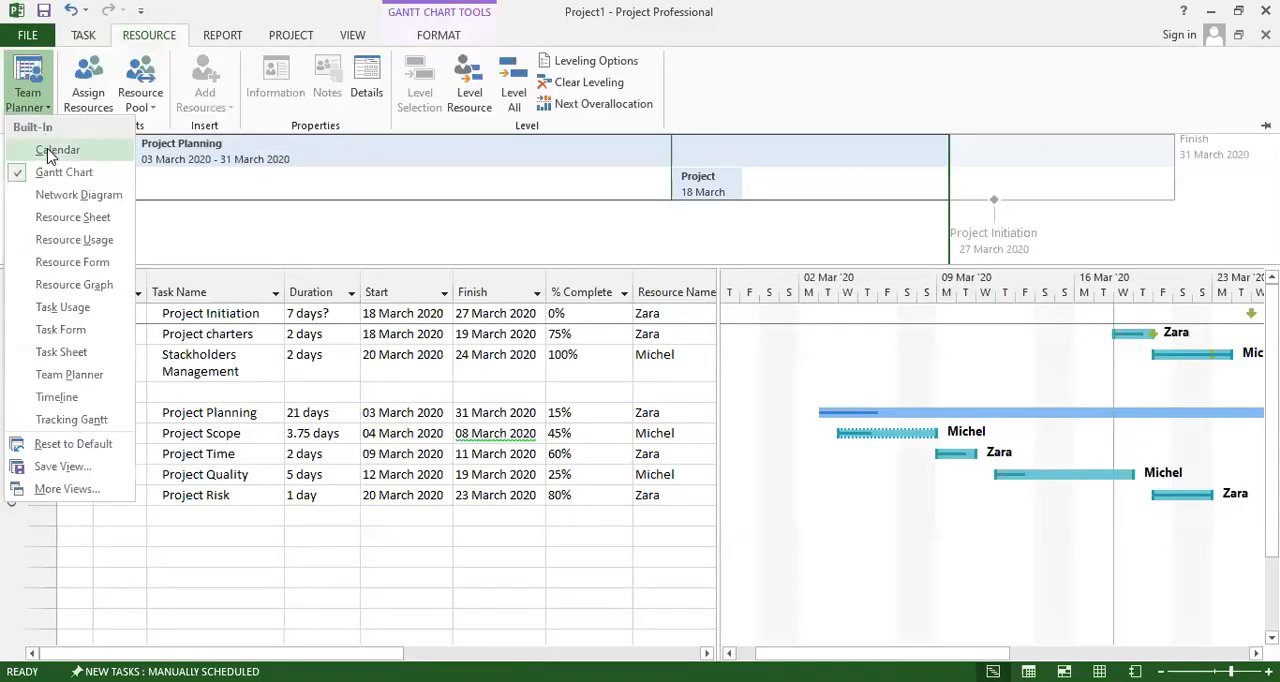
Switch to the Network Diagram view and look through the task boxes.
left_click(55, 197)
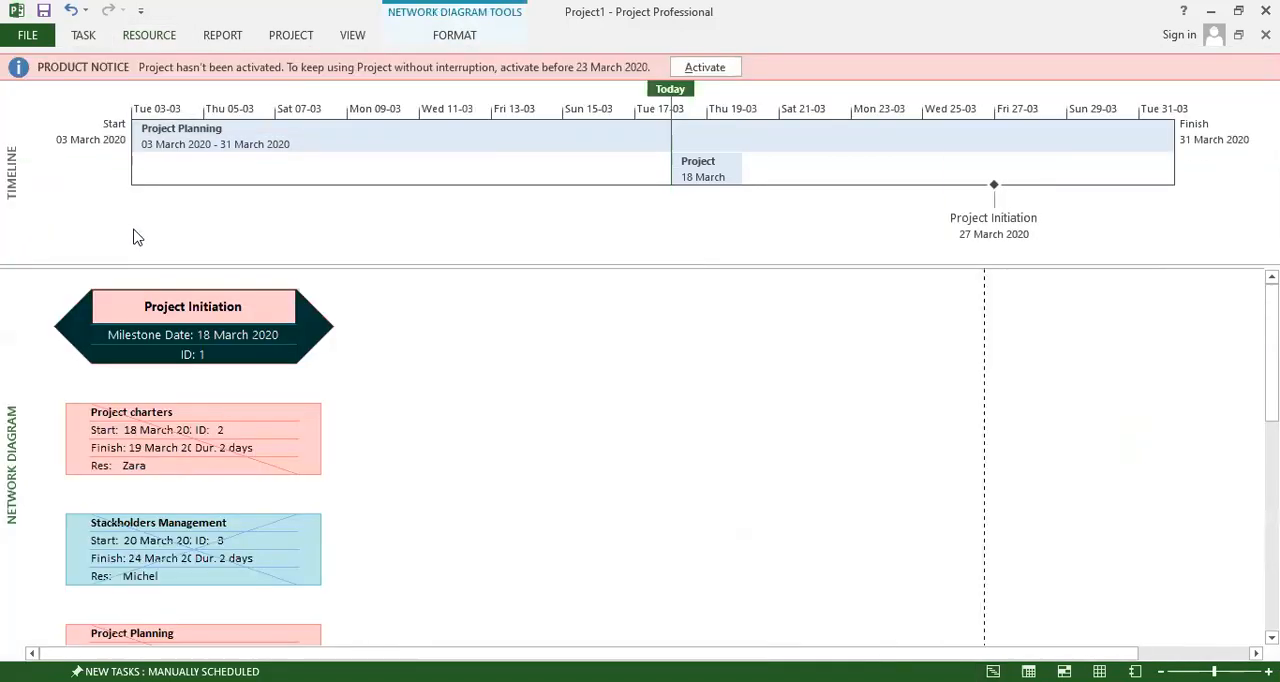
scroll(505, 383, "down", 5)
scroll(505, 383, "up", 5)
Switch from the Network Diagram to the Resource Sheet view to review the resources' types and rates.
left_click(149, 34)
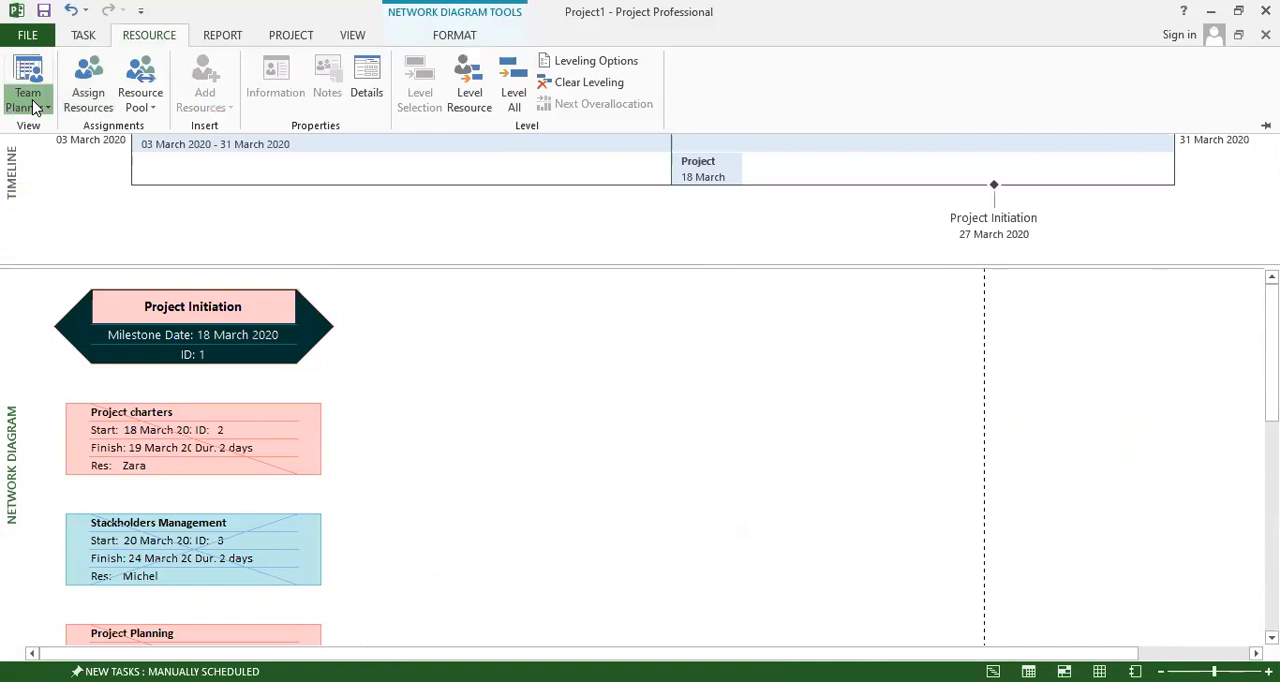
left_click(30, 102)
left_click(67, 222)
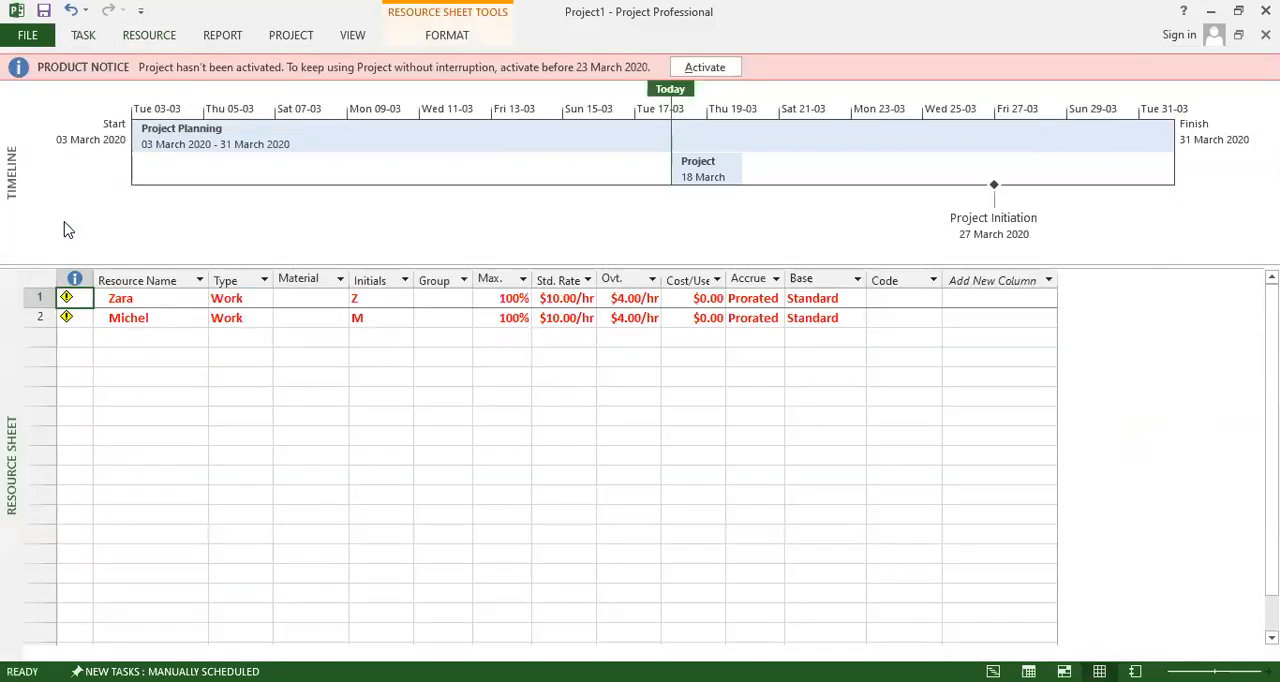
Switch from the Resource Sheet to the Resource Usage view to review each resource's work hours per task.
left_click(28, 104)
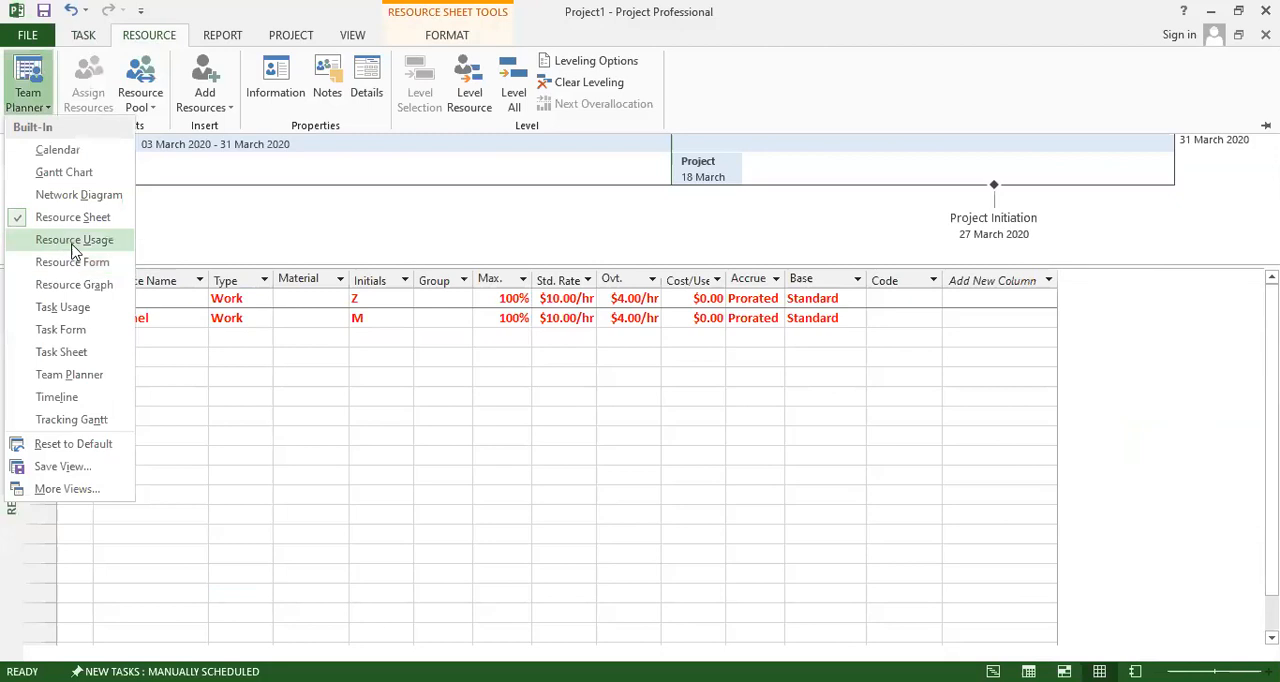
left_click(74, 242)
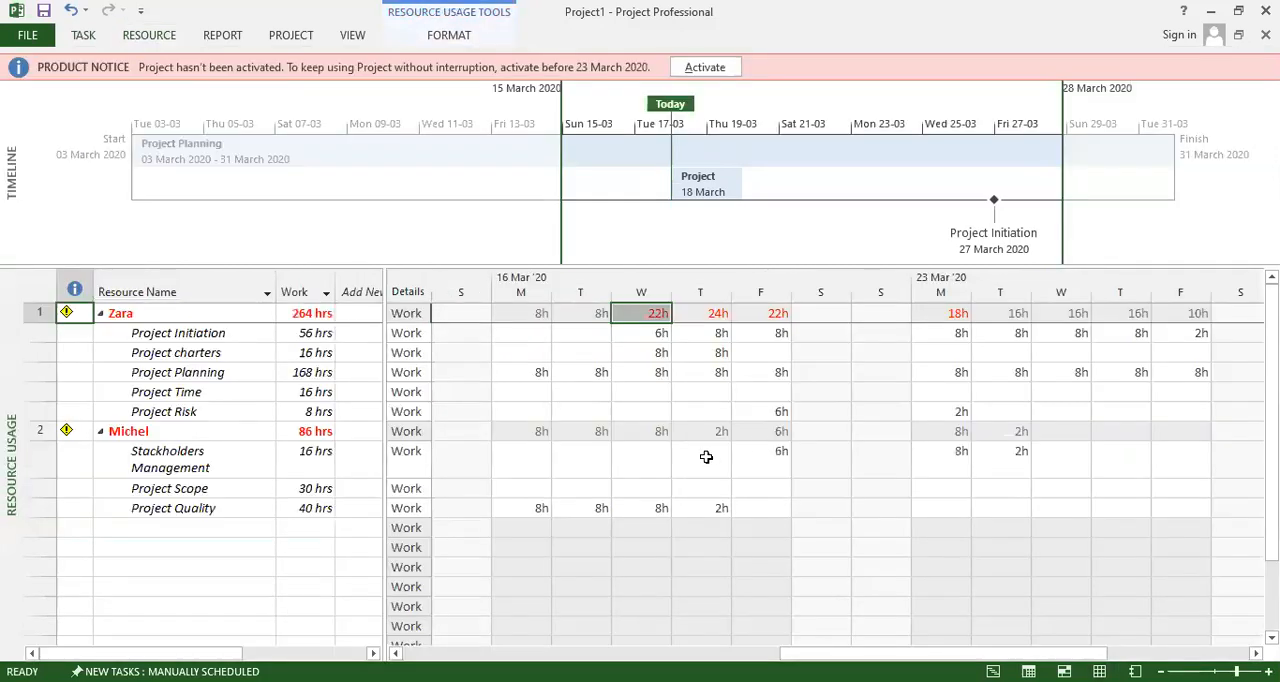
left_click(148, 38)
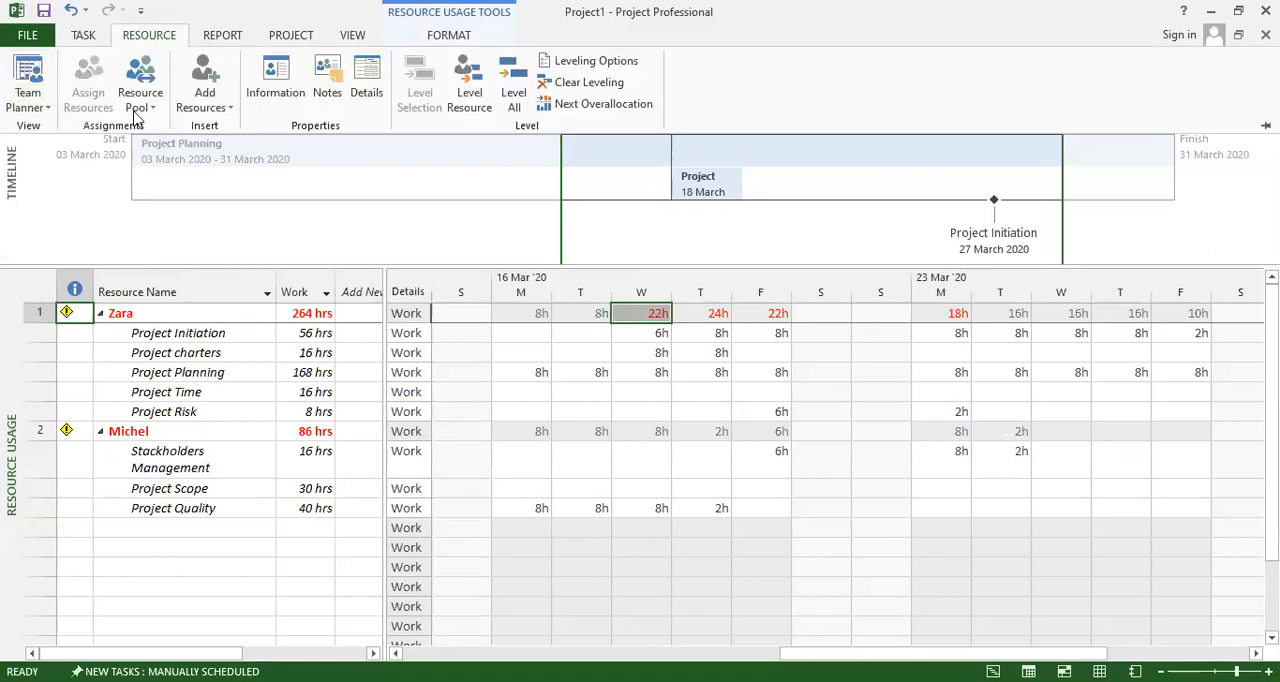
View the Compare Project Versions settings and close them without running a comparison.
left_click(222, 37)
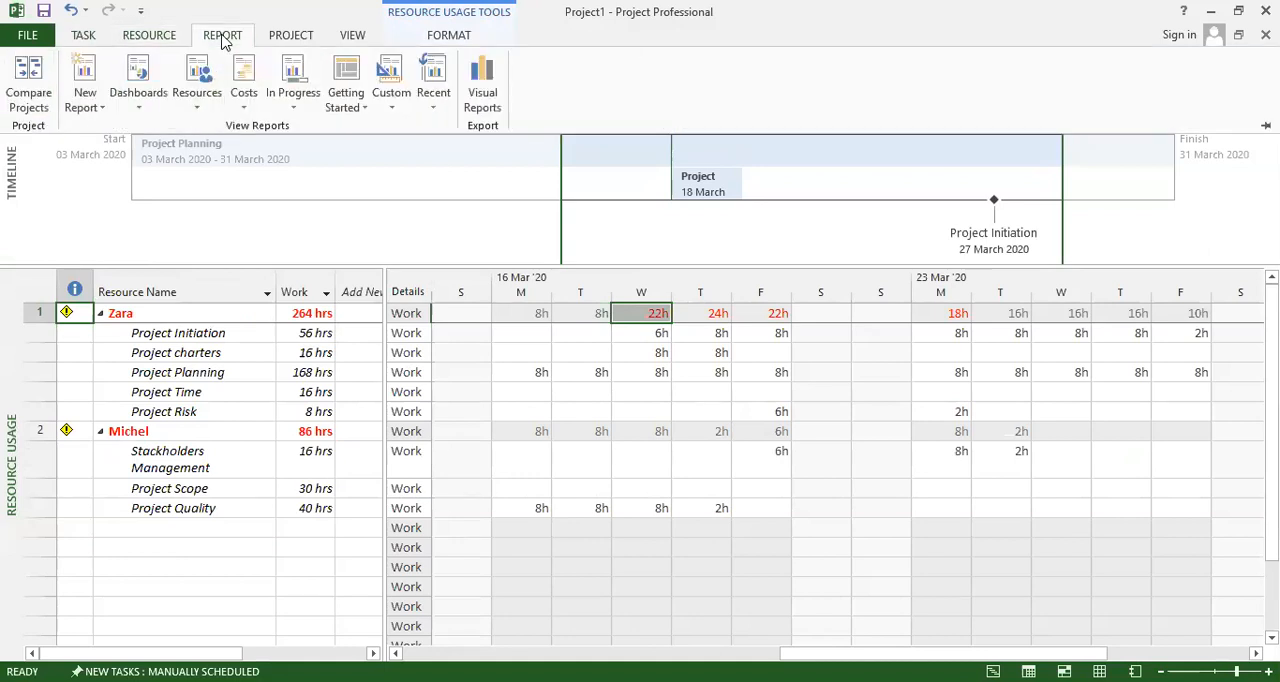
left_click(74, 106)
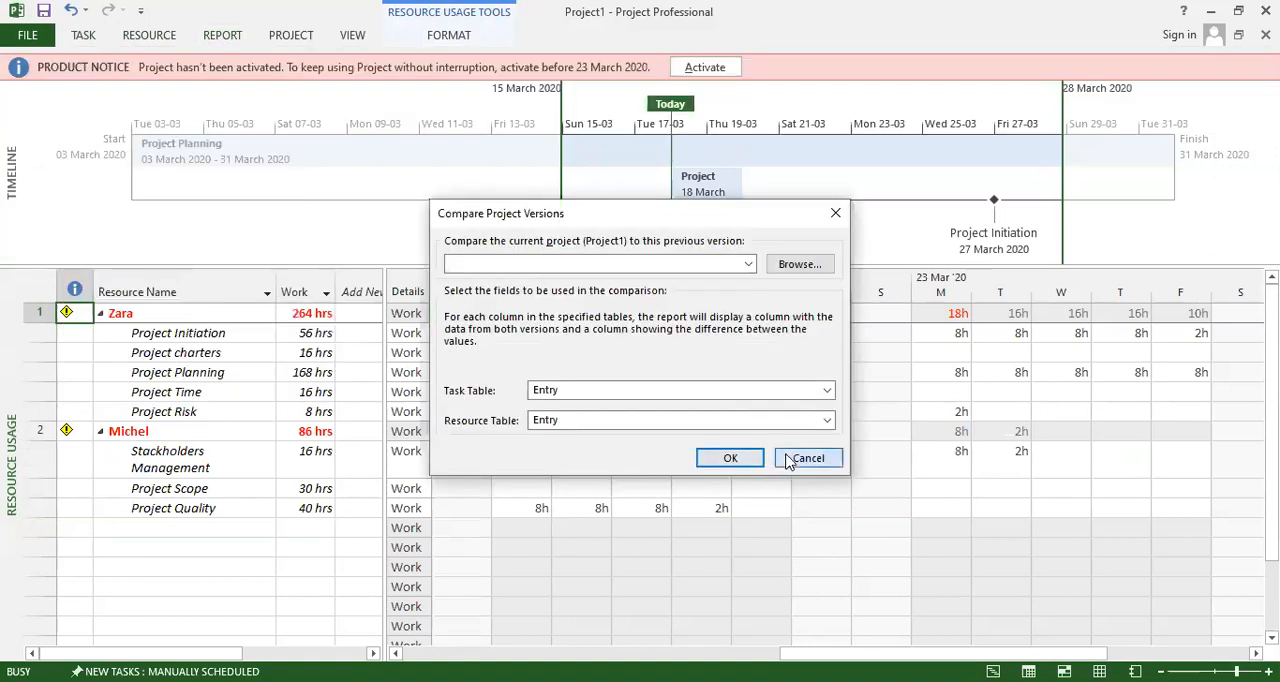
left_click(808, 457)
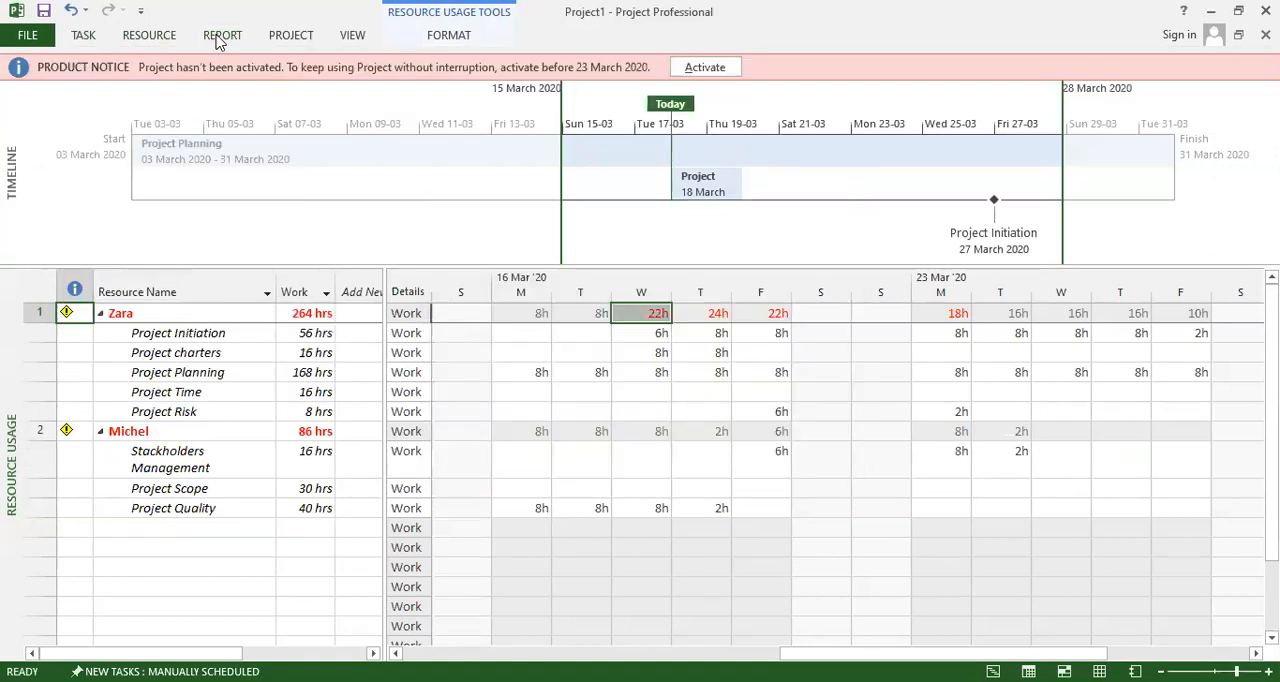
Open the Project Overview dashboard report to review task completion and upcoming milestones.
left_click(221, 36)
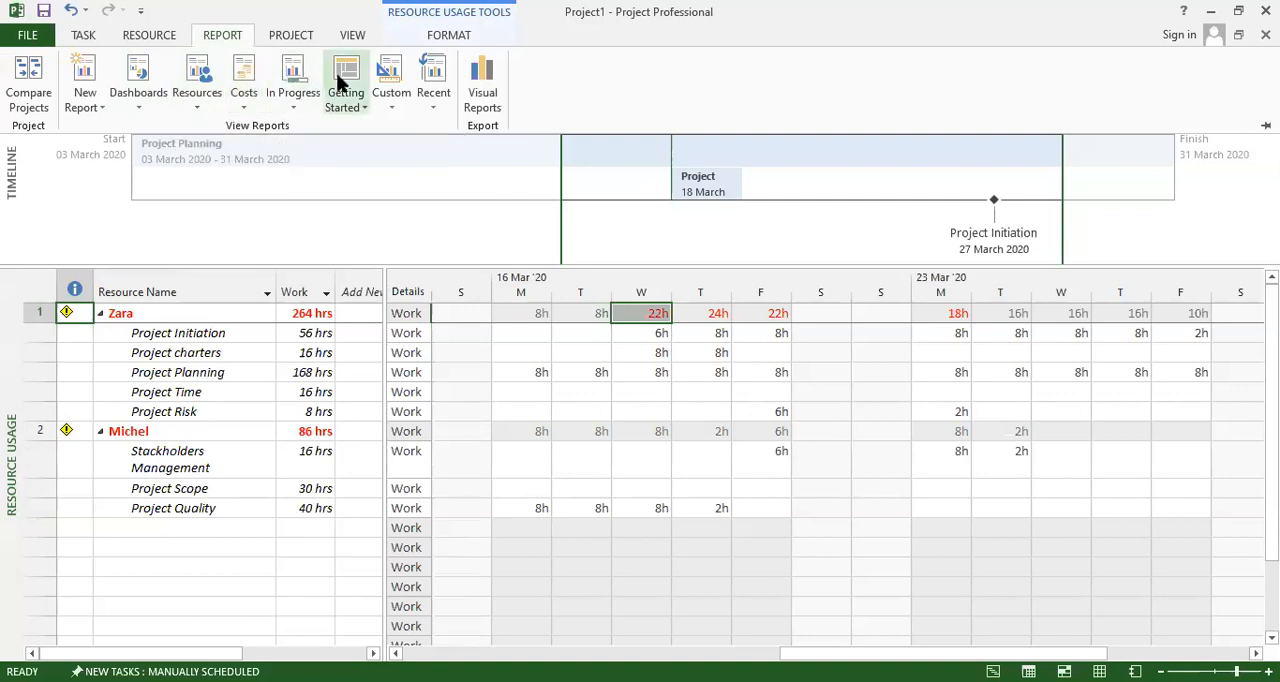
left_click(142, 100)
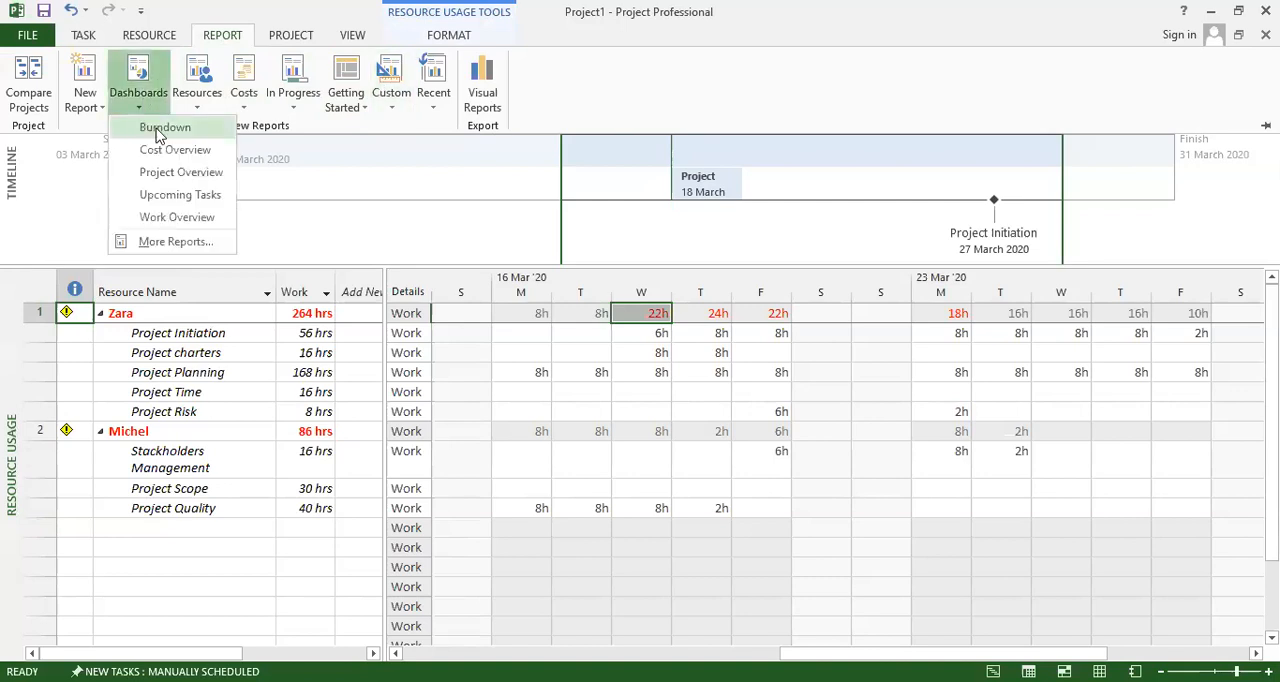
left_click(203, 178)
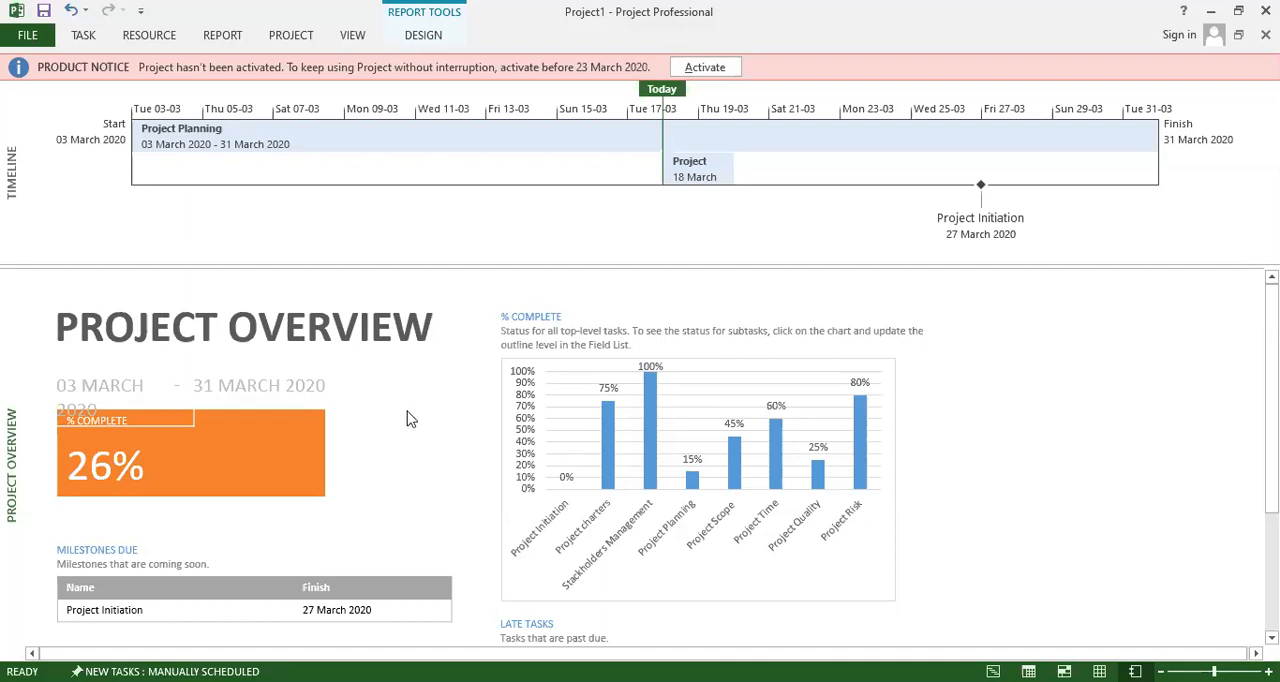
Examine the Project Overview report's percent-complete chart, milestones due and the late tasks' dates, durations, progress and resources.
scroll(451, 448, "down", 2)
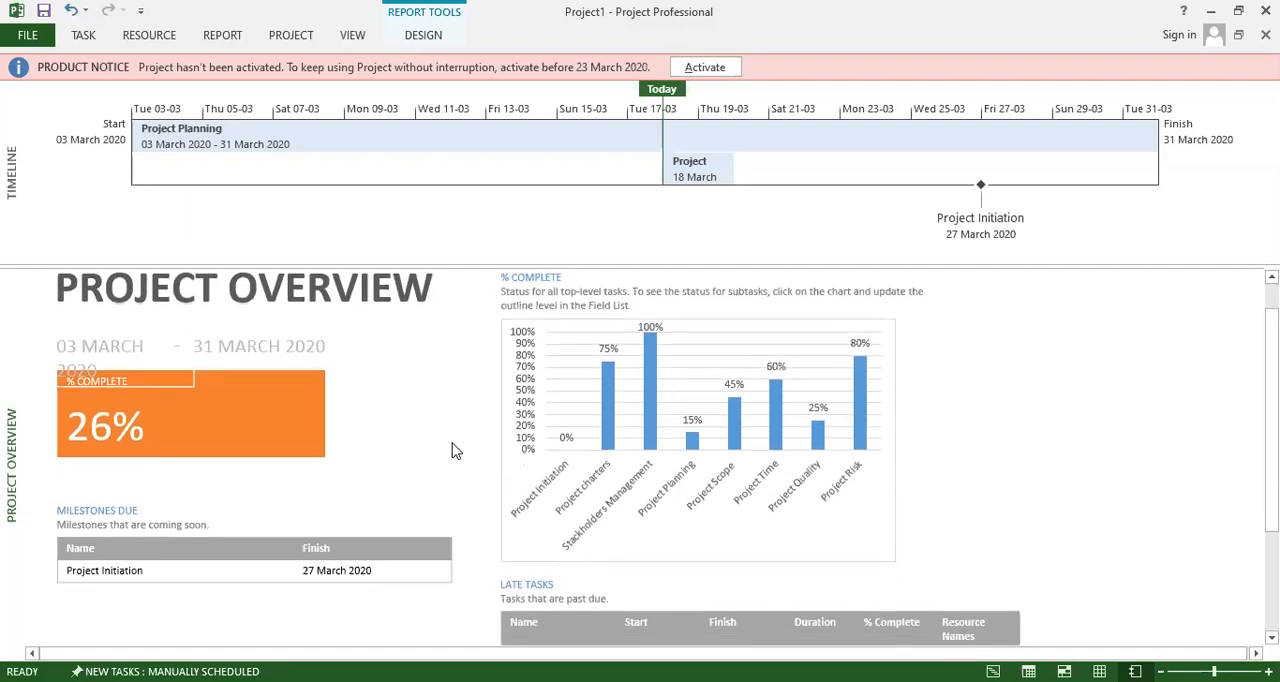
scroll(451, 448, "down", 5)
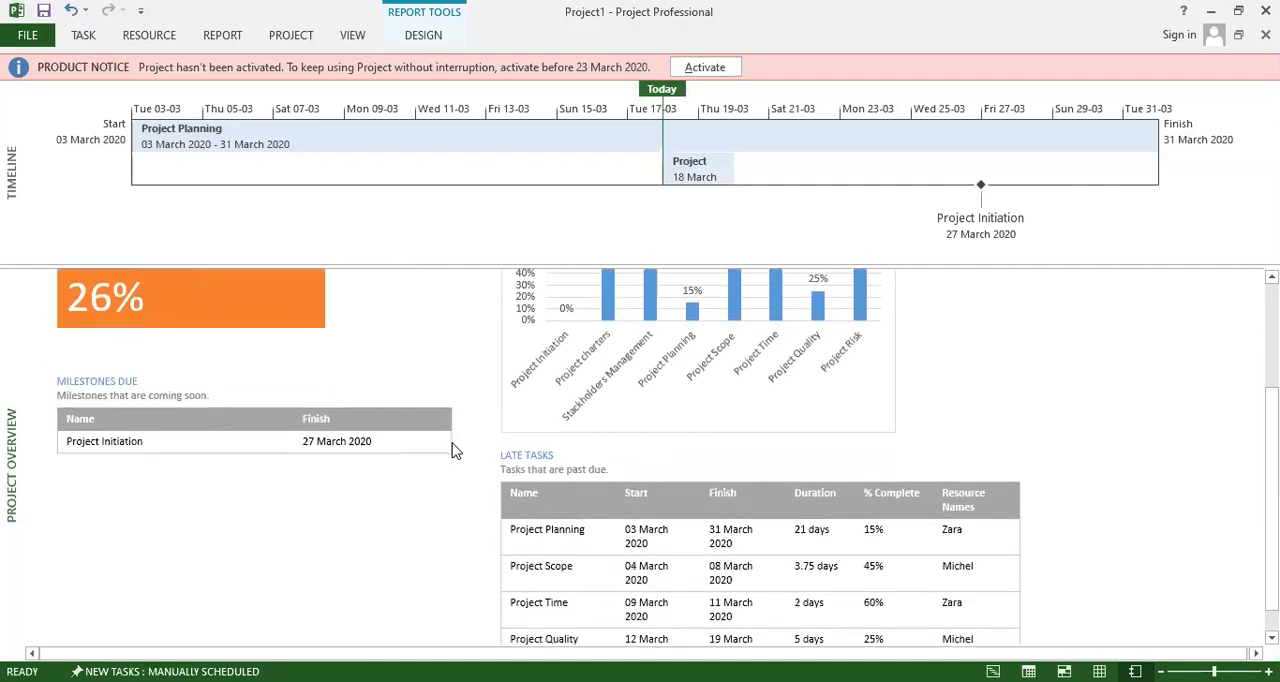
scroll(451, 448, "up", 4)
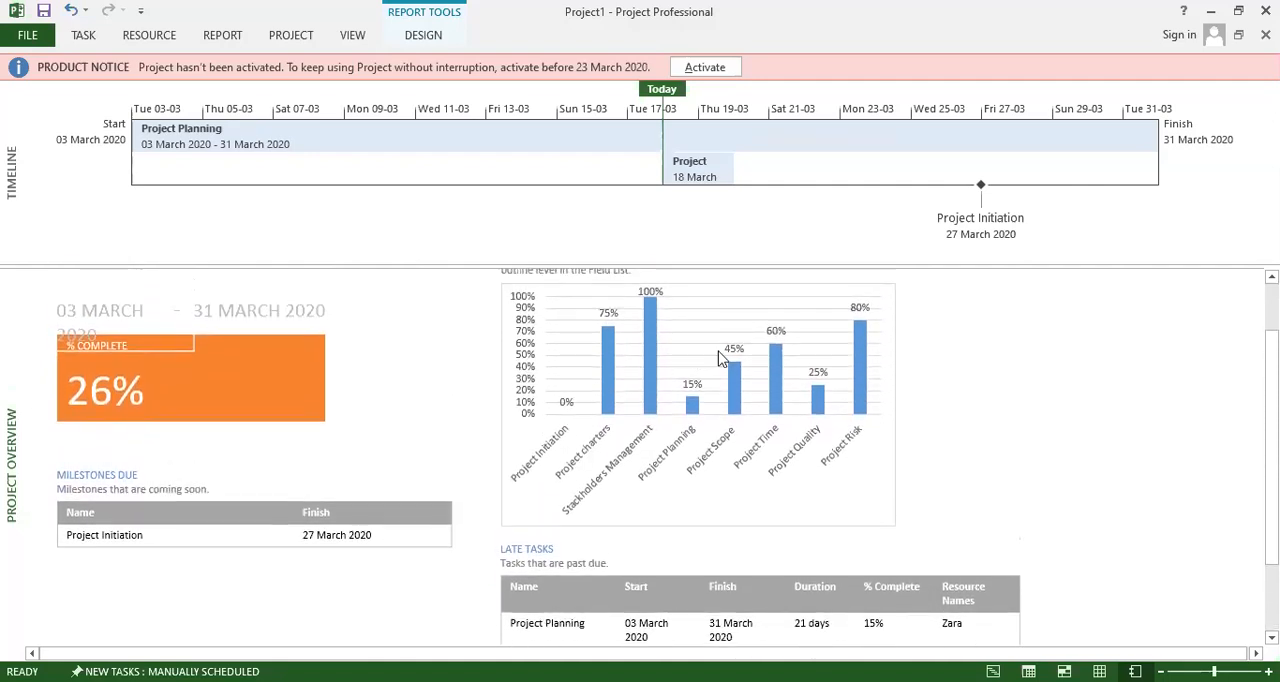
scroll(660, 410, "up", 2)
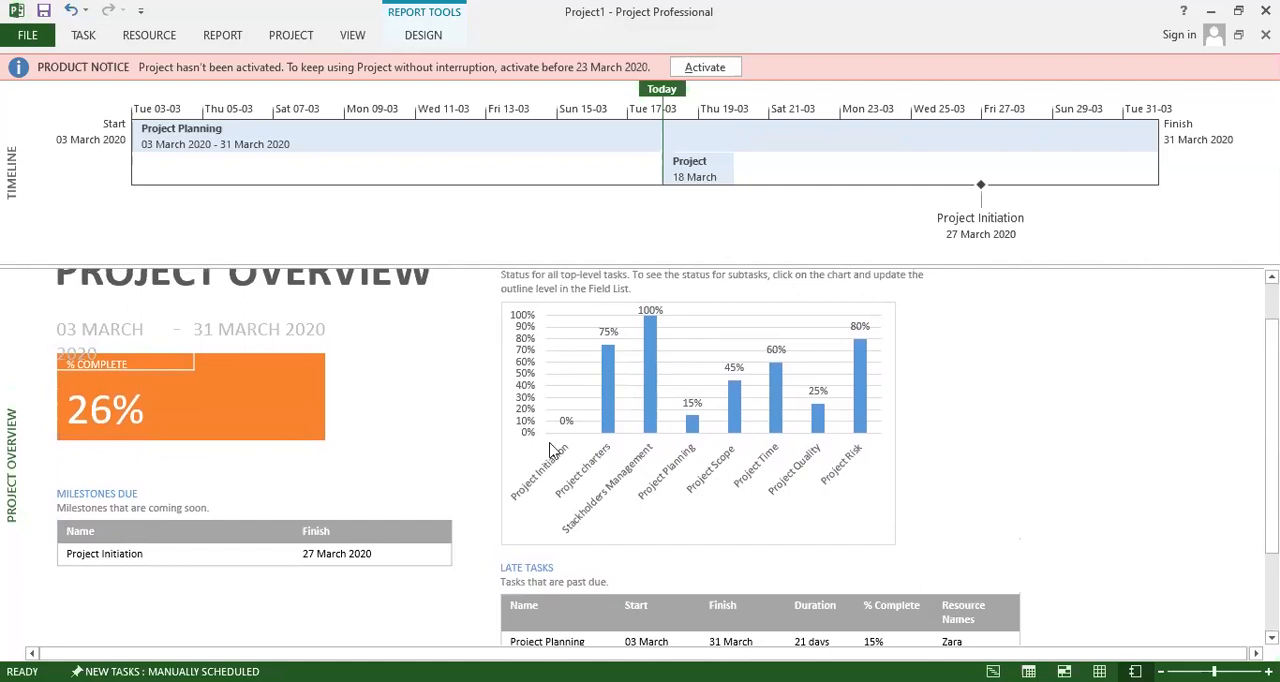
scroll(149, 444, "down", 6)
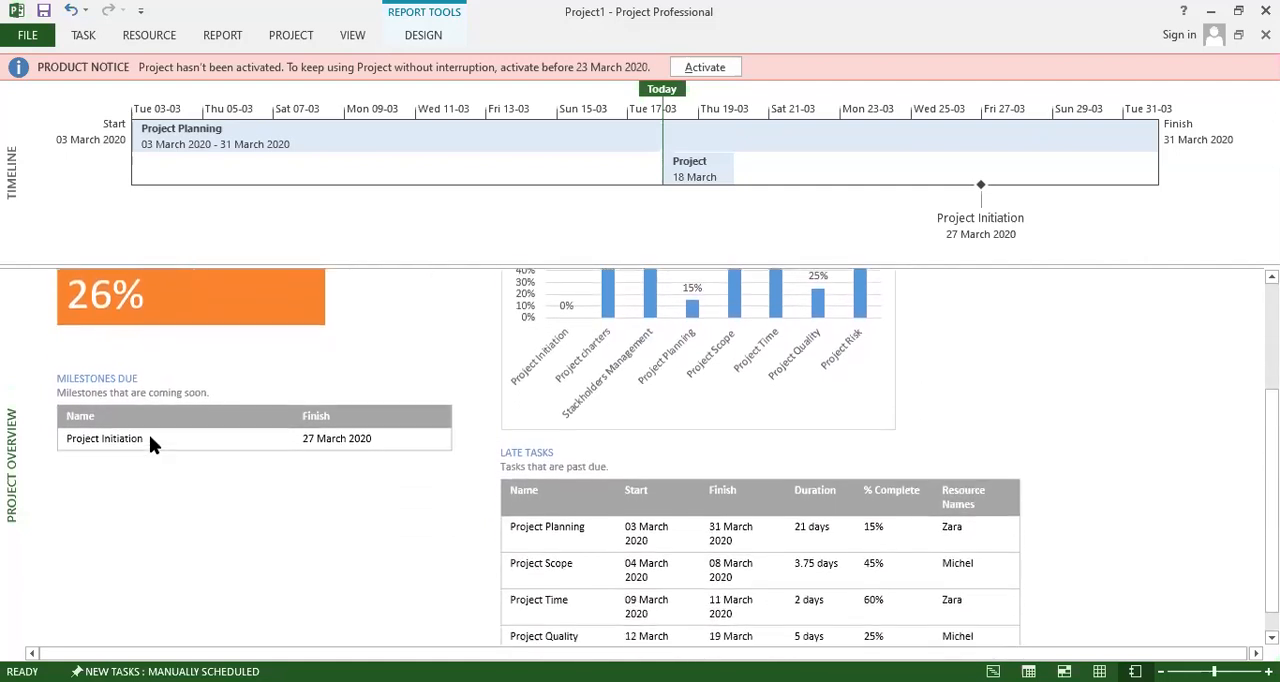
scroll(150, 444, "down", 3)
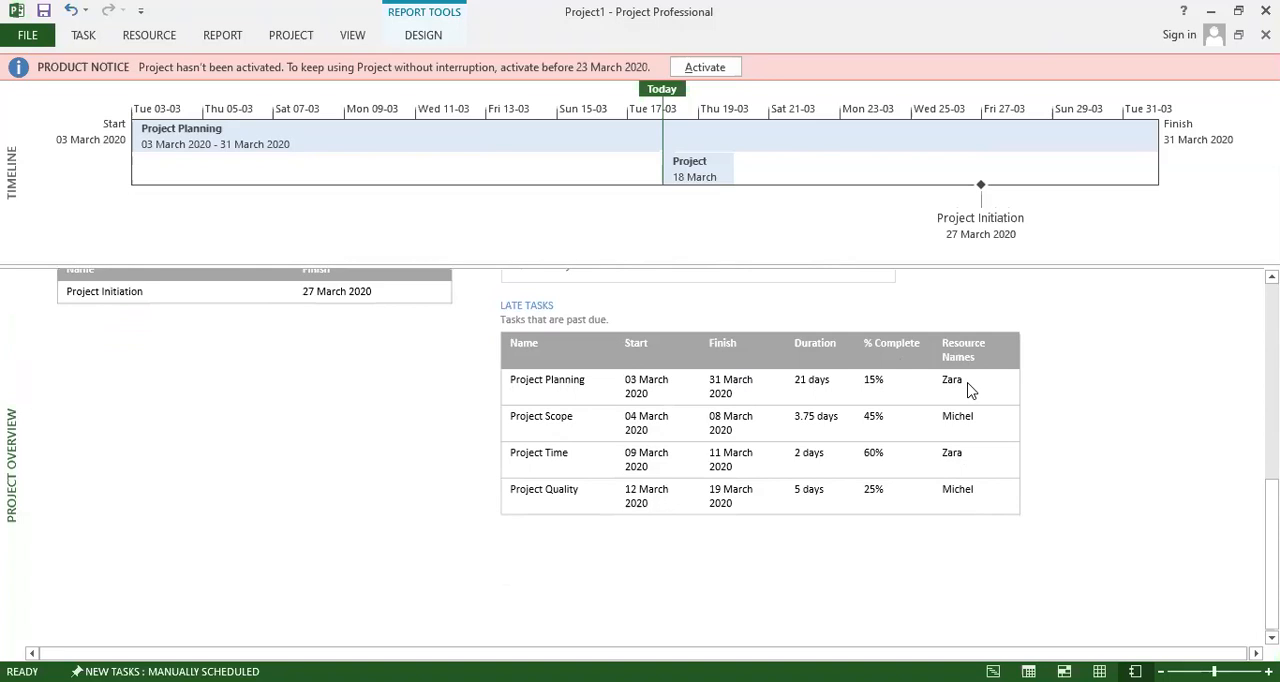
scroll(878, 455, "down", 1)
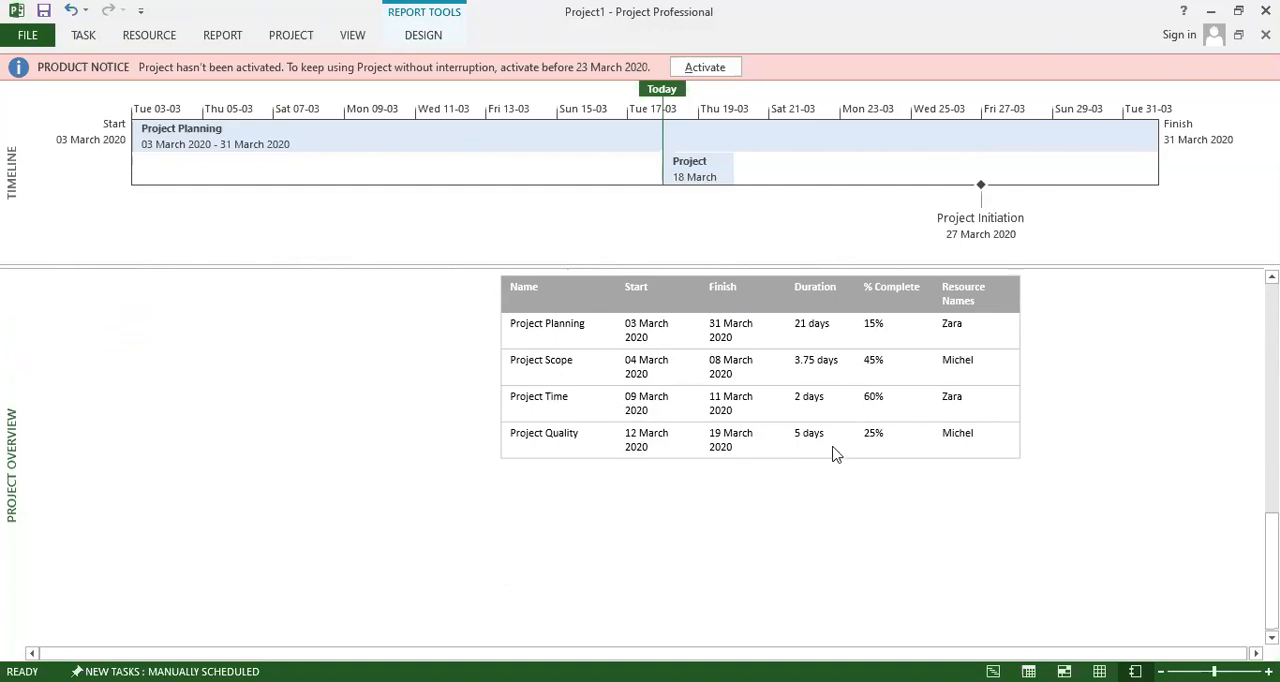
scroll(832, 452, "down", 5)
scroll(688, 471, "up", 5)
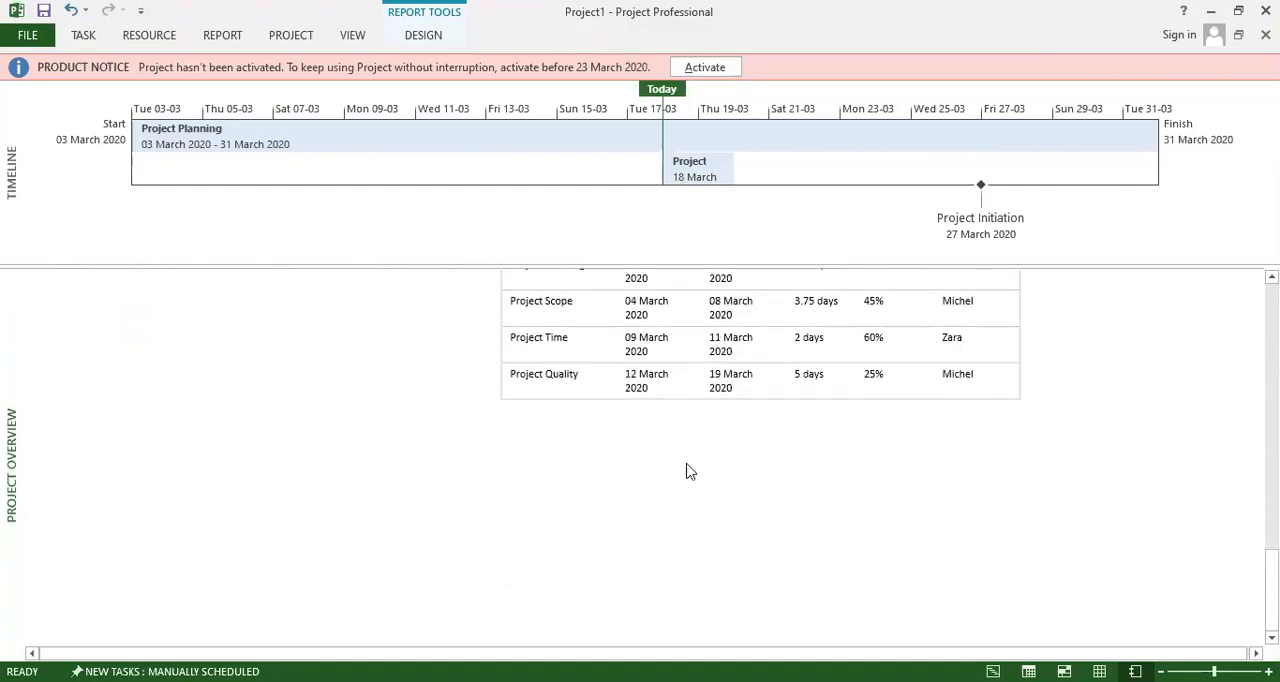
scroll(686, 470, "up", 4)
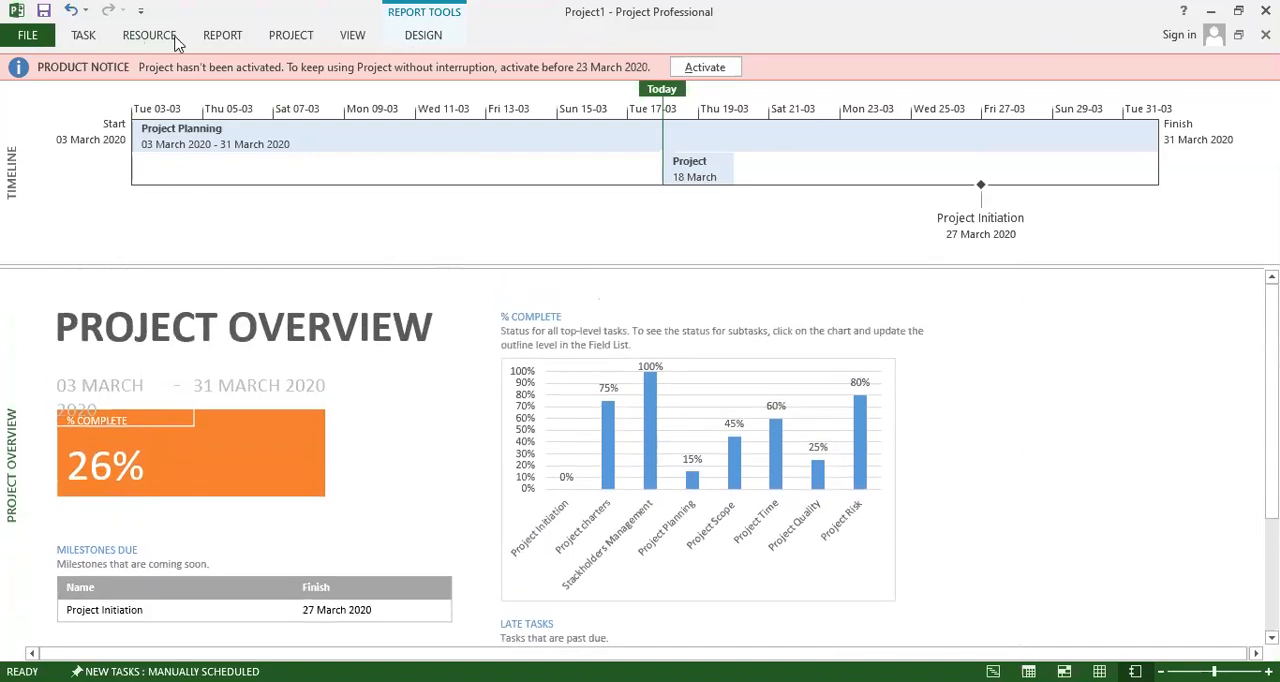
Open the Cash Flow cost report and review its cost chart and the cost table for all top-level tasks.
left_click(224, 37)
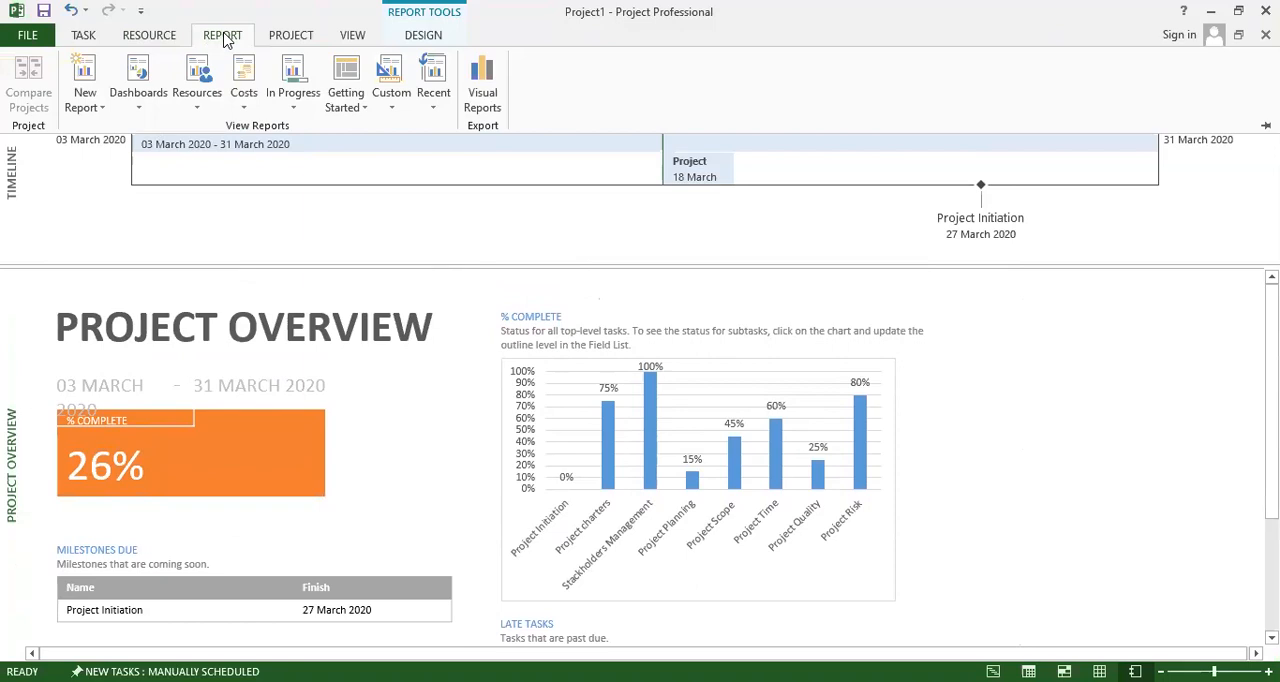
left_click(248, 104)
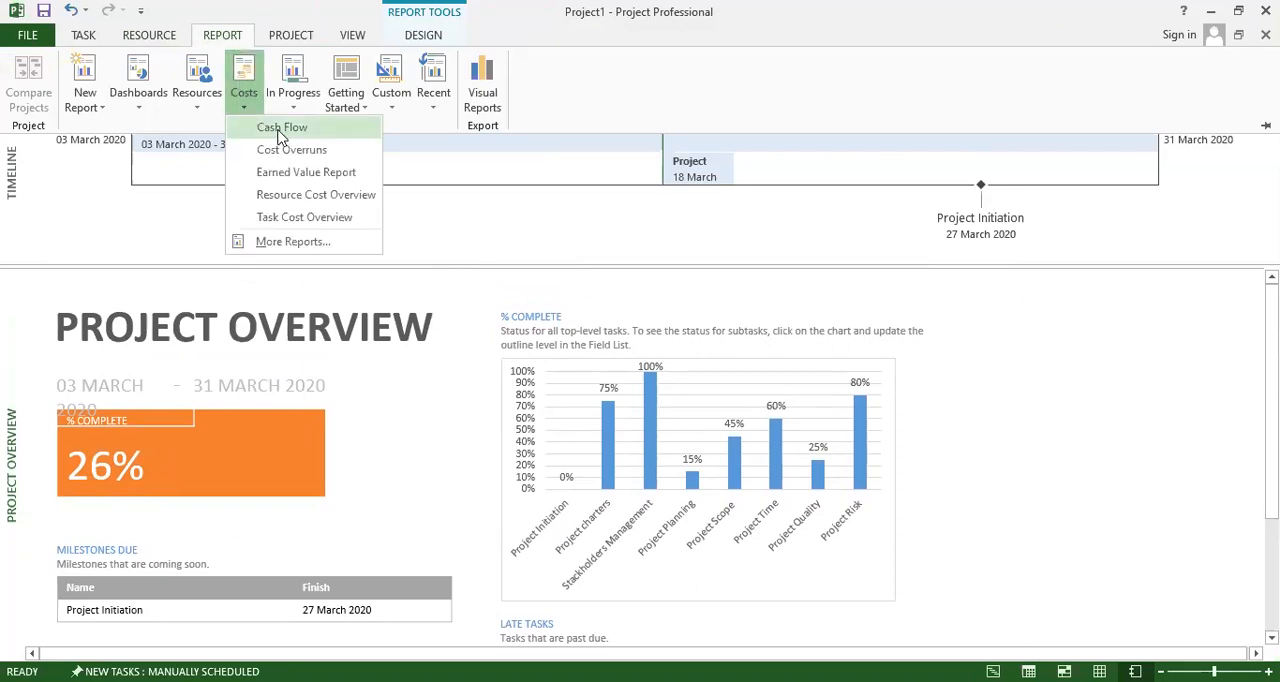
left_click(281, 134)
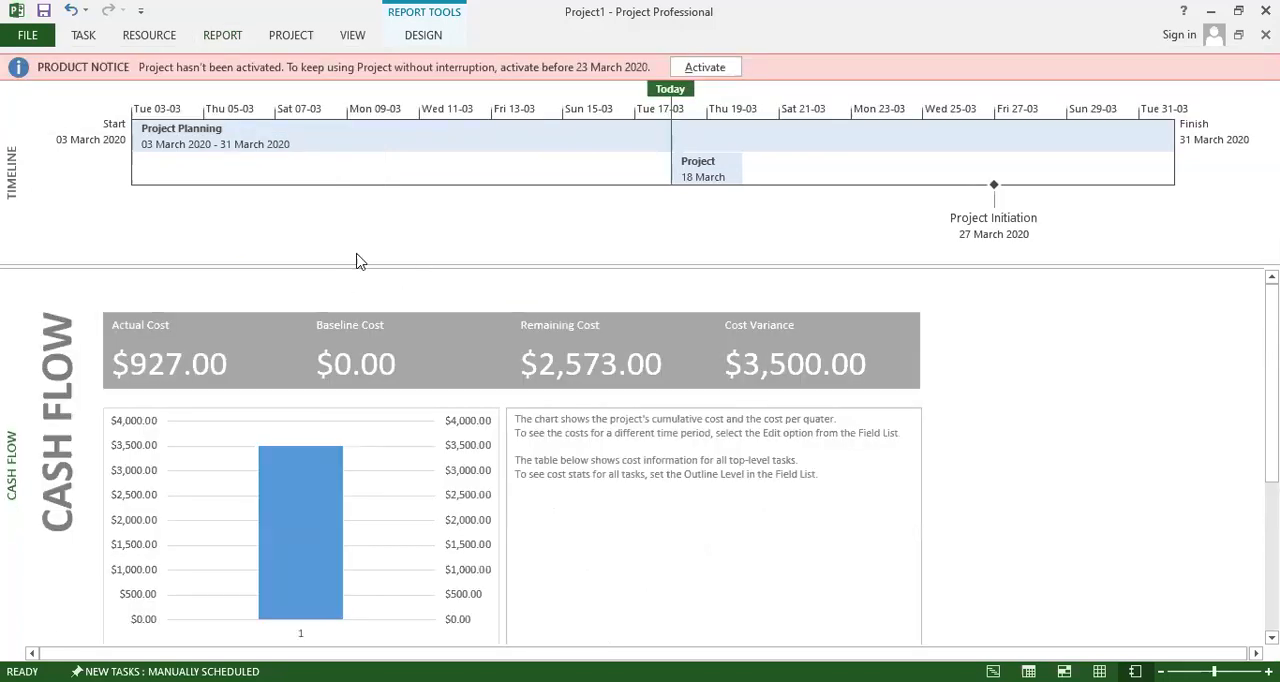
scroll(358, 262, "down", 1)
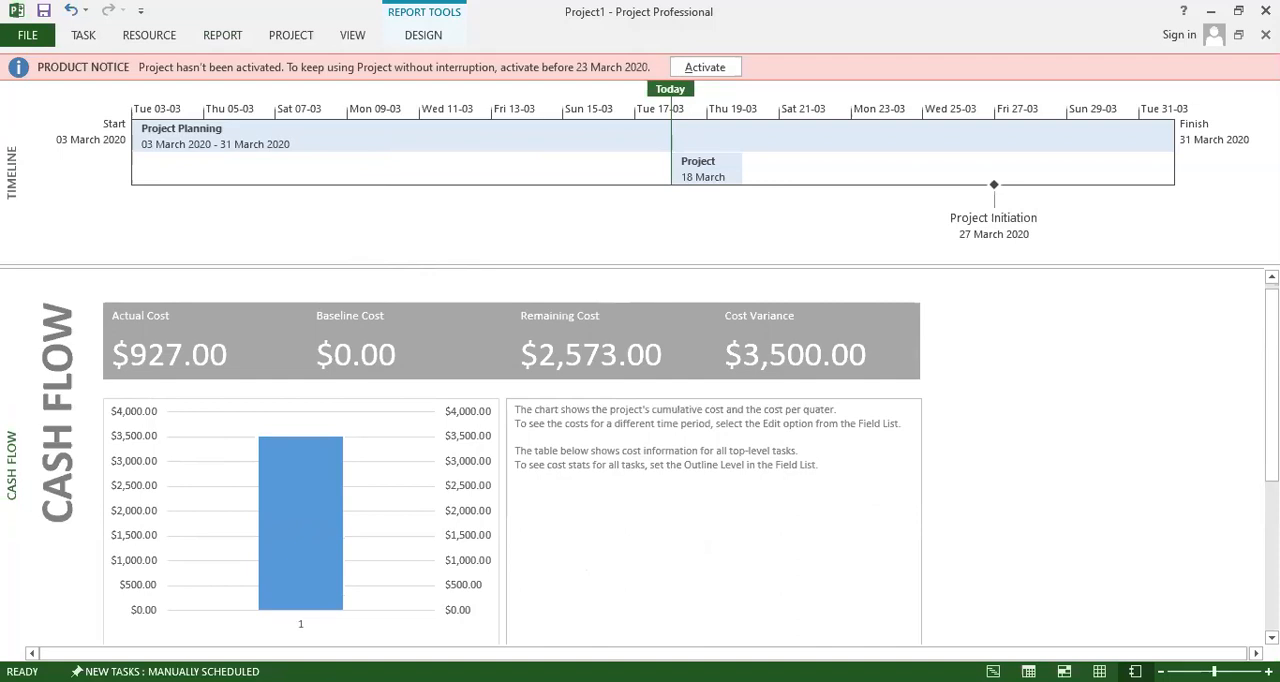
scroll(599, 487, "down", 5)
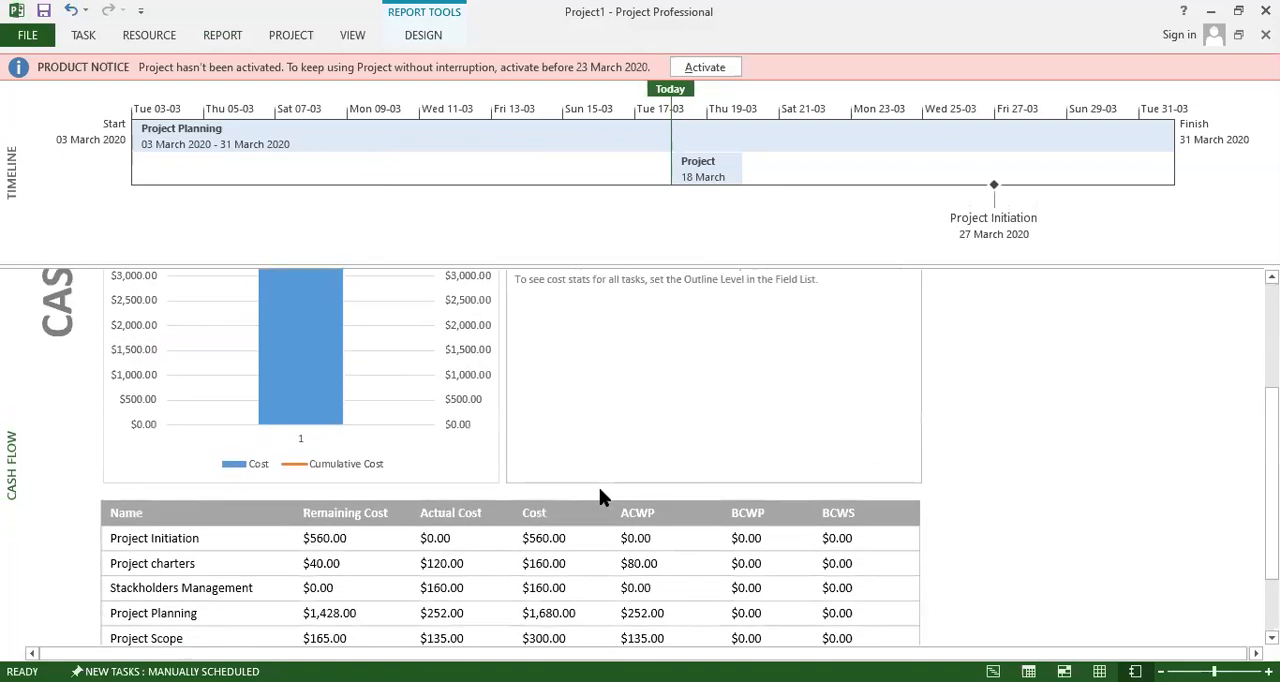
scroll(600, 492, "down", 2)
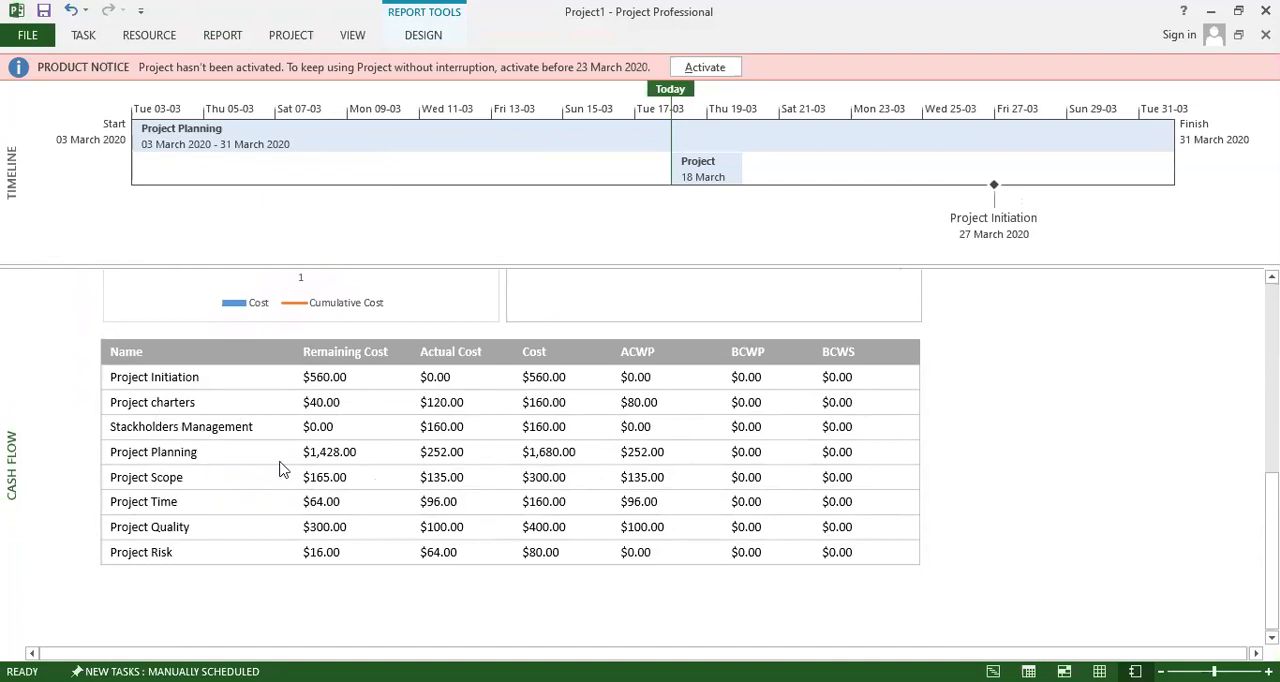
scroll(272, 478, "down", 5)
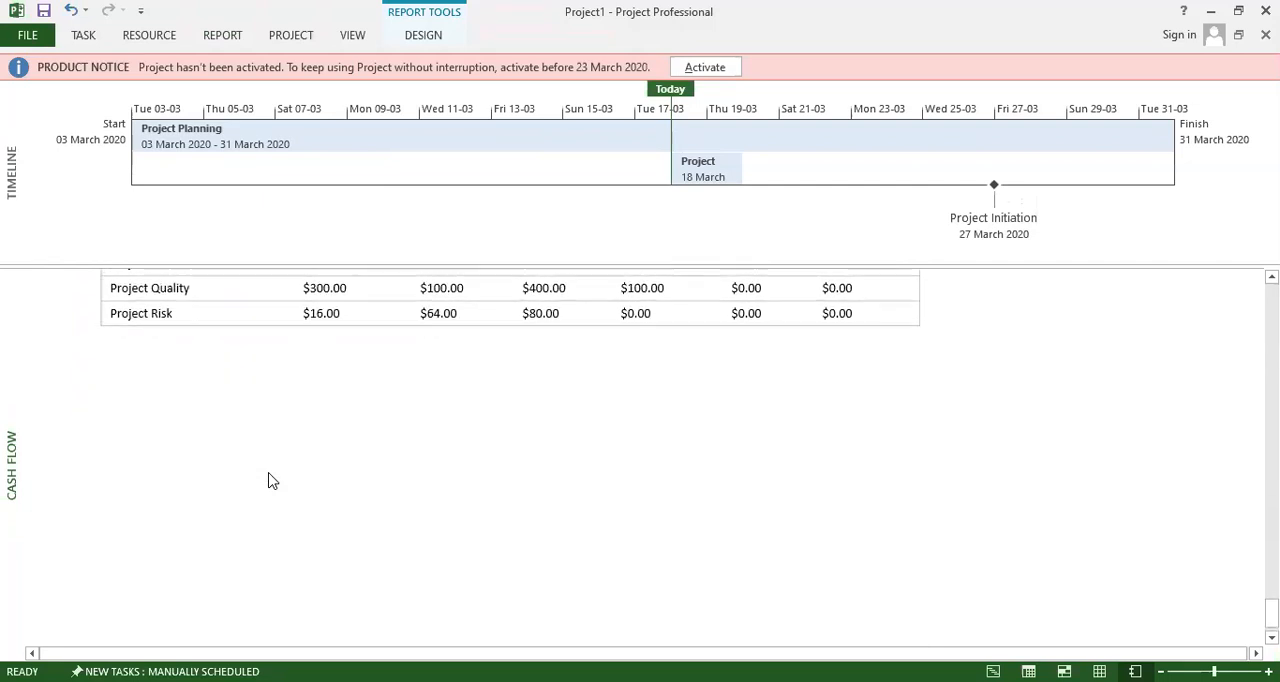
scroll(268, 480, "up", 8)
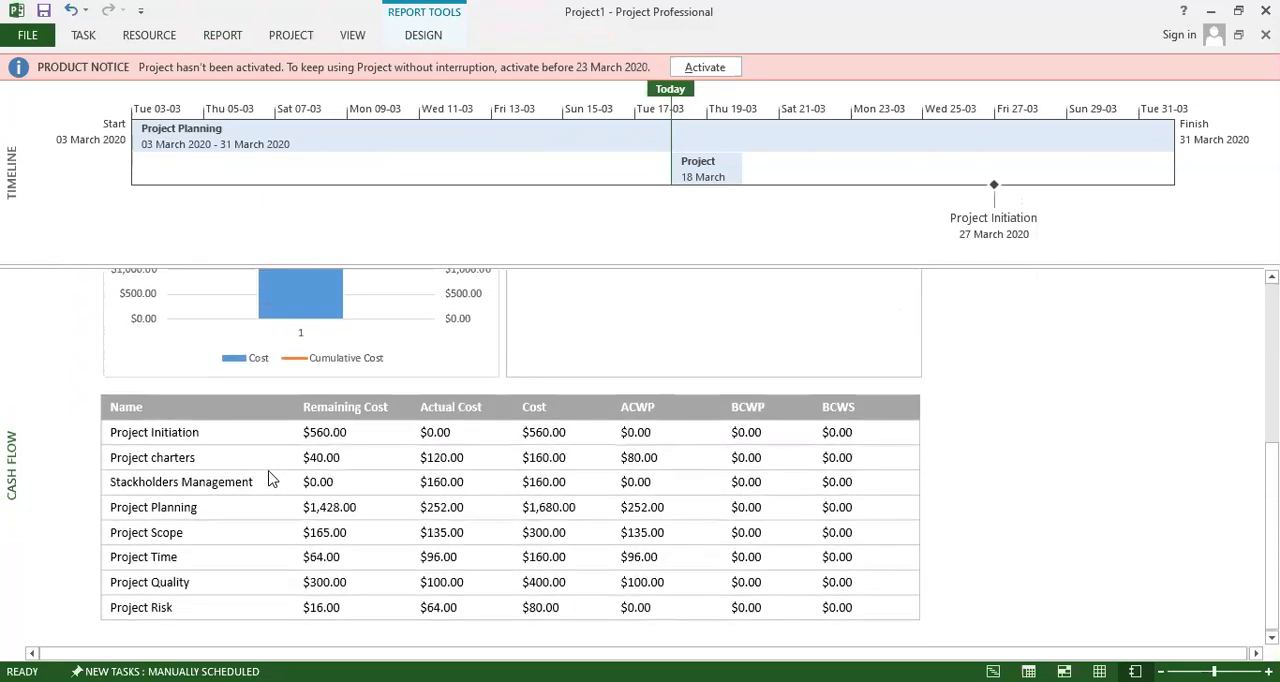
scroll(268, 478, "up", 3)
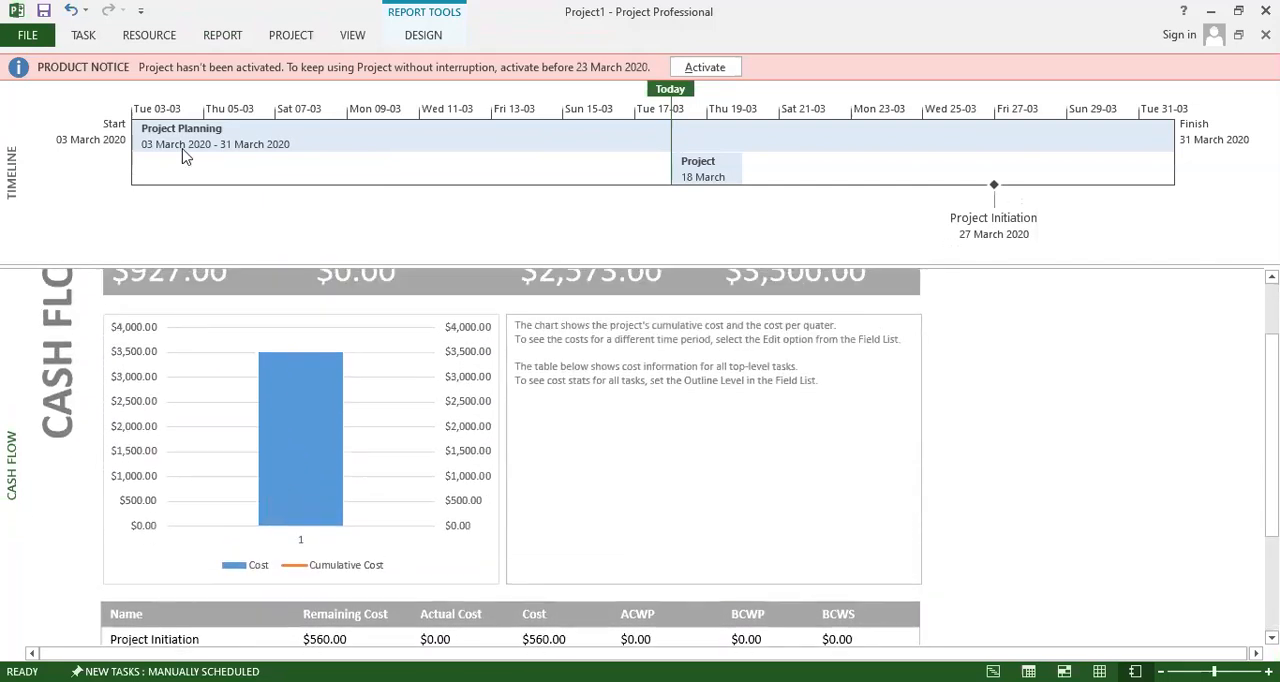
Open the Task Cost Overview report and review the cost status, cost distribution and cost details of the top-level tasks.
left_click(223, 41)
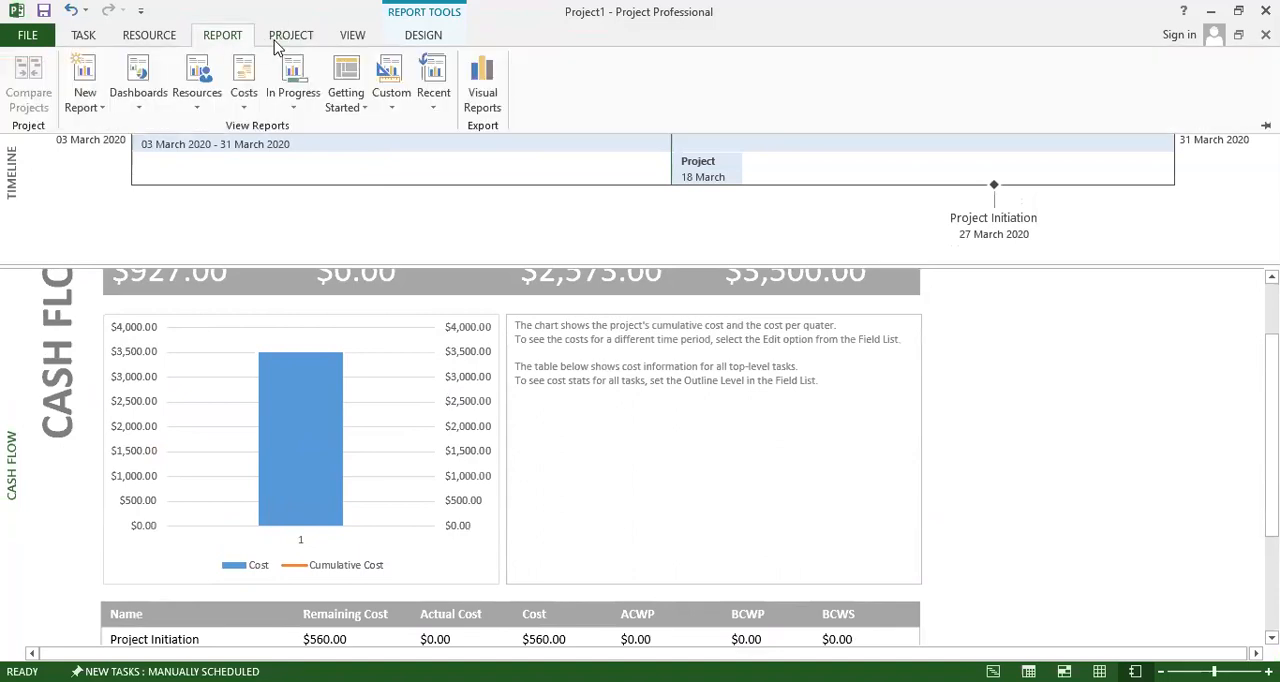
left_click(244, 95)
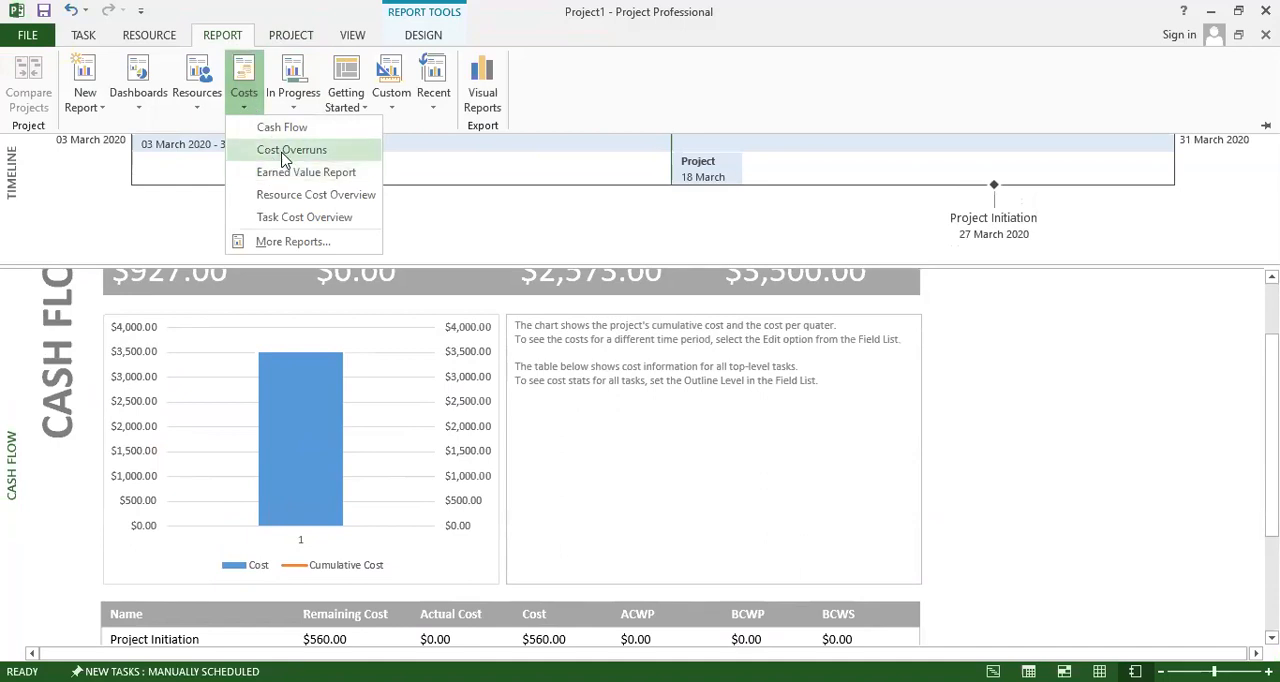
left_click(291, 217)
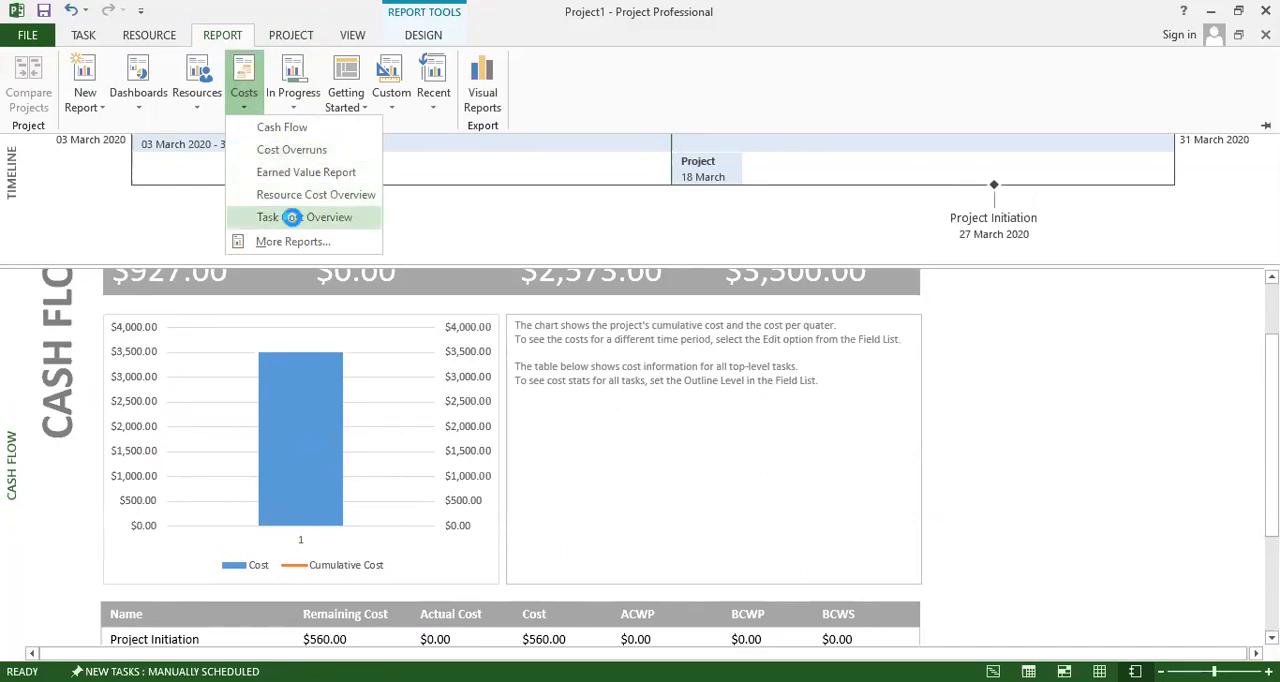
scroll(362, 360, "down", 3)
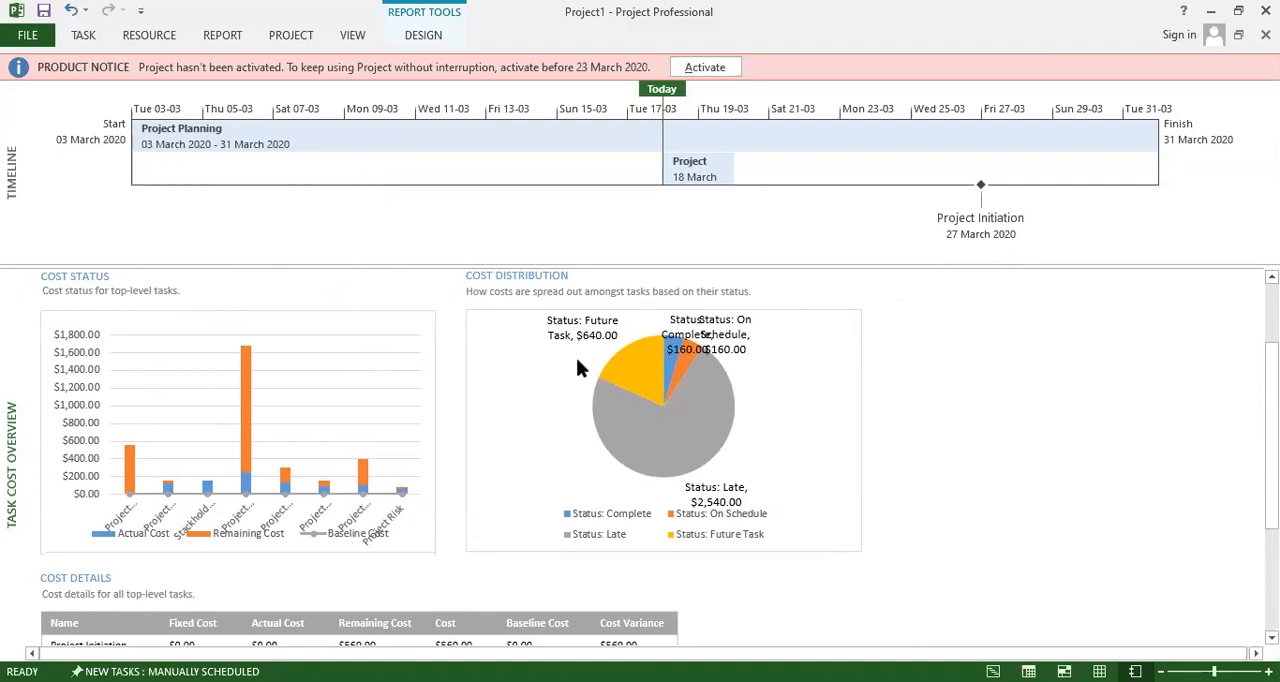
scroll(591, 354, "down", 5)
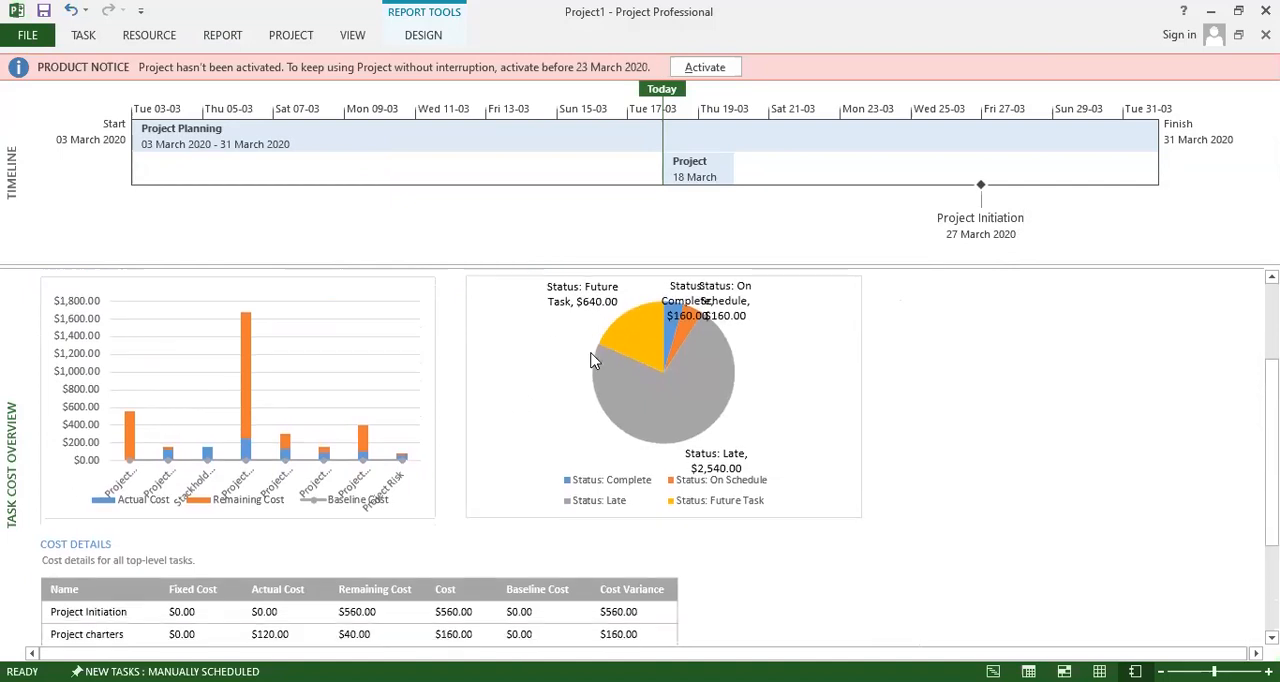
scroll(556, 375, "down", 2)
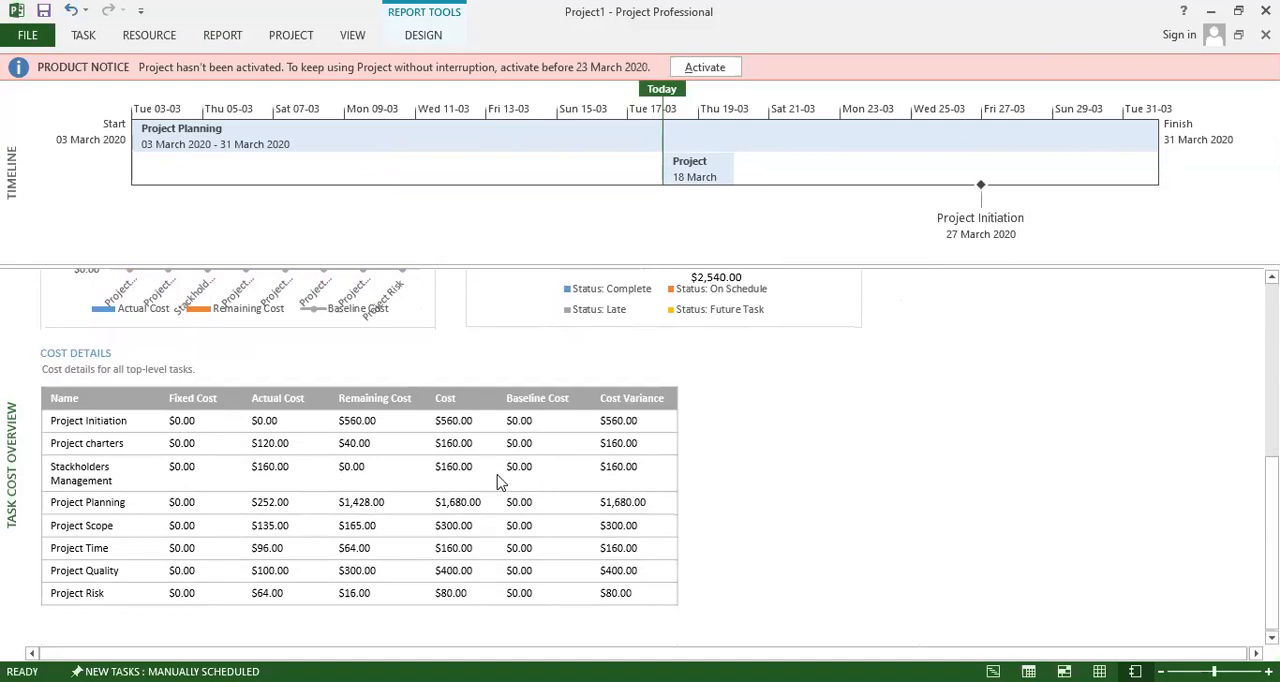
scroll(500, 483, "down", 3)
scroll(497, 480, "up", 3)
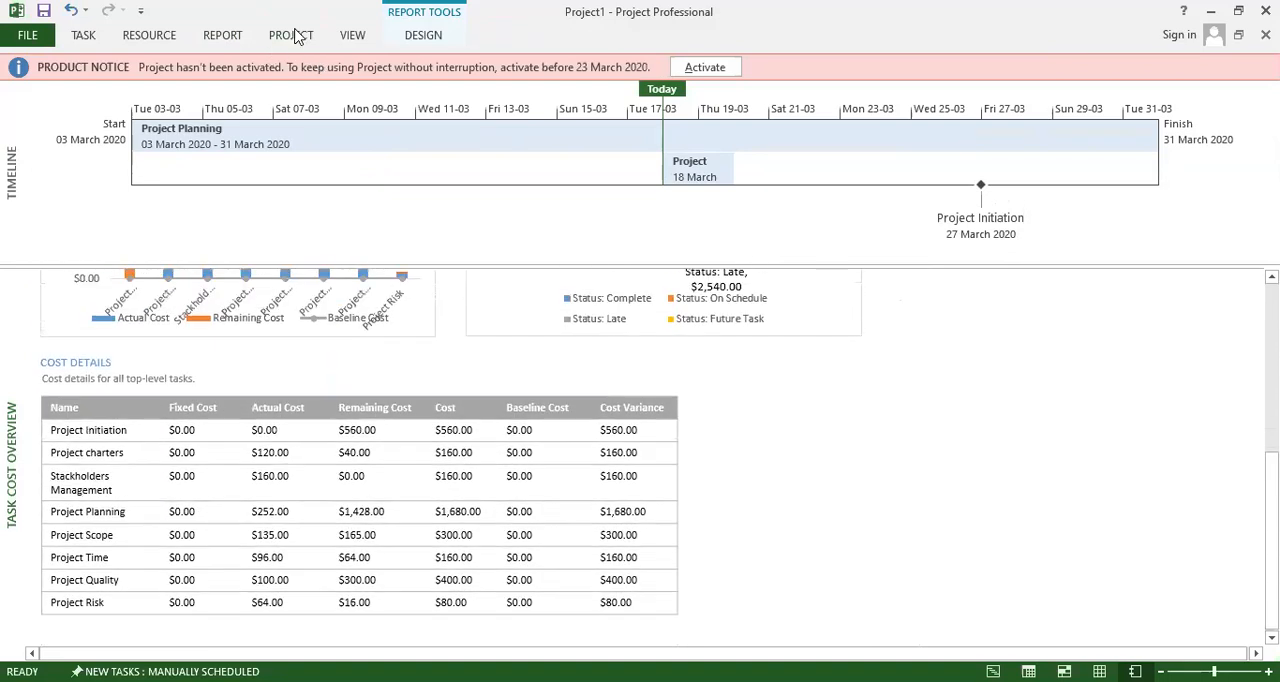
Open the Best Practice Analyzer report to check for tasks without actual work or assigned resources.
left_click(293, 34)
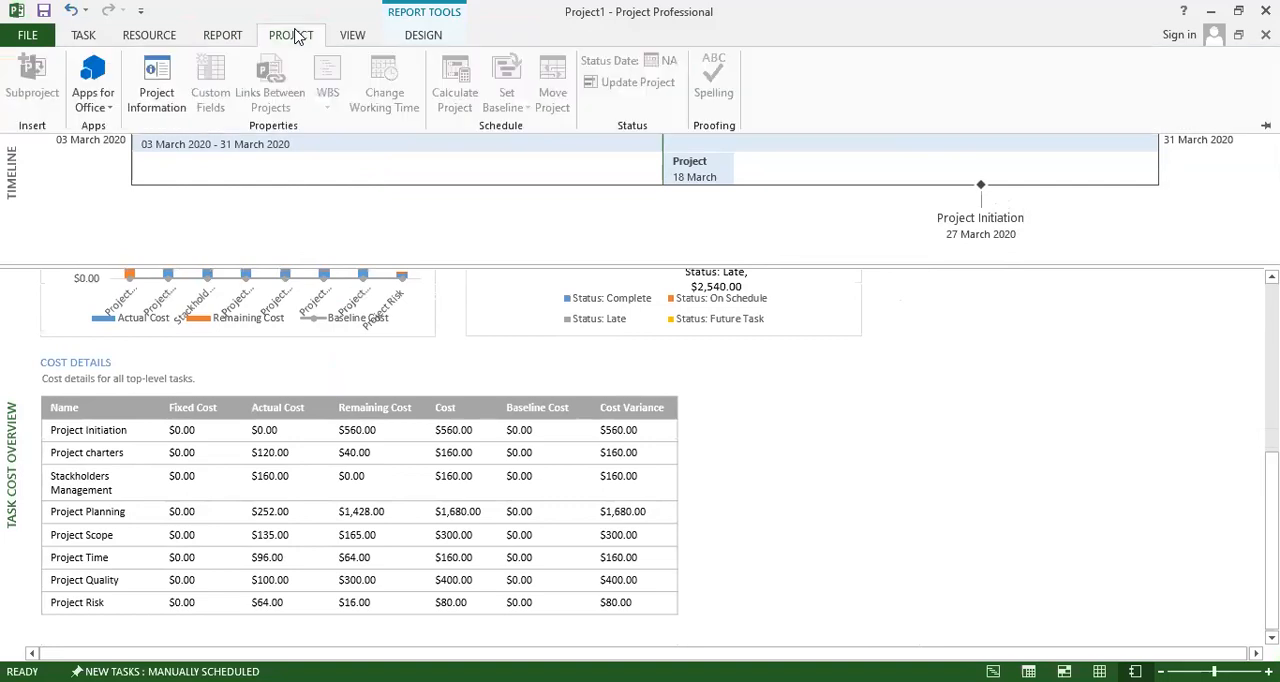
left_click(216, 40)
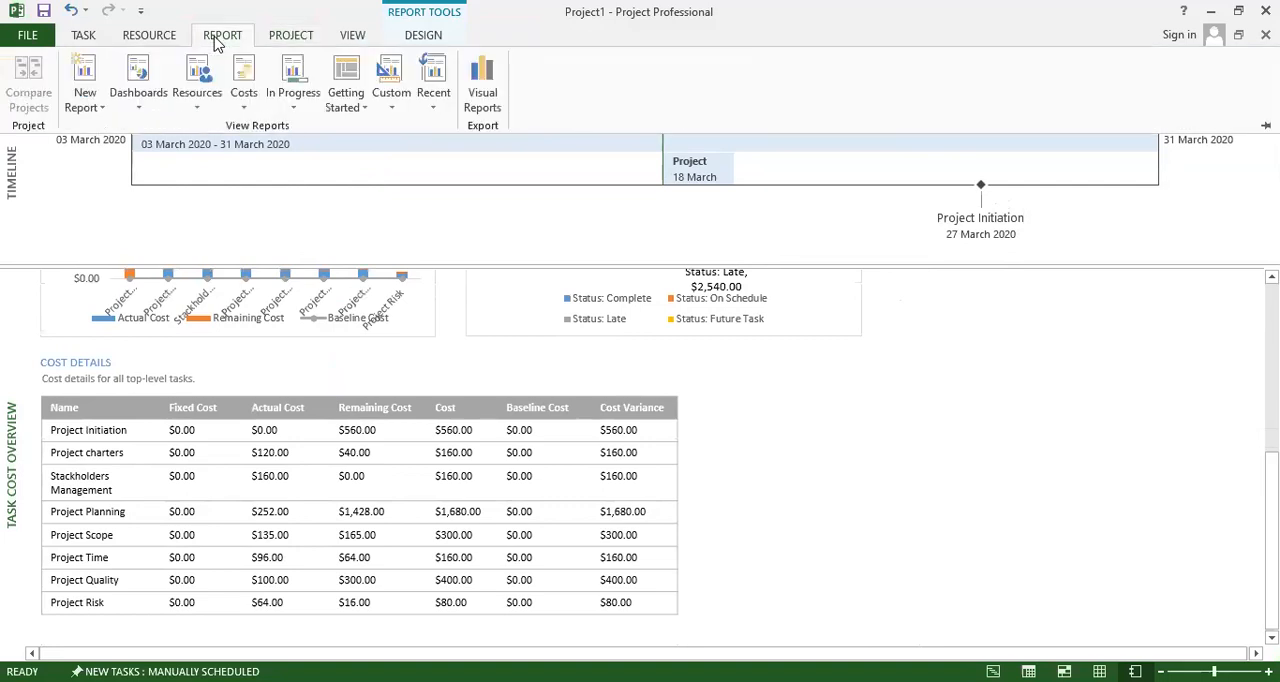
left_click(346, 106)
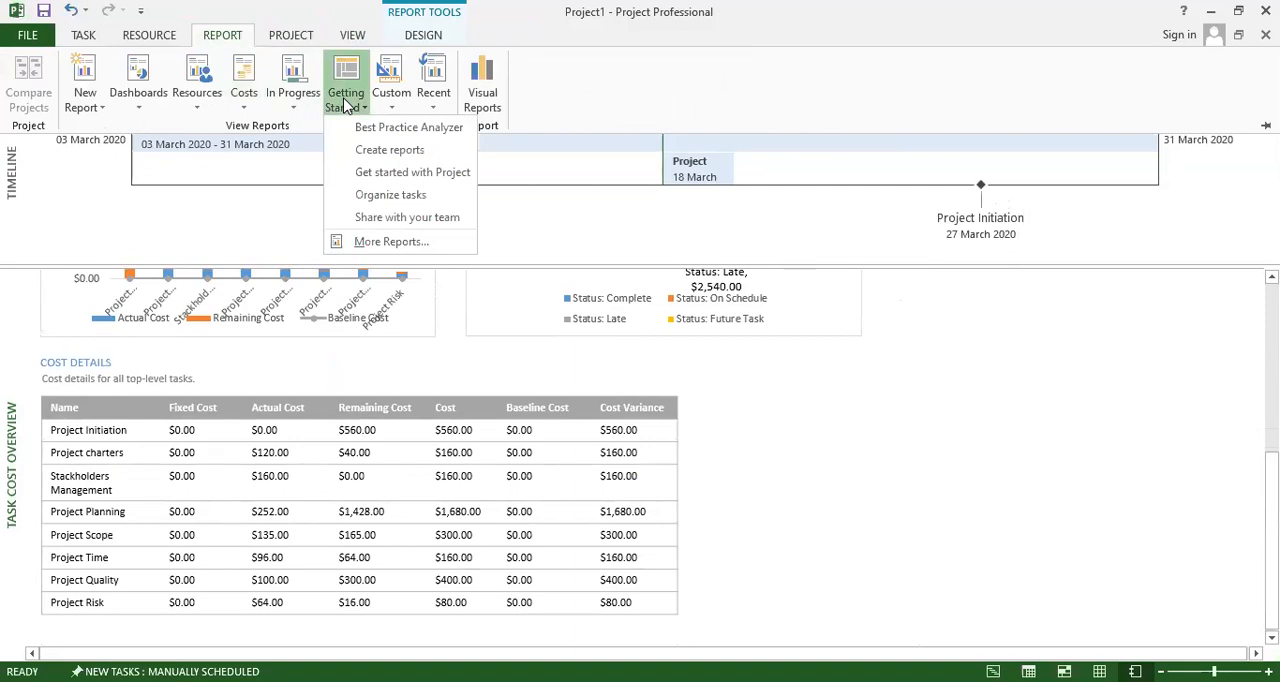
left_click(404, 127)
scroll(428, 287, "down", 2)
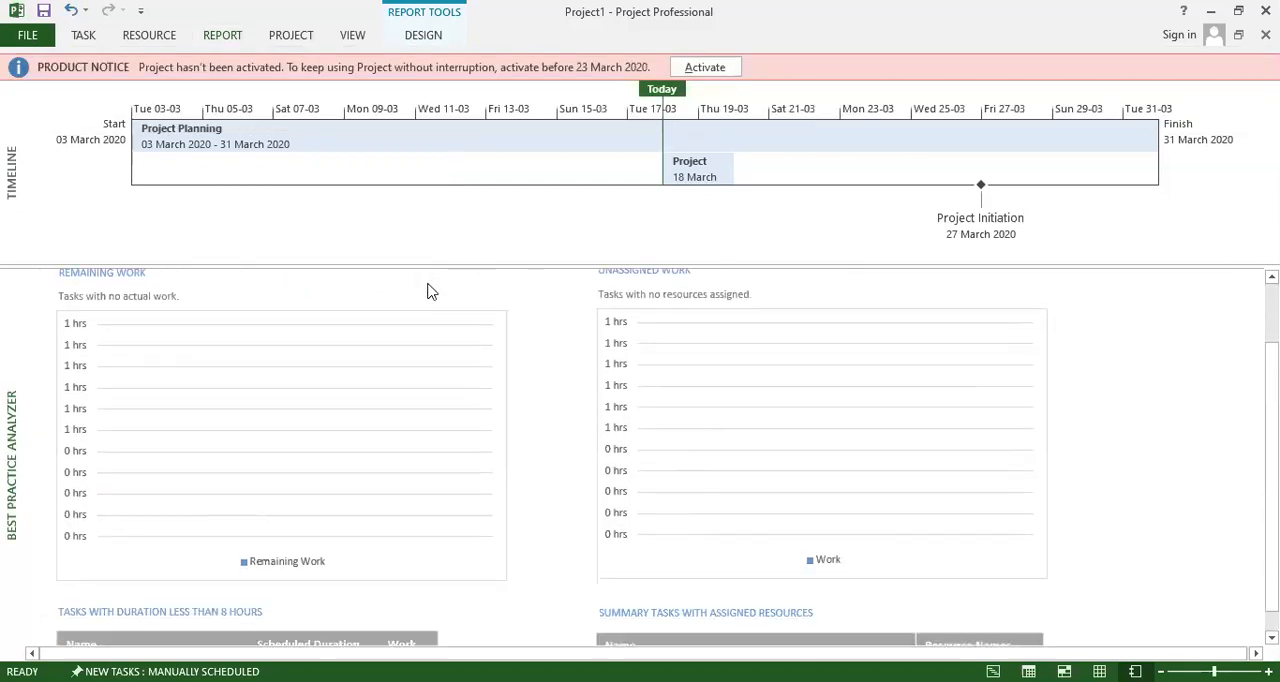
left_click(352, 35)
left_click(418, 36)
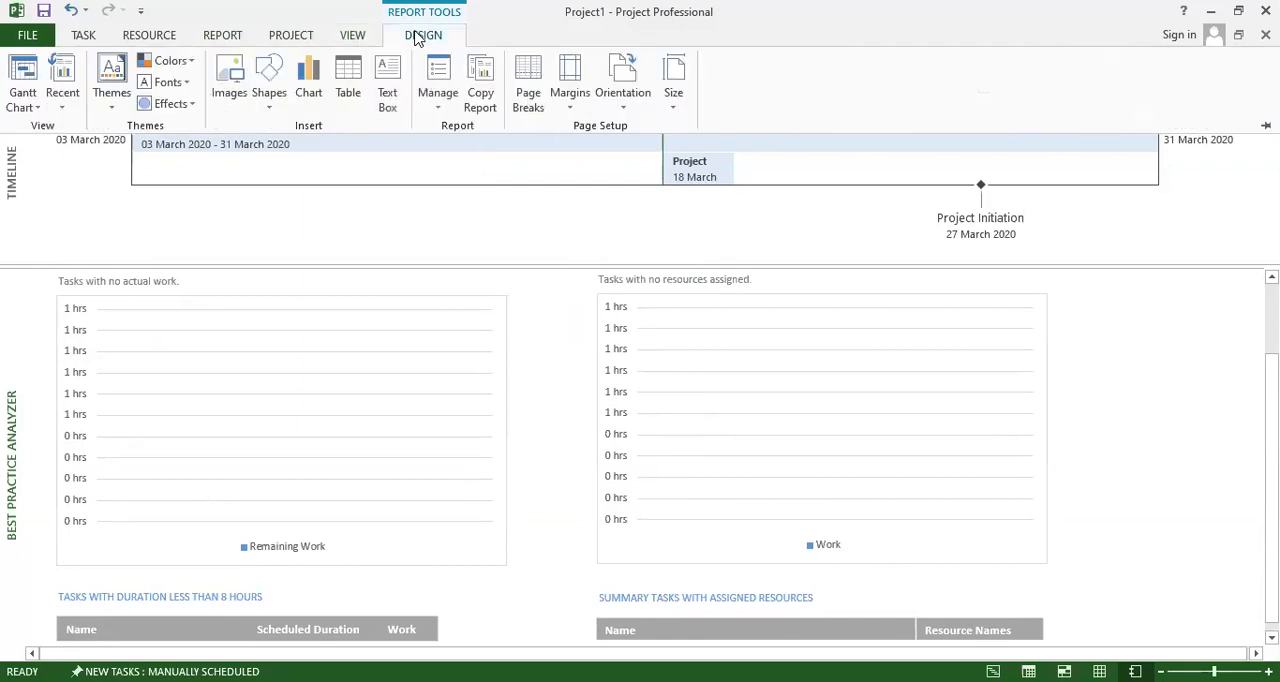
left_click(349, 36)
left_click(298, 36)
Open the Resource Overview report and review the resource stats, work status and remaining work of all work resources.
left_click(232, 37)
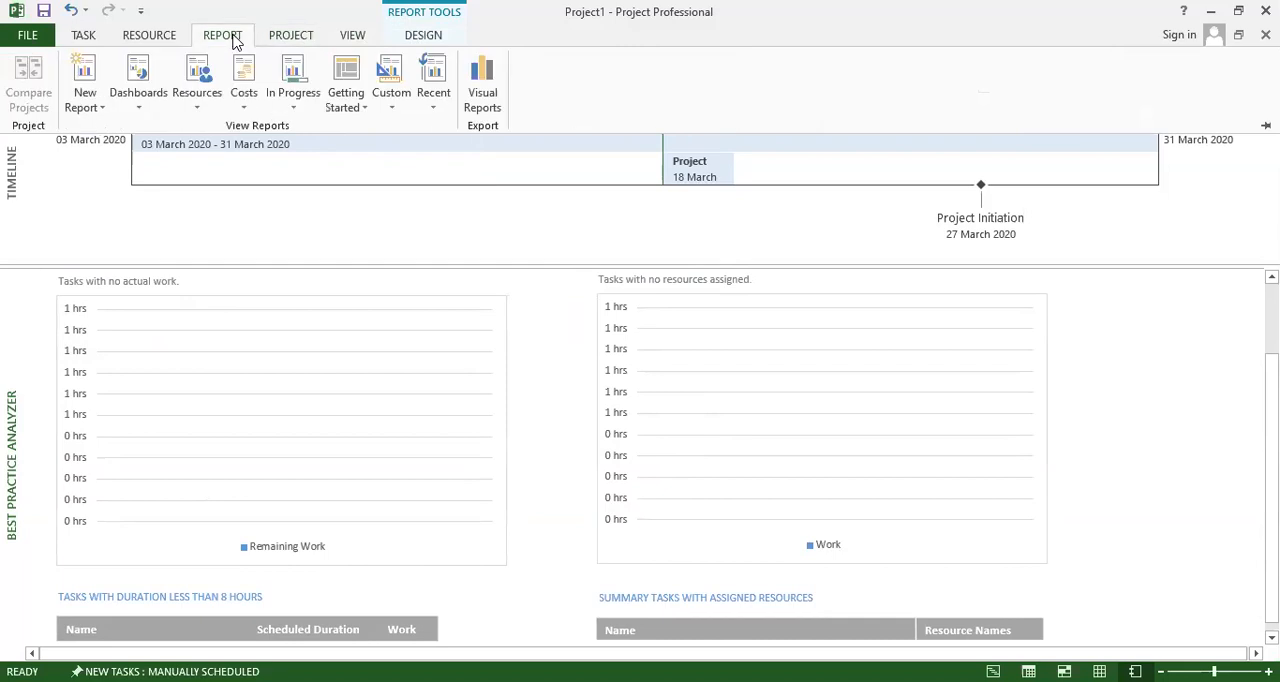
left_click(199, 104)
left_click(224, 150)
scroll(428, 303, "down", 2)
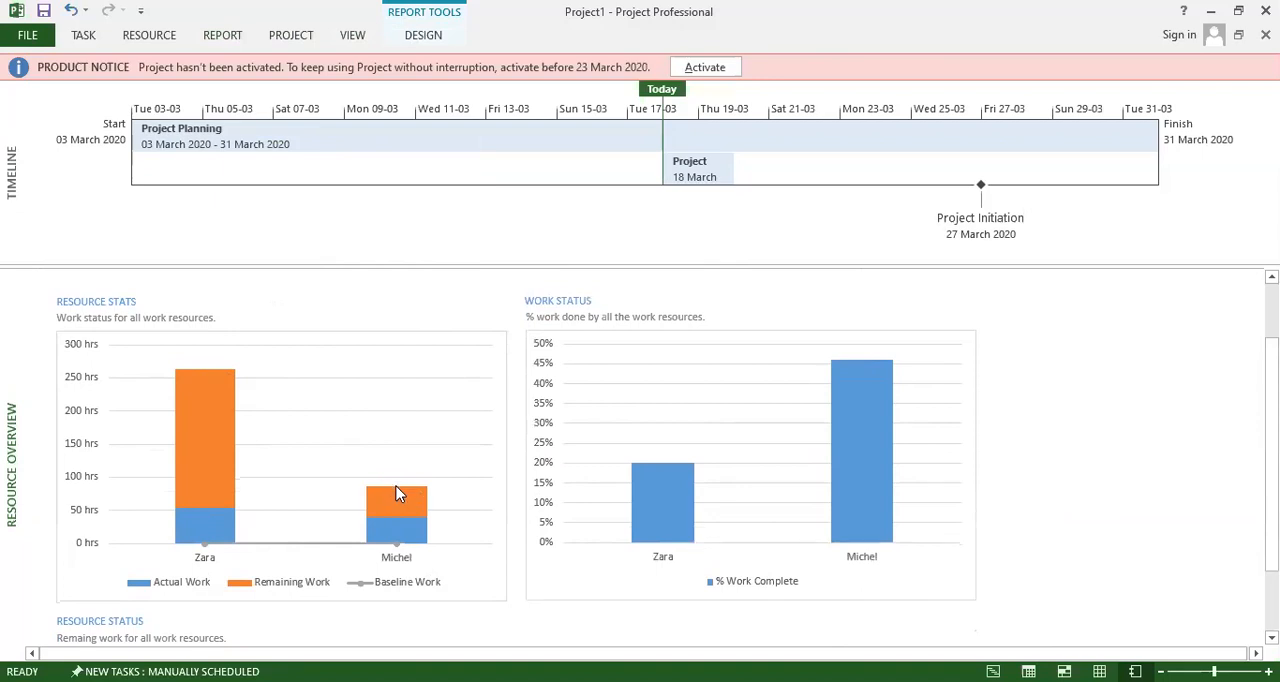
scroll(476, 500, "down", 1)
scroll(502, 509, "down", 2)
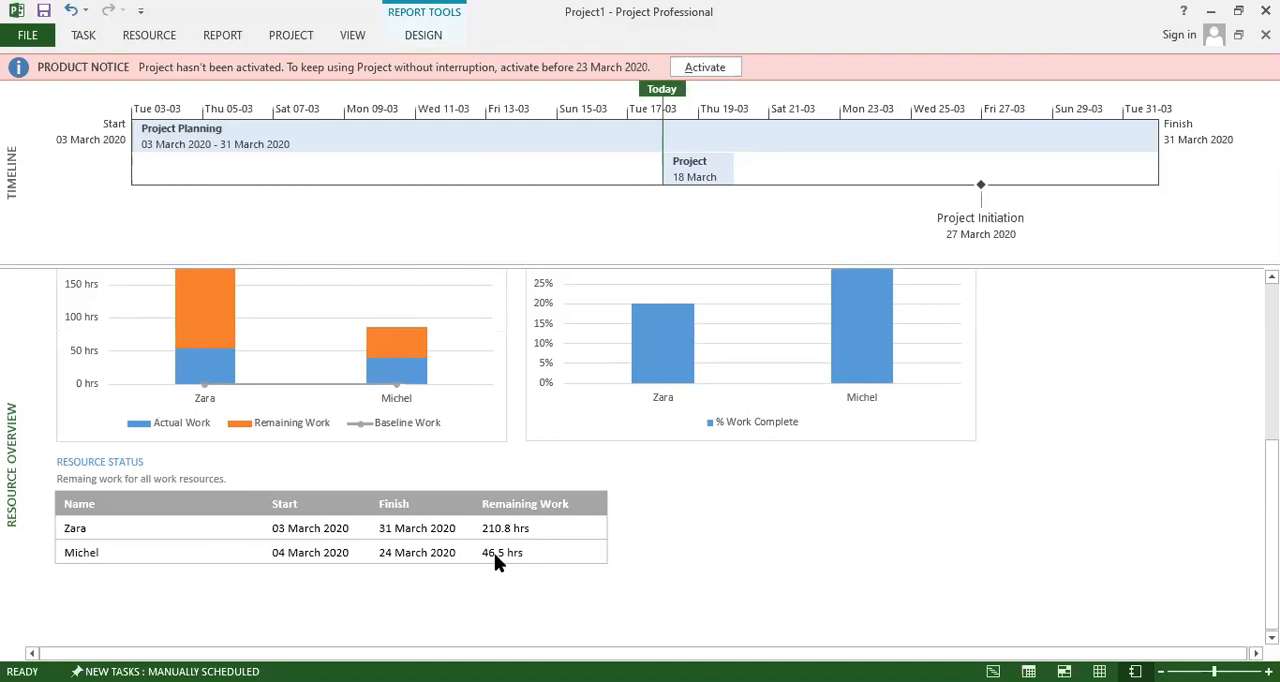
scroll(494, 553, "down", 5)
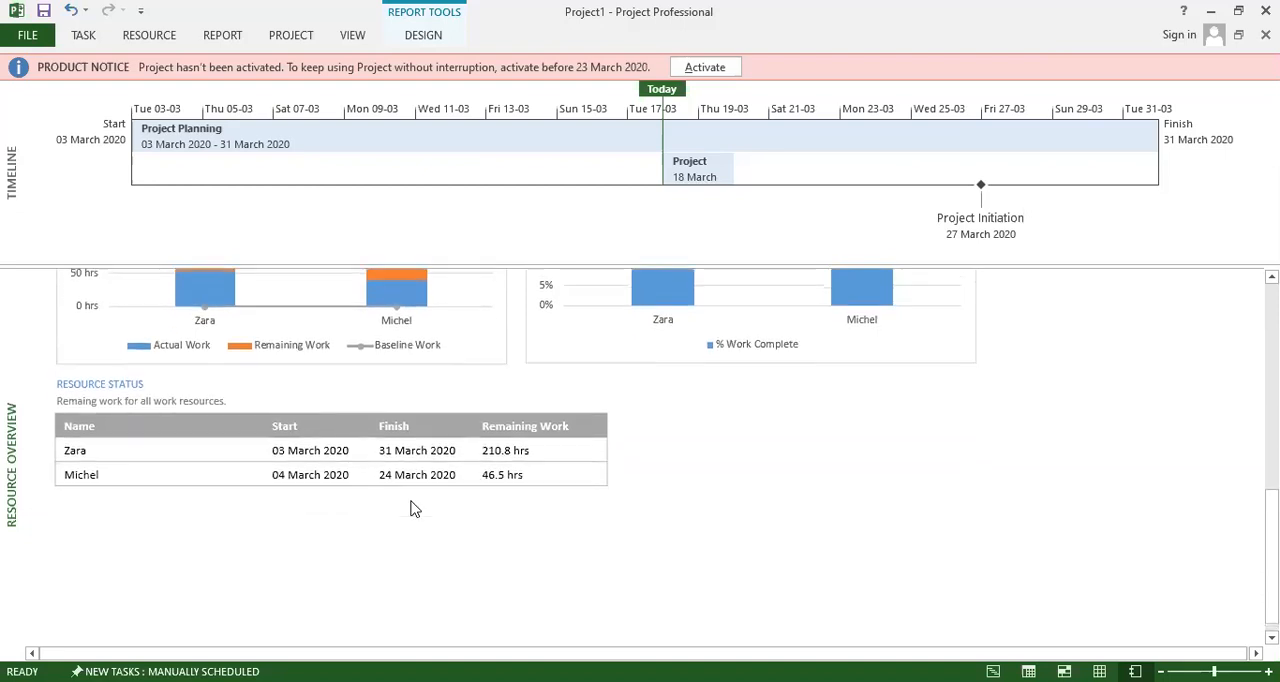
scroll(418, 511, "up", 5)
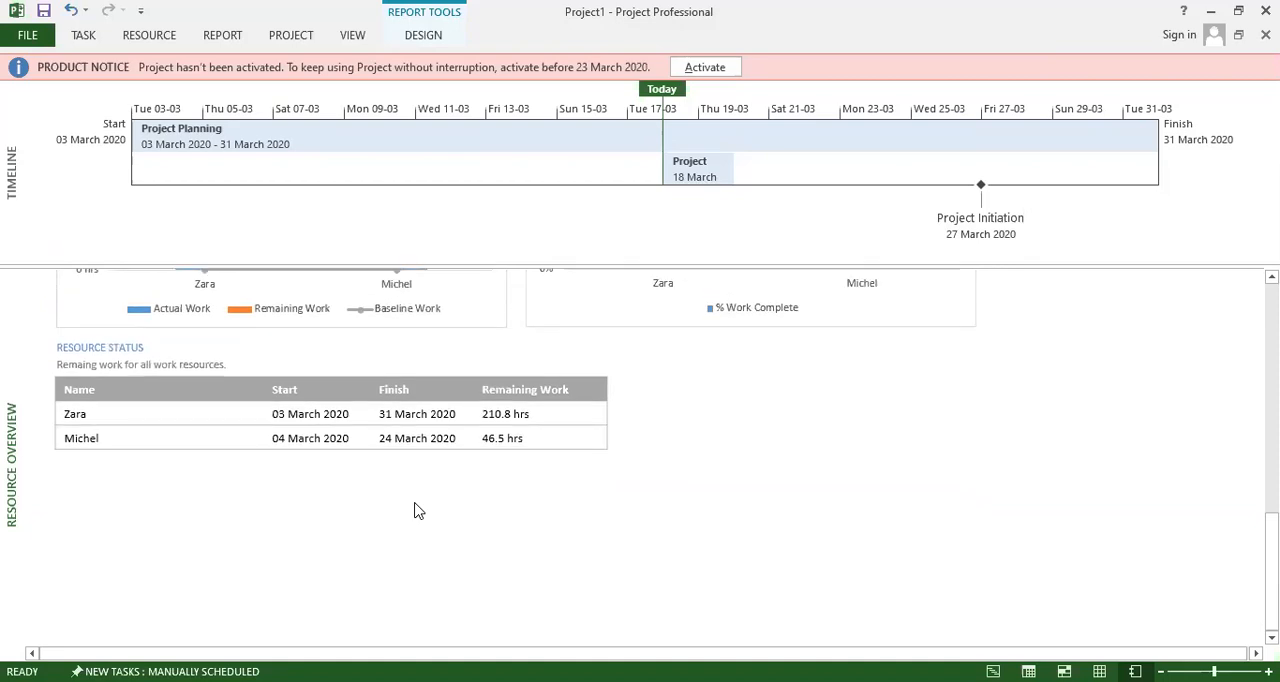
Review the resource stats and work status charts again in the Resource Overview report.
scroll(418, 511, "up", 5)
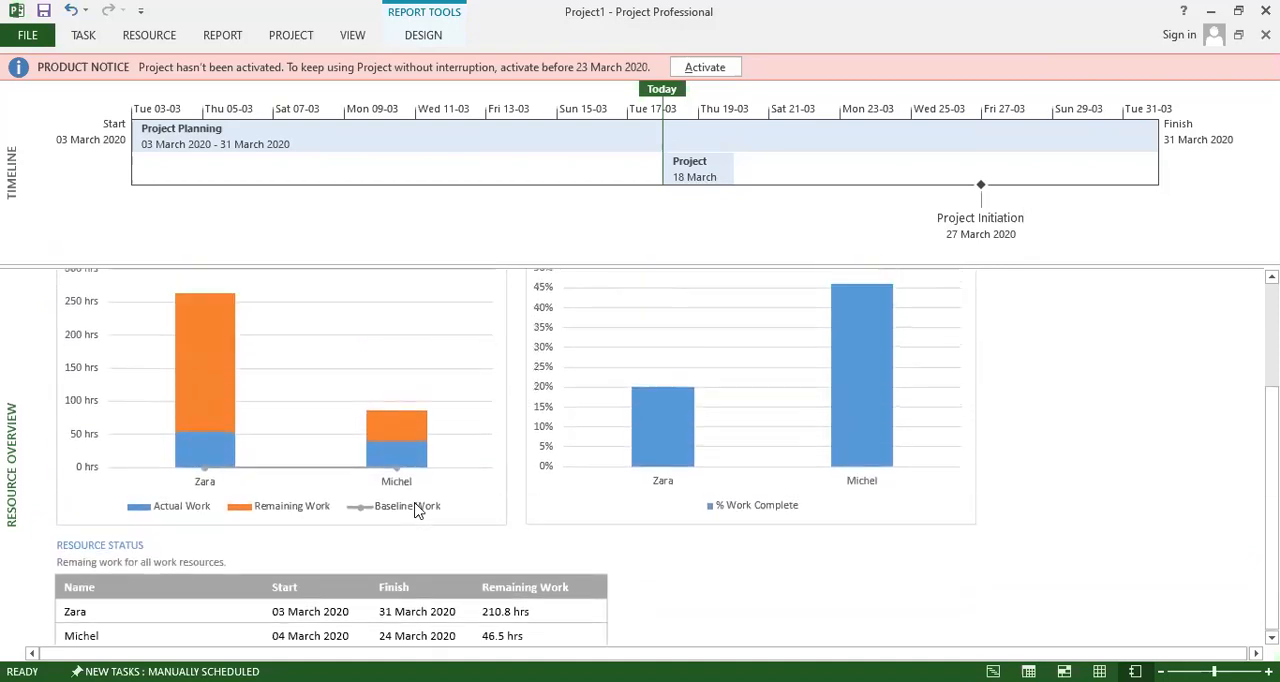
scroll(418, 511, "up", 1)
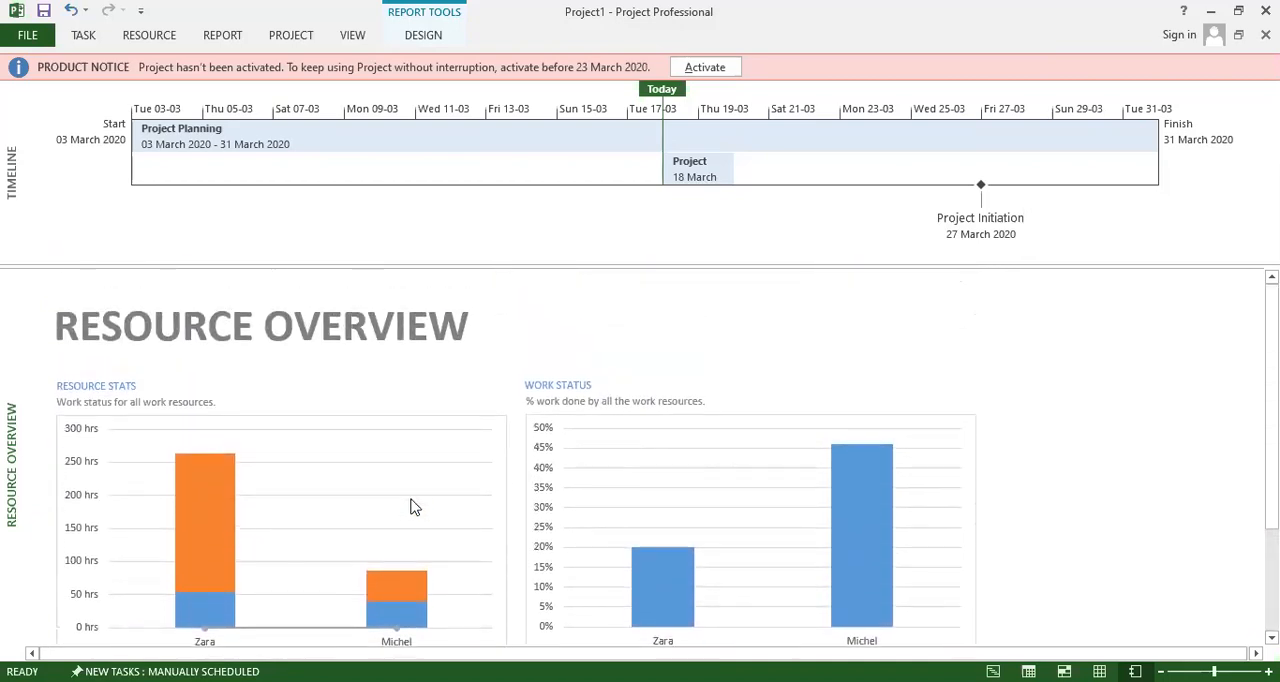
scroll(374, 366, "down", 2)
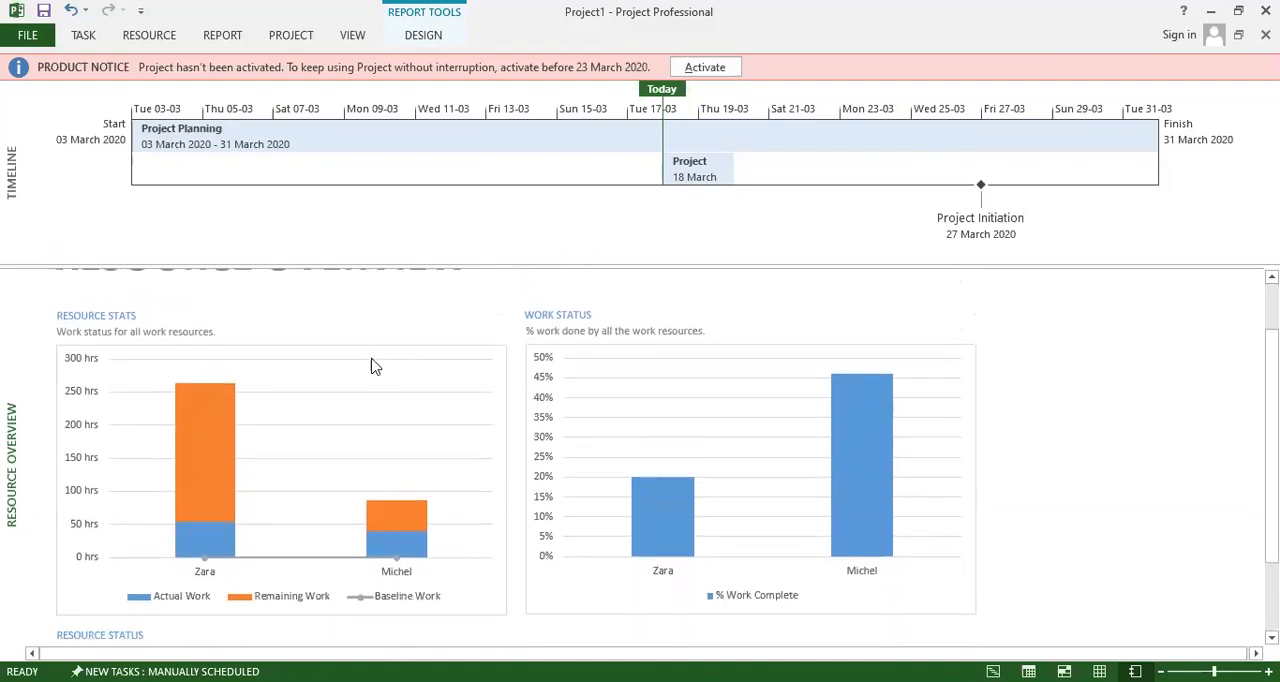
scroll(374, 366, "down", 2)
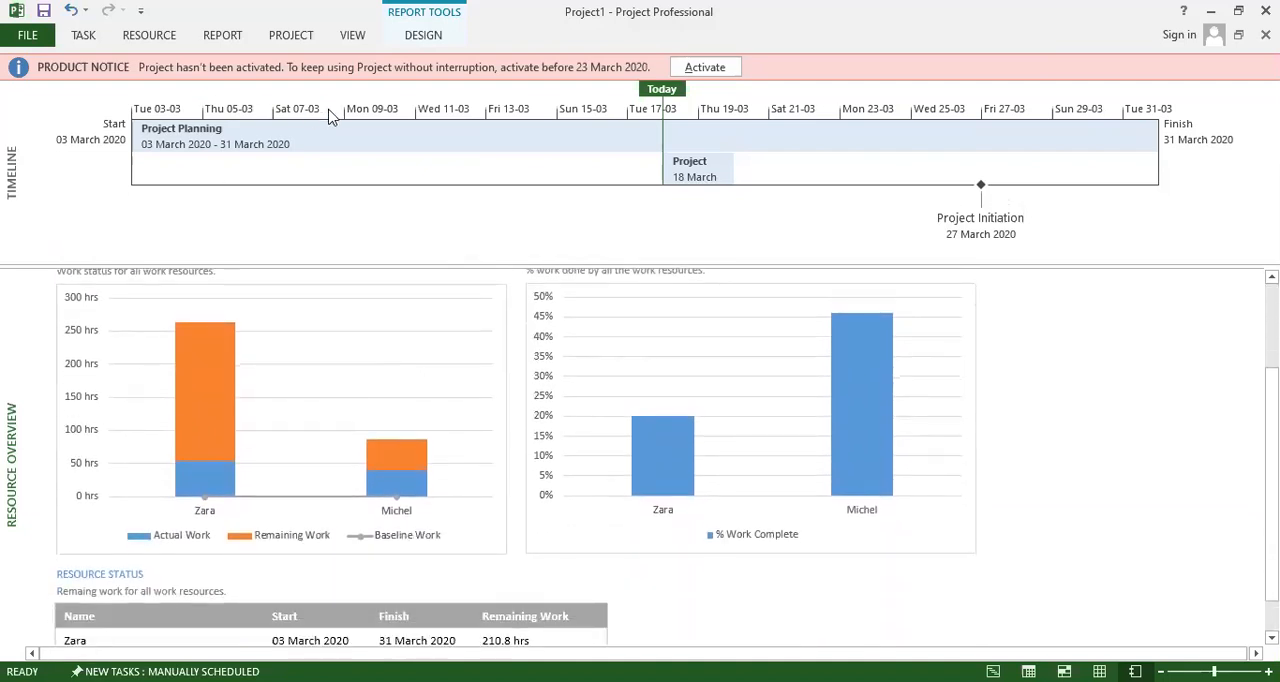
Open the Work Overview dashboard report and review the work burndown, the work stats and the work completion figures.
left_click(352, 36)
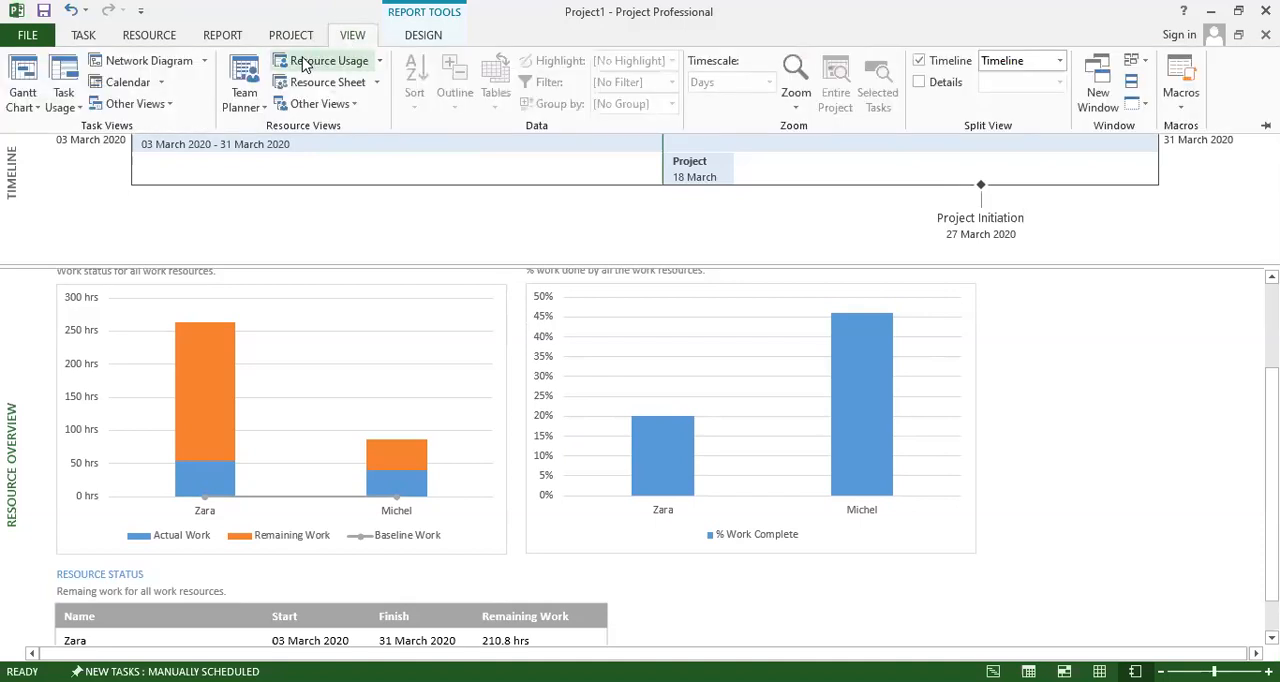
left_click(221, 36)
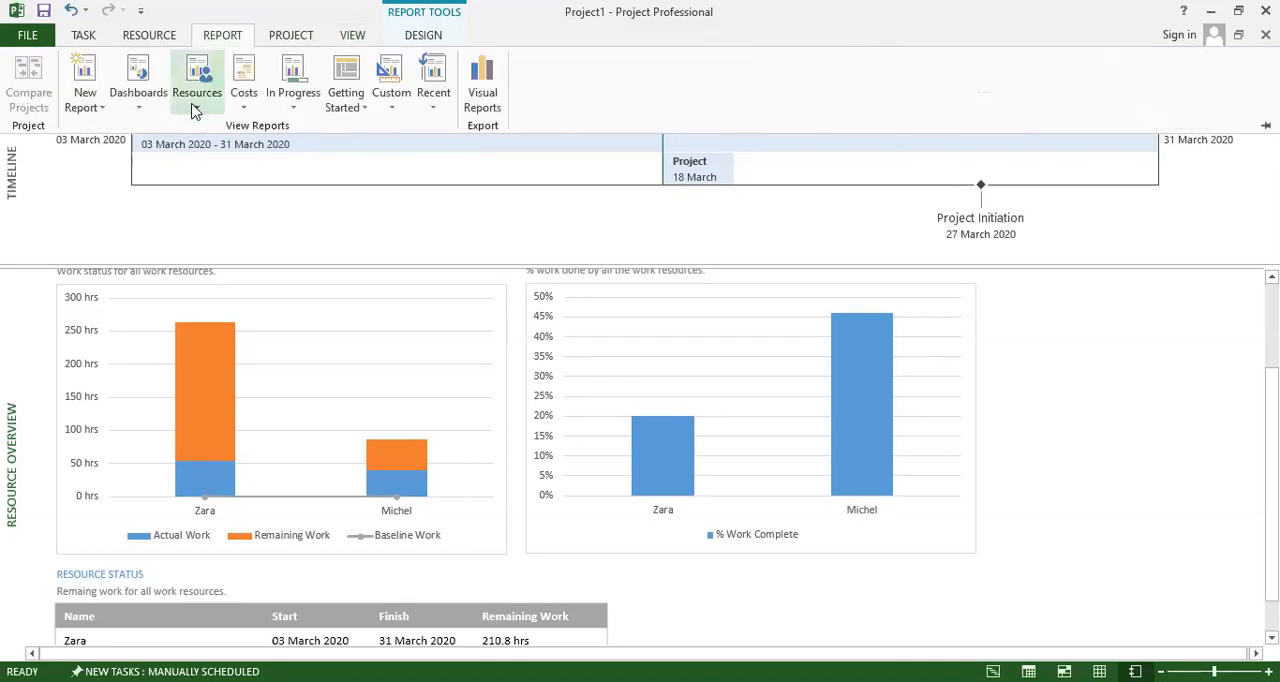
left_click(139, 110)
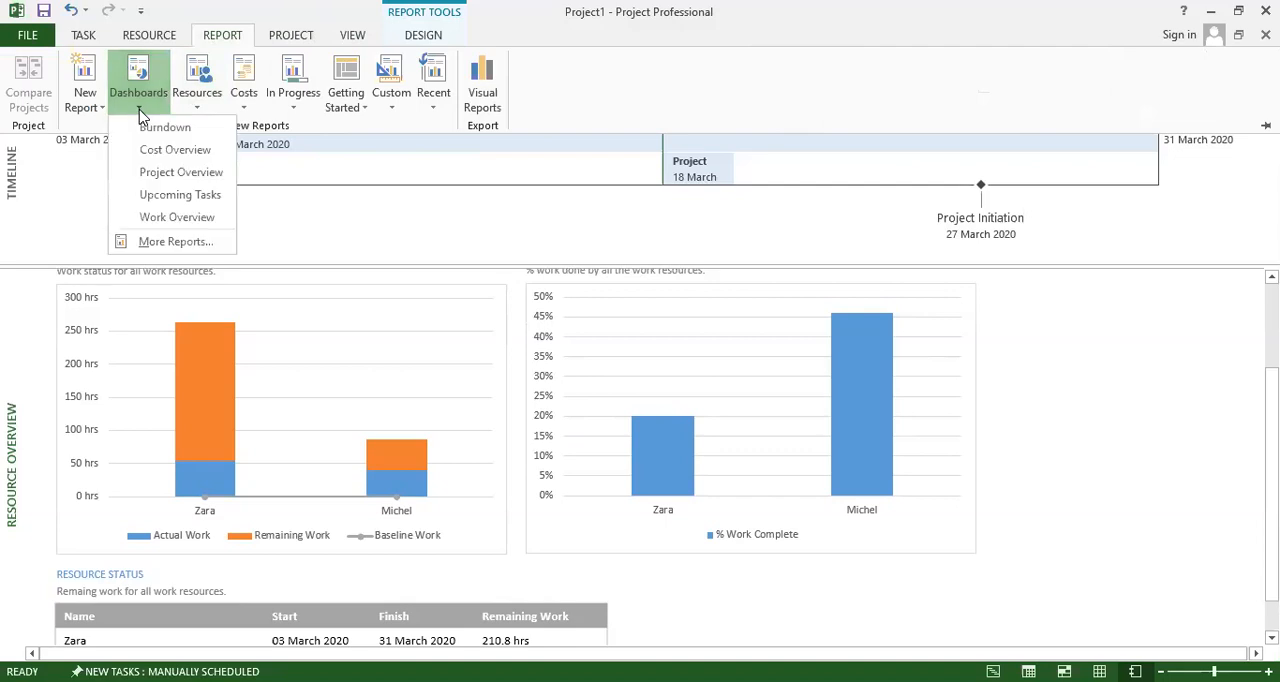
left_click(162, 218)
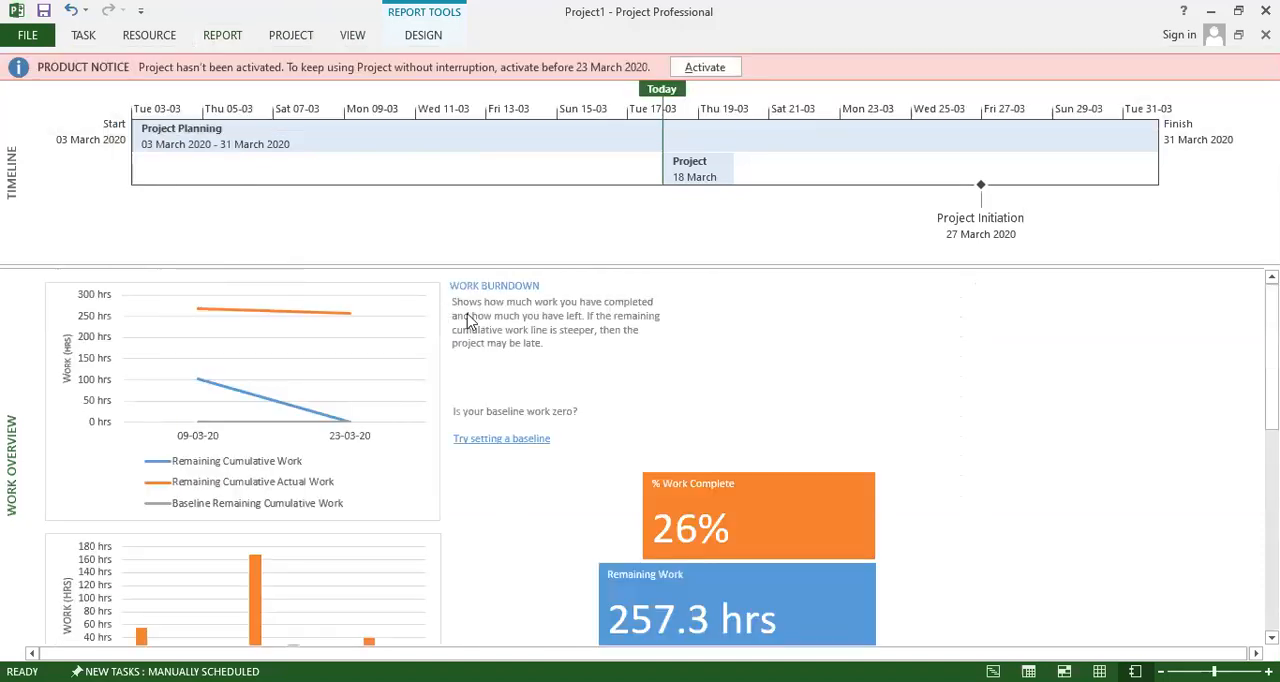
scroll(550, 345, "down", 3)
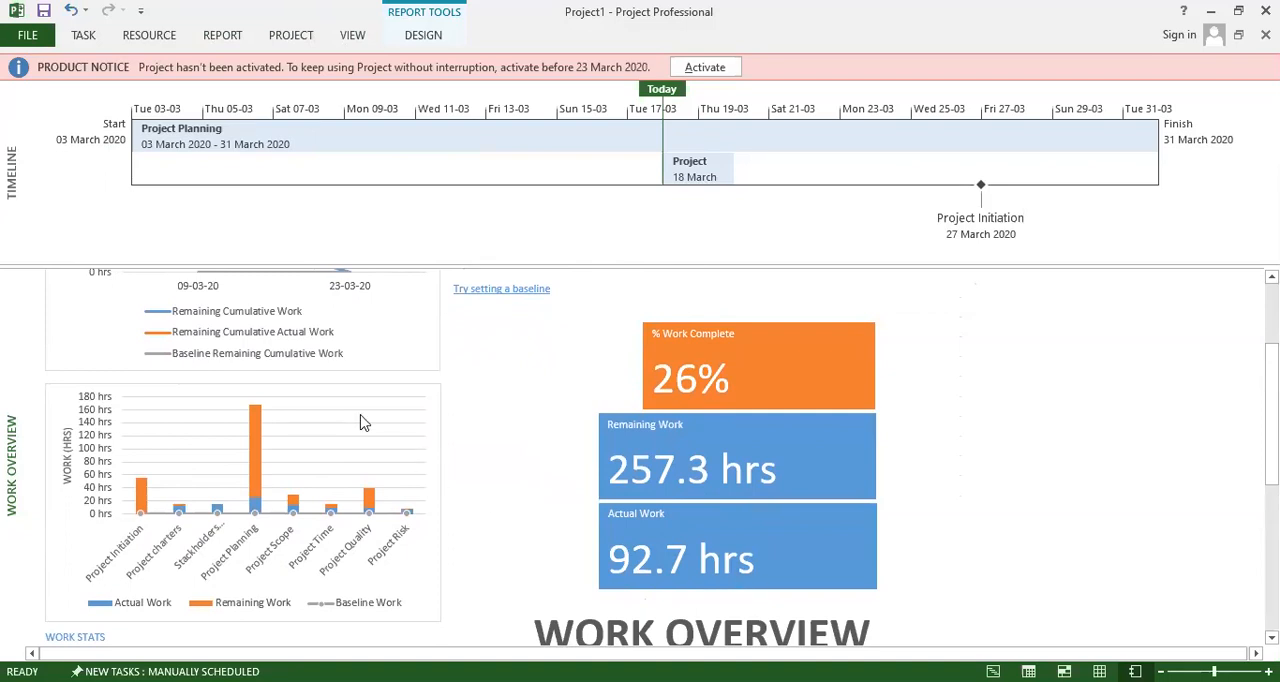
scroll(330, 440, "down", 2)
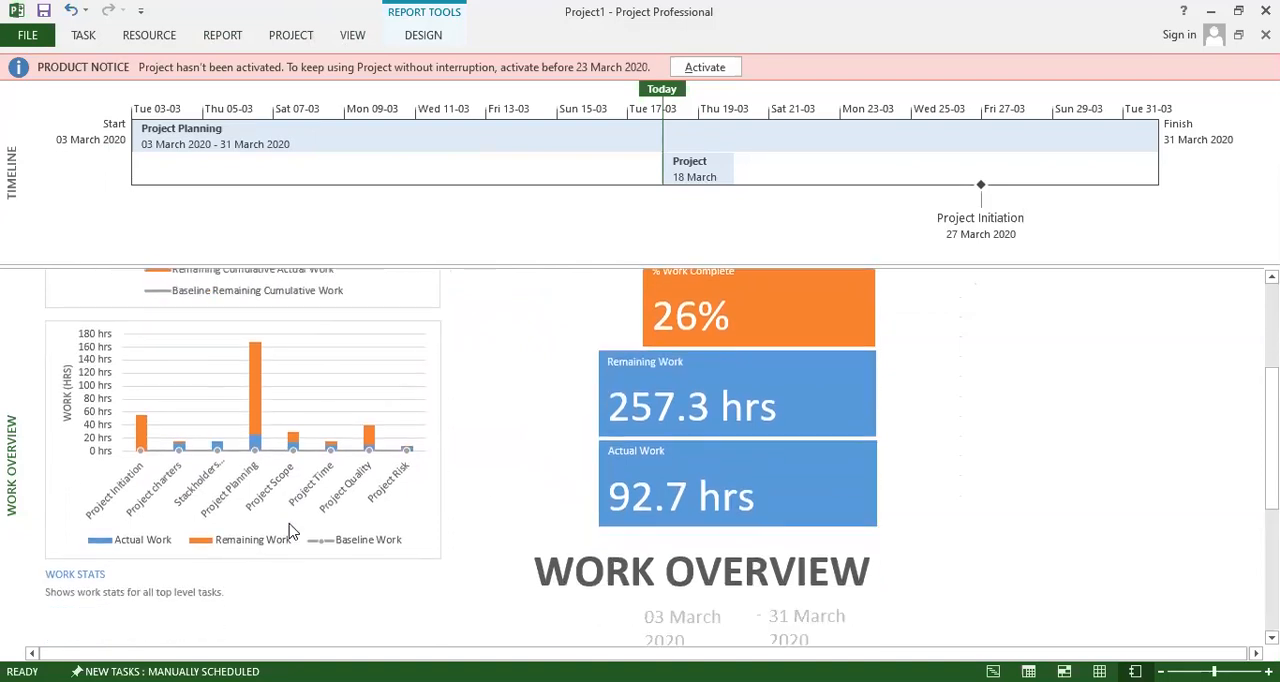
scroll(684, 320, "up", 2)
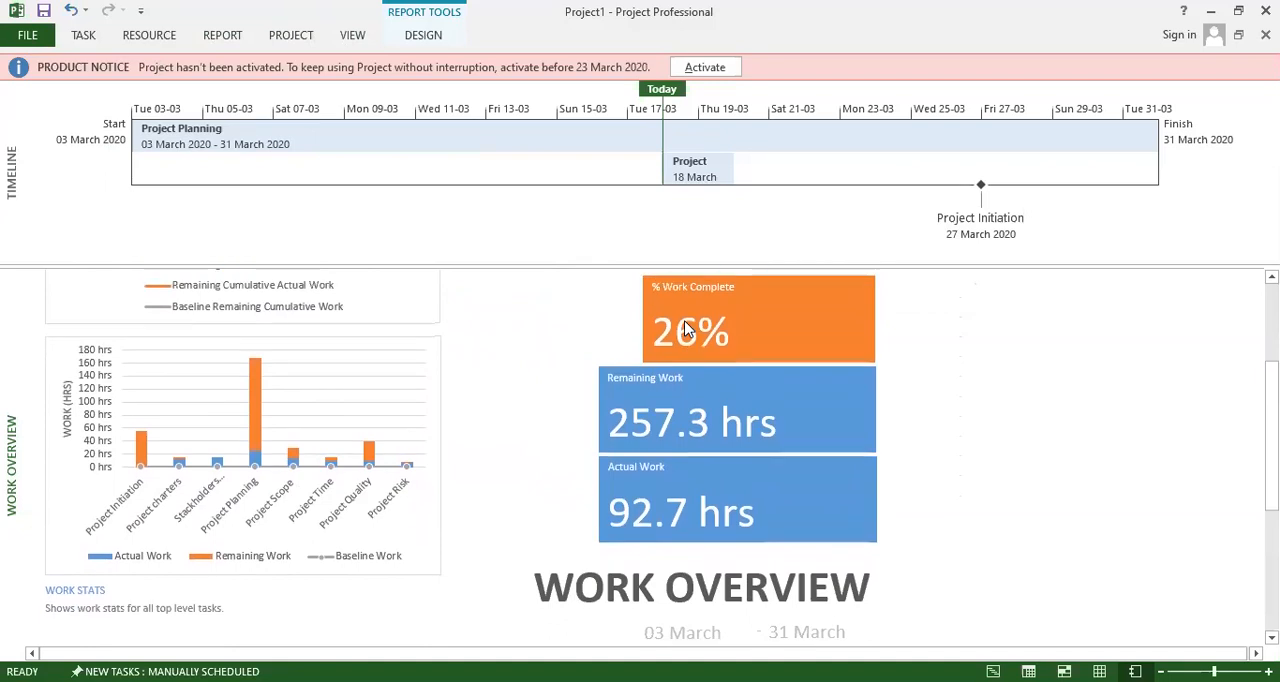
scroll(687, 329, "up", 2)
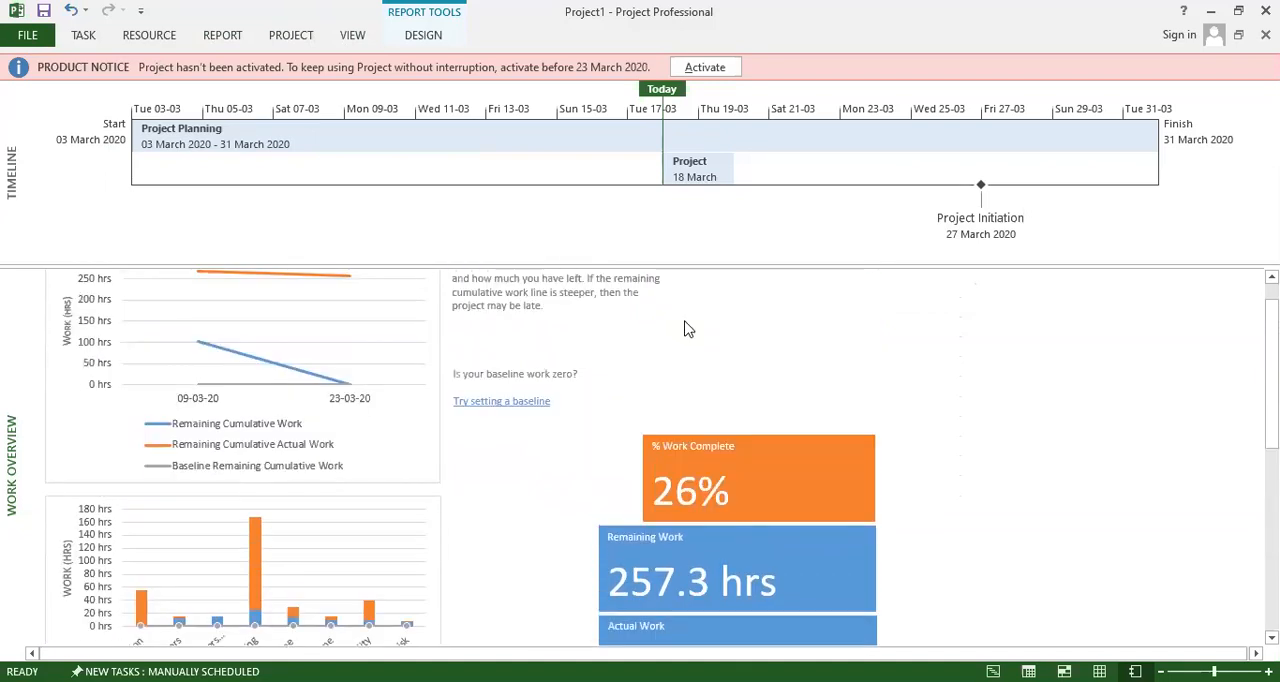
scroll(687, 329, "up", 1)
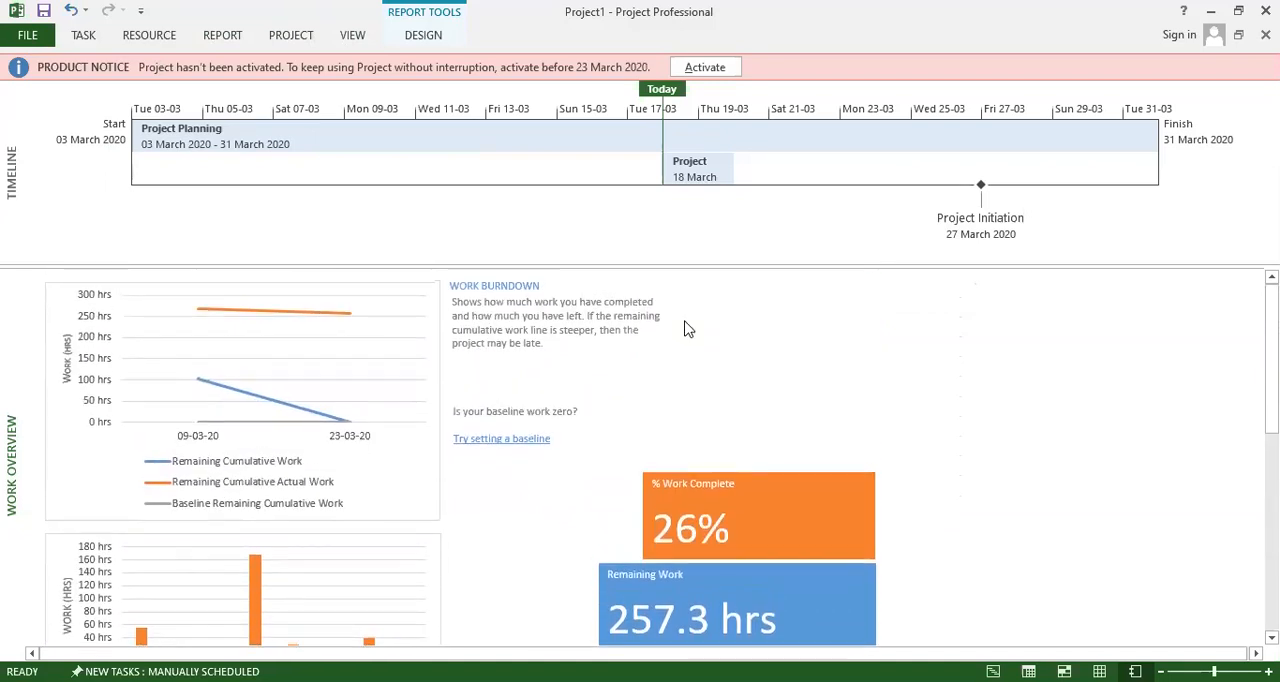
Examine the resource stats and remaining availability charts in the Work Overview report and return to its work burndown chart.
scroll(685, 322, "down", 9)
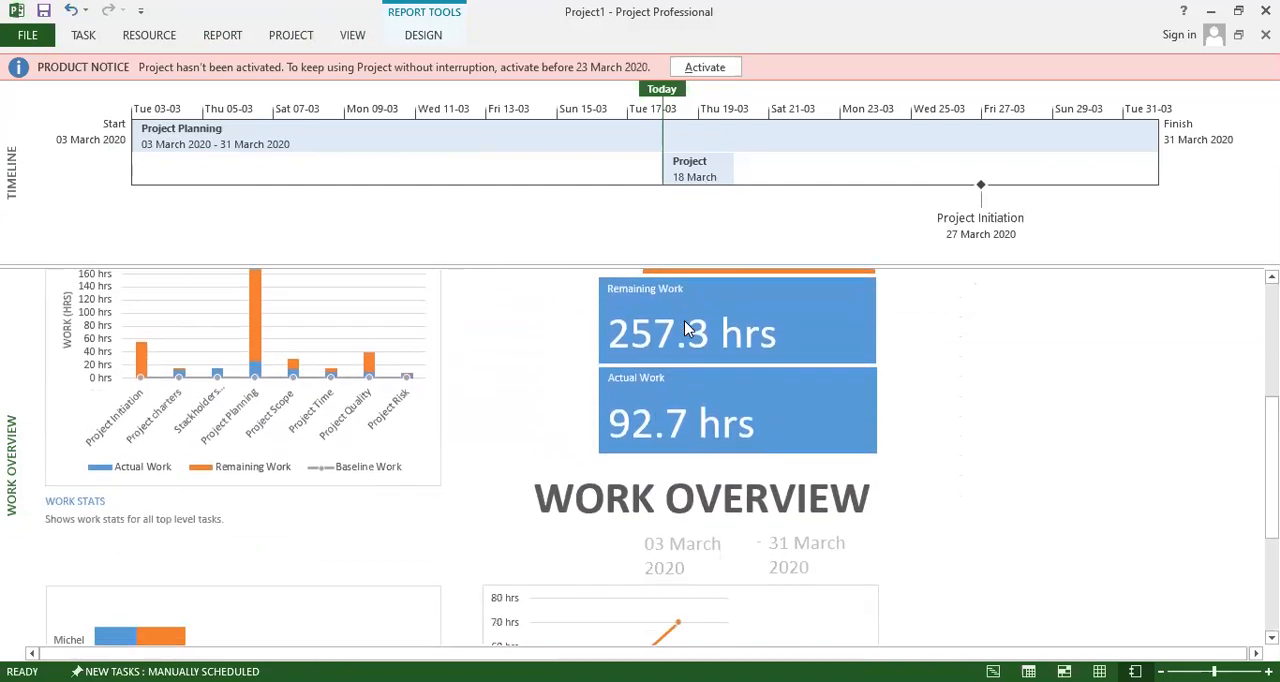
scroll(685, 322, "down", 4)
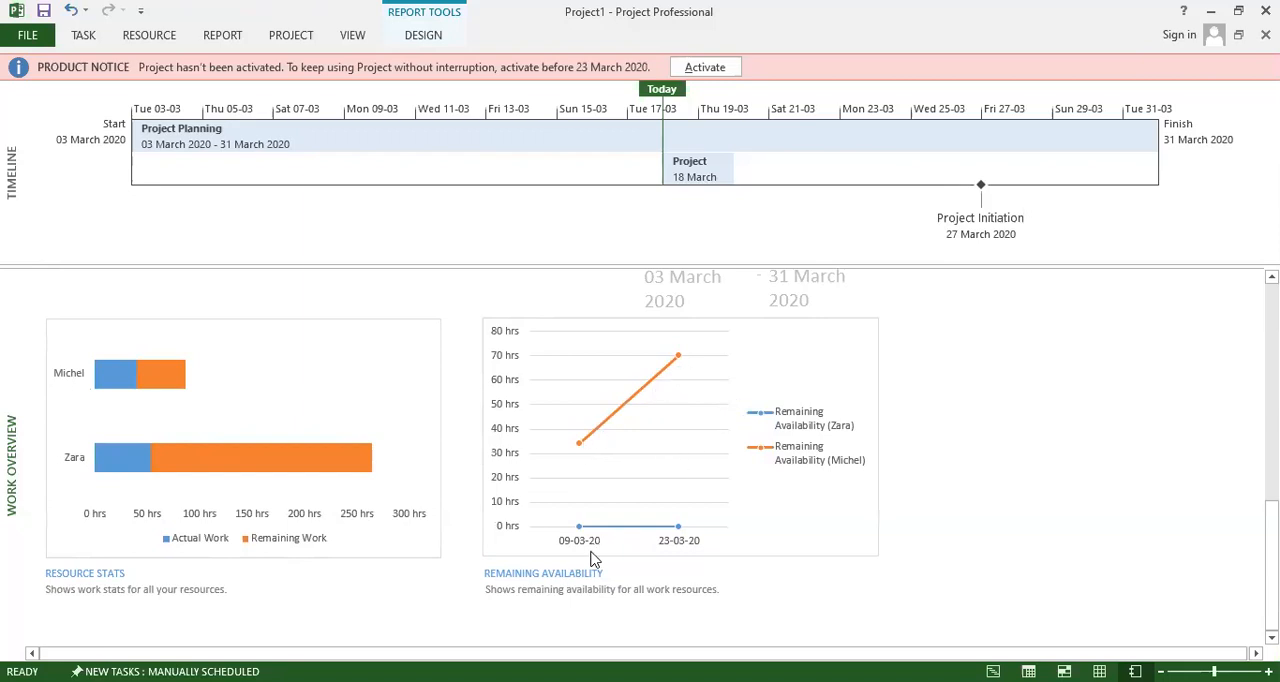
scroll(705, 537, "down", 3)
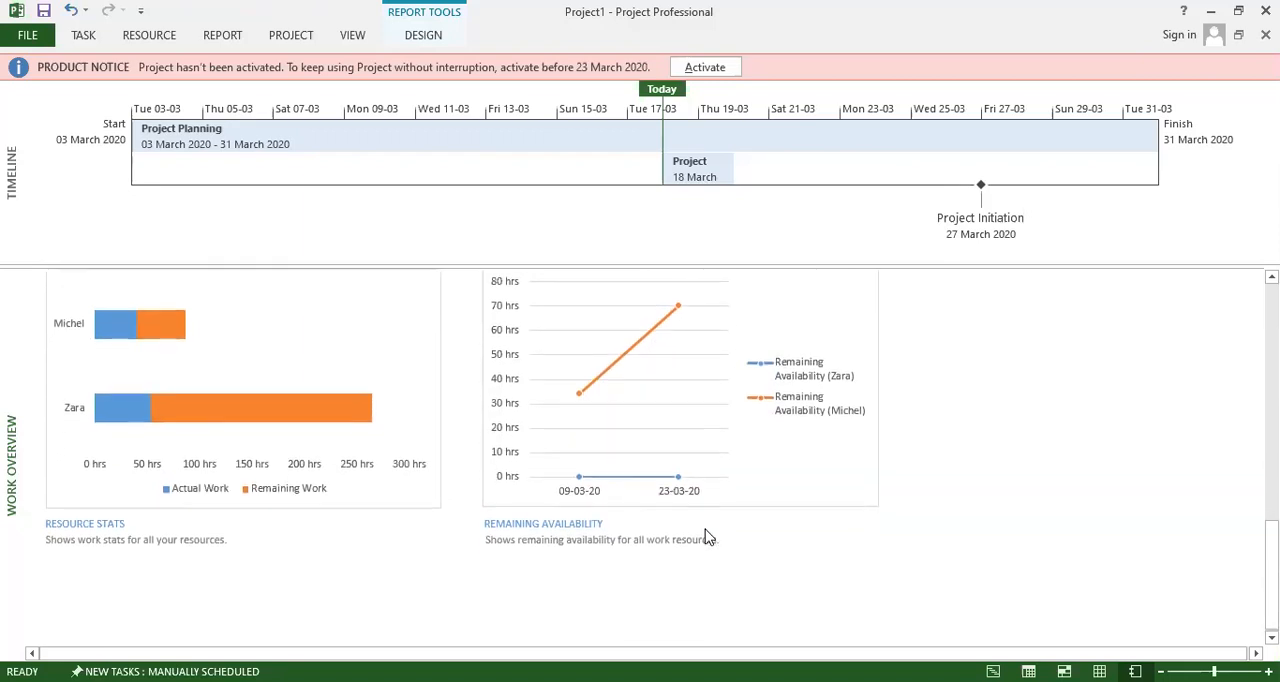
scroll(705, 537, "down", 2)
scroll(705, 537, "up", 5)
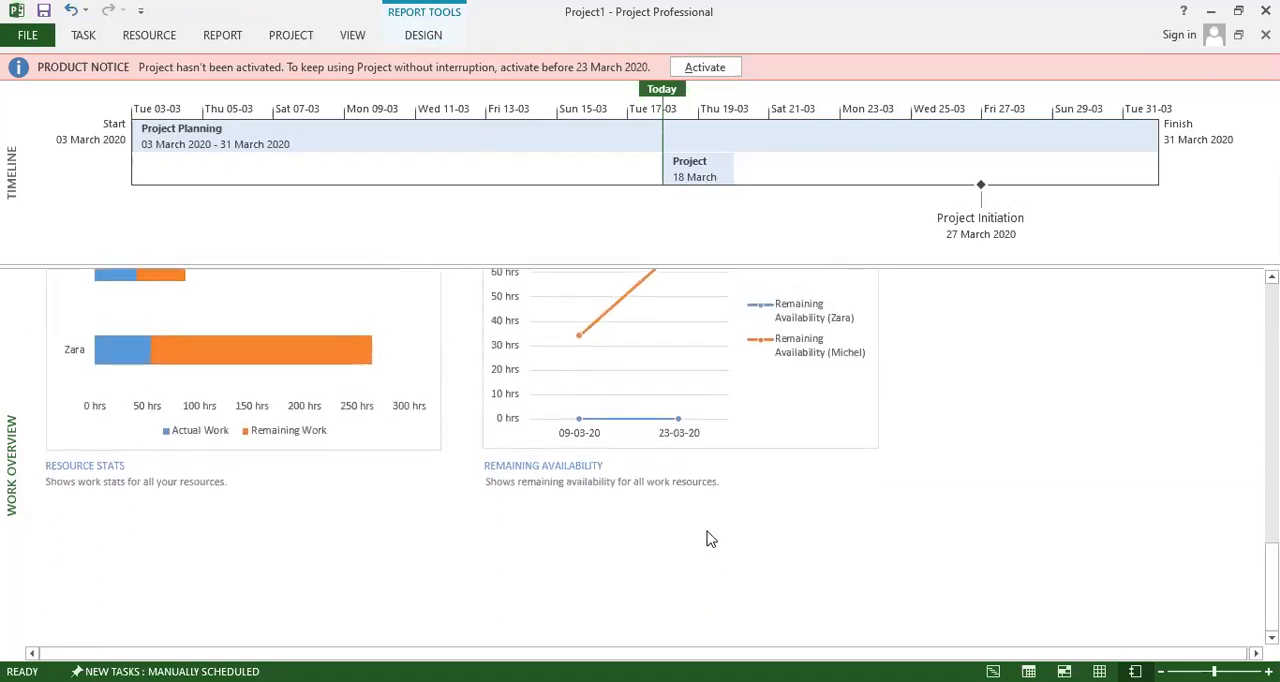
scroll(707, 539, "up", 5)
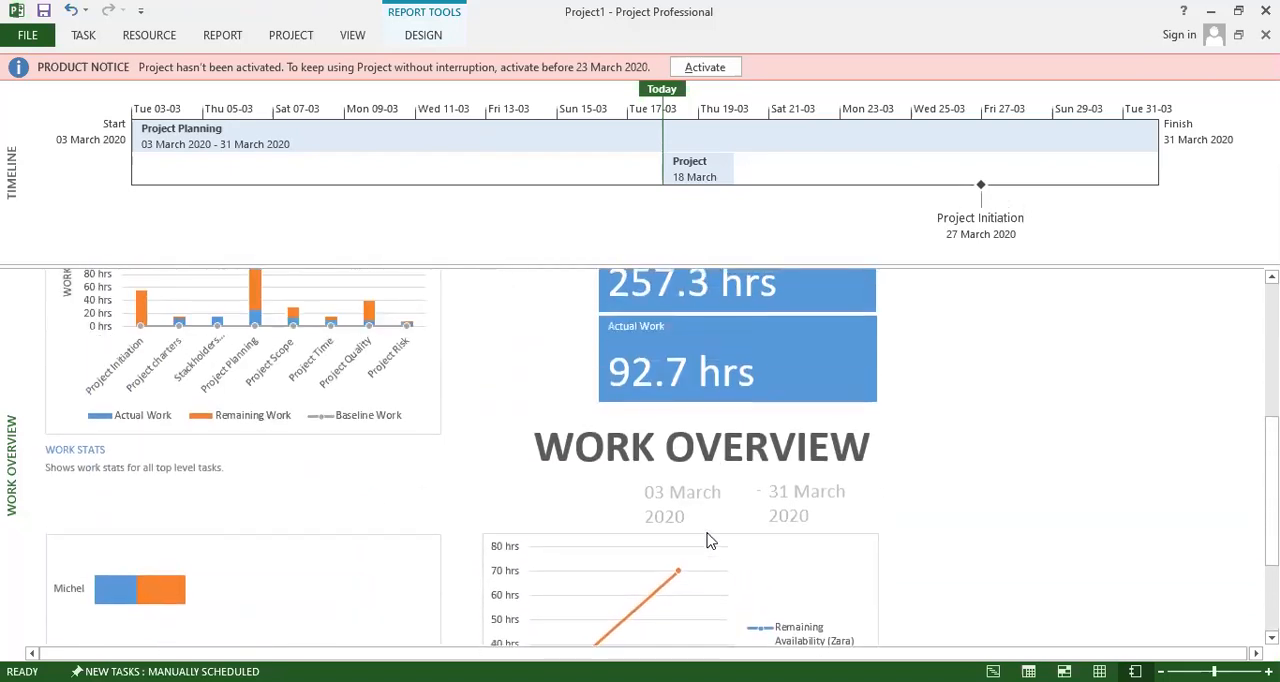
scroll(707, 539, "up", 2)
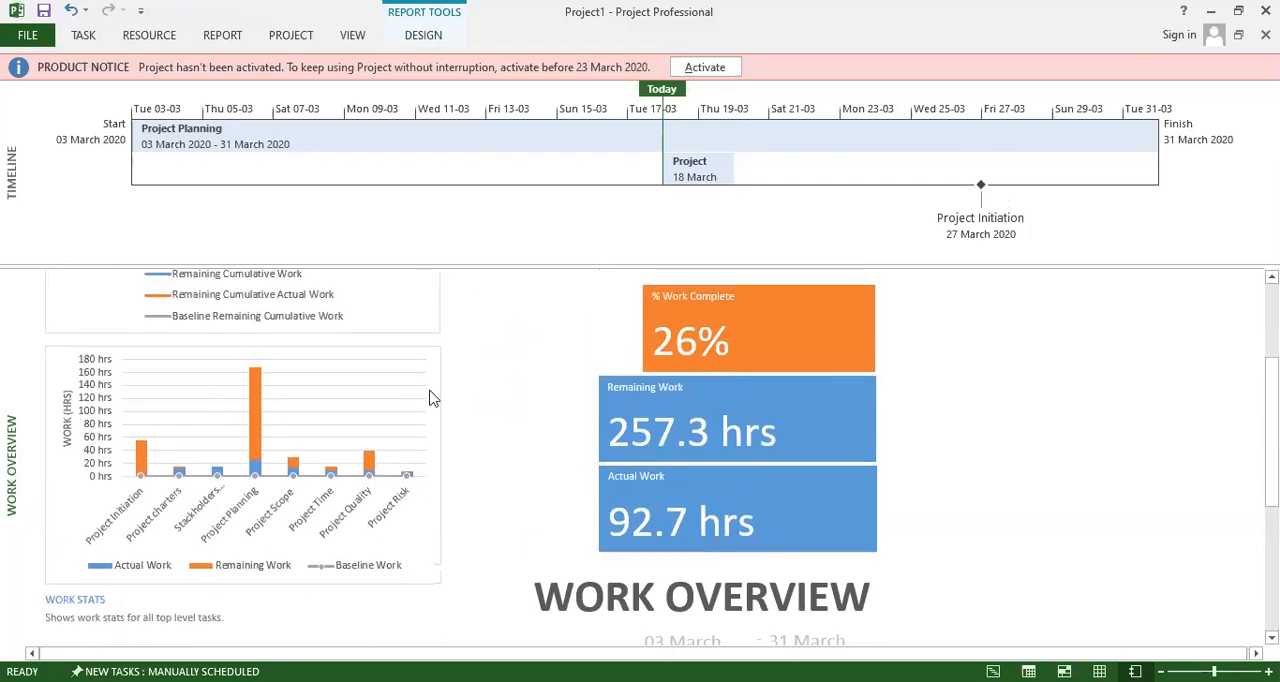
scroll(517, 413, "up", 2)
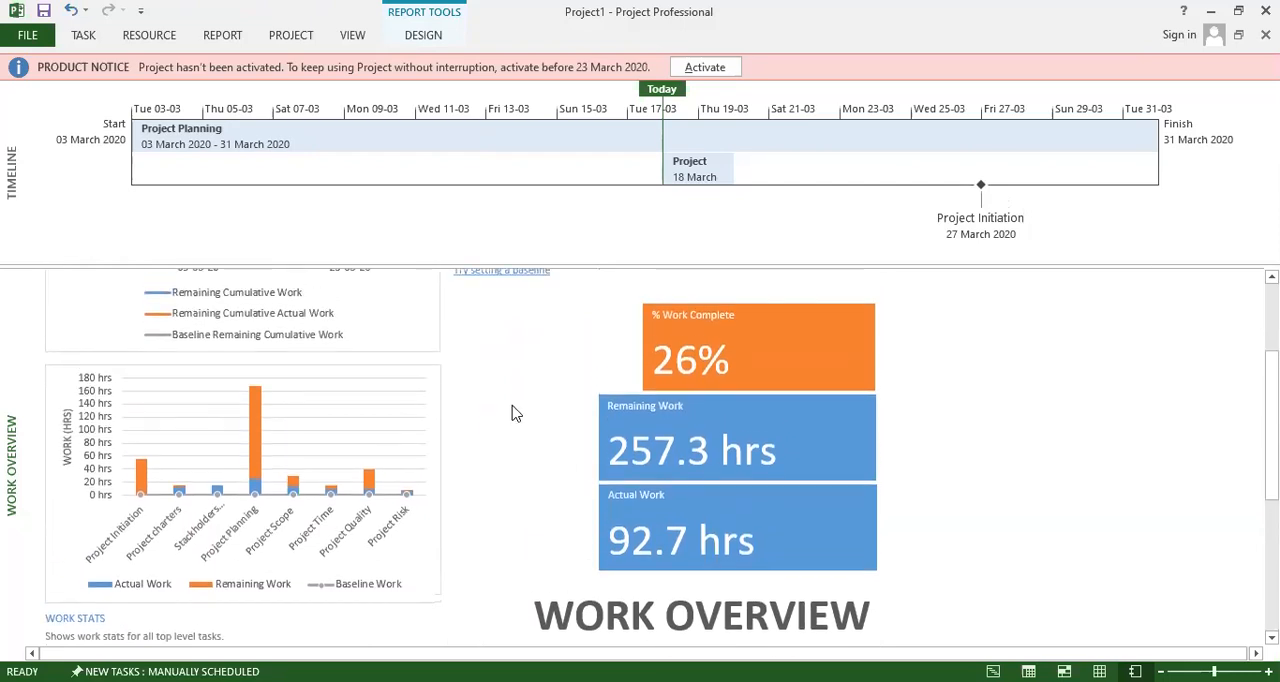
scroll(515, 413, "up", 3)
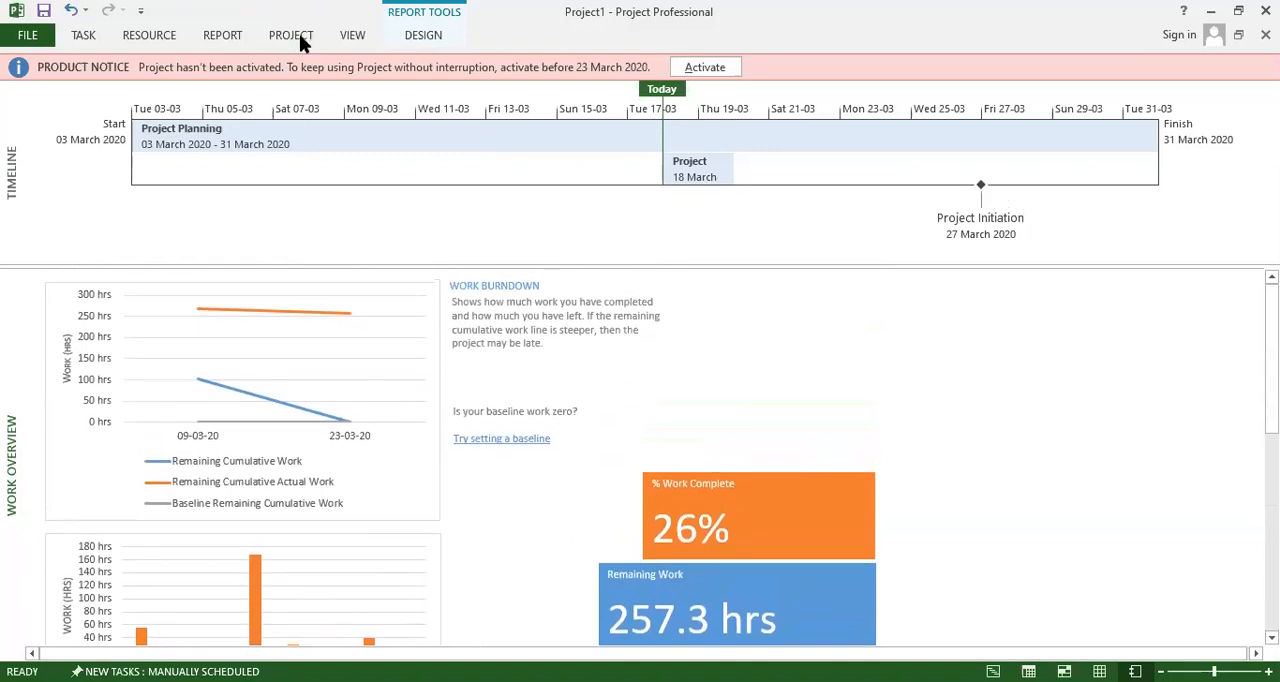
Create a new chart report named Report 1 and look over its actual, remaining and total work chart.
left_click(222, 36)
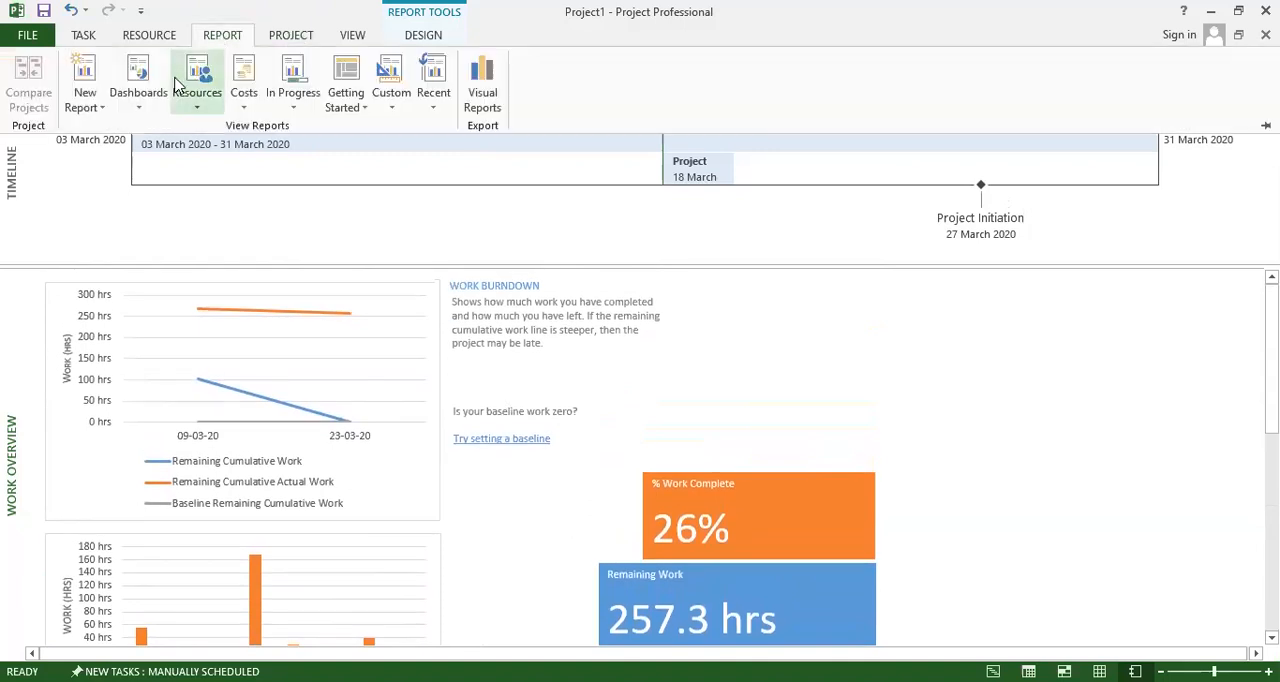
left_click(89, 105)
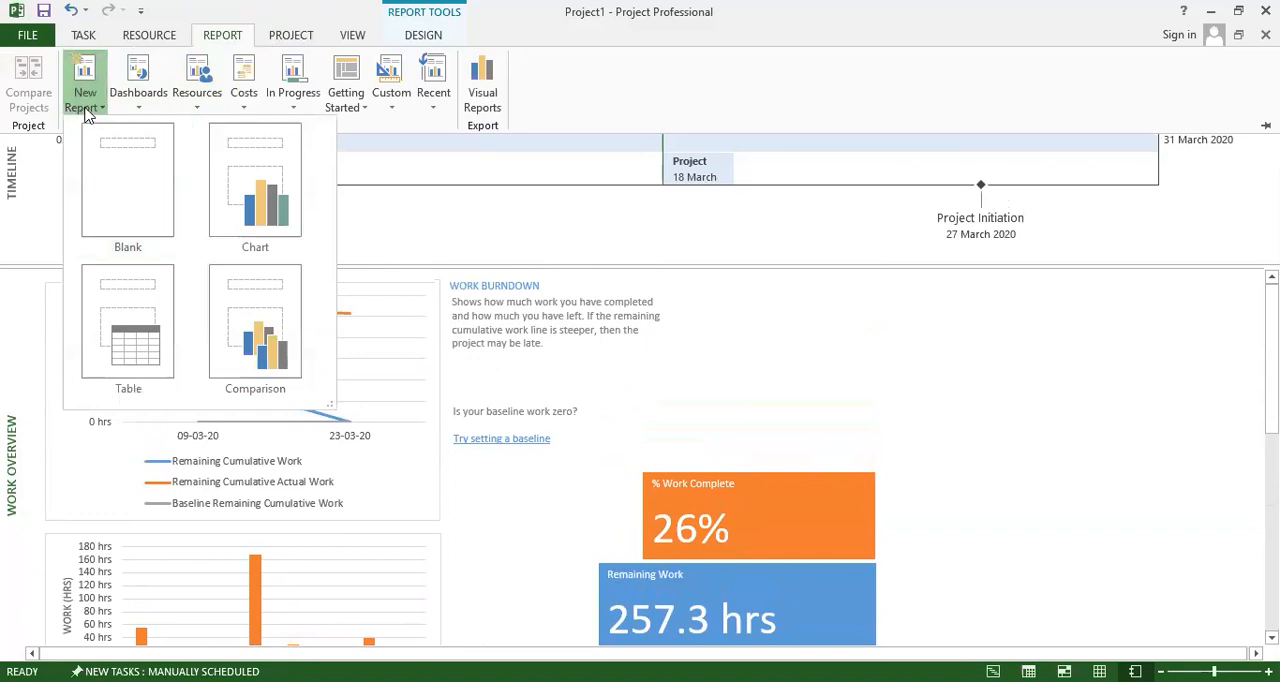
left_click(249, 201)
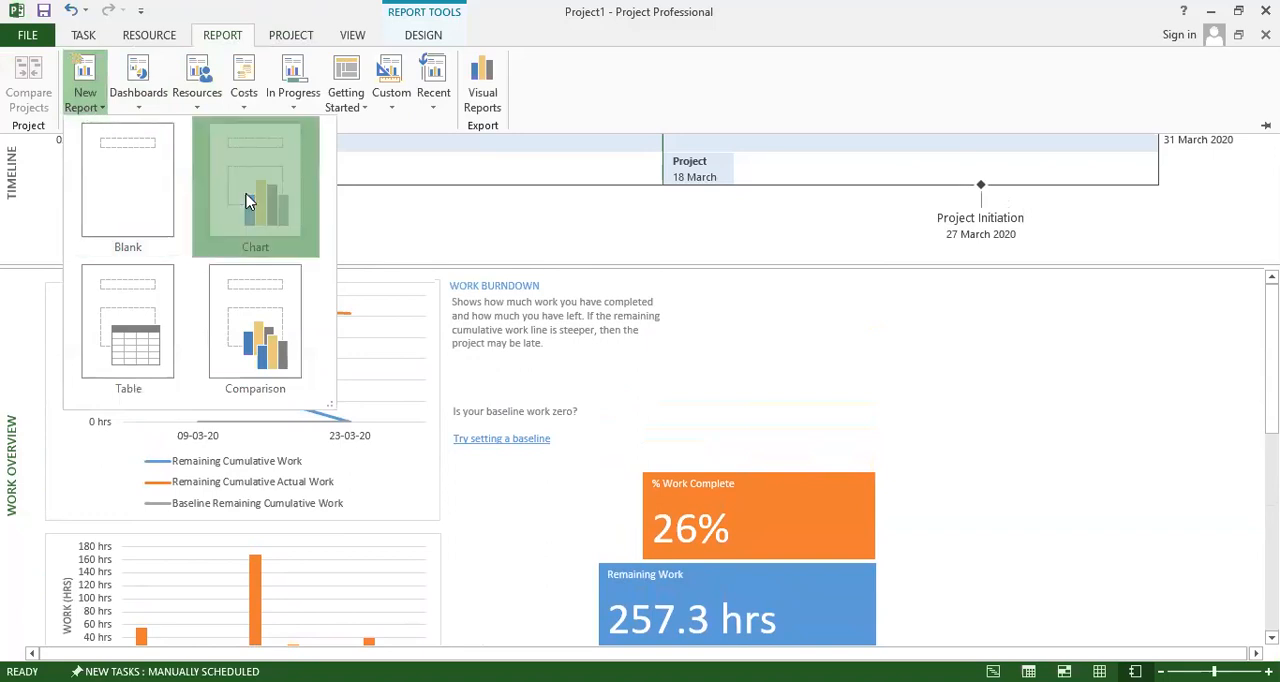
left_click(661, 365)
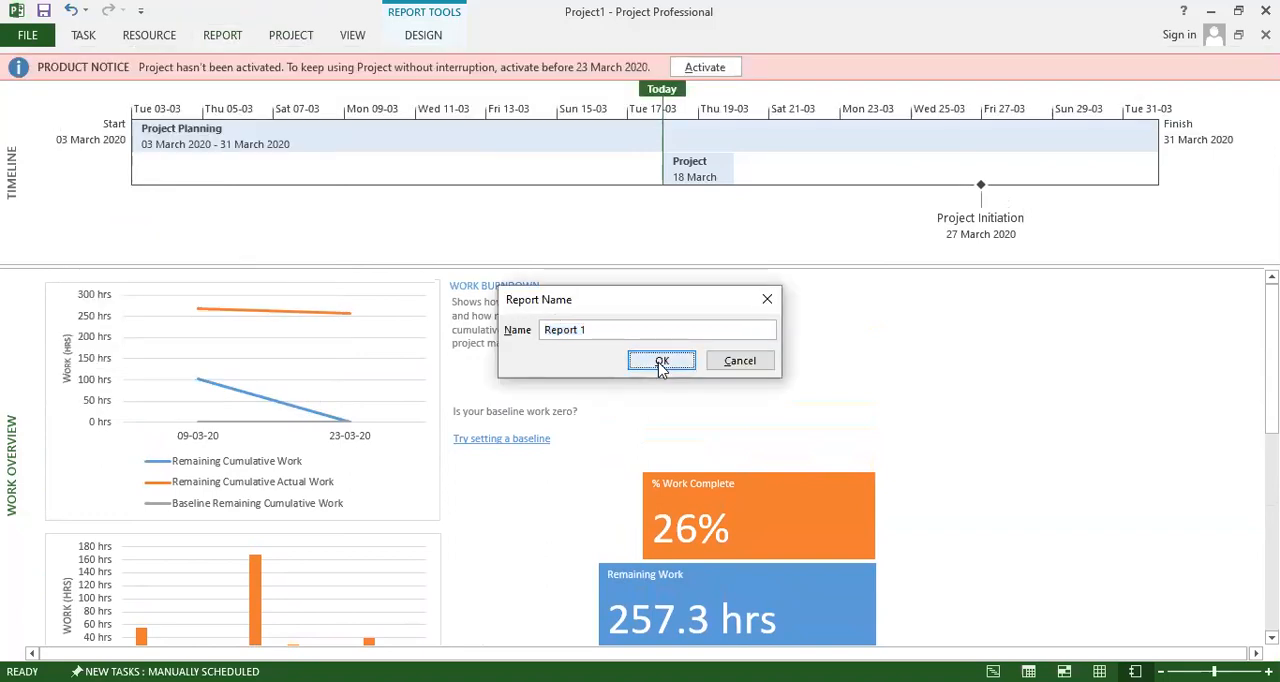
scroll(734, 426, "down", 4)
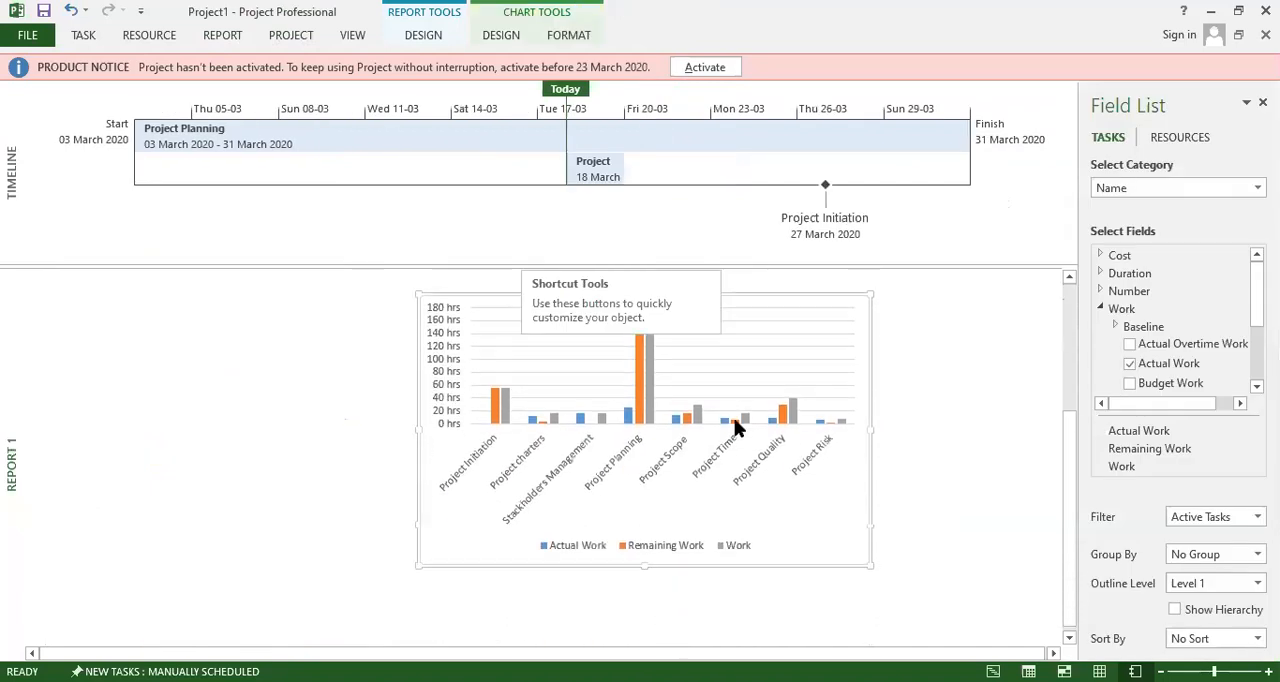
scroll(734, 418, "up", 3)
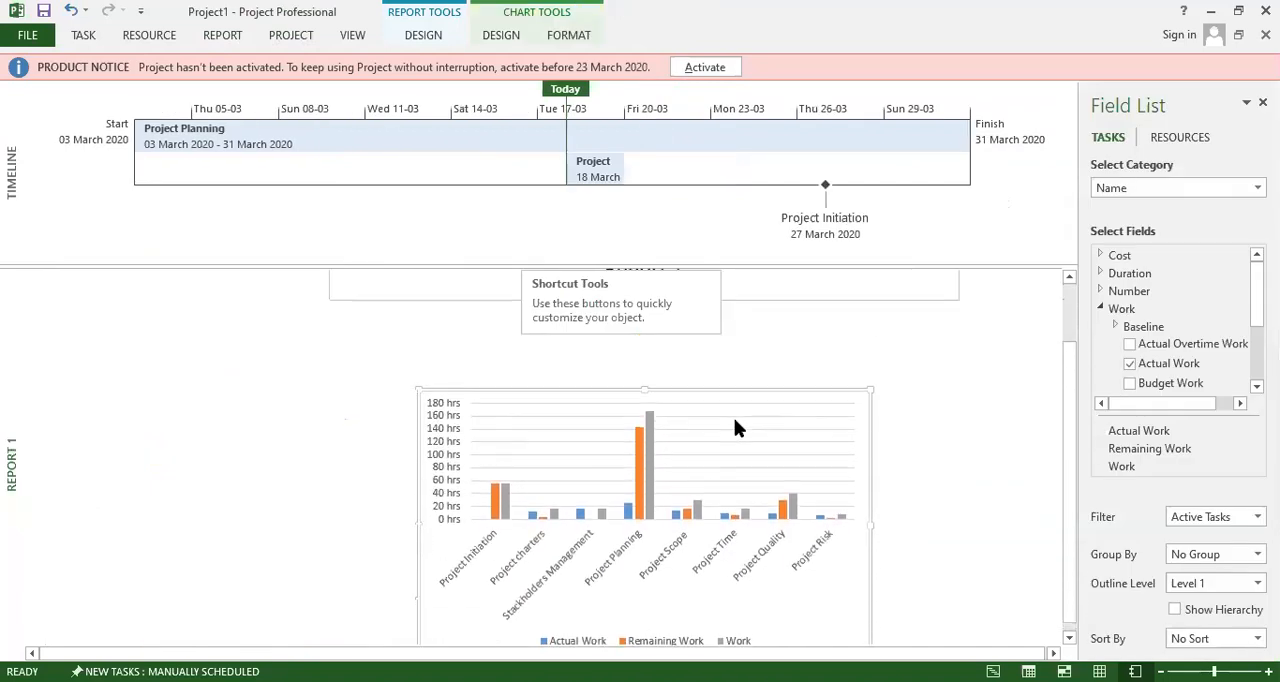
scroll(790, 350, "up", 2)
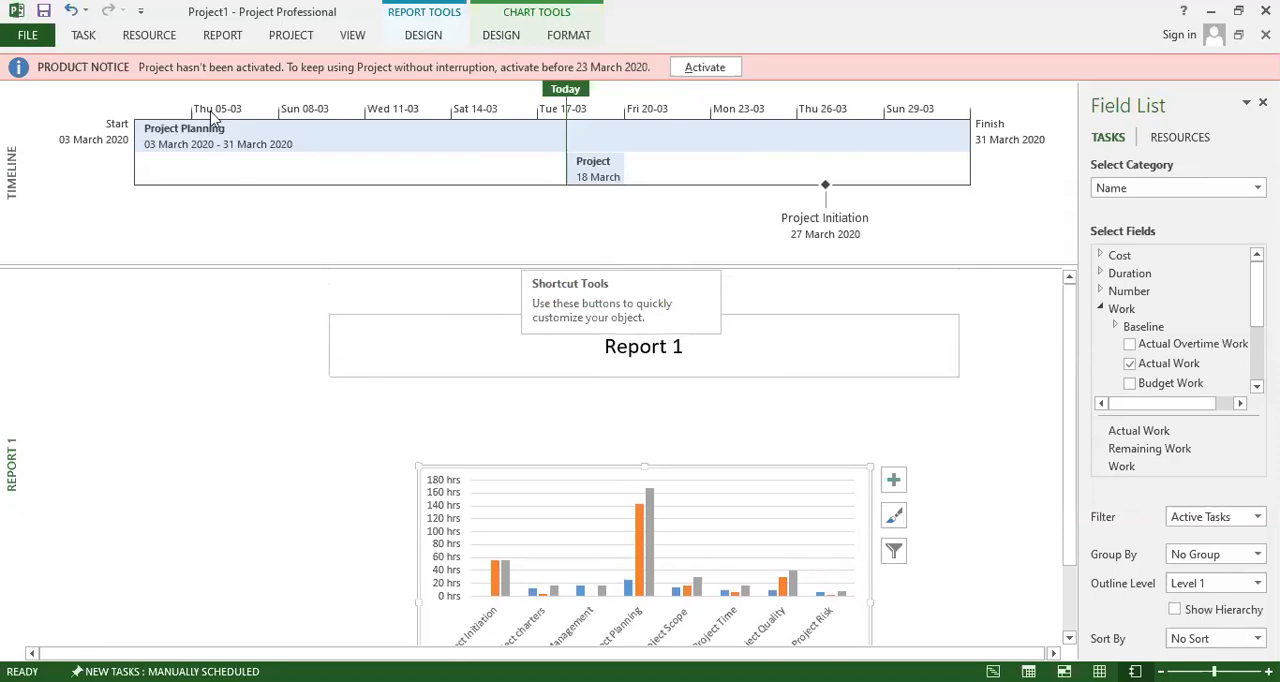
Leave the report and switch to the Gantt Chart view of the project tasks.
left_click(224, 40)
left_click(156, 42)
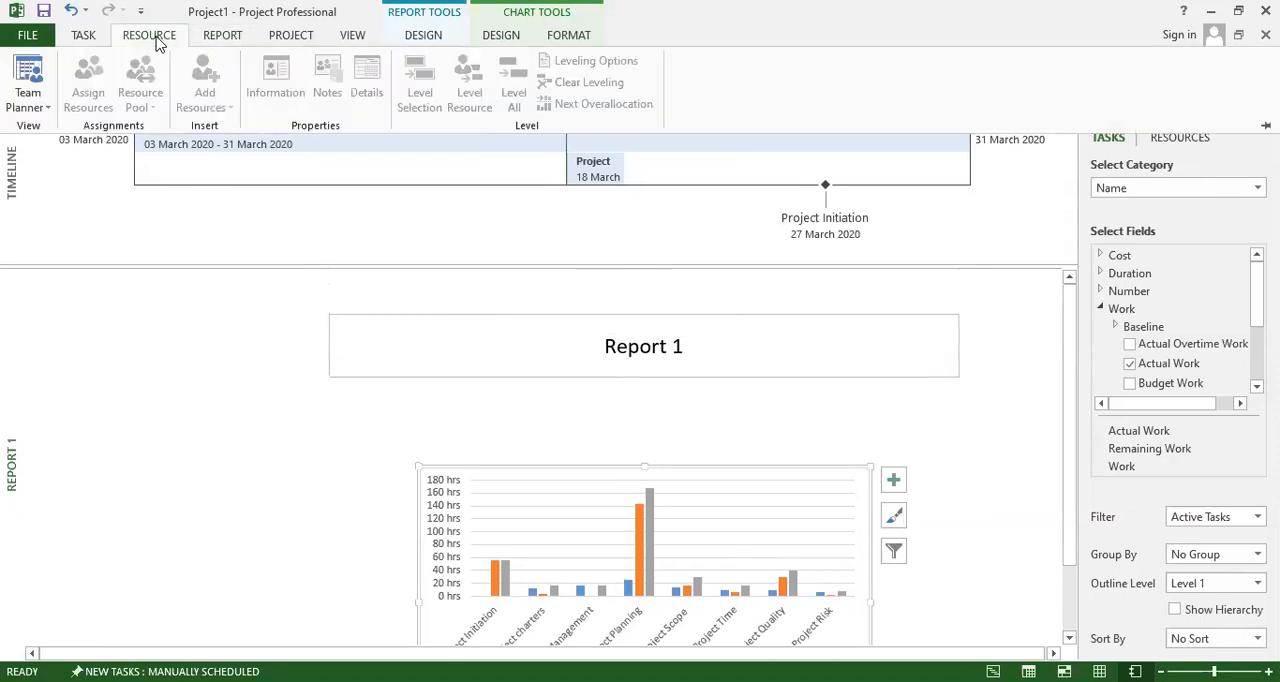
left_click(36, 104)
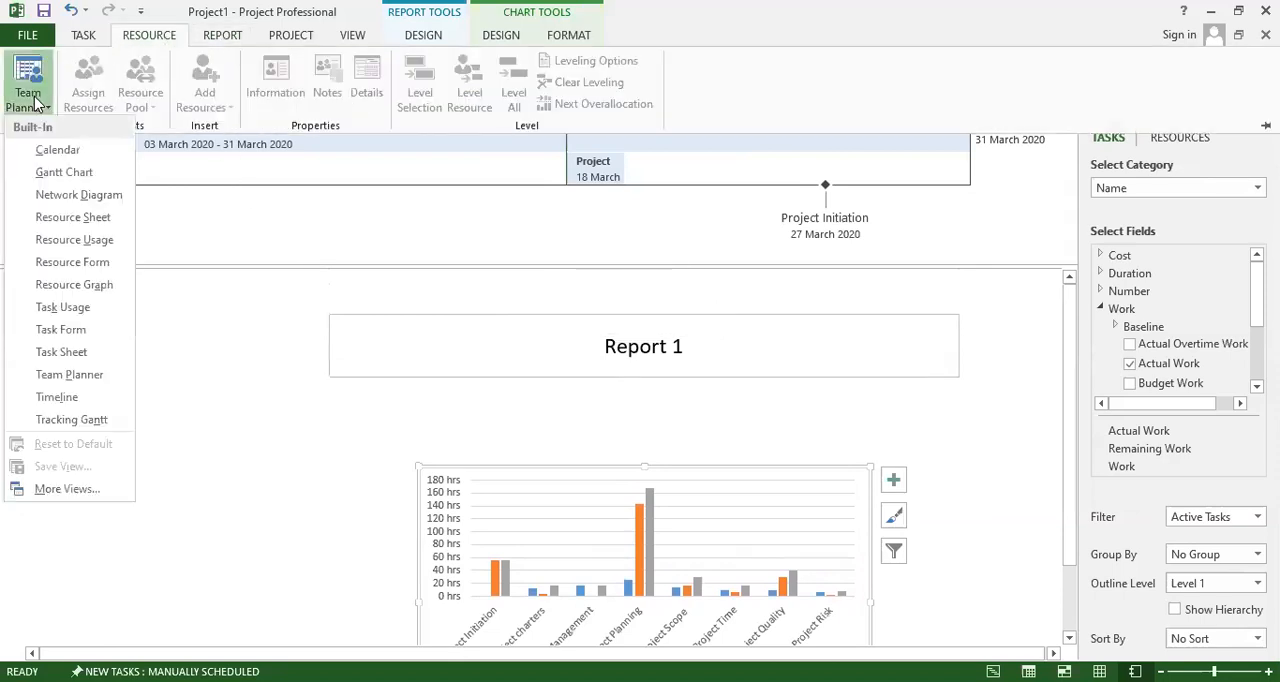
left_click(57, 174)
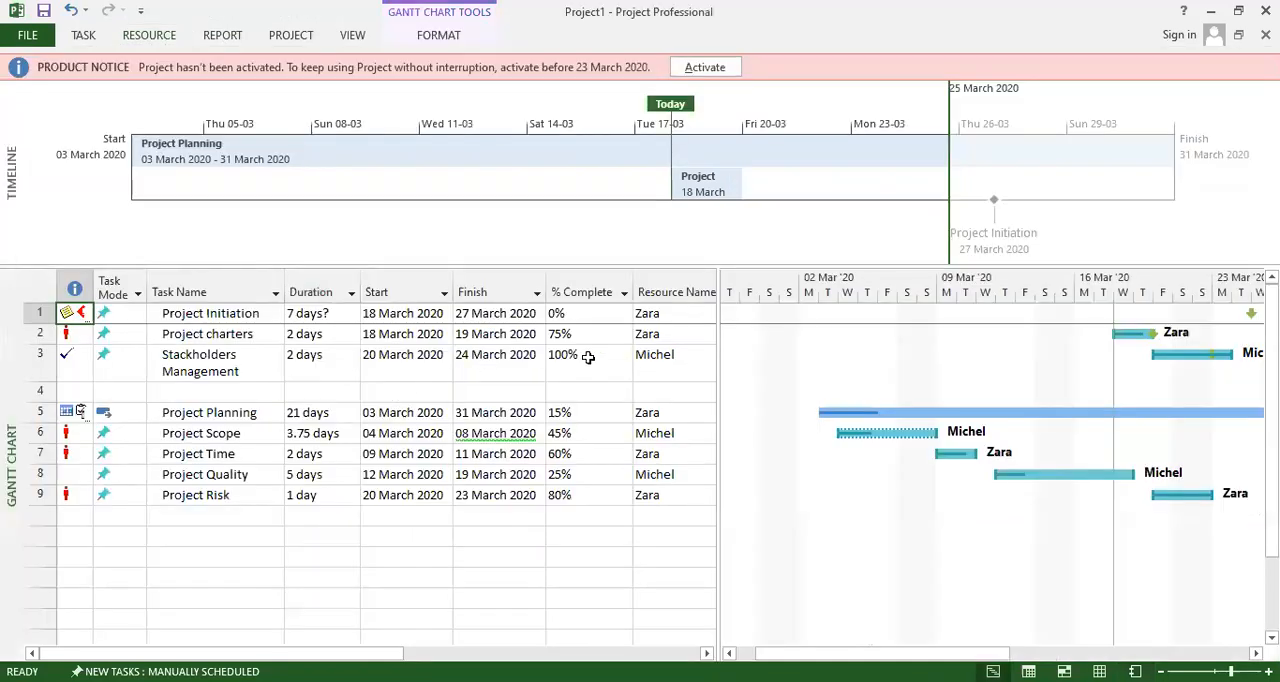
Switch to the Resource Sheet view to check the resources and their rates.
left_click(84, 36)
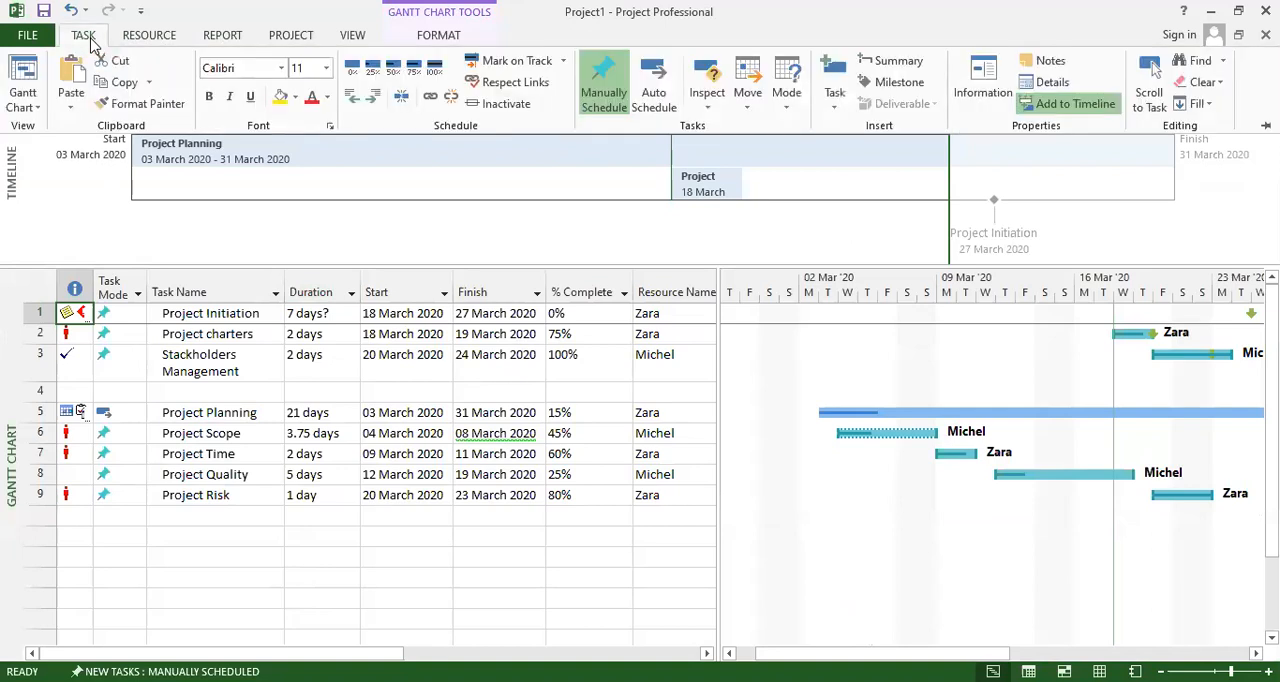
left_click(27, 110)
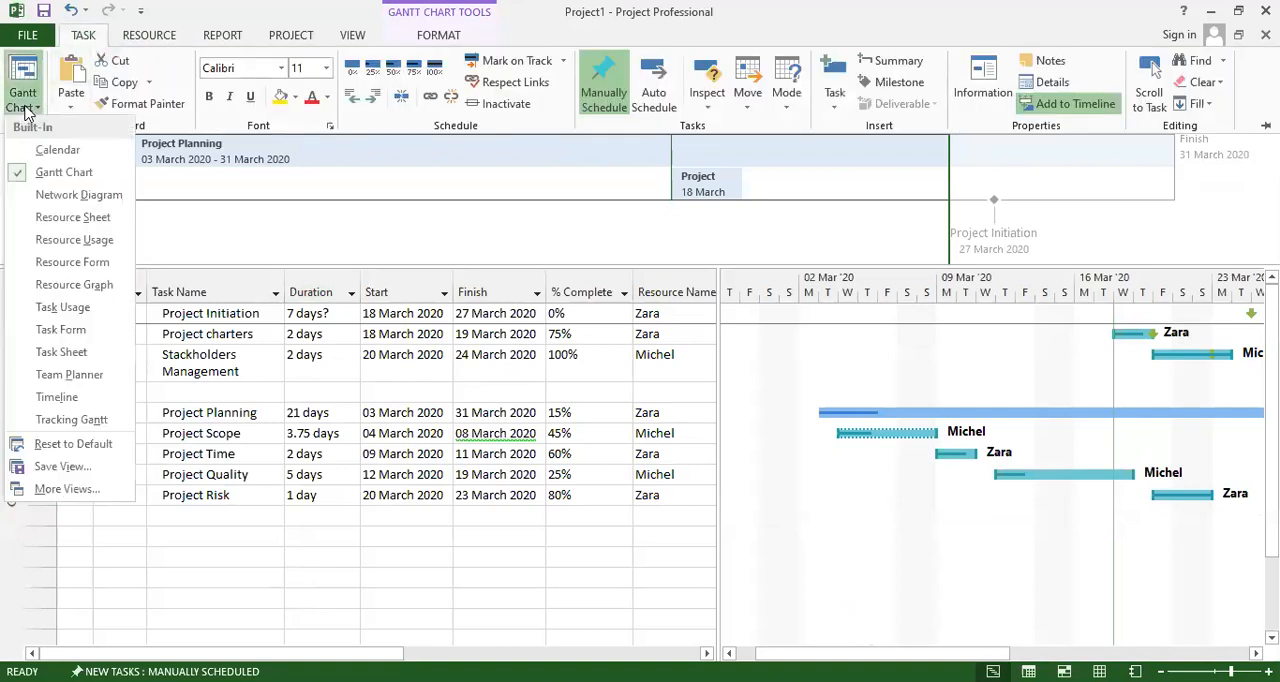
left_click(87, 221)
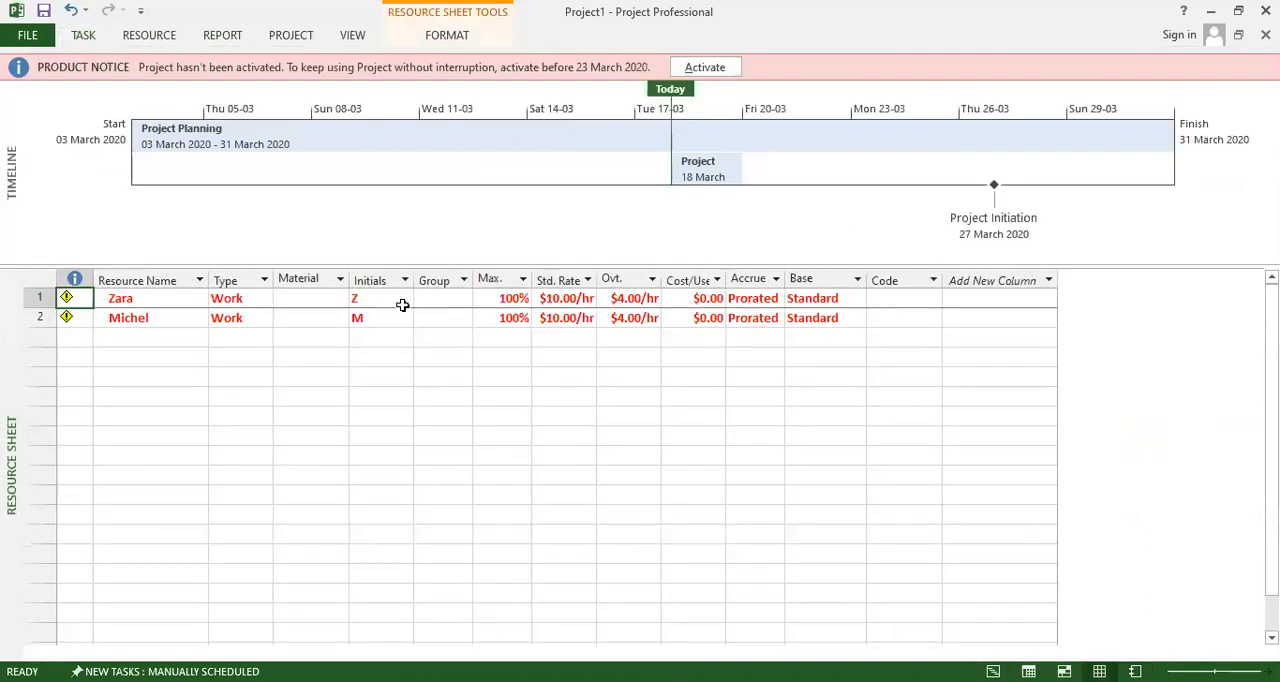
Switch to the Task Usage view and look over the work hours of each task and its resources.
left_click(84, 36)
left_click(27, 108)
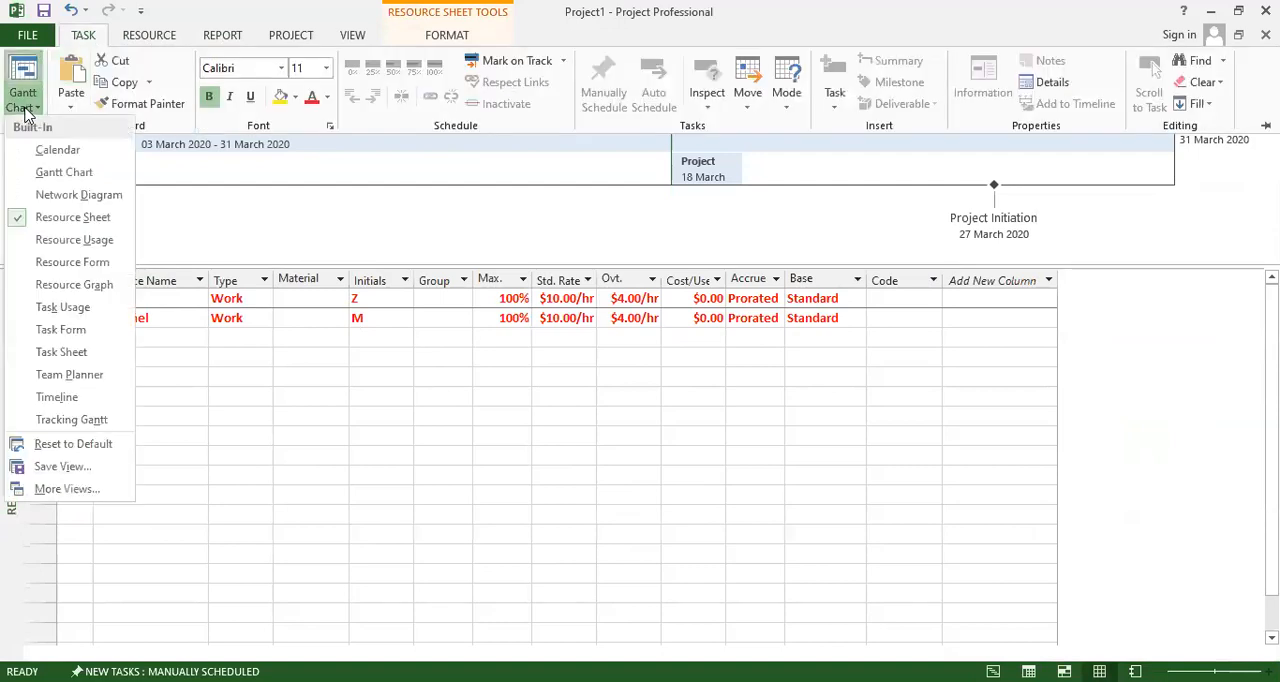
left_click(62, 308)
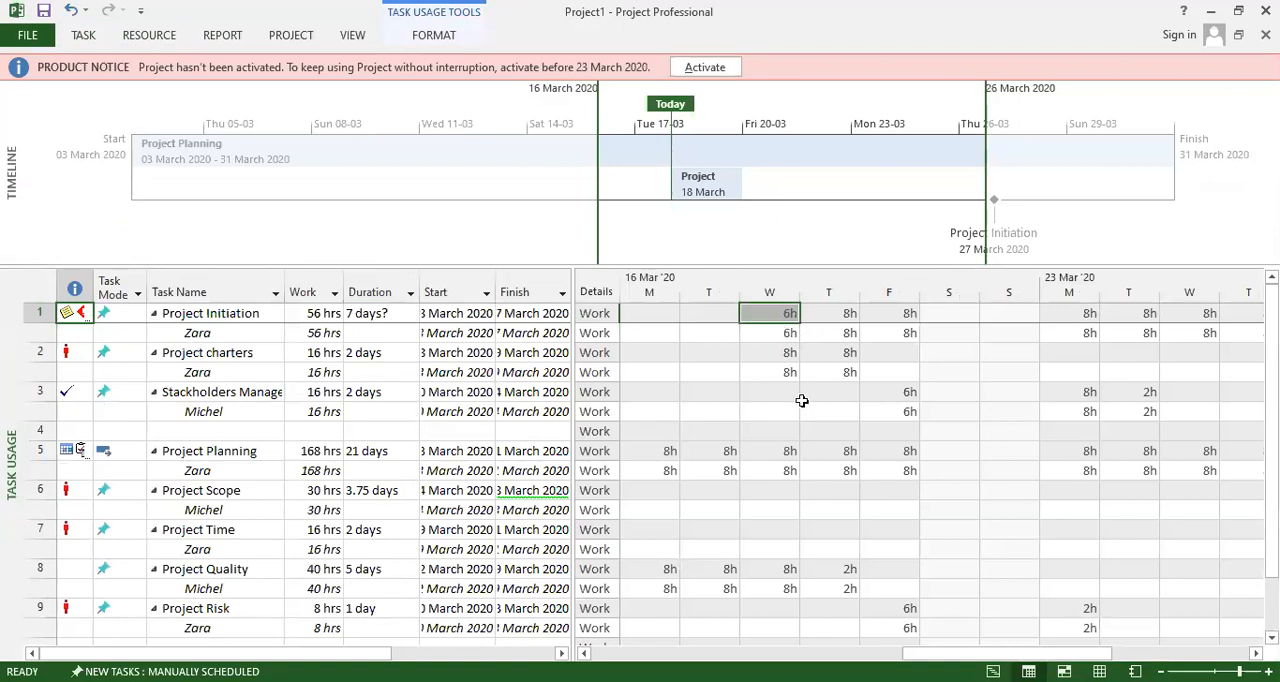
scroll(803, 421, "down", 3)
scroll(801, 426, "down", 1)
scroll(660, 442, "up", 5)
Switch to the Task Form view to check the Project Initiation task's details.
left_click(84, 36)
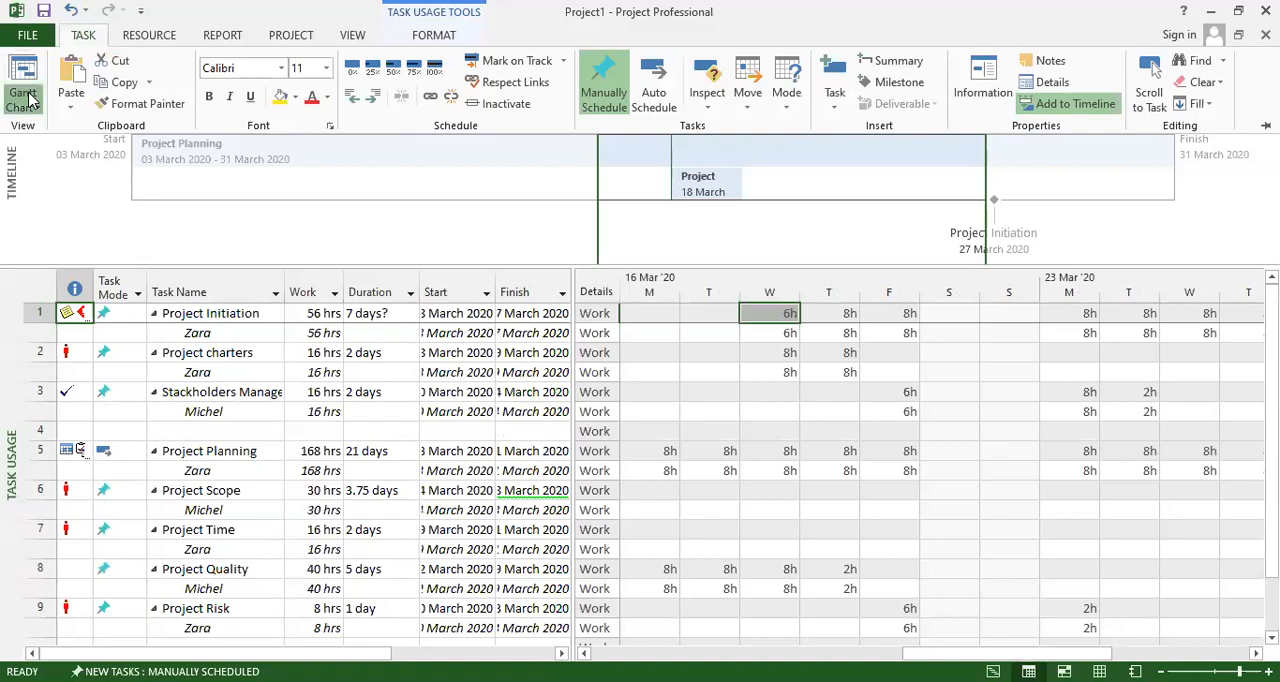
left_click(28, 100)
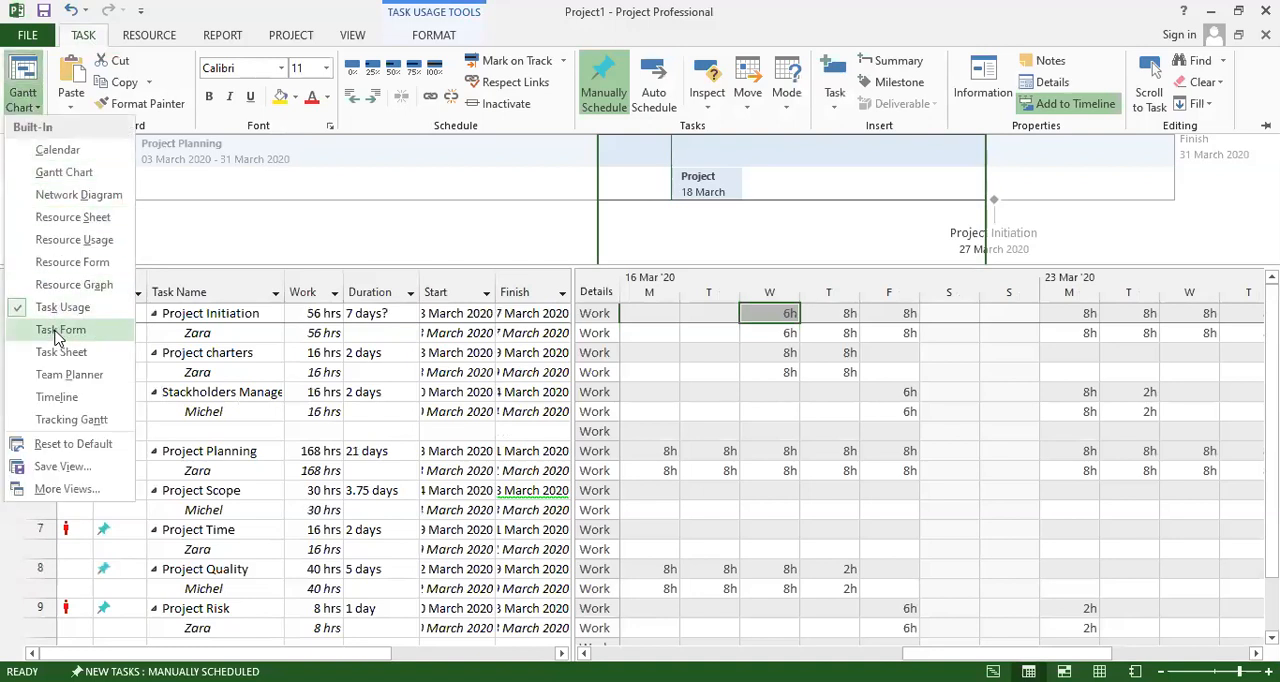
left_click(57, 332)
Switch to the Team Planner view and inspect each resource's tasks, including Stackholders Management, Project charters and Project Initiation.
left_click(84, 36)
left_click(28, 104)
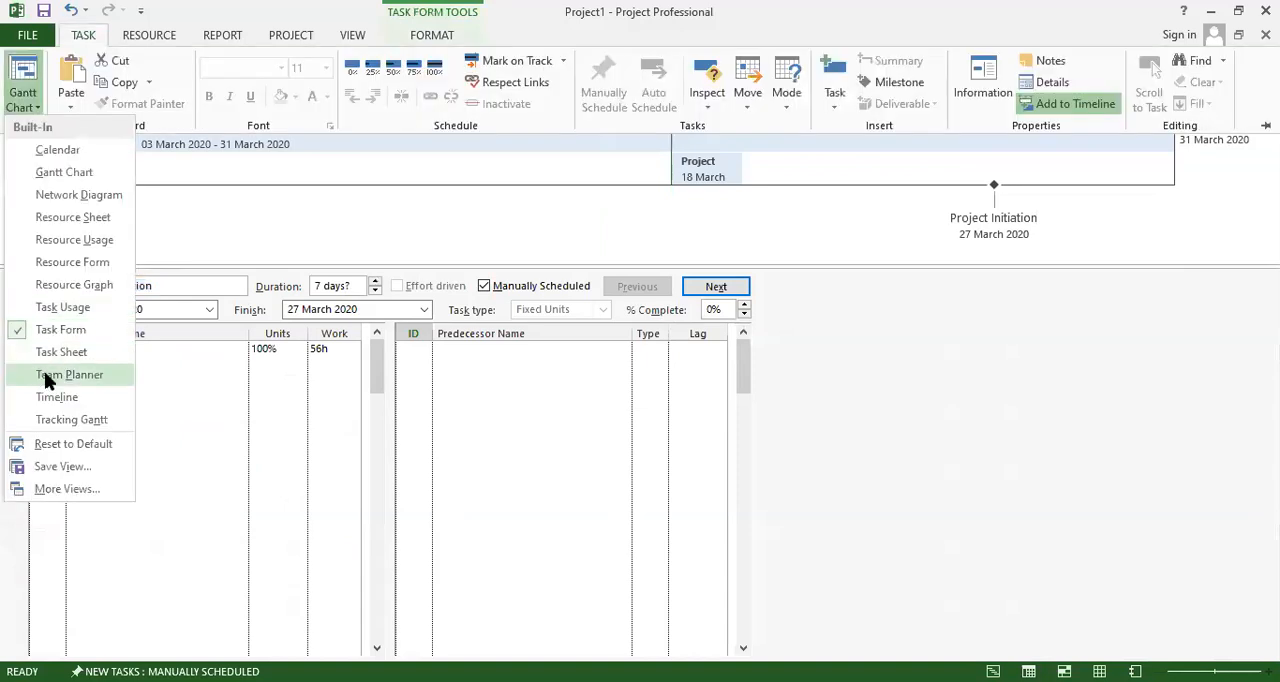
left_click(61, 378)
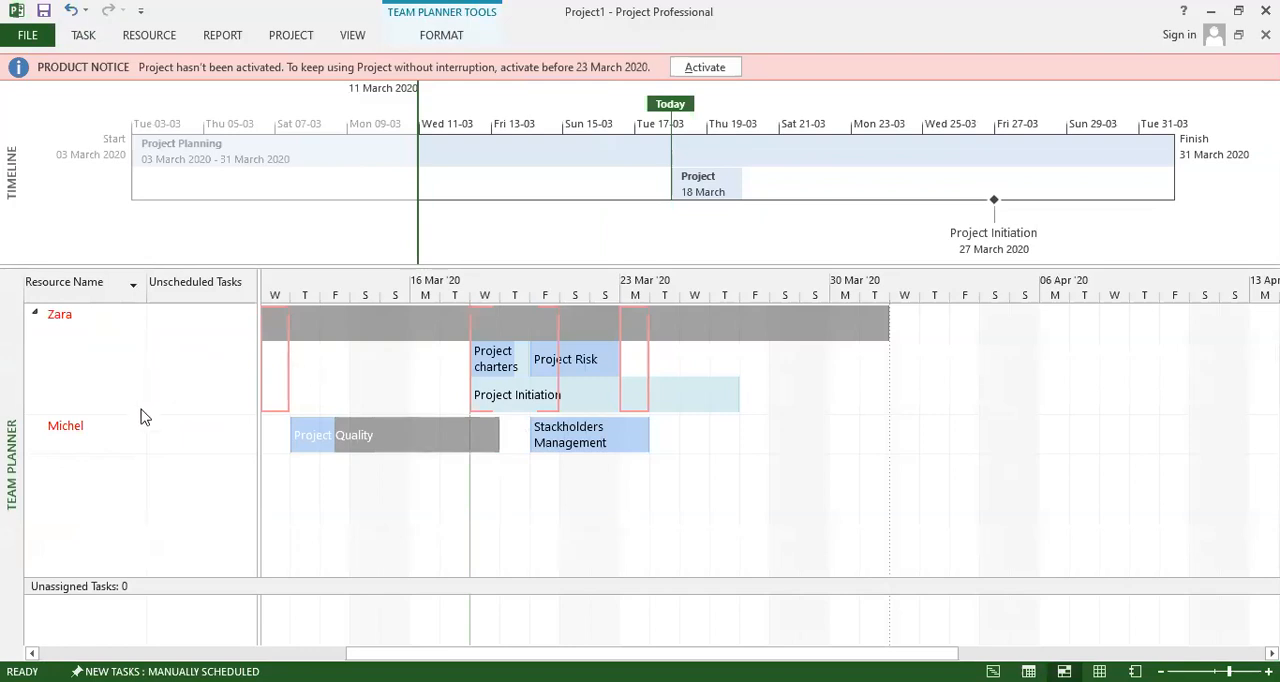
left_click(76, 433)
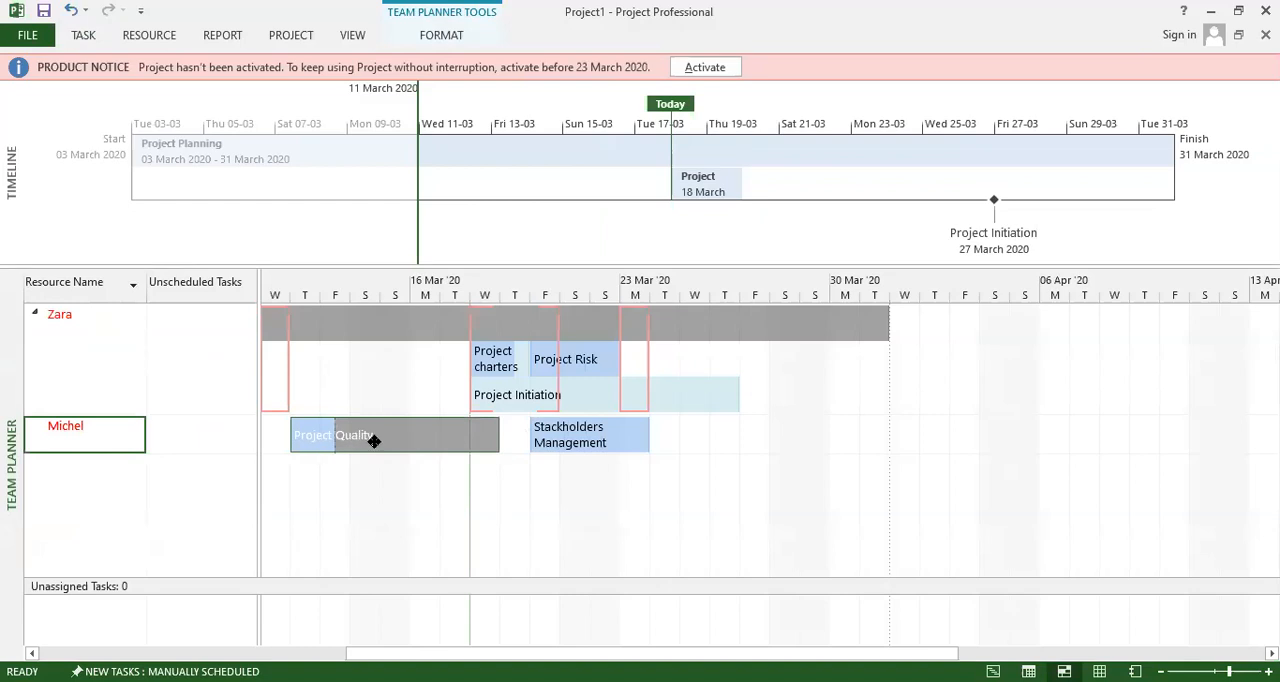
mouse_move(373, 441)
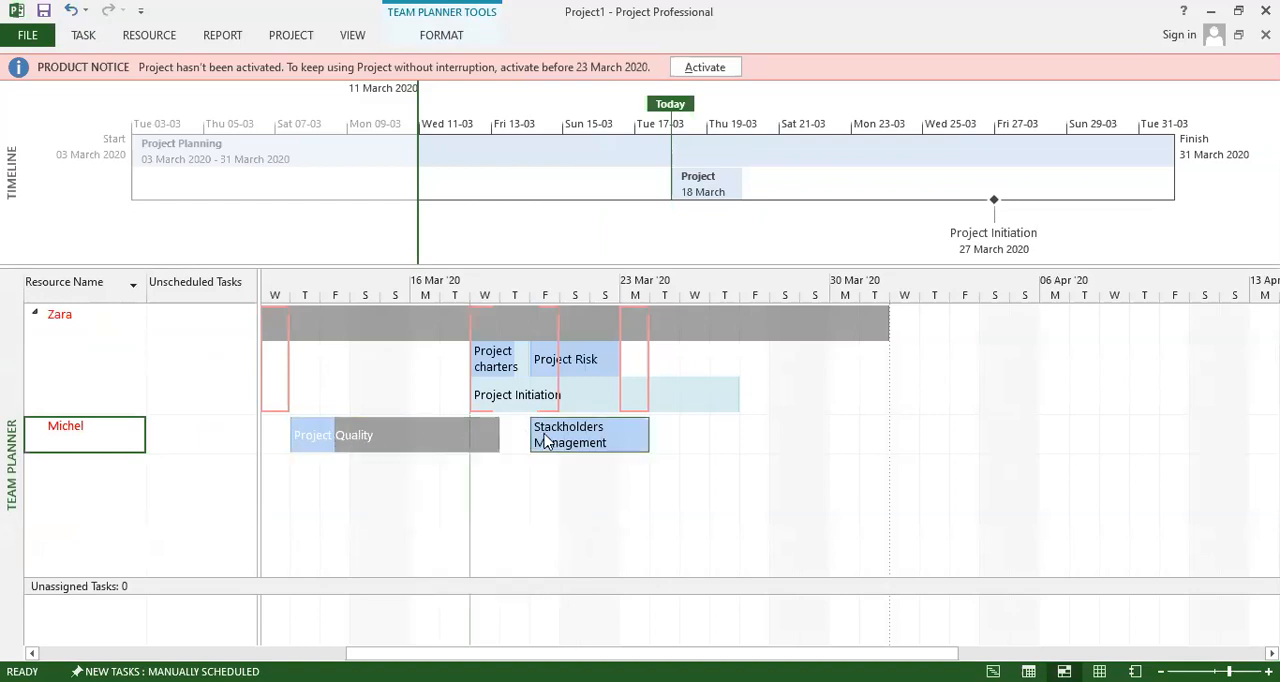
mouse_move(585, 446)
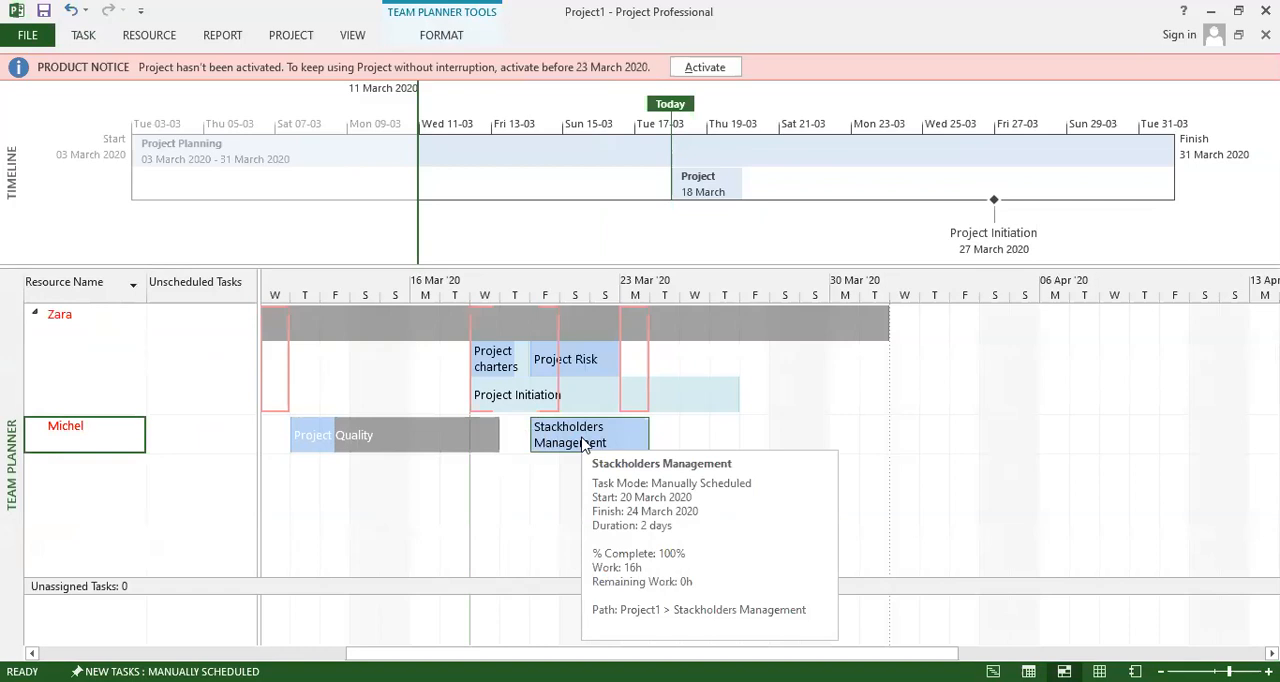
left_click(99, 362)
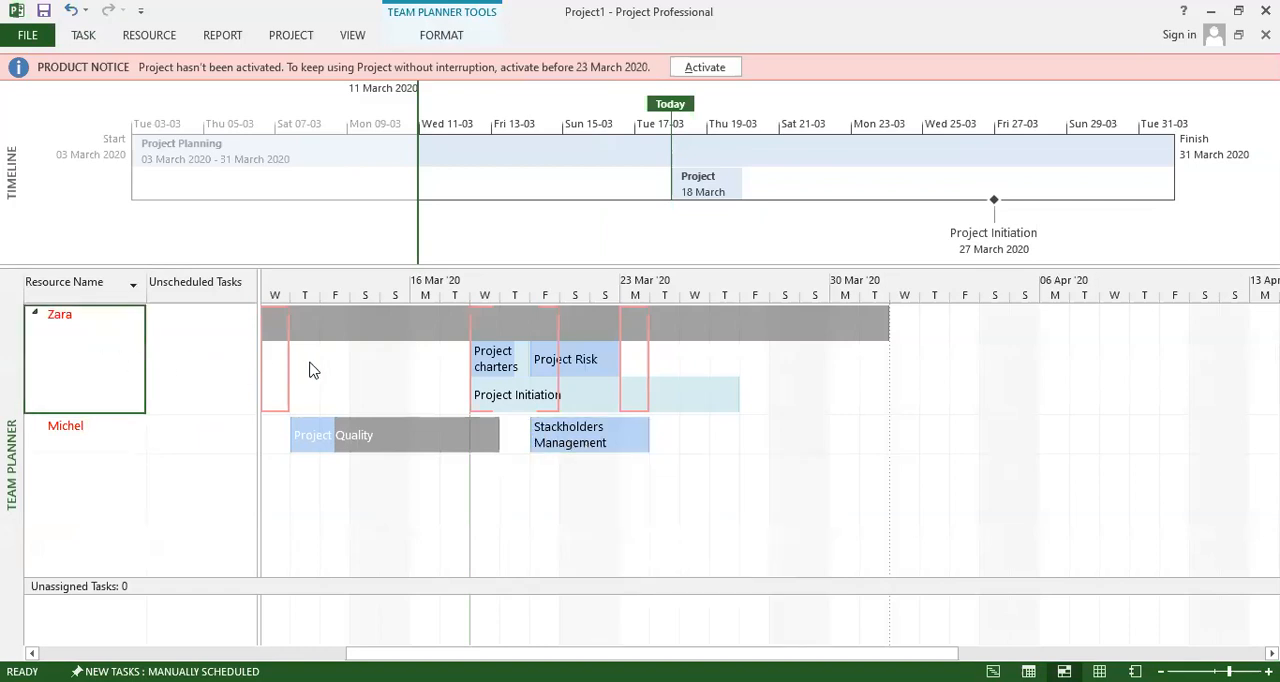
left_click(478, 367)
left_click(536, 362)
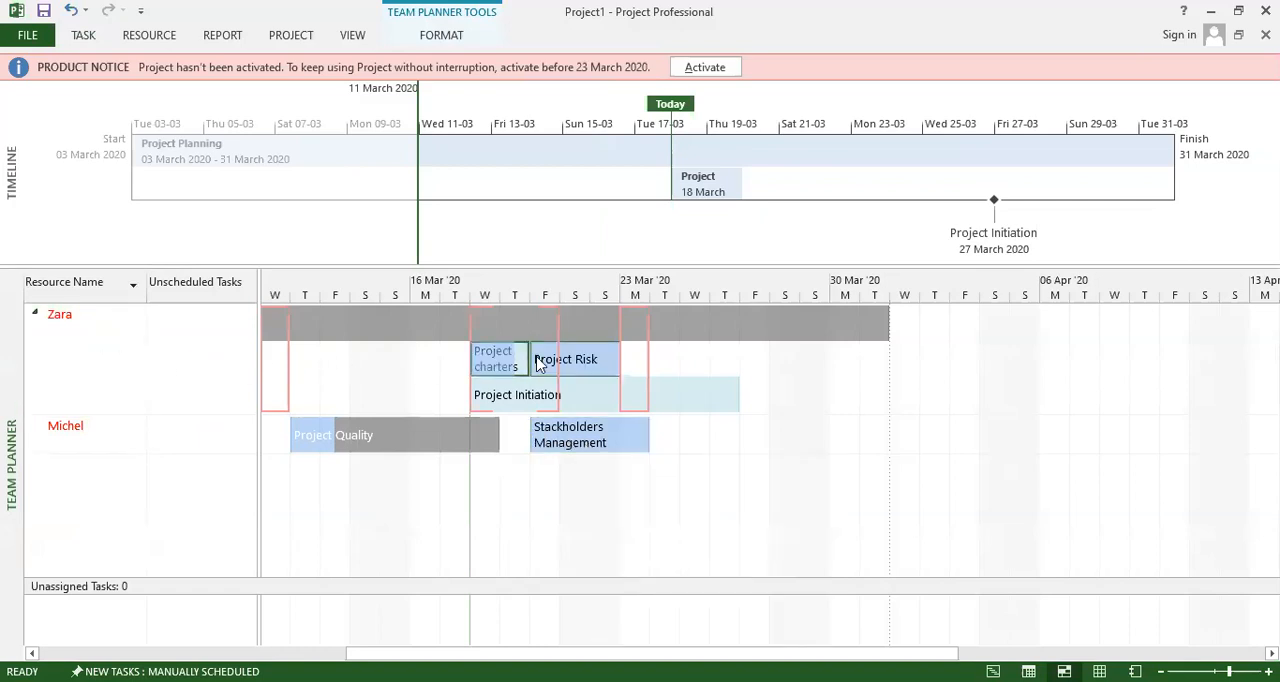
left_click(502, 398)
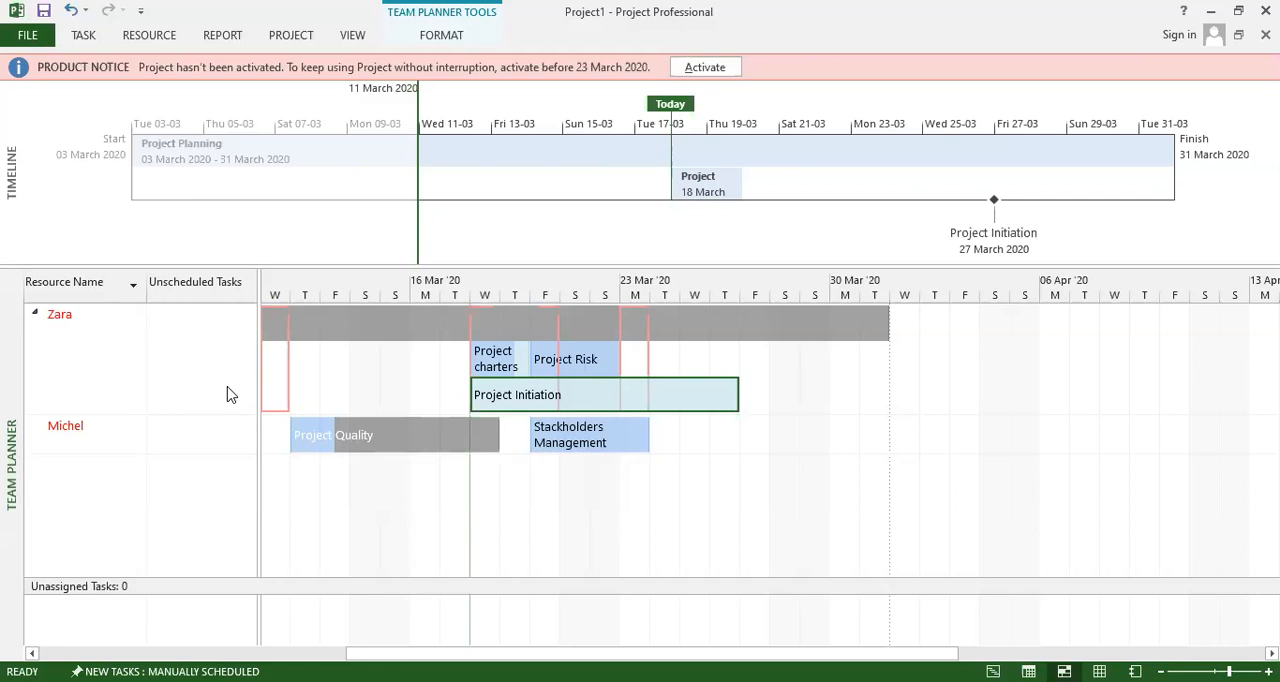
Switch to the Calendar view and look over the tasks scheduled in March 2020.
left_click(85, 37)
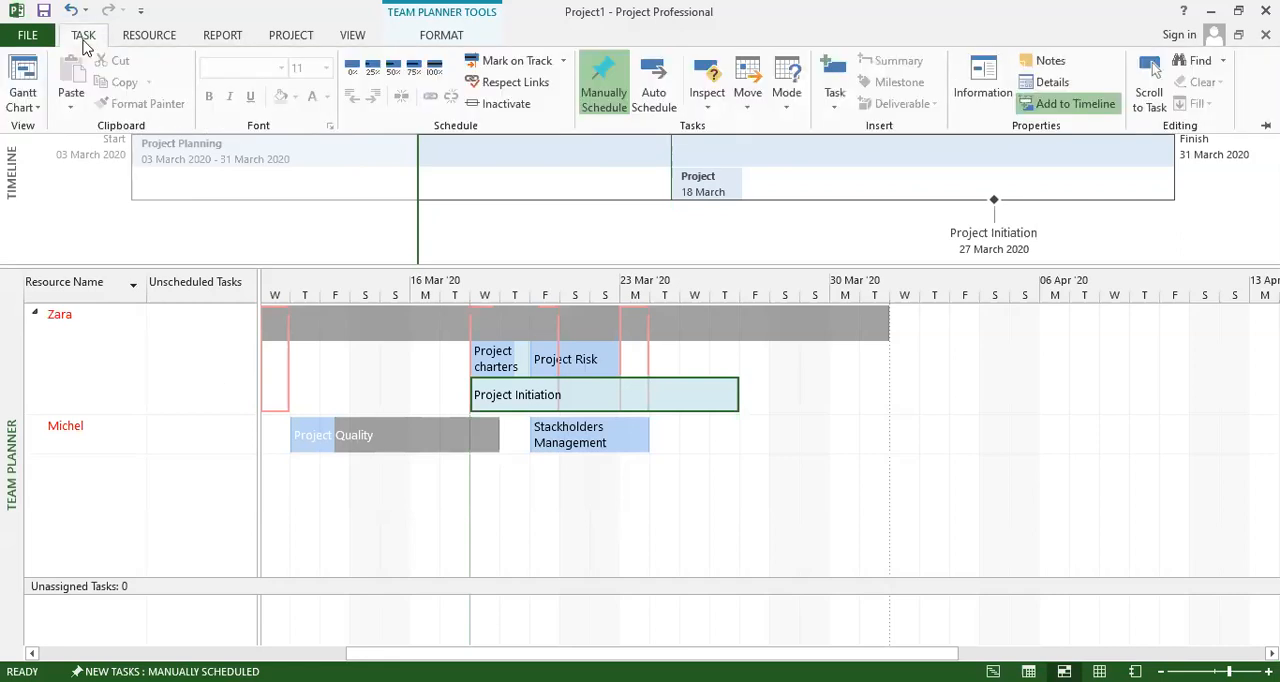
left_click(20, 106)
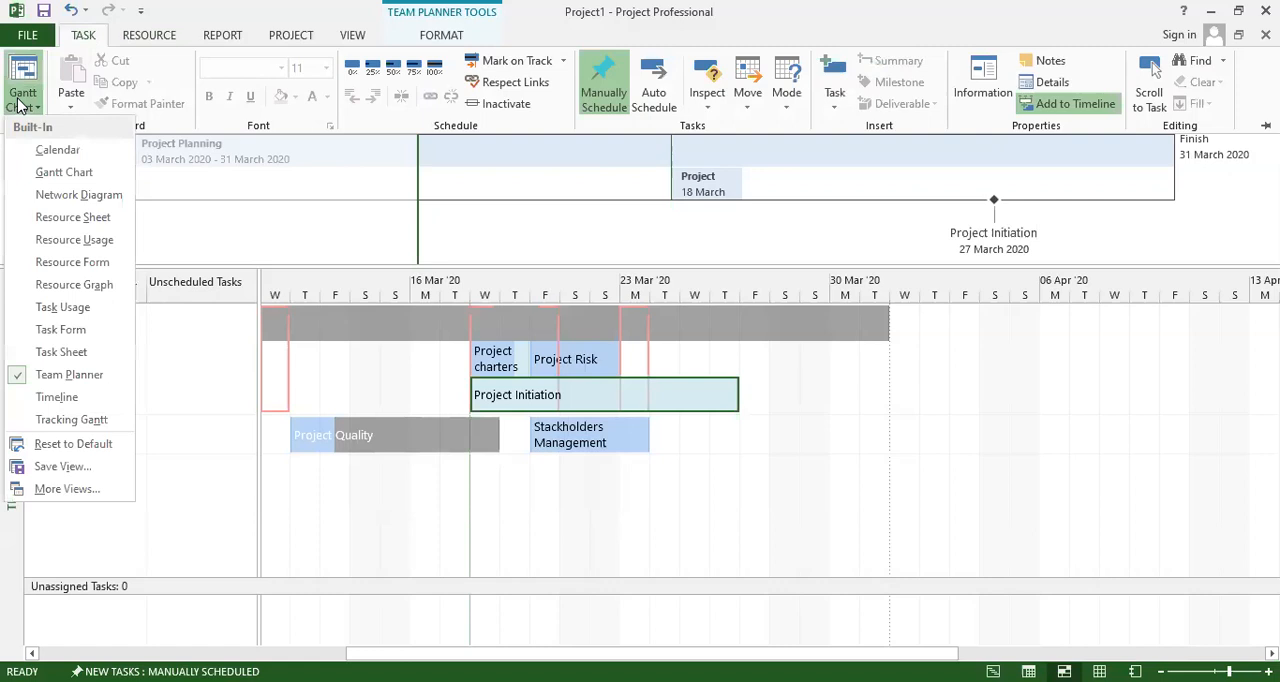
left_click(57, 150)
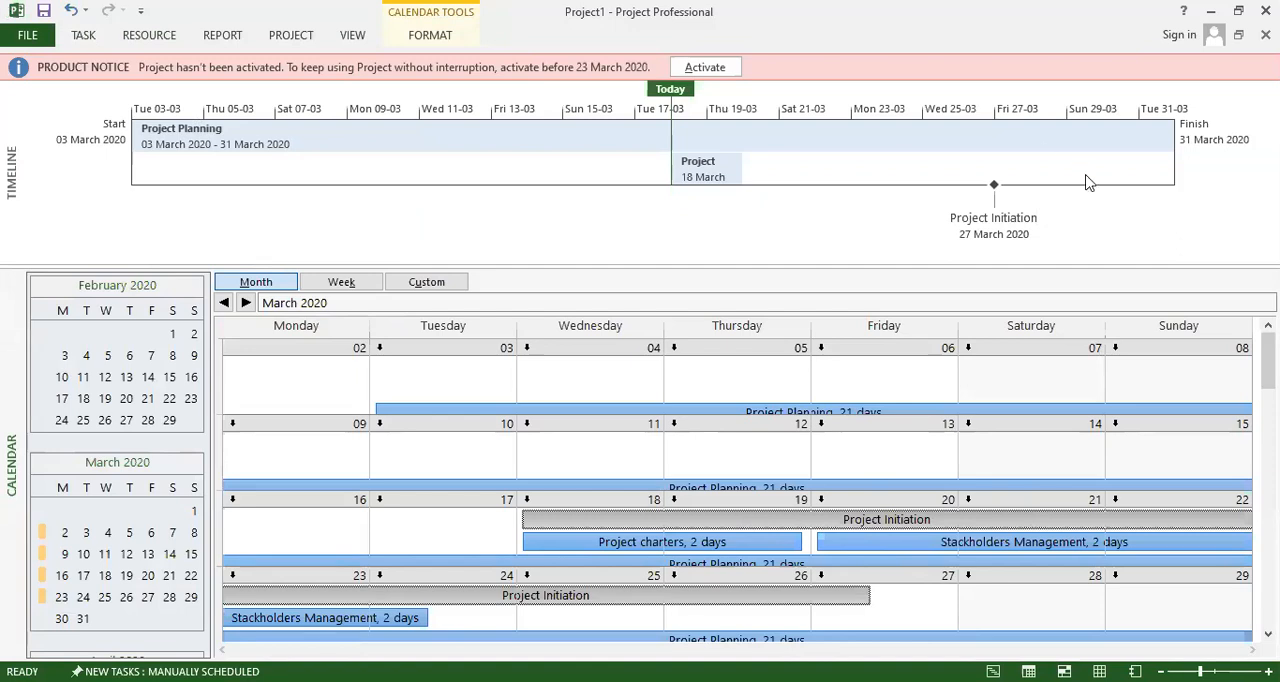
mouse_move(1268, 361)
left_mouse_down()
mouse_move(1268, 403)
mouse_move(1268, 364)
left_mouse_up()
Open the task information of the Project Planning bar in the calendar and close it without changes.
left_click(742, 411)
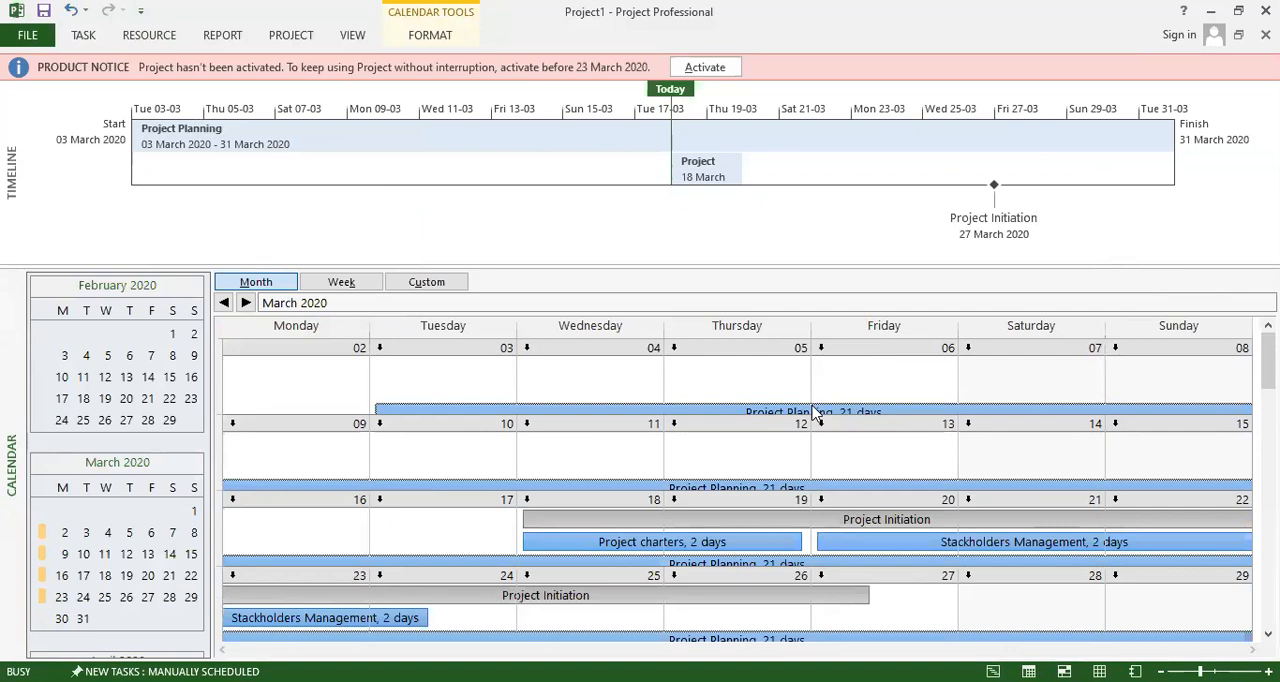
double_click(742, 411)
left_click(912, 525)
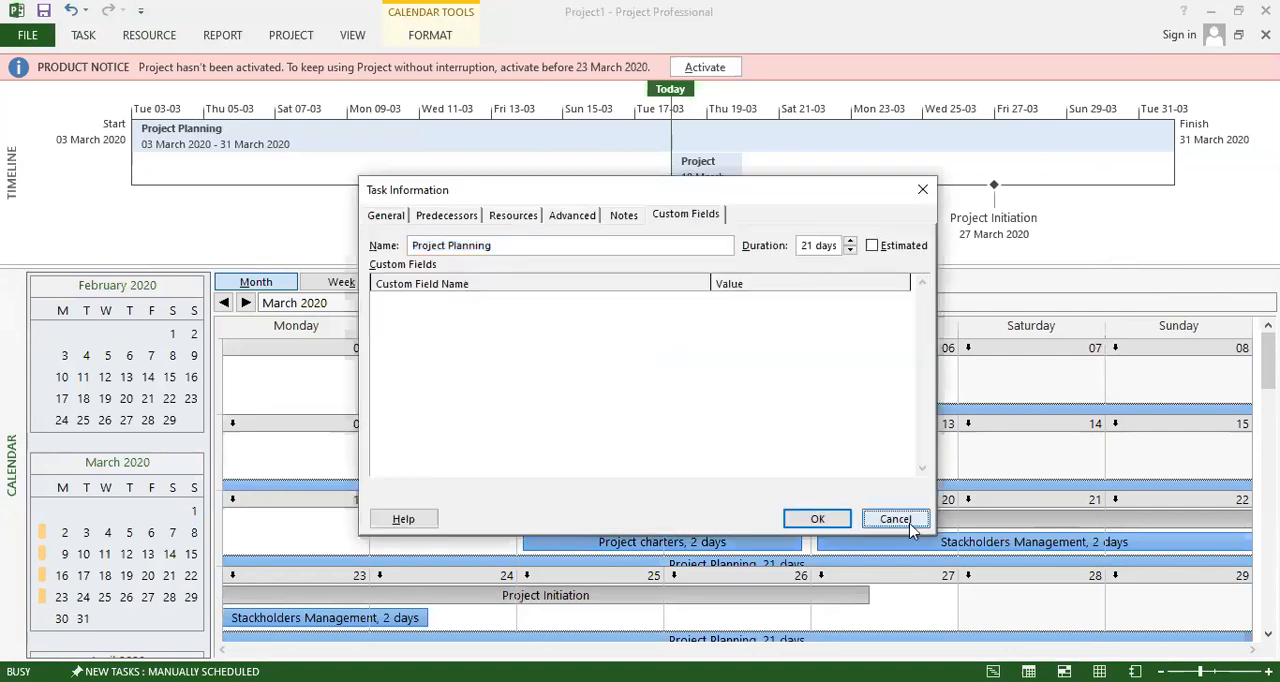
Assign the other available resource to the Project Planning task in addition to its existing one.
left_click(86, 38)
left_click(146, 40)
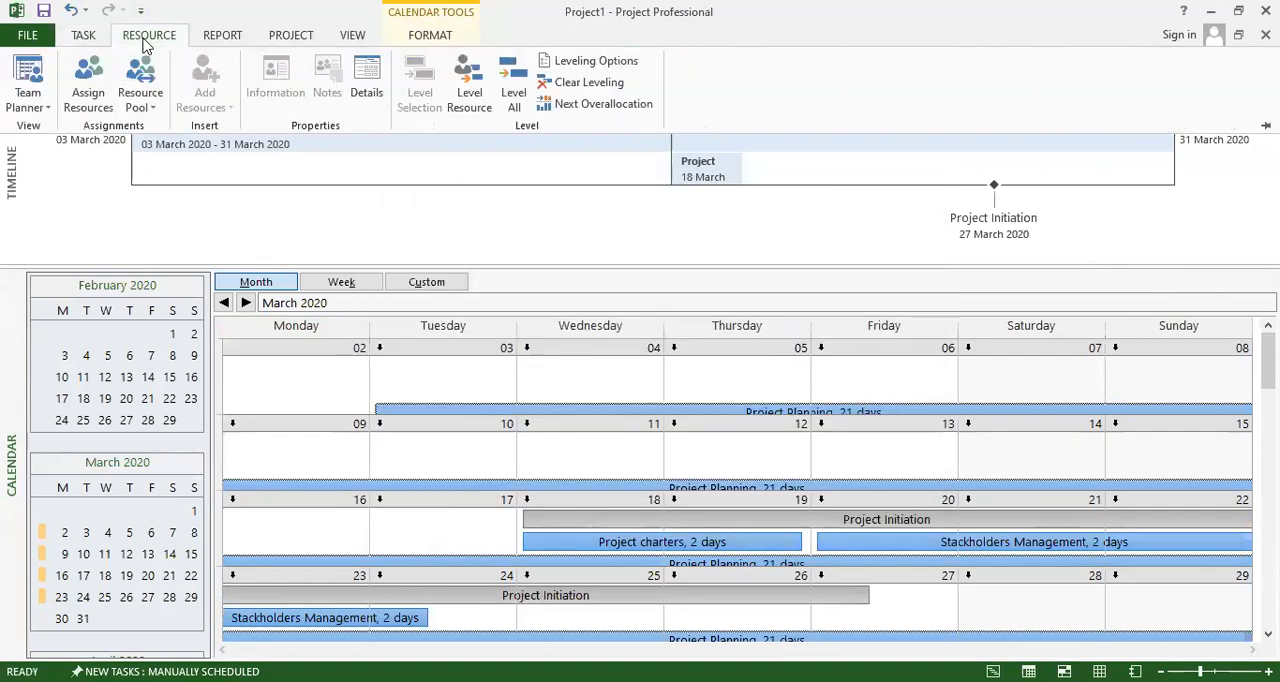
left_click(104, 80)
left_click(1160, 398)
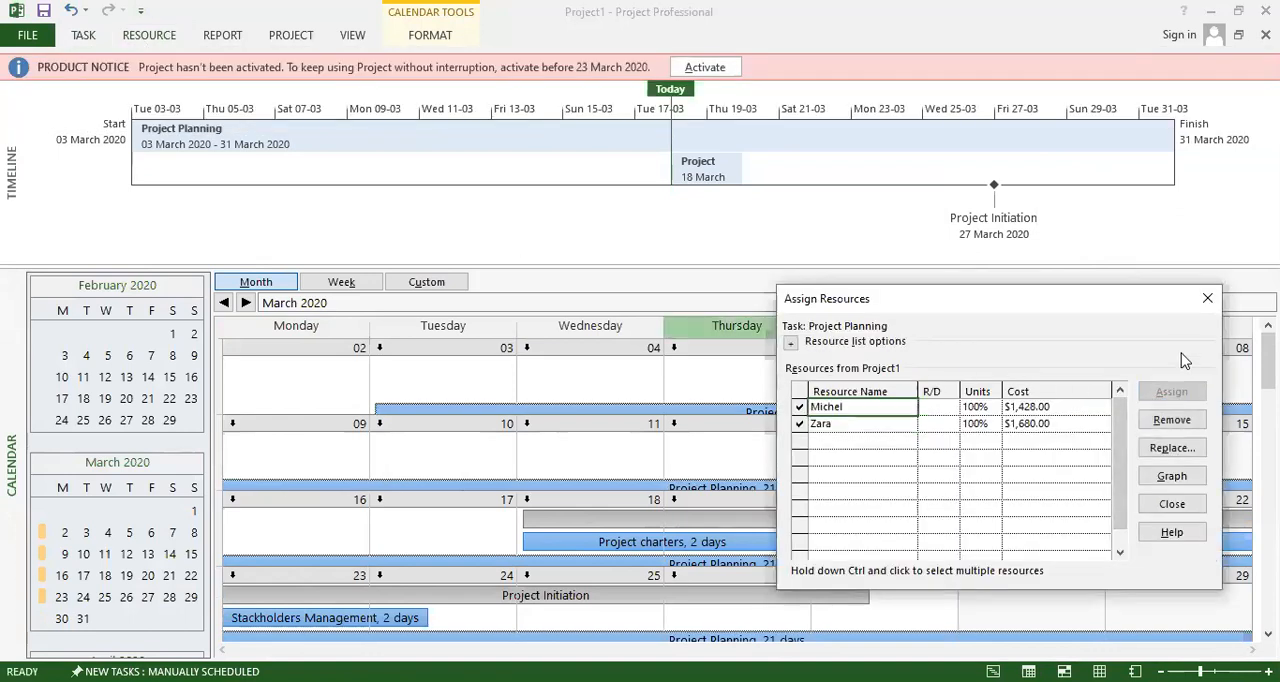
left_click(1203, 305)
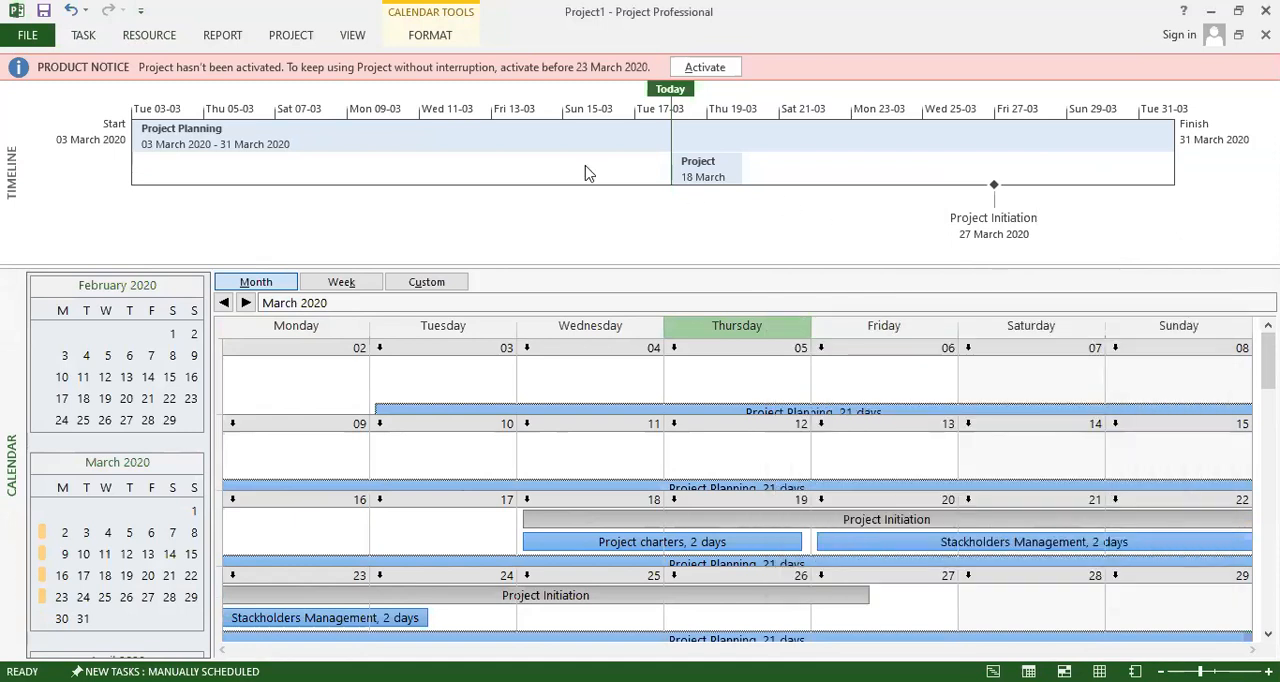
Check the project information, including its dates, scheduling basis and calendar, and close it without changes.
left_click(292, 38)
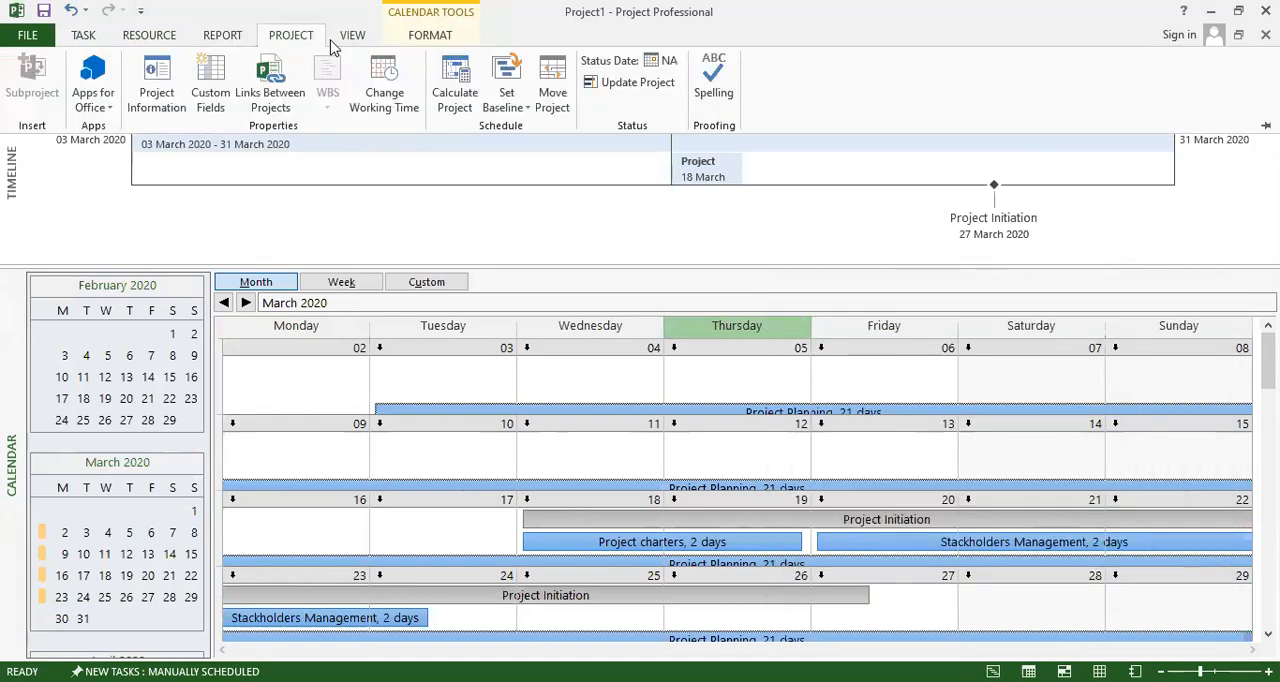
left_click(158, 98)
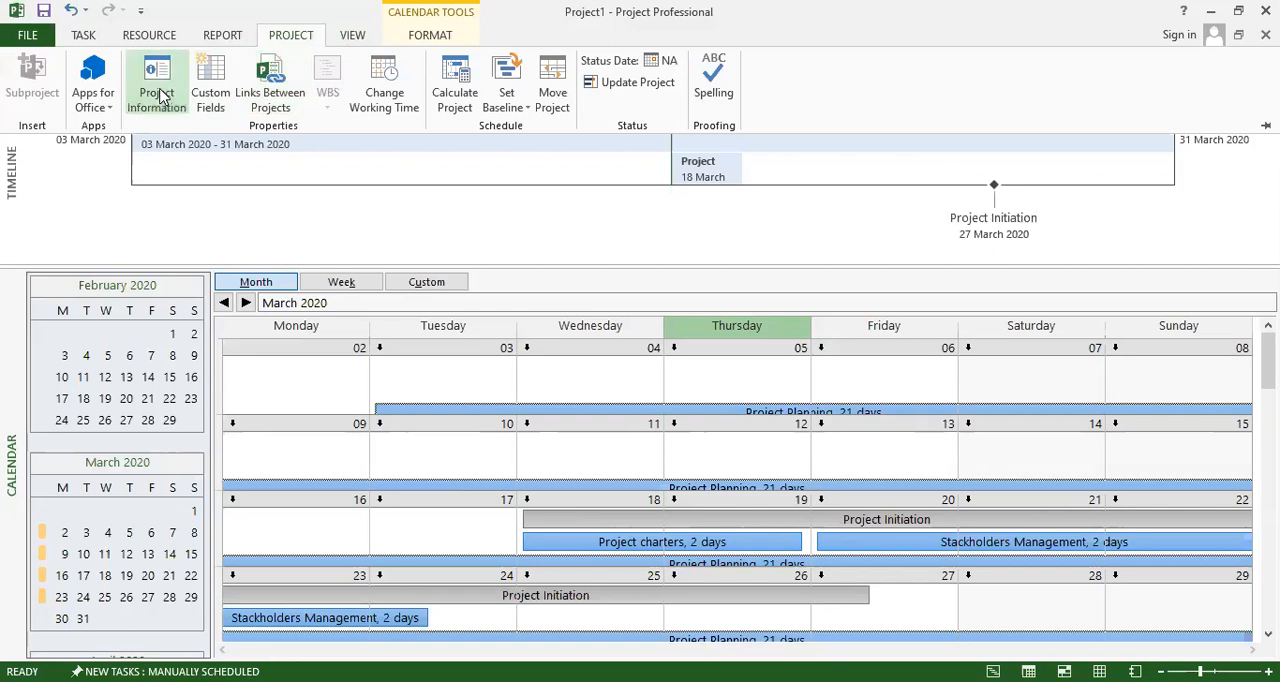
left_click(792, 526)
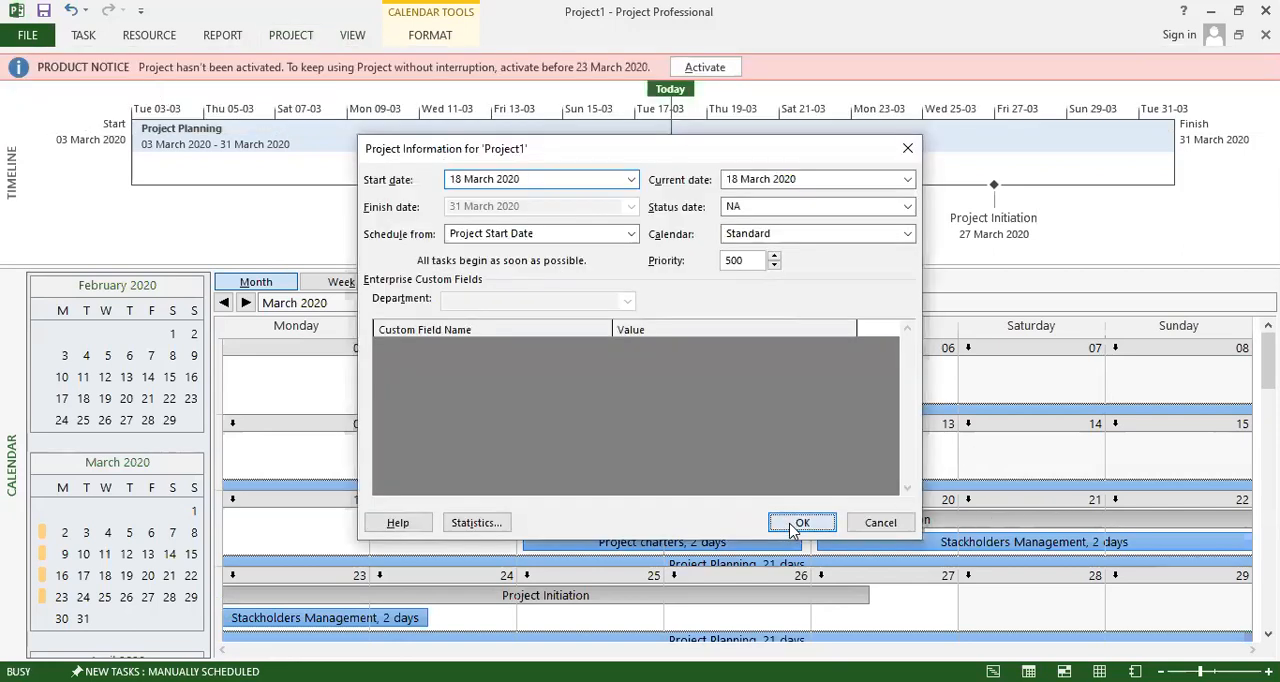
left_click(353, 36)
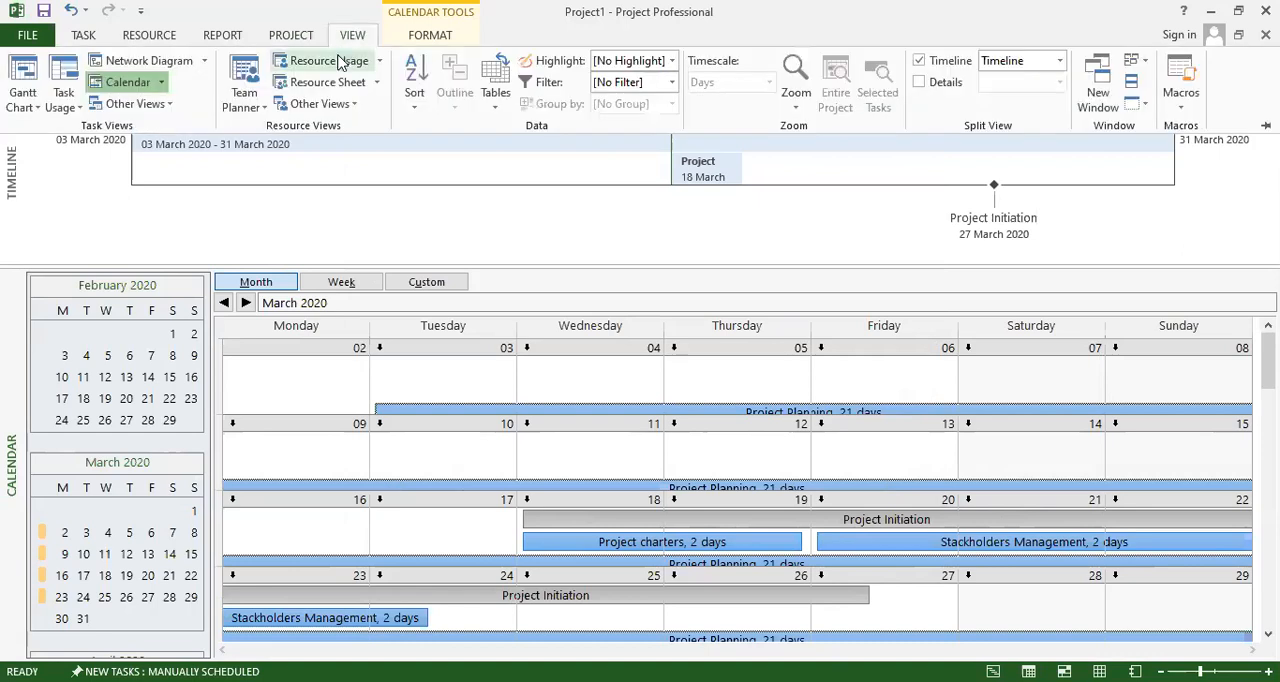
left_click(290, 40)
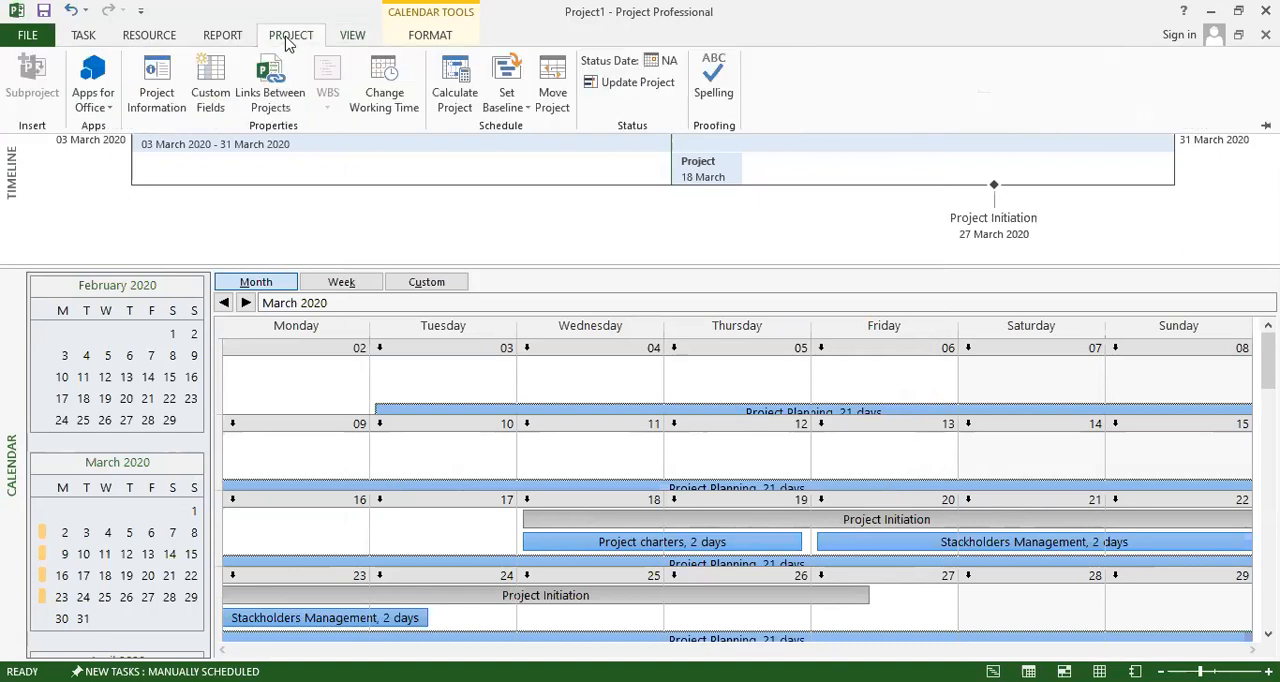
left_click(155, 80)
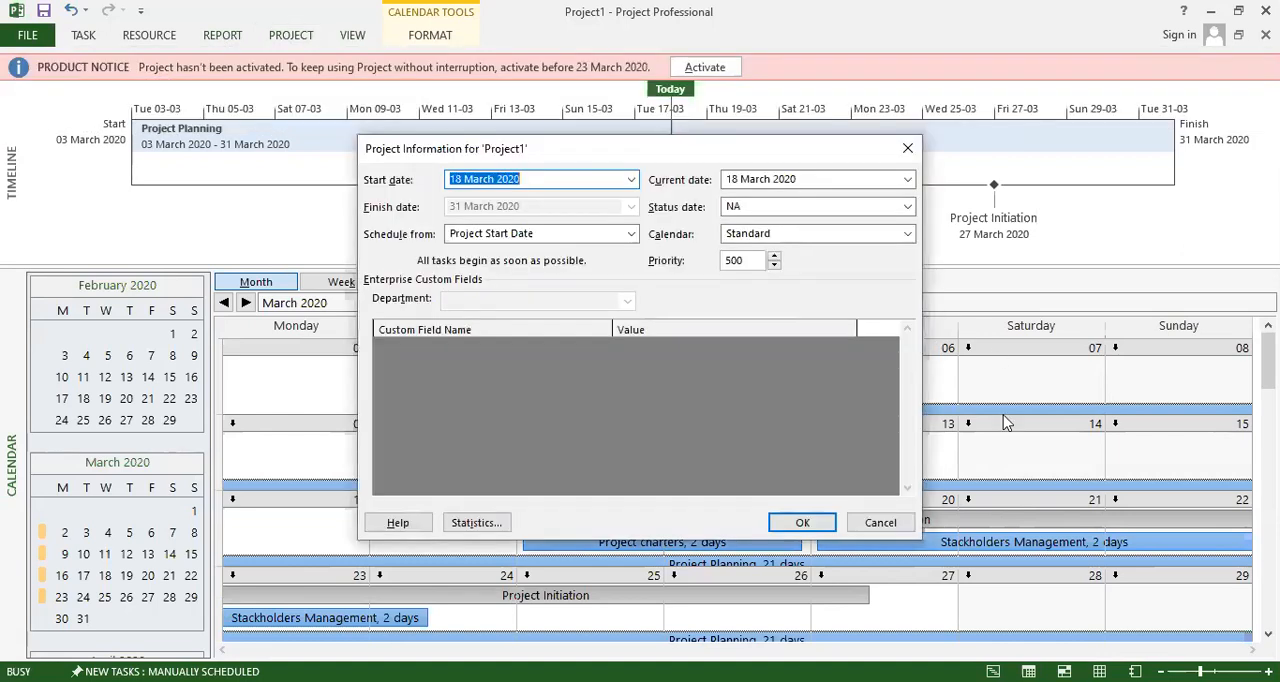
left_click(866, 525)
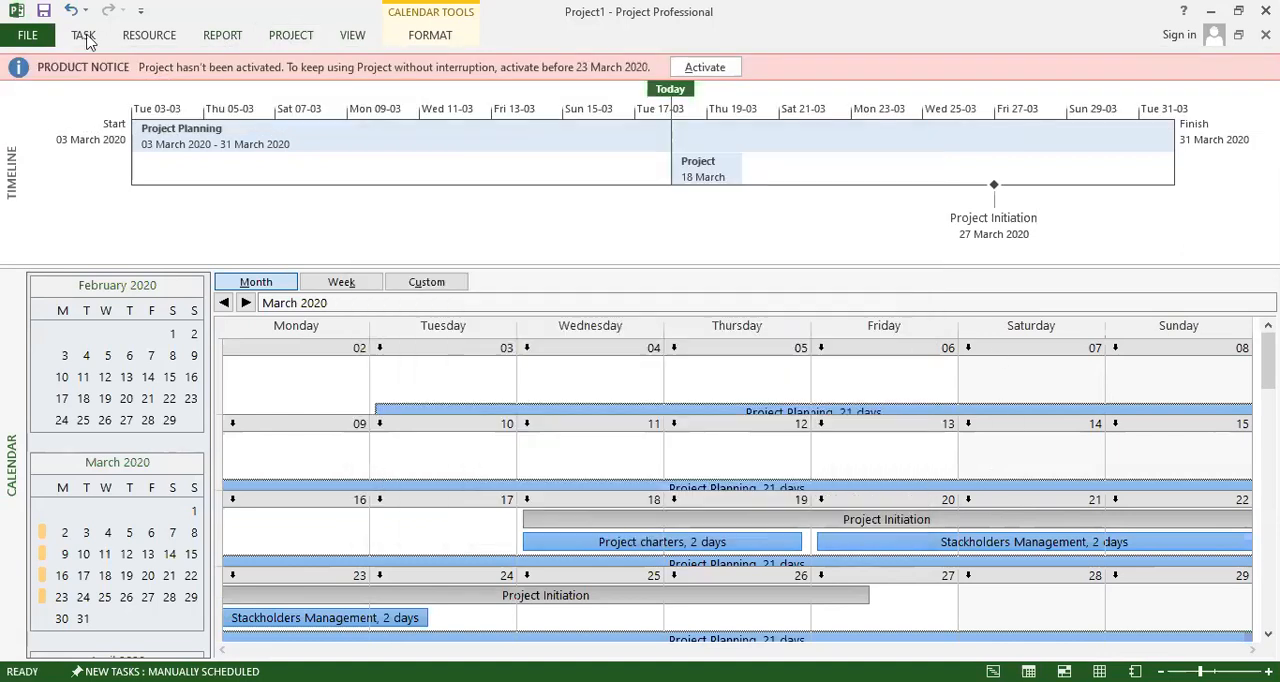
Return to the Gantt Chart view and widen the task table to expose the Work, Overtime Work and Baseline4 Cost columns.
left_click(84, 35)
left_click(38, 75)
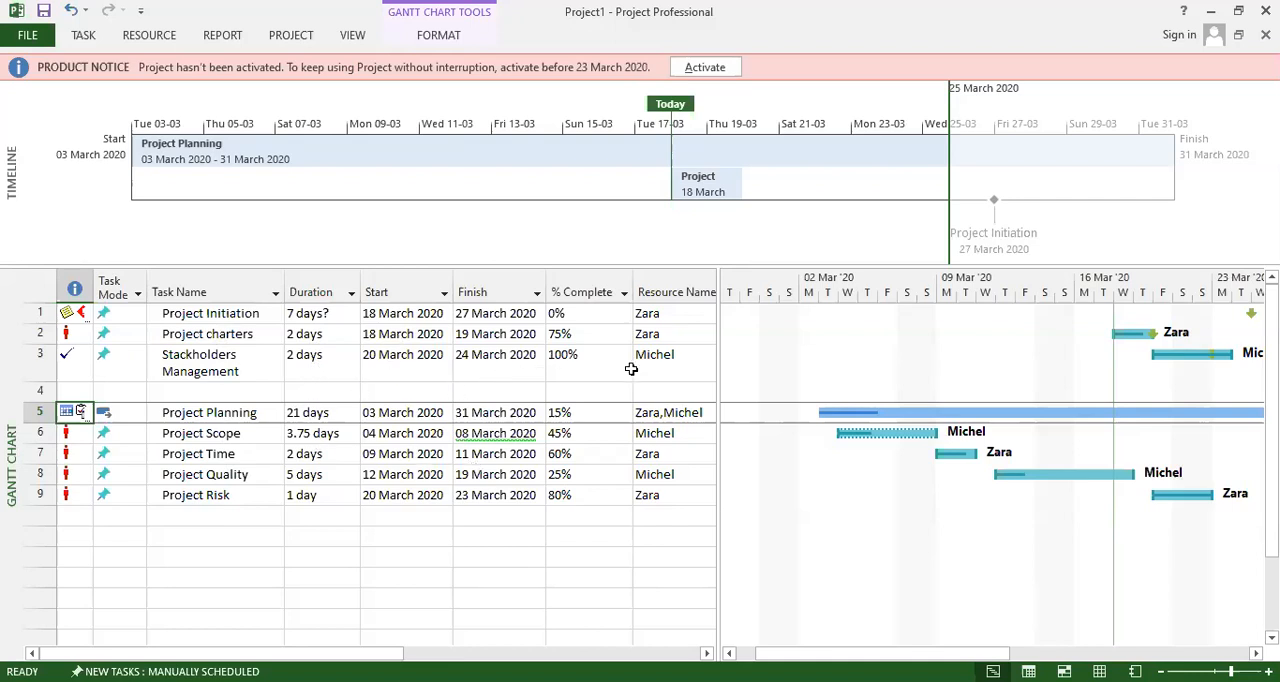
left_click_drag(721, 396, 870, 438)
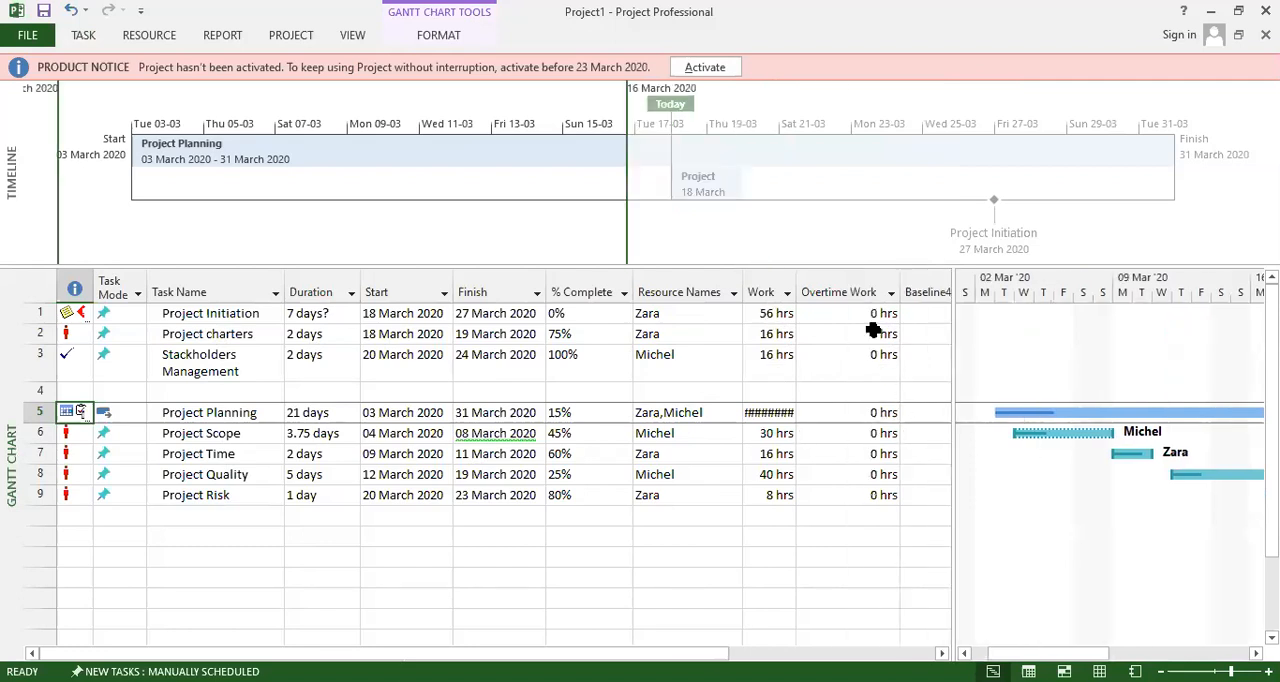
left_click_drag(949, 475, 1012, 480)
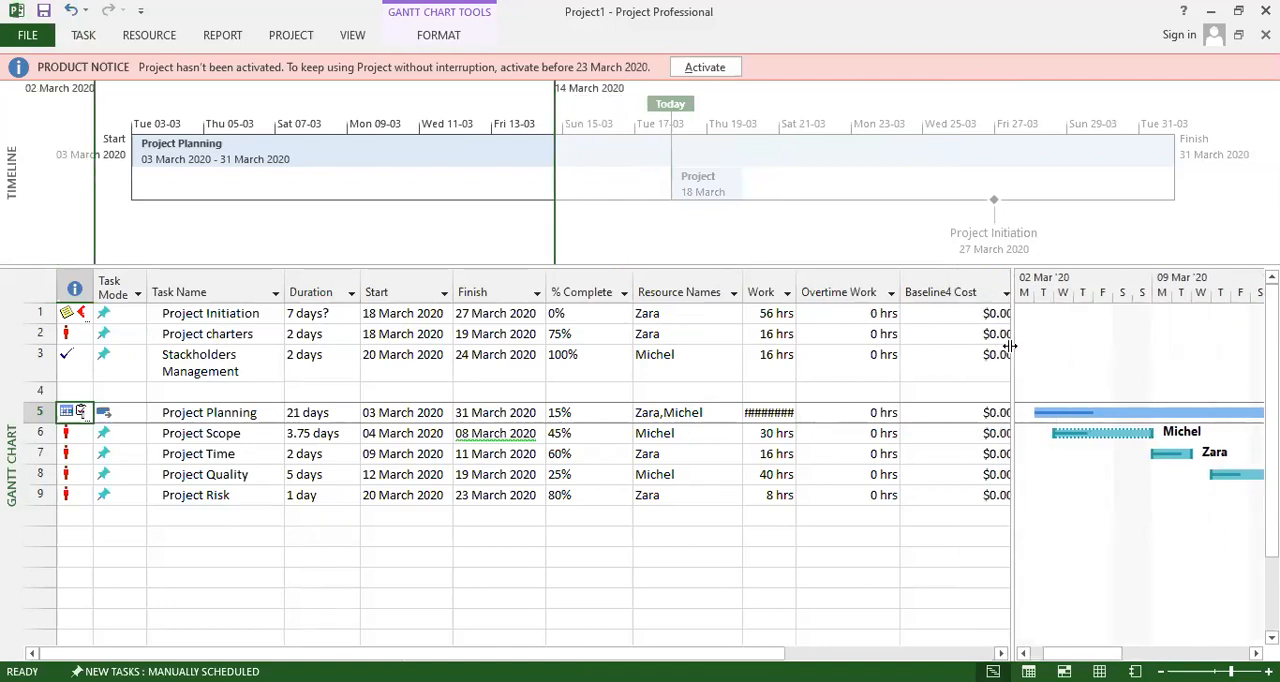
left_click_drag(1010, 346, 1046, 338)
left_click(1007, 294)
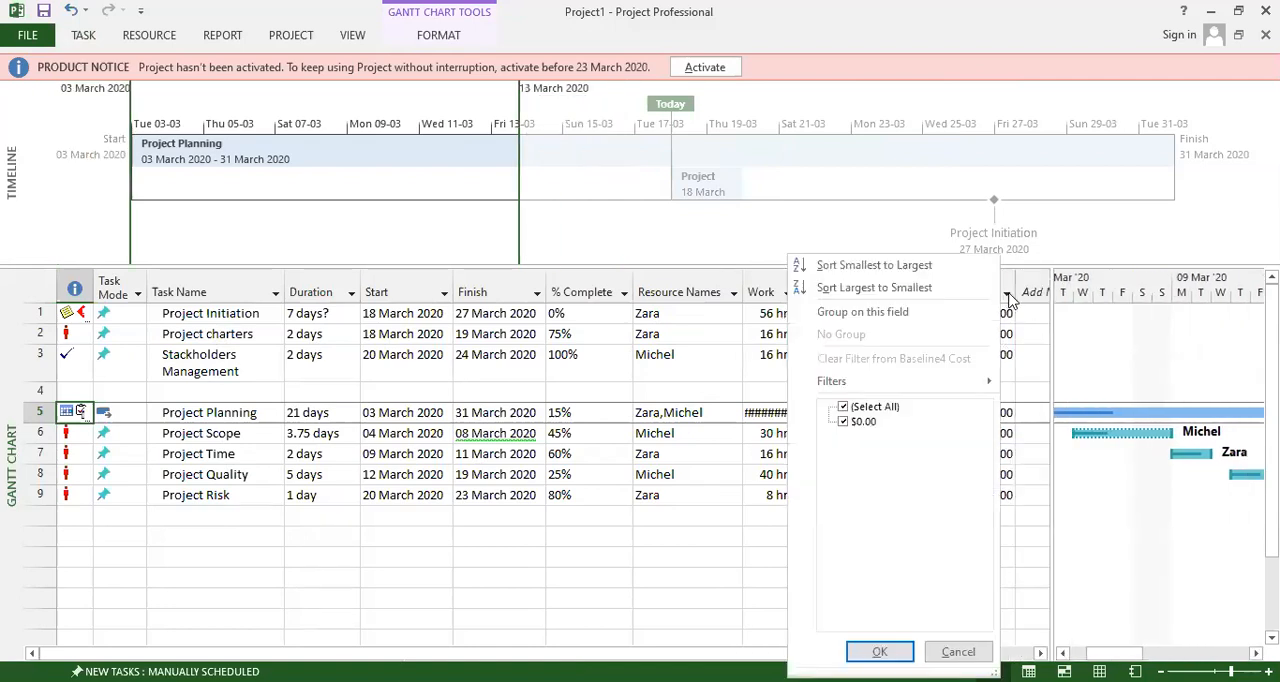
left_click(1049, 338)
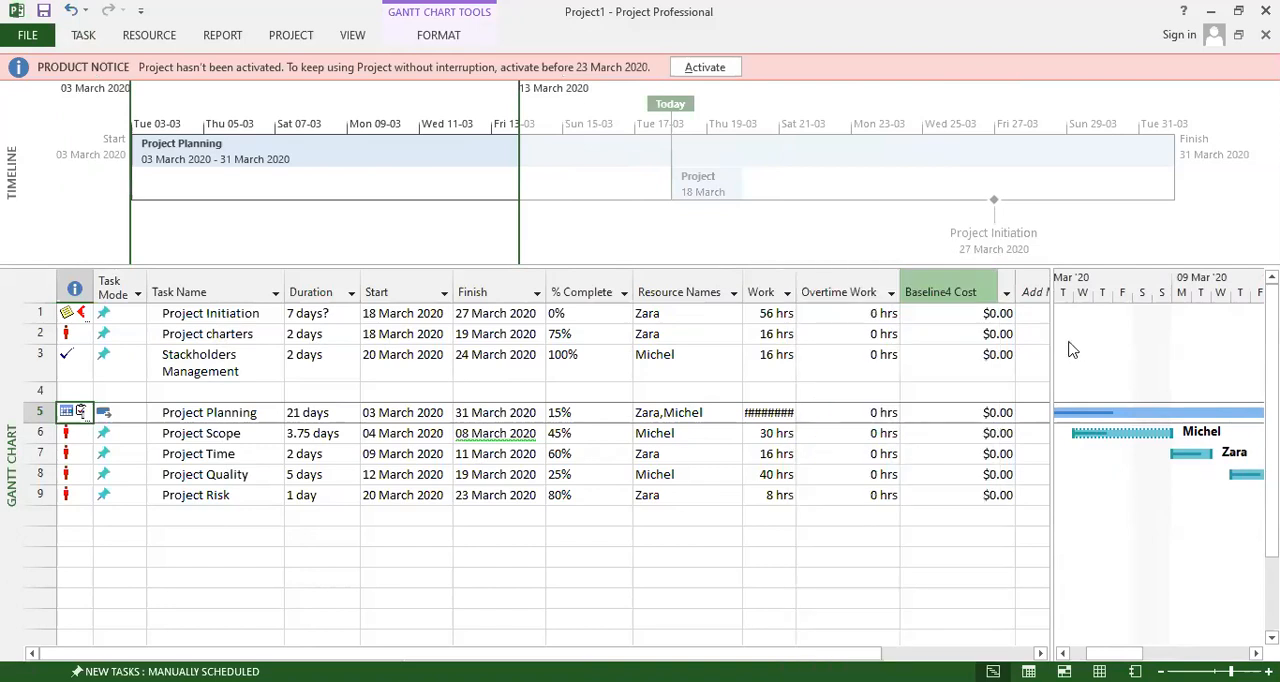
Add a % Work Complete column after Baseline4 Cost and select its cell for the Project Risk task.
left_click_drag(1054, 342, 1088, 346)
left_click(1054, 292)
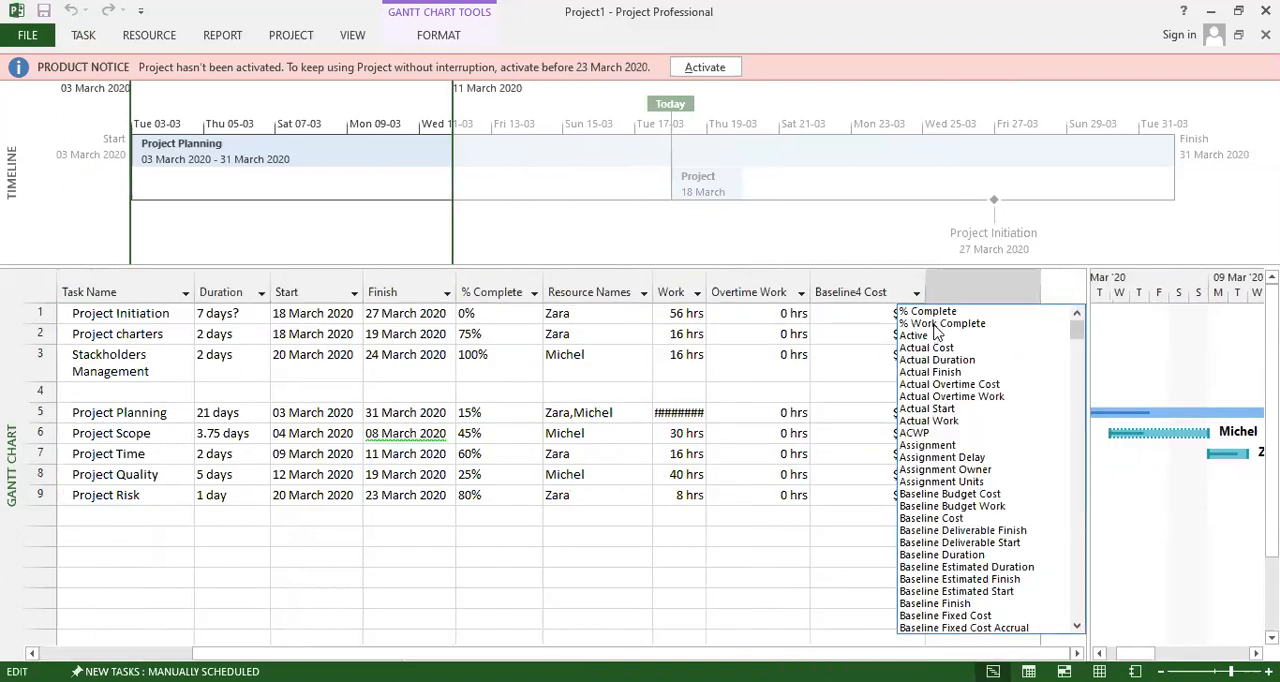
left_click(940, 324)
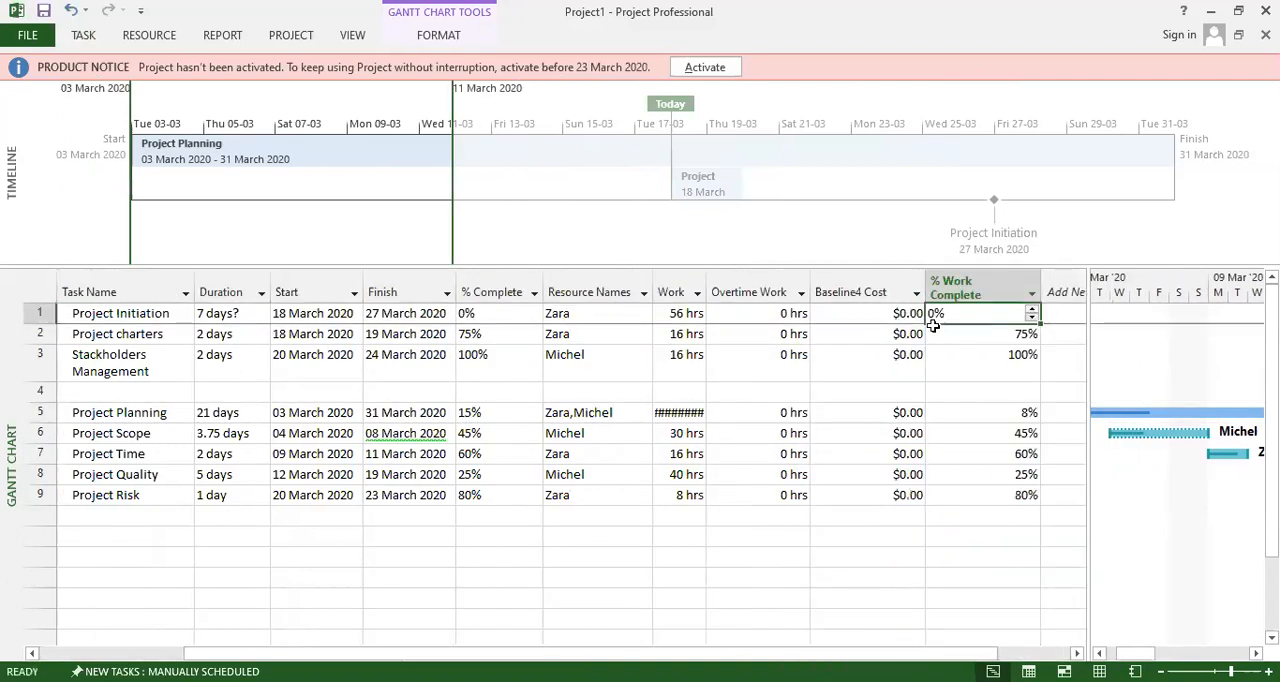
left_click(1002, 505)
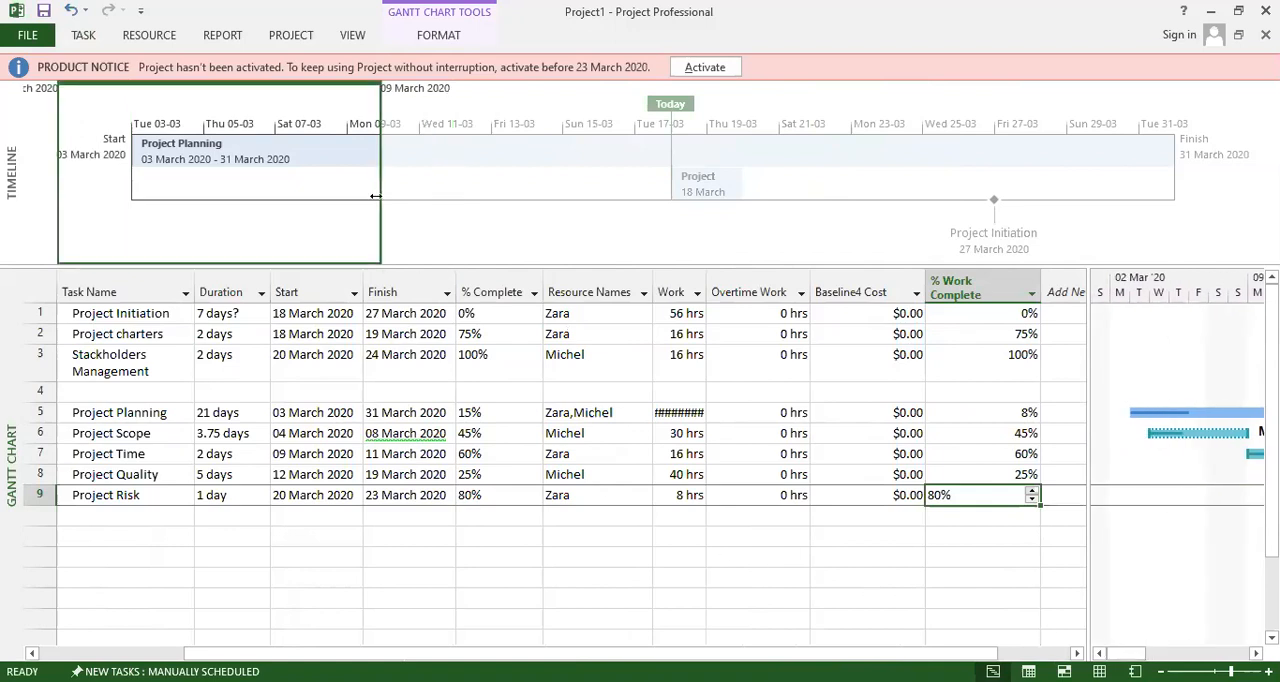
left_click(86, 36)
left_click(218, 36)
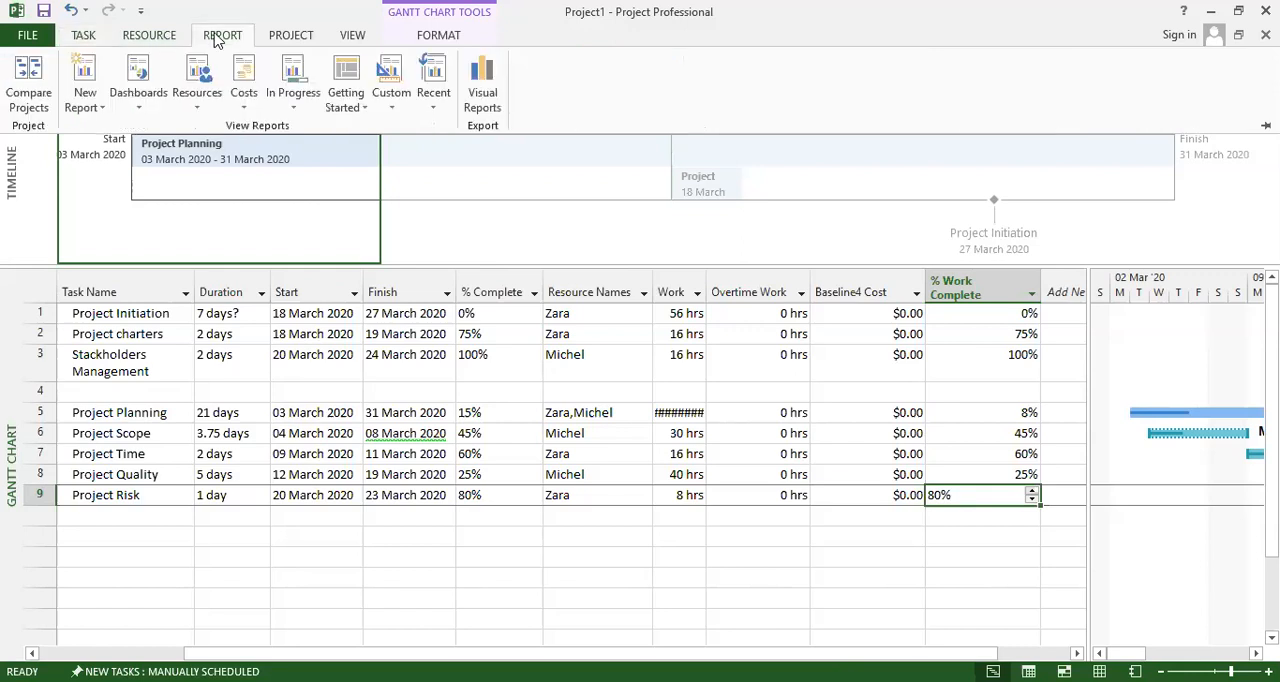
left_click(24, 96)
left_click(807, 458)
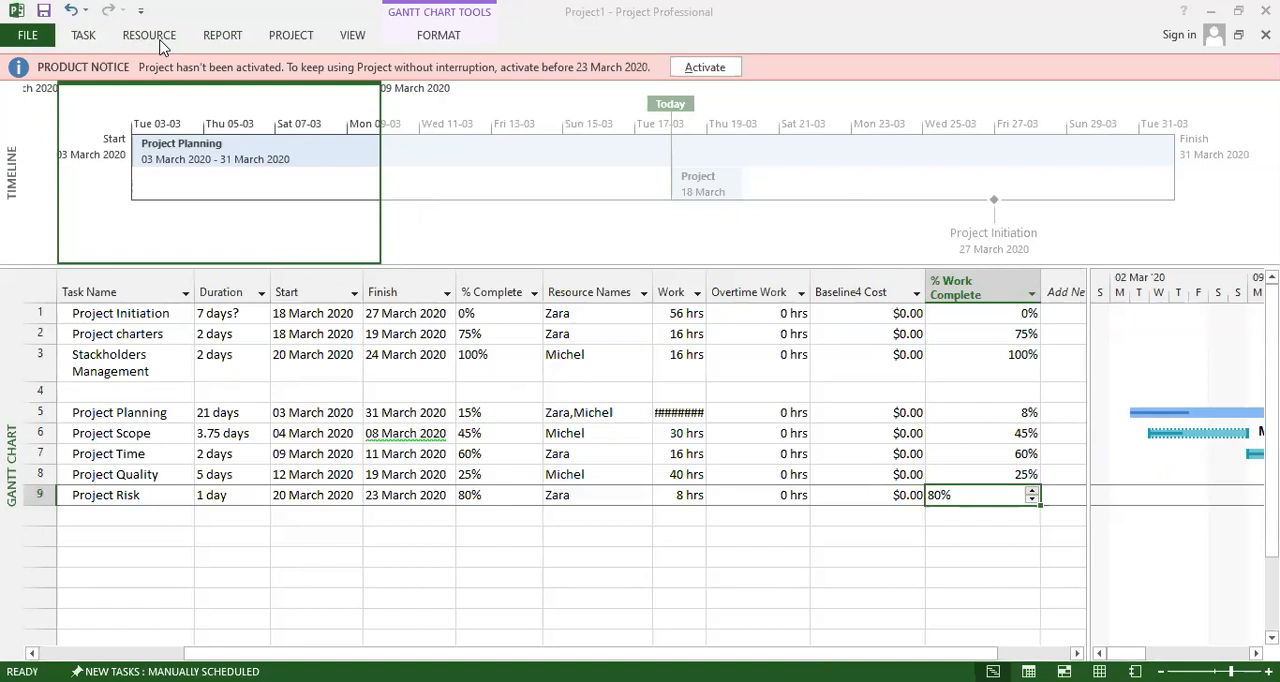
Open the Overallocated Resources report and examine its work status and overallocation charts.
left_click(226, 37)
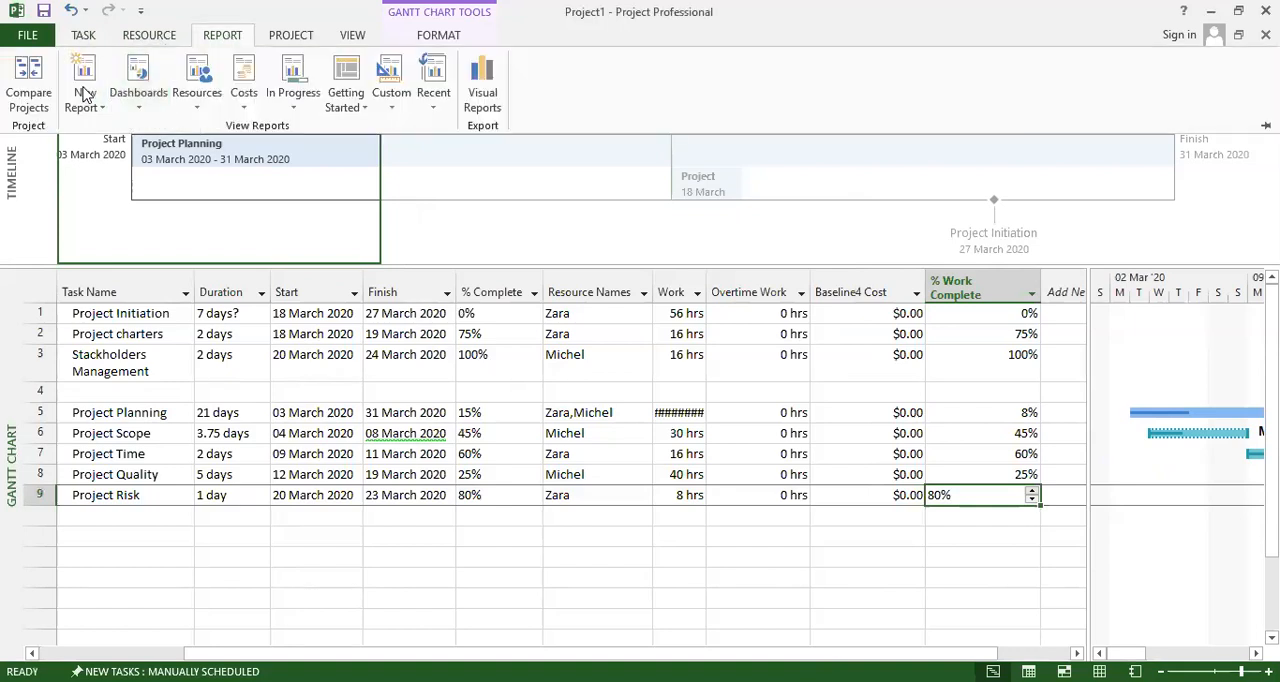
left_click(197, 99)
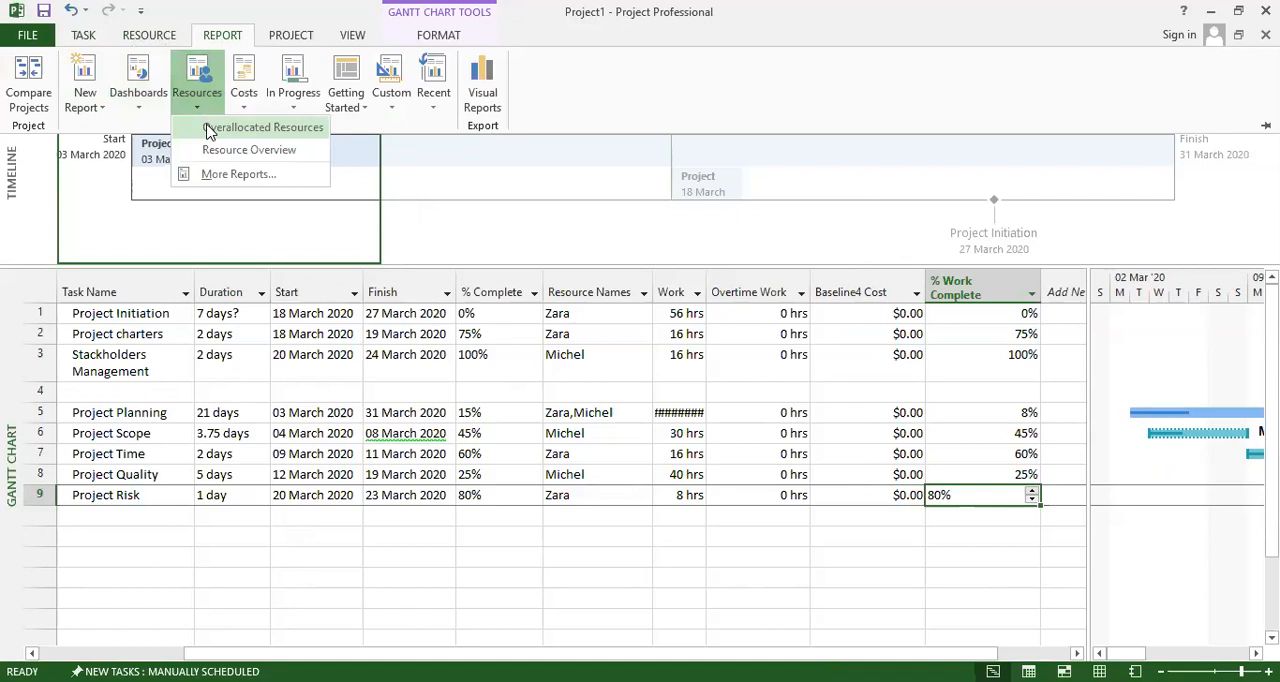
left_click(210, 133)
scroll(726, 337, "down", 1)
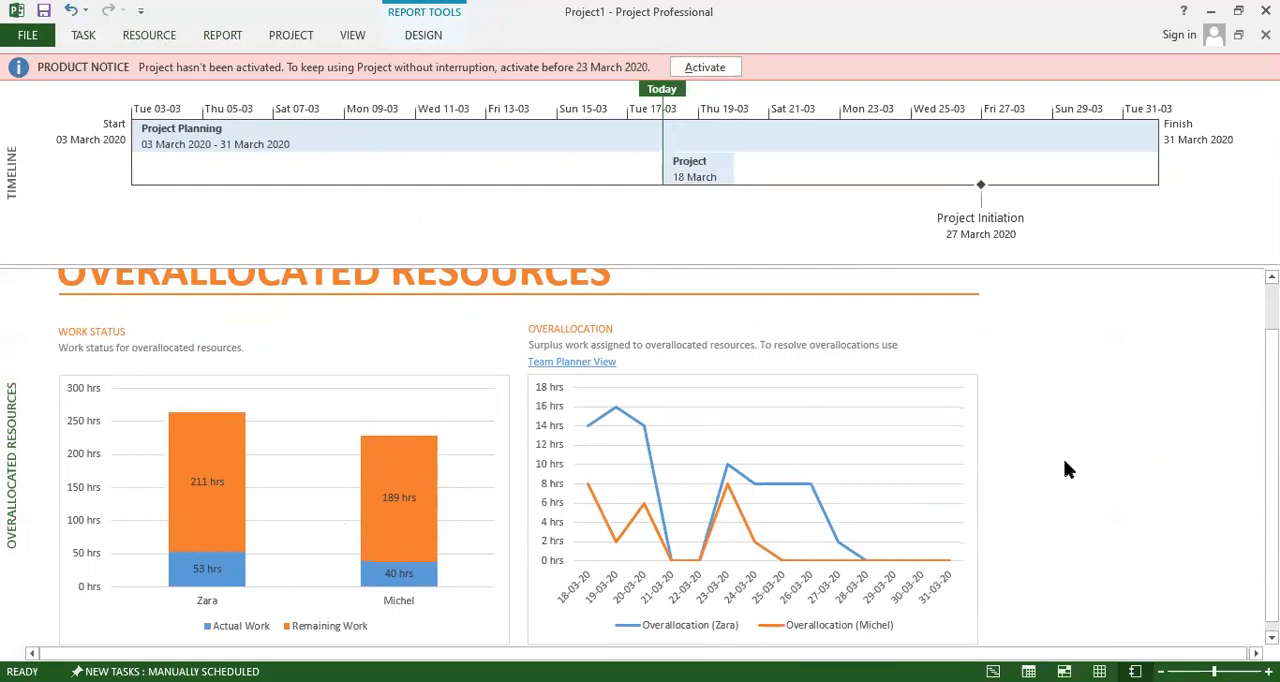
scroll(1112, 420, "up", 1)
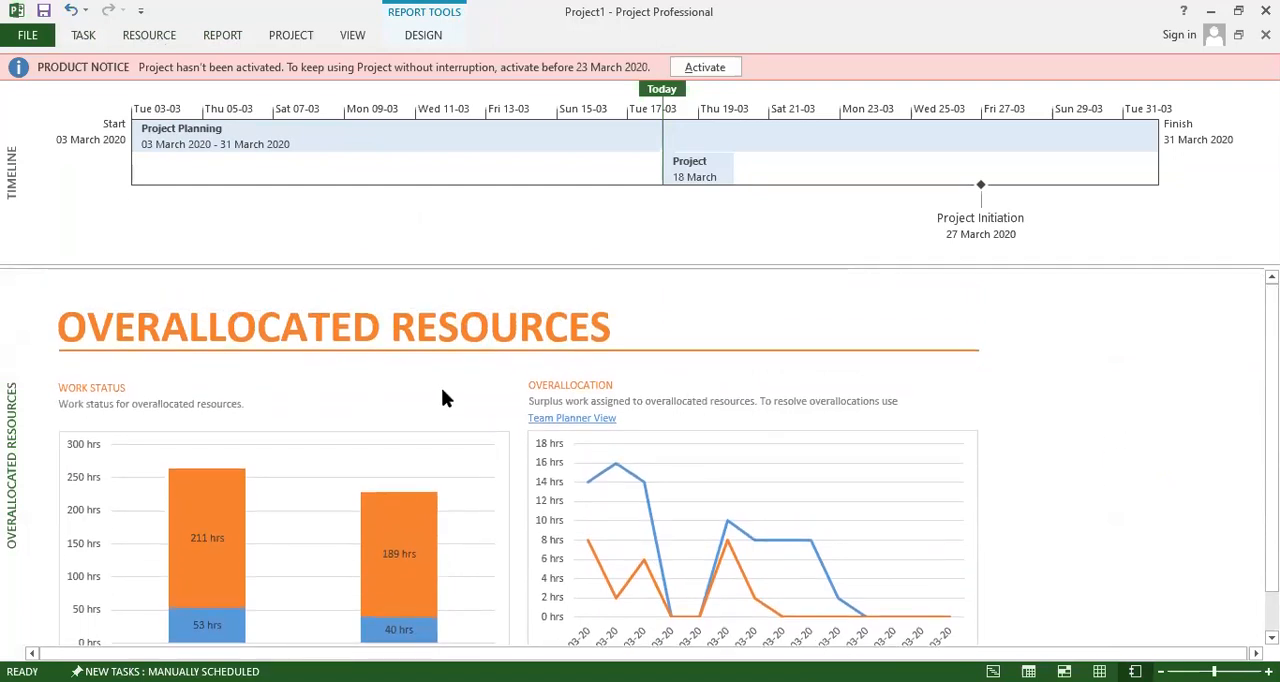
scroll(443, 392, "down", 1)
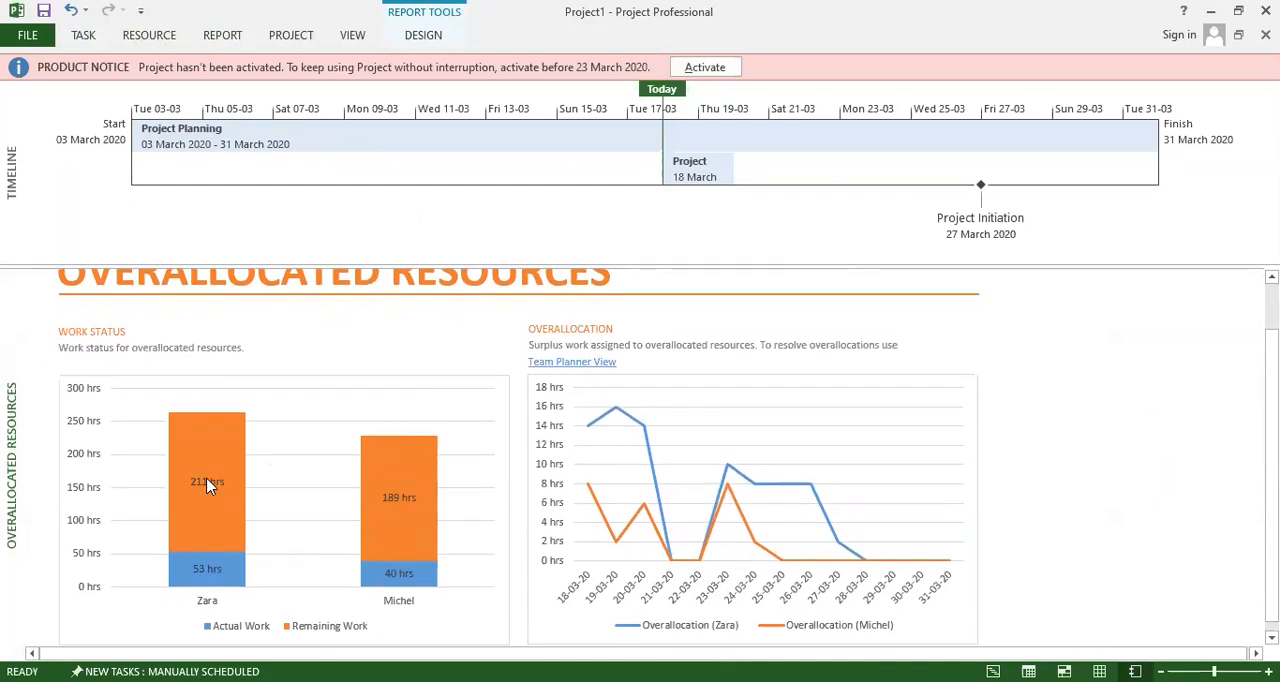
scroll(315, 490, "up", 1)
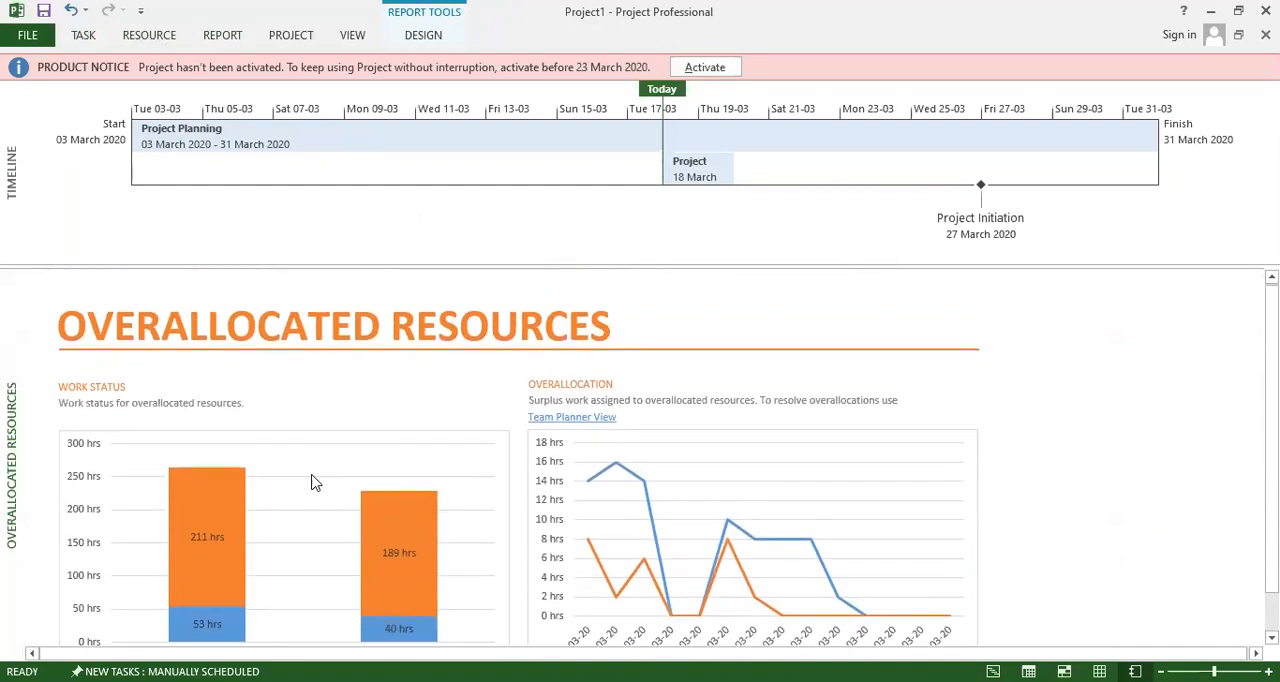
Open the Resource Cost Overview report and examine its cost status, cost distribution and cost details.
left_click(220, 36)
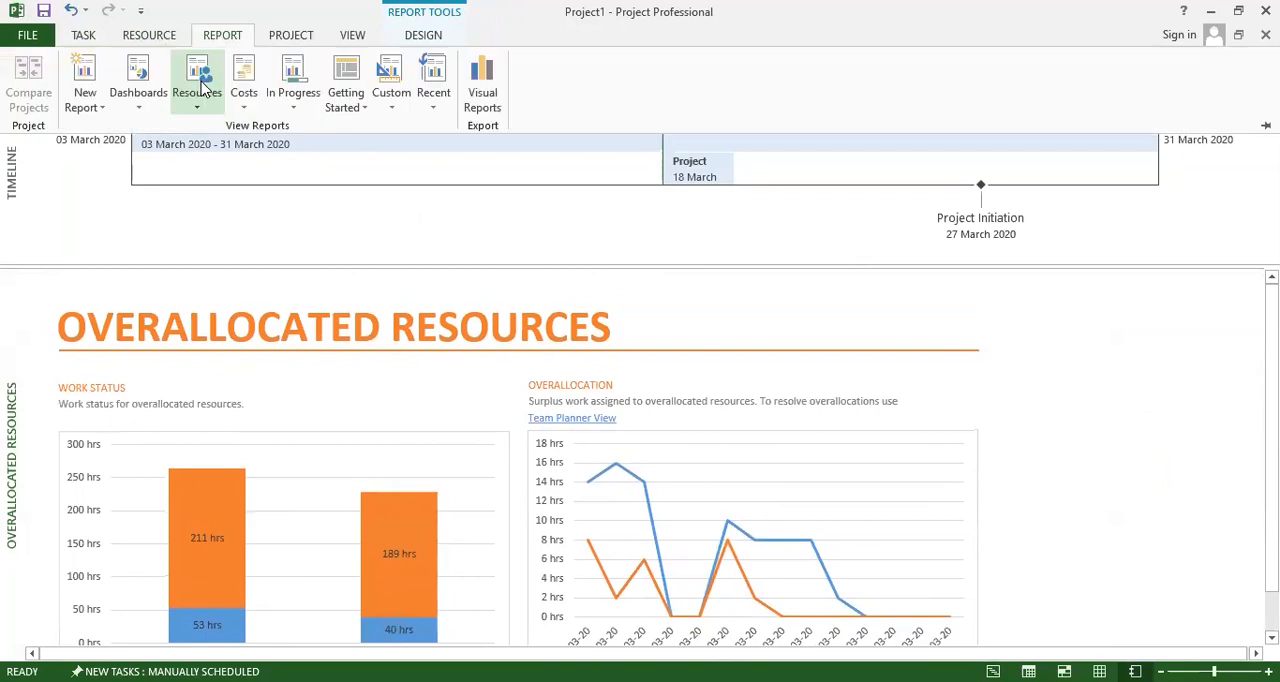
left_click(243, 85)
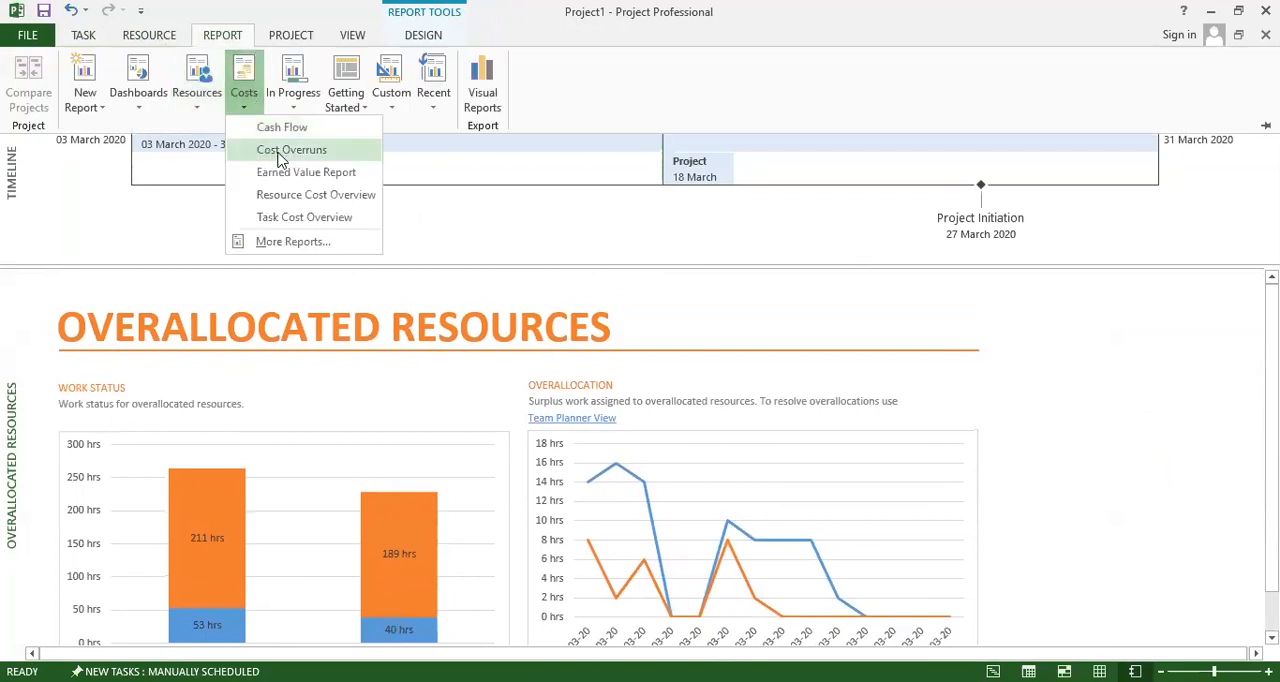
left_click(288, 200)
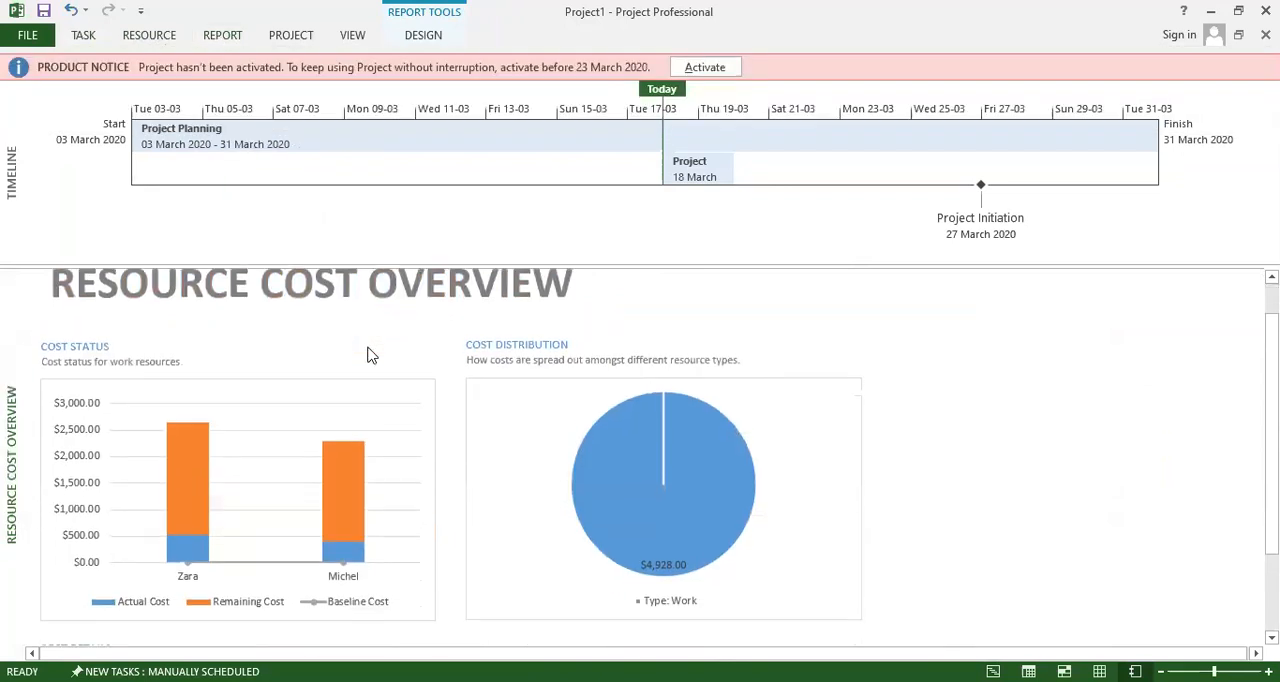
scroll(366, 354, "down", 4)
scroll(367, 355, "down", 1)
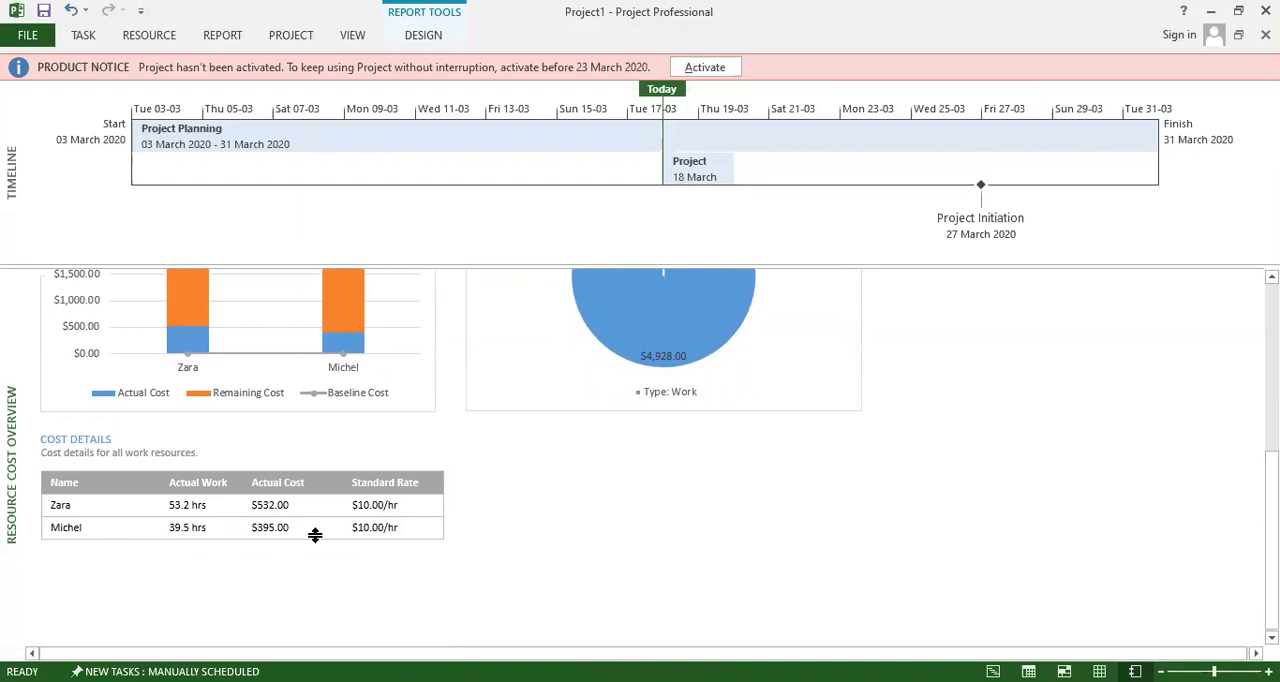
scroll(380, 534, "down", 1)
scroll(382, 532, "up", 3)
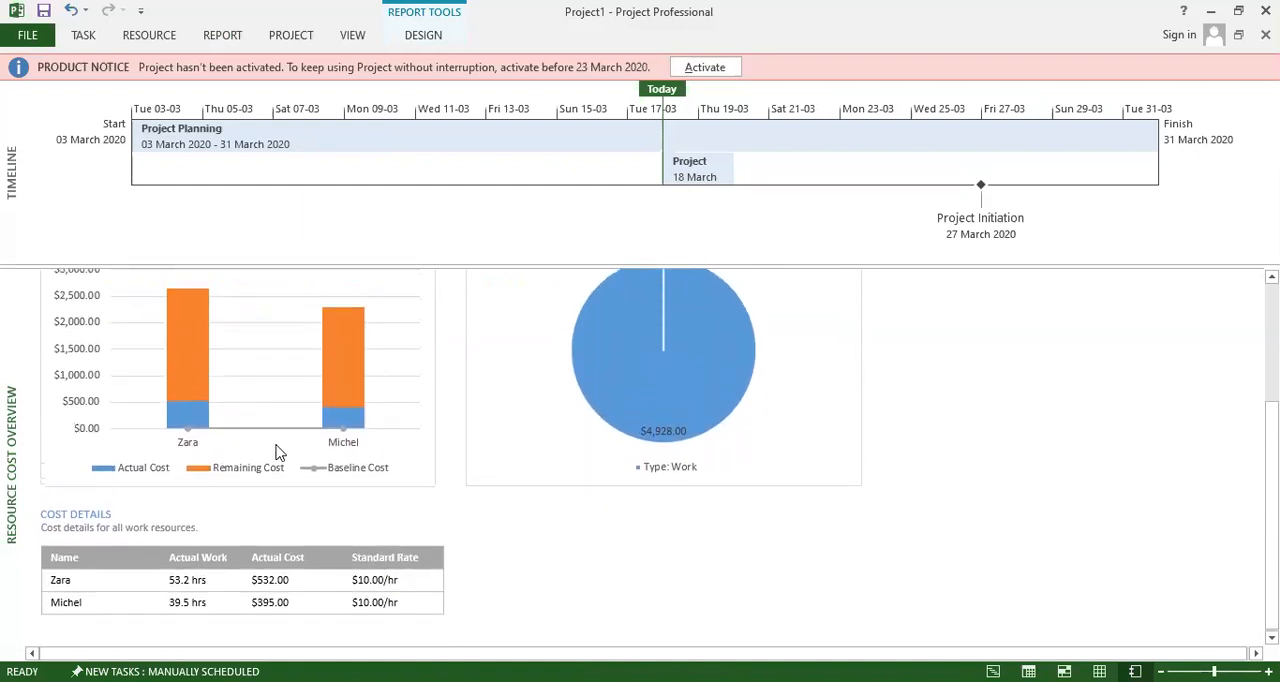
scroll(265, 460, "up", 1)
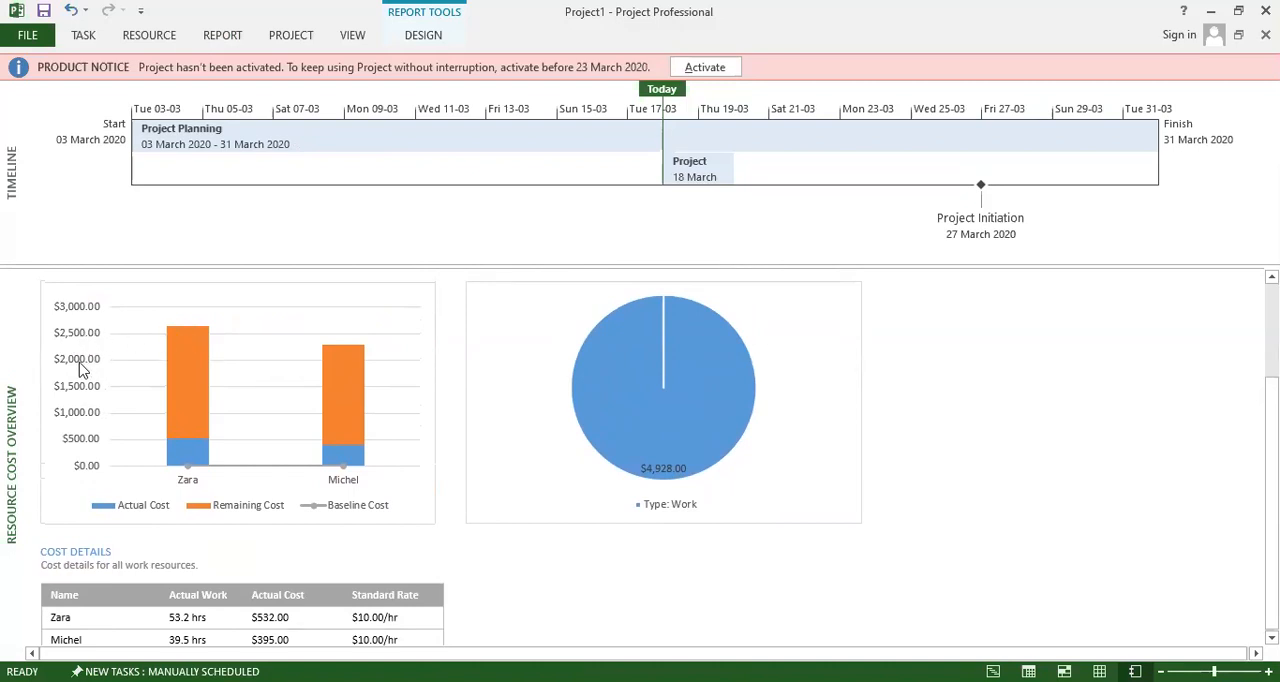
In the Cost Status chart, replace the Baseline Cost field with Baseline Budget Cost and Baseline1 Cost, and deselect the chart.
left_click(340, 357)
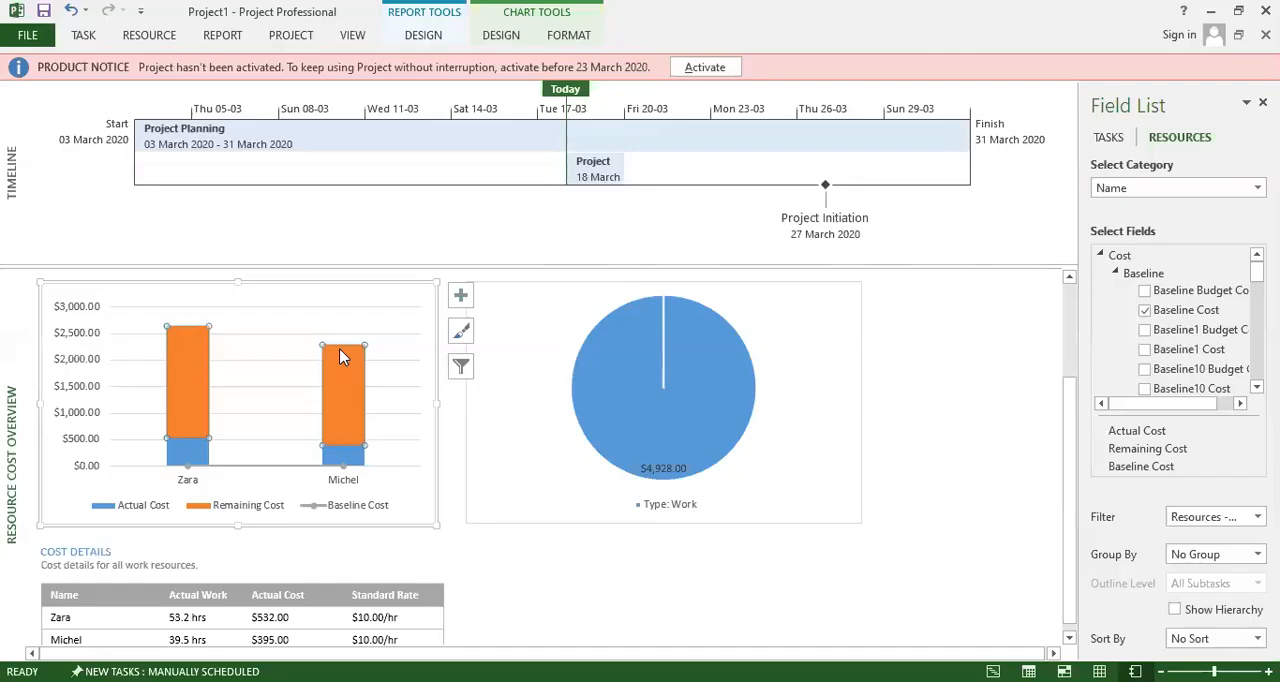
scroll(355, 435, "down", 1)
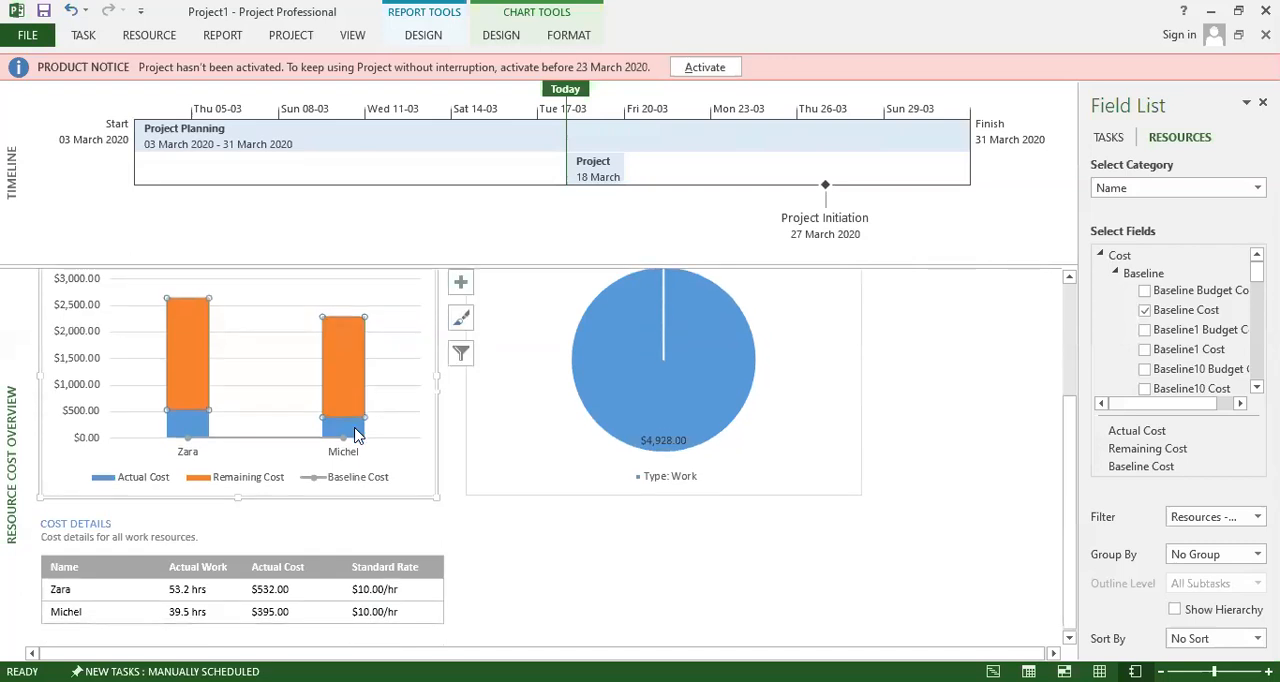
scroll(355, 435, "down", 3)
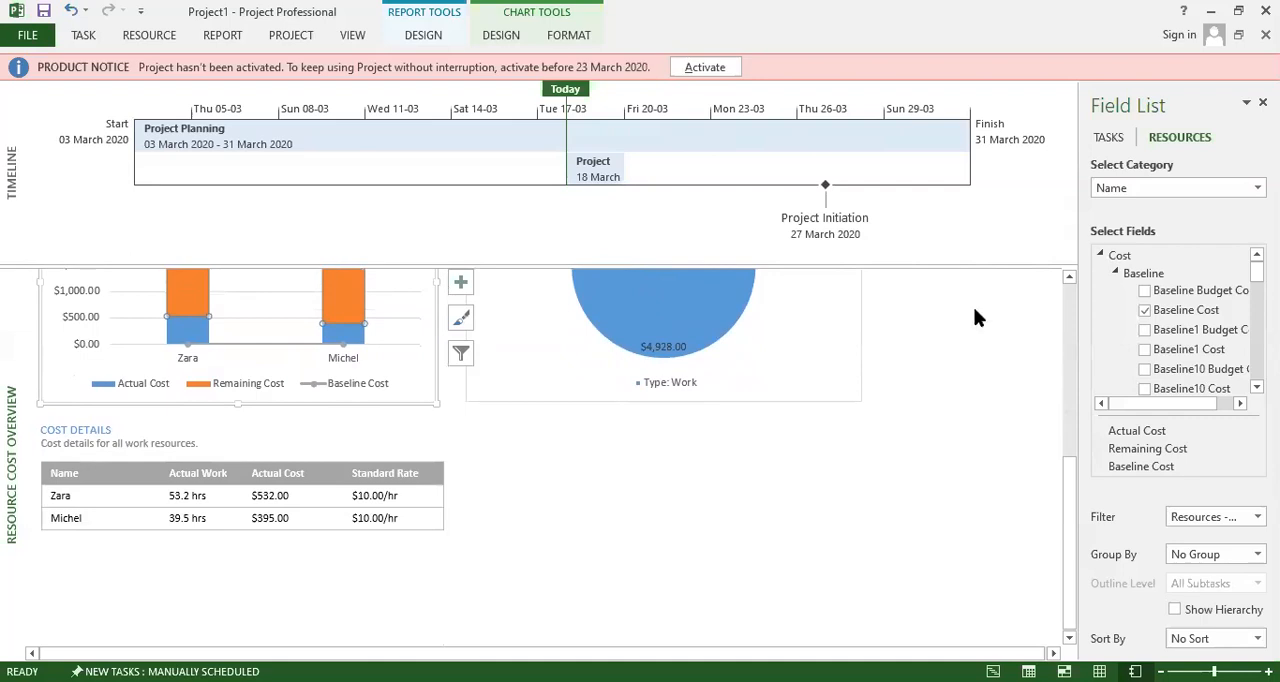
left_click(1144, 290)
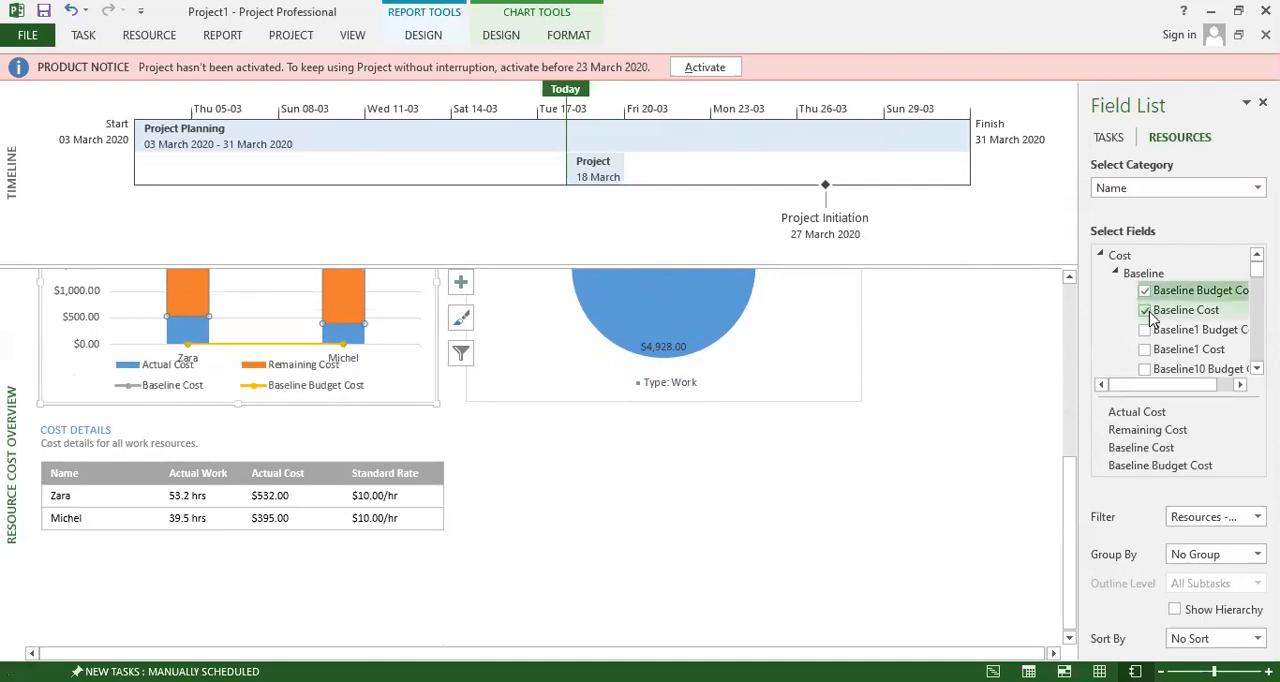
left_click(1146, 311)
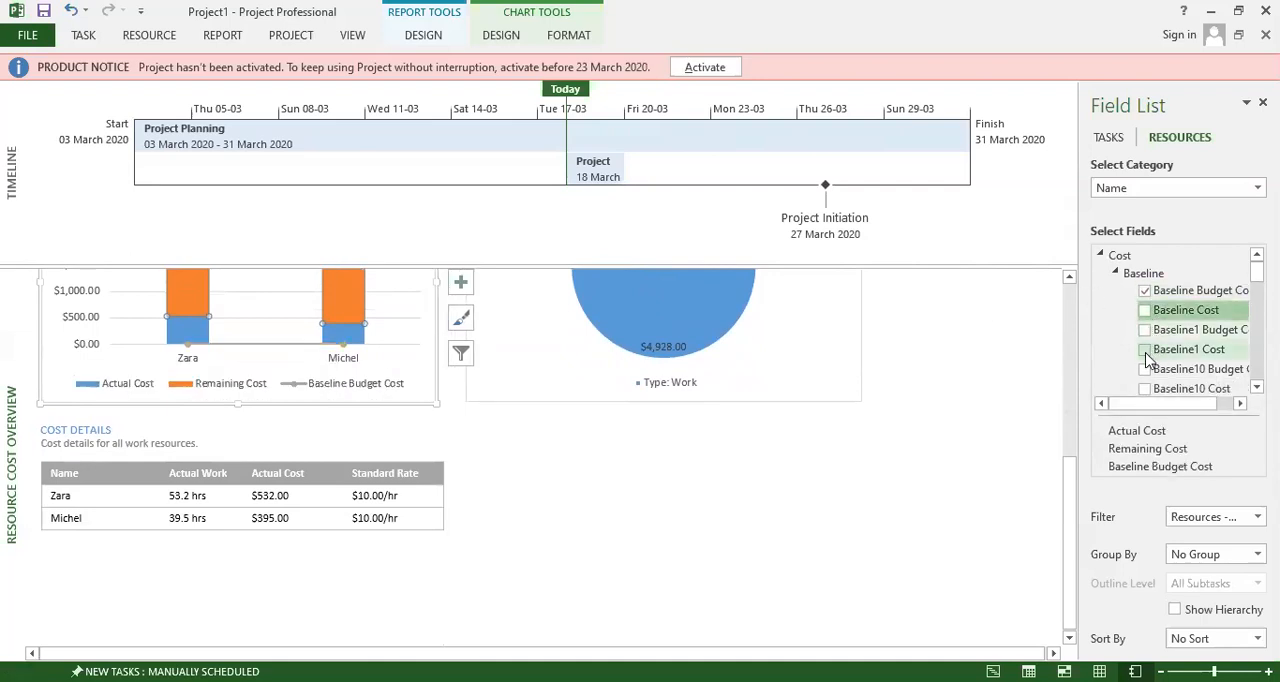
left_click(1144, 349)
scroll(455, 410, "up", 3)
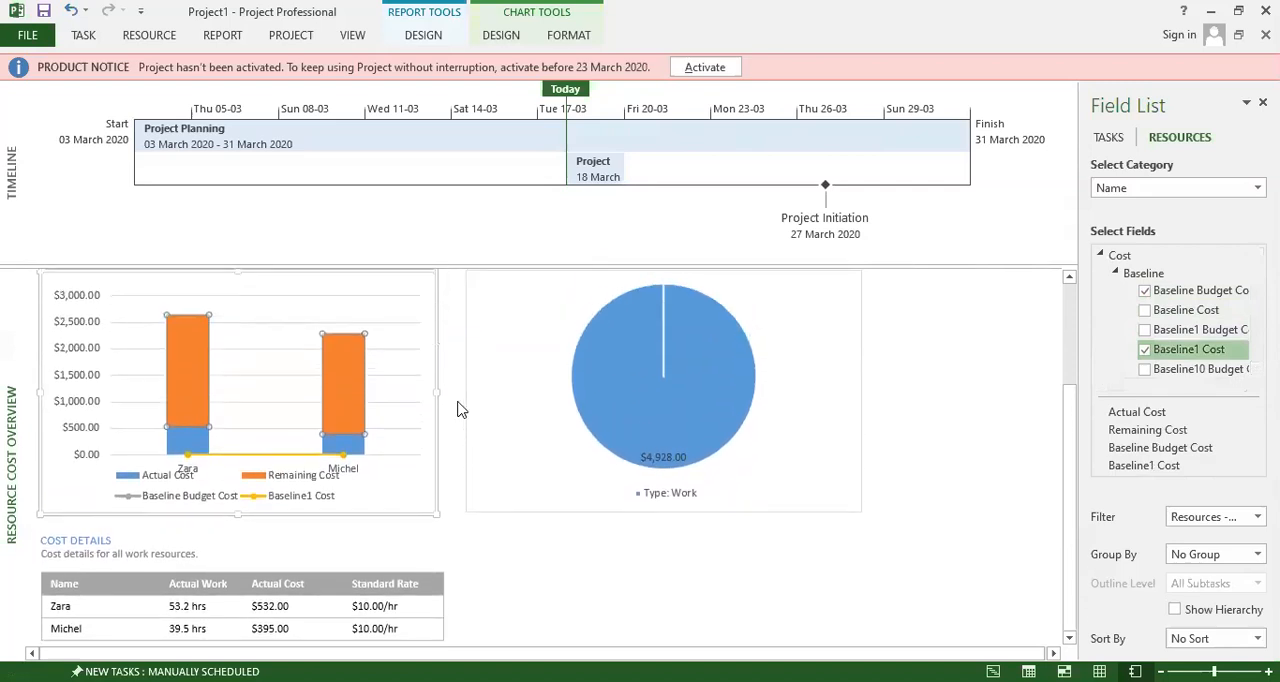
scroll(722, 320, "up", 3)
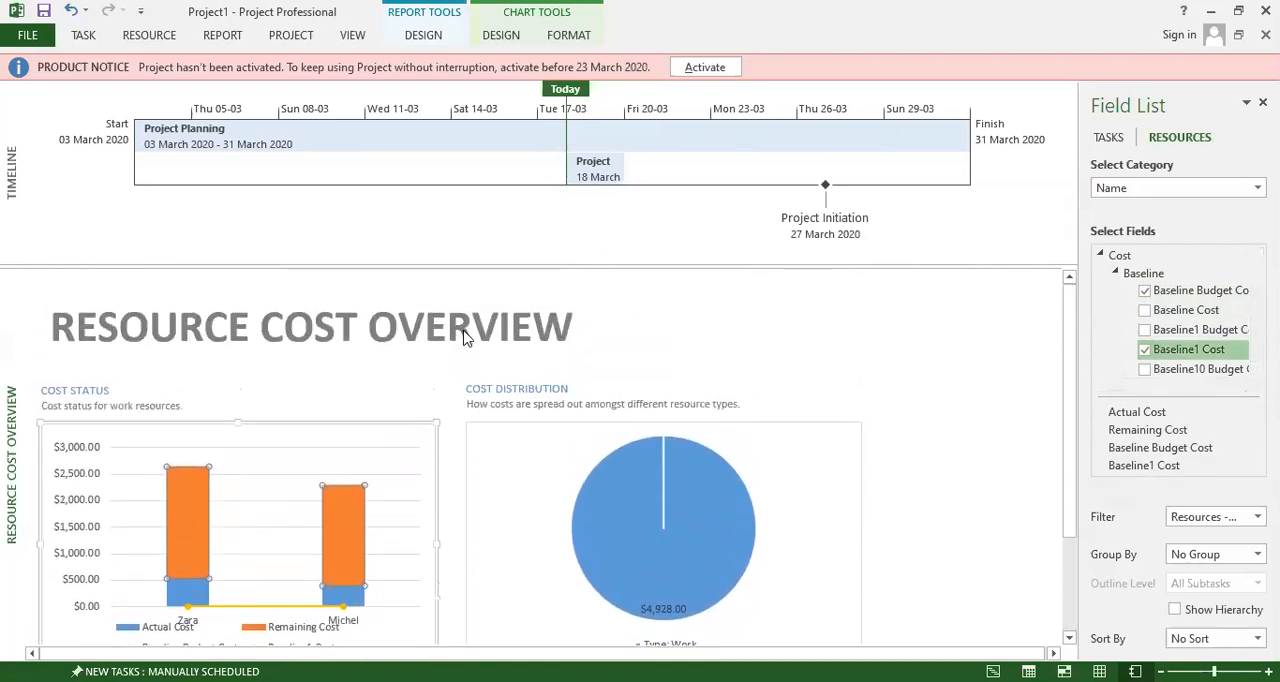
left_click(722, 320)
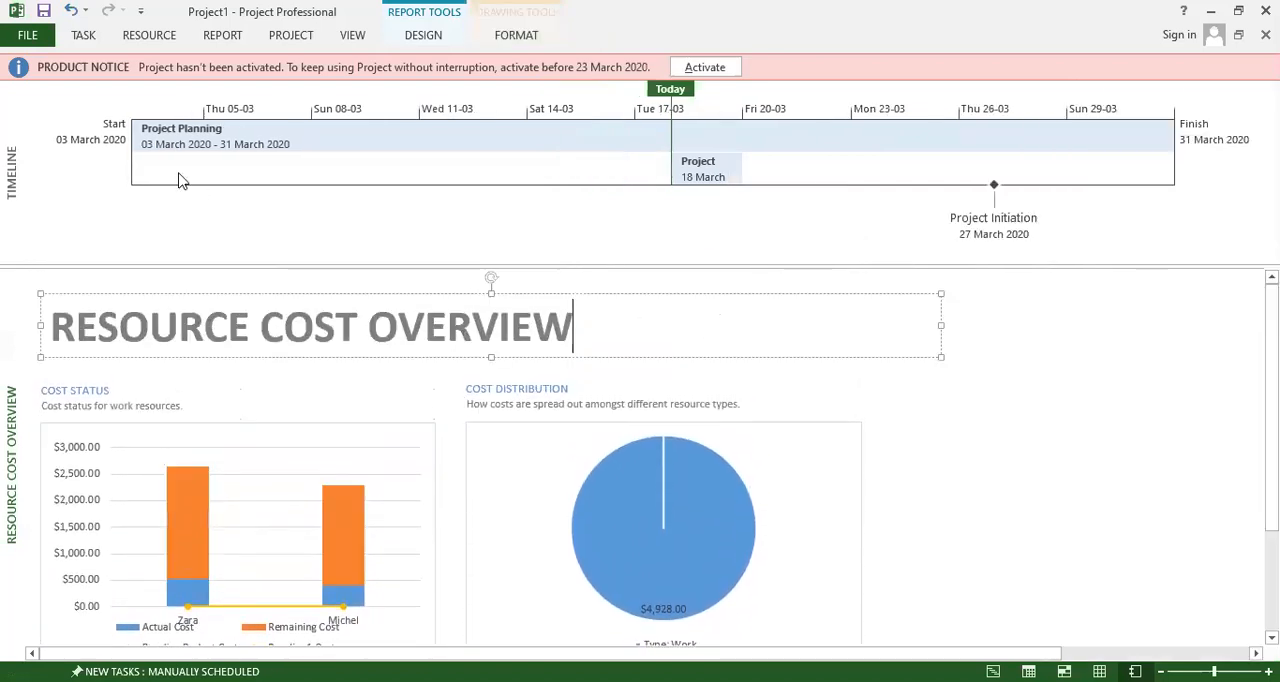
Return to the Gantt Chart view and fit the Work column's width to its contents.
left_click(84, 35)
left_click(23, 100)
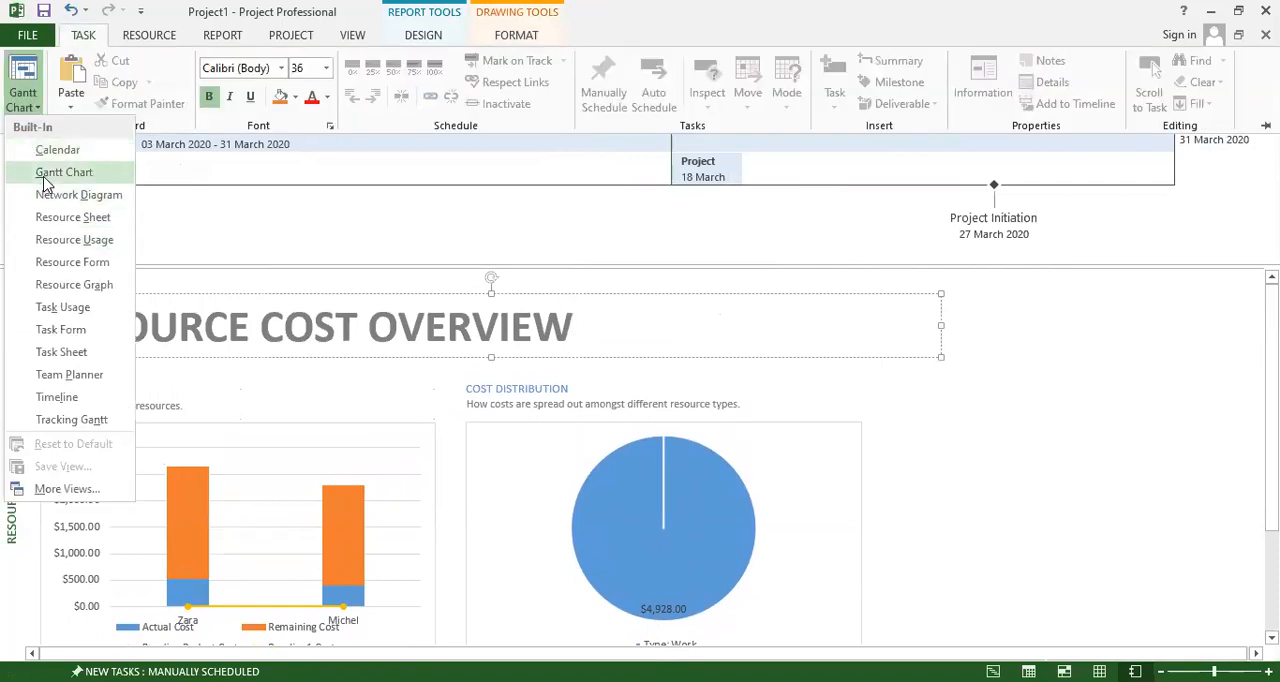
left_click(63, 172)
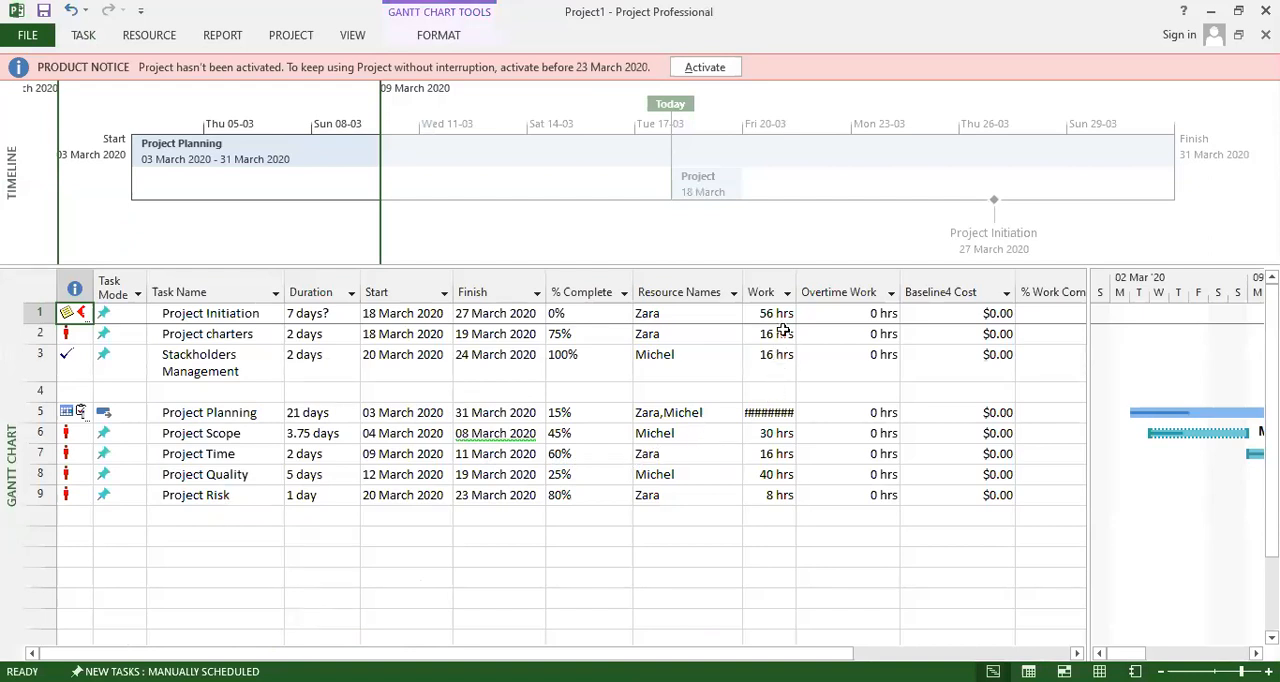
double_click(797, 283)
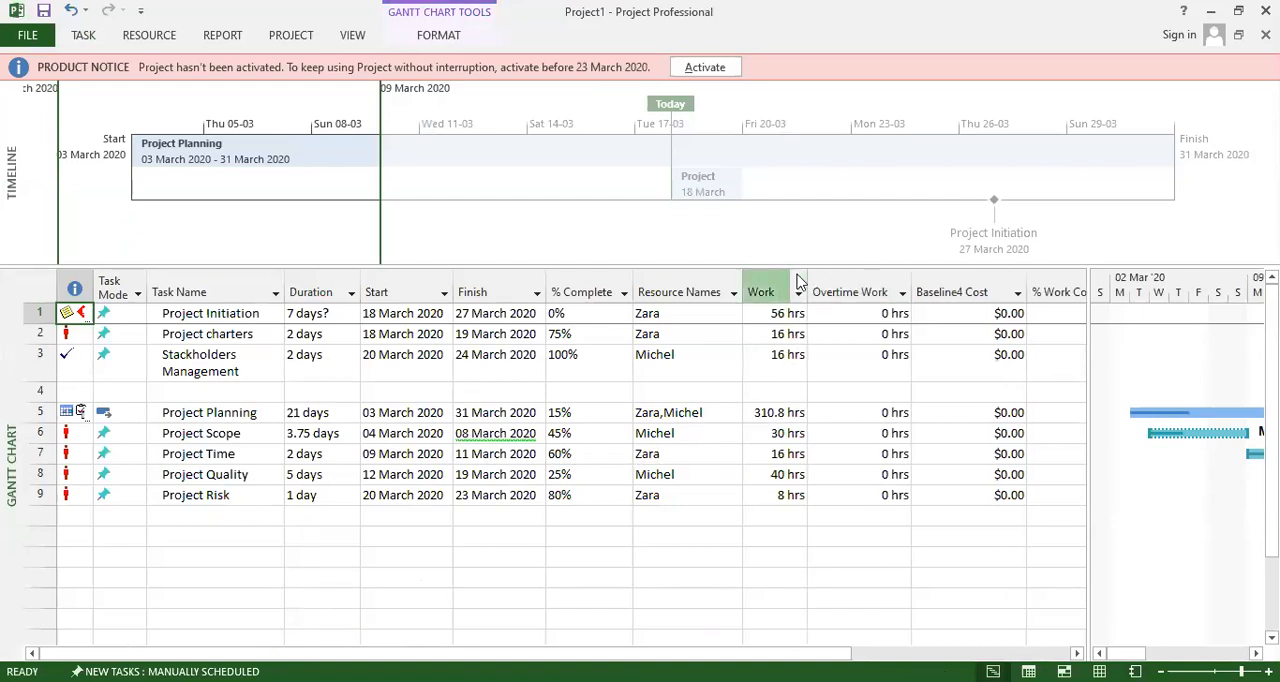
left_click(626, 378)
left_click_drag(248, 412, 226, 494)
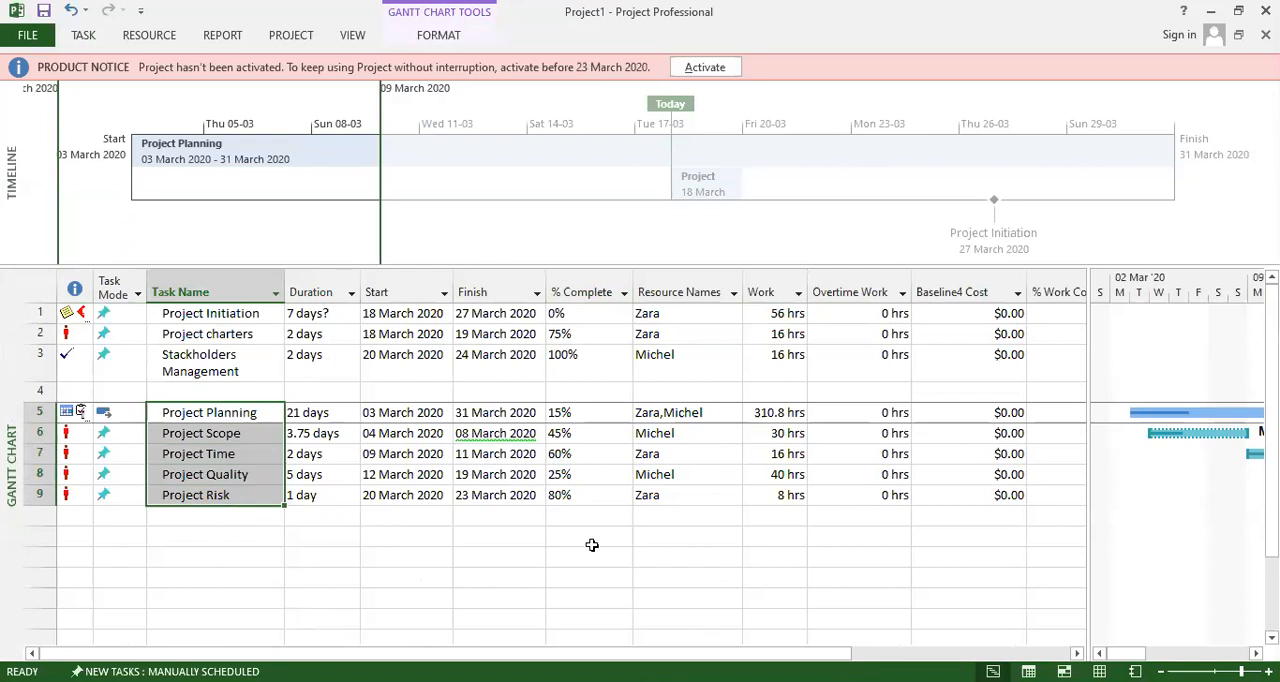
left_click(238, 574)
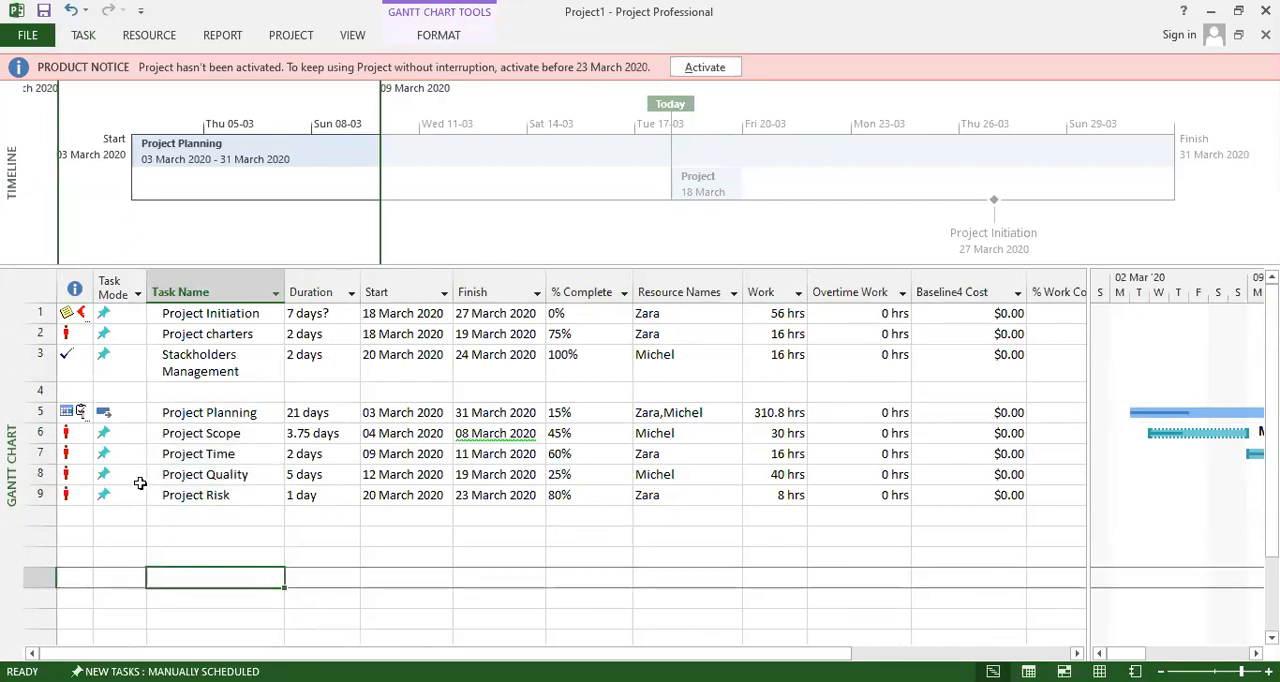